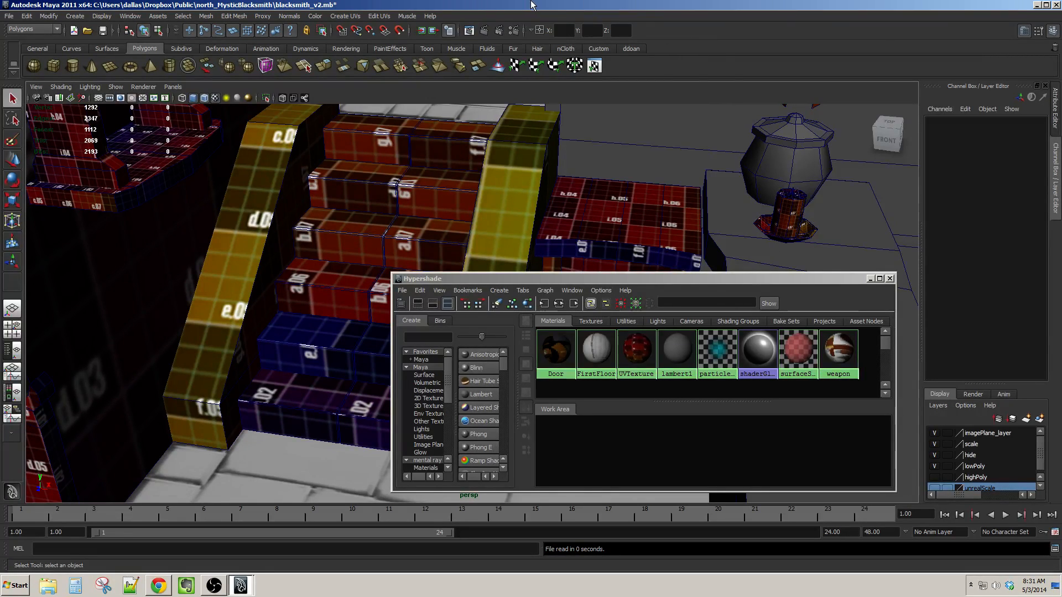
# Look over the blacksmith room around the stairs, small table, counter and beams.
pyautogui.click(868, 280)
pyautogui.keyDown('alt'); pyautogui.moveTo(700, 310); pyautogui.dragTo(578, 256, button='middle'); pyautogui.keyUp('alt')
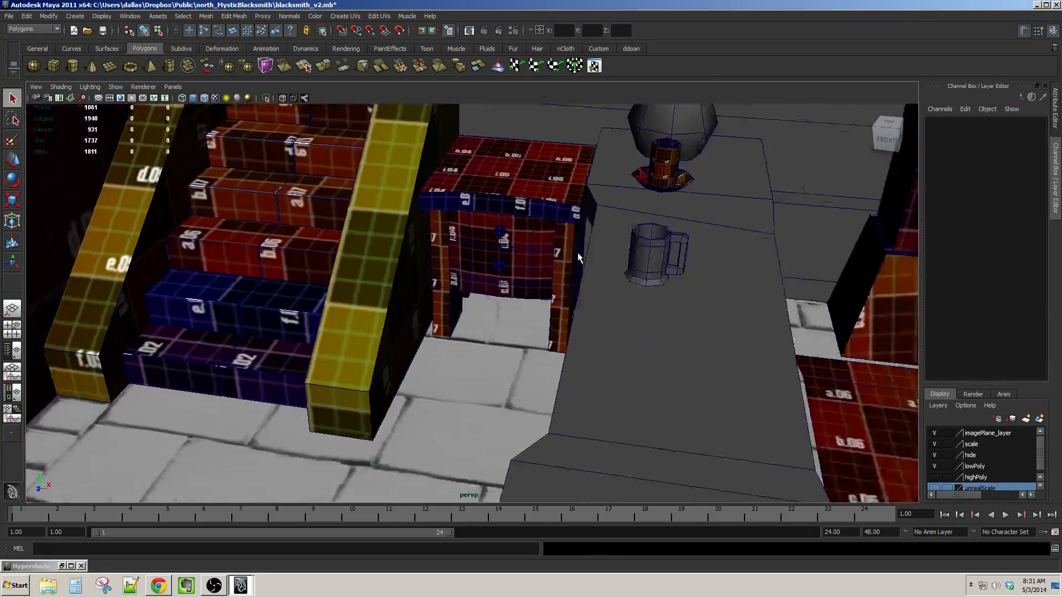
pyautogui.keyDown('alt'); pyautogui.moveTo(578, 256); pyautogui.dragTo(530, 251); pyautogui.keyUp('alt')
pyautogui.keyDown('alt'); pyautogui.moveTo(530, 252); pyautogui.dragTo(569, 199, button='middle'); pyautogui.keyUp('alt')
pyautogui.keyDown('alt'); pyautogui.moveTo(569, 199); pyautogui.dragTo(553, 212, button='right'); pyautogui.keyUp('alt')
pyautogui.keyDown('alt'); pyautogui.moveTo(552, 213); pyautogui.dragTo(611, 240, button='middle'); pyautogui.keyUp('alt')
pyautogui.keyDown('alt'); pyautogui.moveTo(611, 240); pyautogui.dragTo(586, 232, button='right'); pyautogui.keyUp('alt')
pyautogui.keyDown('alt'); pyautogui.moveTo(587, 233); pyautogui.dragTo(592, 280); pyautogui.keyUp('alt')
pyautogui.keyDown('alt'); pyautogui.moveTo(592, 280); pyautogui.dragTo(604, 251, button='right'); pyautogui.keyUp('alt')
pyautogui.keyDown('alt'); pyautogui.moveTo(604, 251); pyautogui.dragTo(586, 271); pyautogui.keyUp('alt')
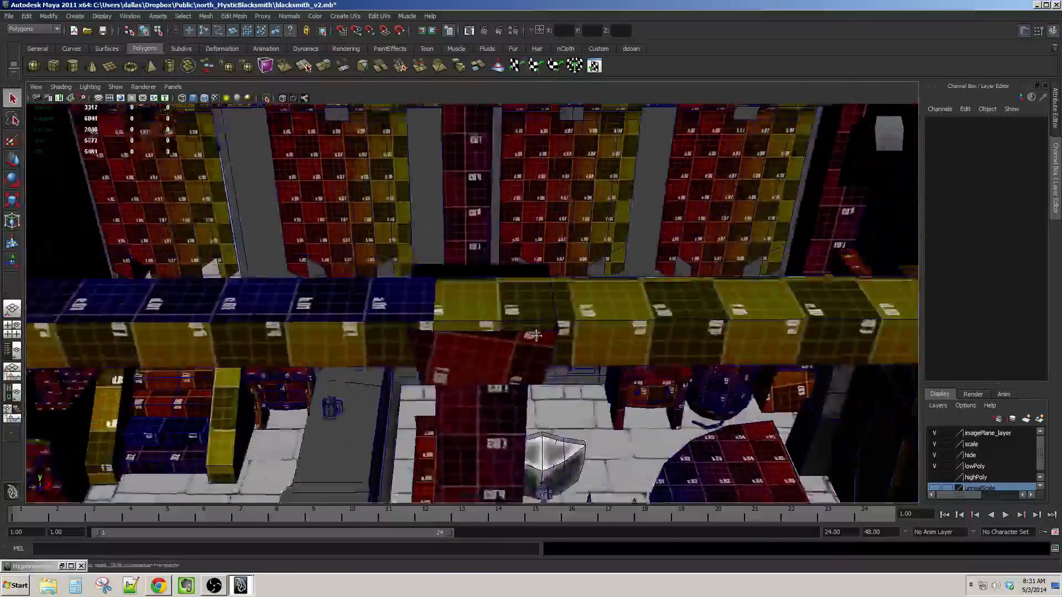
pyautogui.keyDown('alt'); pyautogui.moveTo(586, 271); pyautogui.dragTo(595, 321, button='middle'); pyautogui.keyUp('alt')
# Inspect the untextured props, selecting the counter, the mug and the lidded pot in turn.
pyautogui.click(595, 320)
pyautogui.keyDown('alt'); pyautogui.moveTo(595, 320); pyautogui.dragTo(500, 365); pyautogui.keyUp('alt')
pyautogui.keyDown('alt'); pyautogui.moveTo(430, 304); pyautogui.dragTo(332, 327); pyautogui.keyUp('alt')
pyautogui.click(520, 338)
pyautogui.scroll(4, 525, 336)
pyautogui.keyDown('alt'); pyautogui.moveTo(526, 336); pyautogui.dragTo(553, 292); pyautogui.keyUp('alt')
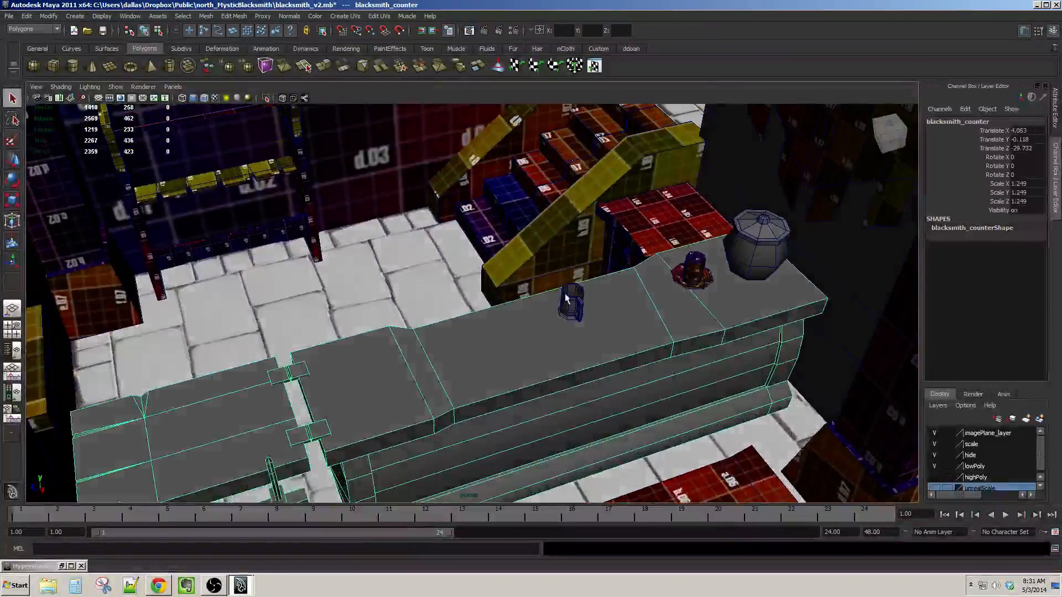
pyautogui.click(568, 297)
pyautogui.keyDown('alt'); pyautogui.moveTo(568, 297); pyautogui.dragTo(466, 292, button='middle'); pyautogui.keyUp('alt')
pyautogui.click(636, 238)
pyautogui.scroll(-3, 636, 238)
pyautogui.keyDown('alt'); pyautogui.moveTo(636, 238); pyautogui.dragTo(559, 330); pyautogui.keyUp('alt')
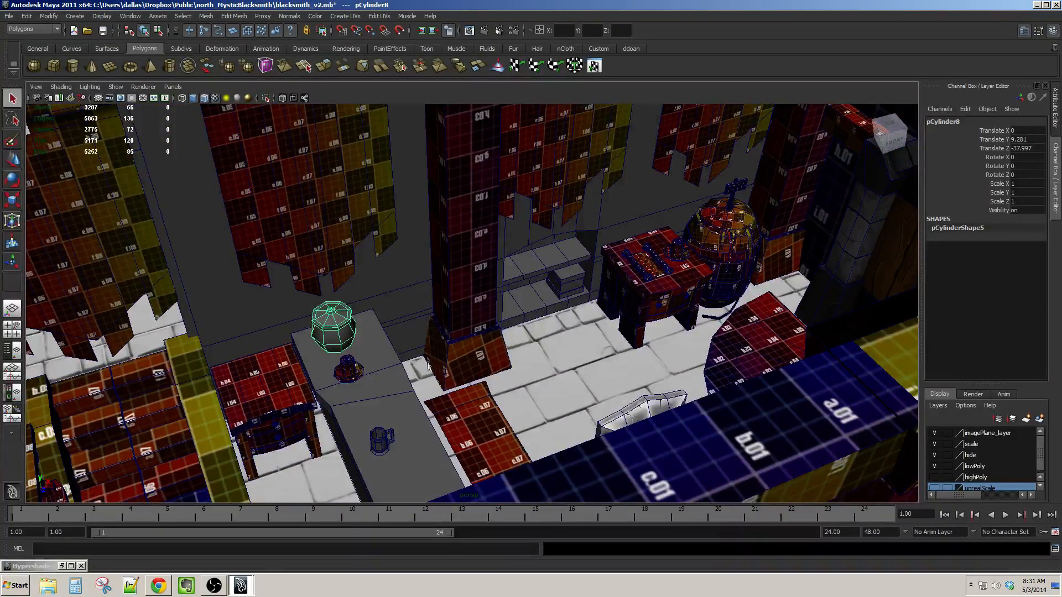
pyautogui.keyDown('alt'); pyautogui.moveTo(428, 365); pyautogui.dragTo(503, 362); pyautogui.keyUp('alt')
# Assign the existing UVTexture material to the back wall plane behind the banners.
pyautogui.click(464, 306)
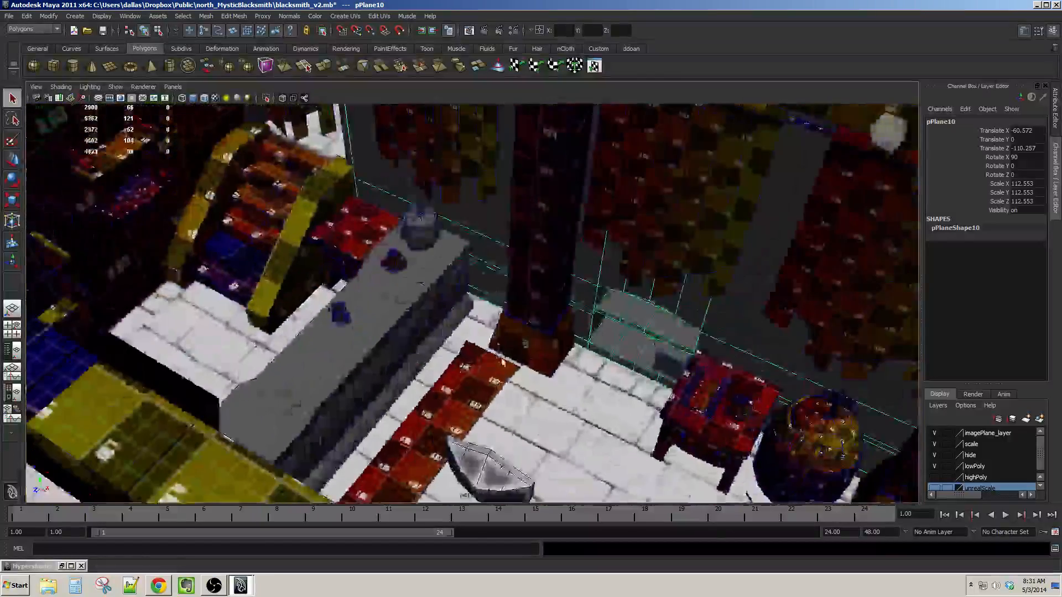
pyautogui.click(421, 229)
pyautogui.keyDown('alt'); pyautogui.moveTo(517, 407); pyautogui.dragTo(145, 157); pyautogui.keyUp('alt')
pyautogui.click(462, 377)
pyautogui.click(386, 317)
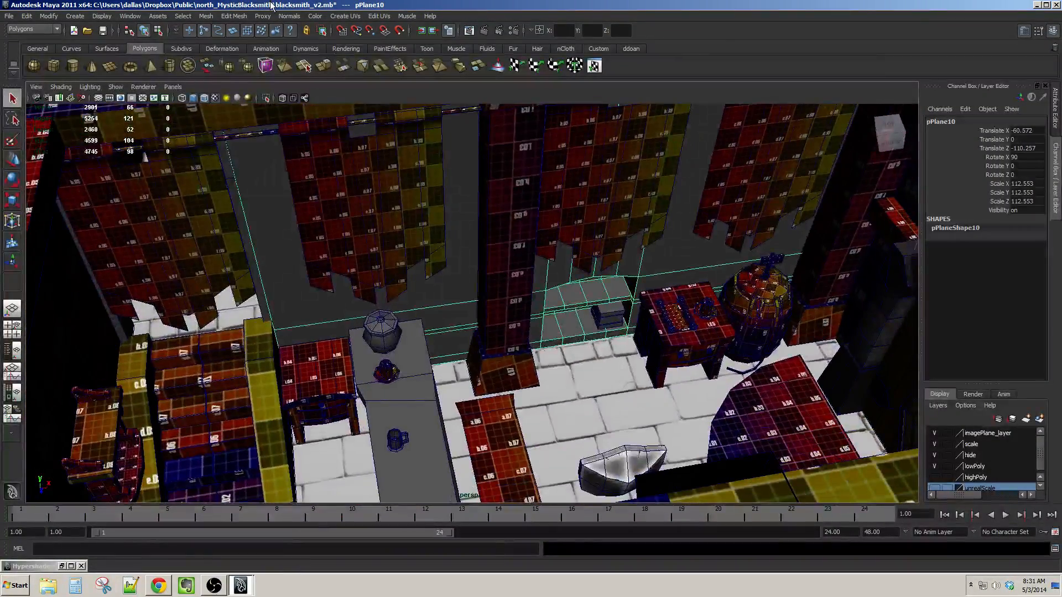
pyautogui.click(130, 16)
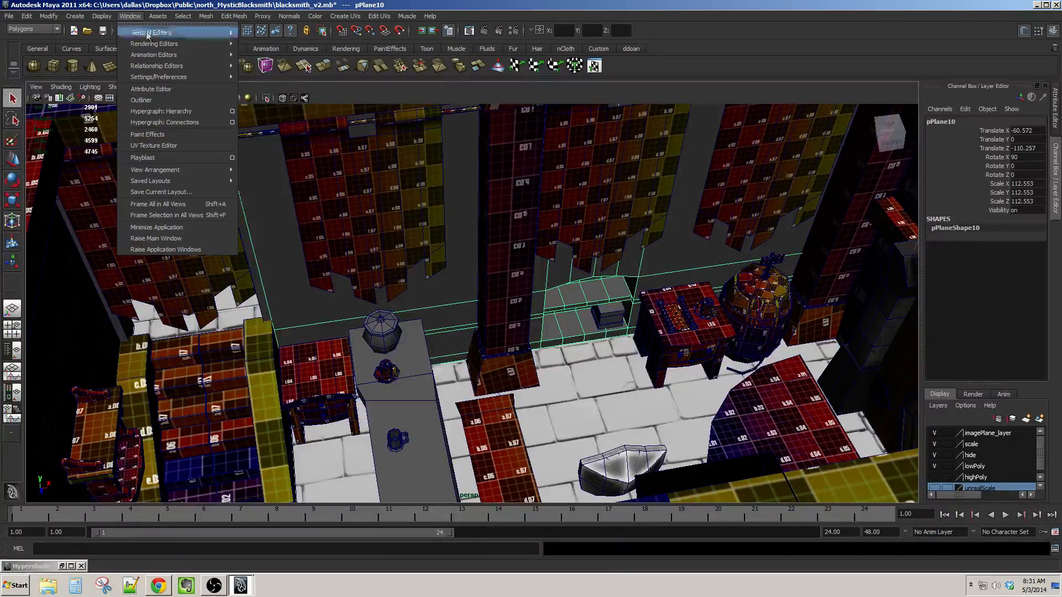
pyautogui.moveTo(170, 45)
pyautogui.click(268, 72)
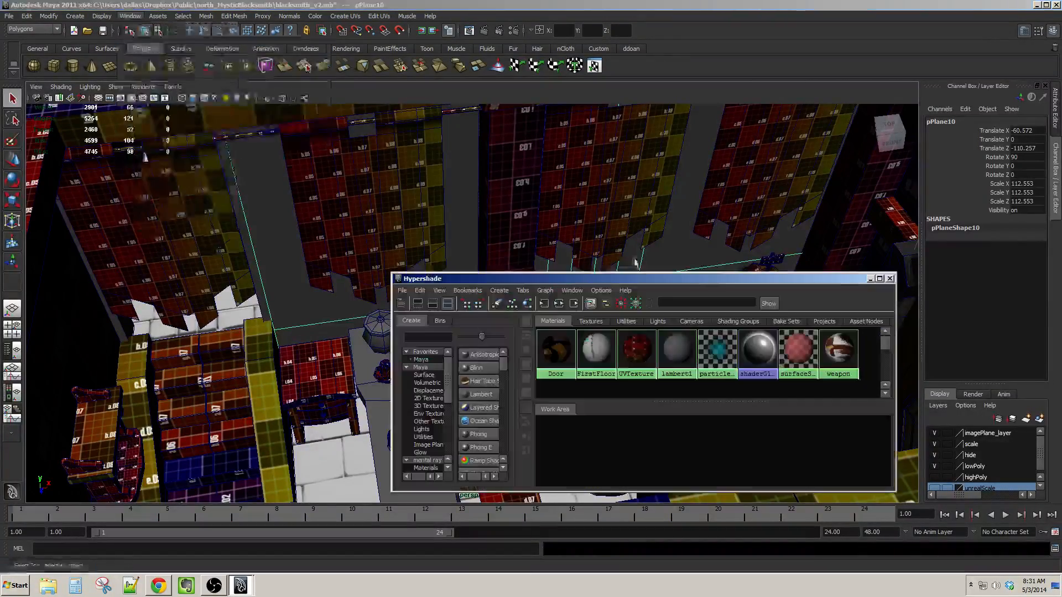
pyautogui.moveTo(601, 280); pyautogui.dragTo(685, 252)
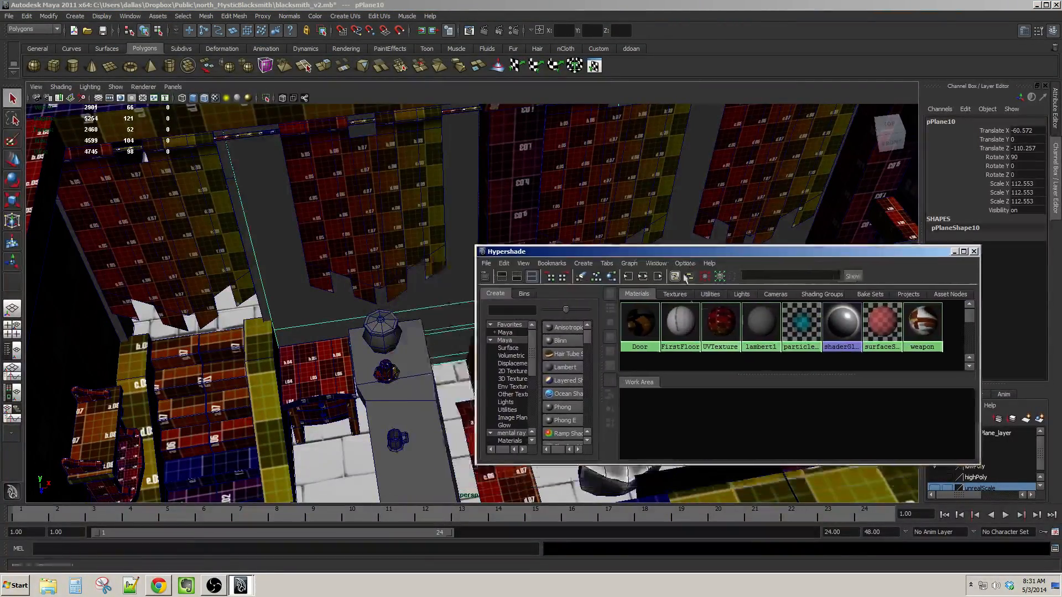
pyautogui.moveTo(720, 324); pyautogui.dragTo(449, 290, button='middle')
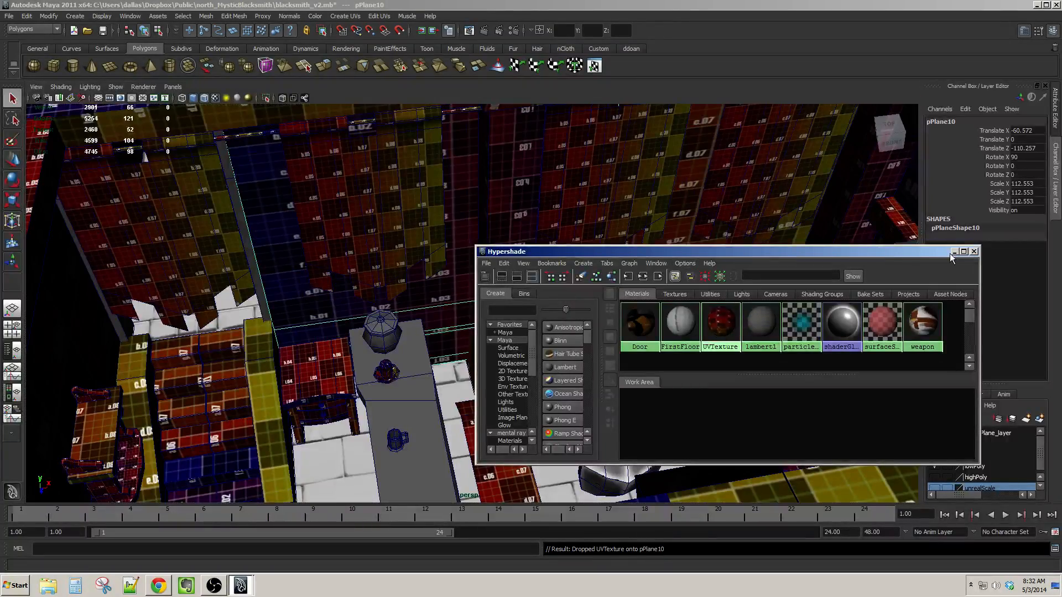
pyautogui.click(954, 252)
# Isolate the selected back wall so only it shows, viewed from the front.
pyautogui.keyDown('alt'); pyautogui.moveTo(634, 310); pyautogui.dragTo(484, 298); pyautogui.keyUp('alt')
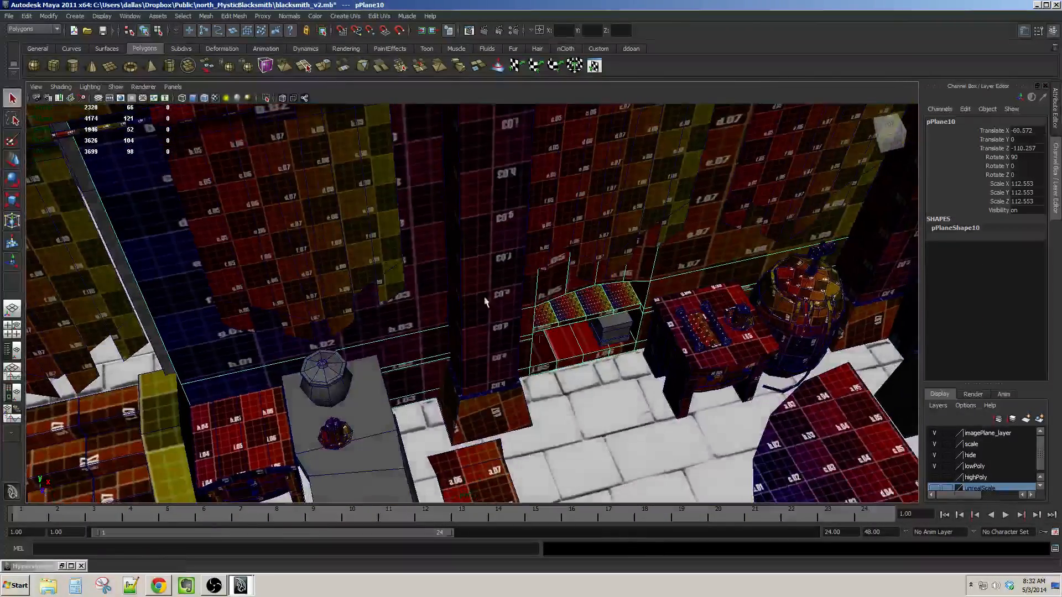
pyautogui.click(115, 86)
pyautogui.moveTo(143, 104)
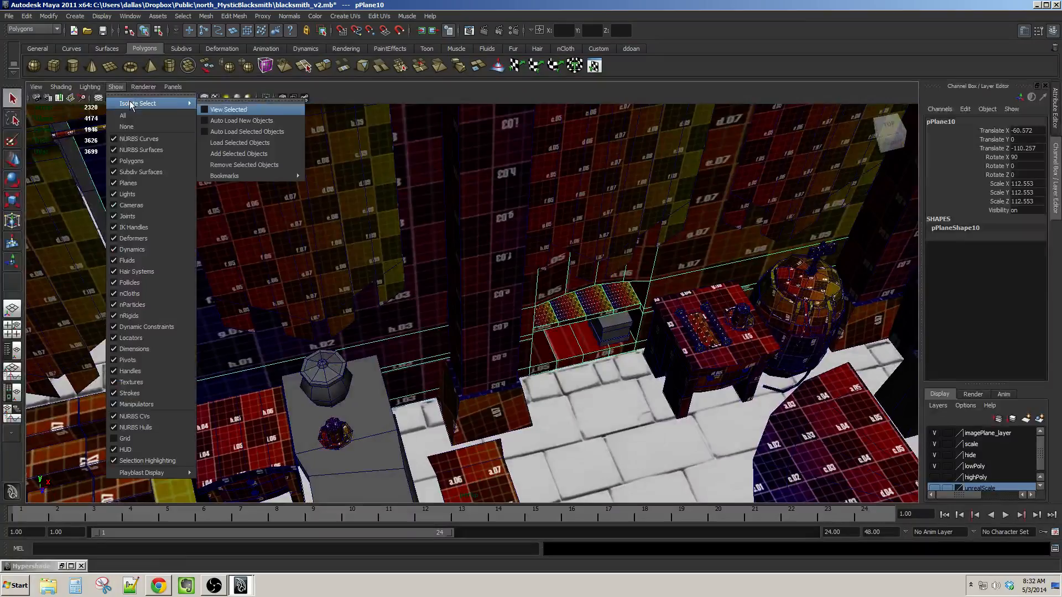
pyautogui.click(235, 109)
pyautogui.keyDown('alt'); pyautogui.moveTo(760, 353); pyautogui.dragTo(710, 285); pyautogui.keyUp('alt')
pyautogui.keyDown('alt'); pyautogui.moveTo(805, 278); pyautogui.dragTo(556, 289); pyautogui.keyUp('alt')
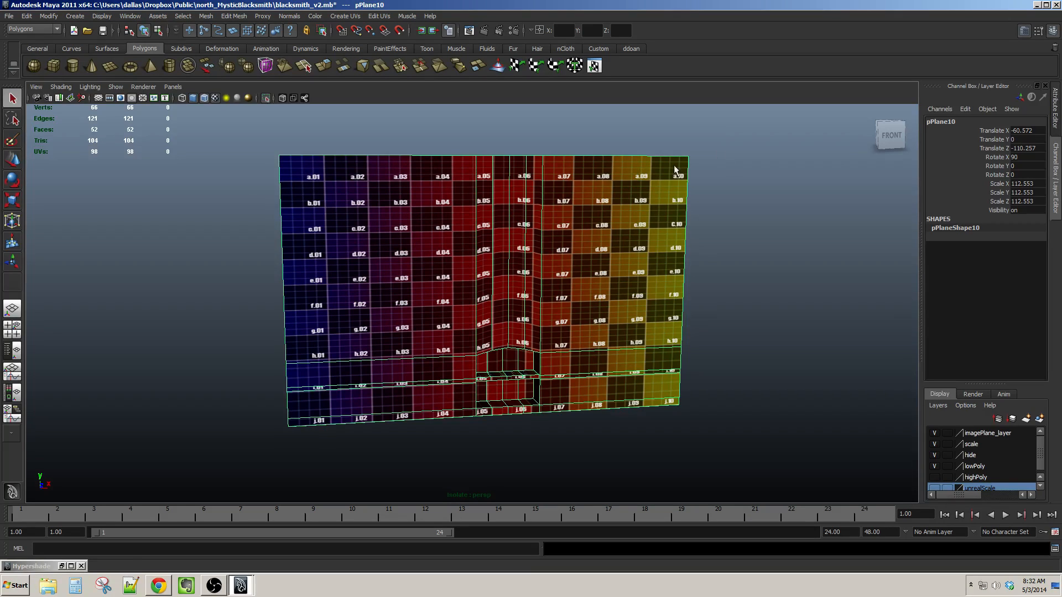
# Inspect the back wall's UV layout in the UV Texture Editor.
pyautogui.click(378, 16)
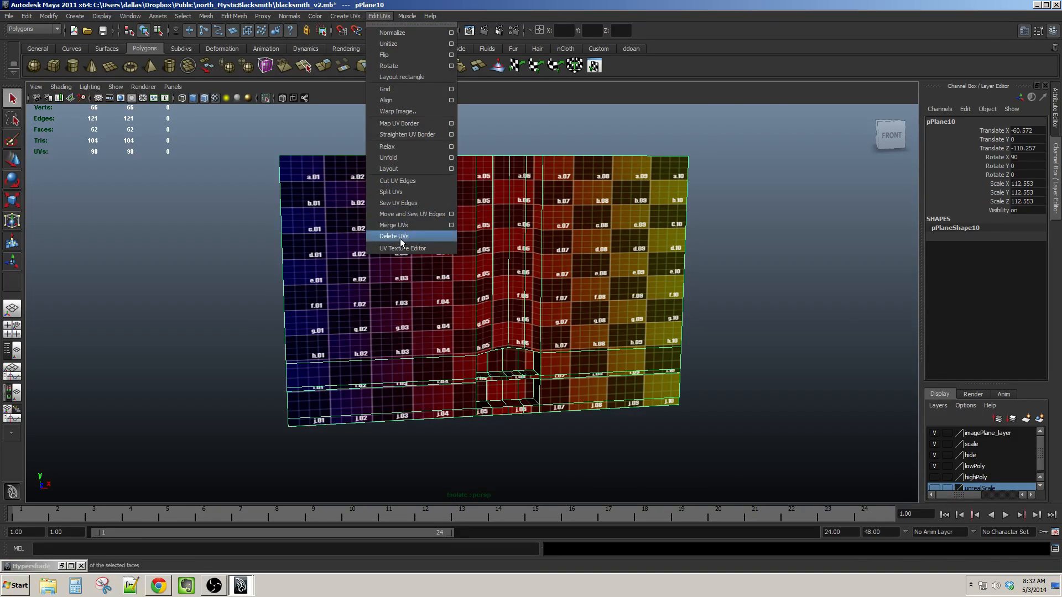
pyautogui.click(416, 251)
pyautogui.scroll(-3, 780, 222)
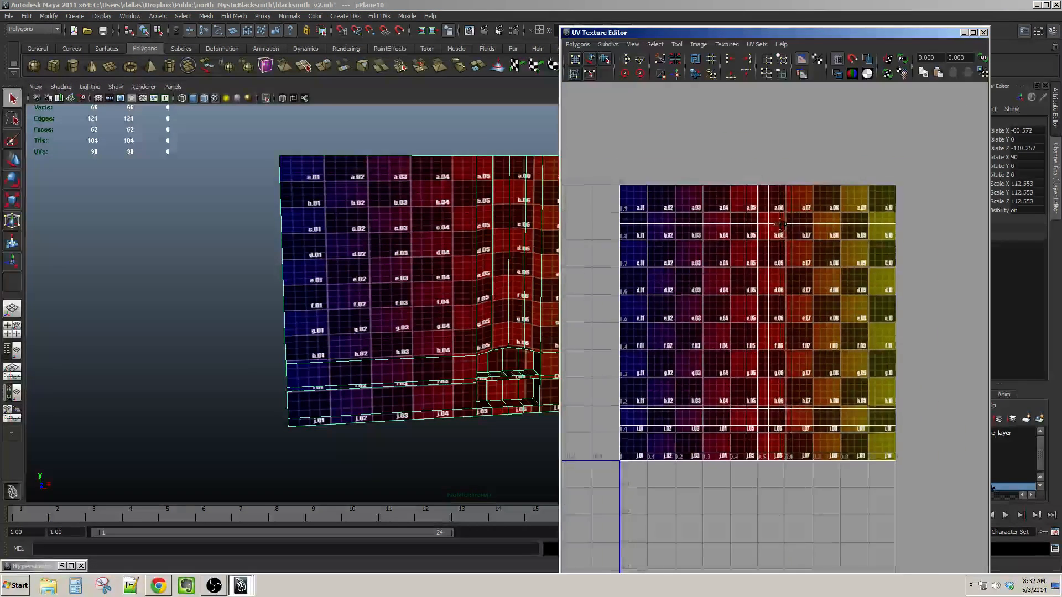
pyautogui.moveTo(776, 256)
pyautogui.keyDown('alt'); pyautogui.mouseDown(button='middle')
pyautogui.moveTo(797, 249)
pyautogui.moveTo(770, 262)
pyautogui.mouseUp(button='middle'); pyautogui.keyUp('alt')
pyautogui.click(838, 75)
pyautogui.scroll(2, 770, 262)
pyautogui.keyDown('alt'); pyautogui.moveTo(452, 268); pyautogui.dragTo(364, 268, button='middle'); pyautogui.keyUp('alt')
pyautogui.click(965, 33)
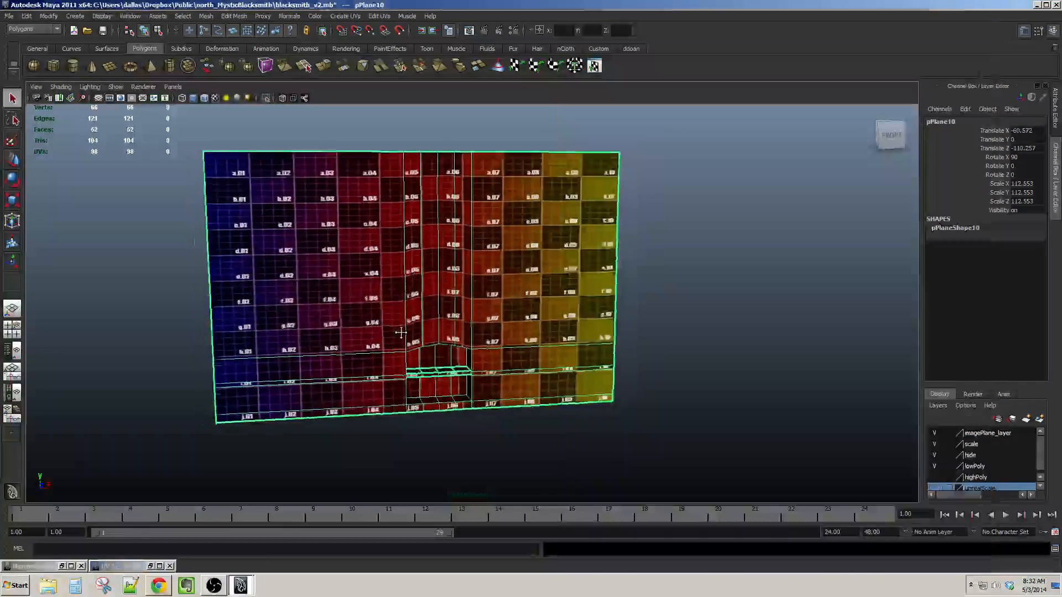
# Apply automatic UV mapping to the back wall.
pyautogui.keyDown('alt'); pyautogui.moveTo(429, 224); pyautogui.dragTo(473, 221, button='middle'); pyautogui.keyUp('alt')
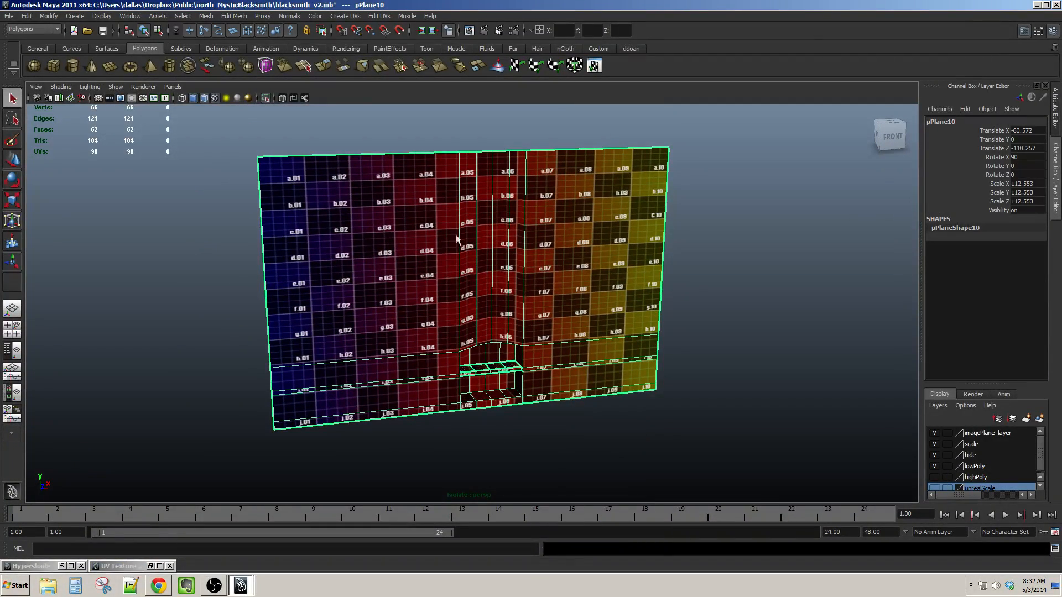
pyautogui.click(353, 16)
pyautogui.click(376, 67)
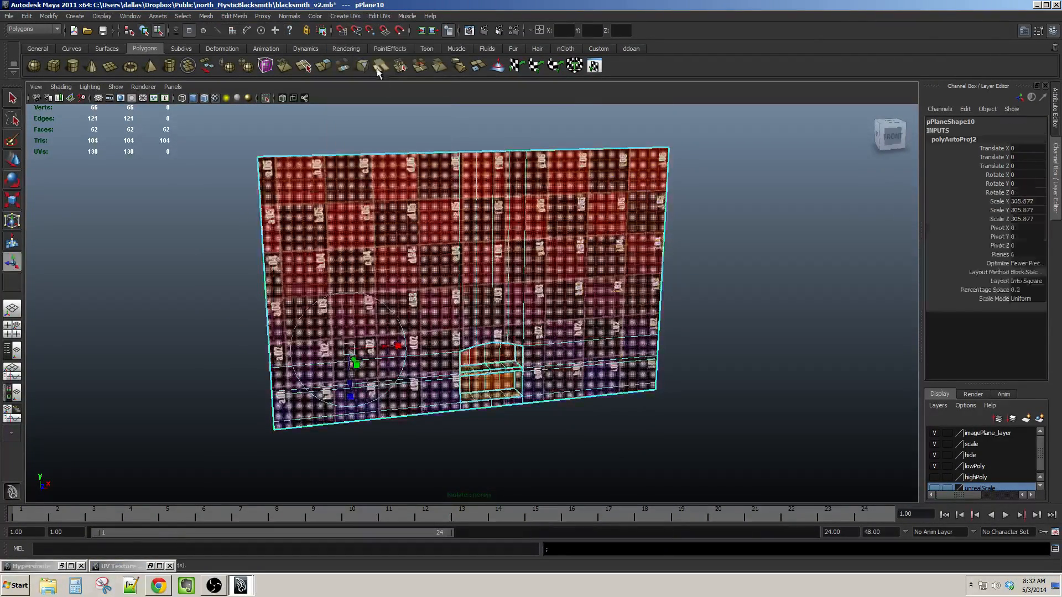
# Examine the texture on the wall's recessed shelf alcove, especially its inner sides and shelf ends.
pyautogui.keyDown('alt'); pyautogui.moveTo(522, 237); pyautogui.dragTo(501, 223); pyautogui.keyUp('alt')
pyautogui.keyDown('alt'); pyautogui.moveTo(501, 223); pyautogui.dragTo(512, 247, button='right'); pyautogui.keyUp('alt')
pyautogui.keyDown('alt'); pyautogui.moveTo(511, 248); pyautogui.dragTo(533, 251); pyautogui.keyUp('alt')
pyautogui.keyDown('alt'); pyautogui.moveTo(533, 251); pyautogui.dragTo(555, 228, button='middle'); pyautogui.keyUp('alt')
pyautogui.keyDown('alt'); pyautogui.moveTo(555, 227); pyautogui.dragTo(595, 315, button='right'); pyautogui.keyUp('alt')
pyautogui.keyDown('alt'); pyautogui.moveTo(595, 315); pyautogui.dragTo(549, 295); pyautogui.keyUp('alt')
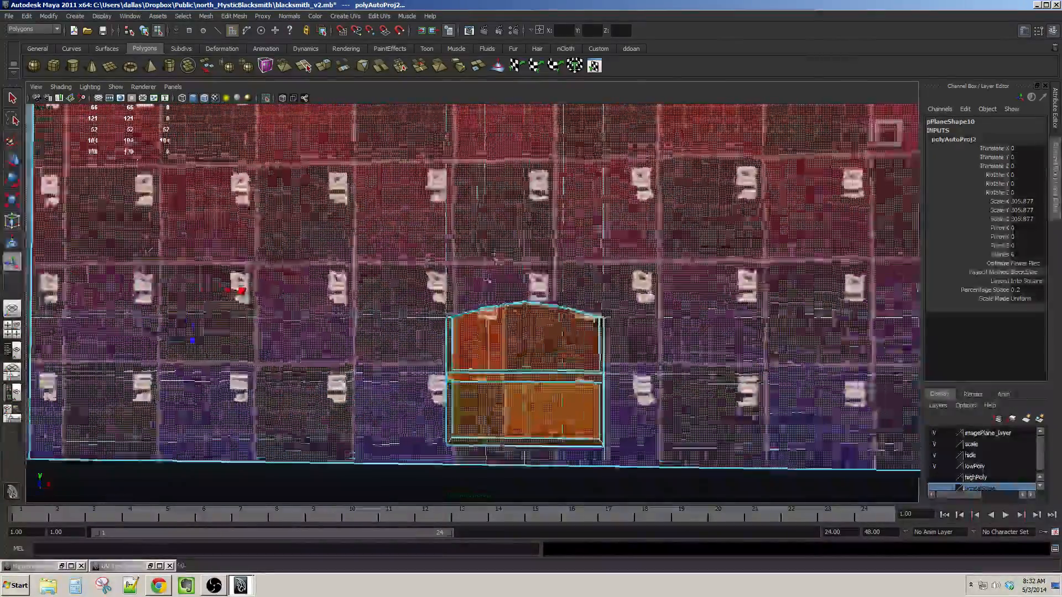
pyautogui.keyDown('alt'); pyautogui.moveTo(549, 294); pyautogui.dragTo(530, 216, button='middle'); pyautogui.keyUp('alt')
pyautogui.keyDown('alt'); pyautogui.moveTo(530, 216); pyautogui.dragTo(386, 200); pyautogui.keyUp('alt')
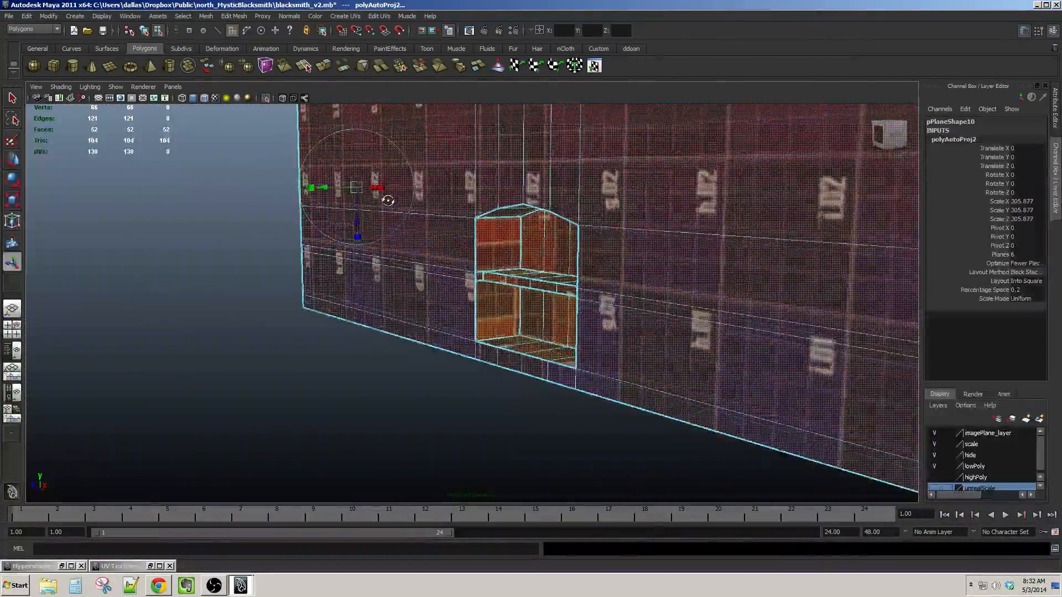
pyautogui.keyDown('alt'); pyautogui.moveTo(386, 200); pyautogui.dragTo(430, 261, button='right'); pyautogui.keyUp('alt')
pyautogui.keyDown('alt'); pyautogui.moveTo(429, 261); pyautogui.dragTo(451, 300); pyautogui.keyUp('alt')
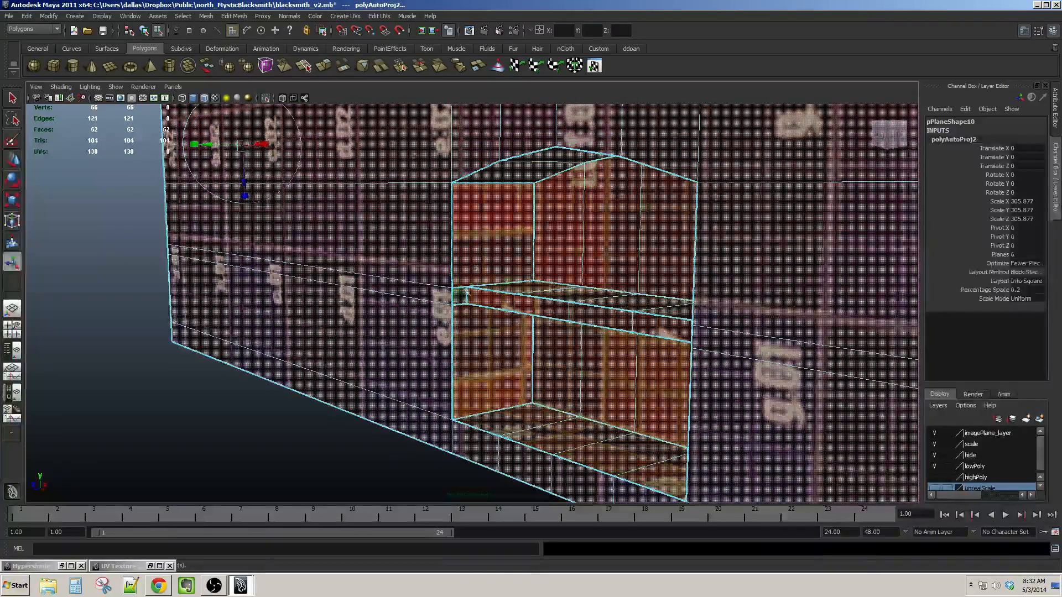
pyautogui.keyDown('alt'); pyautogui.moveTo(461, 298); pyautogui.dragTo(403, 332, button='right'); pyautogui.keyUp('alt')
# Try to delete the edge where the alcove's left inner side meets the top of the shelf.
pyautogui.click(275, 432)
pyautogui.keyDown('alt'); pyautogui.moveTo(275, 431); pyautogui.dragTo(437, 367, button='right'); pyautogui.keyUp('alt')
pyautogui.press('F10')
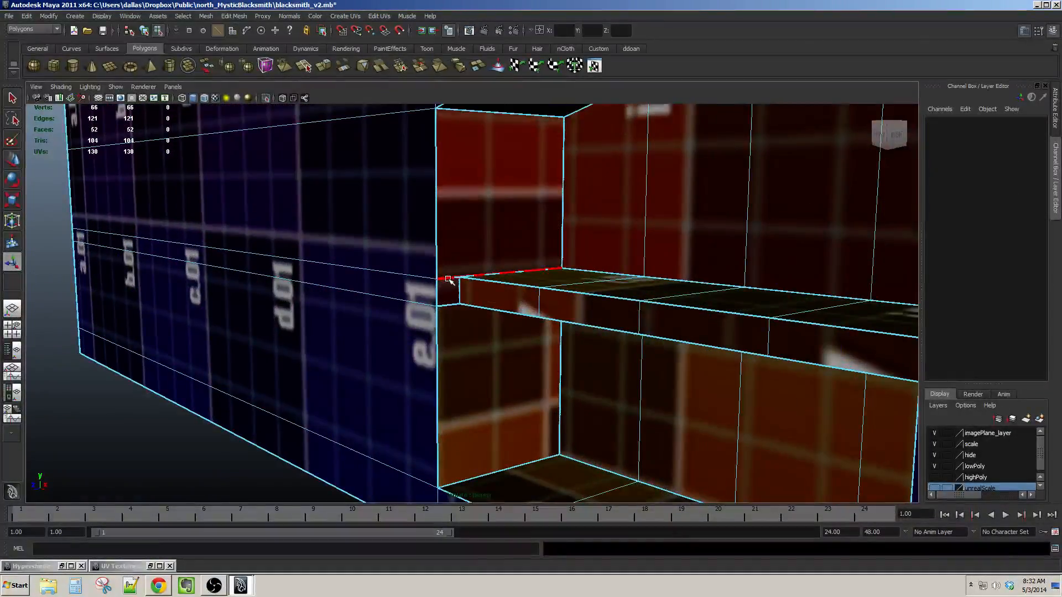
pyautogui.keyDown('alt'); pyautogui.moveTo(463, 275); pyautogui.dragTo(474, 303, button='right'); pyautogui.keyUp('alt')
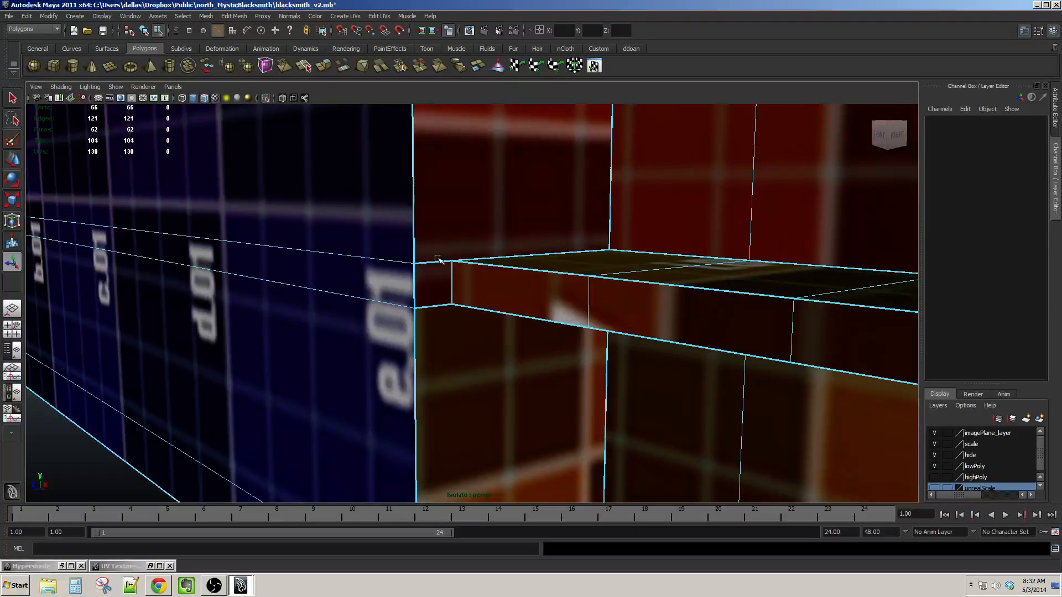
pyautogui.click(437, 261)
pyautogui.keyDown('alt'); pyautogui.moveTo(437, 261); pyautogui.dragTo(474, 341, button='right'); pyautogui.keyUp('alt')
pyautogui.keyDown('alt'); pyautogui.moveTo(475, 341); pyautogui.dragTo(486, 318); pyautogui.keyUp('alt')
pyautogui.press('Delete')
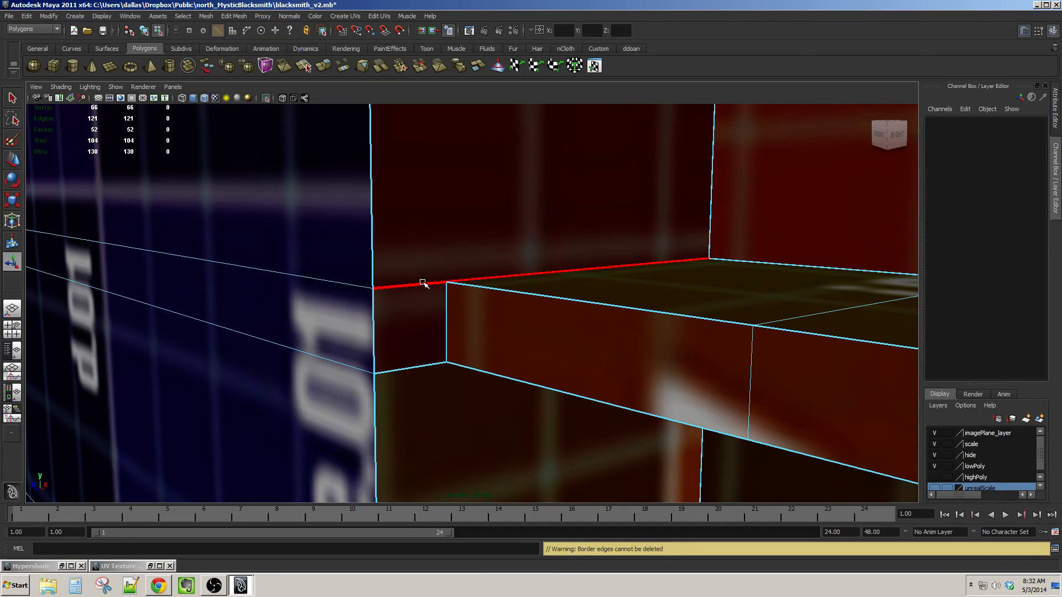
# Try to delete the faces of the alcove's left inner side beside the shelf.
pyautogui.press('F11')
pyautogui.moveTo(422, 278); pyautogui.dragTo(427, 296)
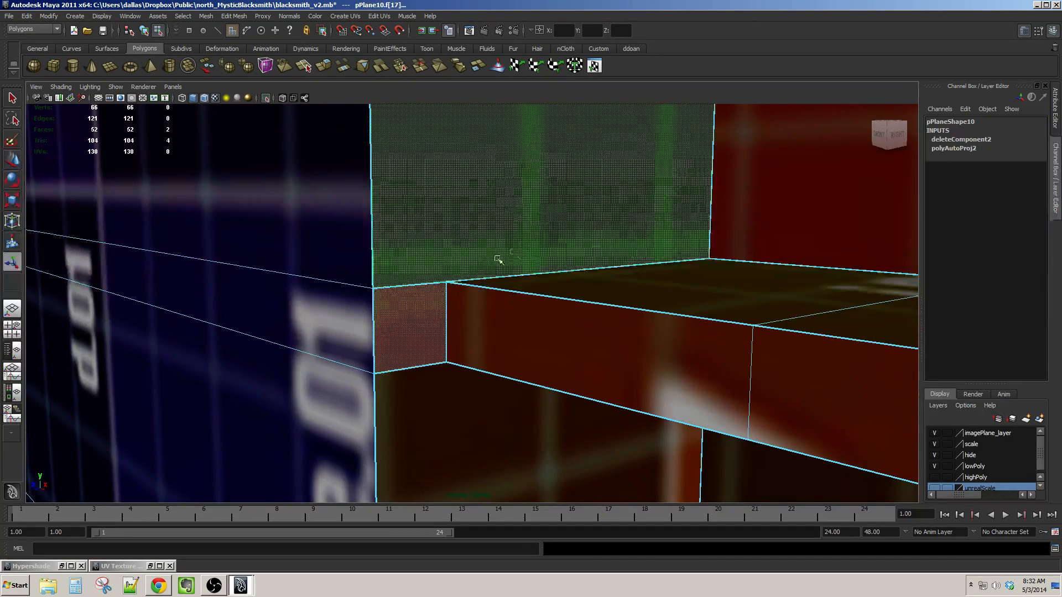
pyautogui.moveTo(460, 207); pyautogui.dragTo(459, 207)
pyautogui.press('Delete')
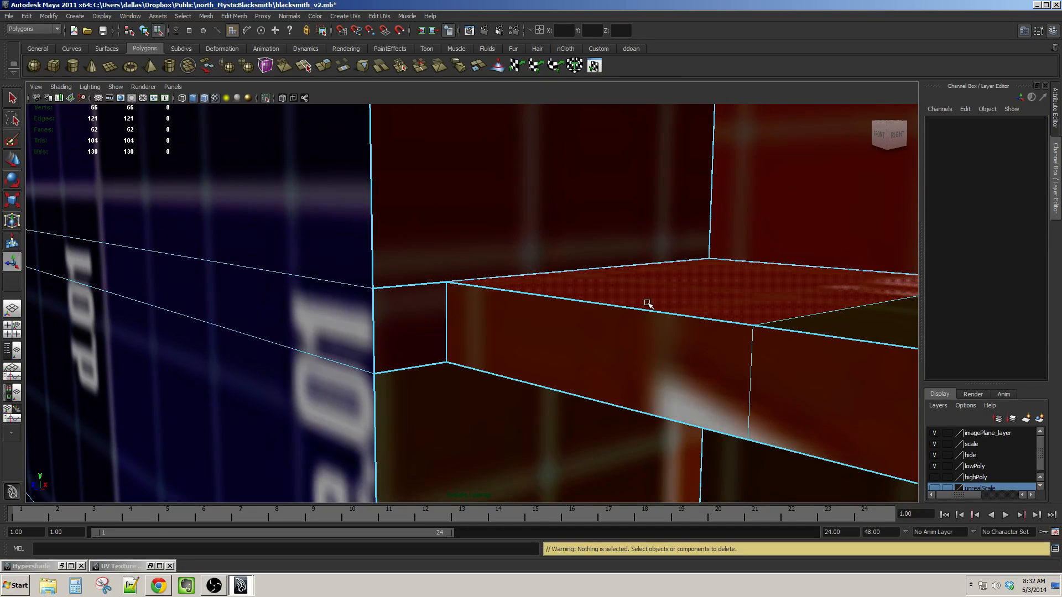
# Delete the two faces of the alcove's right inner side, above and below the shelf.
pyautogui.keyDown('alt'); pyautogui.moveTo(563, 316); pyautogui.dragTo(536, 296); pyautogui.keyUp('alt')
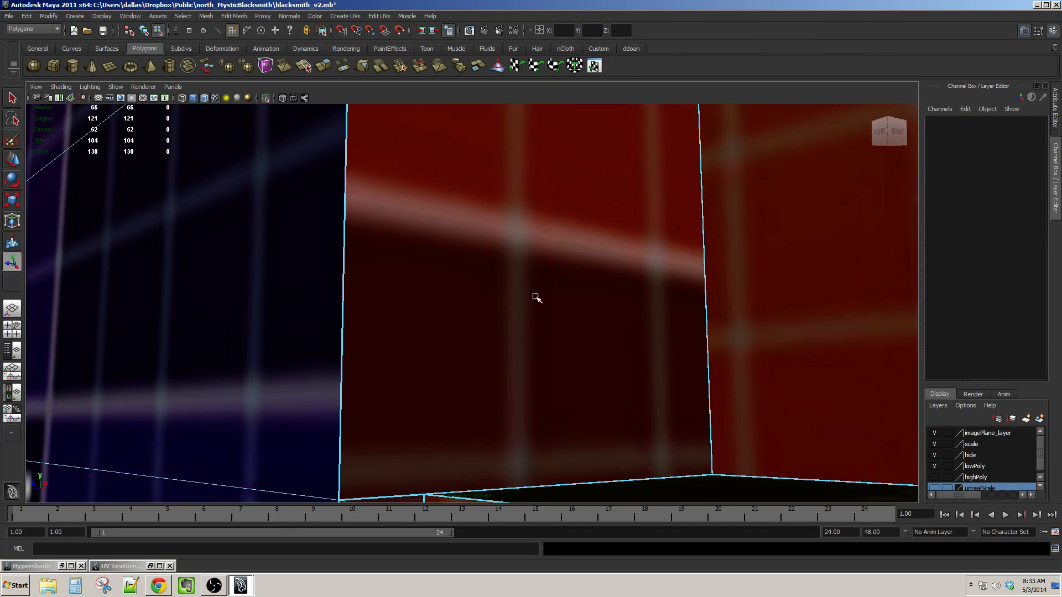
pyautogui.scroll(-2, 520, 332)
pyautogui.keyDown('alt'); pyautogui.moveTo(476, 429); pyautogui.dragTo(586, 330); pyautogui.keyUp('alt')
pyautogui.keyDown('alt'); pyautogui.moveTo(587, 329); pyautogui.dragTo(551, 376, button='middle'); pyautogui.keyUp('alt')
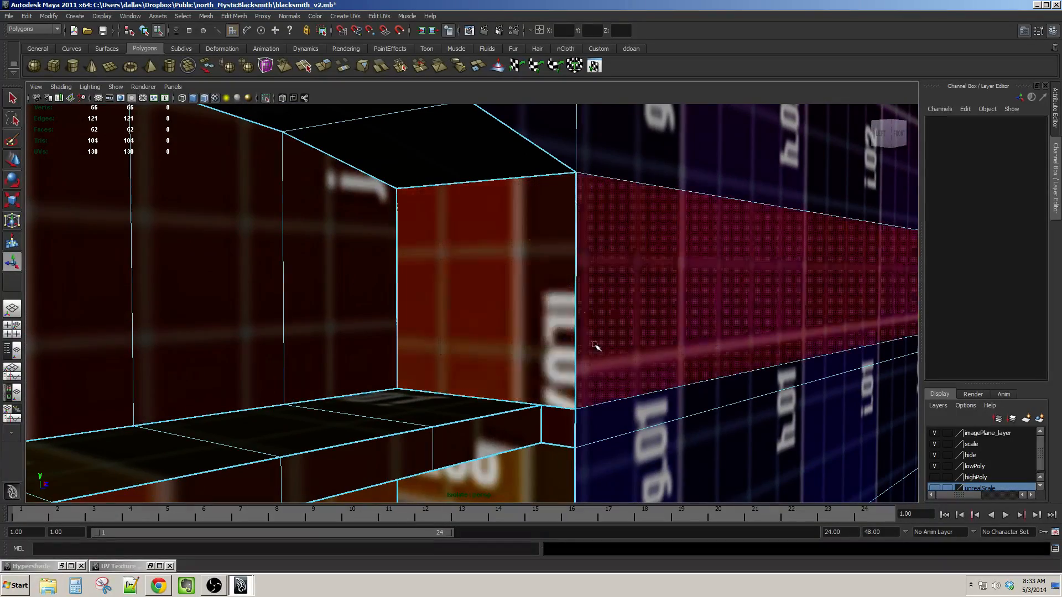
pyautogui.click(496, 269)
pyautogui.keyDown('alt'); pyautogui.moveTo(553, 379); pyautogui.dragTo(563, 335, button='middle'); pyautogui.keyUp('alt')
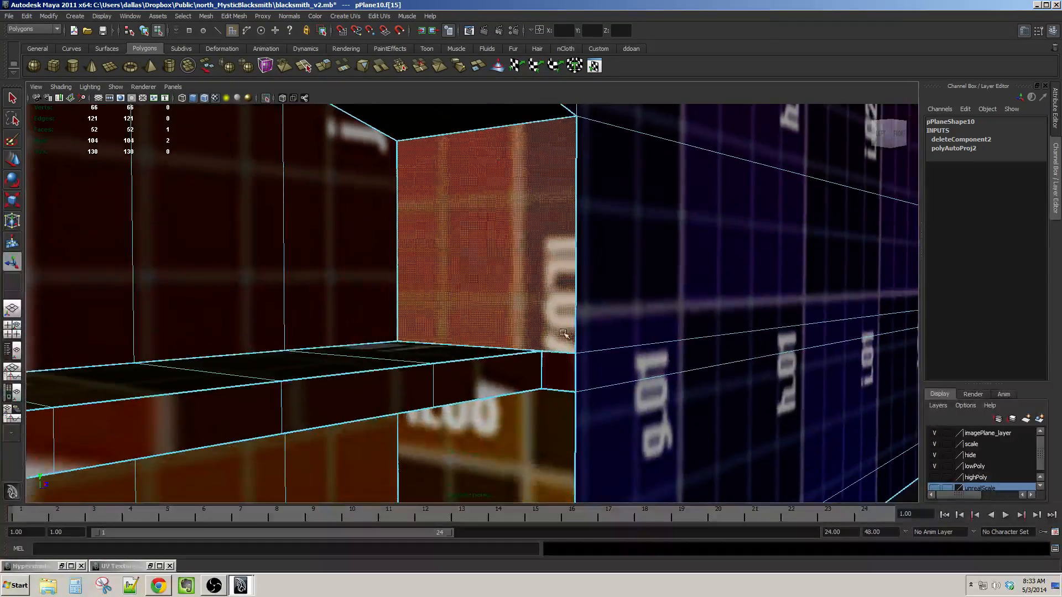
pyautogui.keyDown('alt'); pyautogui.moveTo(558, 475); pyautogui.dragTo(564, 266, button='middle'); pyautogui.keyUp('alt')
pyautogui.keyDown('shift'); pyautogui.click(565, 268); pyautogui.keyUp('shift')
pyautogui.scroll(-1, 568, 276)
pyautogui.press('Delete')
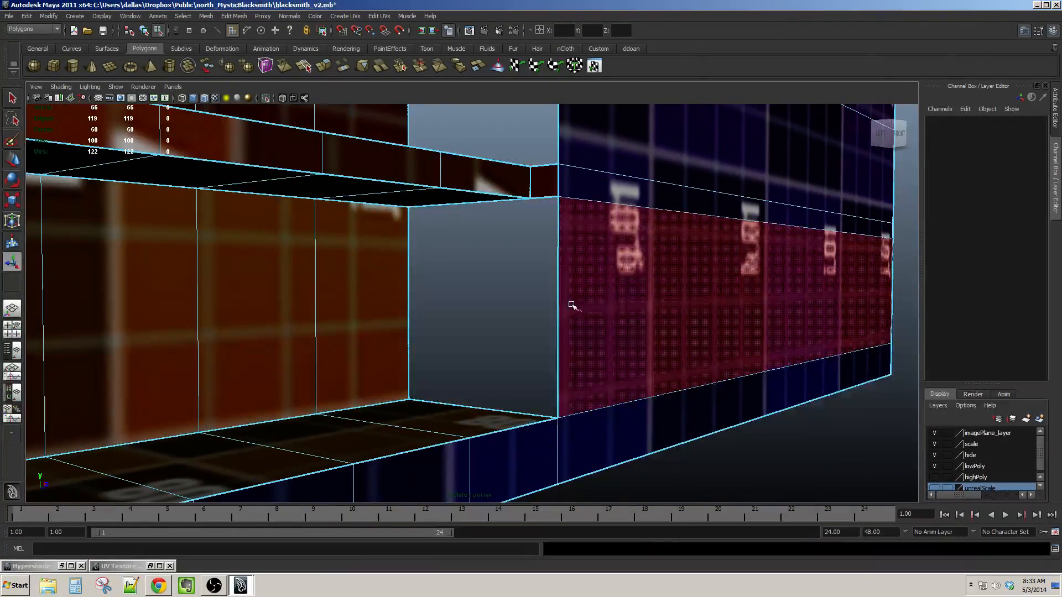
# Delete the two faces of the alcove's left inner side, above and below the shelf.
pyautogui.keyDown('alt'); pyautogui.moveTo(573, 305); pyautogui.dragTo(415, 293); pyautogui.keyUp('alt')
pyautogui.click(500, 258)
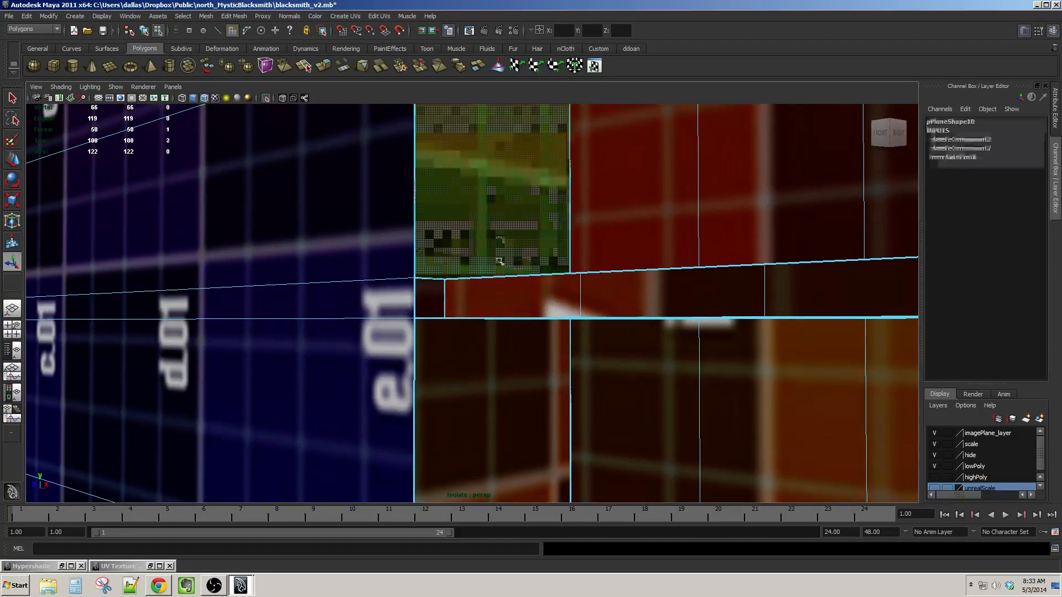
pyautogui.keyDown('shift'); pyautogui.click(432, 291); pyautogui.keyUp('shift')
pyautogui.keyDown('alt'); pyautogui.moveTo(498, 343); pyautogui.dragTo(537, 320); pyautogui.keyUp('alt')
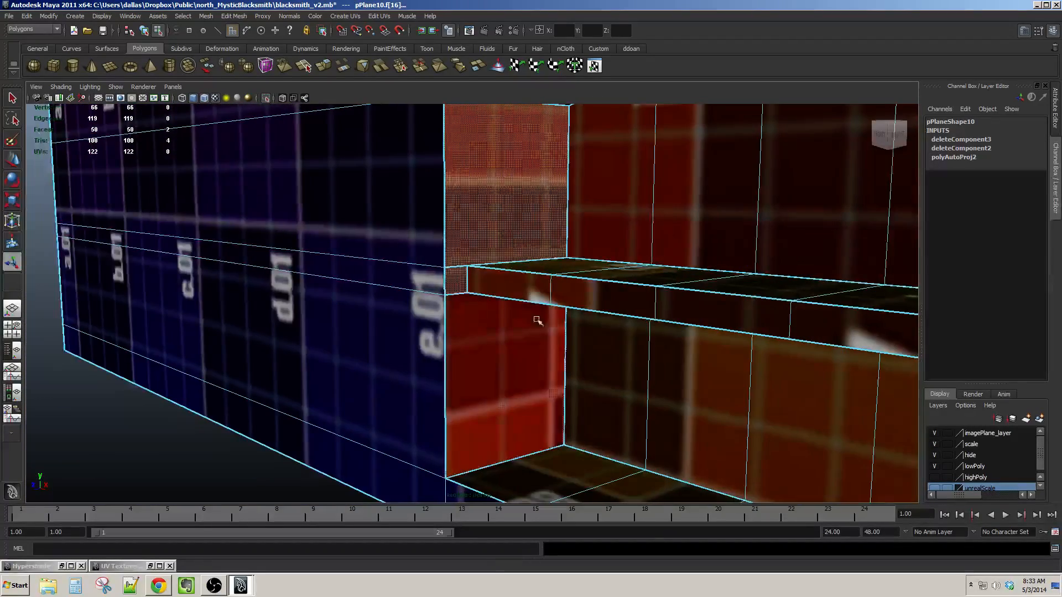
pyautogui.press('Delete')
# Append a four-sided polygon across the opening in the alcove's left inner side above the shelf, between the shelf-top and ceiling edges.
pyautogui.keyDown('alt'); pyautogui.moveTo(666, 355); pyautogui.dragTo(526, 313); pyautogui.keyUp('alt')
pyautogui.scroll(-3, 539, 338)
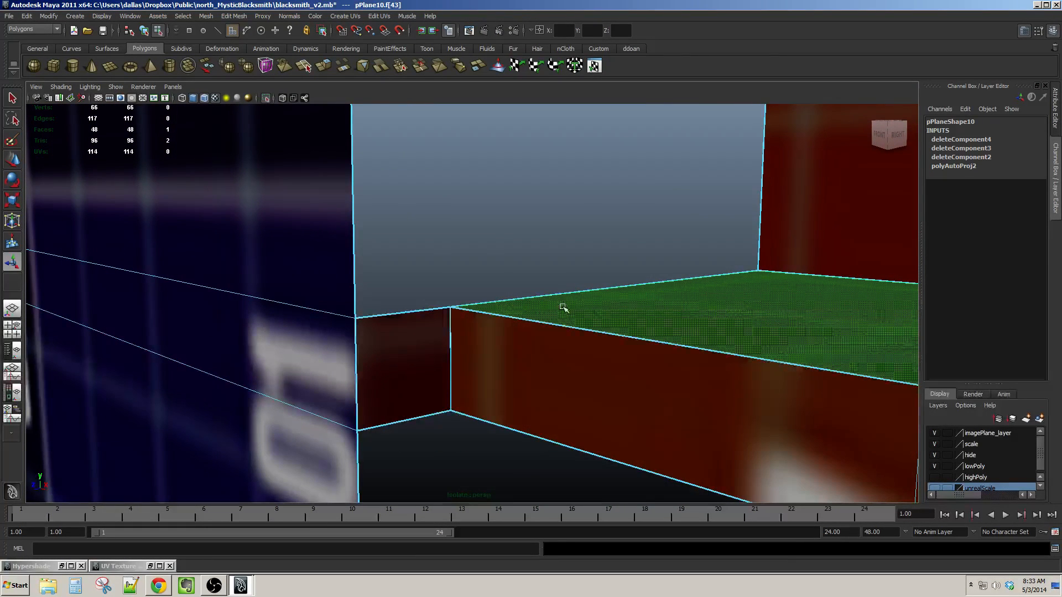
pyautogui.moveTo(523, 322); pyautogui.dragTo(522, 286, button='right')
pyautogui.click(540, 301)
pyautogui.keyDown('alt'); pyautogui.moveTo(540, 301); pyautogui.dragTo(563, 277); pyautogui.keyUp('alt')
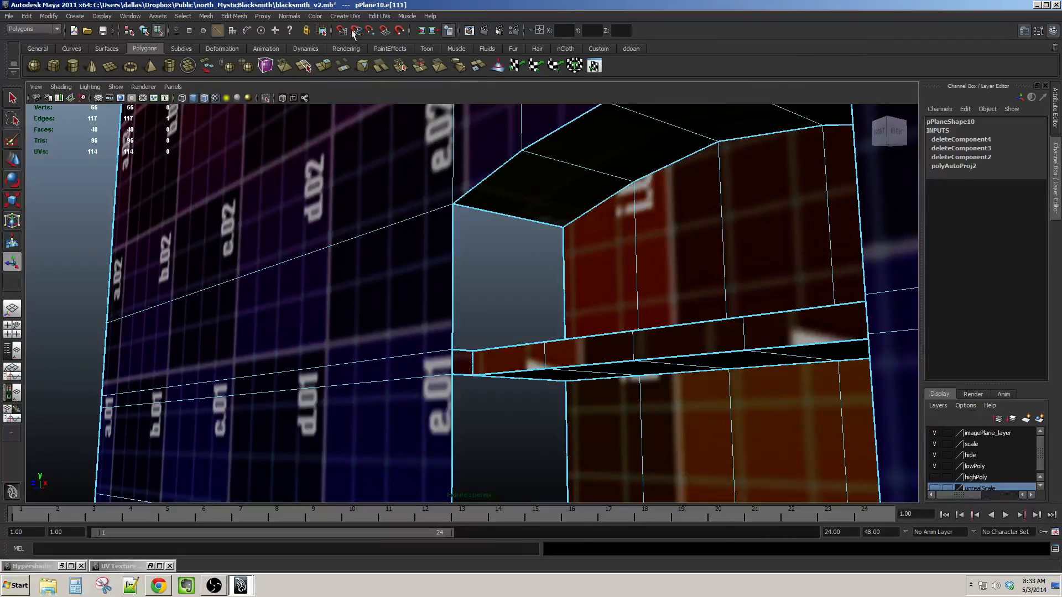
pyautogui.click(232, 16)
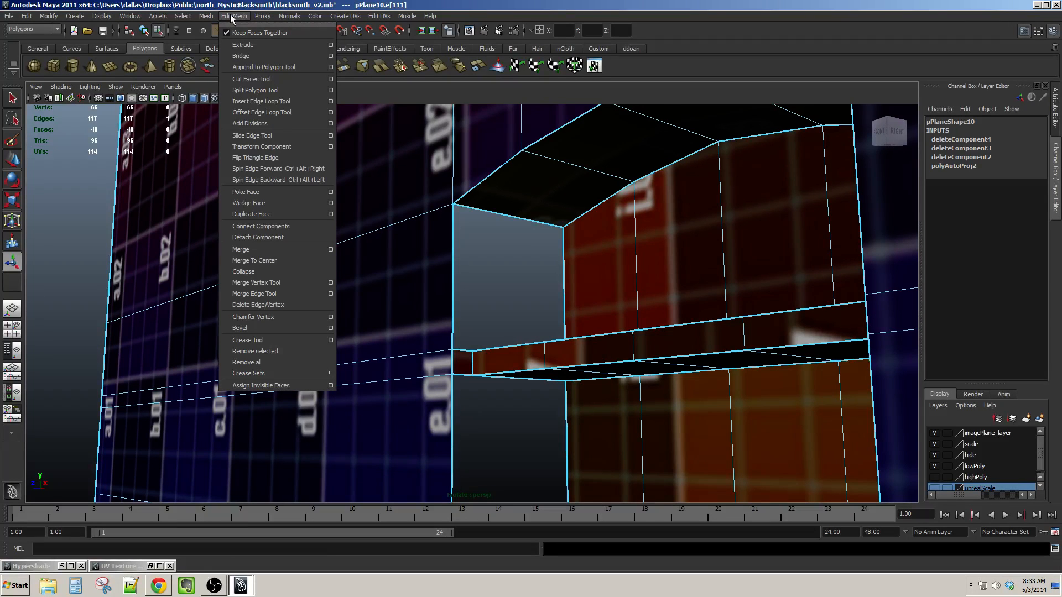
pyautogui.click(263, 66)
pyautogui.keyDown('alt'); pyautogui.moveTo(519, 332); pyautogui.dragTo(540, 353); pyautogui.keyUp('alt')
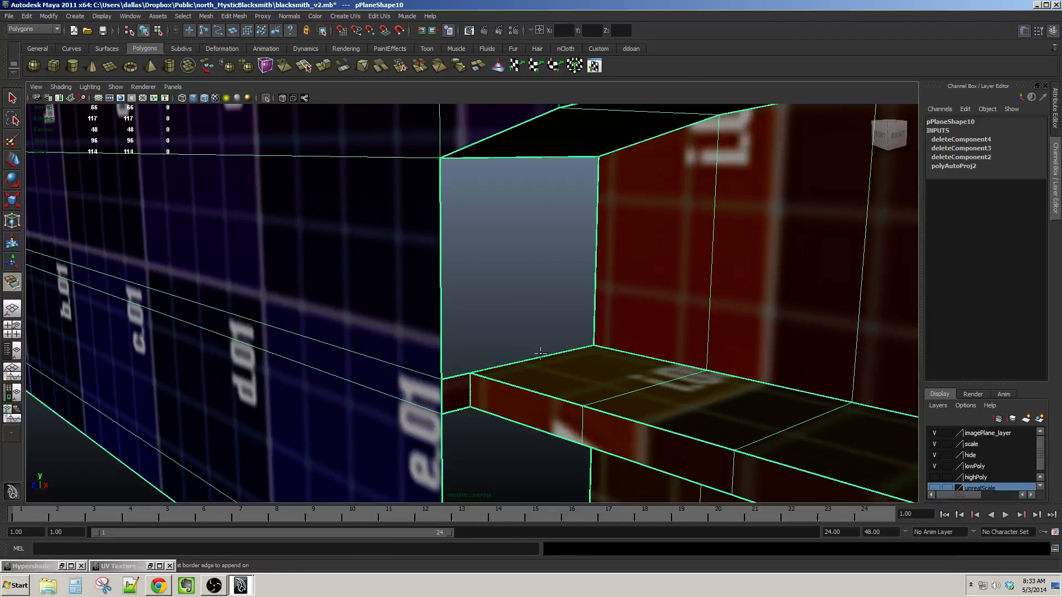
pyautogui.click(540, 357)
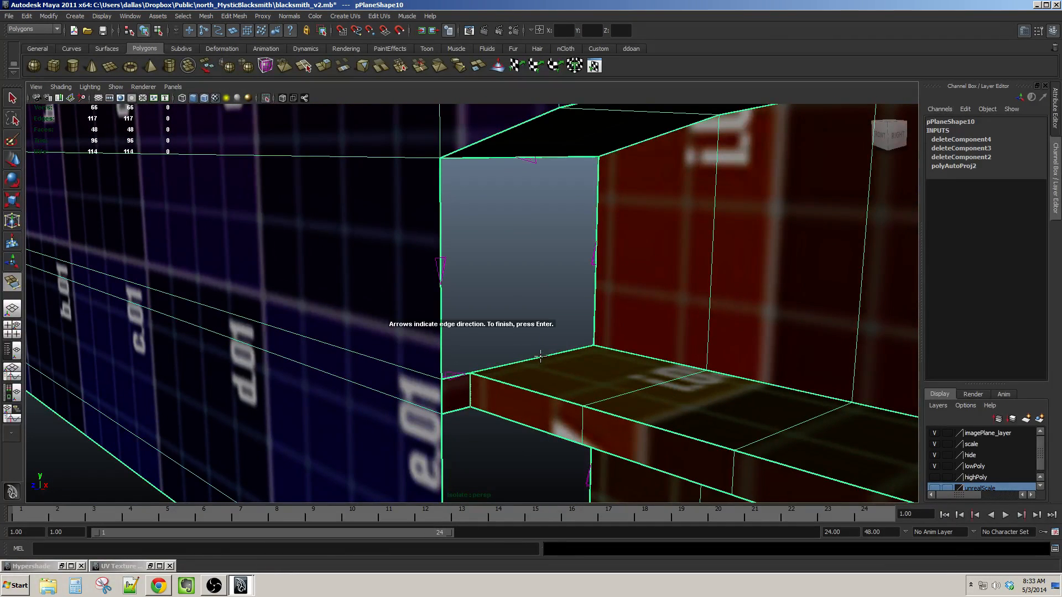
pyautogui.click(523, 159)
pyautogui.press('Return')
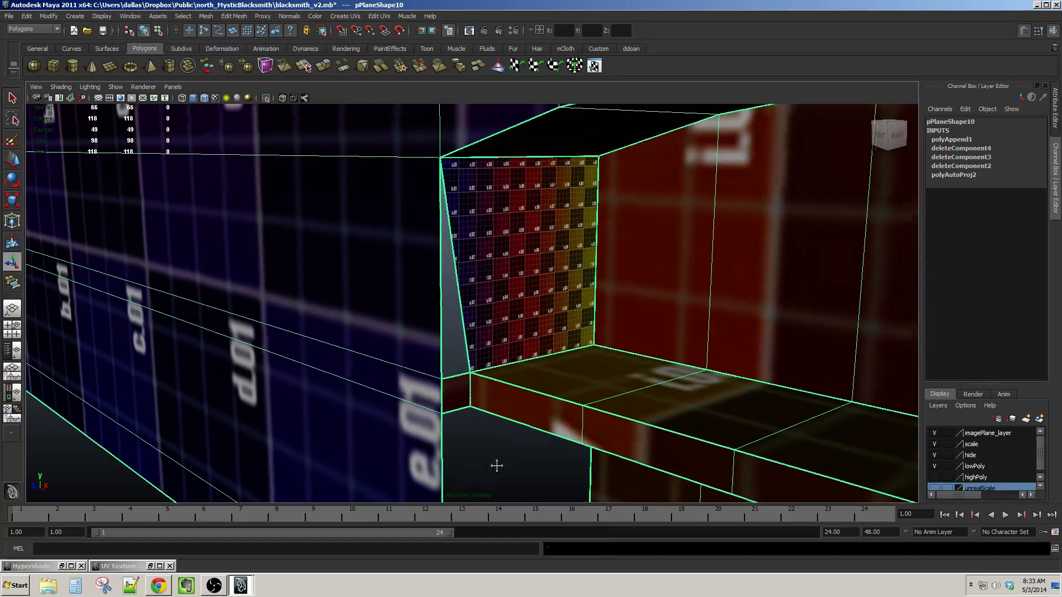
# Append a triangle to close the narrow gap beside the new face on the alcove's left inner side above the shelf.
pyautogui.keyDown('alt'); pyautogui.moveTo(496, 465); pyautogui.dragTo(514, 303); pyautogui.keyUp('alt')
pyautogui.press('y')
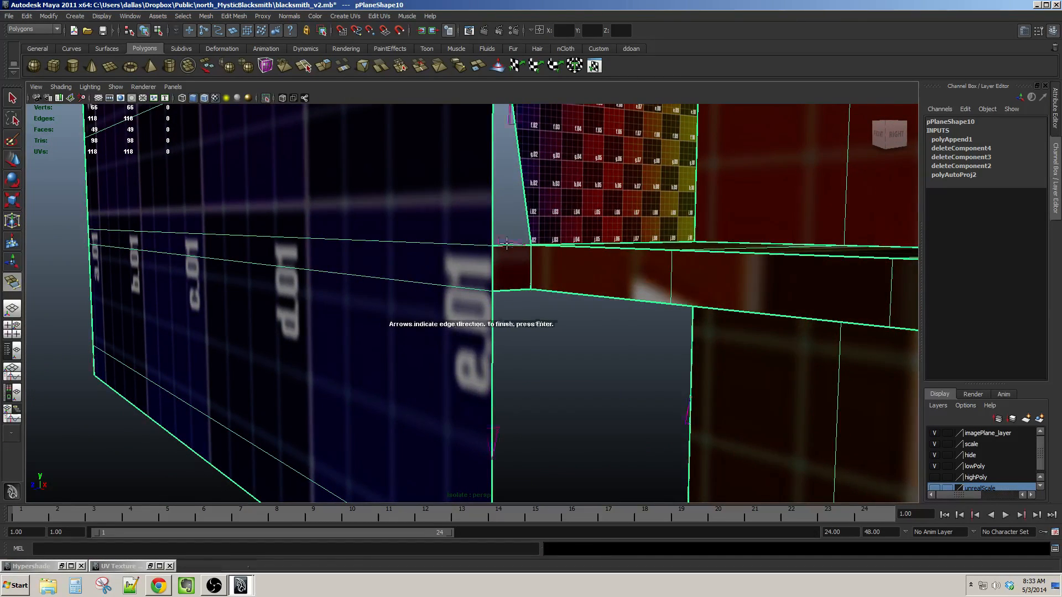
pyautogui.keyDown('alt'); pyautogui.moveTo(506, 244); pyautogui.dragTo(501, 200); pyautogui.keyUp('alt')
pyautogui.click(514, 196)
pyautogui.press('Return')
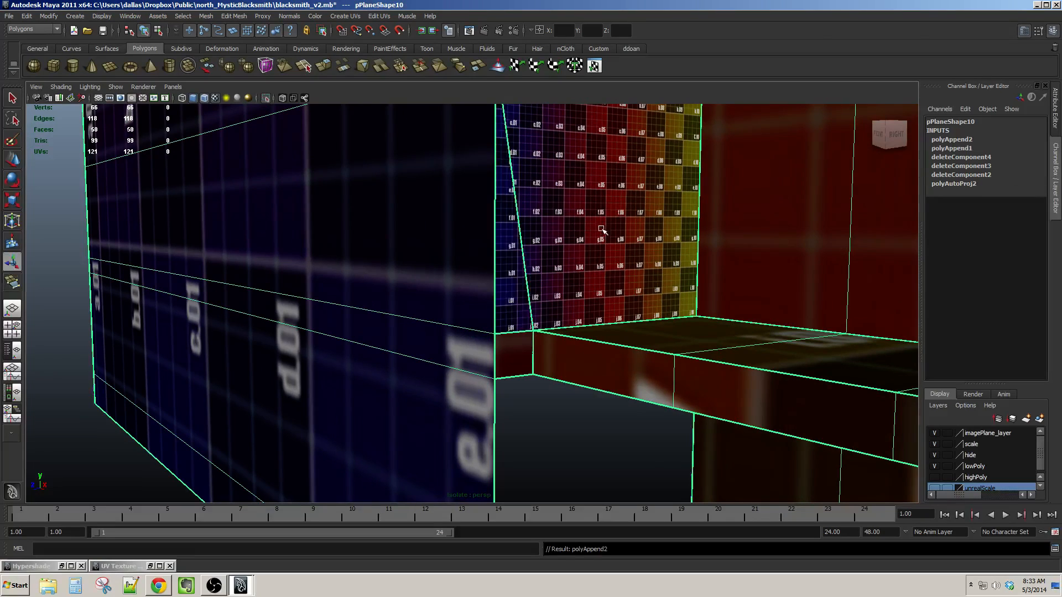
# Append a four-sided polygon and a triangle to close the alcove's left inner side below the shelf.
pyautogui.keyDown('alt'); pyautogui.moveTo(688, 346); pyautogui.dragTo(563, 204); pyautogui.keyUp('alt')
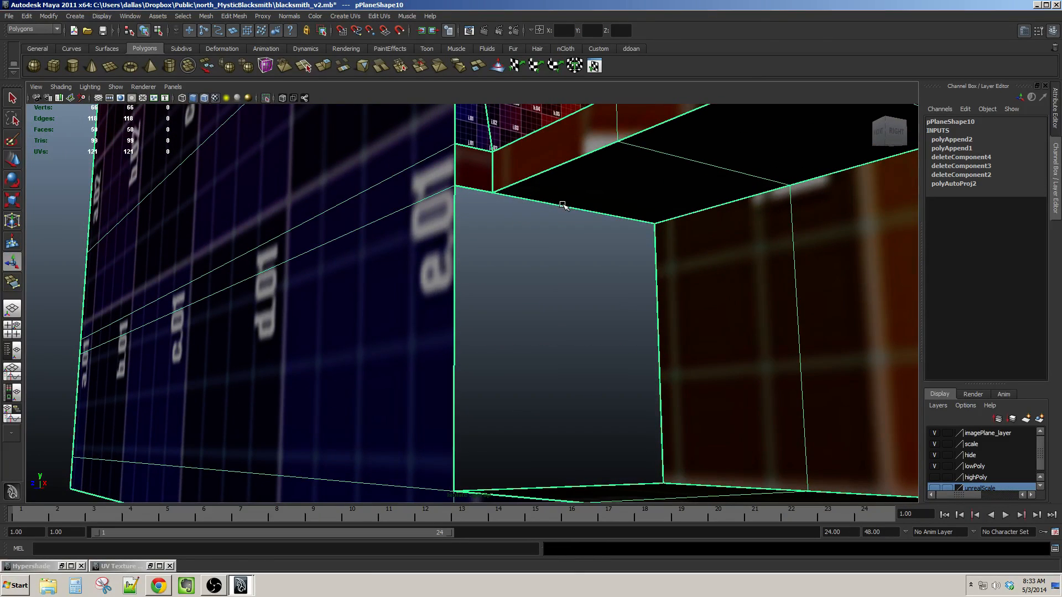
pyautogui.press('y')
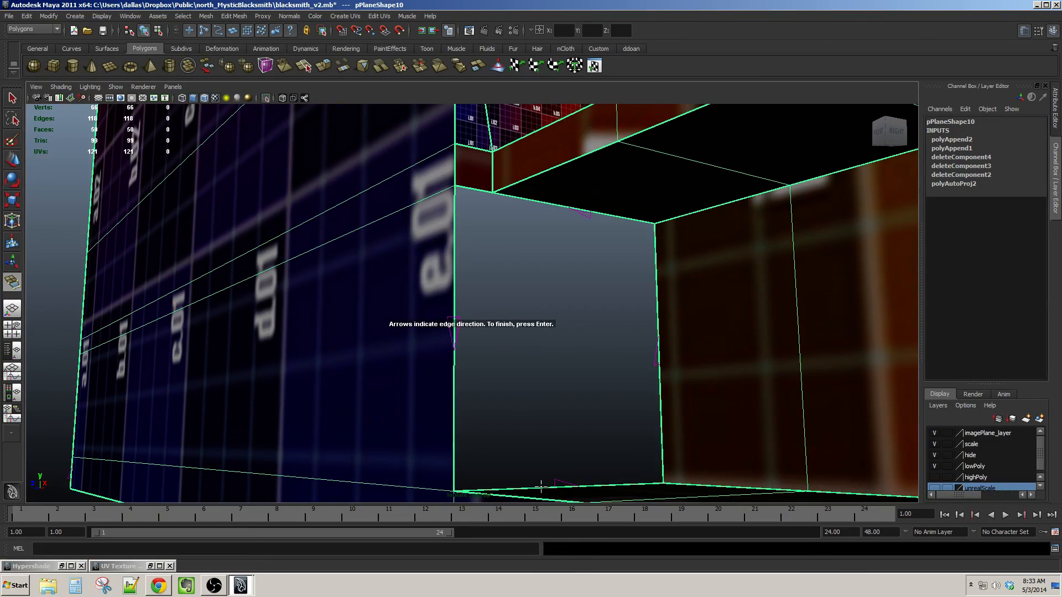
pyautogui.click(576, 211)
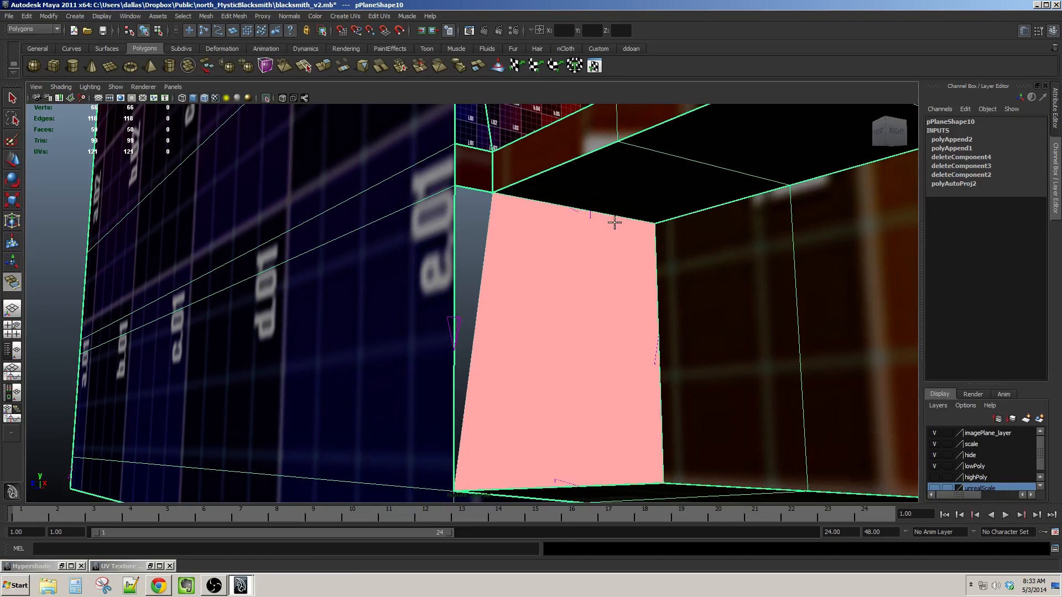
pyautogui.press('Return')
pyautogui.keyDown('alt'); pyautogui.moveTo(614, 220); pyautogui.dragTo(610, 245); pyautogui.keyUp('alt')
pyautogui.press('y')
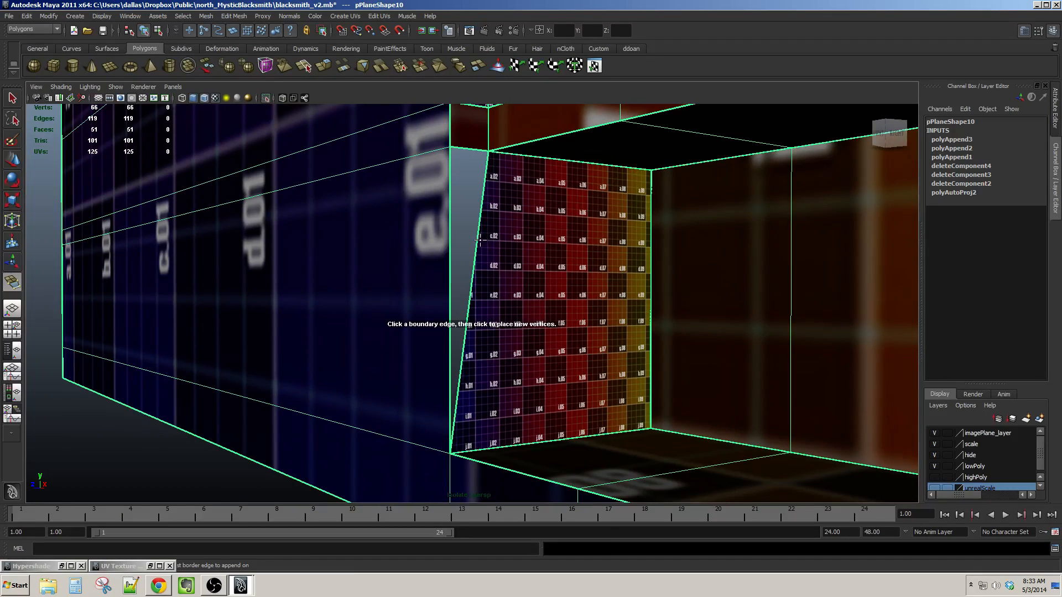
pyautogui.click(448, 290)
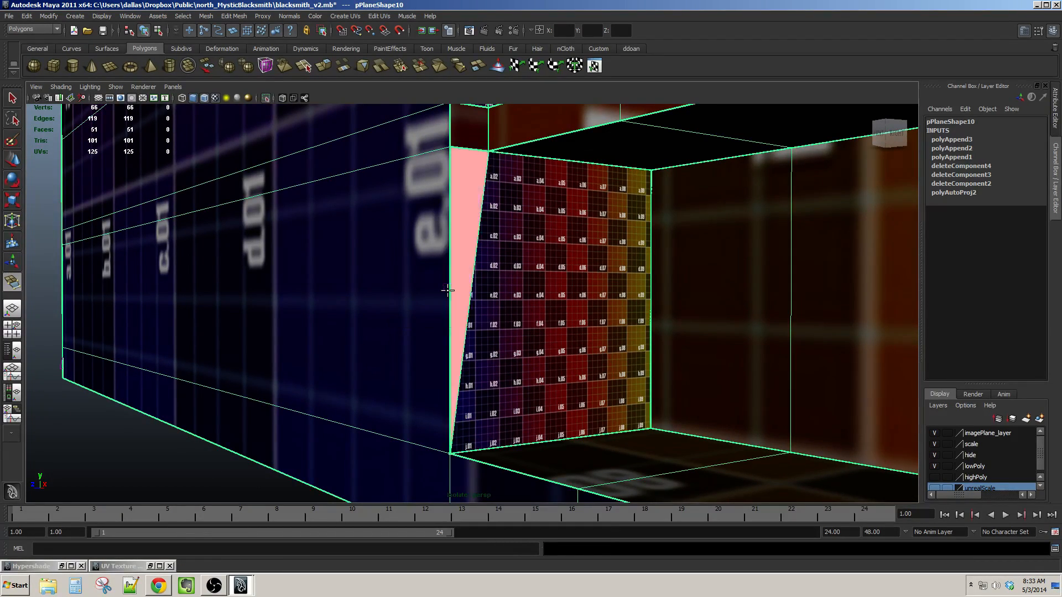
pyautogui.press('Return')
# Append a four-sided polygon and a triangle to close the alcove's right inner side above the shelf.
pyautogui.keyDown('alt'); pyautogui.moveTo(616, 293); pyautogui.dragTo(465, 367); pyautogui.keyUp('alt')
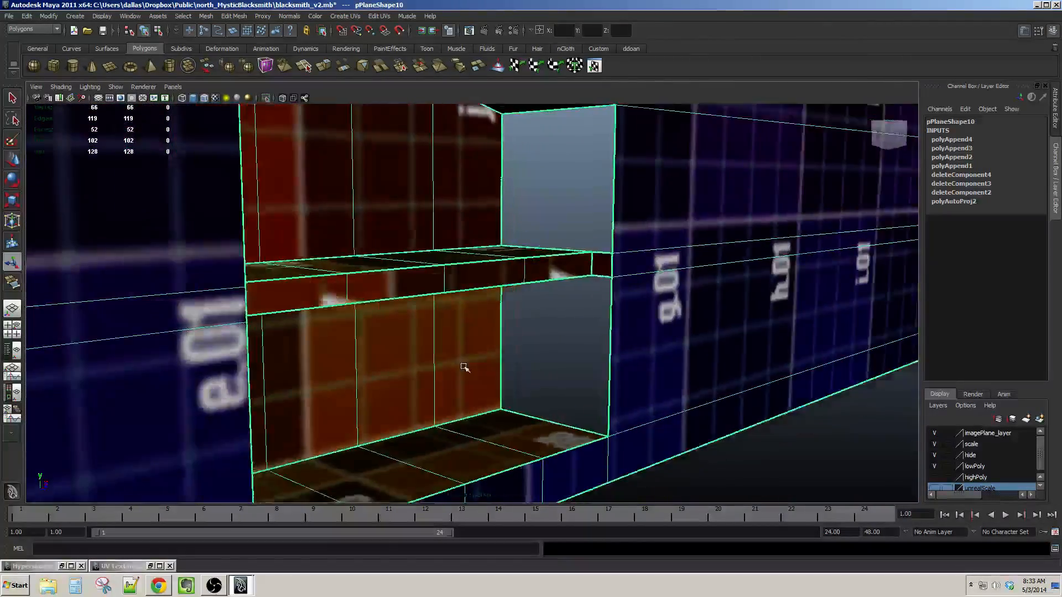
pyautogui.keyDown('alt'); pyautogui.moveTo(465, 367); pyautogui.dragTo(501, 297, button='right'); pyautogui.keyUp('alt')
pyautogui.click(500, 285)
pyautogui.keyDown('alt'); pyautogui.moveTo(501, 285); pyautogui.dragTo(514, 256); pyautogui.keyUp('alt')
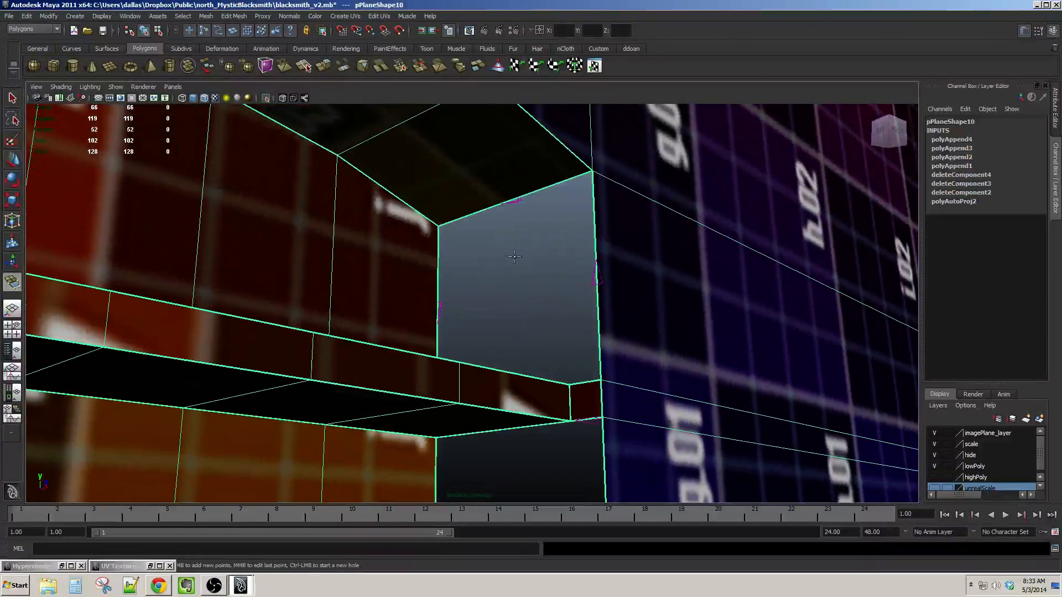
pyautogui.click(513, 201)
pyautogui.press('Return')
pyautogui.keyDown('alt'); pyautogui.moveTo(509, 254); pyautogui.dragTo(519, 310); pyautogui.keyUp('alt')
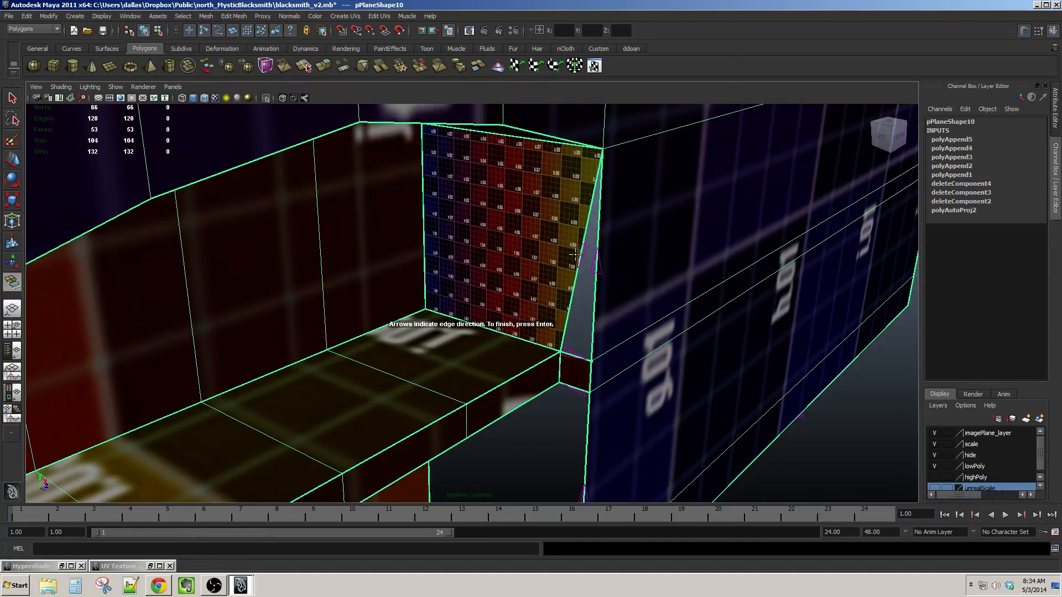
pyautogui.click(592, 255)
pyautogui.press('Return')
# Append a four-sided polygon and a triangle to close the alcove's right inner side below the shelf.
pyautogui.keyDown('alt'); pyautogui.moveTo(602, 382); pyautogui.dragTo(573, 327); pyautogui.keyUp('alt')
pyautogui.press('g')
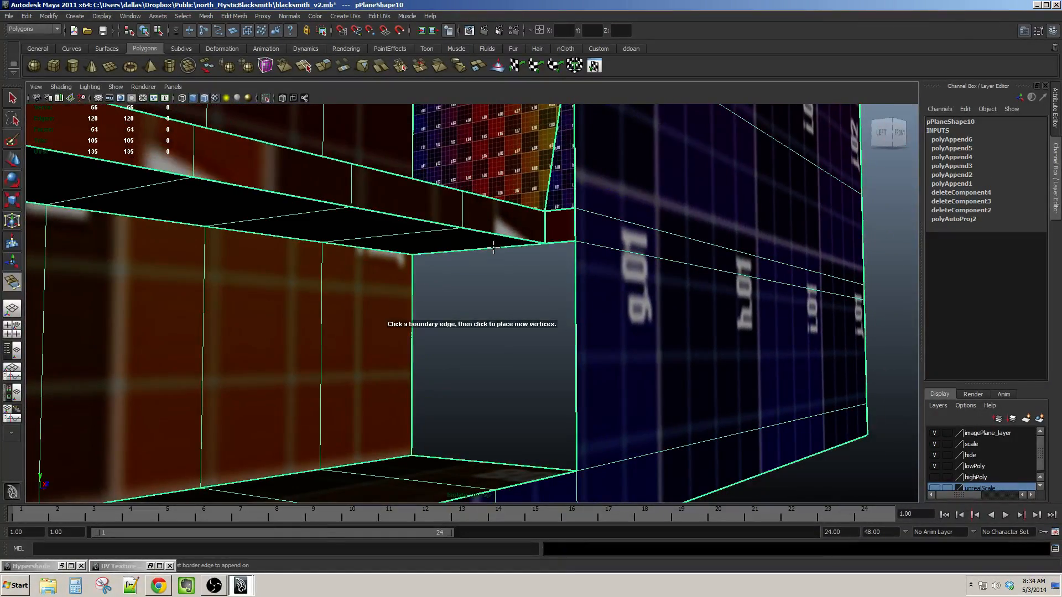
pyautogui.click(494, 247)
pyautogui.click(488, 458)
pyautogui.press('Return')
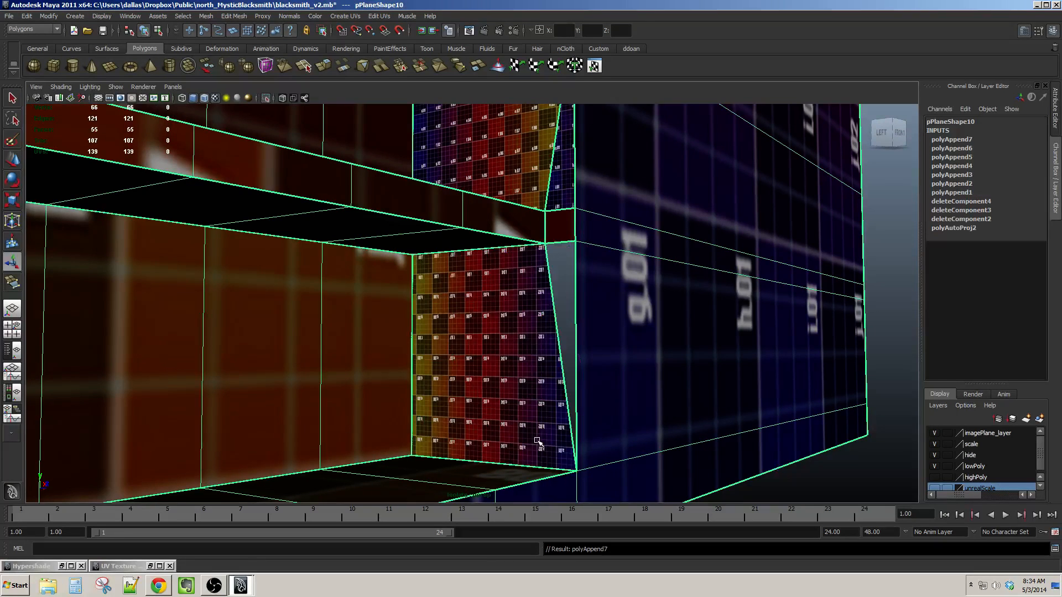
pyautogui.keyDown('alt'); pyautogui.moveTo(569, 405); pyautogui.dragTo(550, 340); pyautogui.keyUp('alt')
pyautogui.press('g')
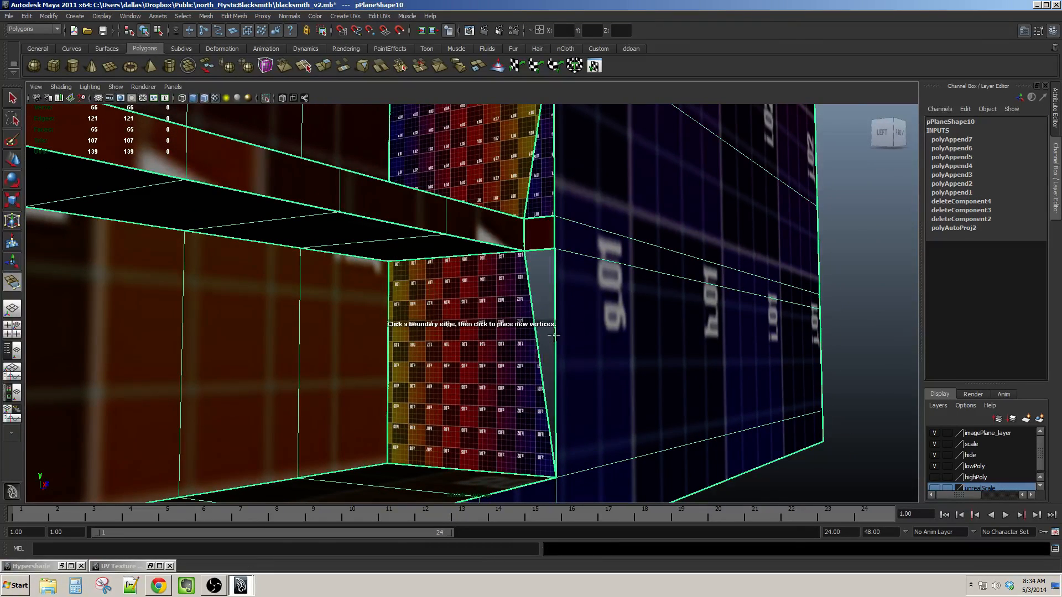
pyautogui.click(554, 259)
pyautogui.press('Return')
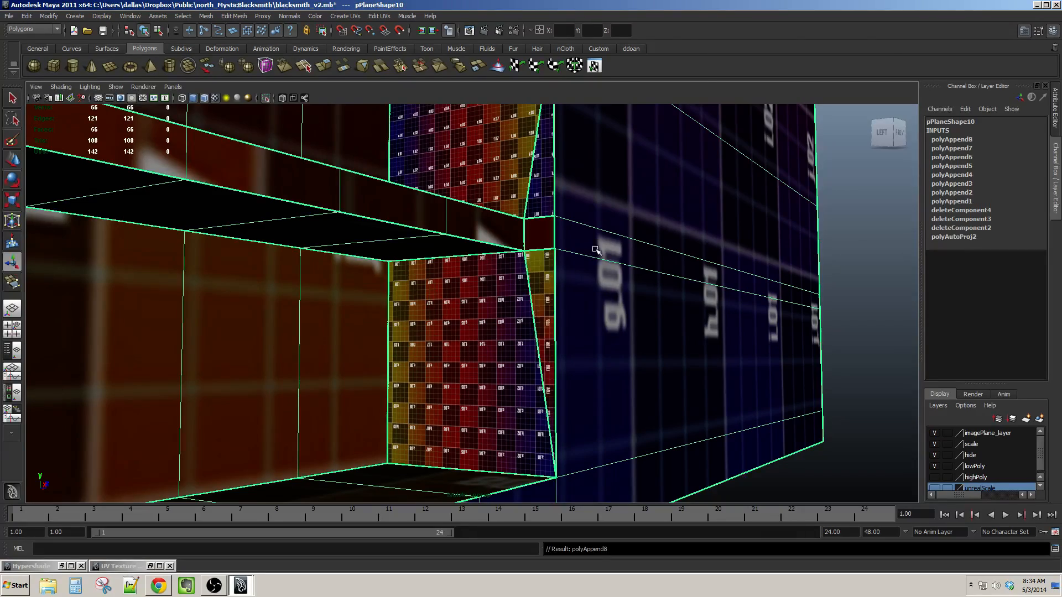
# Move and sew the UVs along the diagonal edge of the alcove's right inner side above the shelf, using the UV Texture Editor.
pyautogui.keyDown('alt'); pyautogui.moveTo(592, 244); pyautogui.dragTo(559, 351); pyautogui.keyUp('alt')
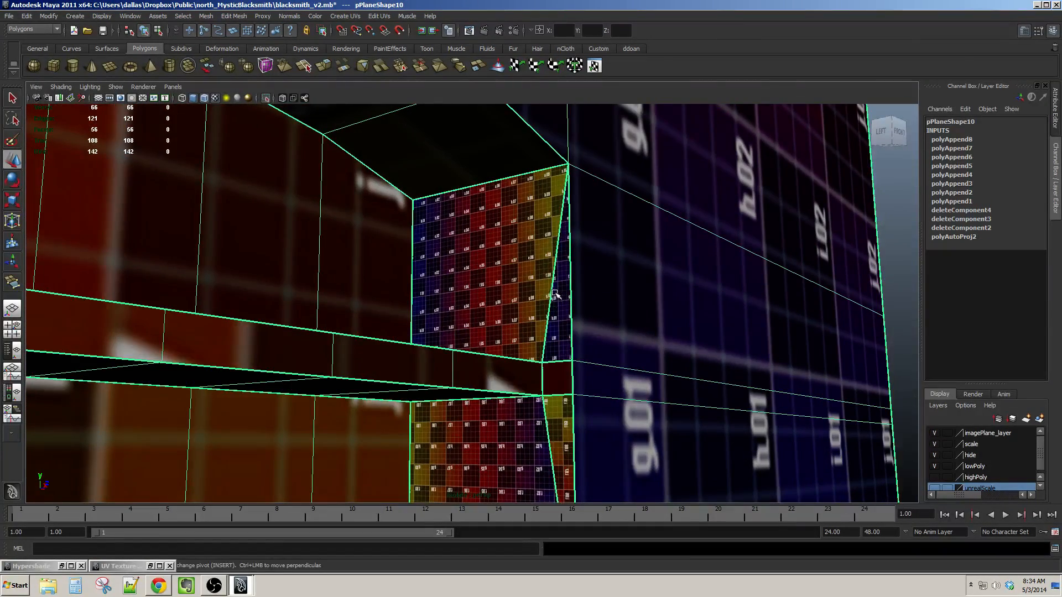
pyautogui.moveTo(555, 293); pyautogui.dragTo(558, 239, button='right')
pyautogui.click(557, 243)
pyautogui.keyDown('alt'); pyautogui.moveTo(557, 243); pyautogui.dragTo(553, 194); pyautogui.keyUp('alt')
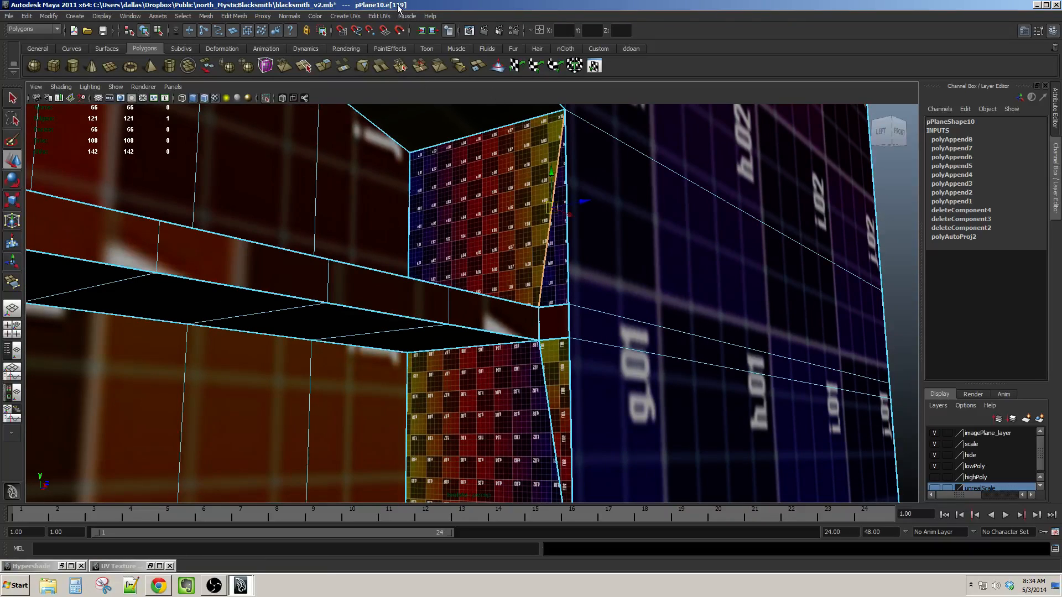
pyautogui.click(382, 16)
pyautogui.click(405, 249)
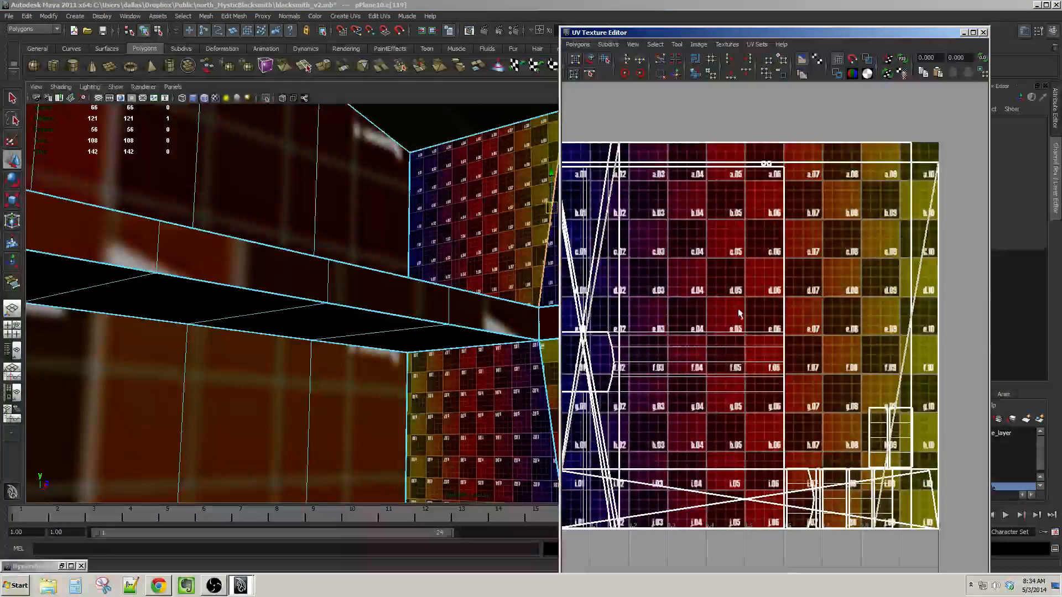
pyautogui.click(660, 75)
# Move and sew the UVs along the right inner side's diagonal edge below the shelf and the short edges at the shelf end.
pyautogui.keyDown('alt'); pyautogui.moveTo(515, 222); pyautogui.dragTo(486, 211); pyautogui.keyUp('alt')
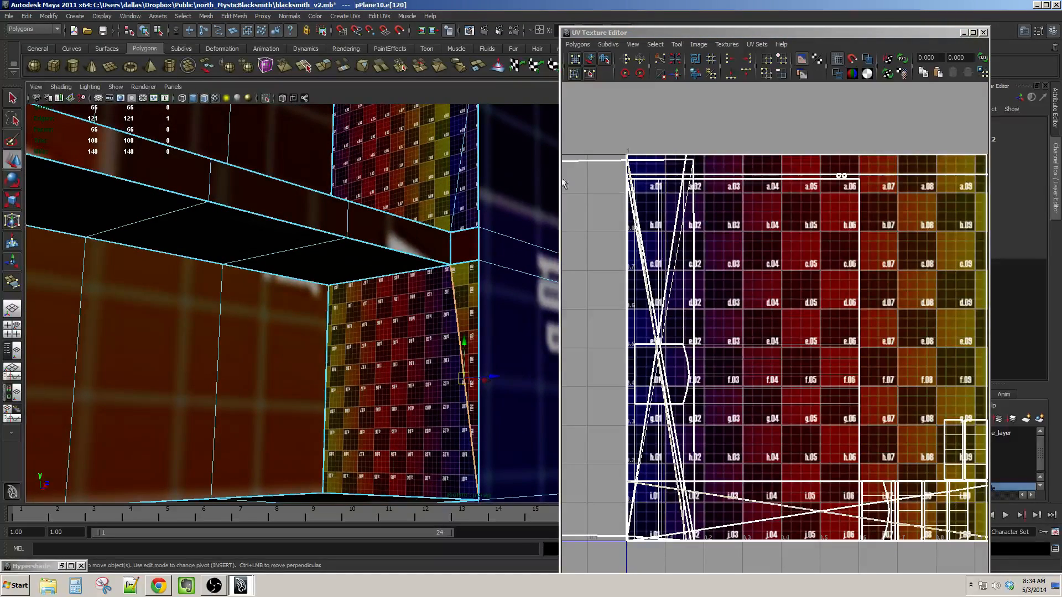
pyautogui.click(675, 75)
pyautogui.keyDown('alt'); pyautogui.moveTo(498, 259); pyautogui.dragTo(467, 256); pyautogui.keyUp('alt')
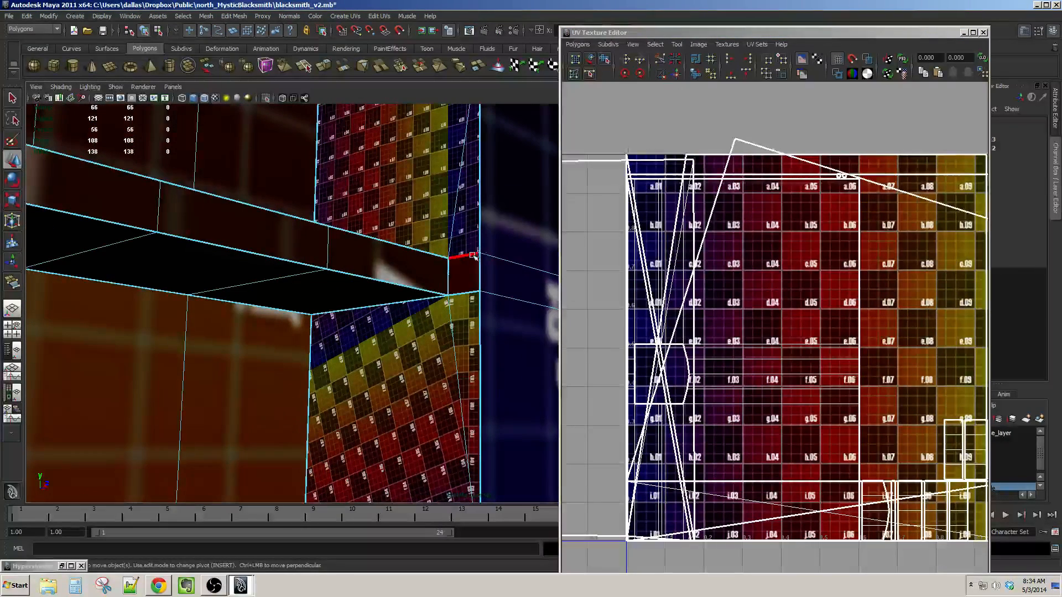
pyautogui.click(678, 75)
# Move and sew the UVs along both diagonal edges and the short shelf-end edges of the alcove's left inner side.
pyautogui.scroll(-3, 464, 276)
pyautogui.keyDown('alt'); pyautogui.moveTo(454, 282); pyautogui.dragTo(420, 284); pyautogui.keyUp('alt')
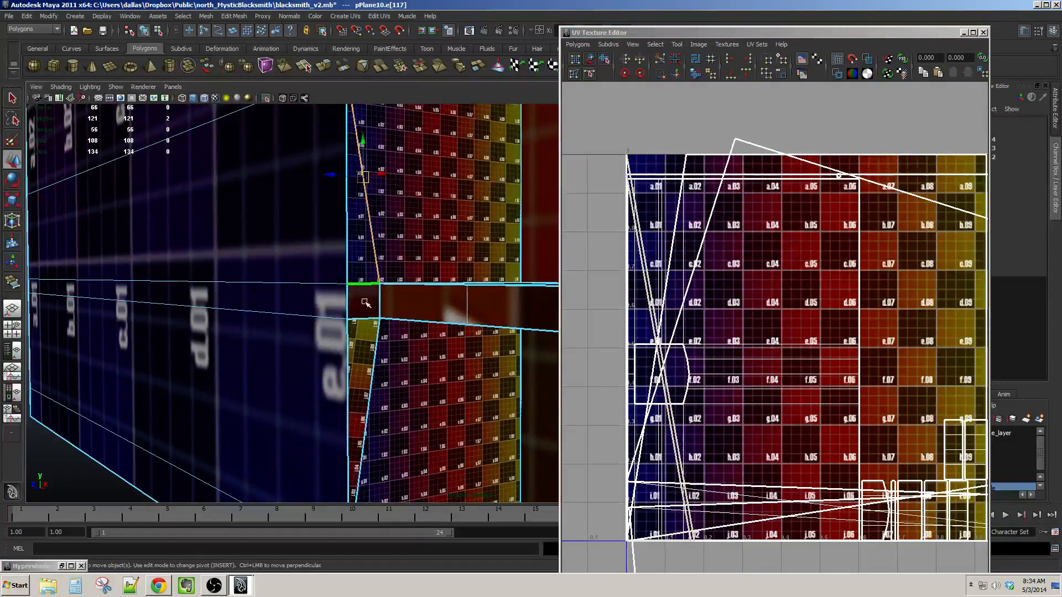
pyautogui.keyDown('shift'); pyautogui.click(374, 350); pyautogui.keyUp('shift')
pyautogui.keyDown('alt'); pyautogui.moveTo(401, 354); pyautogui.dragTo(489, 175); pyautogui.keyUp('alt')
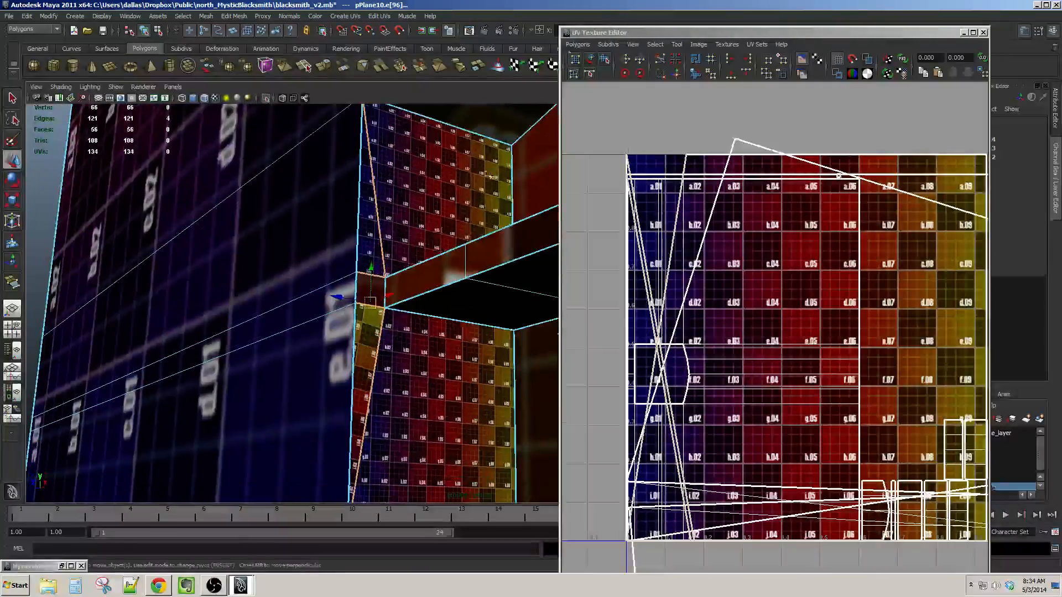
pyautogui.click(680, 75)
pyautogui.keyDown('alt'); pyautogui.moveTo(480, 249); pyautogui.dragTo(420, 243); pyautogui.keyUp('alt')
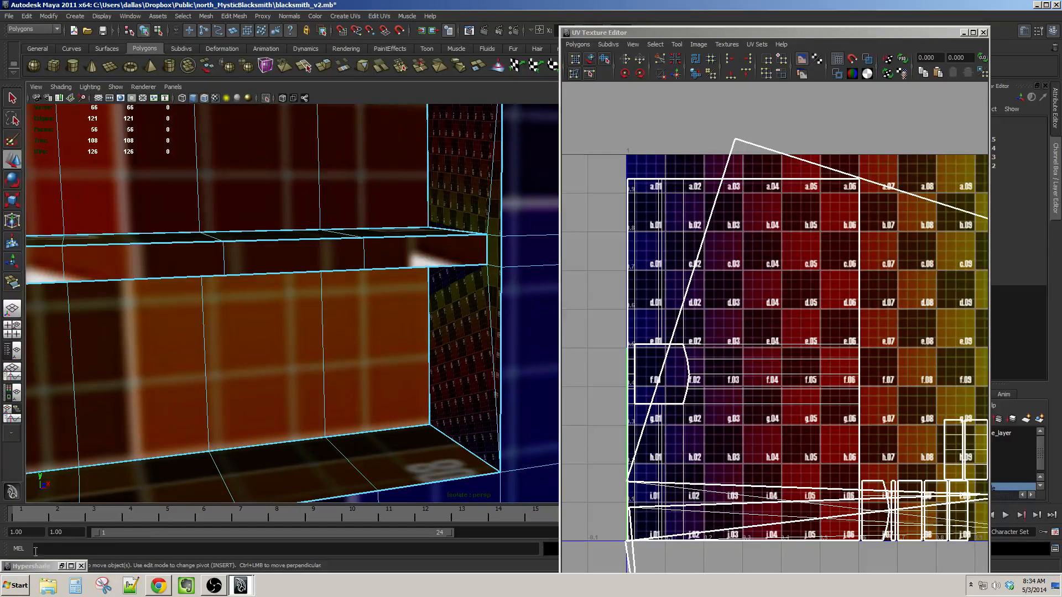
# Search the computer for "focus" and open it, start the Adobe AIR update, and return to Maya.
pyautogui.press('super')
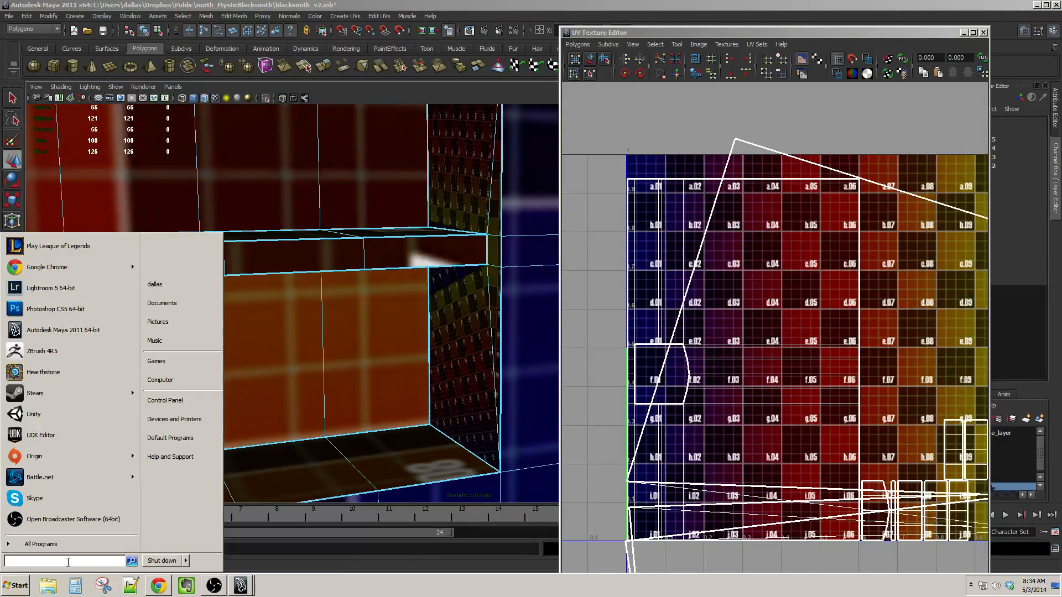
pyautogui.write('focus')
pyautogui.press('Return')
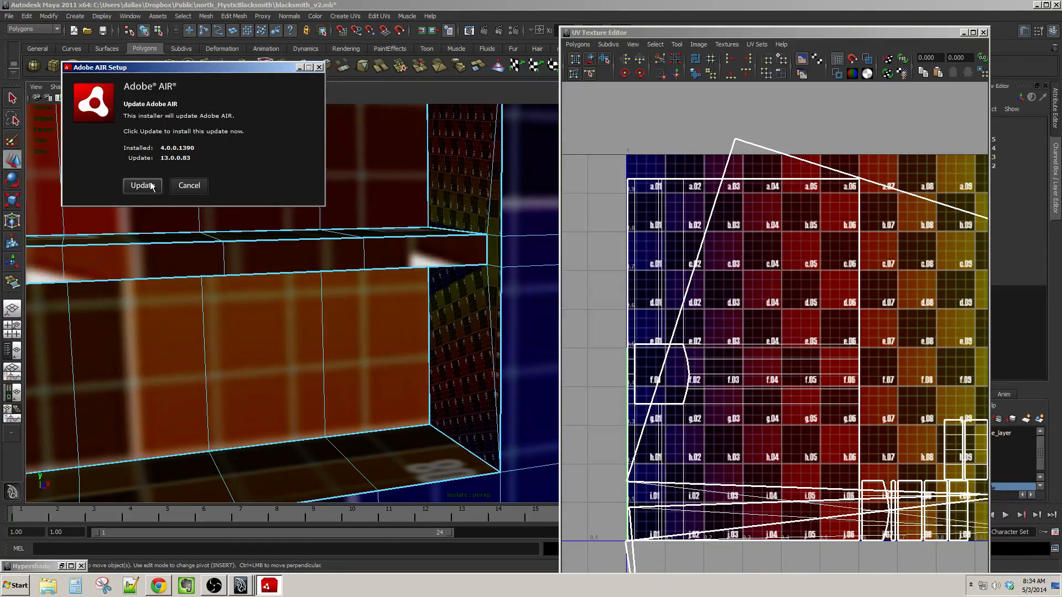
pyautogui.click(150, 185)
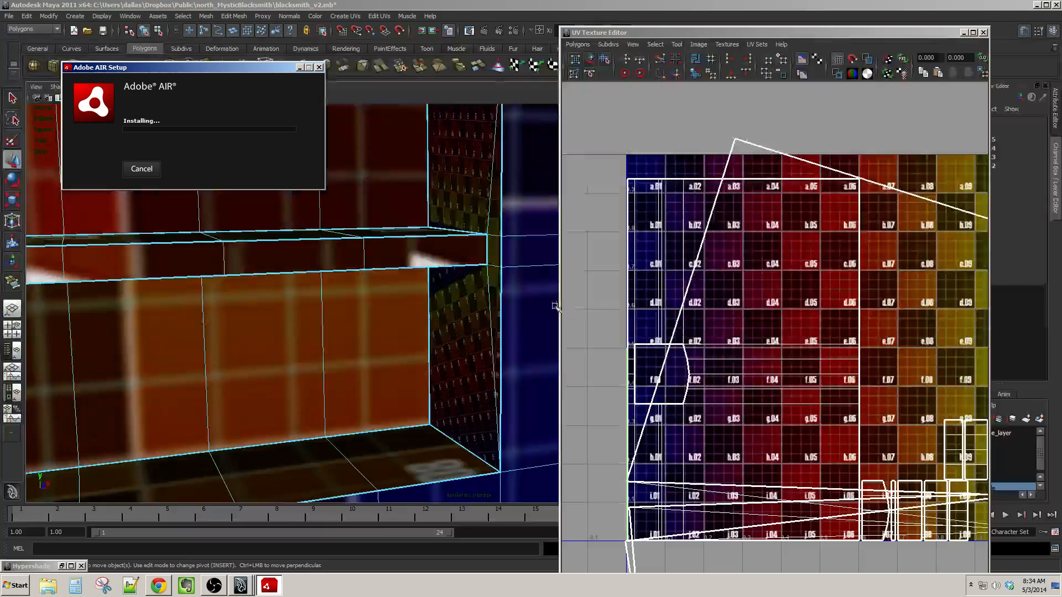
pyautogui.click(481, 4)
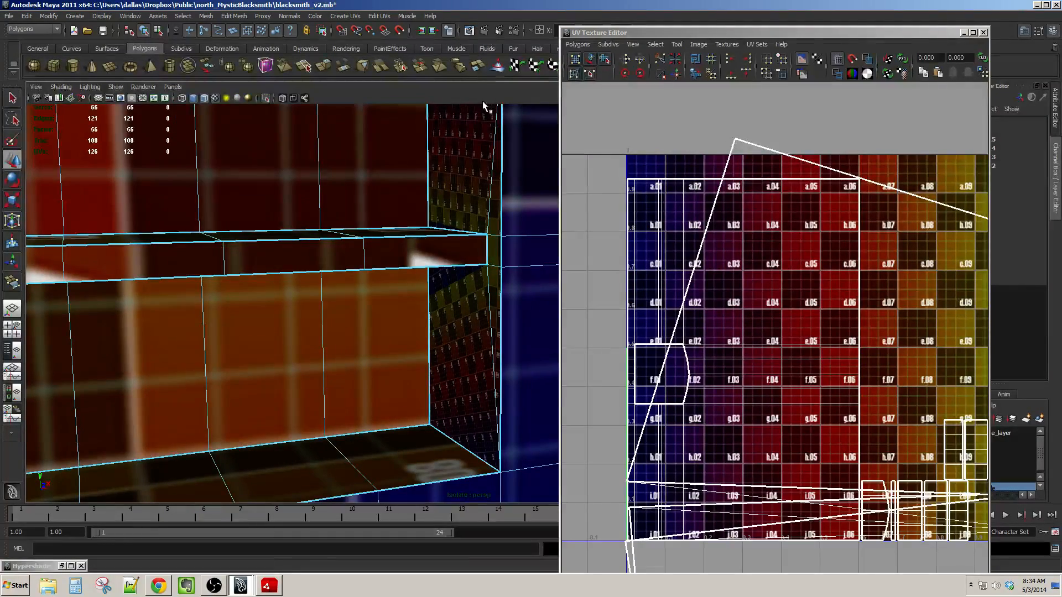
# Select the face of the alcove's right inner side above the shelf and dim the texture image in the UV Texture Editor.
pyautogui.keyDown('alt'); pyautogui.moveTo(446, 249); pyautogui.dragTo(474, 252, button='middle'); pyautogui.keyUp('alt')
pyautogui.keyDown('alt'); pyautogui.moveTo(475, 251); pyautogui.dragTo(437, 299, button='right'); pyautogui.keyUp('alt')
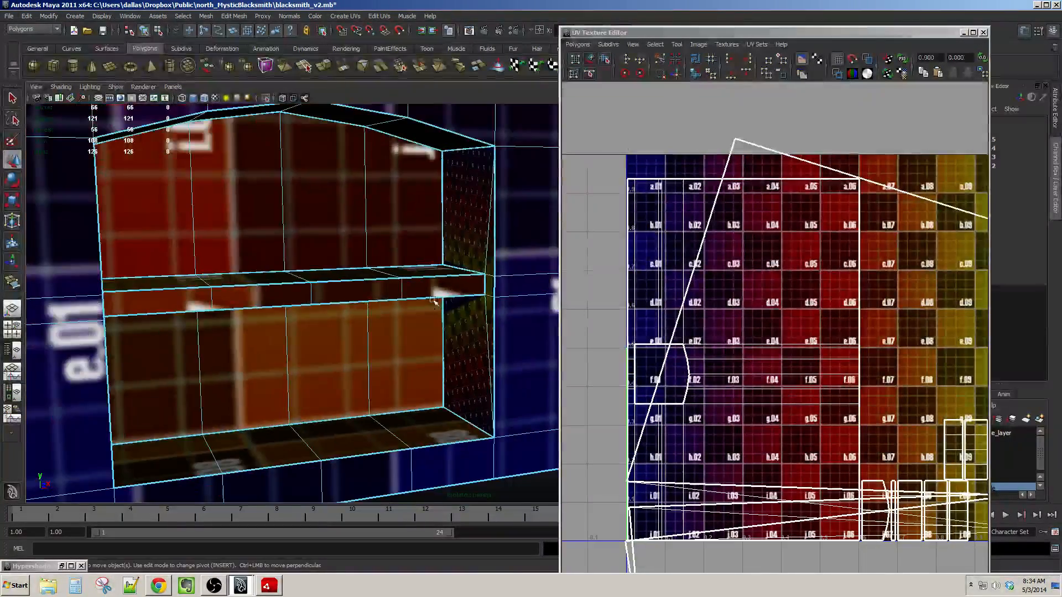
pyautogui.moveTo(437, 299)
pyautogui.keyDown('alt'); pyautogui.mouseDown()
pyautogui.moveTo(404, 249)
pyautogui.moveTo(379, 237)
pyautogui.moveTo(367, 331)
pyautogui.moveTo(344, 288)
pyautogui.moveTo(344, 332)
pyautogui.moveTo(449, 314)
pyautogui.mouseUp(); pyautogui.keyUp('alt')
pyautogui.keyDown('alt'); pyautogui.moveTo(838, 354); pyautogui.dragTo(812, 336, button='right'); pyautogui.keyUp('alt')
pyautogui.keyDown('alt'); pyautogui.moveTo(813, 336); pyautogui.dragTo(767, 307, button='middle'); pyautogui.keyUp('alt')
pyautogui.keyDown('alt'); pyautogui.moveTo(322, 293); pyautogui.dragTo(412, 293); pyautogui.keyUp('alt')
pyautogui.click(432, 203)
pyautogui.keyDown('alt'); pyautogui.moveTo(433, 221); pyautogui.dragTo(530, 321); pyautogui.keyUp('alt')
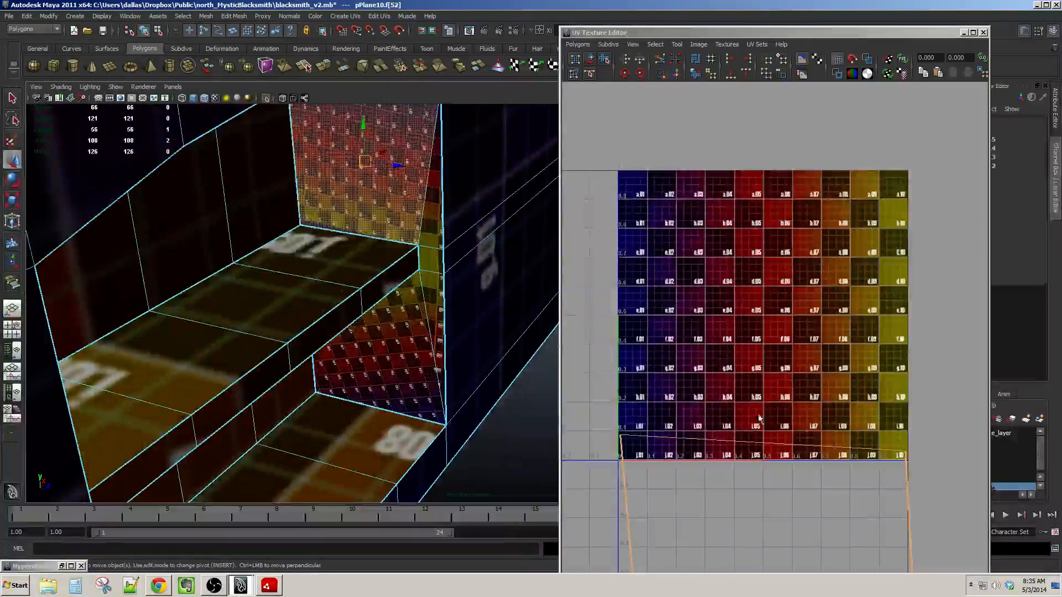
pyautogui.keyDown('alt'); pyautogui.moveTo(862, 487); pyautogui.dragTo(812, 470, button='right'); pyautogui.keyUp('alt')
pyautogui.keyDown('alt'); pyautogui.moveTo(811, 470); pyautogui.dragTo(810, 429, button='middle'); pyautogui.keyUp('alt')
pyautogui.click(801, 73)
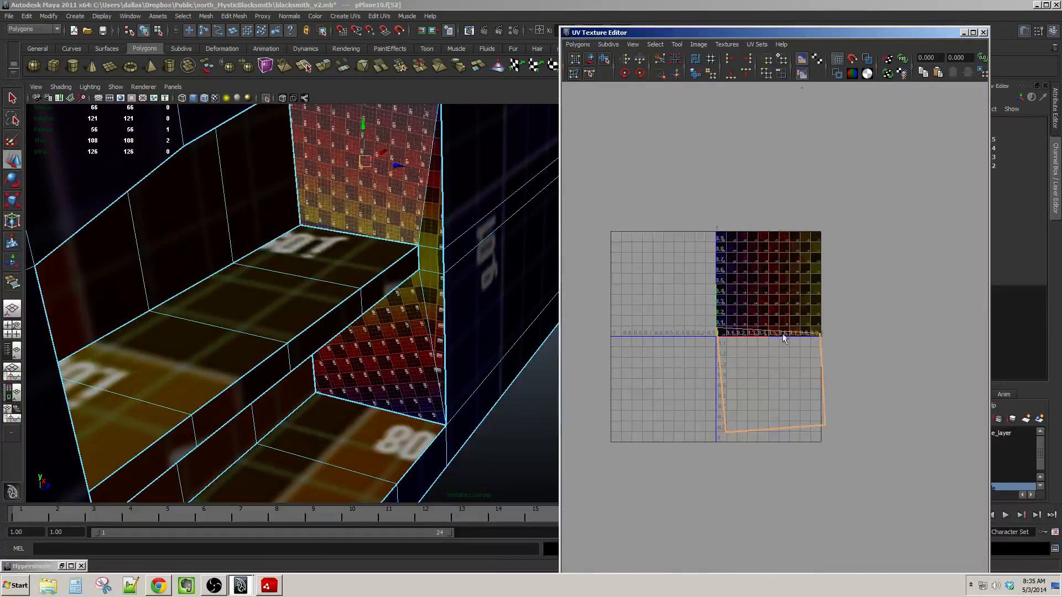
# Select the whole UV shell of the alcove's right inner side and move it beside the texture square, into negative U.
pyautogui.scroll(3, 823, 334)
pyautogui.keyDown('ctrl'); pyautogui.moveTo(842, 334); pyautogui.dragTo(818, 351, button='right'); pyautogui.keyUp('ctrl')
pyautogui.keyDown('alt'); pyautogui.moveTo(805, 348); pyautogui.dragTo(780, 346, button='right'); pyautogui.keyUp('alt')
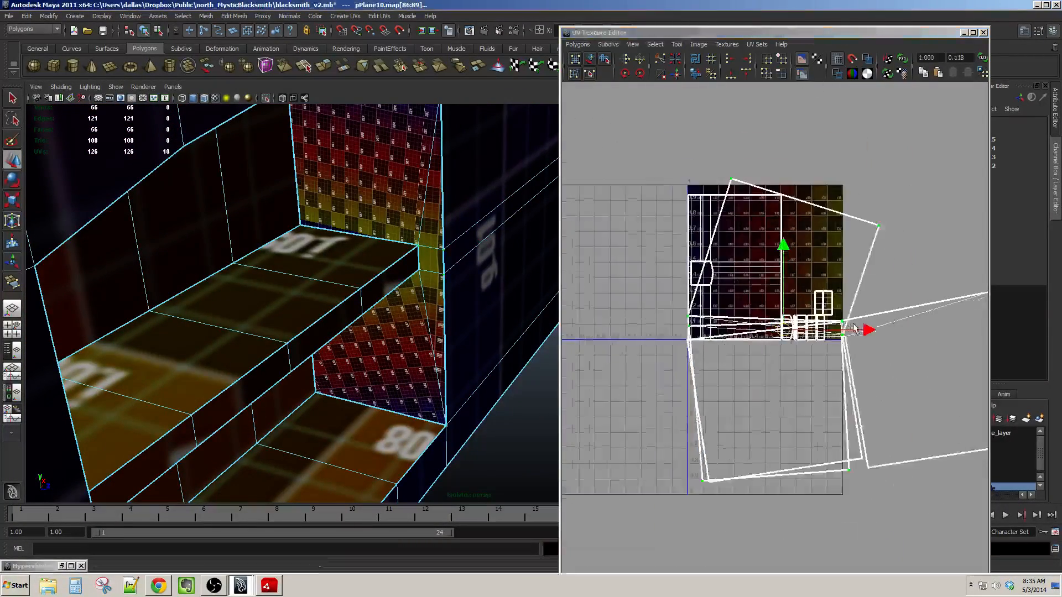
pyautogui.keyDown('alt'); pyautogui.moveTo(779, 346); pyautogui.dragTo(811, 318, button='middle'); pyautogui.keyUp('alt')
pyautogui.moveTo(817, 304); pyautogui.dragTo(581, 292)
pyautogui.keyDown('alt'); pyautogui.moveTo(581, 291); pyautogui.dragTo(750, 301, button='middle'); pyautogui.keyUp('alt')
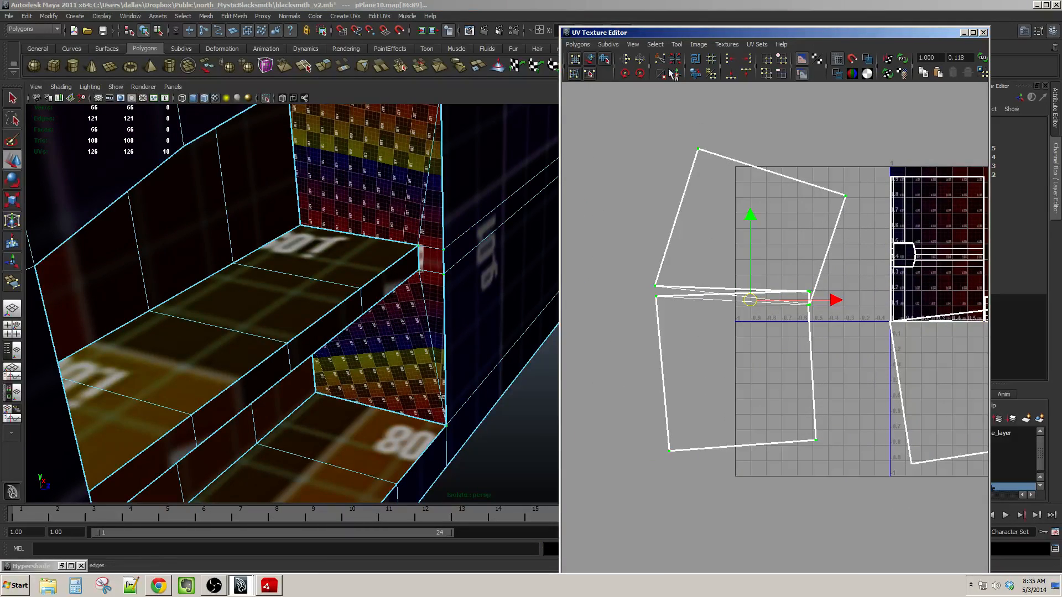
# Rotate the unfolded shell of the right inner side upright and place it at the outer edge of the empty negative-U grid square.
pyautogui.keyDown('alt'); pyautogui.moveTo(506, 296); pyautogui.dragTo(481, 234); pyautogui.keyUp('alt')
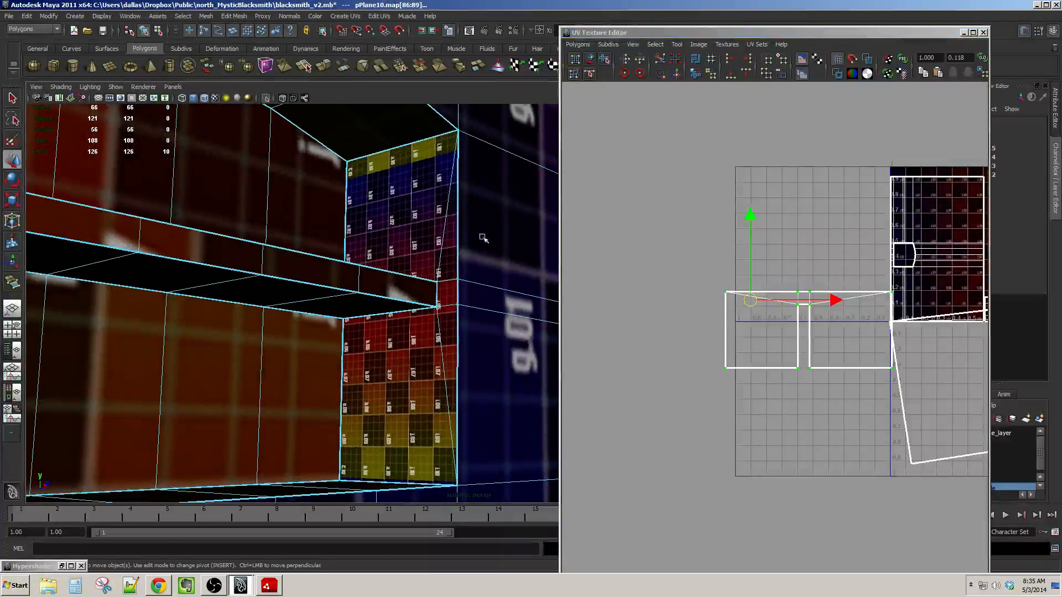
pyautogui.keyDown('alt'); pyautogui.moveTo(759, 279); pyautogui.dragTo(729, 284, button='middle'); pyautogui.keyUp('alt')
pyautogui.click(625, 75)
pyautogui.click(625, 74)
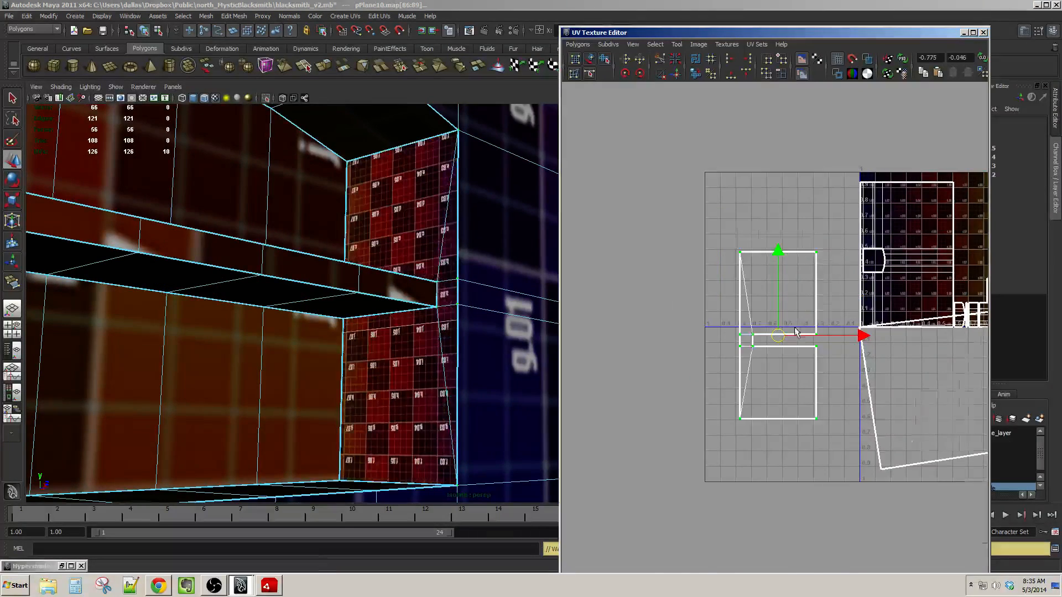
pyautogui.scroll(3, 794, 330)
pyautogui.moveTo(787, 341); pyautogui.dragTo(726, 180)
pyautogui.keyDown('alt'); pyautogui.moveTo(747, 222); pyautogui.dragTo(757, 278, button='middle'); pyautogui.keyUp('alt')
pyautogui.moveTo(734, 239); pyautogui.dragTo(739, 256)
pyautogui.keyDown('alt'); pyautogui.moveTo(791, 218); pyautogui.dragTo(674, 189, button='middle'); pyautogui.keyUp('alt')
pyautogui.scroll(-3, 555, 295)
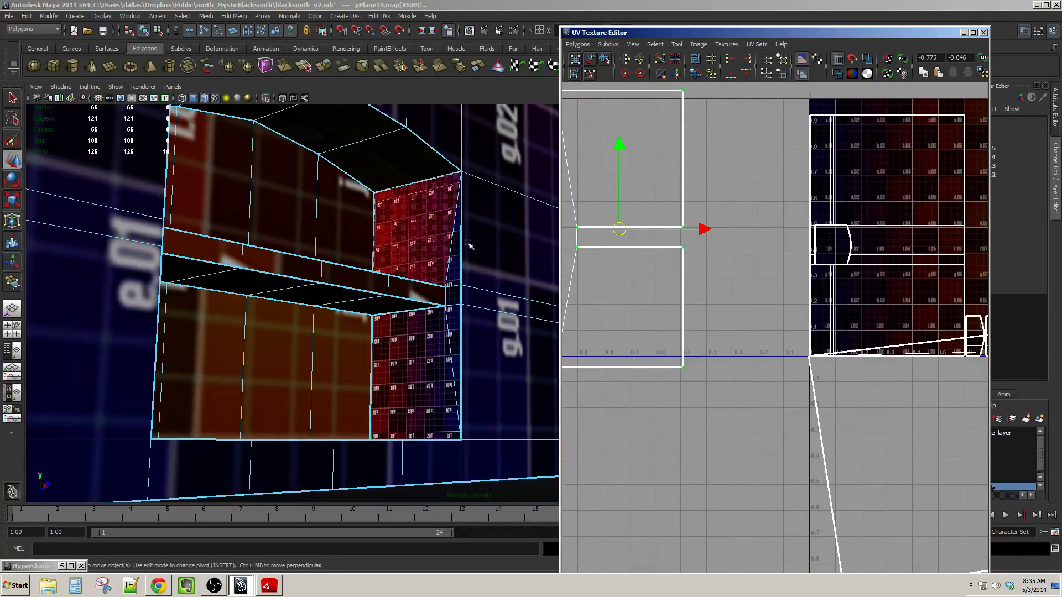
# Select the UV shell of the alcove's left inner side through its faces and move it below the texture square, clear of other shells.
pyautogui.keyDown('alt'); pyautogui.moveTo(467, 243); pyautogui.dragTo(296, 261); pyautogui.keyUp('alt')
pyautogui.scroll(4, 297, 260)
pyautogui.keyDown('alt'); pyautogui.moveTo(296, 260); pyautogui.dragTo(382, 263, button='middle'); pyautogui.keyUp('alt')
pyautogui.keyDown('alt'); pyautogui.moveTo(382, 264); pyautogui.dragTo(386, 220); pyautogui.keyUp('alt')
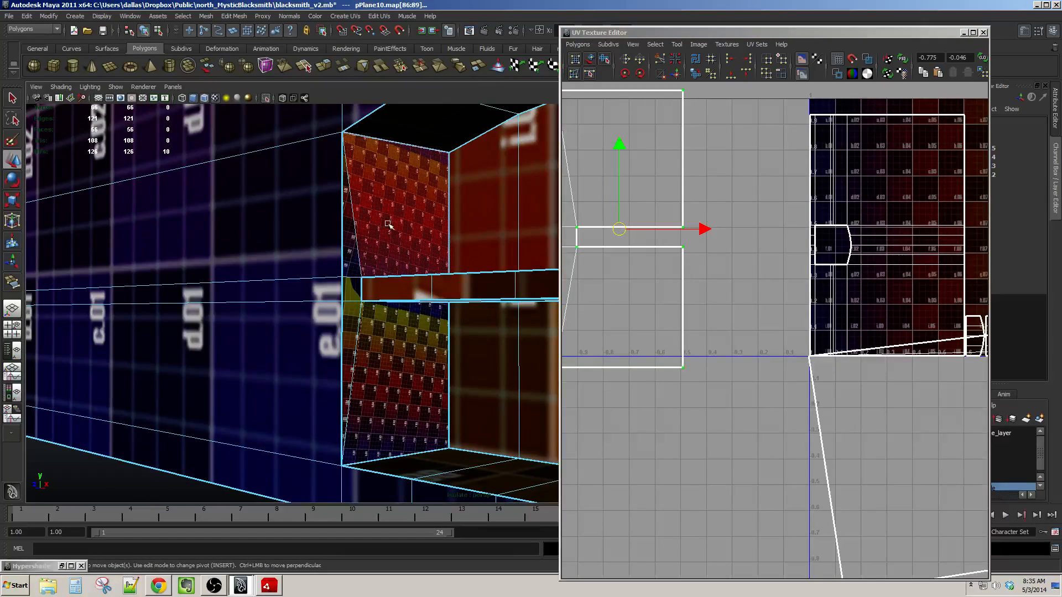
pyautogui.click(350, 257)
pyautogui.keyDown('shift'); pyautogui.click(406, 334); pyautogui.keyUp('shift')
pyautogui.keyDown('alt'); pyautogui.moveTo(856, 275); pyautogui.dragTo(690, 242, button='middle'); pyautogui.keyUp('alt')
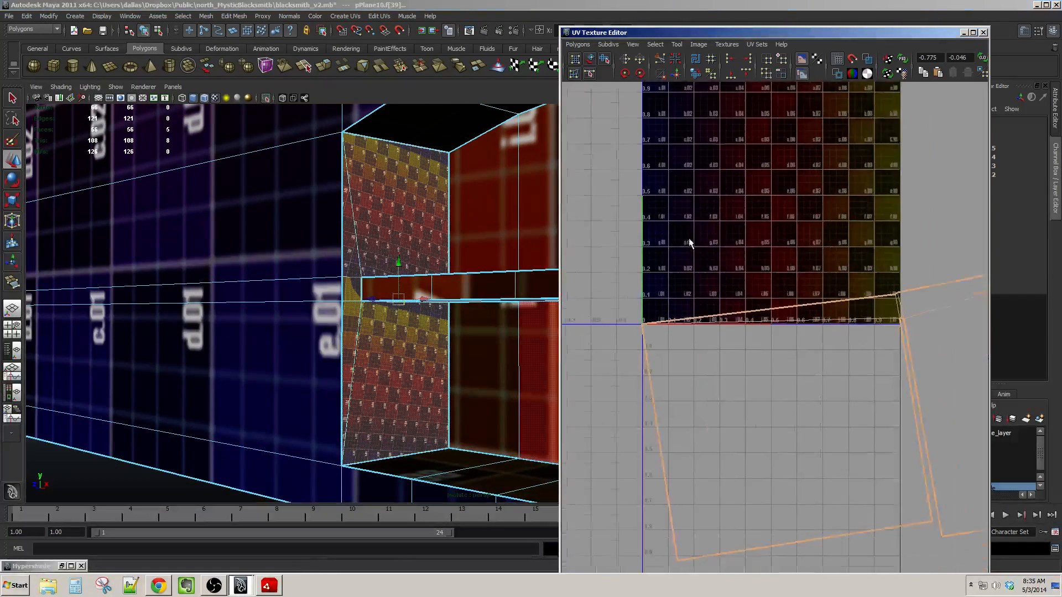
pyautogui.scroll(-5, 689, 242)
pyautogui.keyDown('alt'); pyautogui.moveTo(793, 296); pyautogui.dragTo(786, 305, button='middle'); pyautogui.keyUp('alt')
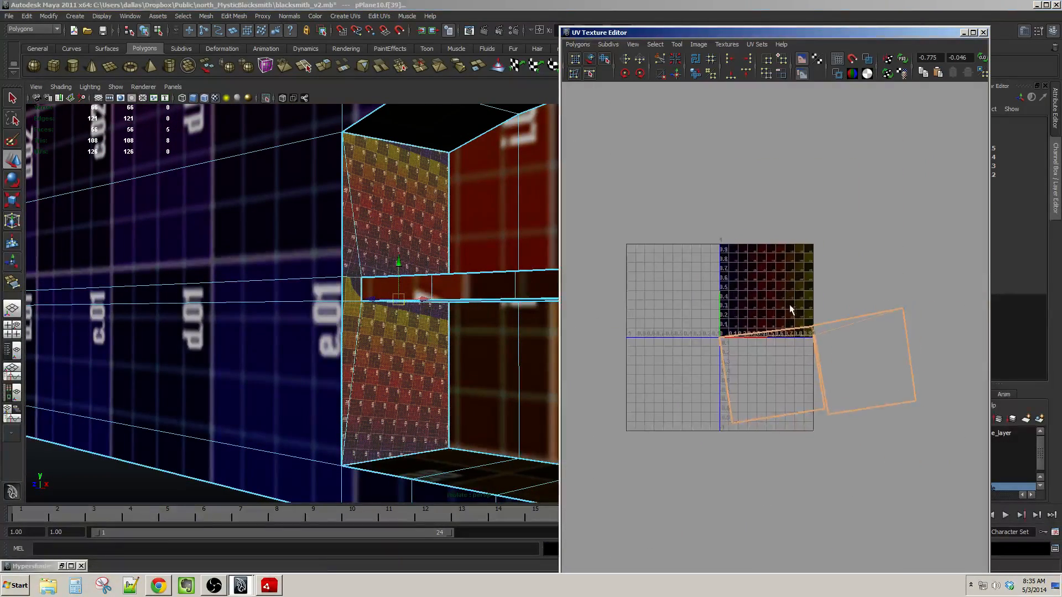
pyautogui.keyDown('ctrl'); pyautogui.moveTo(787, 305); pyautogui.dragTo(802, 307, button='right'); pyautogui.keyUp('ctrl')
pyautogui.moveTo(818, 366); pyautogui.dragTo(711, 406)
pyautogui.keyDown('alt'); pyautogui.moveTo(712, 406); pyautogui.dragTo(717, 401, button='middle'); pyautogui.keyUp('alt')
pyautogui.scroll(3, 774, 352)
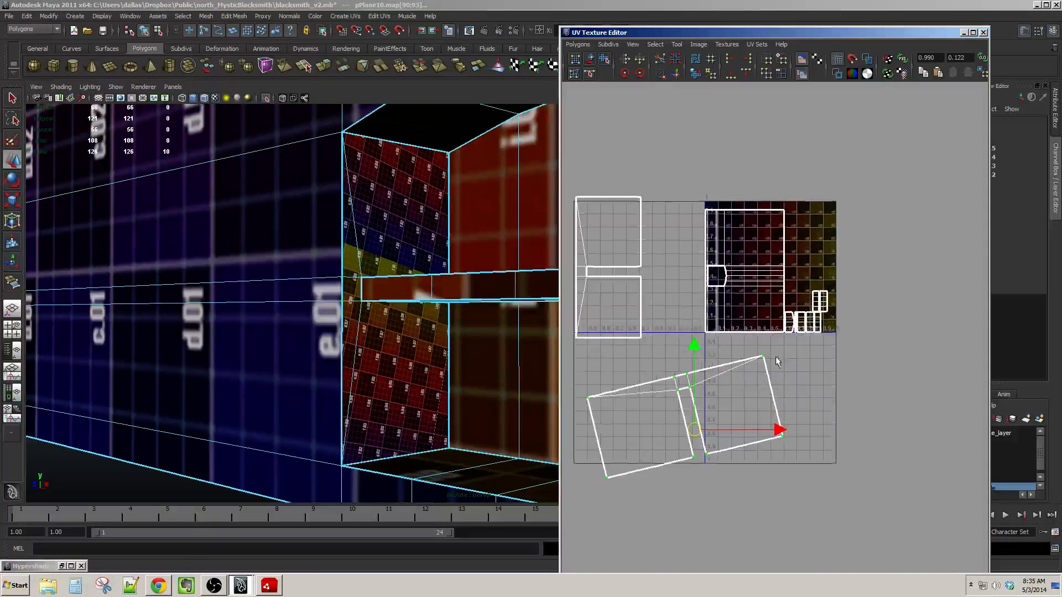
# Rotate the left inner side's UV shell upright and move it next to the right inner side's shell.
pyautogui.keyDown('alt'); pyautogui.moveTo(773, 352); pyautogui.dragTo(803, 335, button='middle'); pyautogui.keyUp('alt')
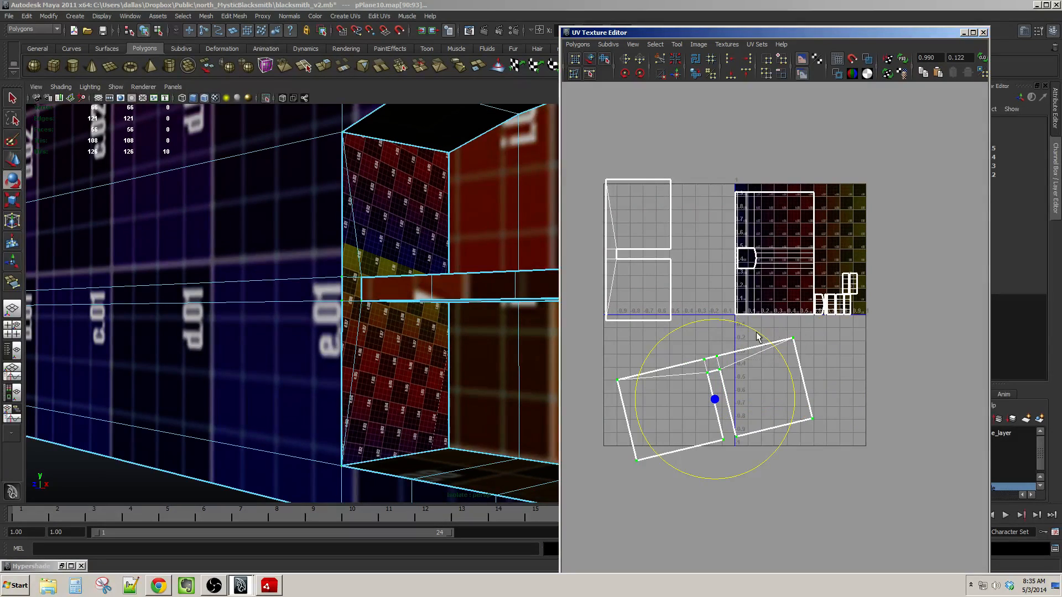
pyautogui.moveTo(780, 356); pyautogui.dragTo(676, 304)
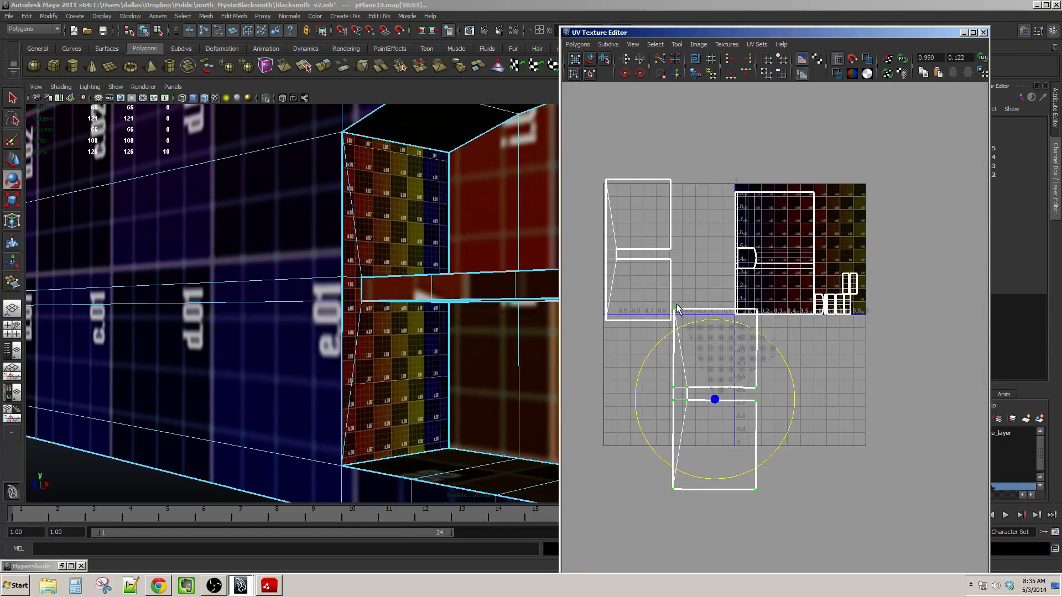
pyautogui.press('w')
pyautogui.moveTo(712, 398); pyautogui.dragTo(716, 251)
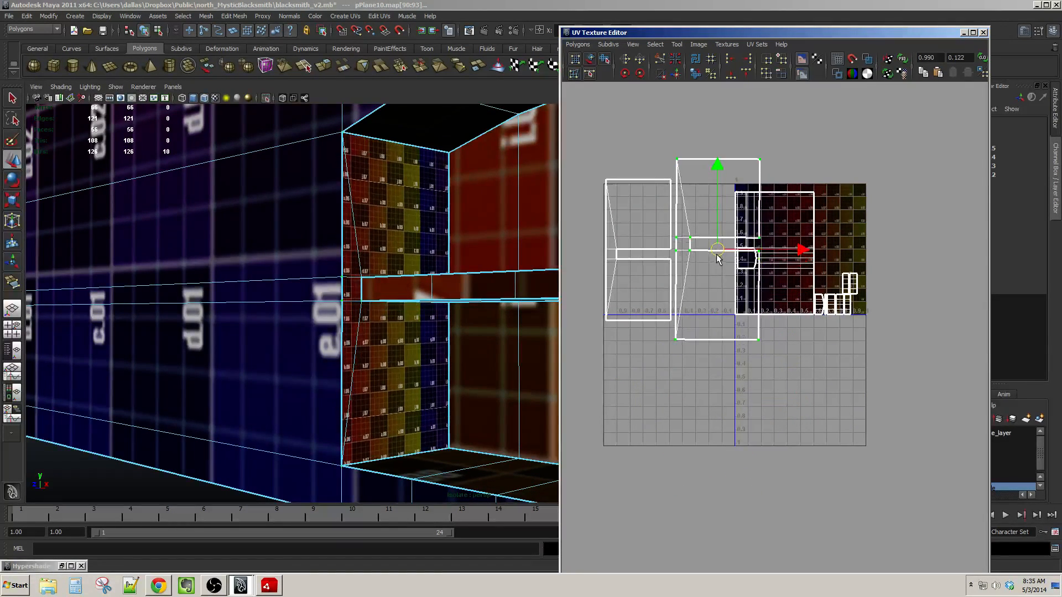
# Scale the left inner side's shell to match its neighbour and fine-tune its rotation and position so the two stand side by side.
pyautogui.scroll(3, 719, 257)
pyautogui.keyDown('alt'); pyautogui.moveTo(723, 270); pyautogui.dragTo(842, 357, button='middle'); pyautogui.keyUp('alt')
pyautogui.moveTo(795, 288)
pyautogui.mouseDown()
pyautogui.moveTo(780, 300)
pyautogui.moveTo(797, 286)
pyautogui.moveTo(776, 290)
pyautogui.mouseUp()
pyautogui.hotkey('ctrl', 'z')
pyautogui.press('w')
pyautogui.press('e')
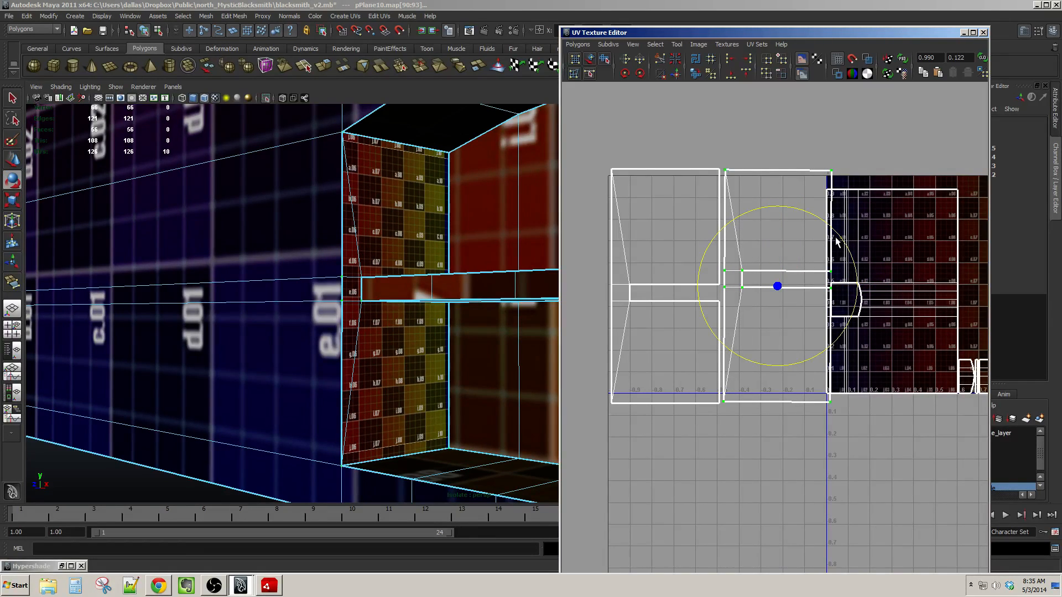
pyautogui.moveTo(840, 237); pyautogui.dragTo(839, 237)
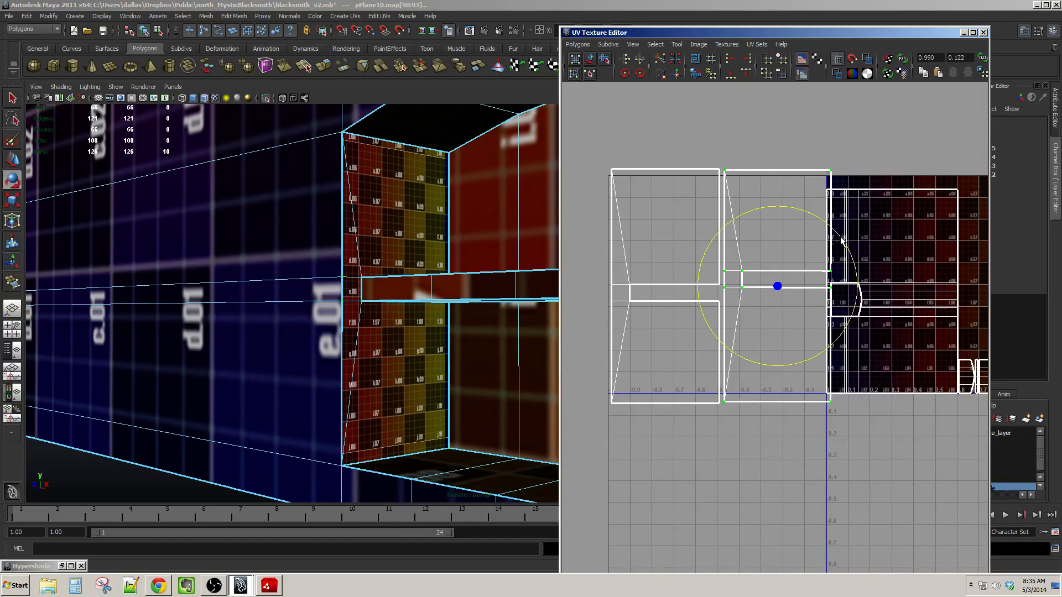
pyautogui.keyDown('alt'); pyautogui.moveTo(752, 241); pyautogui.dragTo(760, 262, button='middle'); pyautogui.keyUp('alt')
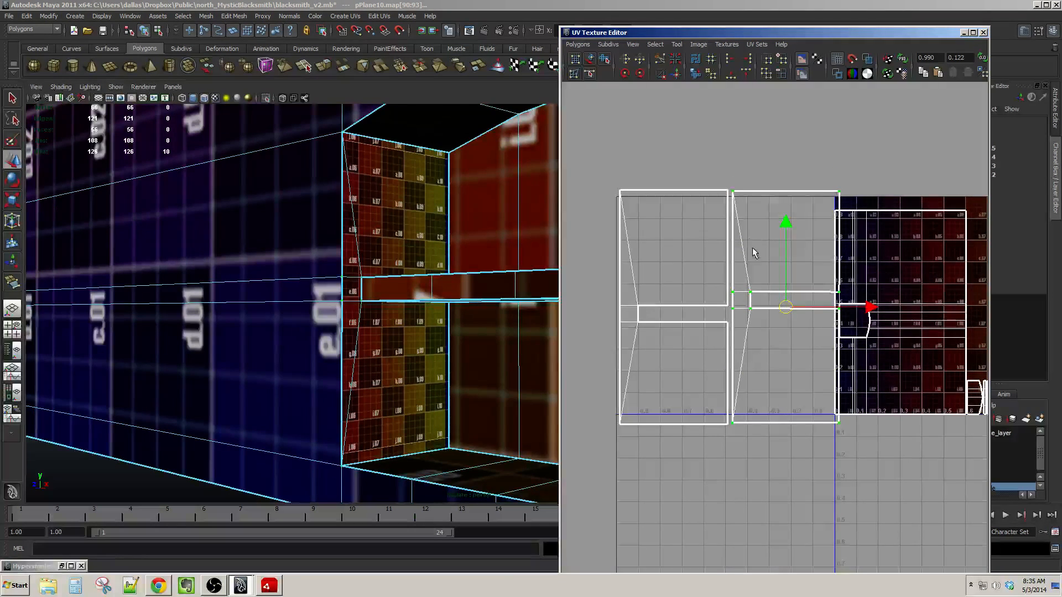
pyautogui.keyDown('alt'); pyautogui.moveTo(755, 252); pyautogui.dragTo(773, 269, button='right'); pyautogui.keyUp('alt')
pyautogui.moveTo(791, 302); pyautogui.dragTo(792, 303)
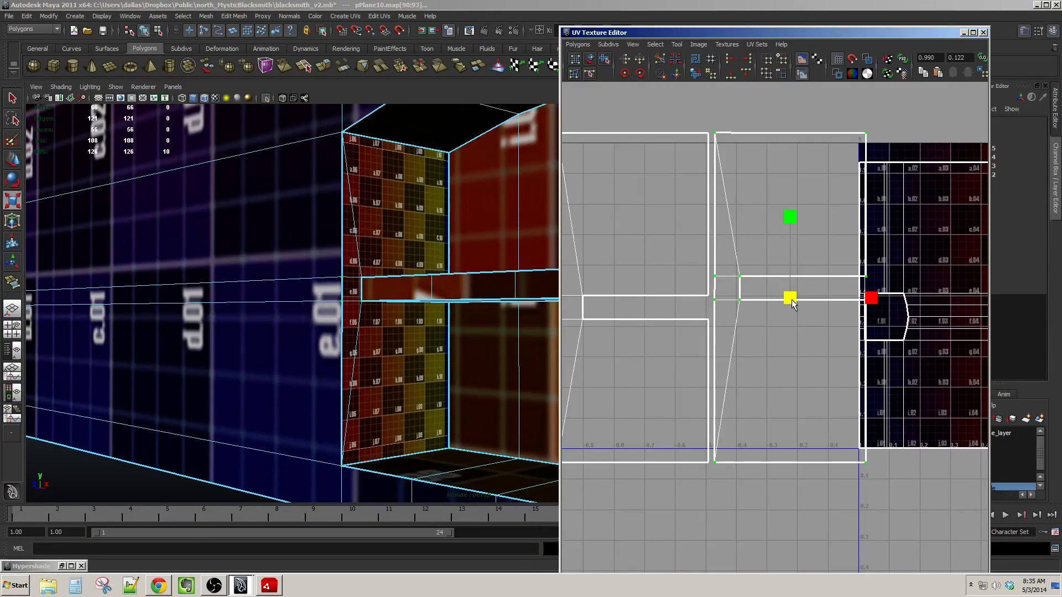
pyautogui.keyDown('alt'); pyautogui.moveTo(791, 292); pyautogui.dragTo(777, 282, button='right'); pyautogui.keyUp('alt')
pyautogui.keyDown('alt'); pyautogui.moveTo(785, 284); pyautogui.dragTo(757, 295, button='middle'); pyautogui.keyUp('alt')
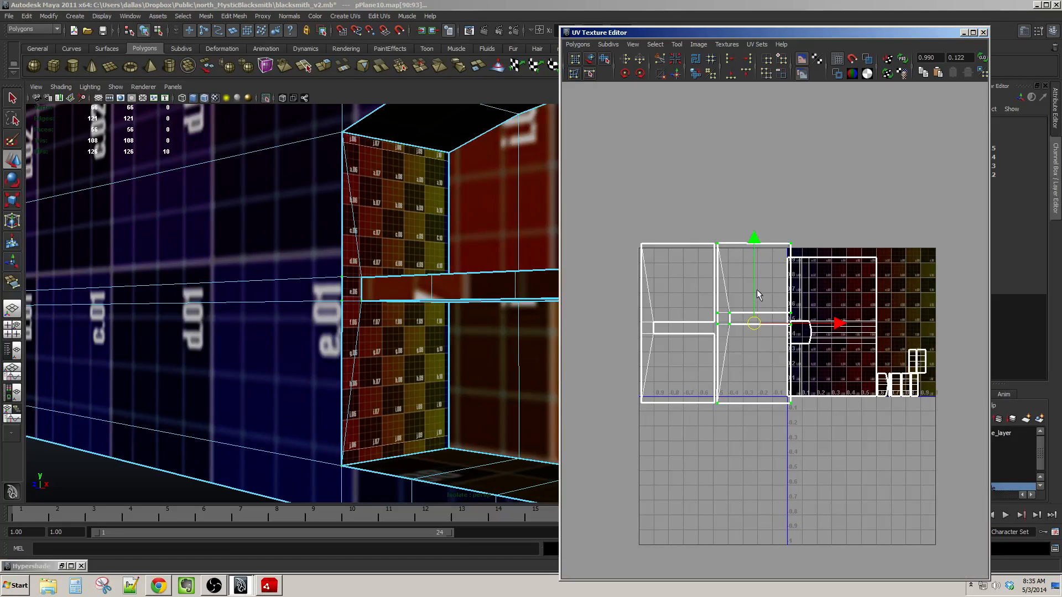
# Select the UV shells of both alcove inner sides and normalize them into the 0 to 1 texture space.
pyautogui.moveTo(709, 234); pyautogui.dragTo(724, 255)
pyautogui.keyDown('ctrl'); pyautogui.moveTo(724, 254); pyautogui.dragTo(760, 247, button='right'); pyautogui.keyUp('ctrl')
pyautogui.click(577, 44)
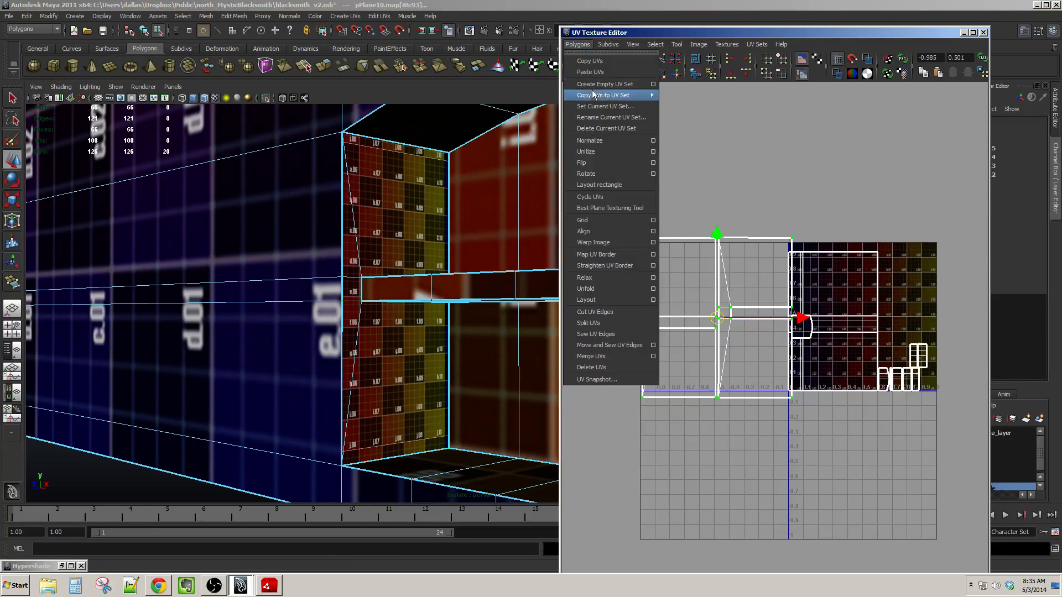
pyautogui.click(619, 145)
pyautogui.keyDown('ctrl'); pyautogui.moveTo(858, 279); pyautogui.dragTo(896, 278, button='right'); pyautogui.keyUp('ctrl')
pyautogui.keyDown('alt'); pyautogui.moveTo(896, 283); pyautogui.dragTo(884, 275, button='middle'); pyautogui.keyUp('alt')
pyautogui.keyDown('alt'); pyautogui.moveTo(886, 277); pyautogui.dragTo(951, 301, button='right'); pyautogui.keyUp('alt')
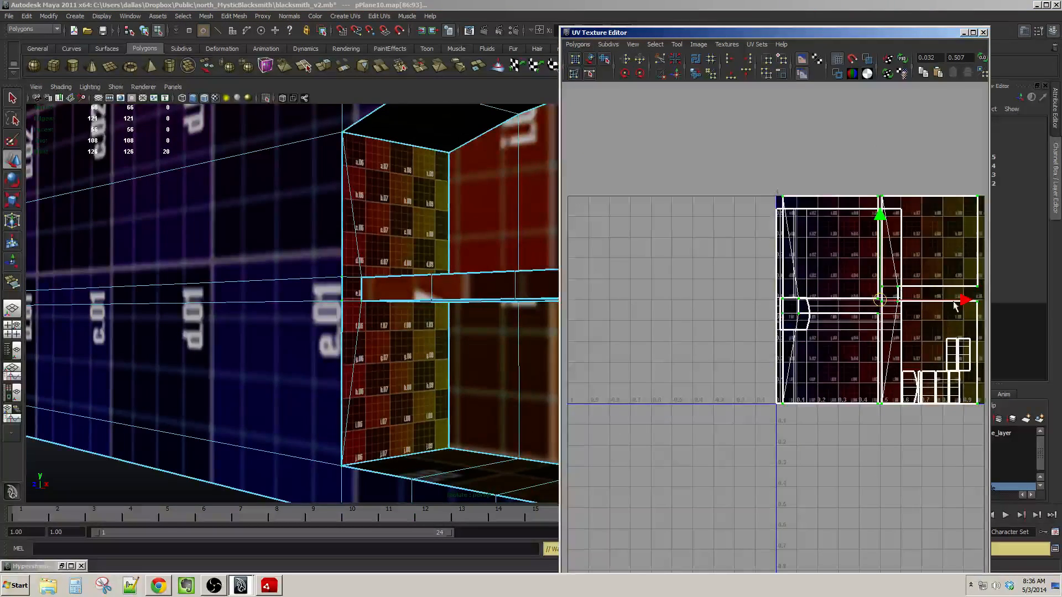
# Move both normalized shells out of the texture square into negative U and scale them down uniformly.
pyautogui.moveTo(959, 305); pyautogui.dragTo(709, 309)
pyautogui.keyDown('alt'); pyautogui.moveTo(715, 308); pyautogui.dragTo(754, 310, button='middle'); pyautogui.keyUp('alt')
pyautogui.keyDown('alt'); pyautogui.moveTo(754, 310); pyautogui.dragTo(747, 310, button='right'); pyautogui.keyUp('alt')
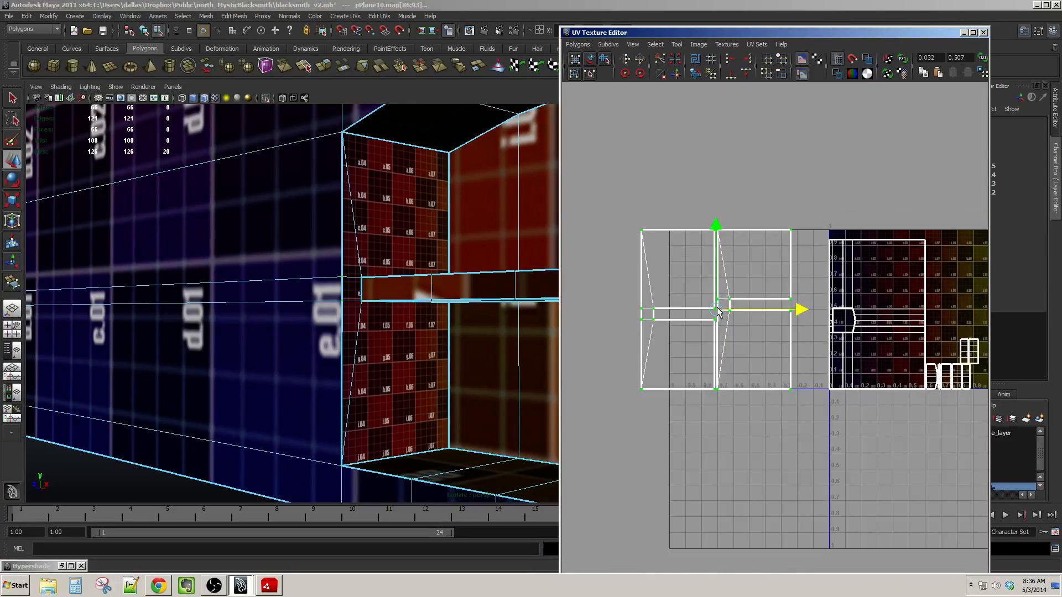
pyautogui.press('r')
pyautogui.moveTo(716, 312); pyautogui.dragTo(688, 319)
pyautogui.press('w')
pyautogui.keyDown('alt'); pyautogui.moveTo(688, 319); pyautogui.dragTo(739, 322, button='right'); pyautogui.keyUp('alt')
pyautogui.keyDown('alt'); pyautogui.moveTo(740, 322); pyautogui.dragTo(803, 333, button='middle'); pyautogui.keyUp('alt')
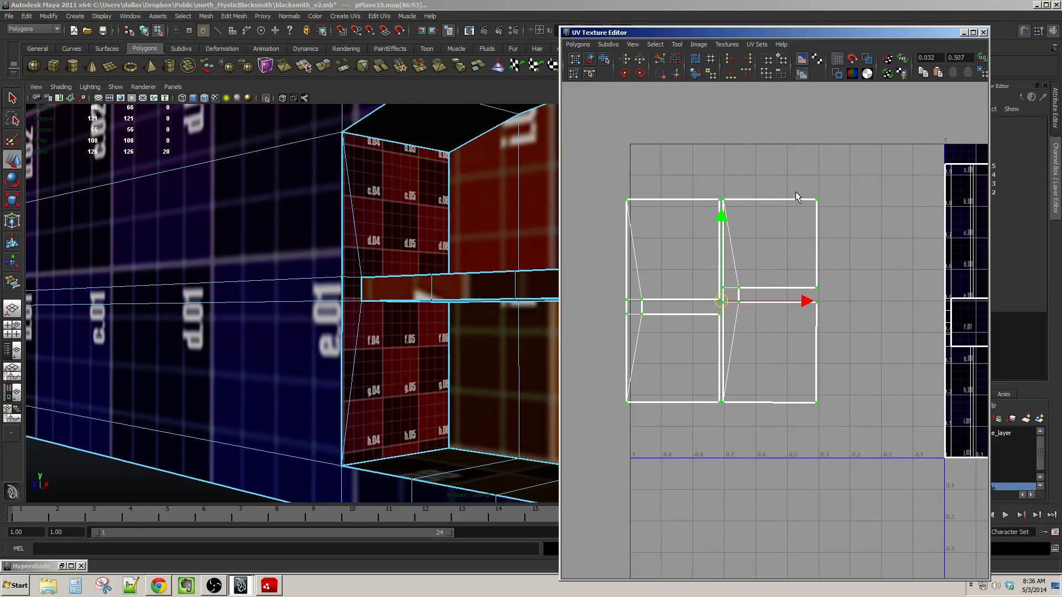
# Select only the left inner side's UV shell and flip it in V so its shelf strip lines up with the other shell.
pyautogui.moveTo(795, 192); pyautogui.dragTo(836, 202)
pyautogui.keyDown('ctrl'); pyautogui.moveTo(836, 202); pyautogui.dragTo(798, 129, button='right'); pyautogui.keyUp('ctrl')
pyautogui.keyDown('alt'); pyautogui.moveTo(797, 129); pyautogui.dragTo(801, 168, button='middle'); pyautogui.keyUp('alt')
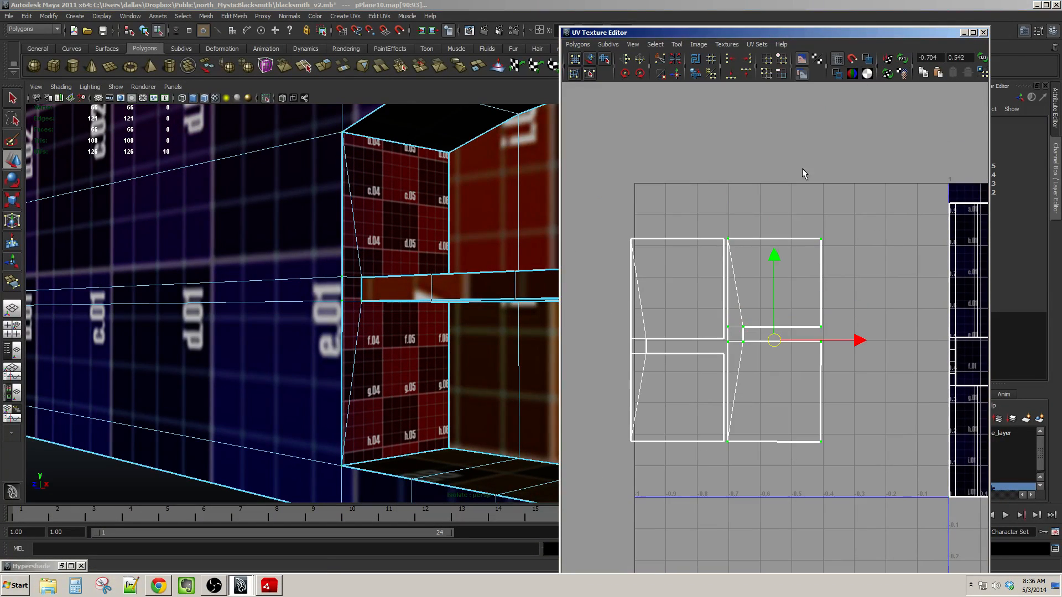
pyautogui.click(640, 59)
# Select both inner-side shells, shift them slightly along positive U, and flip them together in V.
pyautogui.keyDown('alt'); pyautogui.moveTo(792, 275); pyautogui.dragTo(794, 272, button='middle'); pyautogui.keyUp('alt')
pyautogui.keyDown('alt'); pyautogui.moveTo(794, 272); pyautogui.dragTo(791, 270, button='right'); pyautogui.keyUp('alt')
pyautogui.keyDown('alt'); pyautogui.moveTo(792, 271); pyautogui.dragTo(817, 270, button='middle'); pyautogui.keyUp('alt')
pyautogui.moveTo(735, 204); pyautogui.dragTo(794, 244)
pyautogui.keyDown('ctrl'); pyautogui.moveTo(798, 245); pyautogui.dragTo(825, 212, button='right'); pyautogui.keyUp('ctrl')
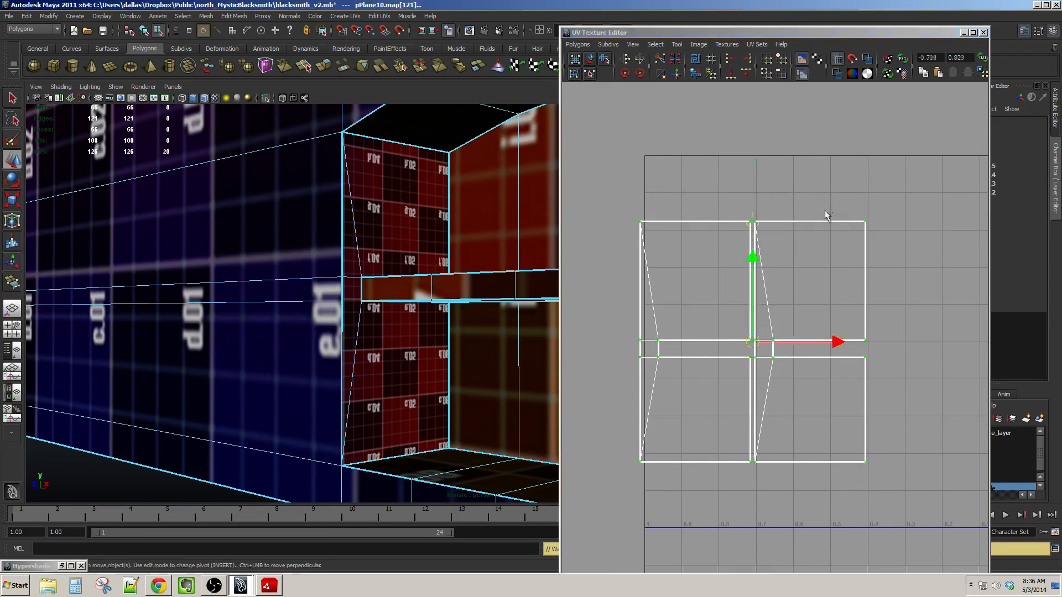
pyautogui.keyDown('alt'); pyautogui.moveTo(852, 330); pyautogui.dragTo(823, 315, button='middle'); pyautogui.keyUp('alt')
pyautogui.moveTo(809, 328); pyautogui.dragTo(840, 328)
pyautogui.keyDown('alt'); pyautogui.moveTo(321, 305); pyautogui.dragTo(480, 293); pyautogui.keyUp('alt')
pyautogui.click(641, 59)
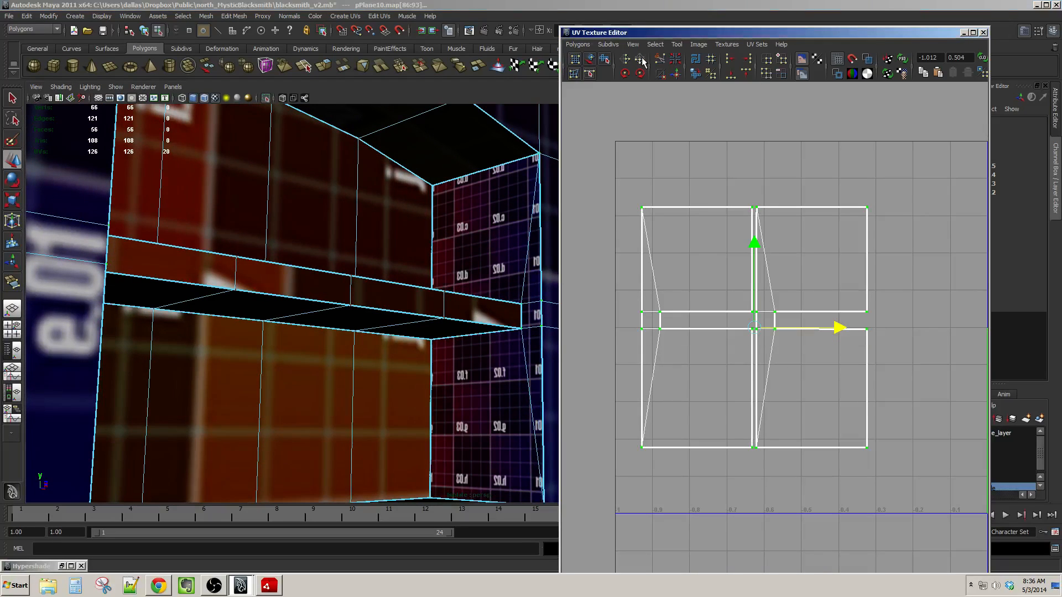
# Select the right inner side's UV shell from its upper face and flip it in U so it mirrors the left side's shell.
pyautogui.keyDown('alt'); pyautogui.moveTo(547, 191); pyautogui.dragTo(478, 211); pyautogui.keyUp('alt')
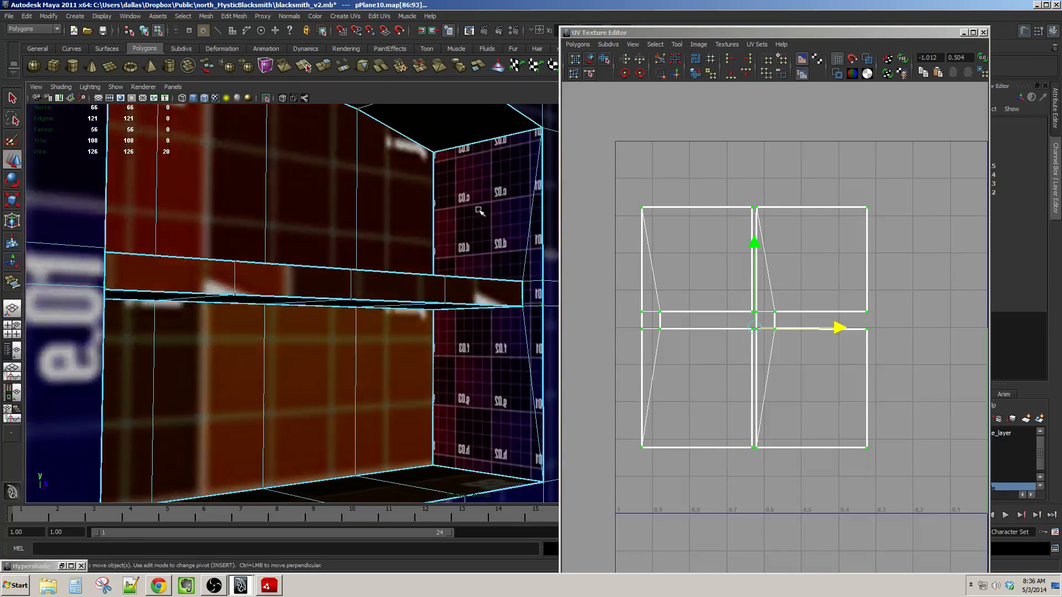
pyautogui.press('F11')
pyautogui.click(678, 267)
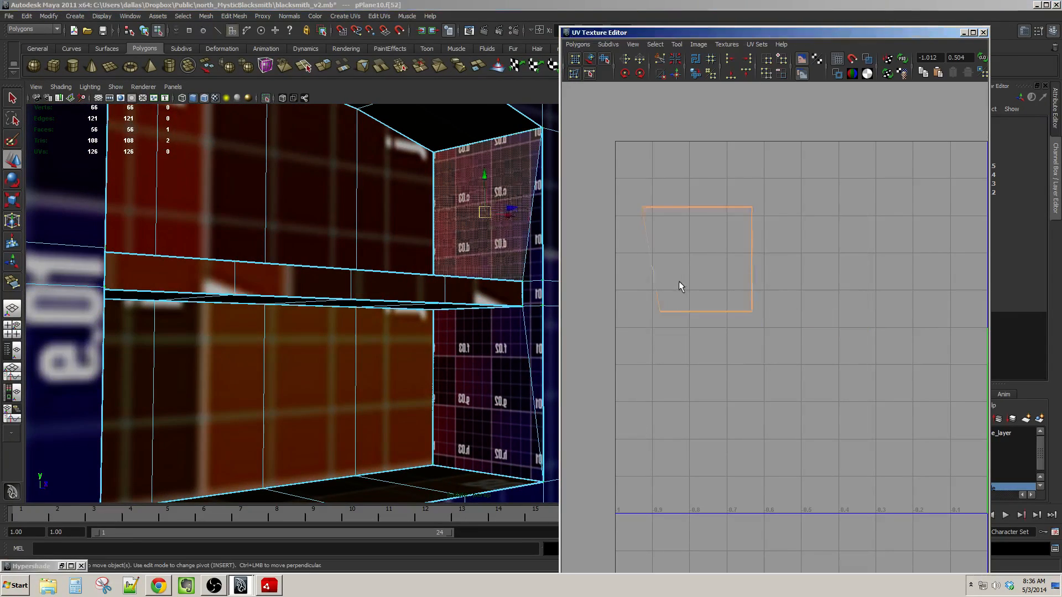
pyautogui.keyDown('ctrl'); pyautogui.moveTo(710, 263); pyautogui.dragTo(713, 238, button='right'); pyautogui.keyUp('ctrl')
pyautogui.keyDown('alt'); pyautogui.moveTo(713, 238); pyautogui.dragTo(718, 232, button='middle'); pyautogui.keyUp('alt')
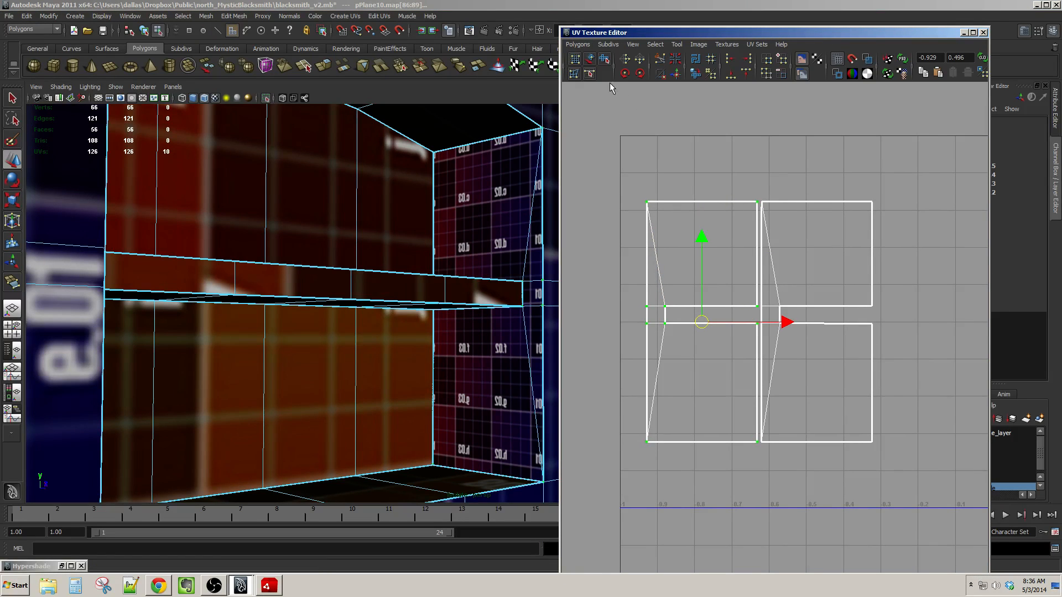
pyautogui.click(624, 60)
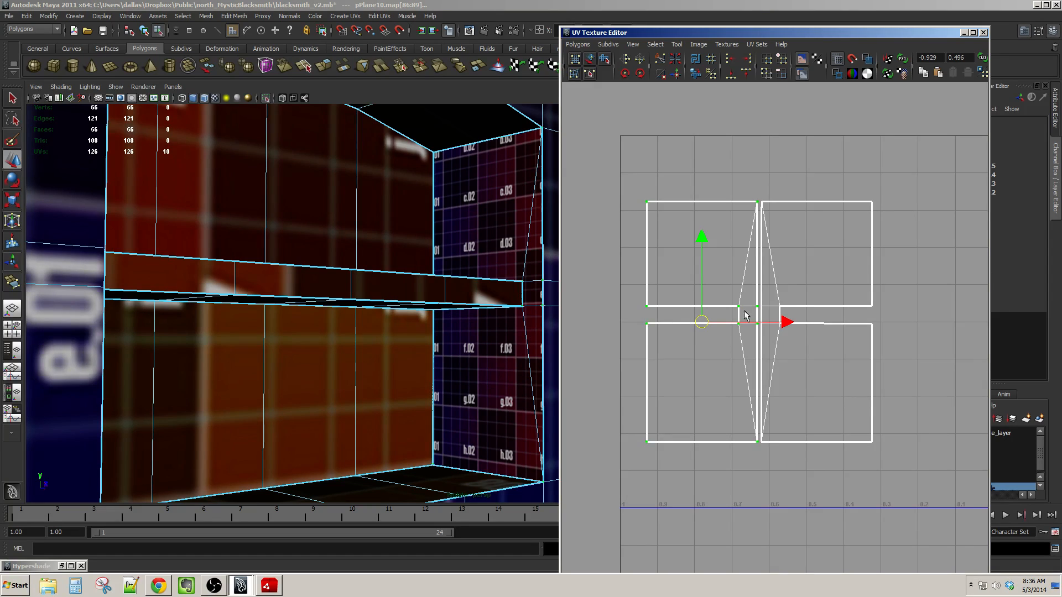
# Compare the checker scale of the shelf alcove with the surrounding wall, and inspect how the UV shells are laid out.
pyautogui.scroll(-5, 719, 305)
pyautogui.keyDown('alt'); pyautogui.moveTo(796, 300); pyautogui.dragTo(750, 314, button='middle'); pyautogui.keyUp('alt')
pyautogui.keyDown('alt'); pyautogui.moveTo(536, 302); pyautogui.dragTo(472, 313); pyautogui.keyUp('alt')
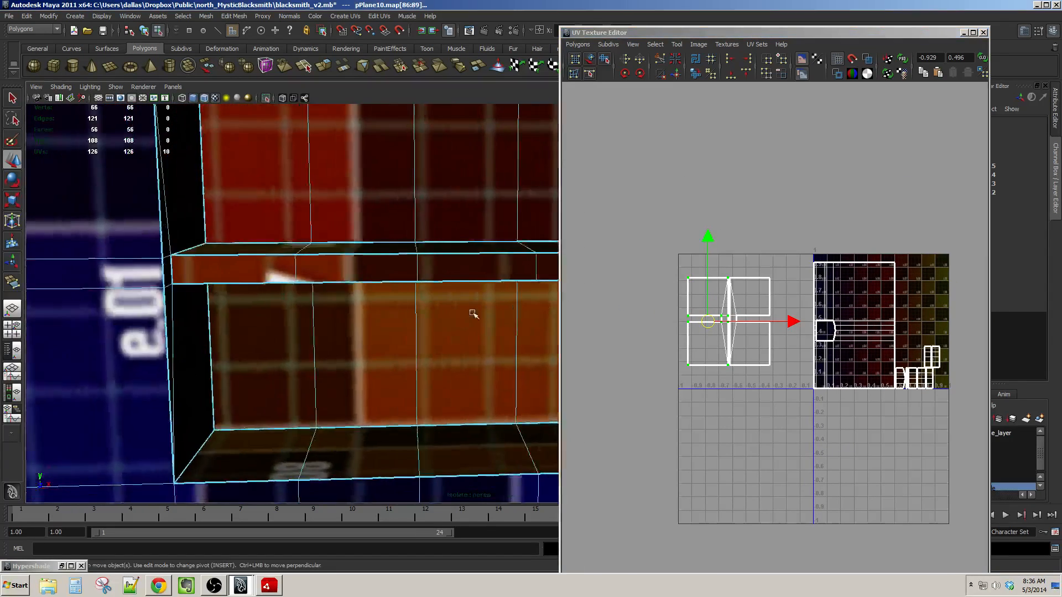
pyautogui.scroll(-4, 459, 310)
pyautogui.moveTo(436, 306)
pyautogui.keyDown('alt'); pyautogui.mouseDown(button='middle')
pyautogui.moveTo(455, 309)
pyautogui.moveTo(419, 311)
pyautogui.mouseUp(button='middle'); pyautogui.keyUp('alt')
pyautogui.keyDown('alt'); pyautogui.moveTo(419, 312); pyautogui.dragTo(447, 342); pyautogui.keyUp('alt')
pyautogui.scroll(3, 405, 329)
pyautogui.scroll(2, 427, 320)
pyautogui.scroll(6, 751, 351)
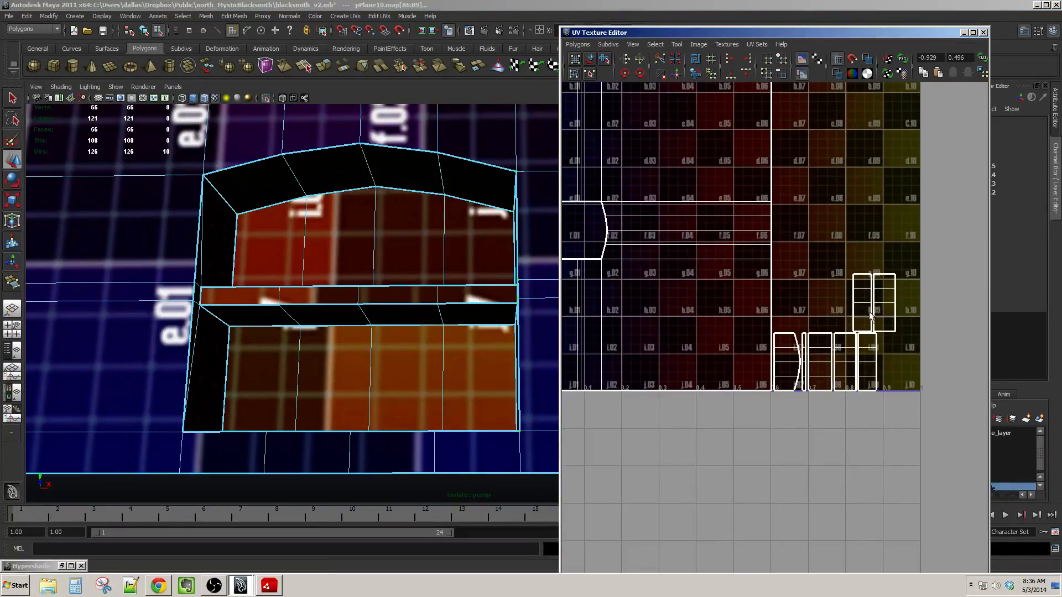
pyautogui.scroll(-1, 766, 332)
pyautogui.scroll(-5, 765, 331)
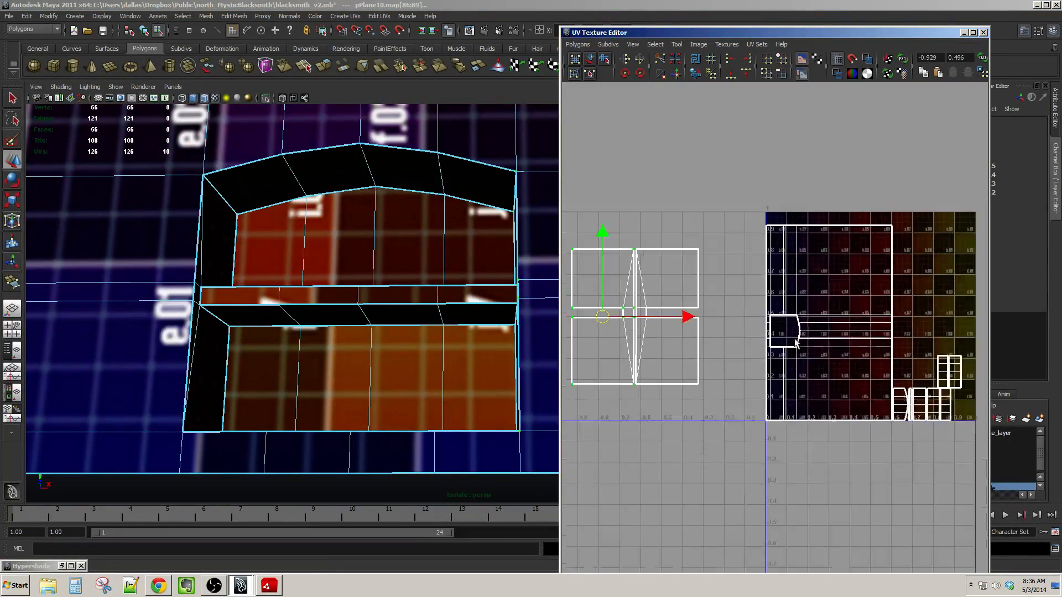
pyautogui.scroll(-10, 373, 295)
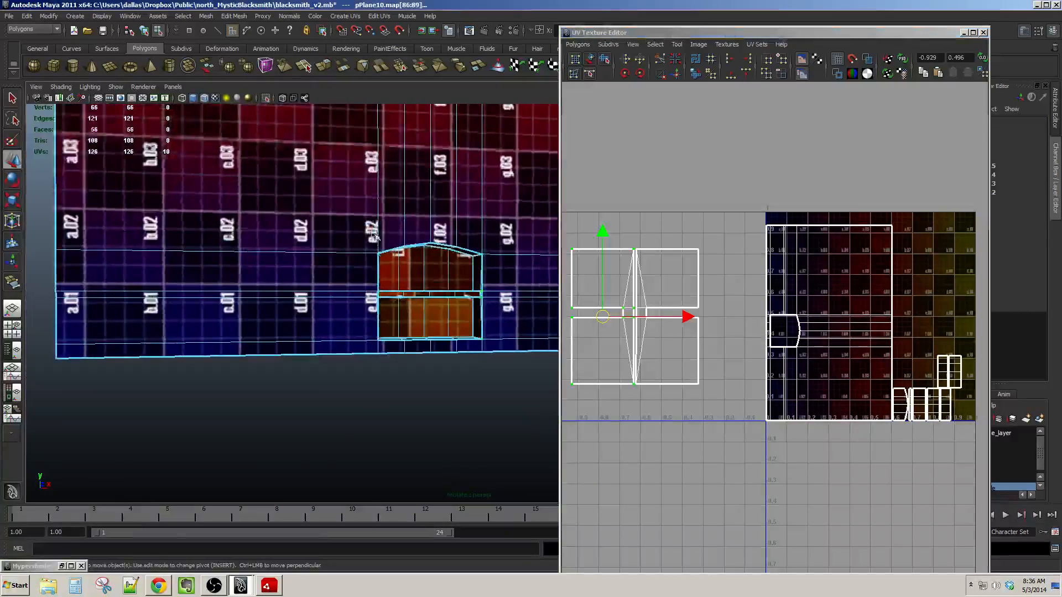
pyautogui.keyDown('alt'); pyautogui.moveTo(373, 296); pyautogui.dragTo(326, 325, button='middle'); pyautogui.keyUp('alt')
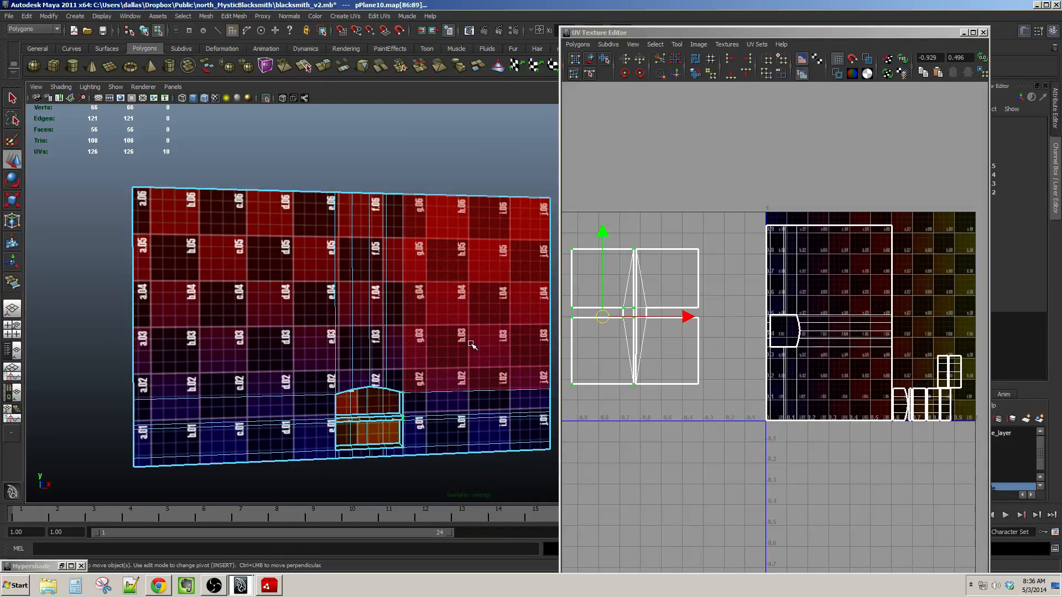
pyautogui.keyDown('alt'); pyautogui.moveTo(500, 375); pyautogui.dragTo(438, 326, button='middle'); pyautogui.keyUp('alt')
pyautogui.scroll(3, 438, 327)
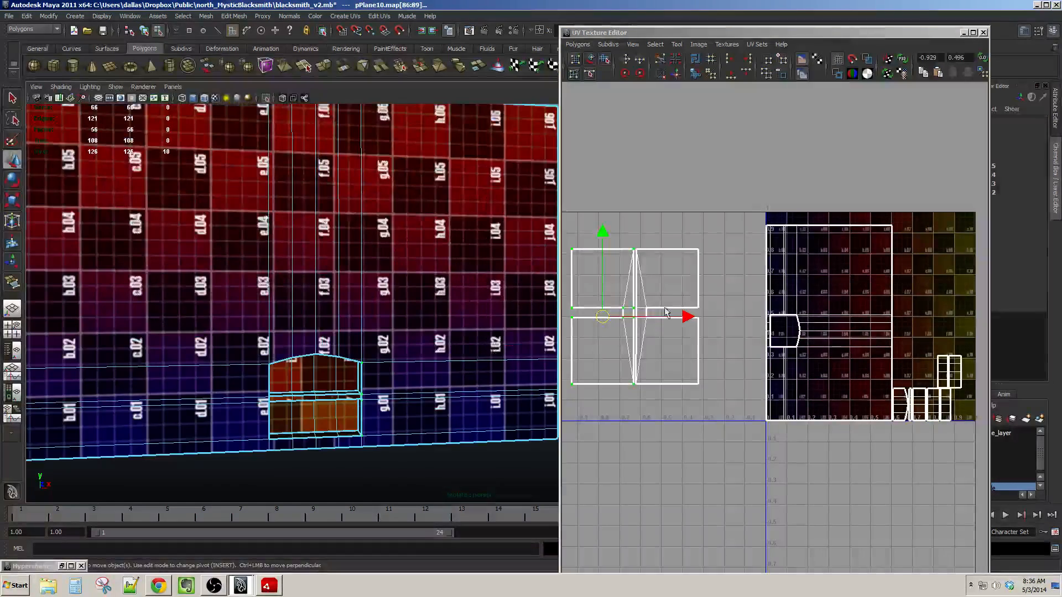
# Select both inner-side UV shells together and move them in positive U past the wall's shell, straddling the texture tile's edge.
pyautogui.click(684, 273)
pyautogui.keyDown('shift'); pyautogui.moveTo(683, 266); pyautogui.dragTo(709, 242); pyautogui.keyUp('shift')
pyautogui.keyDown('ctrl'); pyautogui.moveTo(709, 241); pyautogui.dragTo(720, 234, button='right'); pyautogui.keyUp('ctrl')
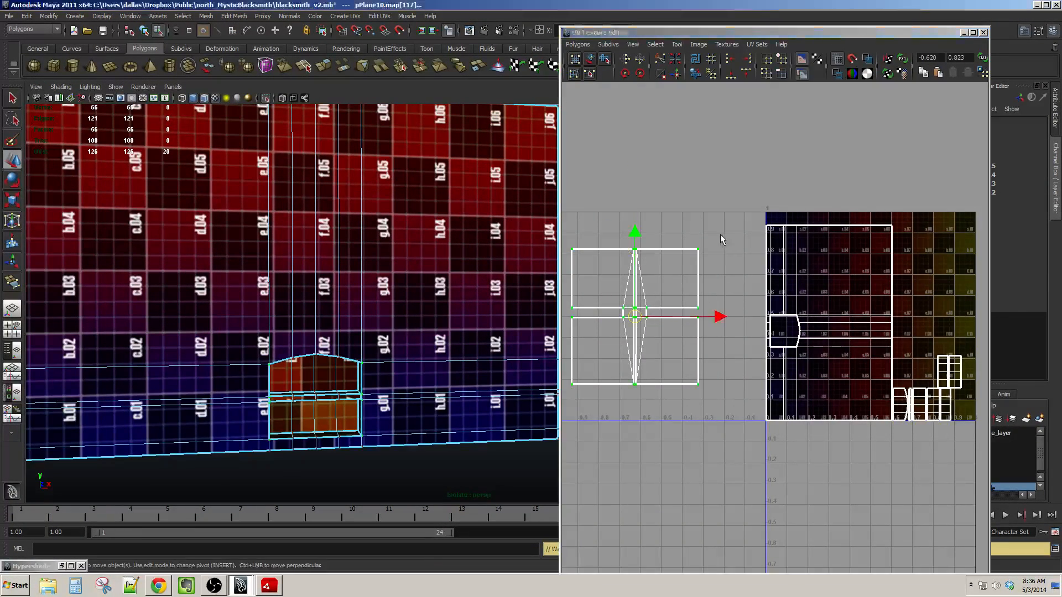
pyautogui.keyDown('alt'); pyautogui.moveTo(662, 295); pyautogui.dragTo(714, 278, button='middle'); pyautogui.keyUp('alt')
pyautogui.scroll(2, 714, 277)
pyautogui.scroll(3, 711, 334)
pyautogui.keyDown('alt'); pyautogui.moveTo(628, 274); pyautogui.dragTo(766, 343, button='middle'); pyautogui.keyUp('alt')
pyautogui.scroll(-5, 689, 299)
pyautogui.scroll(-1, 769, 338)
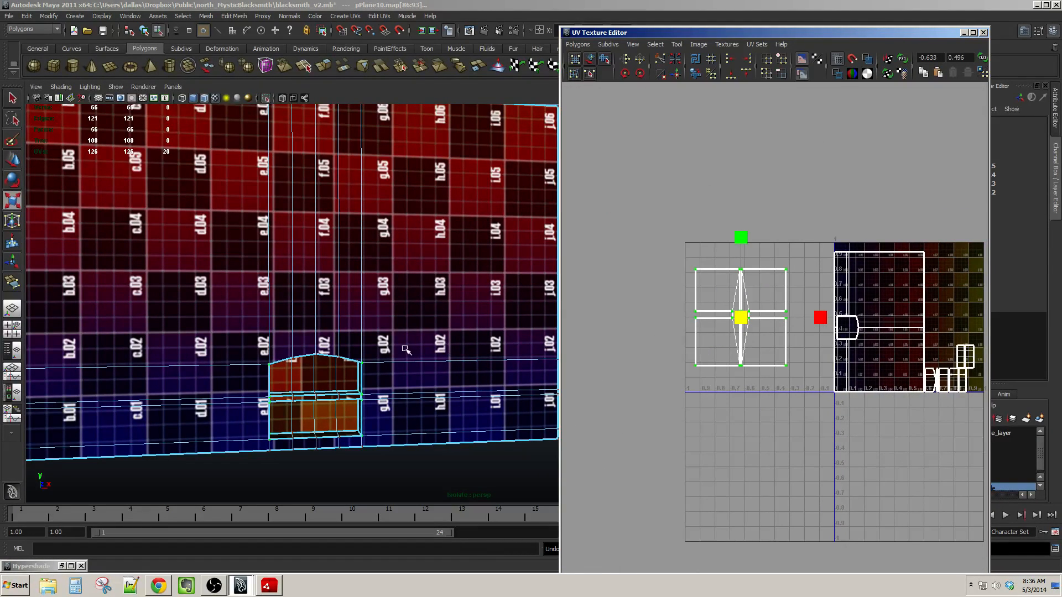
pyautogui.keyDown('alt'); pyautogui.moveTo(406, 350); pyautogui.dragTo(367, 292, button='middle'); pyautogui.keyUp('alt')
pyautogui.keyDown('alt'); pyautogui.moveTo(367, 291); pyautogui.dragTo(457, 294, button='right'); pyautogui.keyUp('alt')
pyautogui.keyDown('alt'); pyautogui.moveTo(457, 294); pyautogui.dragTo(402, 308); pyautogui.keyUp('alt')
pyautogui.keyDown('alt'); pyautogui.moveTo(402, 308); pyautogui.dragTo(453, 312, button='right'); pyautogui.keyUp('alt')
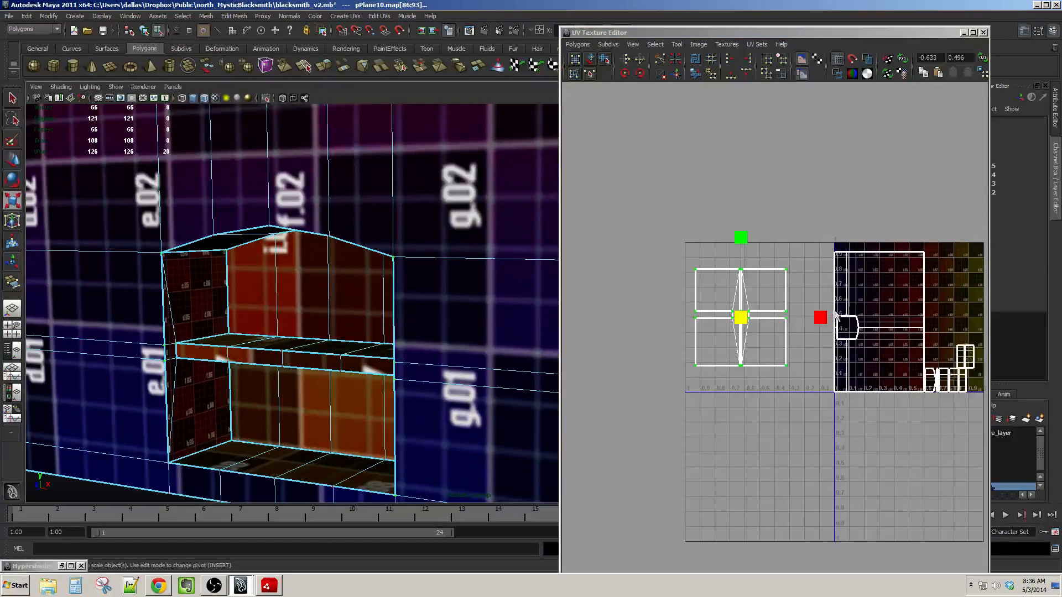
pyautogui.press('w')
pyautogui.keyDown('alt'); pyautogui.moveTo(761, 330); pyautogui.dragTo(700, 323, button='middle'); pyautogui.keyUp('alt')
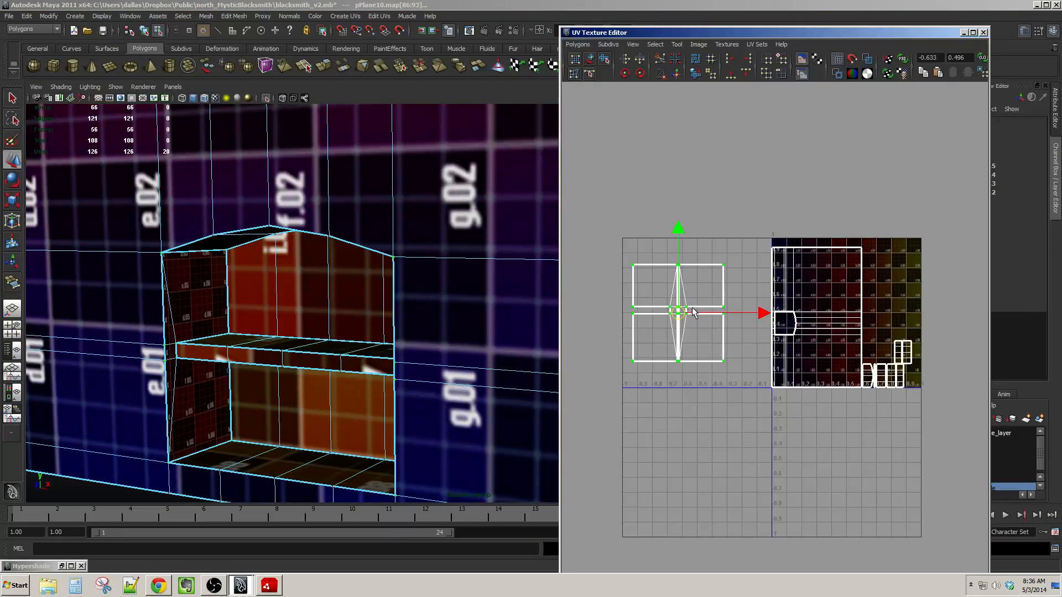
pyautogui.moveTo(684, 311); pyautogui.dragTo(943, 314)
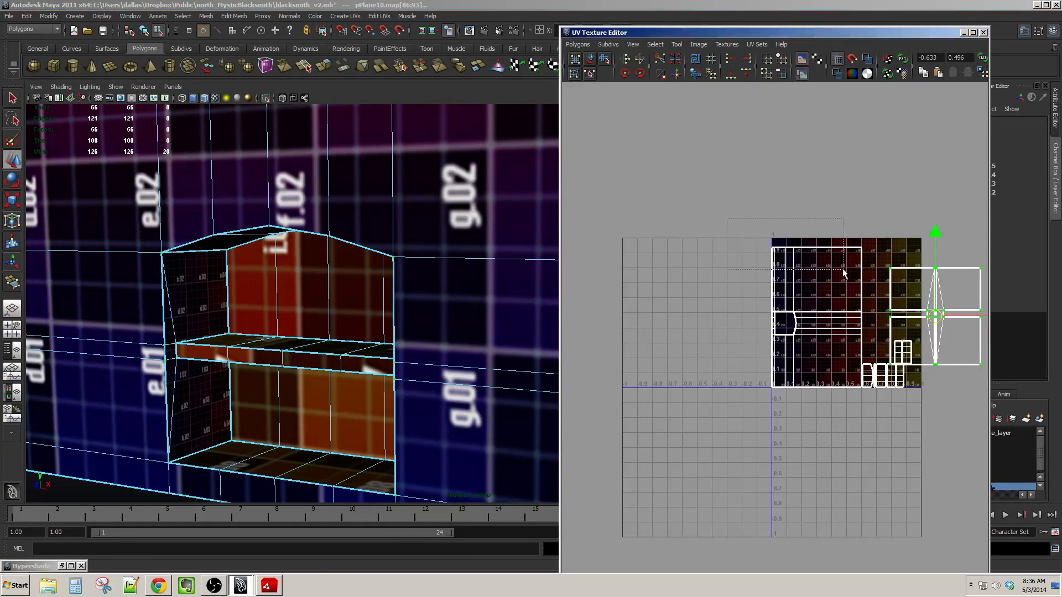
# Select the large wall UV shell and normalize it so it fills the full height of the texture tile.
pyautogui.moveTo(844, 272); pyautogui.dragTo(764, 239)
pyautogui.keyDown('alt'); pyautogui.moveTo(867, 273); pyautogui.dragTo(877, 264, button='middle'); pyautogui.keyUp('alt')
pyautogui.keyDown('ctrl'); pyautogui.moveTo(826, 233); pyautogui.dragTo(831, 252, button='right'); pyautogui.keyUp('ctrl')
pyautogui.keyDown('alt'); pyautogui.moveTo(831, 252); pyautogui.dragTo(860, 256, button='right'); pyautogui.keyUp('alt')
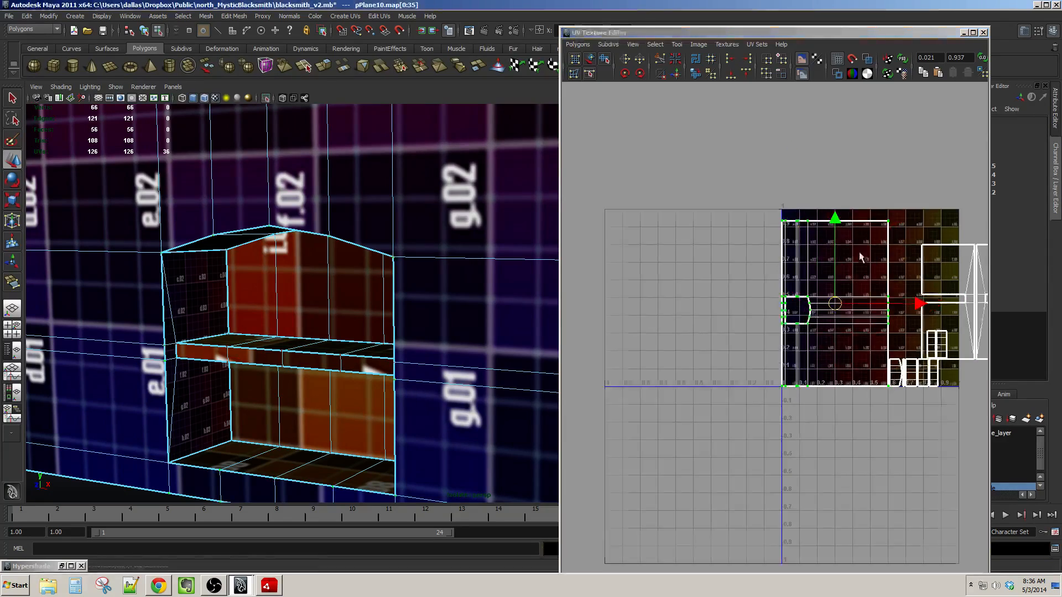
pyautogui.keyDown('alt'); pyautogui.moveTo(860, 256); pyautogui.dragTo(837, 288, button='middle'); pyautogui.keyUp('alt')
pyautogui.click(577, 44)
pyautogui.click(597, 139)
# Shift the normalized wall shell in negative U until it rests against the tile's U = 0 edge.
pyautogui.keyDown('alt'); pyautogui.moveTo(867, 286); pyautogui.dragTo(924, 318, button='right'); pyautogui.keyUp('alt')
pyautogui.keyDown('alt'); pyautogui.moveTo(924, 318); pyautogui.dragTo(859, 297, button='middle'); pyautogui.keyUp('alt')
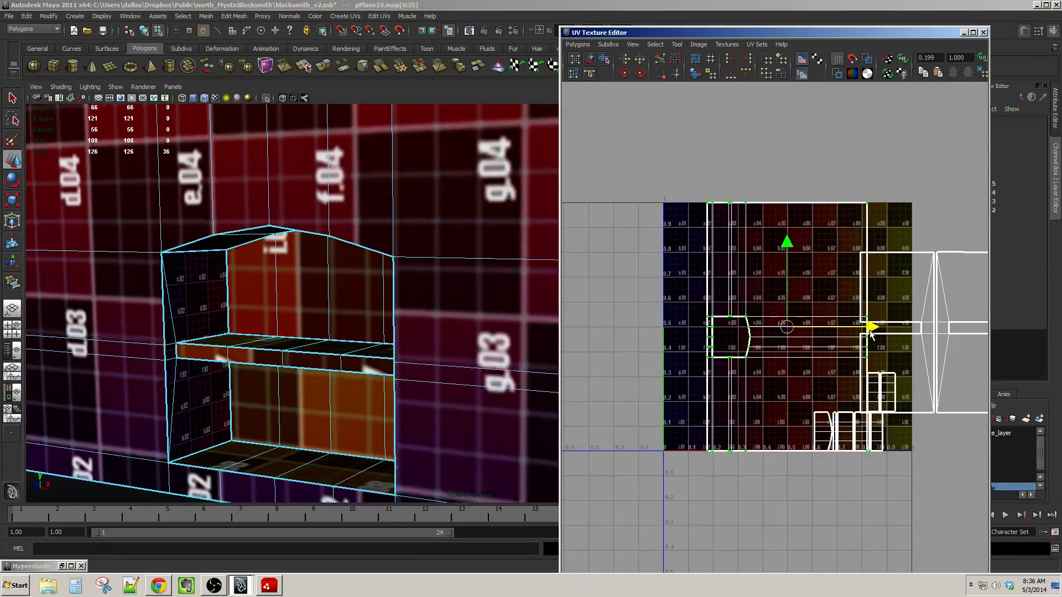
pyautogui.moveTo(872, 330); pyautogui.dragTo(829, 335)
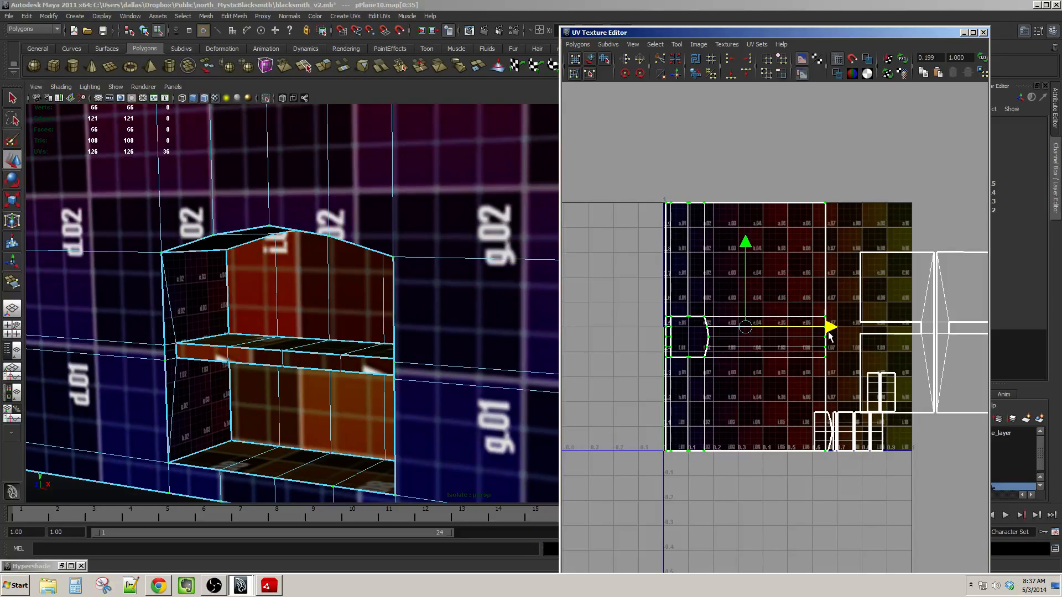
# Examine the checker scale on the alcove's back, shelf, arch and inner sides against the surrounding wall.
pyautogui.keyDown('alt'); pyautogui.moveTo(862, 353); pyautogui.dragTo(866, 361, button='right'); pyautogui.keyUp('alt')
pyautogui.keyDown('alt'); pyautogui.moveTo(865, 360); pyautogui.dragTo(710, 346, button='middle'); pyautogui.keyUp('alt')
pyautogui.keyDown('alt'); pyautogui.moveTo(710, 347); pyautogui.dragTo(742, 373, button='right'); pyautogui.keyUp('alt')
pyautogui.keyDown('alt'); pyautogui.moveTo(742, 373); pyautogui.dragTo(746, 360, button='middle'); pyautogui.keyUp('alt')
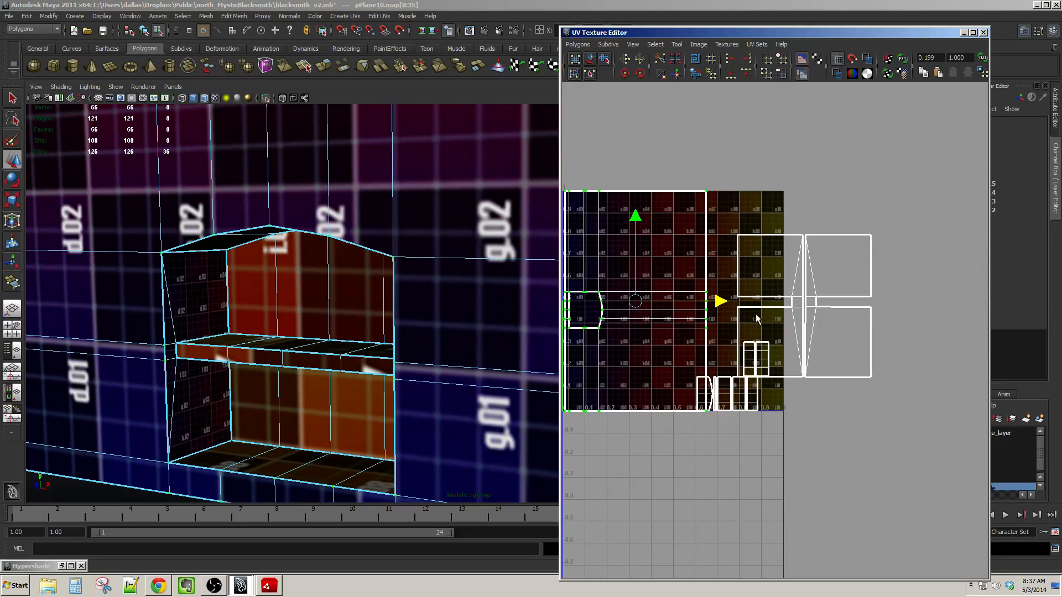
pyautogui.keyDown('alt'); pyautogui.moveTo(392, 367); pyautogui.dragTo(370, 360); pyautogui.keyUp('alt')
pyautogui.keyDown('alt'); pyautogui.moveTo(370, 359); pyautogui.dragTo(538, 260, button='middle'); pyautogui.keyUp('alt')
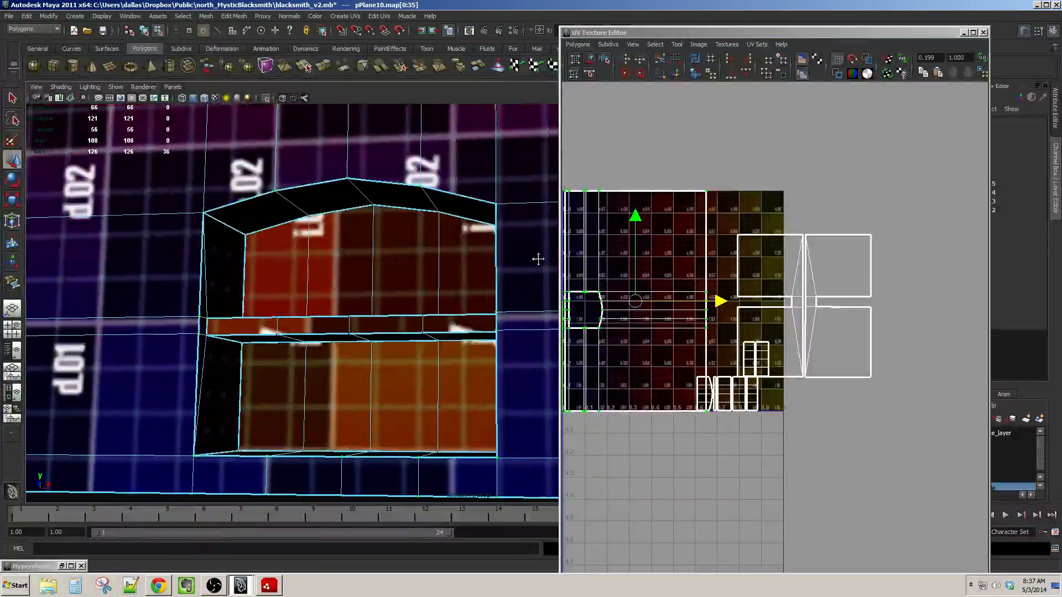
pyautogui.keyDown('alt'); pyautogui.moveTo(538, 261); pyautogui.dragTo(397, 256); pyautogui.keyUp('alt')
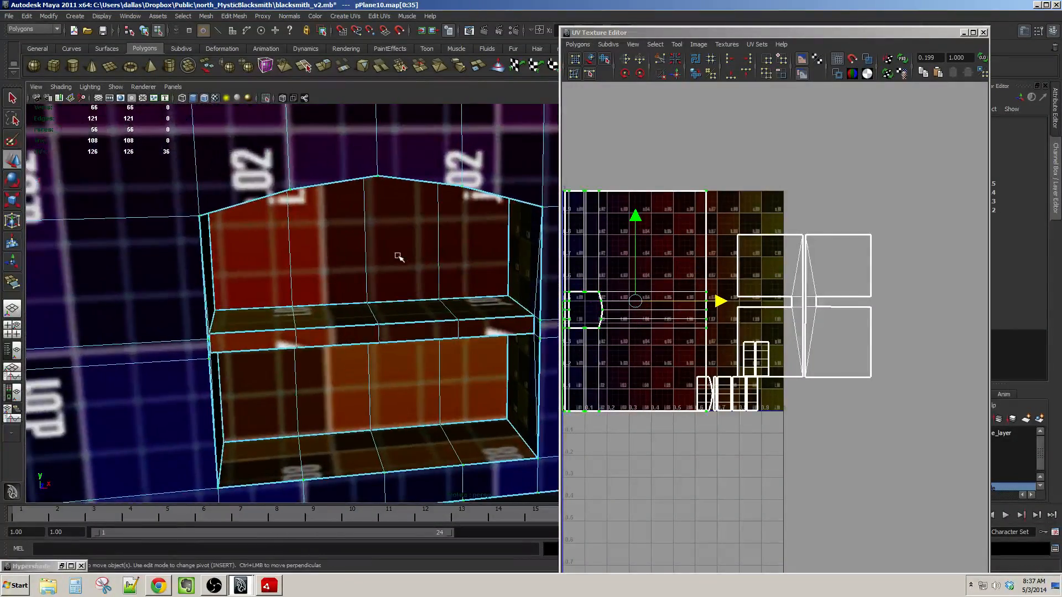
pyautogui.keyDown('alt'); pyautogui.moveTo(355, 319); pyautogui.dragTo(425, 345); pyautogui.keyUp('alt')
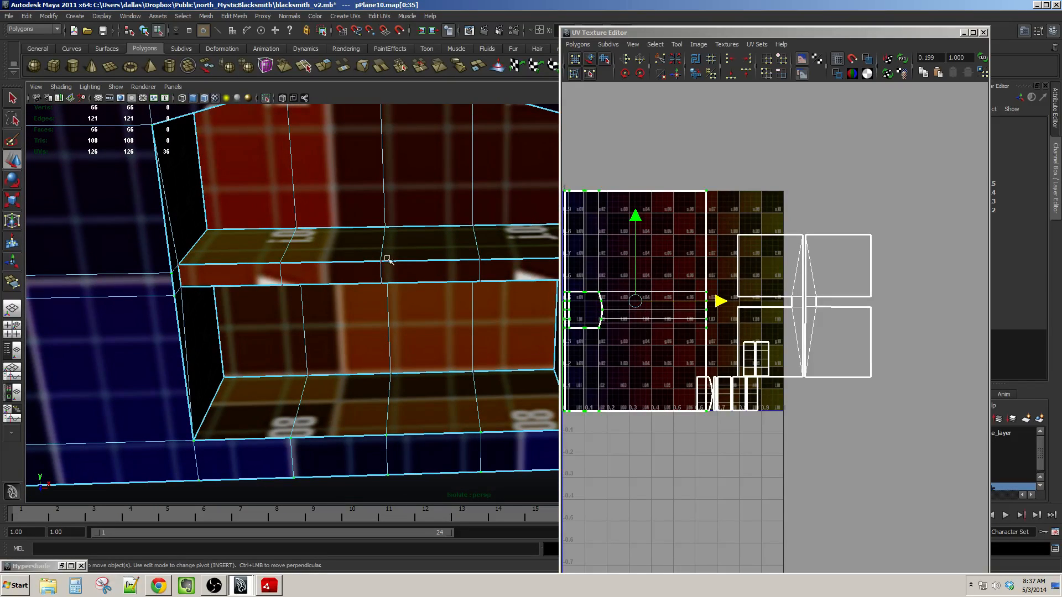
pyautogui.keyDown('alt'); pyautogui.moveTo(409, 262); pyautogui.dragTo(320, 342); pyautogui.keyUp('alt')
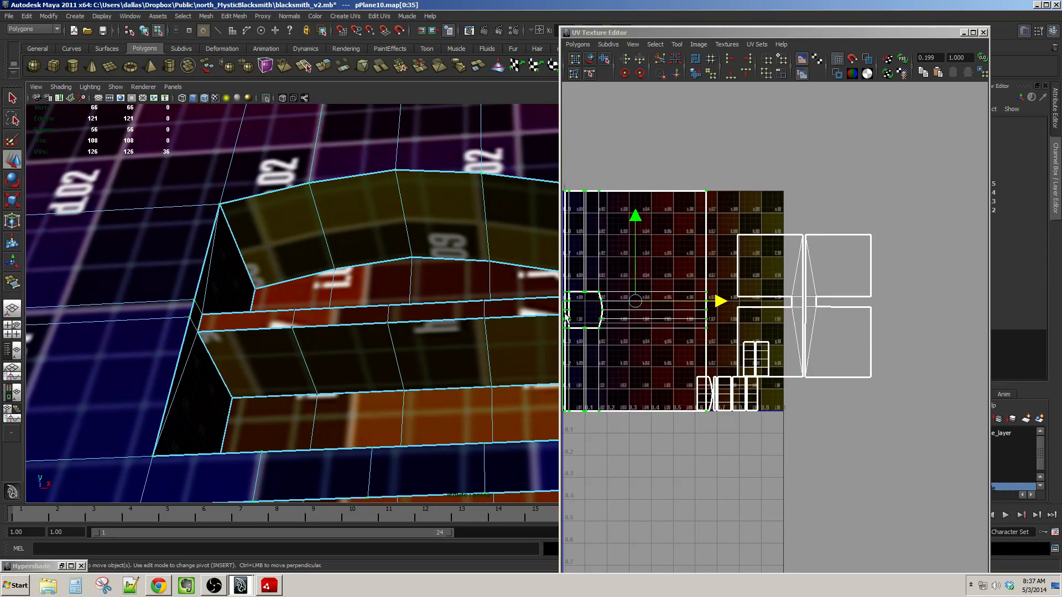
# Select both inner-side UV shells and scale them down uniformly about their centre to bring their checkers closer to the wall's scale.
pyautogui.keyDown('alt'); pyautogui.moveTo(766, 277); pyautogui.dragTo(802, 272, button='right'); pyautogui.keyUp('alt')
pyautogui.moveTo(828, 197); pyautogui.dragTo(859, 225)
pyautogui.keyDown('ctrl'); pyautogui.moveTo(859, 226); pyautogui.dragTo(886, 218, button='right'); pyautogui.keyUp('ctrl')
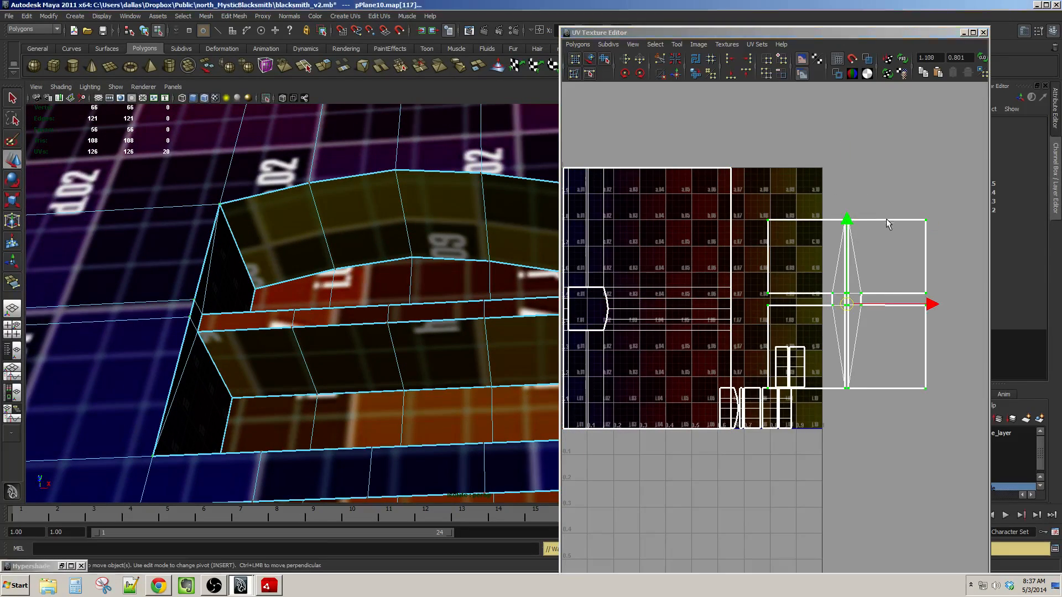
pyautogui.moveTo(860, 297); pyautogui.dragTo(821, 238)
pyautogui.keyDown('alt'); pyautogui.moveTo(820, 237); pyautogui.dragTo(830, 273, button='middle'); pyautogui.keyUp('alt')
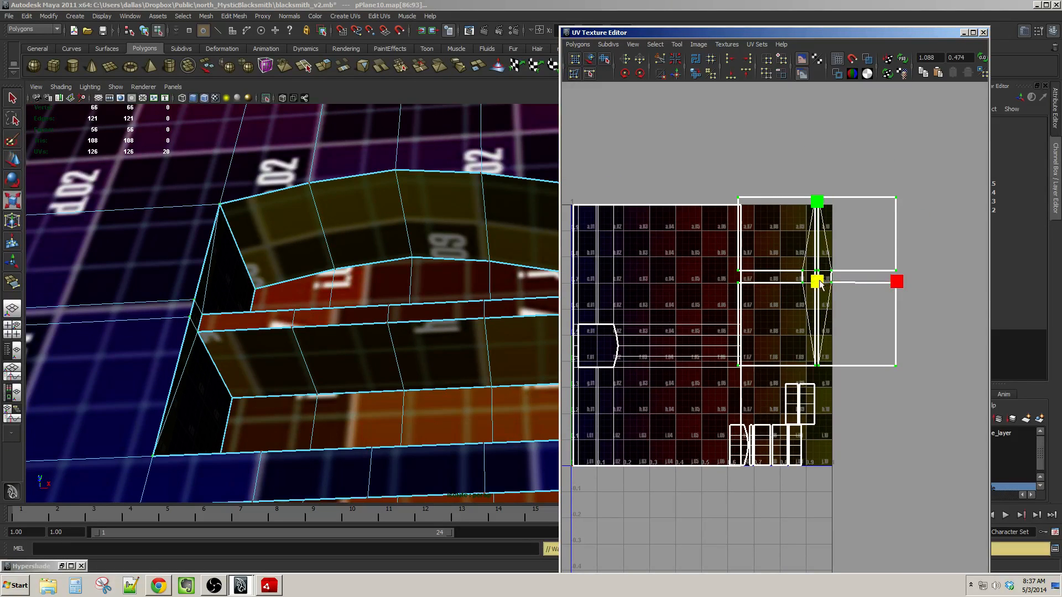
pyautogui.moveTo(820, 284); pyautogui.dragTo(777, 295)
pyautogui.keyDown('alt'); pyautogui.moveTo(373, 299); pyautogui.dragTo(336, 315); pyautogui.keyUp('alt')
pyautogui.keyDown('alt'); pyautogui.moveTo(336, 315); pyautogui.dragTo(338, 333, button='middle'); pyautogui.keyUp('alt')
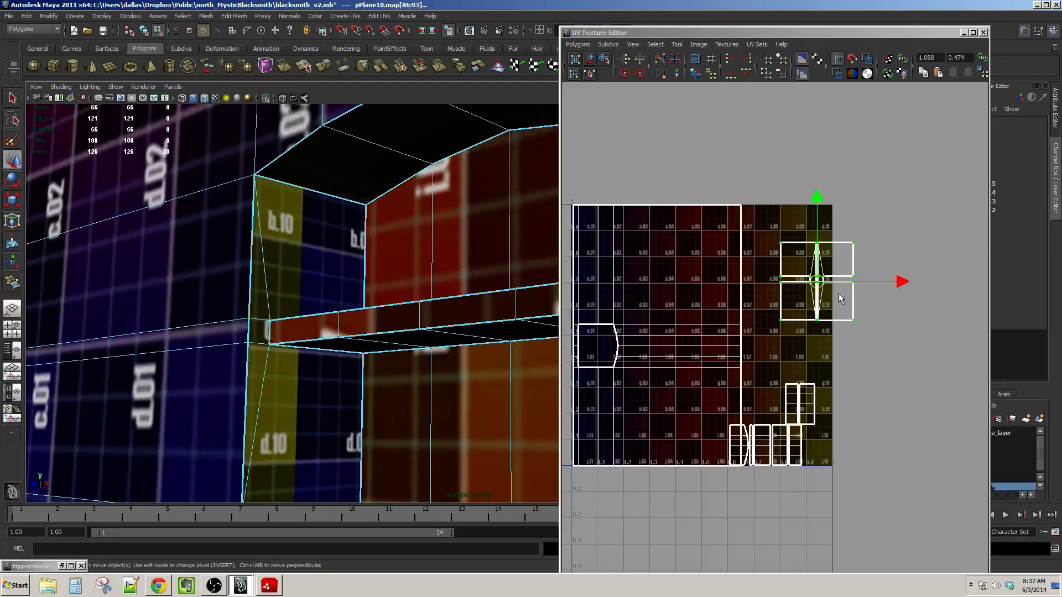
# Move the scaled inner-side shells fully inside the texture tile, into its empty high-U, high-V corner.
pyautogui.moveTo(818, 282); pyautogui.dragTo(787, 248)
pyautogui.scroll(3, 789, 260)
pyautogui.keyDown('alt'); pyautogui.moveTo(790, 263); pyautogui.dragTo(807, 338, button='middle'); pyautogui.keyUp('alt')
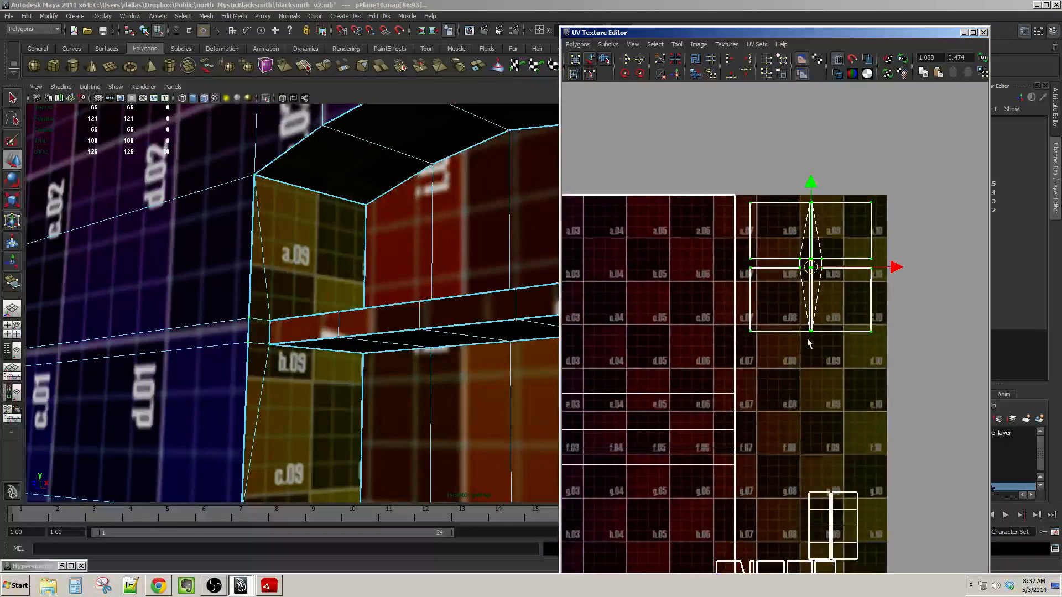
# Select all the small alcove and shelf UV shells and shift them up and along positive U, away from the wall's shell.
pyautogui.keyDown('alt'); pyautogui.moveTo(890, 425); pyautogui.dragTo(850, 294, button='middle'); pyautogui.keyUp('alt')
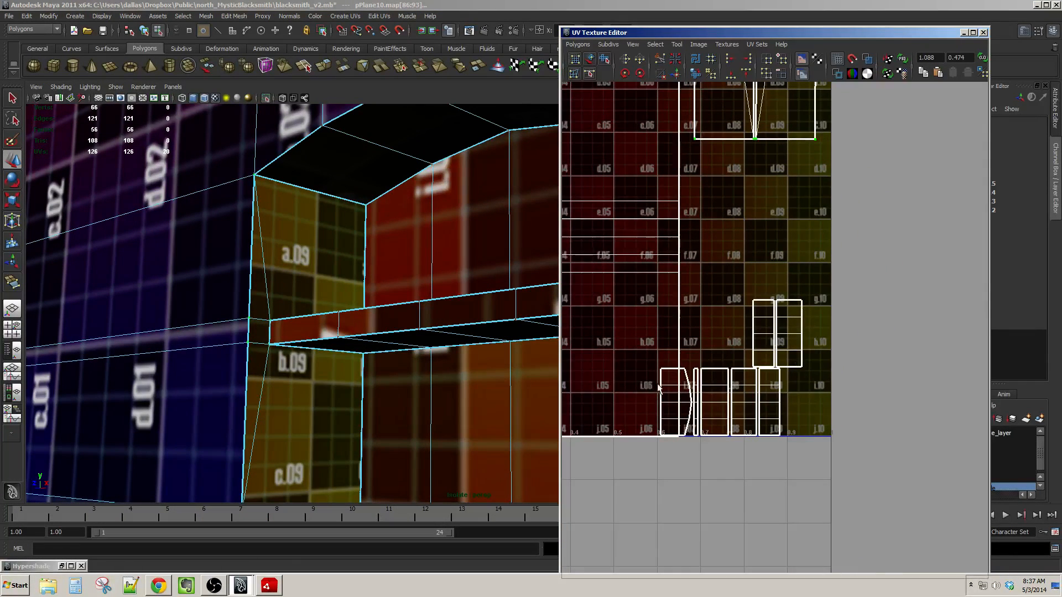
pyautogui.moveTo(682, 284); pyautogui.dragTo(788, 394)
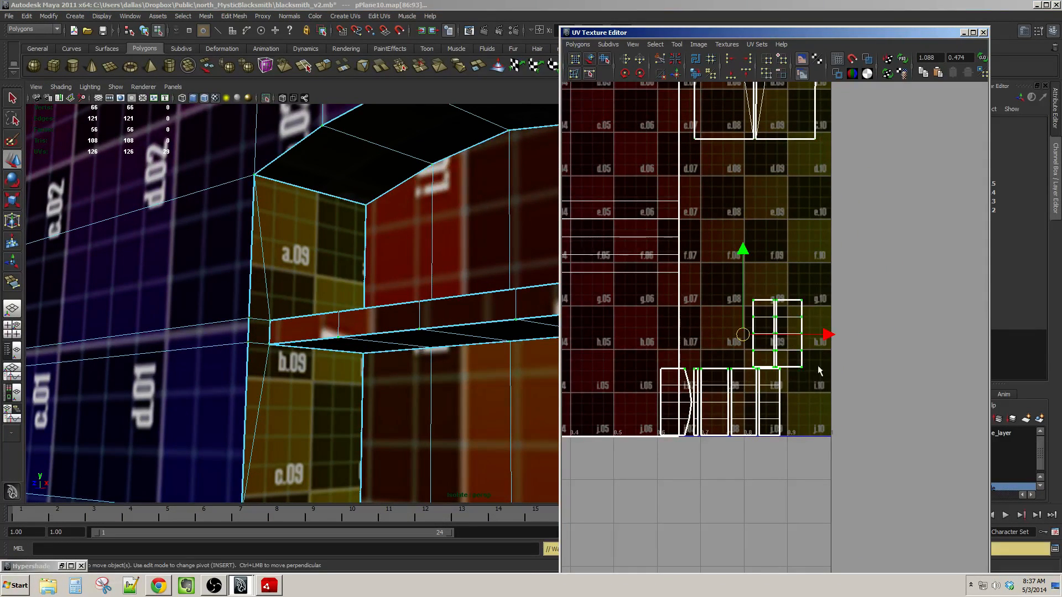
pyautogui.keyDown('ctrl'); pyautogui.moveTo(819, 366); pyautogui.dragTo(774, 364, button='right'); pyautogui.keyUp('ctrl')
pyautogui.keyDown('alt'); pyautogui.moveTo(762, 362); pyautogui.dragTo(767, 392, button='middle'); pyautogui.keyUp('alt')
pyautogui.moveTo(736, 395); pyautogui.dragTo(767, 372)
pyautogui.keyDown('alt'); pyautogui.moveTo(768, 372); pyautogui.dragTo(767, 458, button='right'); pyautogui.keyUp('alt')
pyautogui.keyDown('alt'); pyautogui.moveTo(768, 459); pyautogui.dragTo(746, 385, button='middle'); pyautogui.keyUp('alt')
pyautogui.keyDown('alt'); pyautogui.moveTo(474, 363); pyautogui.dragTo(380, 351); pyautogui.keyUp('alt')
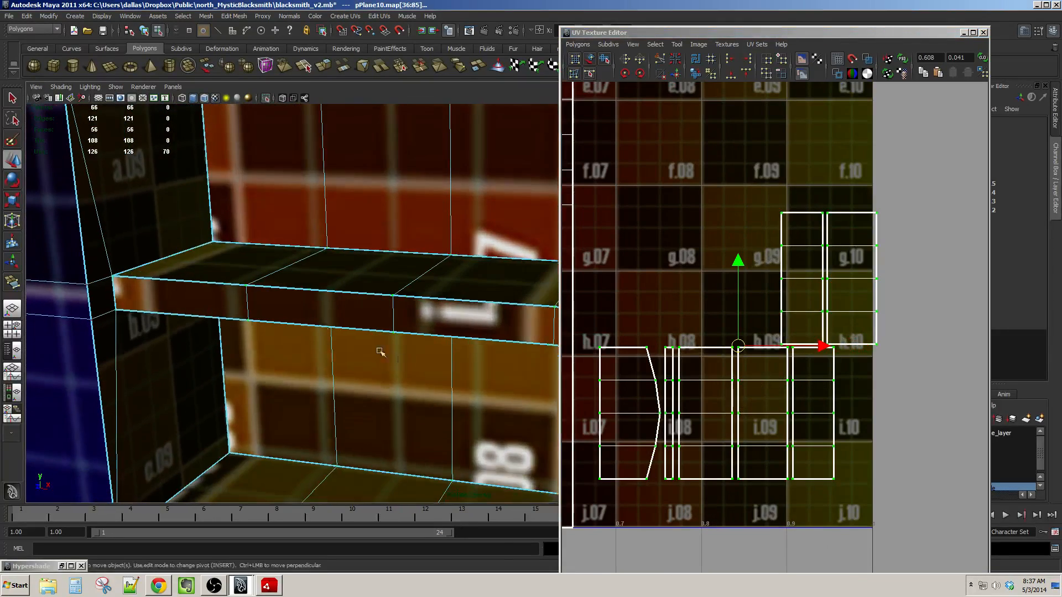
# Select the edges along the shelf's upper front and move-and-sew the front strip's UVs onto the shelf top's shell.
pyautogui.click(230, 283)
pyautogui.keyDown('alt'); pyautogui.moveTo(464, 307); pyautogui.dragTo(373, 305); pyautogui.keyUp('alt')
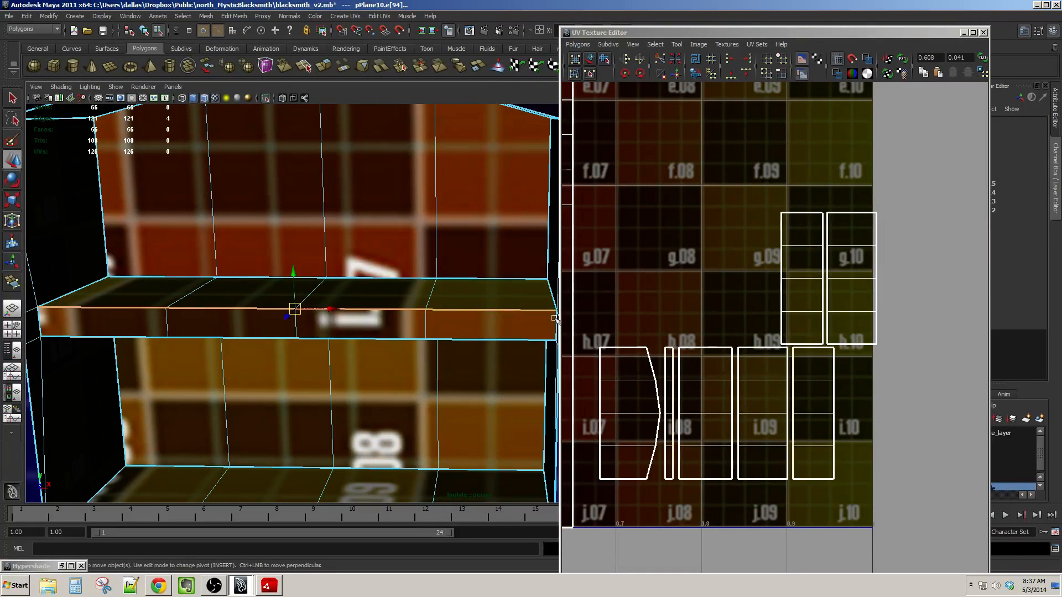
pyautogui.keyDown('alt'); pyautogui.moveTo(726, 334); pyautogui.dragTo(724, 329, button='middle'); pyautogui.keyUp('alt')
pyautogui.click(677, 75)
pyautogui.keyDown('alt'); pyautogui.moveTo(857, 390); pyautogui.dragTo(818, 391, button='middle'); pyautogui.keyUp('alt')
# Select the sewn shelf shell and shift it slightly in U so it sits just clear of the neighbouring shell.
pyautogui.moveTo(769, 360); pyautogui.dragTo(801, 366, button='right')
pyautogui.click(795, 376)
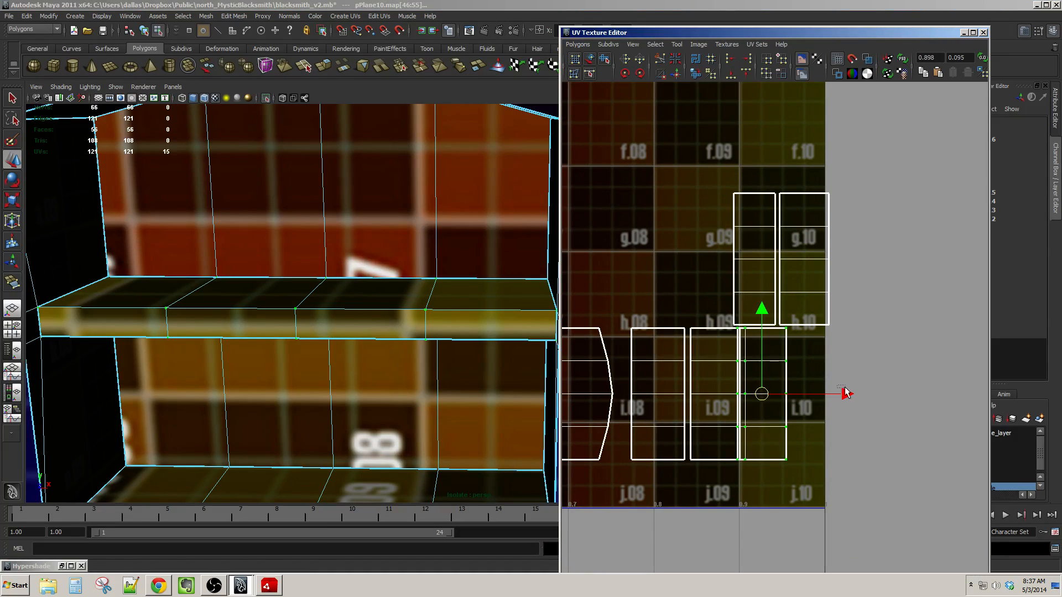
pyautogui.moveTo(846, 393); pyautogui.dragTo(861, 393)
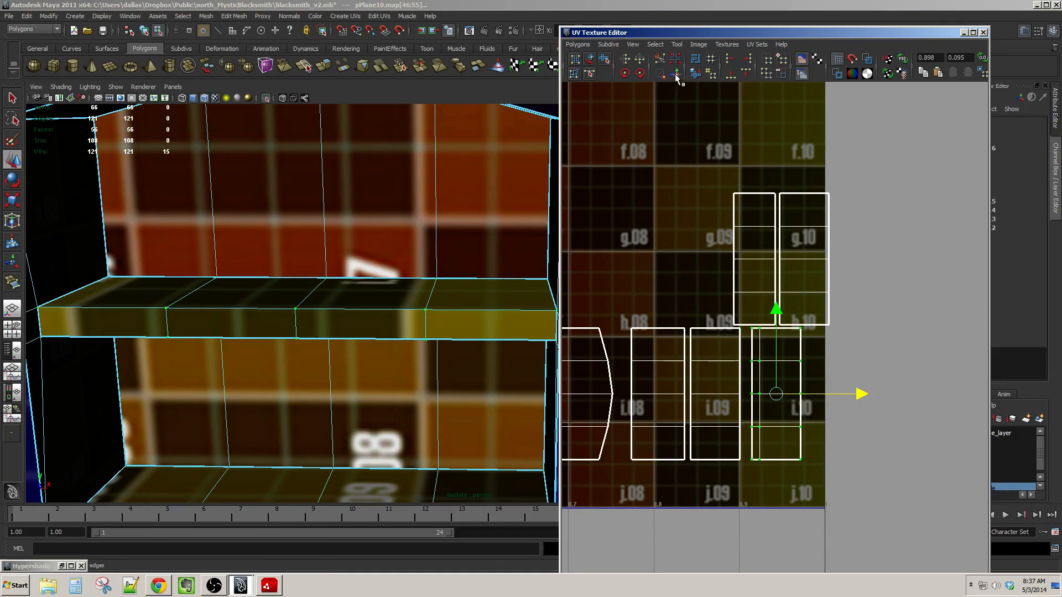
pyautogui.scroll(3, 799, 381)
pyautogui.keyDown('alt'); pyautogui.moveTo(801, 382); pyautogui.dragTo(802, 336, button='middle'); pyautogui.keyUp('alt')
pyautogui.moveTo(862, 375); pyautogui.dragTo(851, 374)
pyautogui.scroll(-3, 481, 334)
pyautogui.keyDown('alt'); pyautogui.moveTo(481, 334); pyautogui.dragTo(542, 303); pyautogui.keyUp('alt')
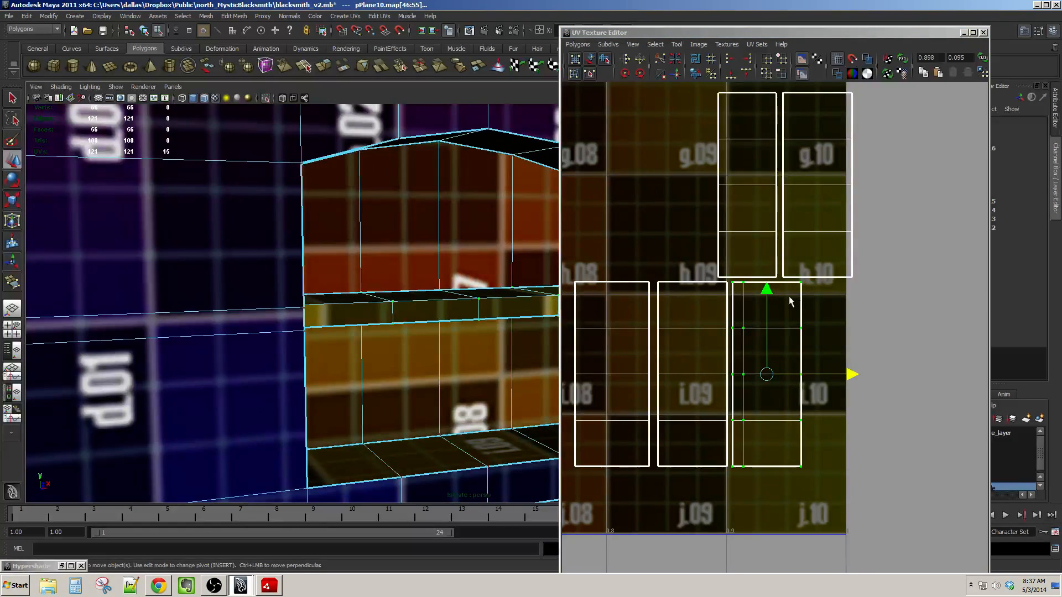
# Select the UV shell with the arched edge and check its spacing from the other small alcove shells.
pyautogui.scroll(-3, 791, 299)
pyautogui.keyDown('alt'); pyautogui.moveTo(791, 299); pyautogui.dragTo(831, 326, button='middle'); pyautogui.keyUp('alt')
pyautogui.scroll(-2, 802, 320)
pyautogui.scroll(3, 815, 346)
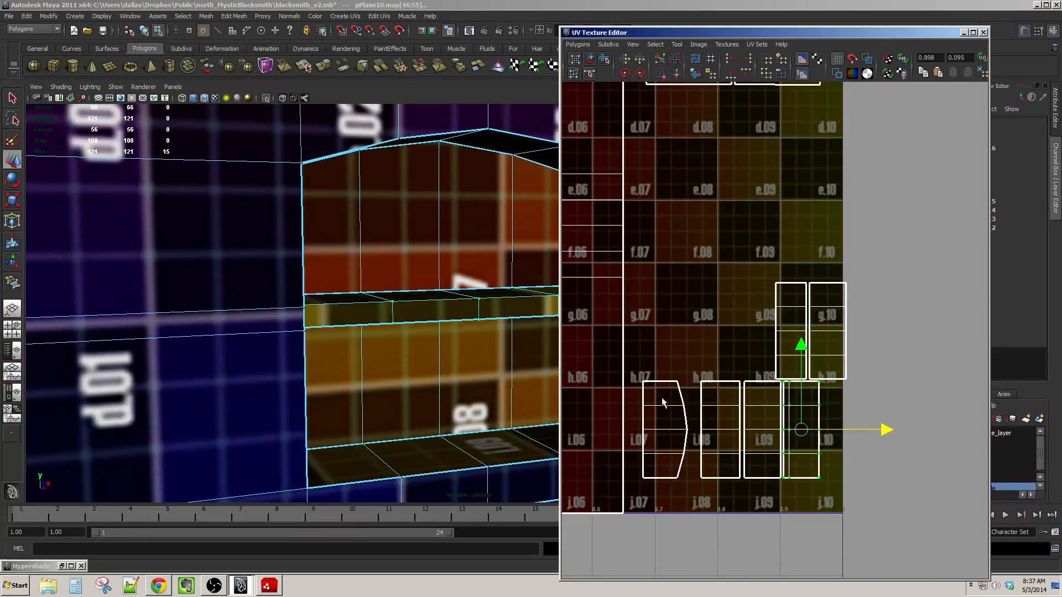
pyautogui.click(677, 382)
pyautogui.scroll(2, 721, 401)
pyautogui.keyDown('ctrl'); pyautogui.moveTo(684, 381); pyautogui.dragTo(696, 401, button='right'); pyautogui.keyUp('ctrl')
pyautogui.click(658, 388)
pyautogui.keyDown('alt'); pyautogui.moveTo(700, 403); pyautogui.dragTo(692, 359, button='middle'); pyautogui.keyUp('alt')
pyautogui.scroll(1, 705, 383)
pyautogui.scroll(-1, 705, 382)
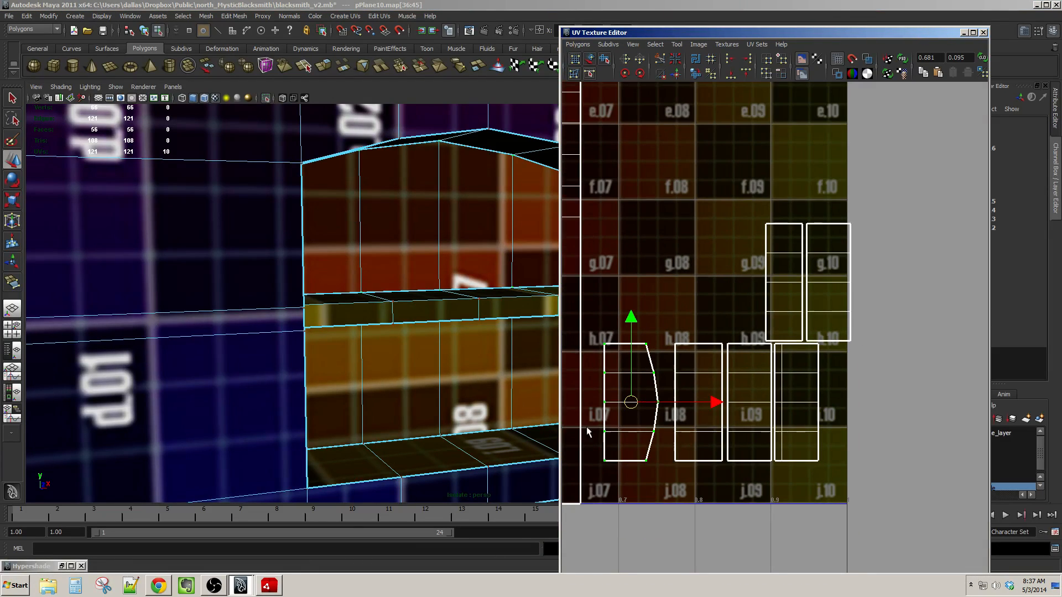
pyautogui.click(141, 169)
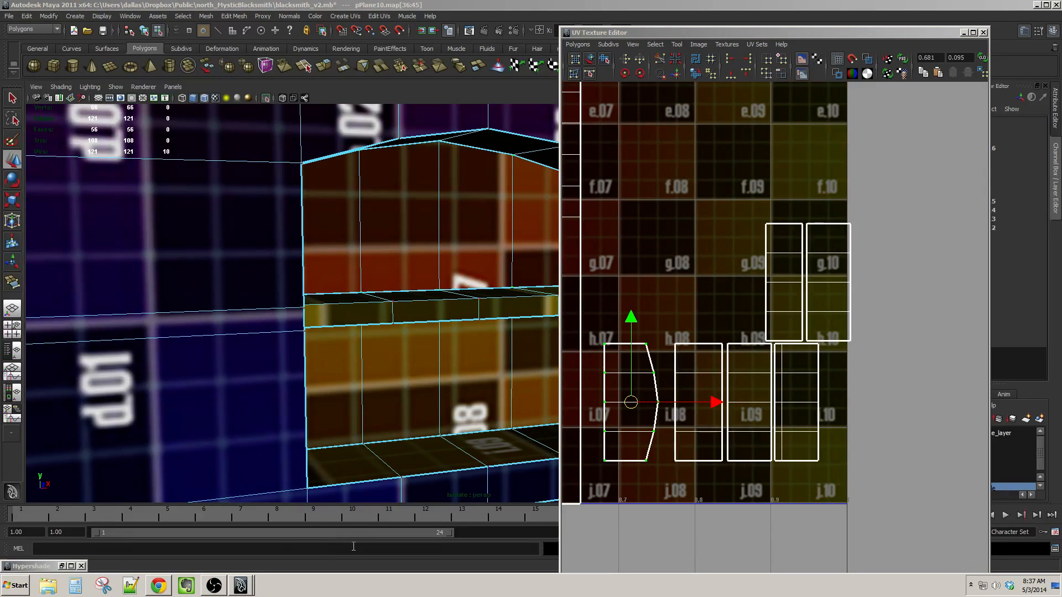
pyautogui.click(19, 585)
pyautogui.click(271, 586)
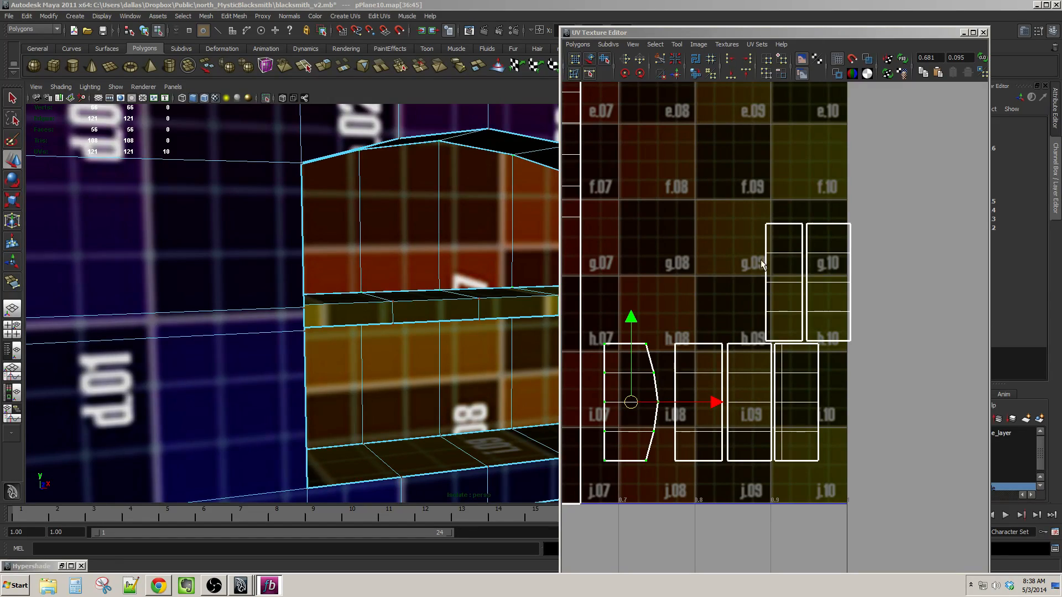
# Select the two stacked alcove shells overhanging the tile and shift them in negative U until they fit inside it.
pyautogui.scroll(3, 762, 264)
pyautogui.keyDown('alt'); pyautogui.moveTo(453, 310); pyautogui.dragTo(440, 268); pyautogui.keyUp('alt')
pyautogui.keyDown('alt'); pyautogui.moveTo(771, 343); pyautogui.dragTo(768, 363, button='middle'); pyautogui.keyUp('alt')
pyautogui.scroll(-3, 768, 363)
pyautogui.keyDown('alt'); pyautogui.moveTo(492, 293); pyautogui.dragTo(476, 308); pyautogui.keyUp('alt')
pyautogui.keyDown('alt'); pyautogui.moveTo(758, 264); pyautogui.dragTo(769, 344, button='middle'); pyautogui.keyUp('alt')
pyautogui.keyDown('alt'); pyautogui.moveTo(769, 344); pyautogui.dragTo(825, 348, button='right'); pyautogui.keyUp('alt')
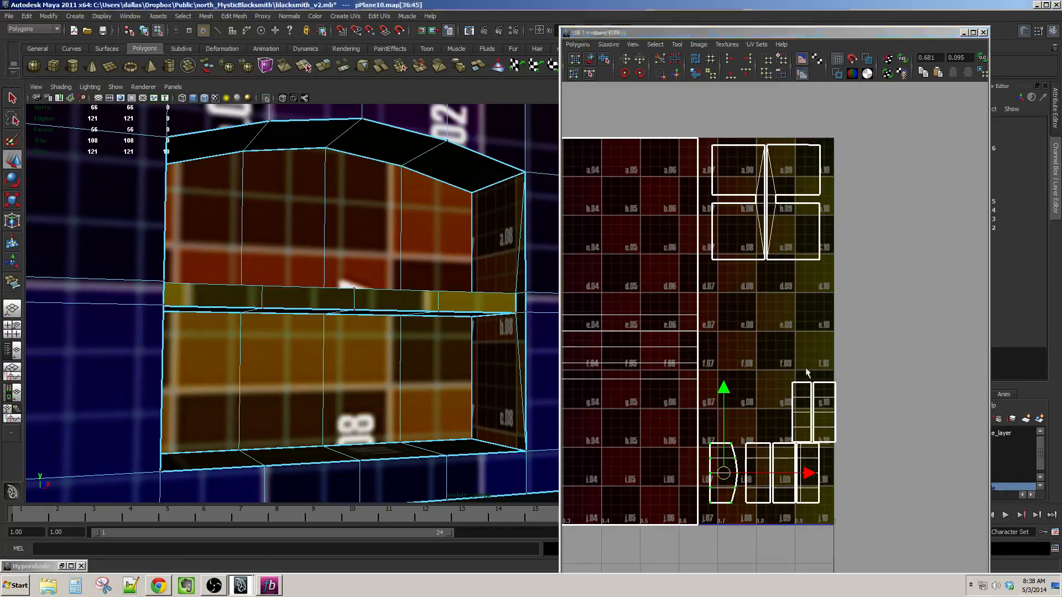
pyautogui.moveTo(807, 370); pyautogui.dragTo(842, 385)
pyautogui.keyDown('ctrl'); pyautogui.moveTo(841, 379); pyautogui.dragTo(829, 411, button='right'); pyautogui.keyUp('ctrl')
pyautogui.keyDown('alt'); pyautogui.moveTo(828, 410); pyautogui.dragTo(828, 398, button='middle'); pyautogui.keyUp('alt')
pyautogui.moveTo(815, 402); pyautogui.dragTo(788, 401)
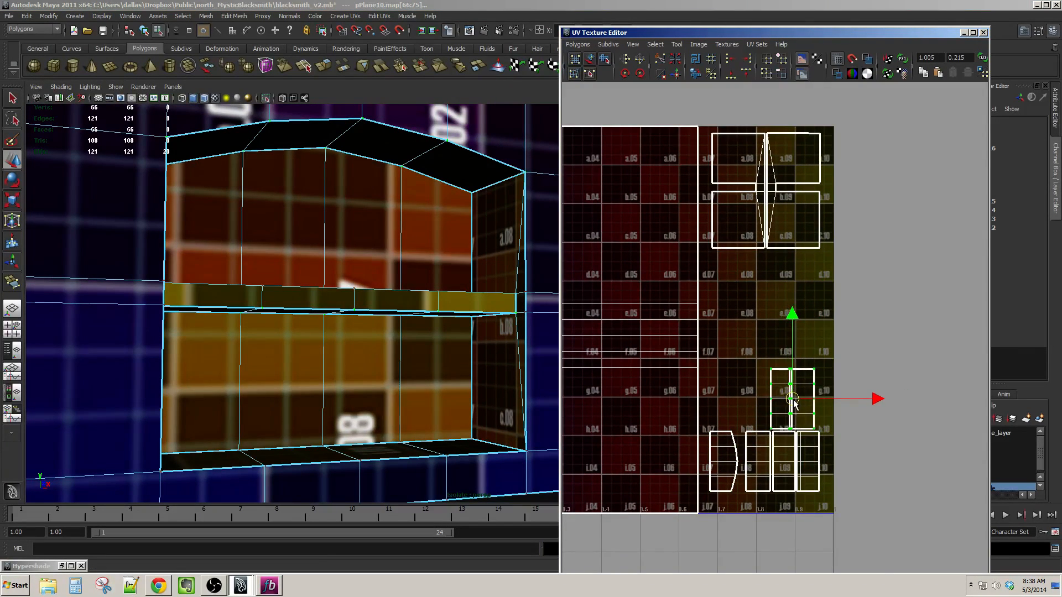
# Review the full UV layout and the checker pattern across the entire back wall.
pyautogui.keyDown('alt'); pyautogui.moveTo(678, 387); pyautogui.dragTo(810, 377, button='middle'); pyautogui.keyUp('alt')
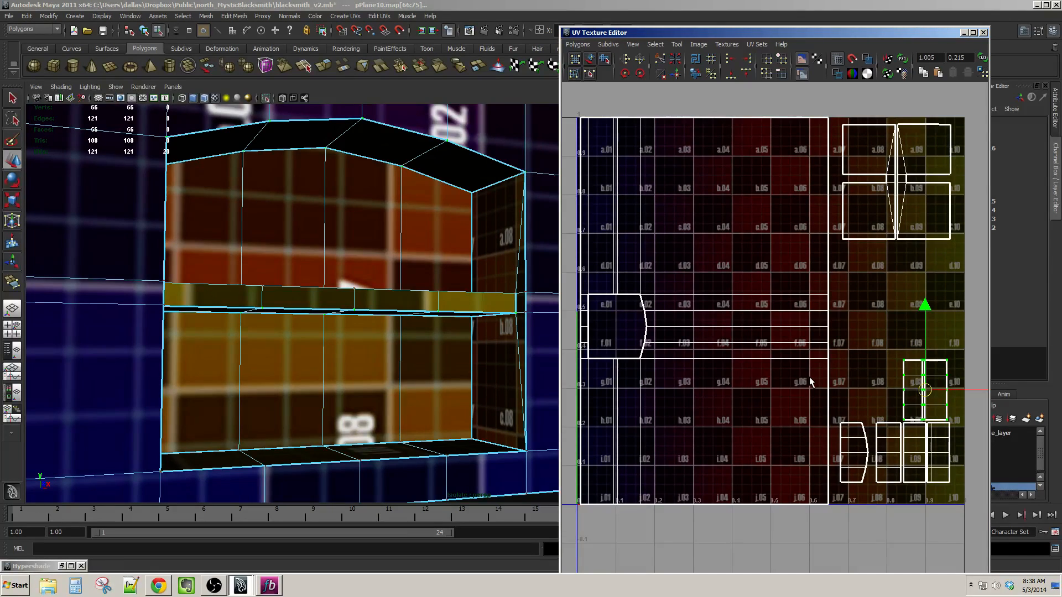
pyautogui.keyDown('alt'); pyautogui.moveTo(216, 324); pyautogui.dragTo(376, 341, button='middle'); pyautogui.keyUp('alt')
pyautogui.keyDown('alt'); pyautogui.moveTo(376, 340); pyautogui.dragTo(320, 286, button='right'); pyautogui.keyUp('alt')
pyautogui.keyDown('alt'); pyautogui.moveTo(319, 286); pyautogui.dragTo(334, 426, button='middle'); pyautogui.keyUp('alt')
pyautogui.keyDown('alt'); pyautogui.moveTo(334, 426); pyautogui.dragTo(297, 338, button='right'); pyautogui.keyUp('alt')
pyautogui.keyDown('alt'); pyautogui.moveTo(297, 338); pyautogui.dragTo(391, 339, button='middle'); pyautogui.keyUp('alt')
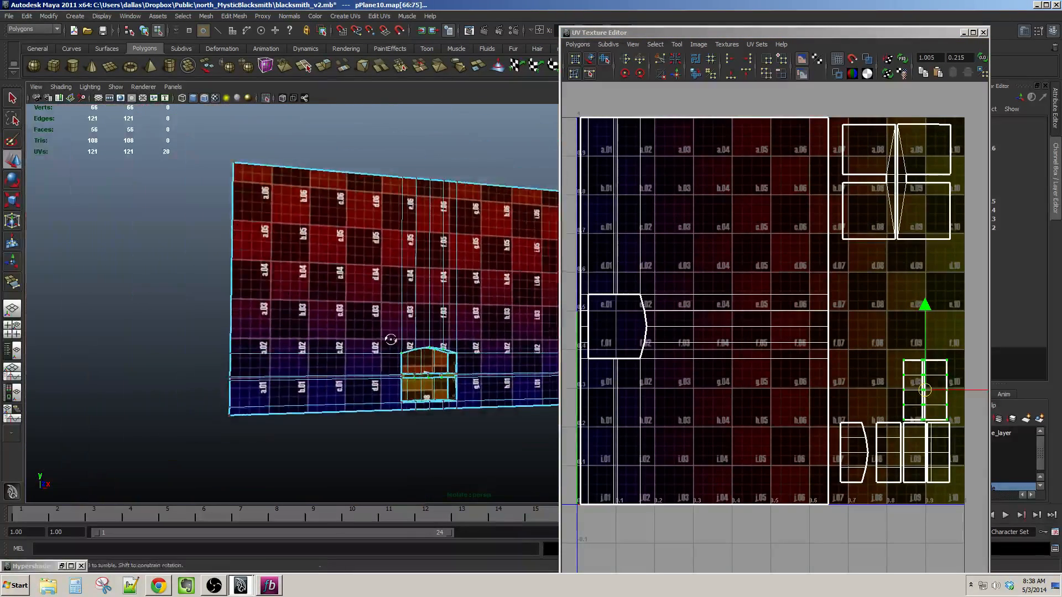
pyautogui.keyDown('alt'); pyautogui.moveTo(391, 339); pyautogui.dragTo(413, 333); pyautogui.keyUp('alt')
pyautogui.keyDown('alt'); pyautogui.moveTo(414, 334); pyautogui.dragTo(352, 357, button='middle'); pyautogui.keyUp('alt')
pyautogui.moveTo(351, 357)
pyautogui.keyDown('alt'); pyautogui.mouseDown()
pyautogui.moveTo(339, 353)
pyautogui.moveTo(347, 356)
pyautogui.mouseUp(); pyautogui.keyUp('alt')
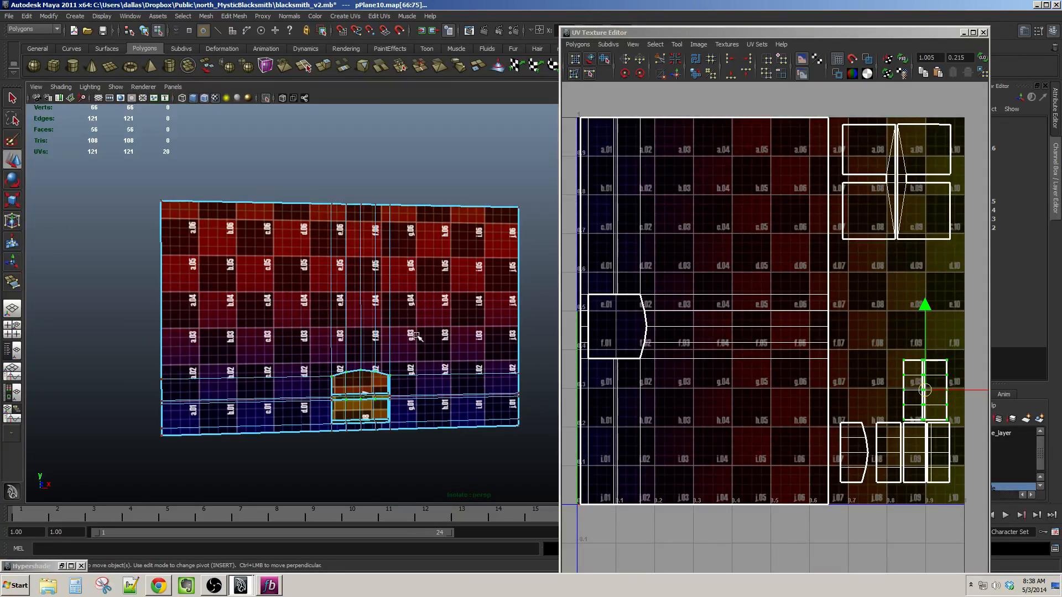
# Compare the alcove's checker size with the adjacent wall up close, and inspect the small UV shells' placement.
pyautogui.keyDown('alt'); pyautogui.moveTo(424, 373); pyautogui.dragTo(488, 373, button='right'); pyautogui.keyUp('alt')
pyautogui.keyDown('alt'); pyautogui.moveTo(488, 373); pyautogui.dragTo(424, 369, button='middle'); pyautogui.keyUp('alt')
pyautogui.keyDown('alt'); pyautogui.moveTo(424, 369); pyautogui.dragTo(479, 352, button='right'); pyautogui.keyUp('alt')
pyautogui.keyDown('alt'); pyautogui.moveTo(479, 353); pyautogui.dragTo(454, 327, button='middle'); pyautogui.keyUp('alt')
pyautogui.keyDown('alt'); pyautogui.moveTo(365, 342); pyautogui.dragTo(388, 374, button='middle'); pyautogui.keyUp('alt')
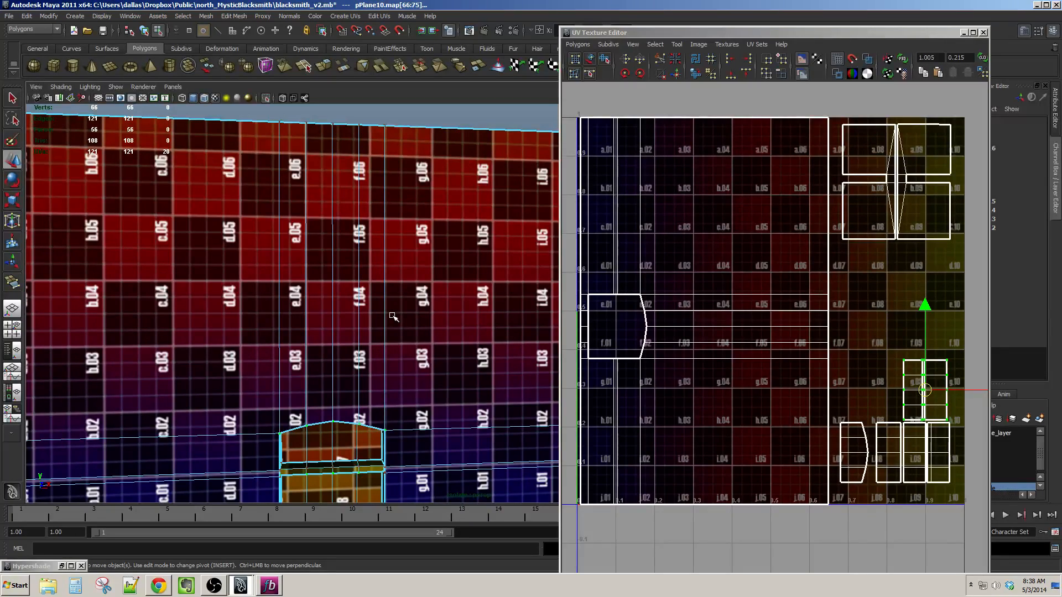
pyautogui.keyDown('alt'); pyautogui.moveTo(875, 392); pyautogui.dragTo(818, 453, button='middle'); pyautogui.keyUp('alt')
pyautogui.scroll(1, 796, 370)
pyautogui.scroll(1, 826, 332)
pyautogui.keyDown('alt'); pyautogui.moveTo(816, 397); pyautogui.dragTo(802, 297, button='middle'); pyautogui.keyUp('alt')
pyautogui.scroll(-2, 818, 447)
pyautogui.keyDown('alt'); pyautogui.moveTo(398, 459); pyautogui.dragTo(407, 377, button='middle'); pyautogui.keyUp('alt')
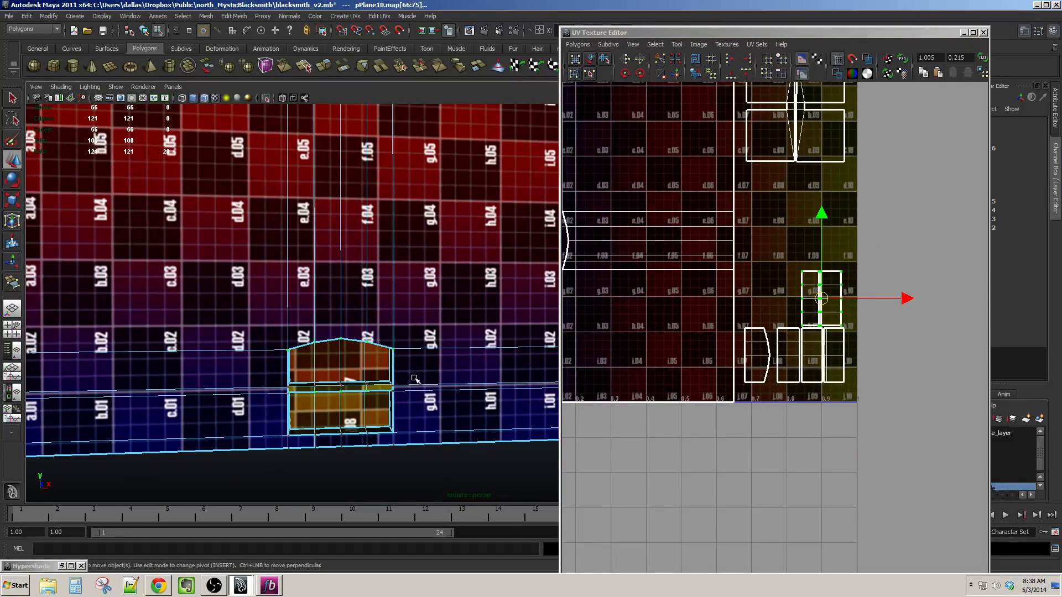
# Compare the checker size in the shelf alcove with the surrounding back wall, and review the full UV layout.
pyautogui.keyDown('alt'); pyautogui.moveTo(414, 379); pyautogui.dragTo(426, 401, button='right'); pyautogui.keyUp('alt')
pyautogui.scroll(-2, 798, 318)
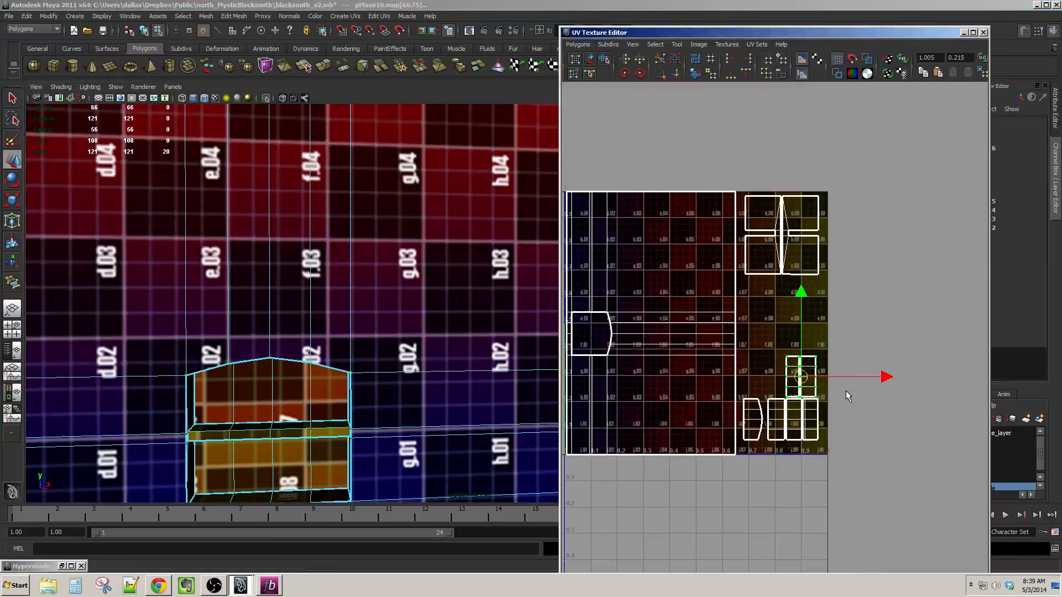
pyautogui.keyDown('alt'); pyautogui.moveTo(845, 390); pyautogui.dragTo(886, 368, button='middle'); pyautogui.keyUp('alt')
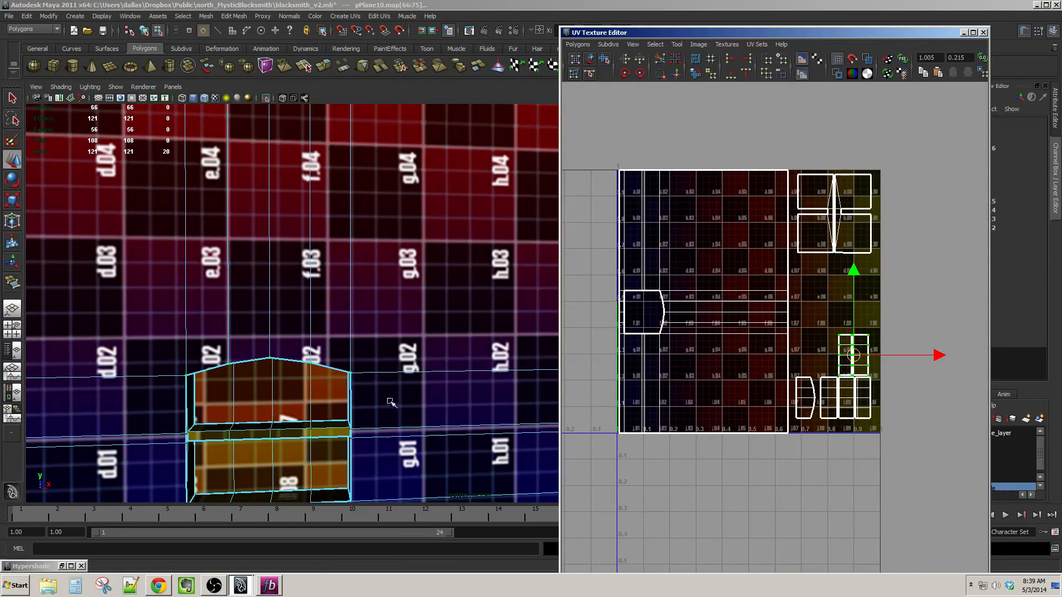
pyautogui.scroll(-2, 391, 402)
pyautogui.scroll(-1, 383, 309)
pyautogui.keyDown('alt'); pyautogui.moveTo(382, 309); pyautogui.dragTo(393, 349, button='middle'); pyautogui.keyUp('alt')
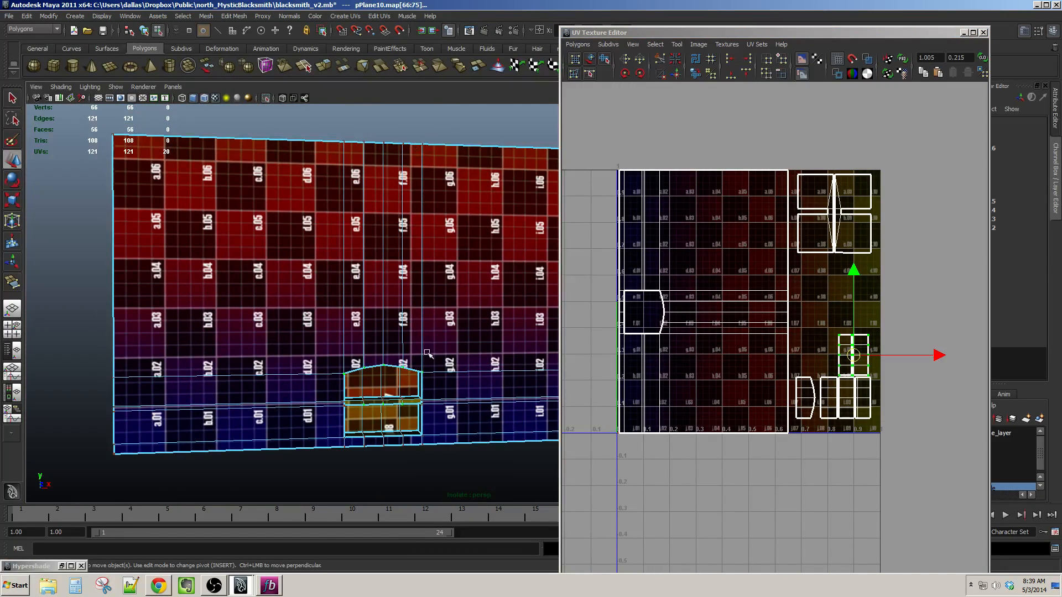
pyautogui.scroll(-3, 354, 447)
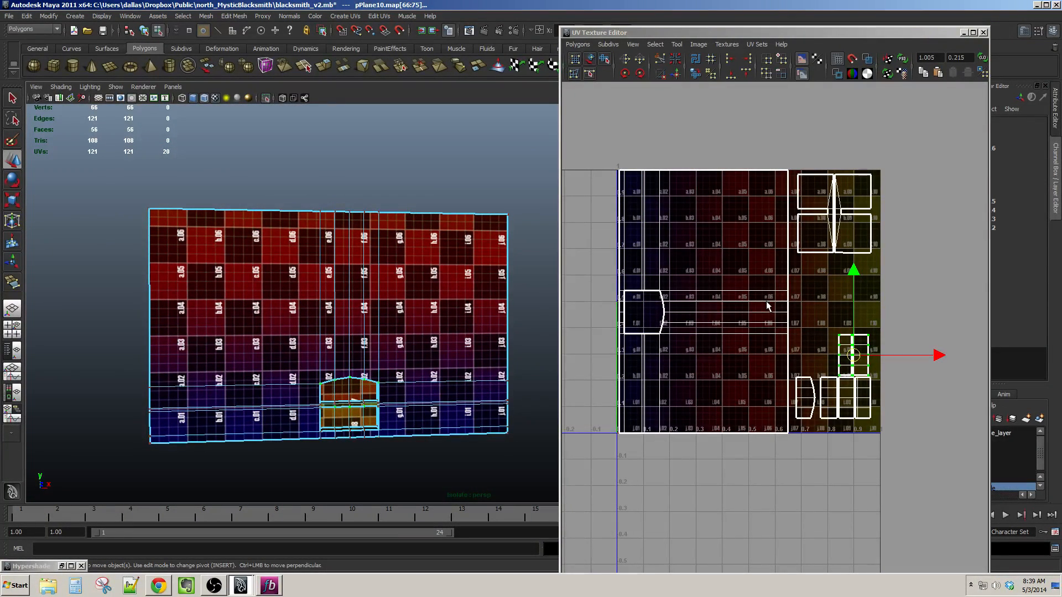
# Move the arched alcove UV shell up beside the two stacked shells so it completes the upper row of three.
pyautogui.scroll(4, 783, 291)
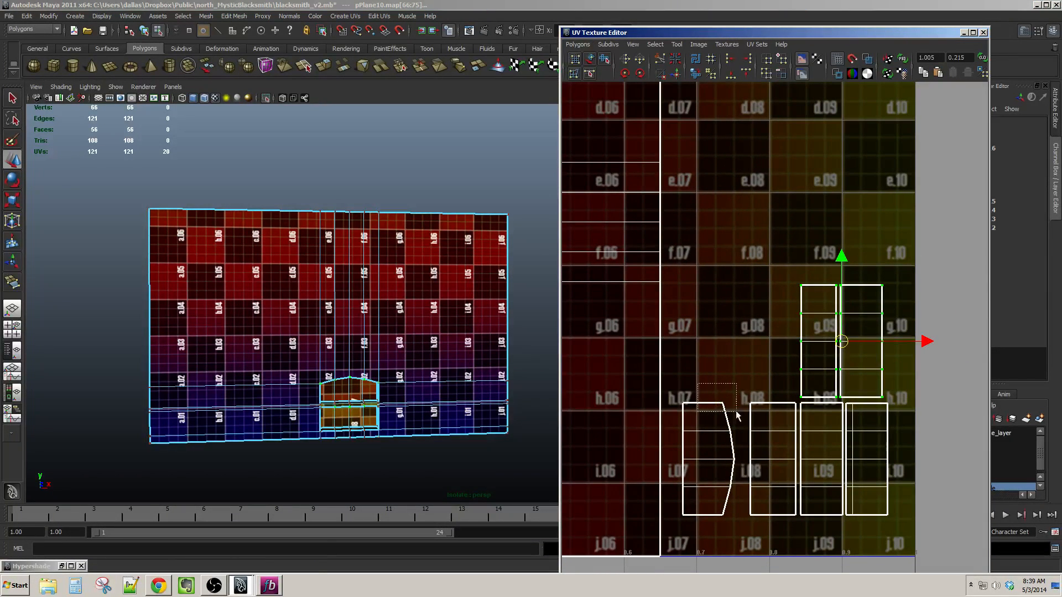
pyautogui.moveTo(736, 414); pyautogui.dragTo(738, 415)
pyautogui.keyDown('alt'); pyautogui.moveTo(754, 376); pyautogui.dragTo(749, 392, button='middle'); pyautogui.keyUp('alt')
pyautogui.moveTo(699, 475); pyautogui.dragTo(764, 358)
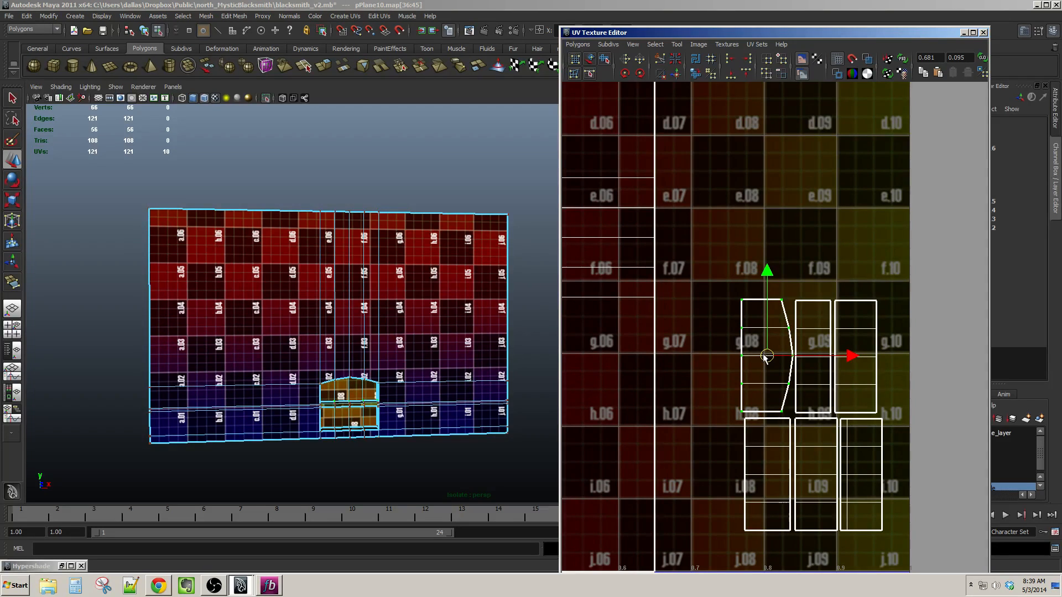
# Select the lower row of three alcove shells and shift it in U to line up beneath the upper row.
pyautogui.keyDown('alt'); pyautogui.moveTo(829, 418); pyautogui.dragTo(811, 417, button='middle'); pyautogui.keyUp('alt')
pyautogui.moveTo(740, 506); pyautogui.dragTo(868, 537)
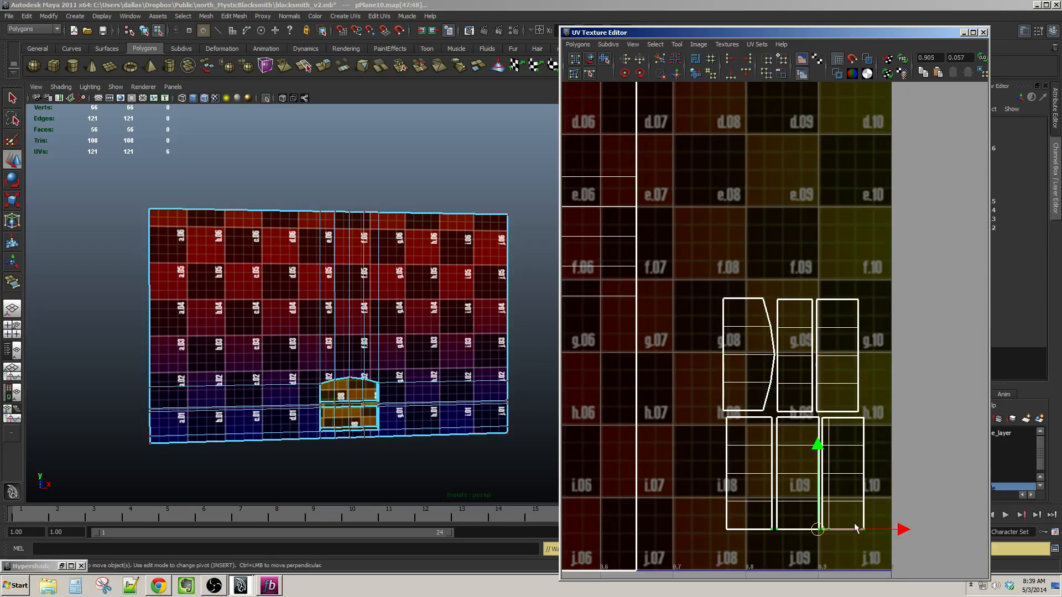
pyautogui.keyDown('ctrl'); pyautogui.moveTo(856, 526); pyautogui.dragTo(873, 492, button='right'); pyautogui.keyUp('ctrl')
pyautogui.keyDown('alt'); pyautogui.moveTo(875, 489); pyautogui.dragTo(864, 459, button='middle'); pyautogui.keyUp('alt')
pyautogui.moveTo(869, 453); pyautogui.dragTo(866, 452)
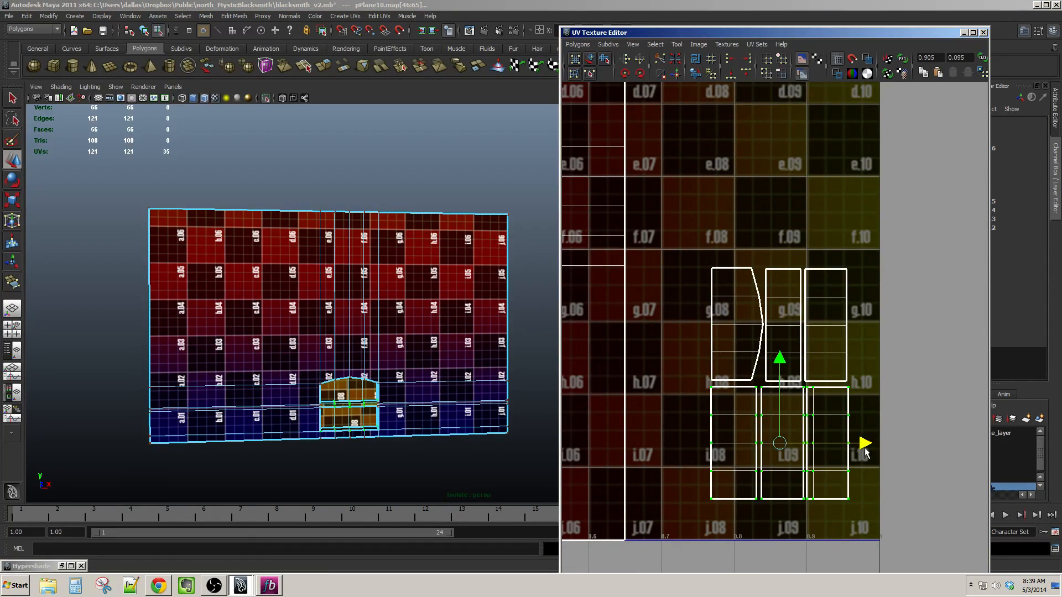
# Select all six small alcove shells and move them up in V to just below the four large side shells.
pyautogui.scroll(-3, 834, 432)
pyautogui.keyDown('alt'); pyautogui.moveTo(782, 367); pyautogui.dragTo(777, 387, button='middle'); pyautogui.keyUp('alt')
pyautogui.moveTo(710, 300); pyautogui.dragTo(826, 428)
pyautogui.keyDown('ctrl'); pyautogui.moveTo(811, 365); pyautogui.dragTo(823, 334, button='right'); pyautogui.keyUp('ctrl')
pyautogui.keyDown('alt'); pyautogui.moveTo(806, 368); pyautogui.dragTo(803, 432, button='middle'); pyautogui.keyUp('alt')
pyautogui.press('r')
pyautogui.press('w')
pyautogui.moveTo(764, 454); pyautogui.dragTo(770, 334)
# Select the four large alcove side shells and shift them in positive U toward the outer edge of the tile.
pyautogui.scroll(-2, 778, 326)
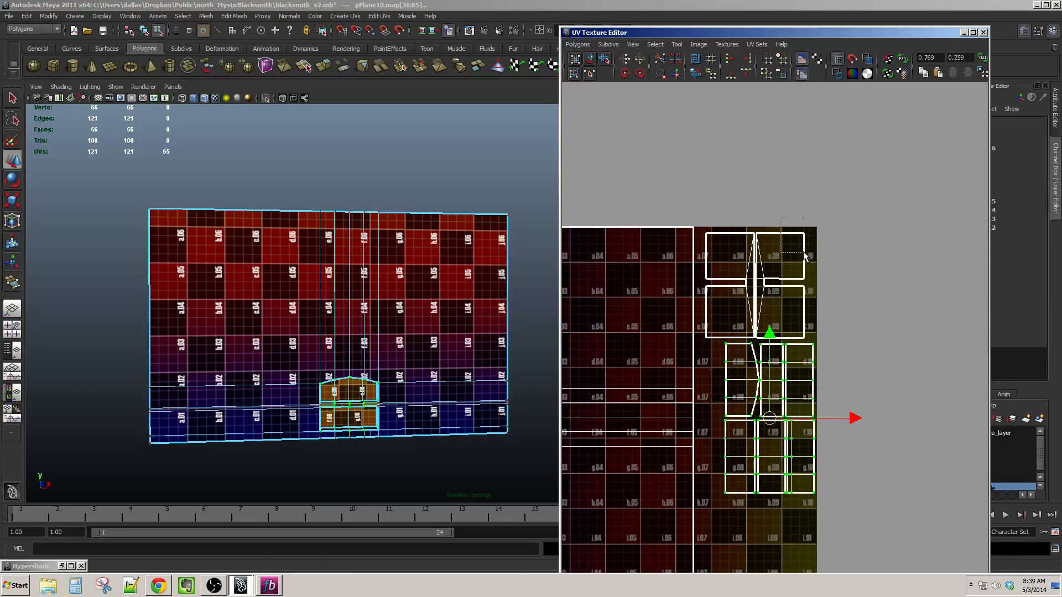
pyautogui.click(804, 235)
pyautogui.keyDown('shift'); pyautogui.moveTo(732, 208); pyautogui.dragTo(780, 255); pyautogui.keyUp('shift')
pyautogui.keyDown('ctrl'); pyautogui.moveTo(805, 239); pyautogui.dragTo(805, 267, button='right'); pyautogui.keyUp('ctrl')
pyautogui.keyDown('alt'); pyautogui.moveTo(806, 267); pyautogui.dragTo(804, 241, button='middle'); pyautogui.keyUp('alt')
pyautogui.scroll(-1, 804, 240)
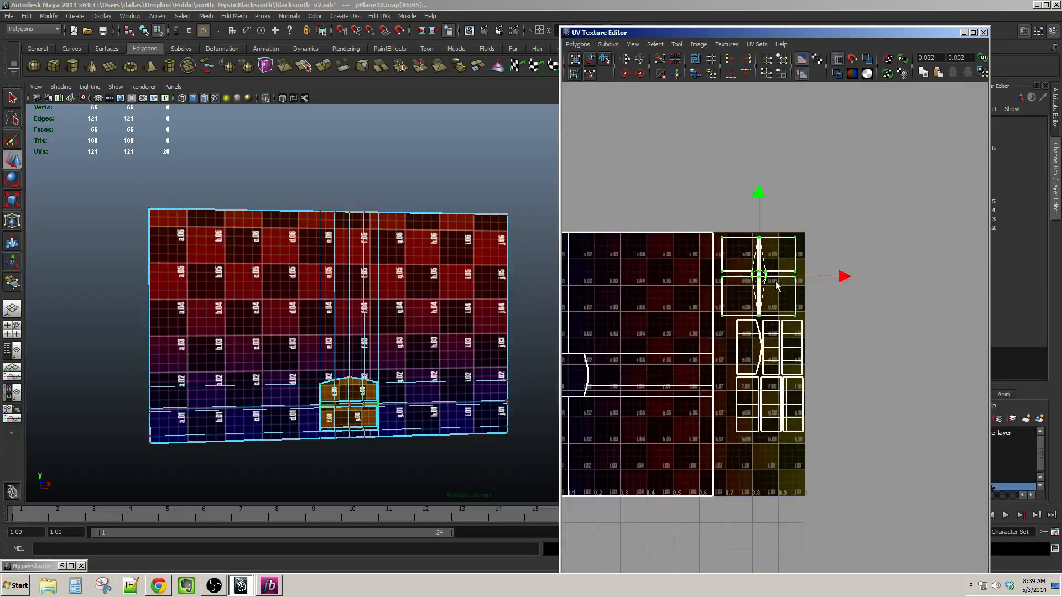
pyautogui.scroll(3, 796, 238)
pyautogui.moveTo(743, 224); pyautogui.dragTo(765, 228)
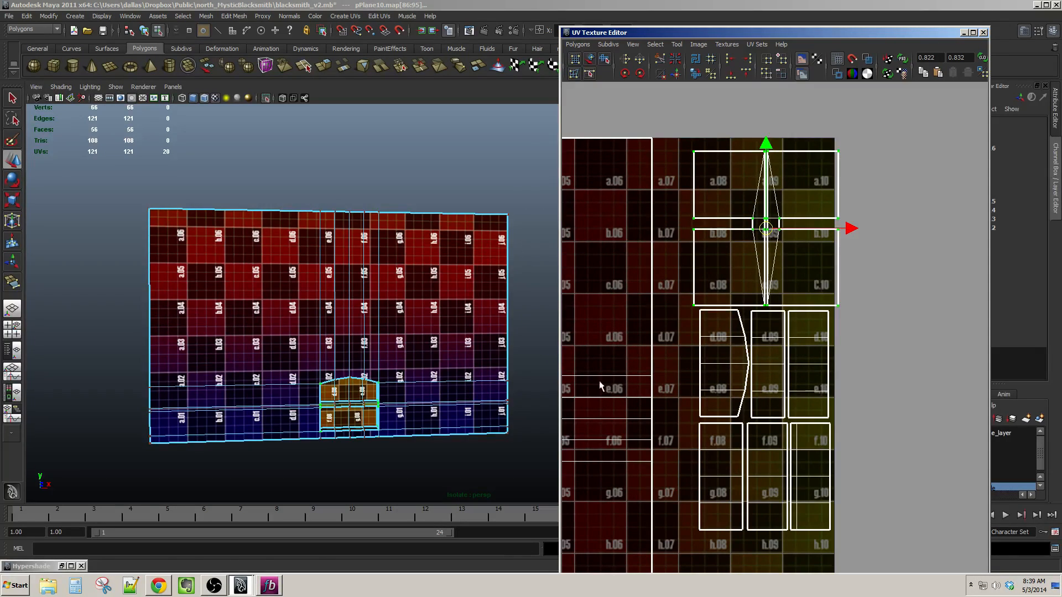
# Select the six alcove shells and scale them down uniformly to bring their checker size closer to the surrounding wall's.
pyautogui.scroll(4, 438, 376)
pyautogui.keyDown('alt'); pyautogui.moveTo(429, 366); pyautogui.dragTo(465, 375, button='middle'); pyautogui.keyUp('alt')
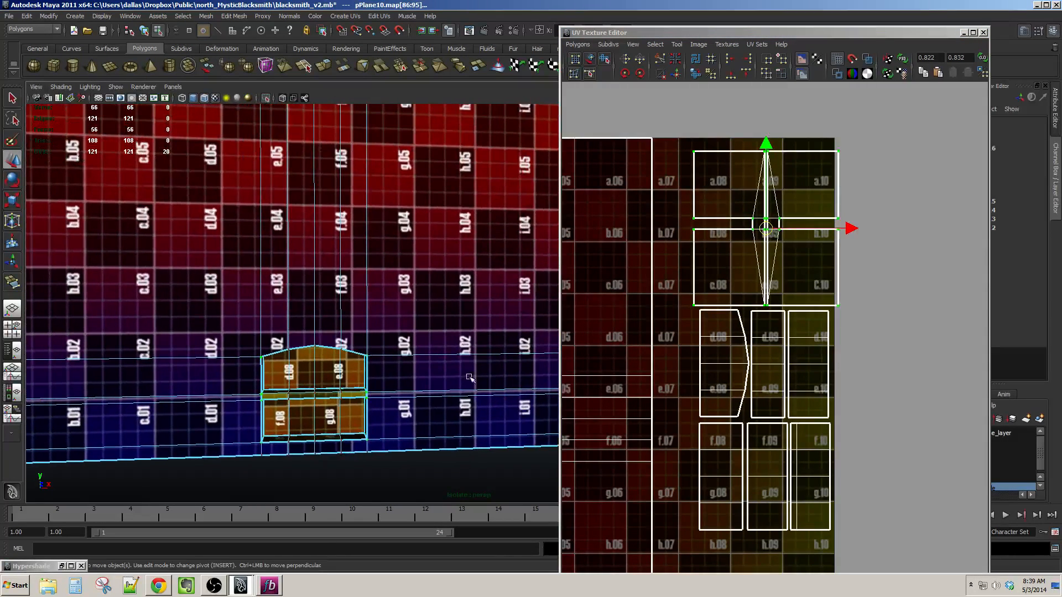
pyautogui.keyDown('alt'); pyautogui.moveTo(842, 185); pyautogui.dragTo(840, 206, button='middle'); pyautogui.keyUp('alt')
pyautogui.moveTo(680, 372); pyautogui.dragTo(832, 534)
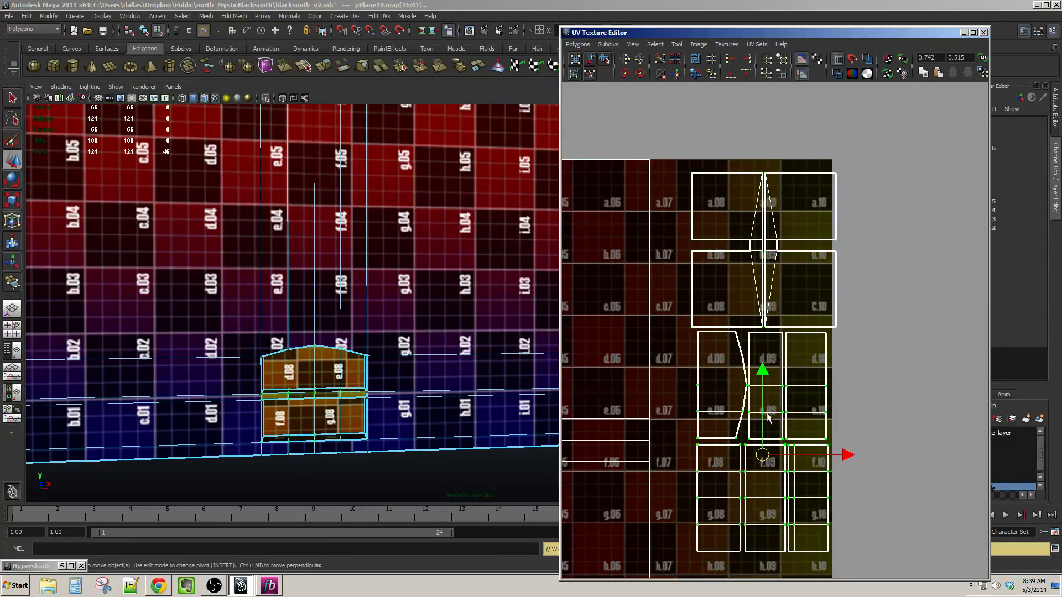
pyautogui.scroll(1, 813, 386)
pyautogui.scroll(1, 782, 412)
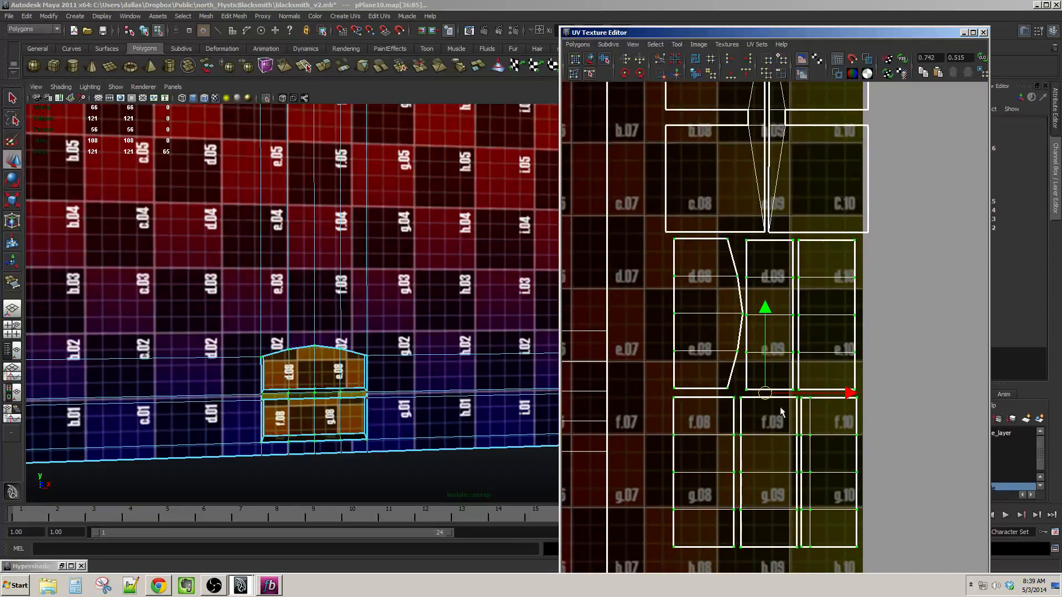
pyautogui.press('r')
pyautogui.moveTo(764, 394); pyautogui.dragTo(744, 398)
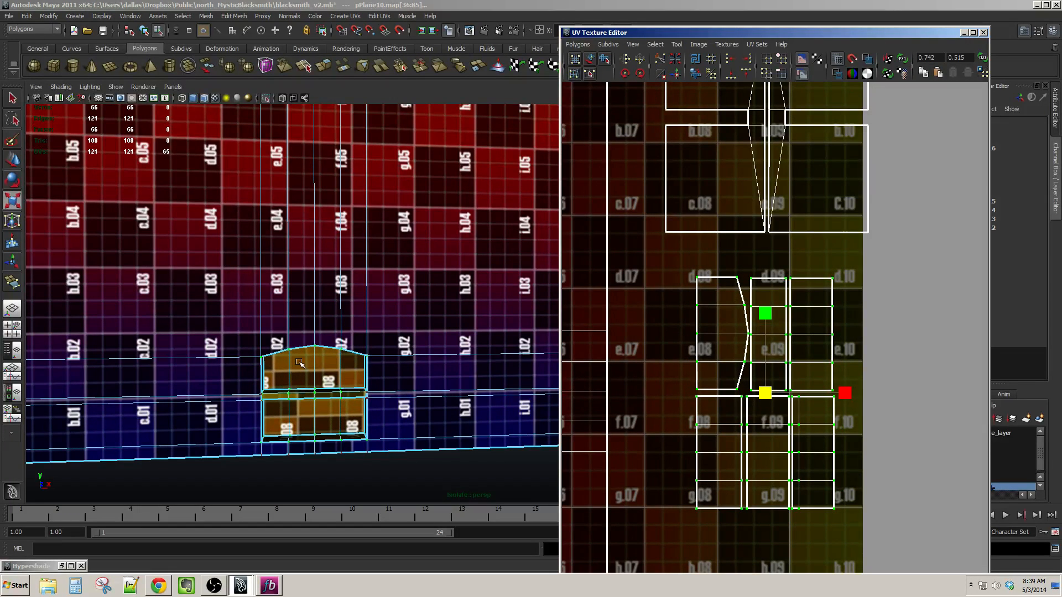
# Move the six scaled alcove shells up against the four large side shells, flush with the tile's outer edge.
pyautogui.press('w')
pyautogui.scroll(-3, 787, 409)
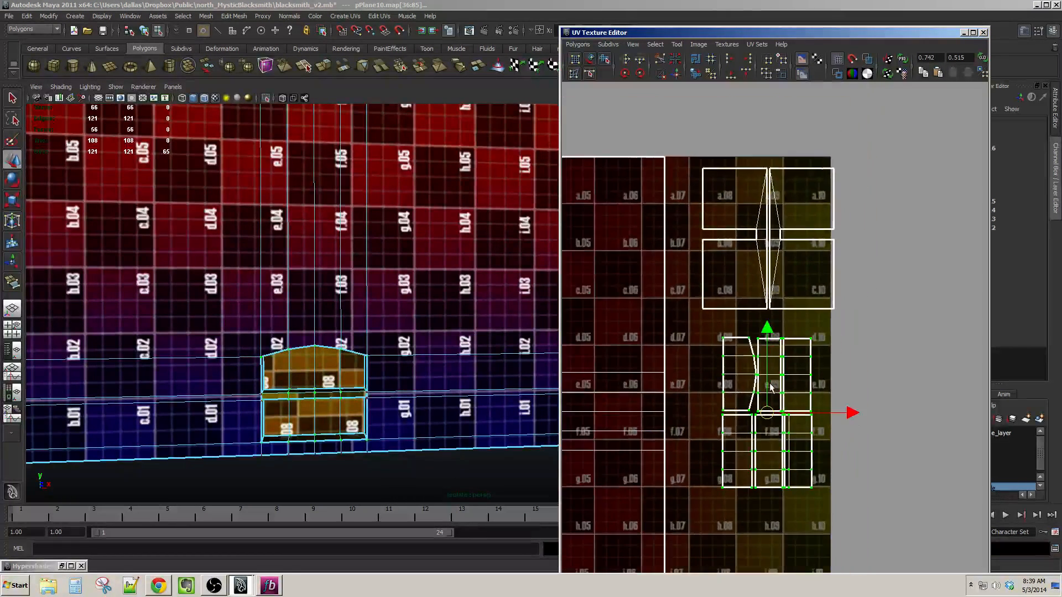
pyautogui.moveTo(775, 402); pyautogui.dragTo(791, 385)
# Select all UVs of the four large alcove side shells.
pyautogui.keyDown('alt'); pyautogui.moveTo(798, 287); pyautogui.dragTo(798, 339, button='middle'); pyautogui.keyUp('alt')
pyautogui.moveTo(723, 211); pyautogui.dragTo(860, 309)
pyautogui.keyDown('ctrl'); pyautogui.moveTo(812, 284); pyautogui.dragTo(813, 273, button='right'); pyautogui.keyUp('ctrl')
pyautogui.keyDown('alt'); pyautogui.moveTo(813, 273); pyautogui.dragTo(818, 313, button='right'); pyautogui.keyUp('alt')
pyautogui.keyDown('alt'); pyautogui.moveTo(818, 312); pyautogui.dragTo(811, 292, button='middle'); pyautogui.keyUp('alt')
# Try to scale the four alcove side shells down slightly.
pyautogui.press('r')
pyautogui.moveTo(772, 270); pyautogui.dragTo(768, 280)
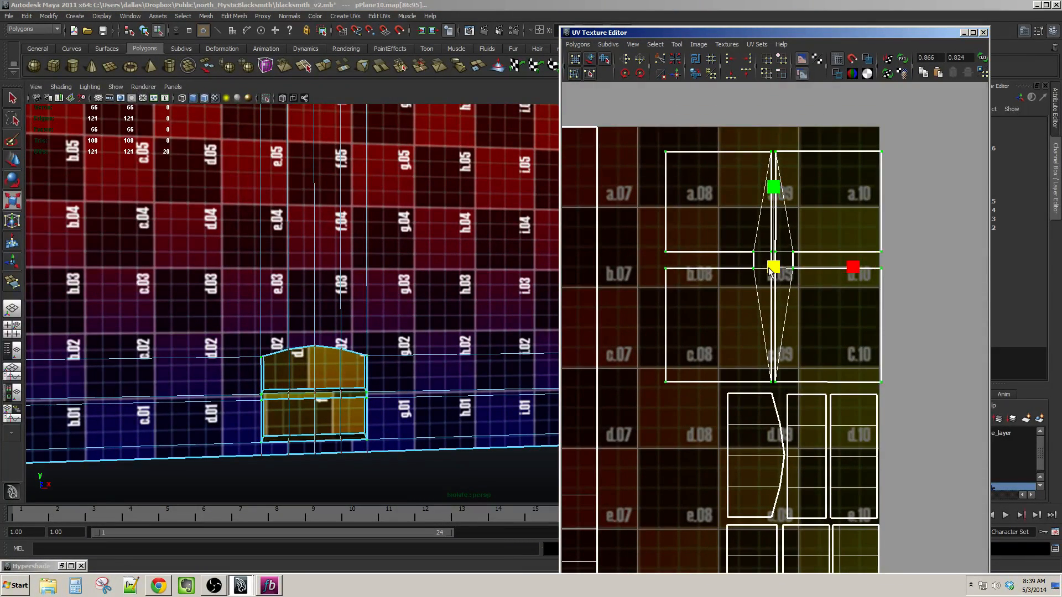
pyautogui.hotkey('ctrl', 'z')
# Scale the four alcove side shells down uniformly to under half their size, matching the checker on the alcove's side to the wall.
pyautogui.scroll(-5, 340, 363)
pyautogui.keyDown('alt'); pyautogui.moveTo(365, 346); pyautogui.dragTo(434, 306); pyautogui.keyUp('alt')
pyautogui.scroll(5, 368, 344)
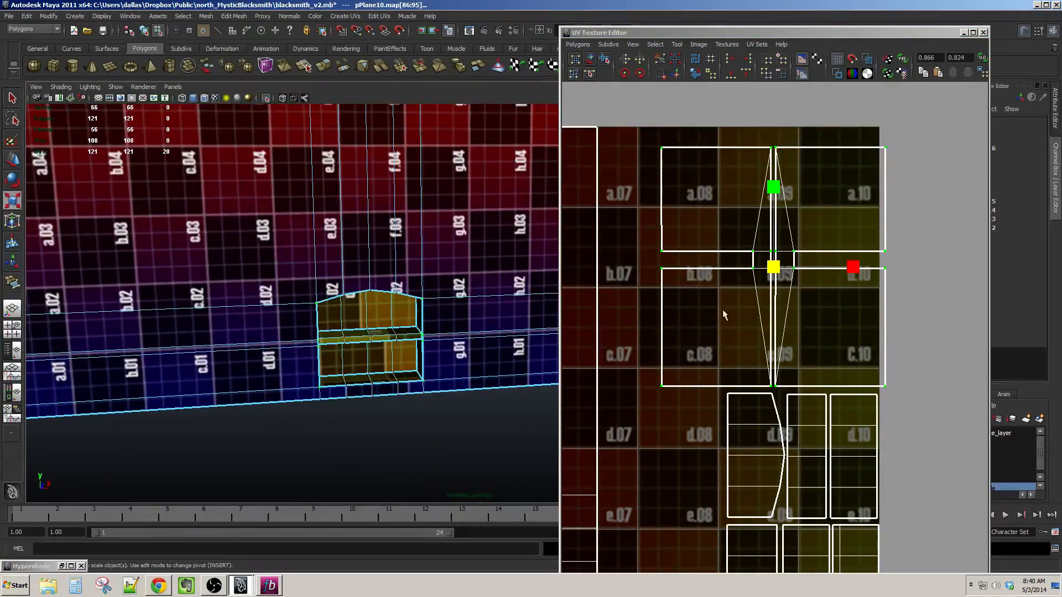
pyautogui.keyDown('alt'); pyautogui.moveTo(648, 342); pyautogui.dragTo(683, 331, button='middle'); pyautogui.keyUp('alt')
pyautogui.scroll(3, 454, 379)
pyautogui.keyDown('alt'); pyautogui.moveTo(456, 382); pyautogui.dragTo(309, 362); pyautogui.keyUp('alt')
pyautogui.scroll(3, 321, 360)
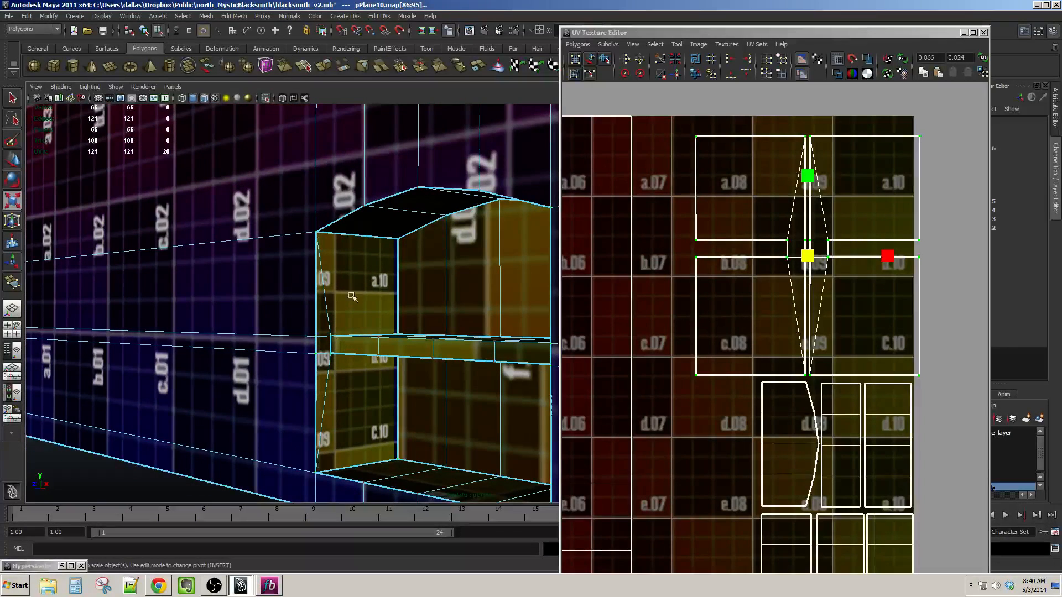
pyautogui.moveTo(836, 237); pyautogui.dragTo(759, 282, button='middle')
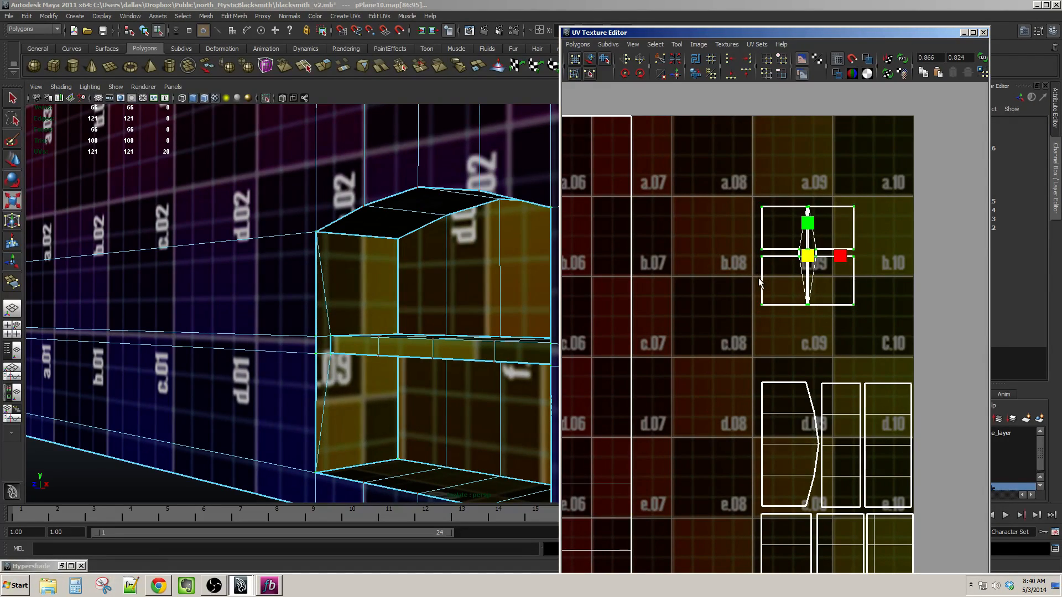
# Move the four alcove side shells directly beneath the lower row of alcove shells at the tile's outer edge.
pyautogui.press('w')
pyautogui.moveTo(808, 175); pyautogui.dragTo(808, 173)
pyautogui.keyDown('alt'); pyautogui.moveTo(811, 275); pyautogui.dragTo(791, 218, button='middle'); pyautogui.keyUp('alt')
pyautogui.moveTo(788, 198); pyautogui.dragTo(845, 277)
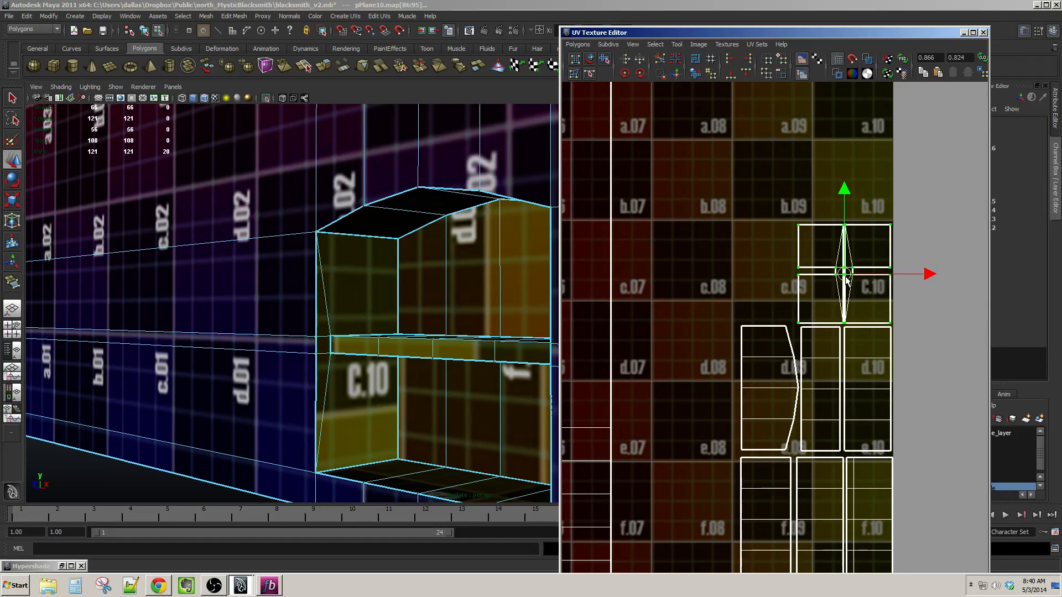
pyautogui.keyDown('alt'); pyautogui.moveTo(844, 277); pyautogui.dragTo(778, 271, button='right'); pyautogui.keyUp('alt')
pyautogui.keyDown('alt'); pyautogui.moveTo(779, 270); pyautogui.dragTo(774, 247, button='middle'); pyautogui.keyUp('alt')
pyautogui.moveTo(803, 278); pyautogui.dragTo(803, 457)
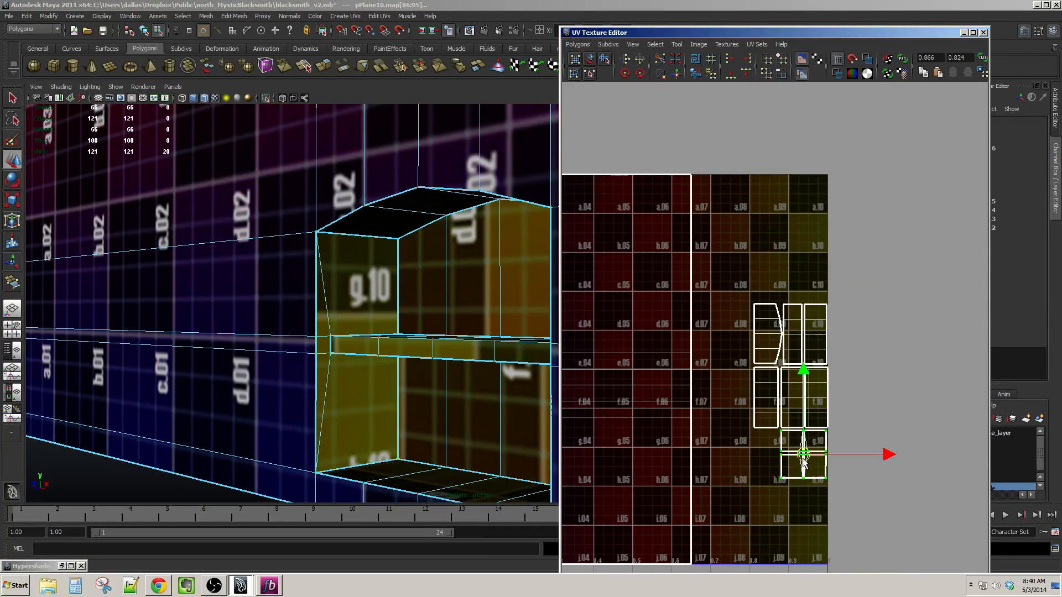
# Select all the alcove shells and move them together to the top of the tile beside the large wall shell, then check the wall.
pyautogui.keyDown('ctrl'); pyautogui.keyDown('shift'); pyautogui.moveTo(869, 457); pyautogui.dragTo(866, 450); pyautogui.keyUp('shift'); pyautogui.keyUp('ctrl')
pyautogui.keyDown('alt'); pyautogui.moveTo(818, 388); pyautogui.dragTo(816, 410, button='middle'); pyautogui.keyUp('alt')
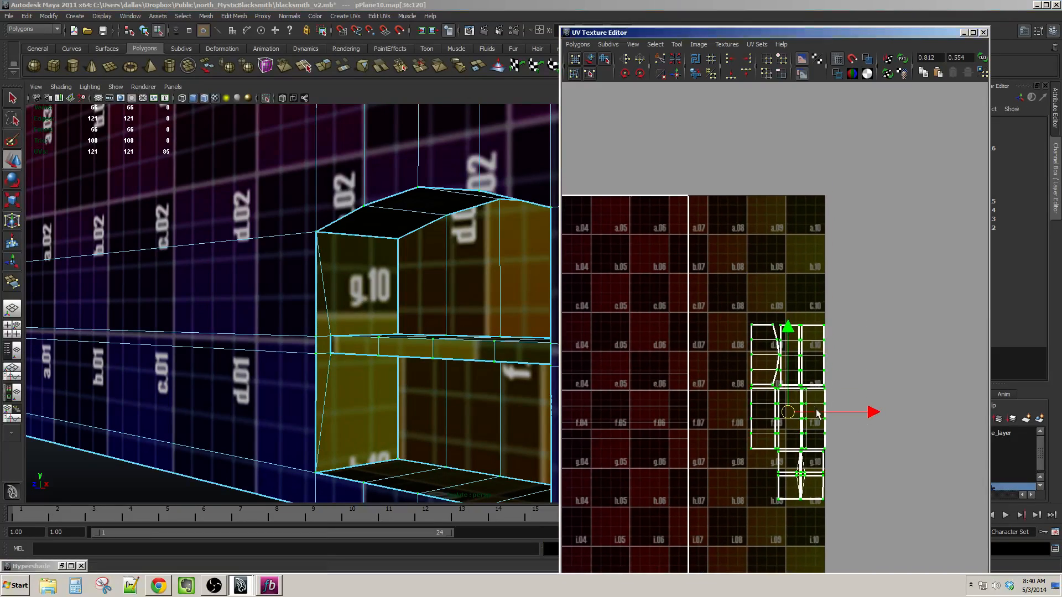
pyautogui.moveTo(795, 412); pyautogui.dragTo(740, 291)
pyautogui.scroll(-5, 271, 301)
pyautogui.keyDown('alt'); pyautogui.moveTo(270, 299); pyautogui.dragTo(352, 296); pyautogui.keyUp('alt')
pyautogui.scroll(-3, 296, 292)
pyautogui.scroll(-2, 352, 297)
pyautogui.keyDown('alt'); pyautogui.moveTo(352, 297); pyautogui.dragTo(383, 315, button='middle'); pyautogui.keyUp('alt')
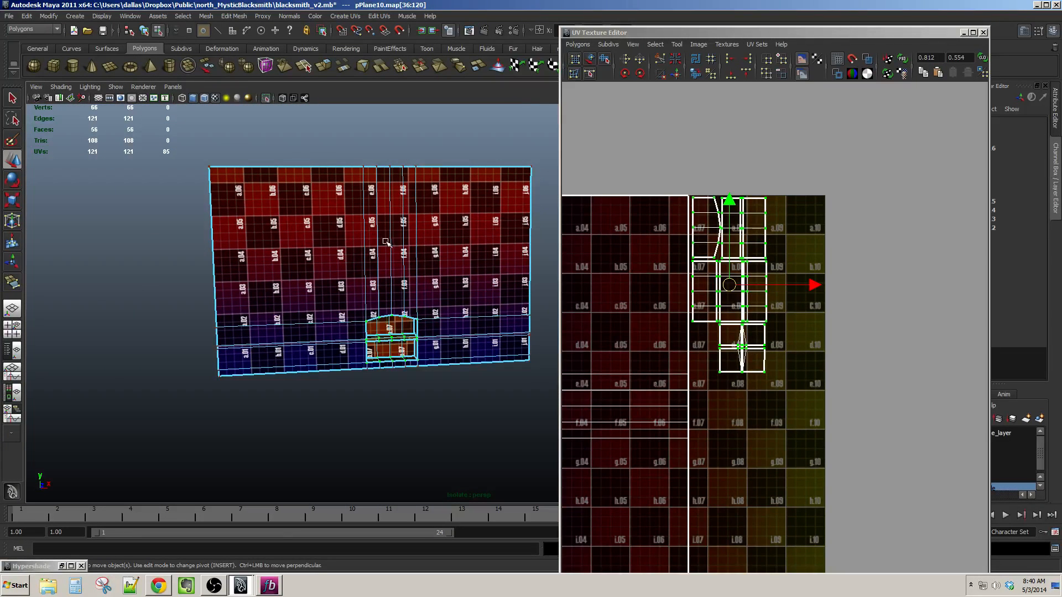
# Select the four alcove side shells and shift them in negative U until they sit next to the large wall shell.
pyautogui.click(412, 276)
pyautogui.keyDown('alt'); pyautogui.moveTo(414, 276); pyautogui.dragTo(430, 213, button='middle'); pyautogui.keyUp('alt')
pyautogui.scroll(-4, 771, 381)
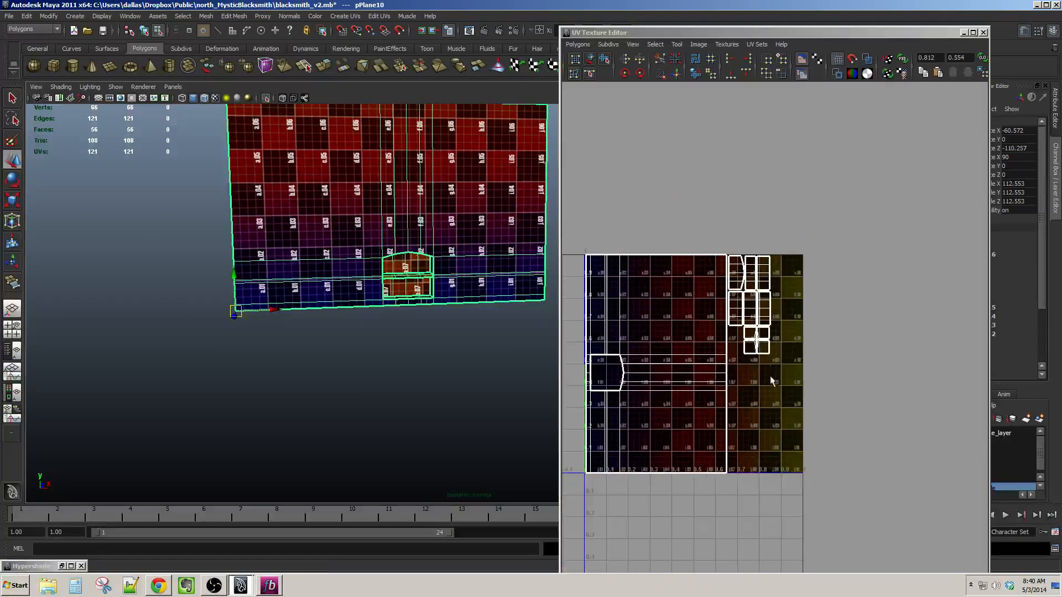
pyautogui.scroll(5, 773, 368)
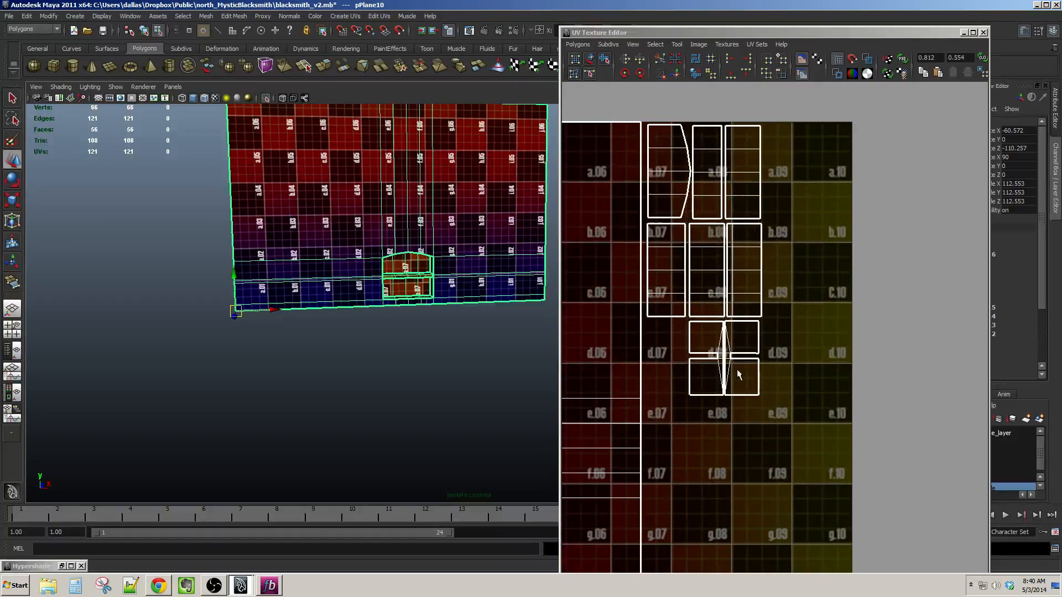
pyautogui.moveTo(695, 338); pyautogui.dragTo(744, 365)
pyautogui.keyDown('ctrl'); pyautogui.moveTo(746, 365); pyautogui.dragTo(768, 363, button='right'); pyautogui.keyUp('ctrl')
pyautogui.keyDown('alt'); pyautogui.moveTo(767, 363); pyautogui.dragTo(789, 346, button='middle'); pyautogui.keyUp('alt')
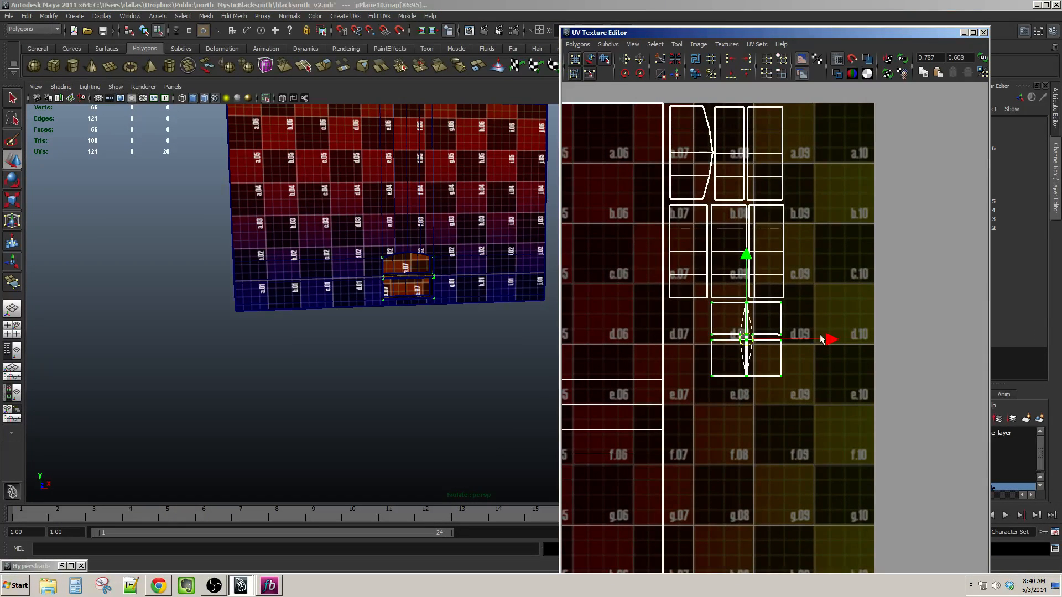
pyautogui.moveTo(821, 340); pyautogui.dragTo(781, 339)
# Select the finished back wall as an object and turn off its isolation to show the whole blacksmith scene.
pyautogui.keyDown('alt'); pyautogui.moveTo(352, 224); pyautogui.dragTo(342, 342, button='middle'); pyautogui.keyUp('alt')
pyautogui.click(405, 322)
pyautogui.scroll(-5, 799, 315)
pyautogui.keyDown('alt'); pyautogui.moveTo(683, 303); pyautogui.dragTo(742, 324, button='middle'); pyautogui.keyUp('alt')
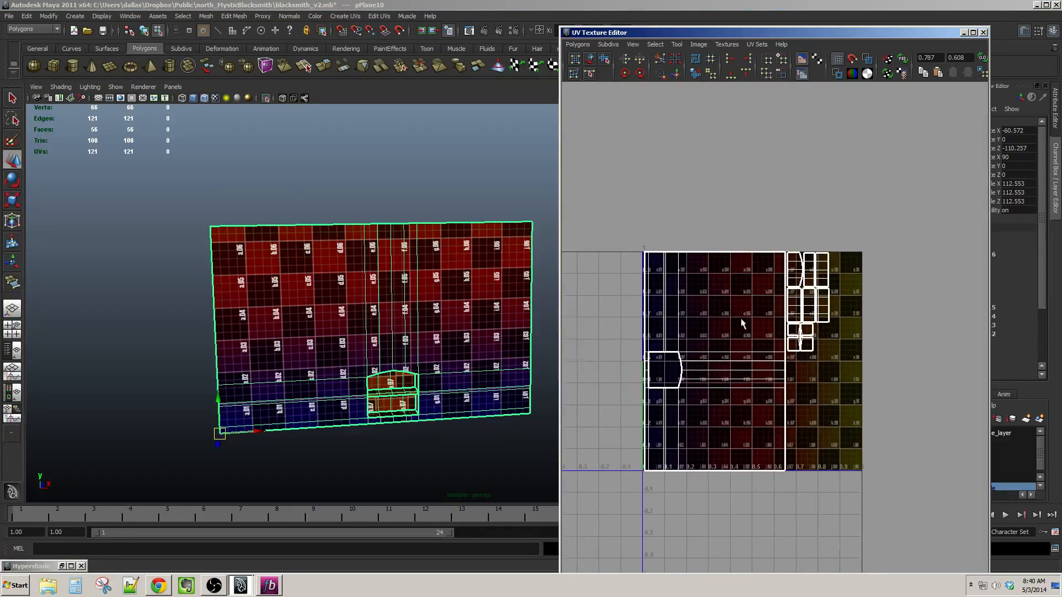
pyautogui.click(113, 89)
pyautogui.moveTo(133, 104)
pyautogui.click(225, 109)
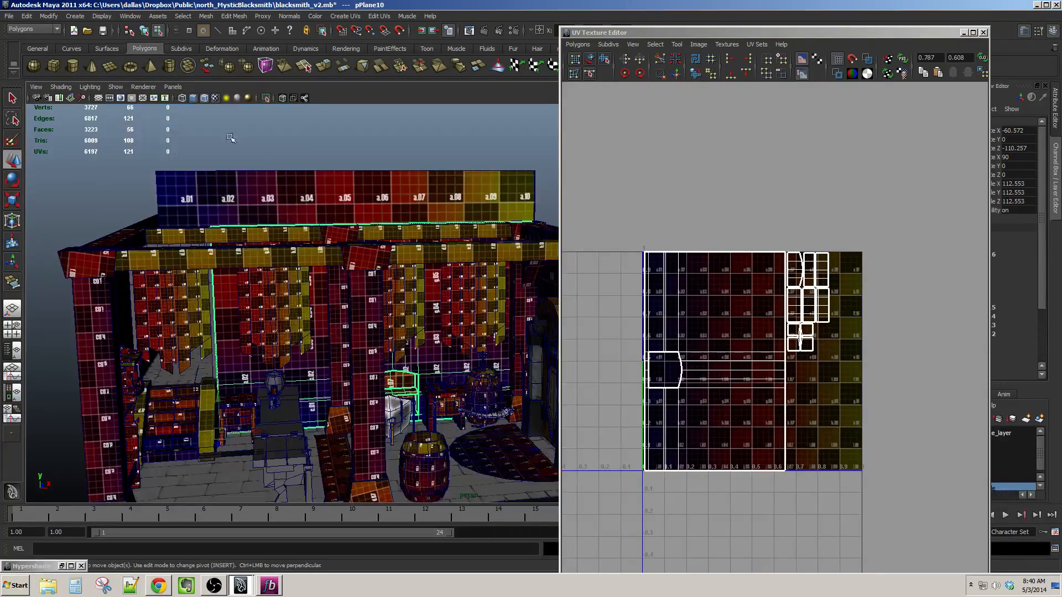
# Look around the counter for untextured props and select the lidded pot on top of it.
pyautogui.scroll(-2, 406, 334)
pyautogui.scroll(3, 377, 312)
pyautogui.keyDown('alt'); pyautogui.moveTo(406, 293); pyautogui.dragTo(404, 235); pyautogui.keyUp('alt')
pyautogui.scroll(10, 404, 235)
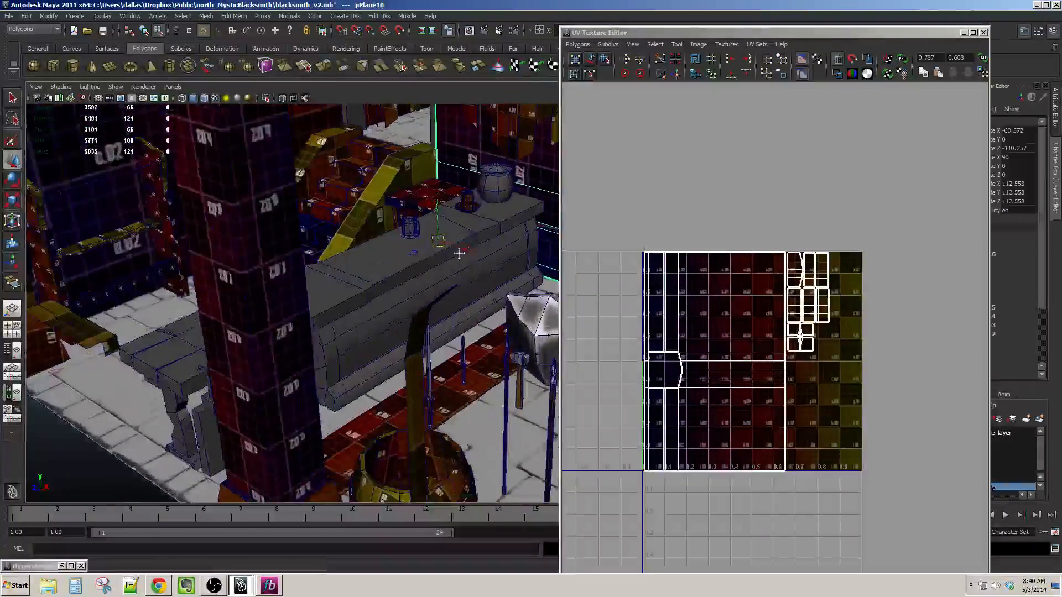
pyautogui.keyDown('alt'); pyautogui.moveTo(414, 283); pyautogui.dragTo(426, 257); pyautogui.keyUp('alt')
pyautogui.click(423, 247)
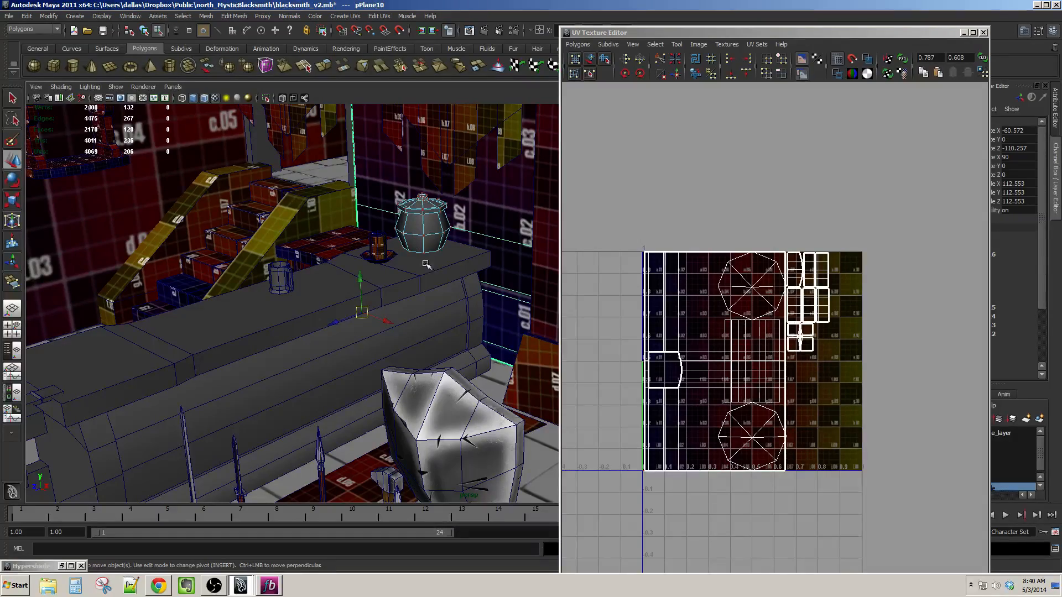
pyautogui.click(428, 234)
# Select the grey doorframe around the hanging curtain and apply the checker texture to it.
pyautogui.keyDown('alt'); pyautogui.moveTo(428, 234); pyautogui.dragTo(416, 323); pyautogui.keyUp('alt')
pyautogui.keyDown('alt'); pyautogui.moveTo(416, 323); pyautogui.dragTo(529, 313, button='right'); pyautogui.keyUp('alt')
pyautogui.keyDown('alt'); pyautogui.moveTo(529, 312); pyautogui.dragTo(518, 334); pyautogui.keyUp('alt')
pyautogui.click(473, 234)
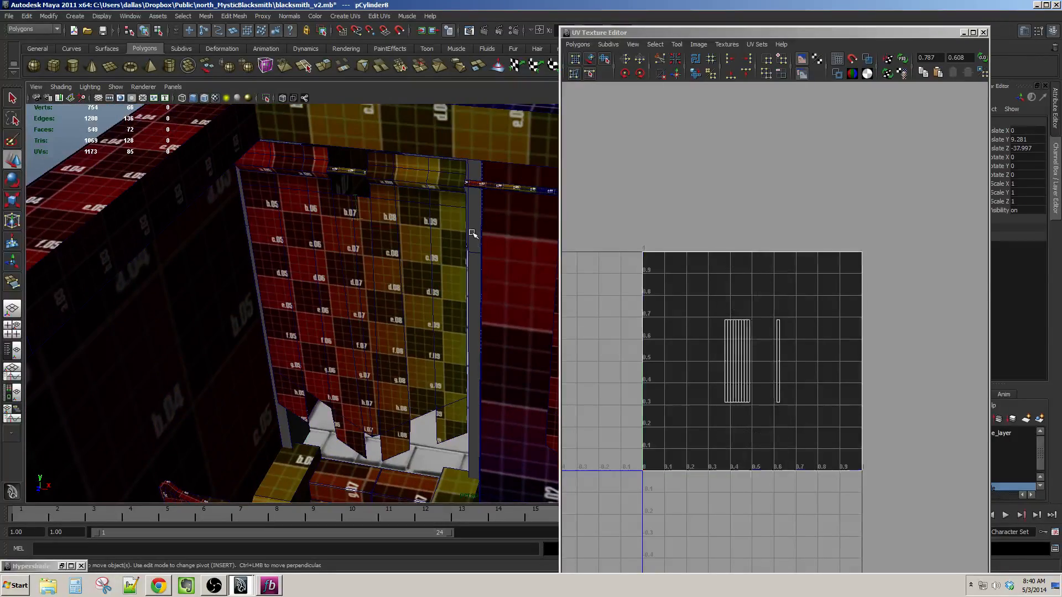
pyautogui.keyDown('alt'); pyautogui.moveTo(481, 260); pyautogui.dragTo(553, 309, button='right'); pyautogui.keyUp('alt')
pyautogui.moveTo(553, 310)
pyautogui.keyDown('alt'); pyautogui.mouseDown(button='middle')
pyautogui.moveTo(546, 279)
pyautogui.moveTo(543, 324)
pyautogui.mouseUp(button='middle'); pyautogui.keyUp('alt')
pyautogui.scroll(-4, 451, 241)
pyautogui.keyDown('alt'); pyautogui.moveTo(450, 241); pyautogui.dragTo(426, 229); pyautogui.keyUp('alt')
pyautogui.keyDown('alt'); pyautogui.moveTo(426, 244); pyautogui.dragTo(463, 284, button='right'); pyautogui.keyUp('alt')
pyautogui.keyDown('alt'); pyautogui.moveTo(463, 285); pyautogui.dragTo(407, 277); pyautogui.keyUp('alt')
pyautogui.keyDown('alt'); pyautogui.moveTo(407, 277); pyautogui.dragTo(429, 342, button='middle'); pyautogui.keyUp('alt')
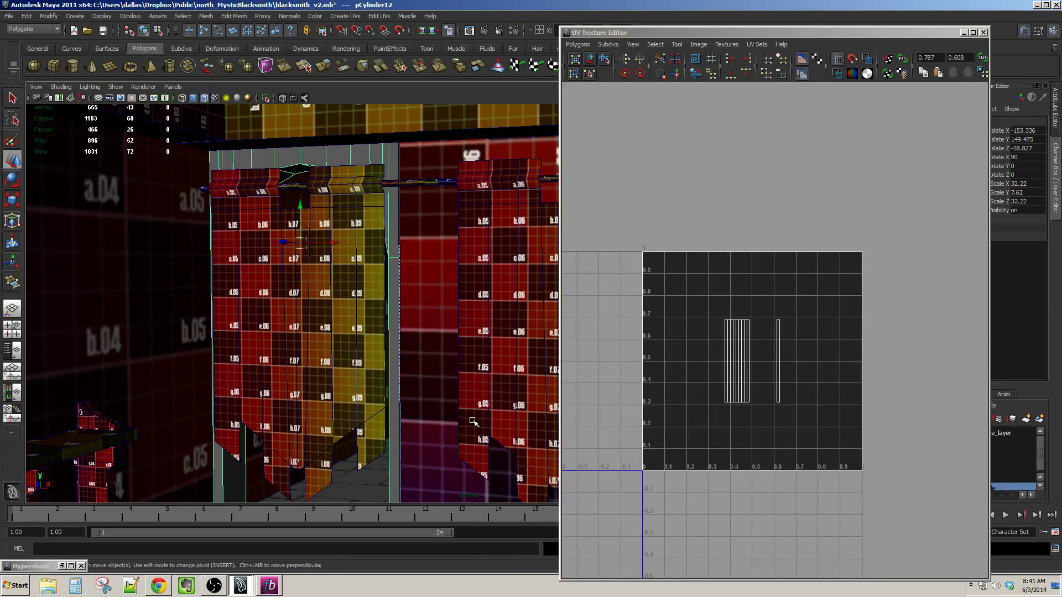
pyautogui.keyDown('alt'); pyautogui.moveTo(403, 327); pyautogui.dragTo(444, 336, button='middle'); pyautogui.keyUp('alt')
# Isolate the selected doorframe in the viewport.
pyautogui.click(118, 88)
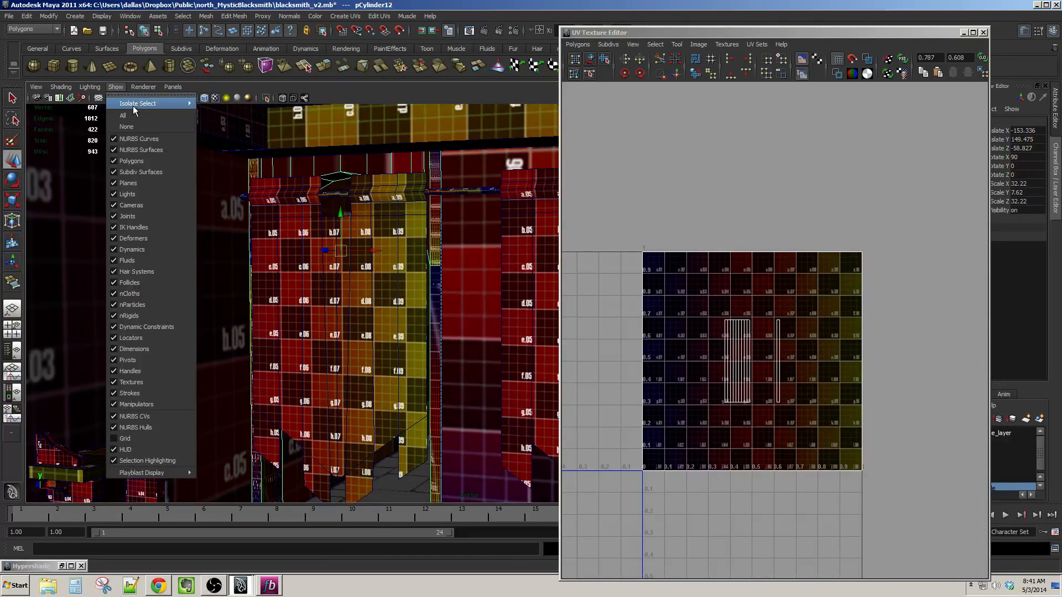
pyautogui.moveTo(184, 102)
pyautogui.click(224, 109)
# Apply automatic UV mapping to the isolated doorframe.
pyautogui.keyDown('alt'); pyautogui.moveTo(457, 321); pyautogui.dragTo(398, 277); pyautogui.keyUp('alt')
pyautogui.click(343, 16)
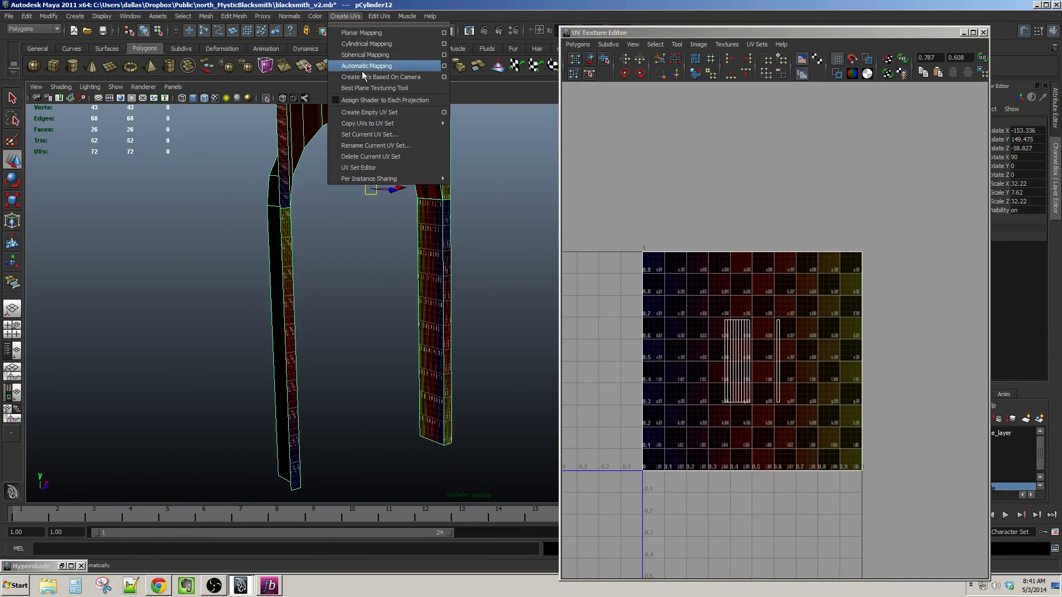
pyautogui.click(369, 69)
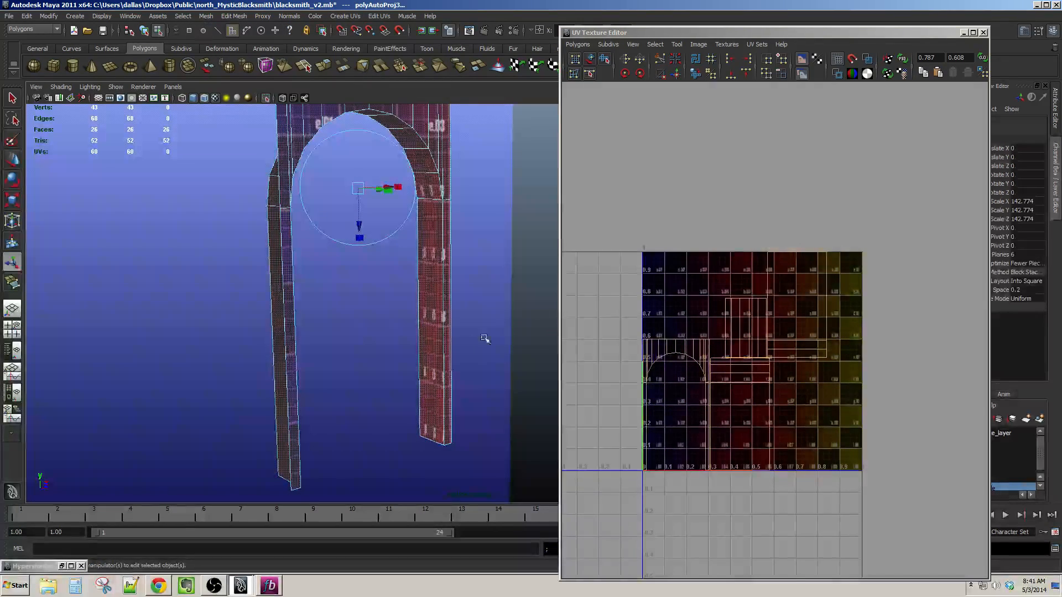
pyautogui.keyDown('alt'); pyautogui.moveTo(483, 336); pyautogui.dragTo(393, 293); pyautogui.keyUp('alt')
pyautogui.keyDown('alt'); pyautogui.moveTo(394, 293); pyautogui.dragTo(423, 351, button='middle'); pyautogui.keyUp('alt')
pyautogui.keyDown('alt'); pyautogui.moveTo(423, 350); pyautogui.dragTo(414, 301); pyautogui.keyUp('alt')
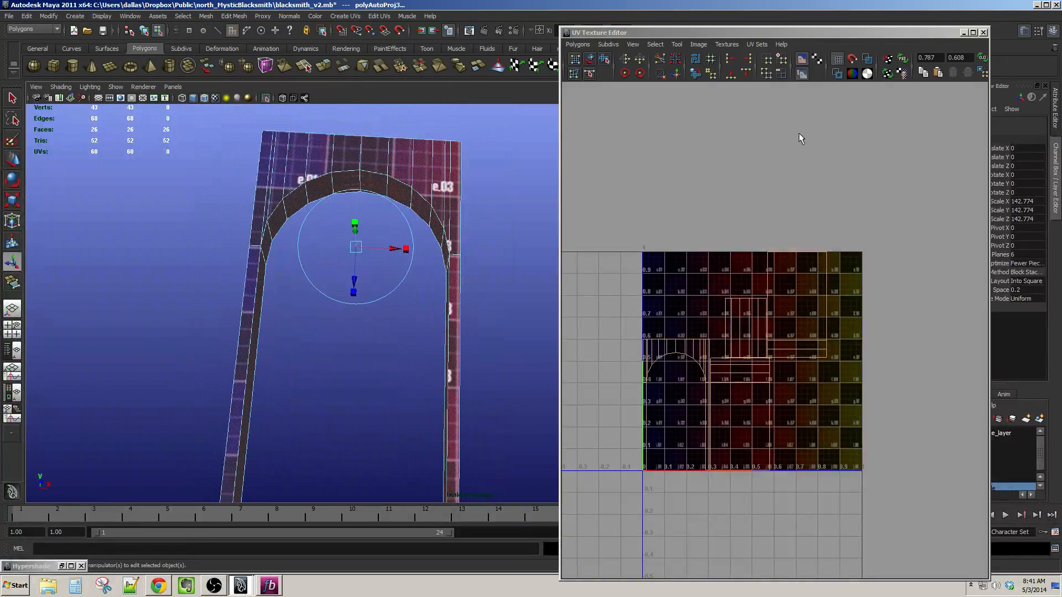
# Turn on texture border display and sew the arch underside's UV pieces together with Move and Sew.
pyautogui.click(839, 75)
pyautogui.keyDown('alt'); pyautogui.moveTo(342, 313); pyautogui.dragTo(384, 325, button='right'); pyautogui.keyUp('alt')
pyautogui.keyDown('alt'); pyautogui.moveTo(383, 325); pyautogui.dragTo(433, 301); pyautogui.keyUp('alt')
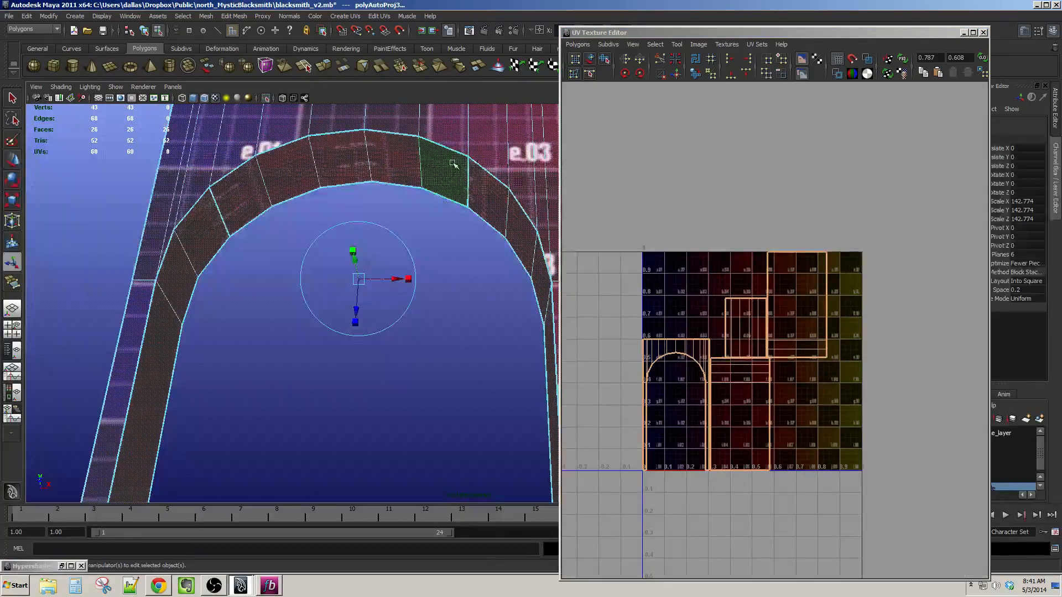
pyautogui.click(453, 164)
pyautogui.keyDown('alt'); pyautogui.moveTo(458, 226); pyautogui.dragTo(456, 248); pyautogui.keyUp('alt')
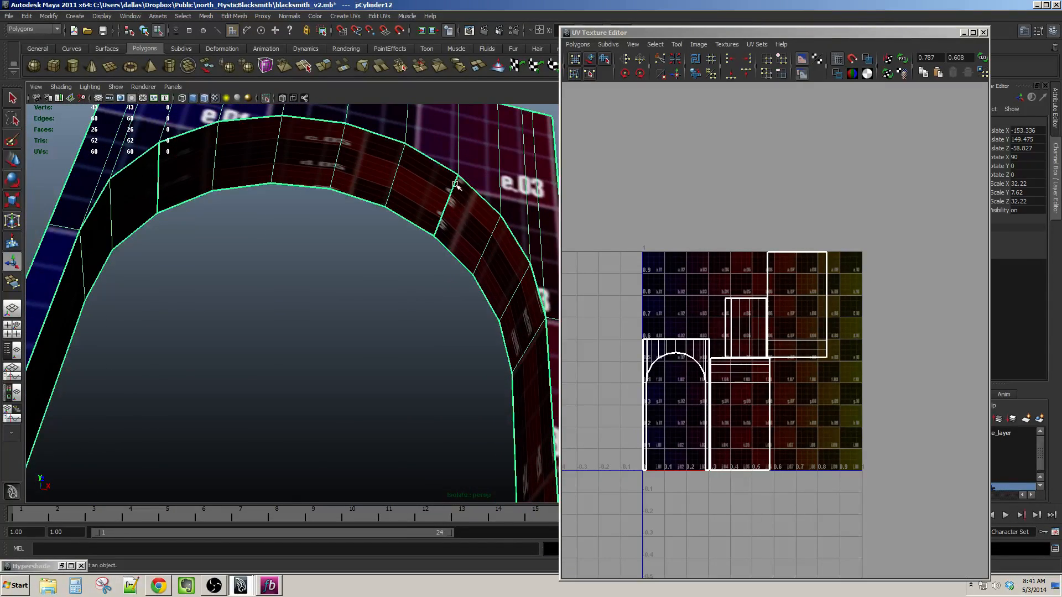
pyautogui.keyDown('alt'); pyautogui.moveTo(373, 279); pyautogui.dragTo(264, 257); pyautogui.keyUp('alt')
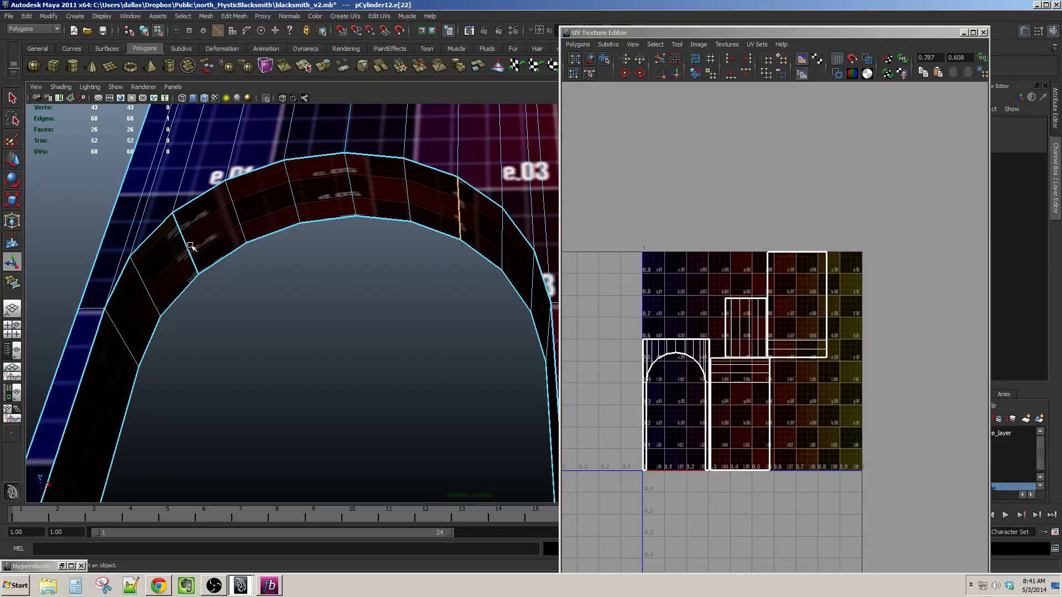
pyautogui.click(677, 74)
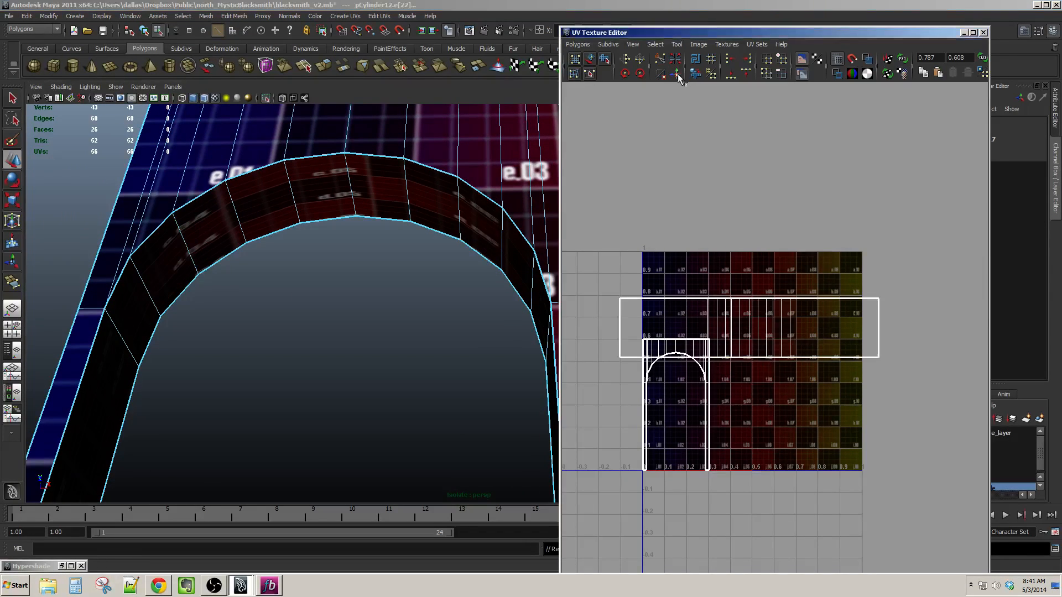
# Cut the UVs along the two edges where the arch underside meets the inner faces of the posts.
pyautogui.keyDown('alt'); pyautogui.moveTo(312, 307); pyautogui.dragTo(463, 327); pyautogui.keyUp('alt')
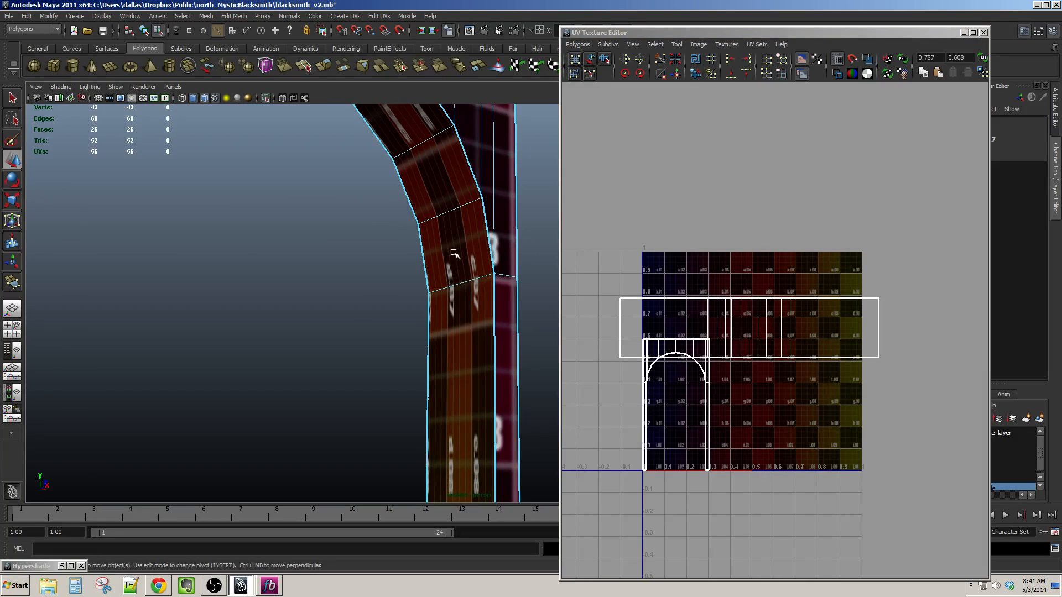
pyautogui.click(466, 281)
pyautogui.keyDown('alt'); pyautogui.moveTo(467, 281); pyautogui.dragTo(410, 232); pyautogui.keyUp('alt')
pyautogui.keyDown('shift'); pyautogui.click(348, 276); pyautogui.keyUp('shift')
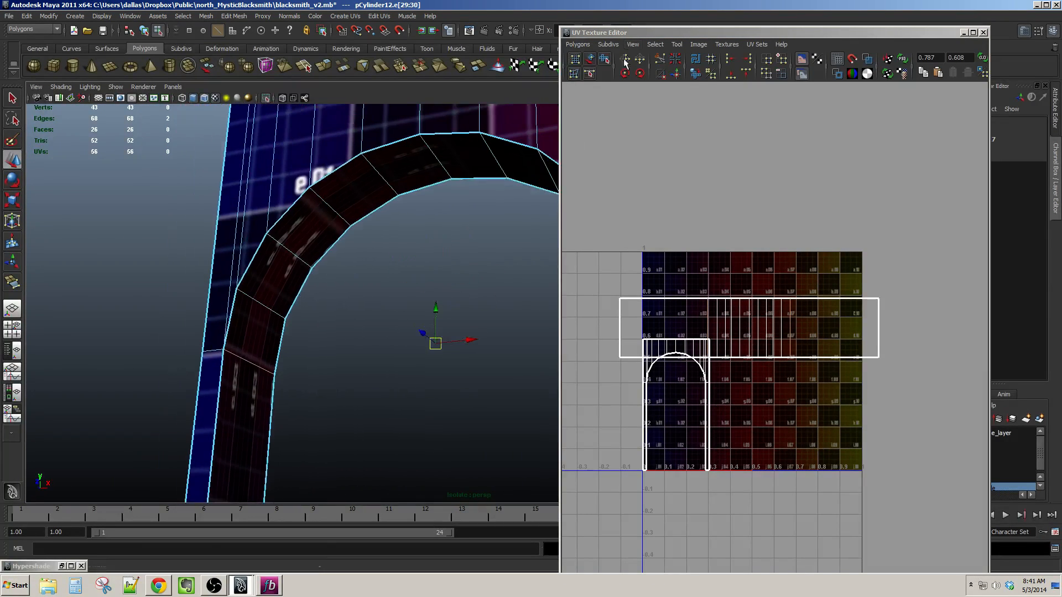
pyautogui.click(661, 59)
pyautogui.keyDown('alt'); pyautogui.moveTo(398, 343); pyautogui.dragTo(429, 287); pyautogui.keyUp('alt')
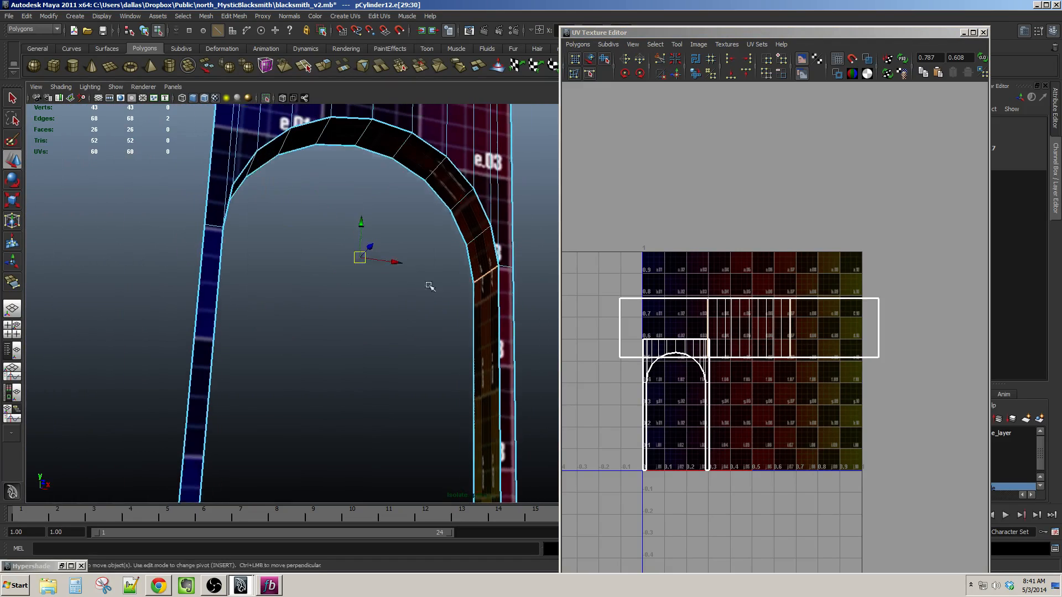
# Select the arch underside's UV shell and move it off the texture square into the empty space on its left.
pyautogui.press('F11')
pyautogui.click(447, 175)
pyautogui.keyDown('ctrl'); pyautogui.moveTo(775, 325); pyautogui.dragTo(792, 325, button='right'); pyautogui.keyUp('ctrl')
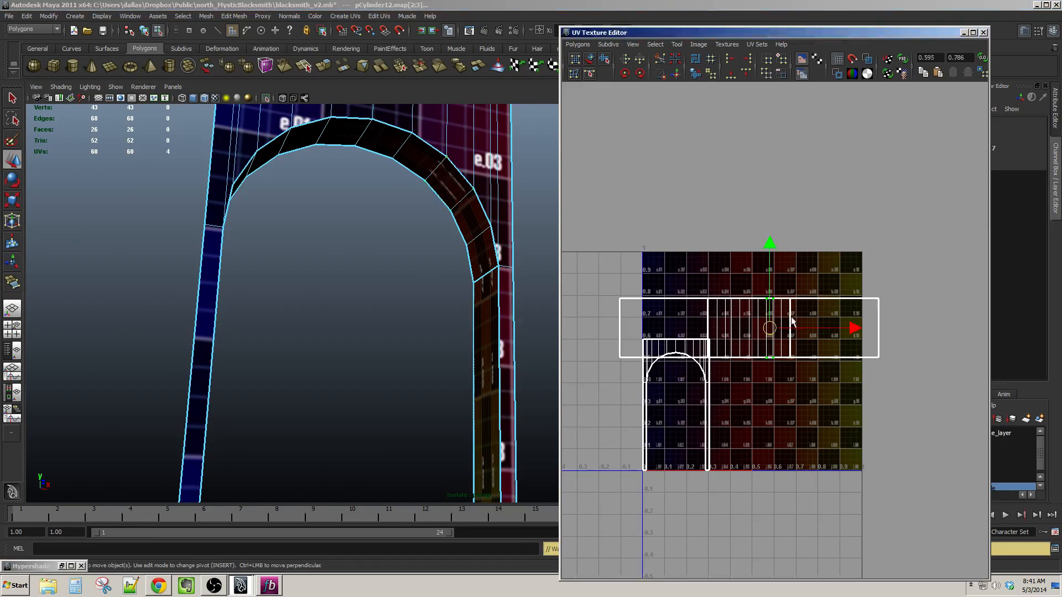
pyautogui.scroll(-2, 776, 326)
pyautogui.keyDown('alt'); pyautogui.moveTo(776, 330); pyautogui.dragTo(836, 332, button='middle'); pyautogui.keyUp('alt')
pyautogui.keyDown('alt'); pyautogui.moveTo(668, 344); pyautogui.dragTo(714, 348, button='middle'); pyautogui.keyUp('alt')
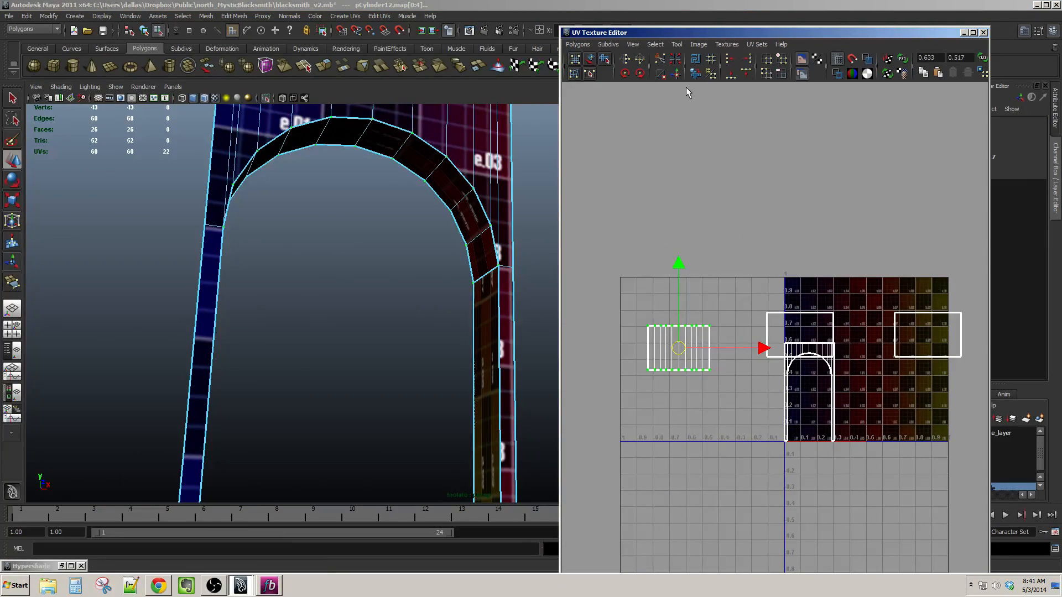
# Unfold the arch underside's UV shell into an evenly spaced strip.
pyautogui.click(691, 75)
pyautogui.scroll(1, 732, 250)
pyautogui.scroll(-2, 725, 271)
pyautogui.keyDown('alt'); pyautogui.moveTo(705, 292); pyautogui.dragTo(815, 321, button='middle'); pyautogui.keyUp('alt')
pyautogui.scroll(1, 815, 320)
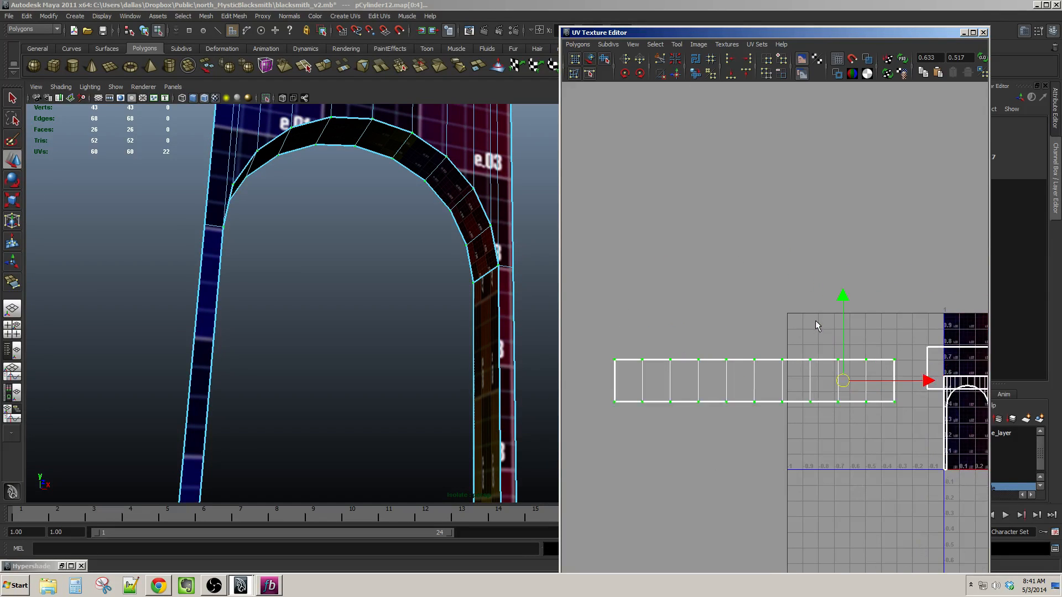
# Rotate the arch underside's UV strip upright and normalize it to the texture square.
pyautogui.click(625, 75)
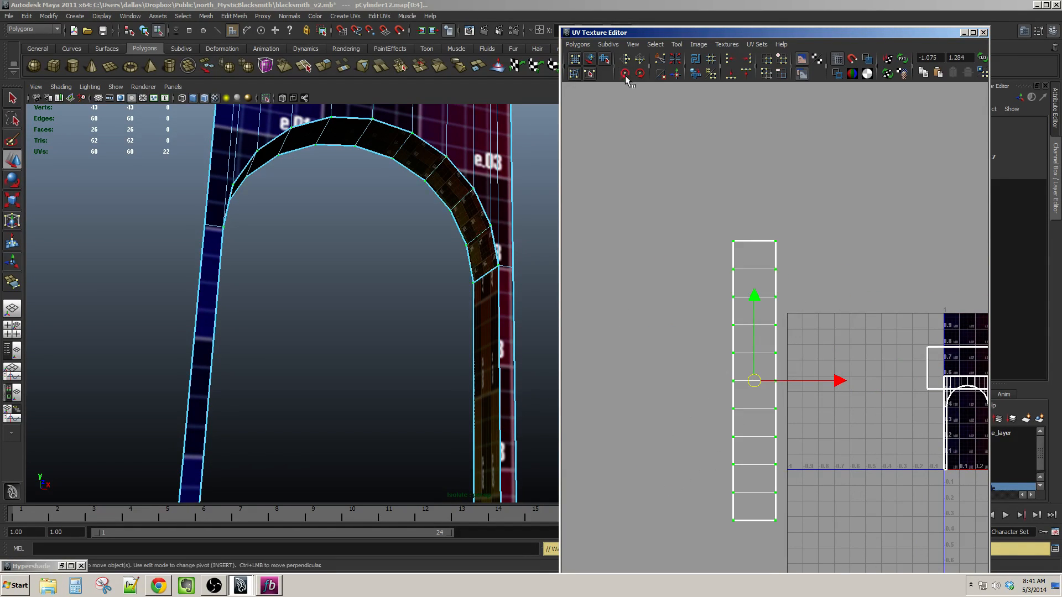
pyautogui.click(577, 44)
pyautogui.click(601, 140)
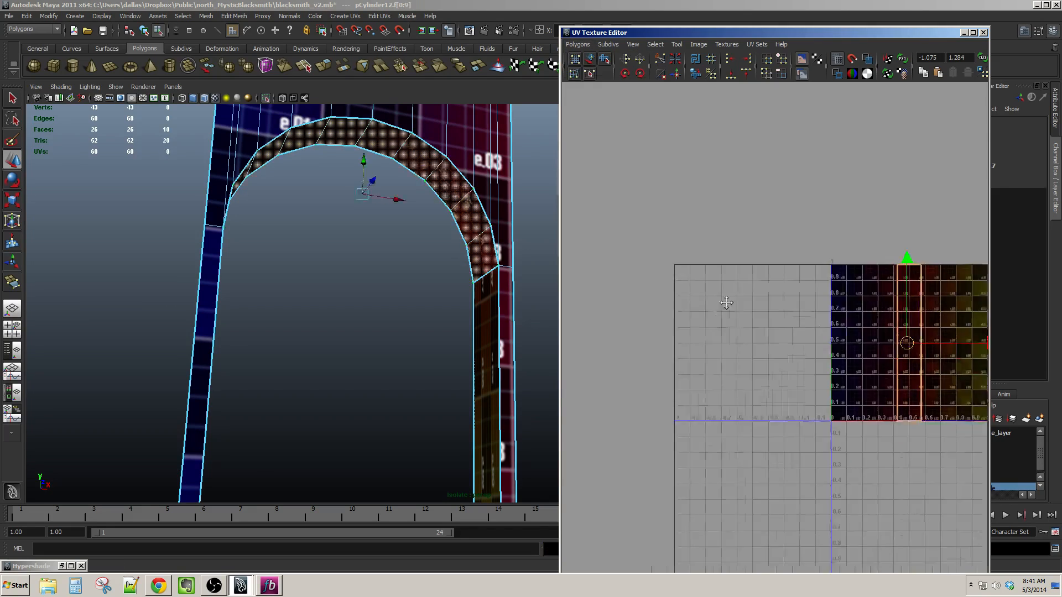
pyautogui.scroll(-1, 729, 305)
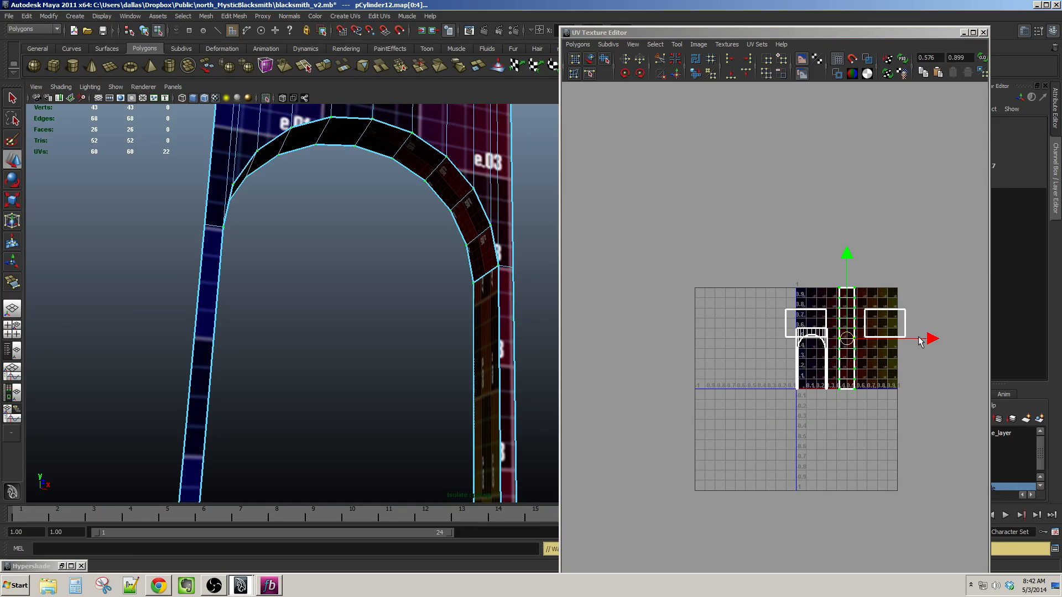
# Move and sew the UVs along the corner edge between the inner and front faces of each post.
pyautogui.keyDown('alt'); pyautogui.moveTo(327, 252); pyautogui.dragTo(358, 253); pyautogui.keyUp('alt')
pyautogui.click(473, 191)
pyautogui.click(675, 74)
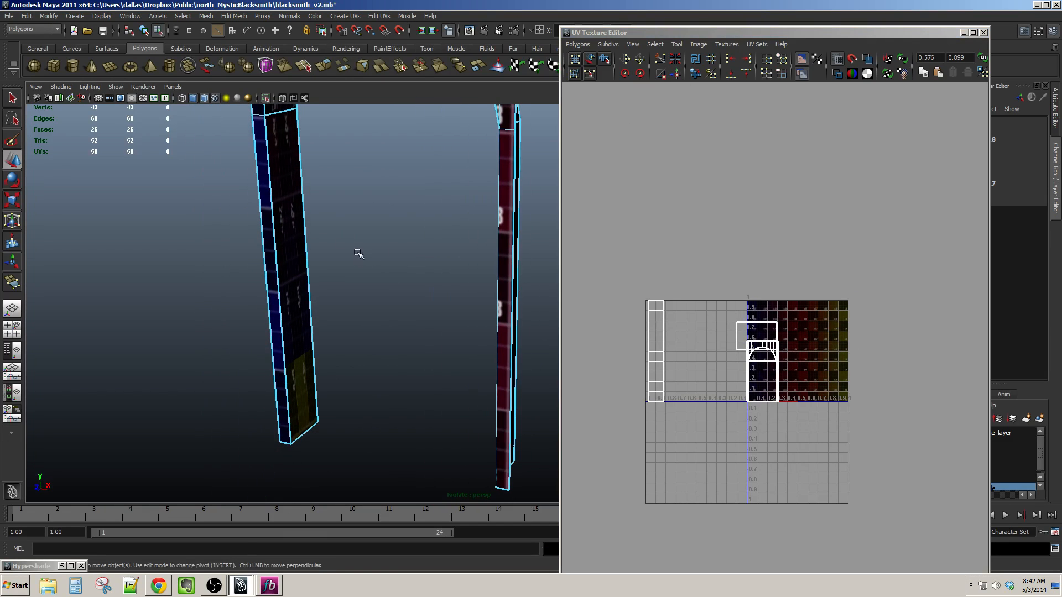
pyautogui.click(279, 223)
pyautogui.keyDown('alt'); pyautogui.moveTo(282, 226); pyautogui.dragTo(357, 265); pyautogui.keyUp('alt')
pyautogui.click(676, 74)
pyautogui.keyDown('alt'); pyautogui.moveTo(444, 256); pyautogui.dragTo(445, 180); pyautogui.keyUp('alt')
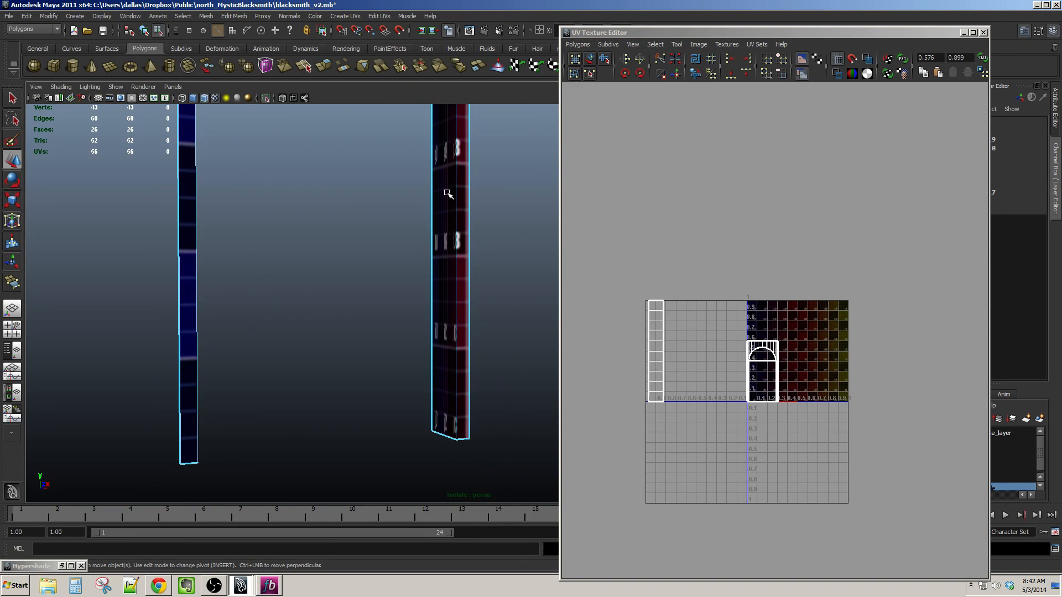
pyautogui.click(448, 194)
pyautogui.keyDown('ctrl'); pyautogui.moveTo(788, 379); pyautogui.dragTo(815, 378, button='right'); pyautogui.keyUp('ctrl')
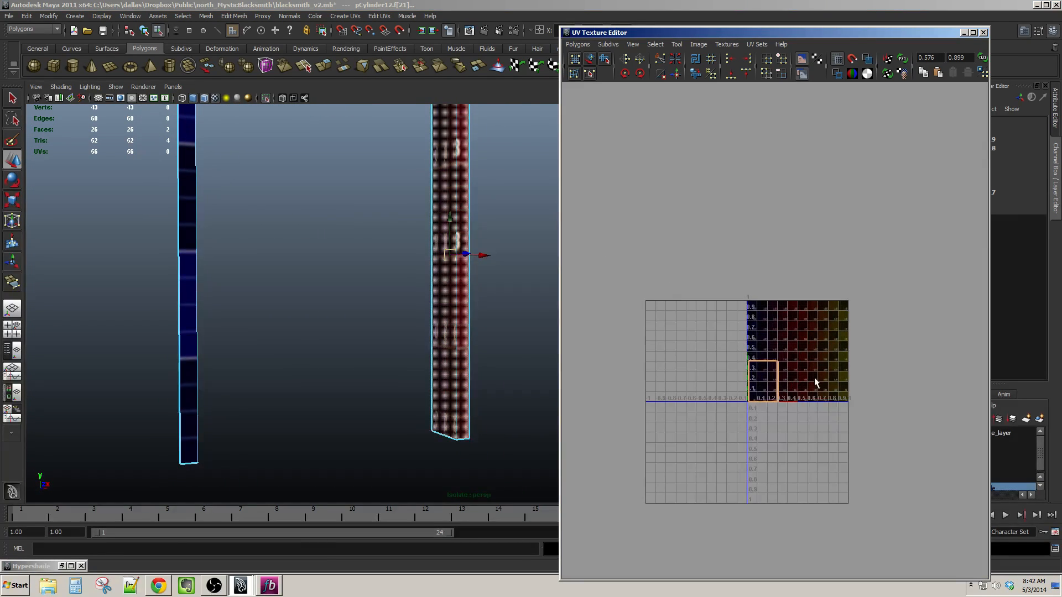
pyautogui.scroll(5, 799, 381)
pyautogui.moveTo(754, 437); pyautogui.dragTo(643, 431)
pyautogui.hotkey('ctrl', 'z')
# Cut the UVs along the edges where the arch's front face meets the front faces of both posts.
pyautogui.keyDown('alt'); pyautogui.moveTo(512, 287); pyautogui.dragTo(492, 450, button='middle'); pyautogui.keyUp('alt')
pyautogui.scroll(2, 475, 343)
pyautogui.keyDown('alt'); pyautogui.moveTo(440, 254); pyautogui.dragTo(423, 307, button='middle'); pyautogui.keyUp('alt')
pyautogui.moveTo(469, 273); pyautogui.dragTo(470, 239, button='right')
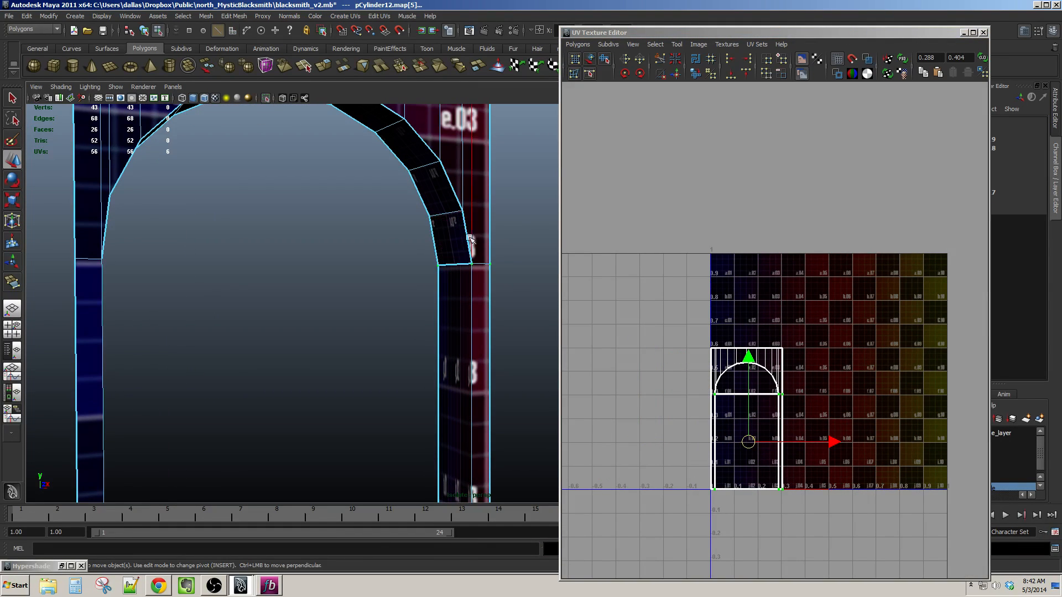
pyautogui.click(481, 262)
pyautogui.scroll(-2, 279, 326)
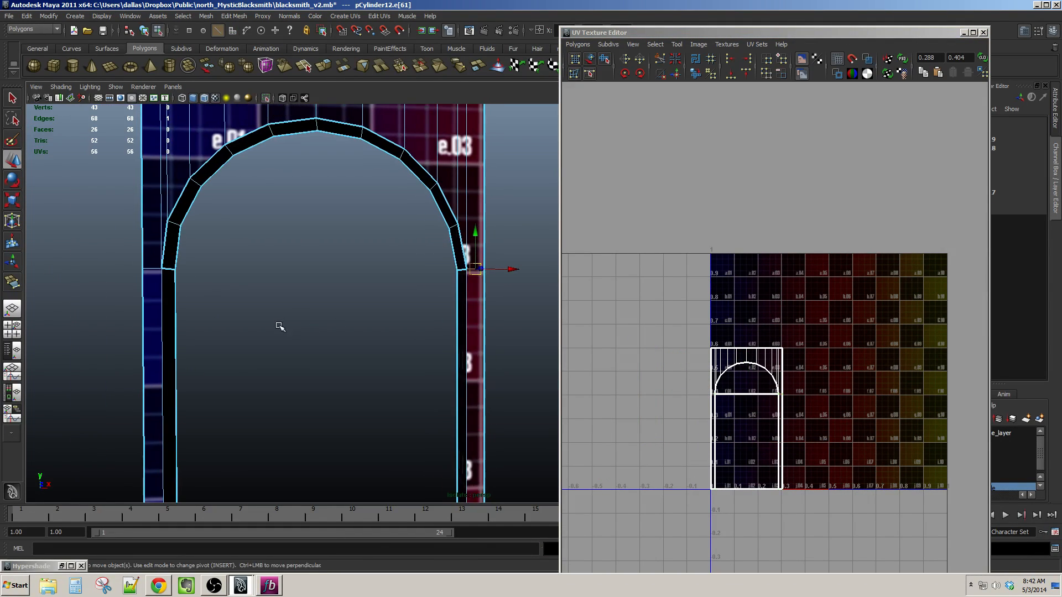
pyautogui.click(675, 74)
pyautogui.scroll(3, 396, 293)
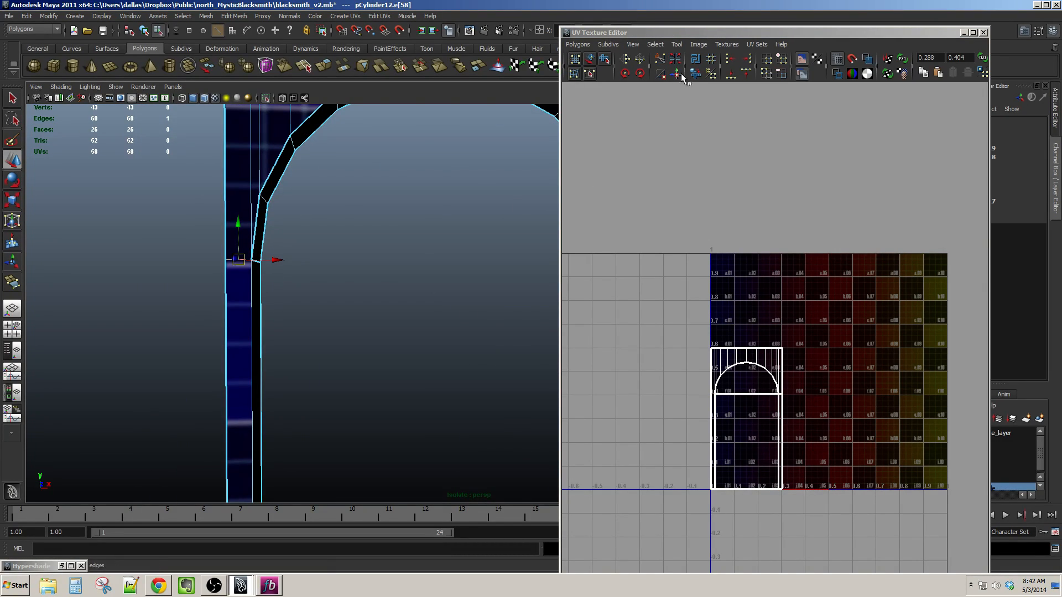
pyautogui.click(663, 59)
# Select the right post's UV shell, move it left of the texture square and unfold it.
pyautogui.scroll(-2, 464, 382)
pyautogui.keyDown('alt'); pyautogui.moveTo(470, 387); pyautogui.dragTo(328, 258, button='middle'); pyautogui.keyUp('alt')
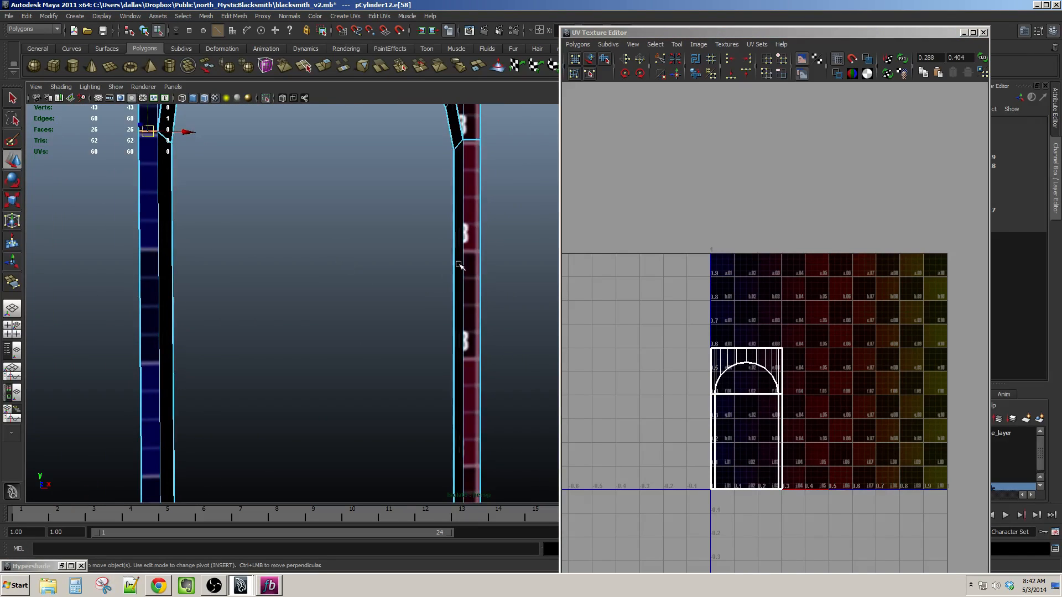
pyautogui.moveTo(471, 279); pyautogui.dragTo(471, 289, button='right')
pyautogui.click(471, 268)
pyautogui.keyDown('alt'); pyautogui.moveTo(808, 448); pyautogui.dragTo(807, 390, button='middle'); pyautogui.keyUp('alt')
pyautogui.keyDown('ctrl'); pyautogui.moveTo(778, 358); pyautogui.dragTo(807, 358, button='right'); pyautogui.keyUp('ctrl')
pyautogui.scroll(2, 788, 370)
pyautogui.keyDown('alt'); pyautogui.moveTo(808, 358); pyautogui.dragTo(812, 344, button='middle'); pyautogui.keyUp('alt')
pyautogui.moveTo(818, 392); pyautogui.dragTo(689, 392)
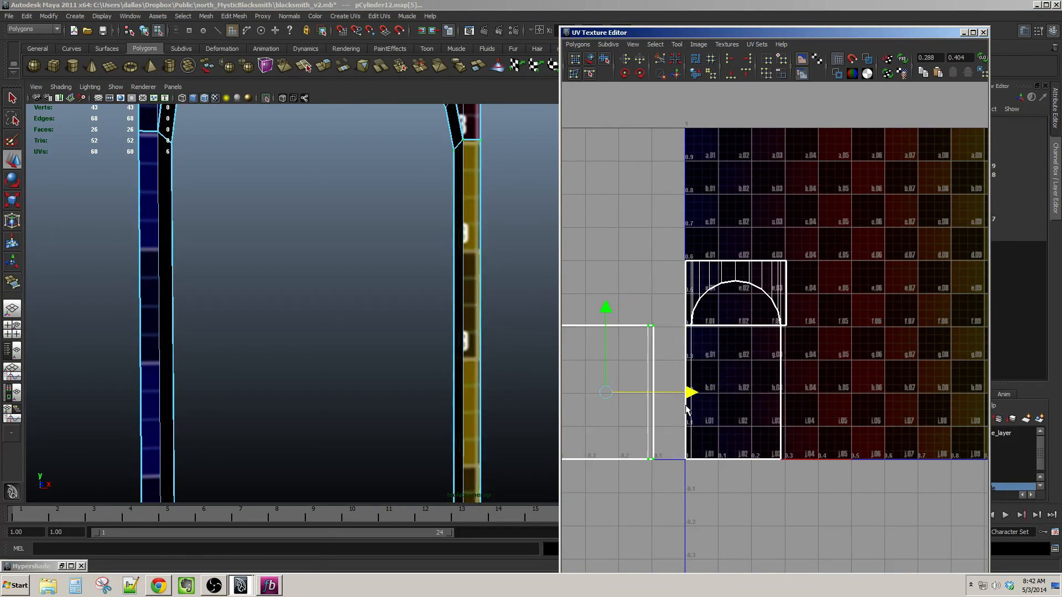
pyautogui.keyDown('alt'); pyautogui.moveTo(634, 114); pyautogui.dragTo(717, 101, button='middle'); pyautogui.keyUp('alt')
pyautogui.keyDown('alt'); pyautogui.moveTo(733, 260); pyautogui.dragTo(730, 278, button='middle'); pyautogui.keyUp('alt')
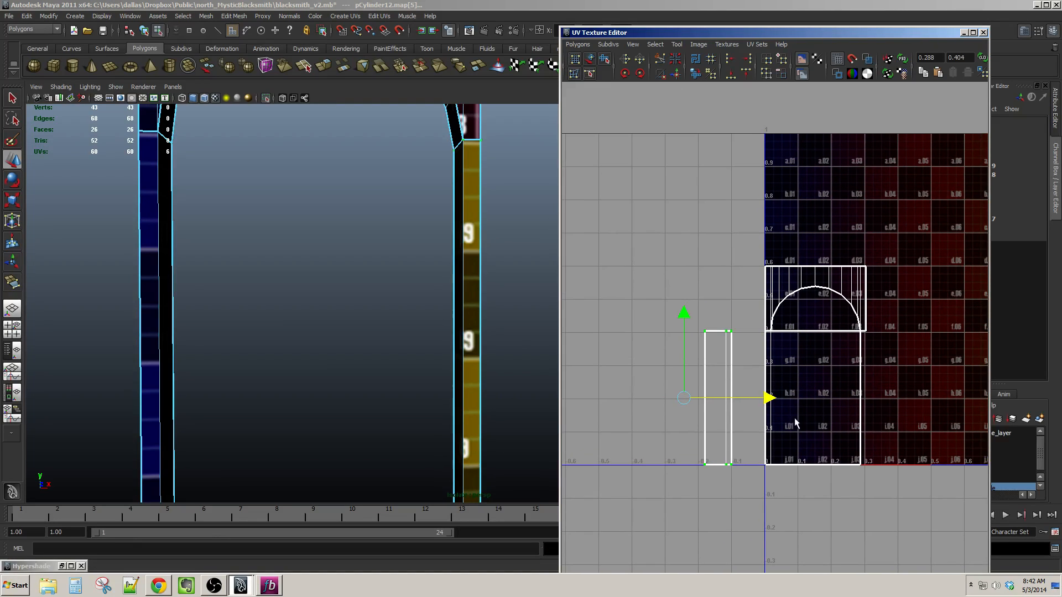
# Select the left post's UV shell and move it off the texture square, to the left of the other post's shell.
pyautogui.keyDown('alt'); pyautogui.moveTo(291, 319); pyautogui.dragTo(243, 283); pyautogui.keyUp('alt')
pyautogui.keyDown('alt'); pyautogui.moveTo(242, 283); pyautogui.dragTo(329, 315, button='middle'); pyautogui.keyUp('alt')
pyautogui.click(274, 278)
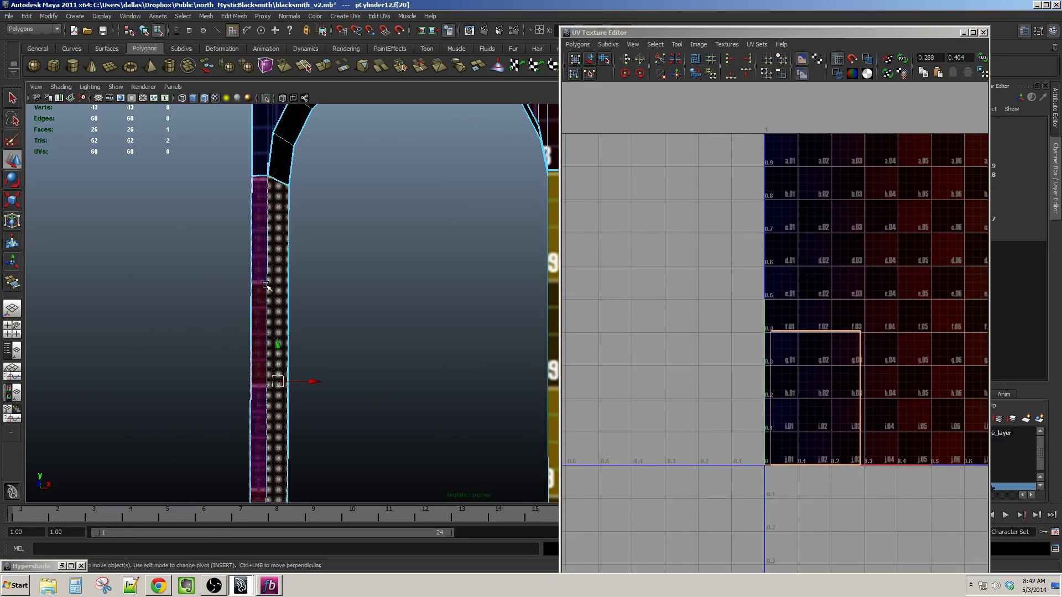
pyautogui.keyDown('ctrl'); pyautogui.moveTo(846, 387); pyautogui.dragTo(884, 386, button='right'); pyautogui.keyUp('ctrl')
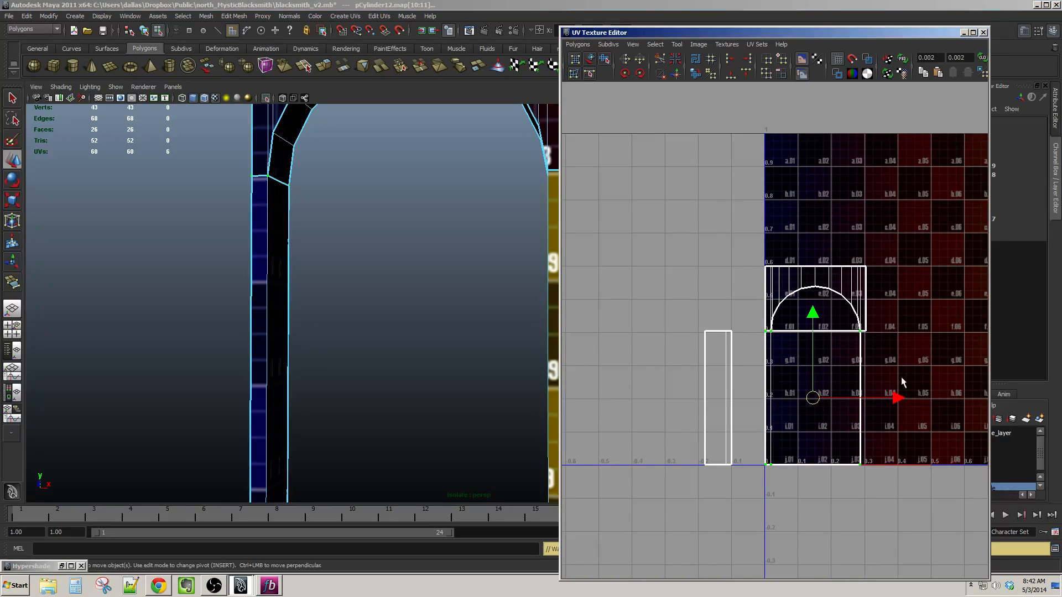
pyautogui.keyDown('alt'); pyautogui.moveTo(911, 383); pyautogui.dragTo(946, 400, button='middle'); pyautogui.keyUp('alt')
pyautogui.moveTo(942, 414); pyautogui.dragTo(766, 415)
pyautogui.keyDown('alt'); pyautogui.moveTo(766, 414); pyautogui.dragTo(816, 420, button='middle'); pyautogui.keyUp('alt')
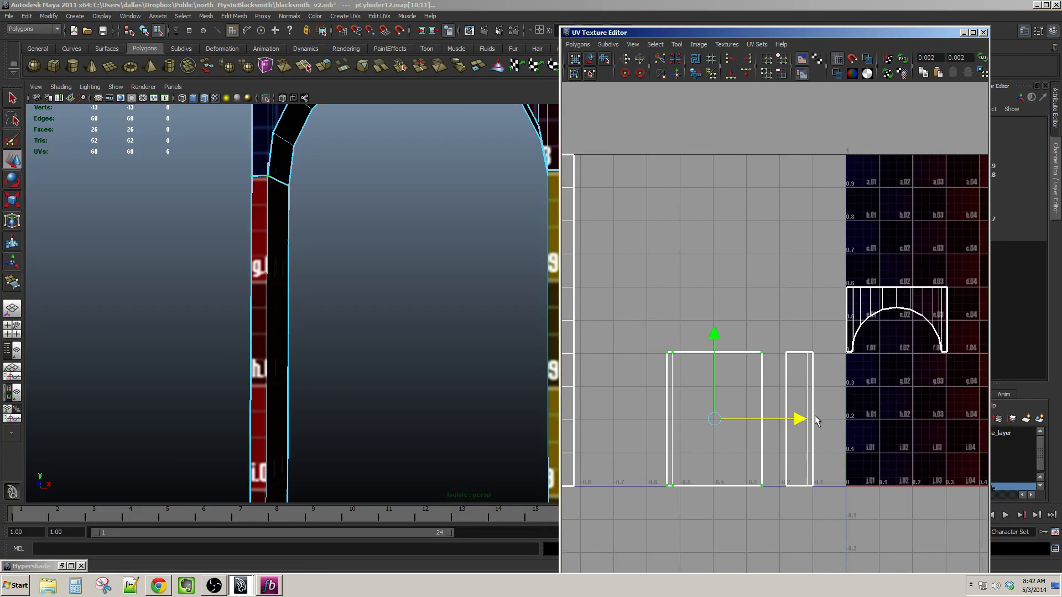
# Unfold the left post's UV shell and place it directly beside the right post's shell.
pyautogui.click(696, 76)
pyautogui.scroll(2, 789, 343)
pyautogui.keyDown('alt'); pyautogui.moveTo(791, 342); pyautogui.dragTo(820, 328, button='middle'); pyautogui.keyUp('alt')
pyautogui.press('w')
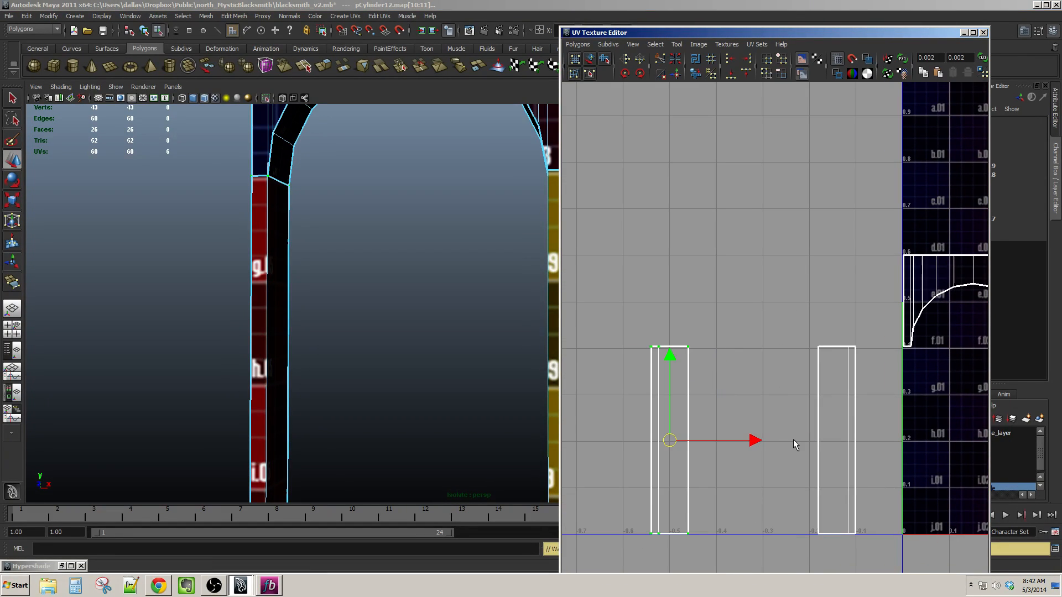
pyautogui.moveTo(760, 440); pyautogui.dragTo(887, 432)
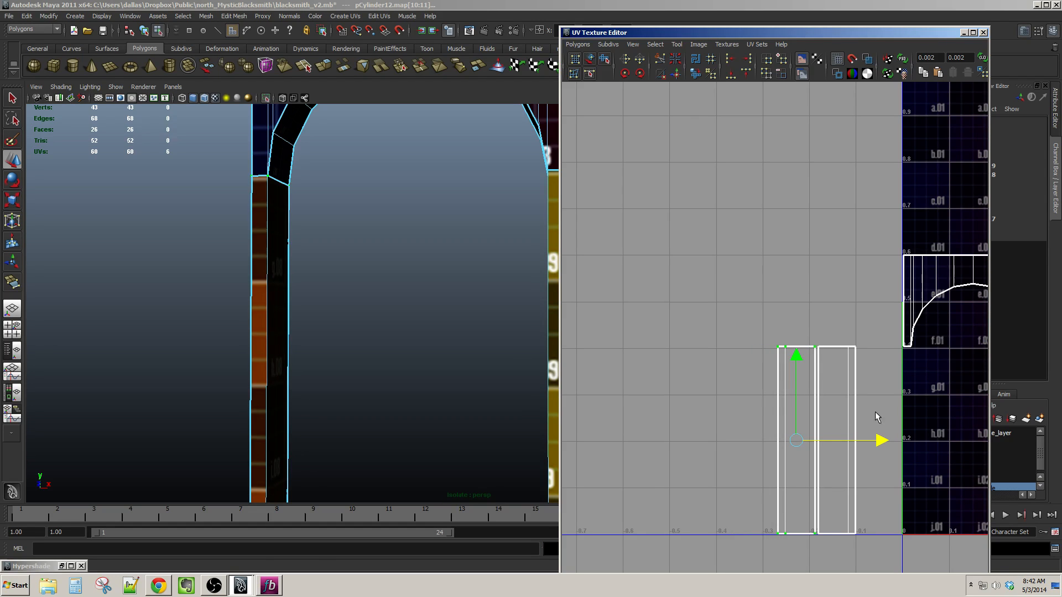
# Select both post shells and move them beside the upright strip of the arch underside.
pyautogui.moveTo(846, 366); pyautogui.dragTo(847, 367)
pyautogui.keyDown('ctrl'); pyautogui.moveTo(846, 365); pyautogui.dragTo(827, 345, button='right'); pyautogui.keyUp('ctrl')
pyautogui.keyDown('alt'); pyautogui.moveTo(850, 428); pyautogui.dragTo(812, 396, button='right'); pyautogui.keyUp('alt')
pyautogui.moveTo(894, 410); pyautogui.dragTo(722, 424)
pyautogui.keyDown('alt'); pyautogui.moveTo(460, 378); pyautogui.dragTo(320, 377, button='right'); pyautogui.keyUp('alt')
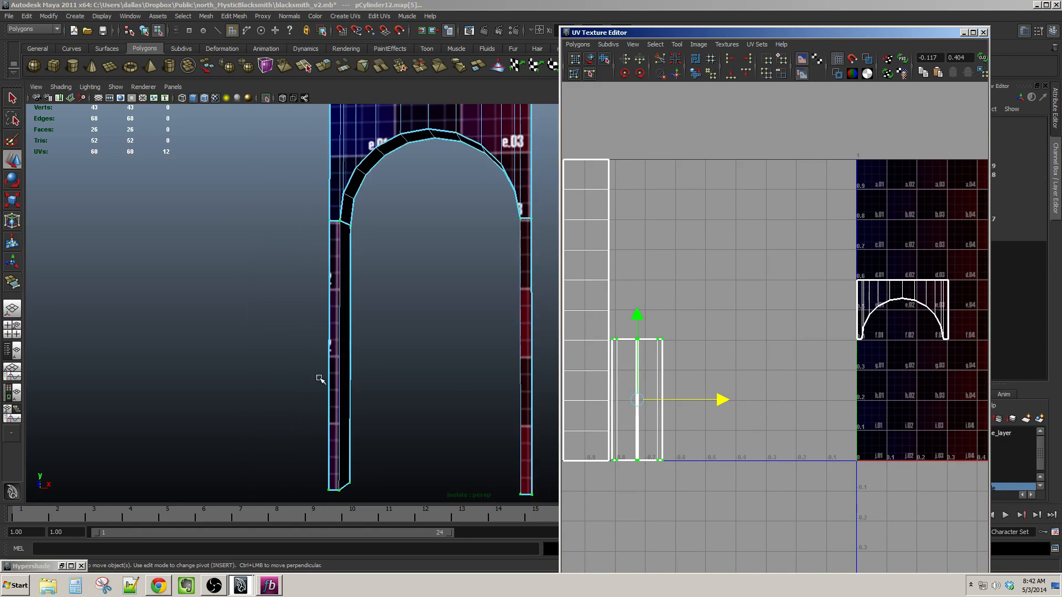
# Select the UV shell of the arch's front face on the texture square.
pyautogui.keyDown('alt'); pyautogui.moveTo(320, 377); pyautogui.dragTo(308, 384); pyautogui.keyUp('alt')
pyautogui.keyDown('alt'); pyautogui.moveTo(308, 384); pyautogui.dragTo(346, 347, button='right'); pyautogui.keyUp('alt')
pyautogui.keyDown('alt'); pyautogui.moveTo(364, 321); pyautogui.dragTo(356, 356); pyautogui.keyUp('alt')
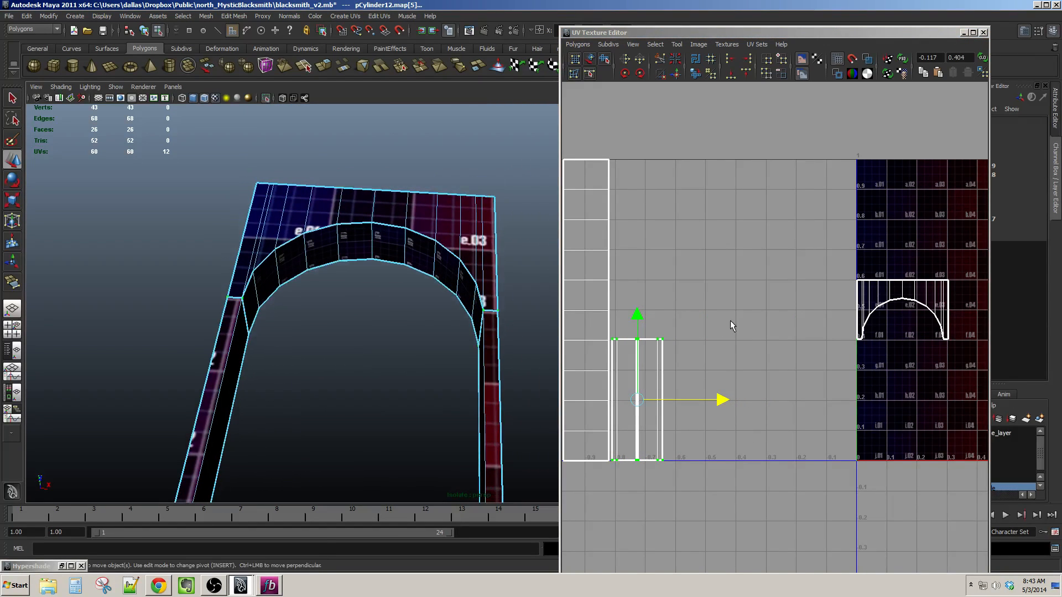
pyautogui.keyDown('alt'); pyautogui.moveTo(741, 322); pyautogui.dragTo(688, 338, button='middle'); pyautogui.keyUp('alt')
pyautogui.keyDown('alt'); pyautogui.moveTo(688, 338); pyautogui.dragTo(811, 287, button='right'); pyautogui.keyUp('alt')
pyautogui.keyDown('alt'); pyautogui.moveTo(811, 288); pyautogui.dragTo(724, 323, button='middle'); pyautogui.keyUp('alt')
pyautogui.moveTo(445, 324)
pyautogui.keyDown('alt'); pyautogui.mouseDown()
pyautogui.moveTo(381, 334)
pyautogui.moveTo(429, 331)
pyautogui.mouseUp(); pyautogui.keyUp('alt')
pyautogui.moveTo(852, 308); pyautogui.dragTo(933, 284, button='right')
pyautogui.moveTo(820, 308); pyautogui.dragTo(872, 288)
pyautogui.keyDown('ctrl'); pyautogui.moveTo(872, 289); pyautogui.dragTo(888, 316, button='right'); pyautogui.keyUp('ctrl')
pyautogui.keyDown('alt'); pyautogui.moveTo(888, 317); pyautogui.dragTo(813, 321, button='right'); pyautogui.keyUp('alt')
pyautogui.keyDown('alt'); pyautogui.moveTo(812, 321); pyautogui.dragTo(877, 336, button='middle'); pyautogui.keyUp('alt')
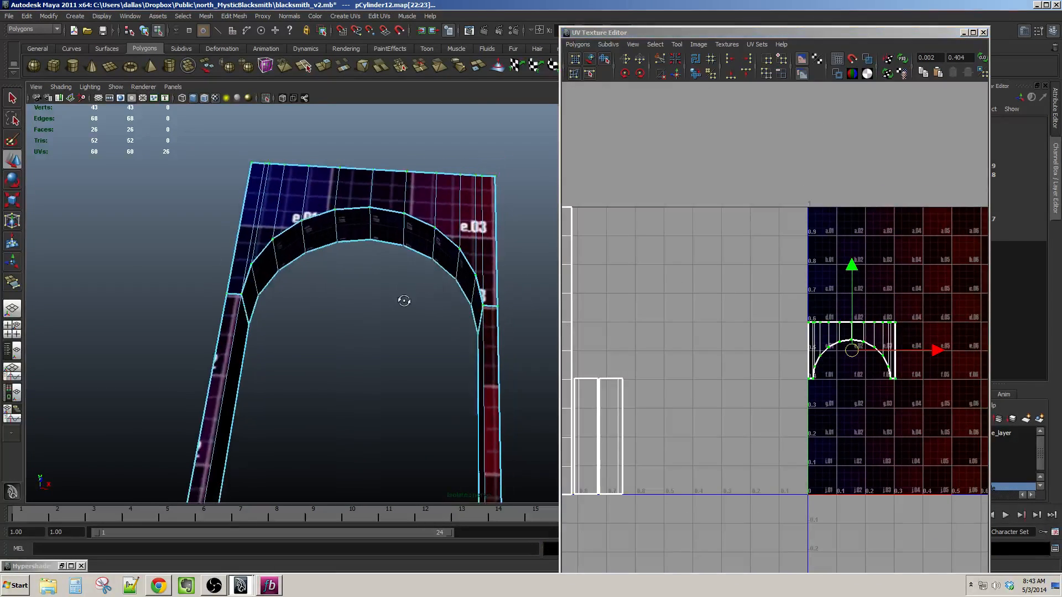
# Examine the checker scale and lettering direction where the arch underside meets the right post.
pyautogui.keyDown('alt'); pyautogui.moveTo(336, 303); pyautogui.dragTo(412, 312); pyautogui.keyUp('alt')
pyautogui.keyDown('alt'); pyautogui.moveTo(411, 312); pyautogui.dragTo(502, 287, button='middle'); pyautogui.keyUp('alt')
pyautogui.keyDown('alt'); pyautogui.moveTo(503, 287); pyautogui.dragTo(376, 260); pyautogui.keyUp('alt')
pyautogui.keyDown('alt'); pyautogui.moveTo(553, 329); pyautogui.dragTo(485, 279); pyautogui.keyUp('alt')
pyautogui.keyDown('alt'); pyautogui.moveTo(462, 185); pyautogui.dragTo(484, 365); pyautogui.keyUp('alt')
pyautogui.keyDown('alt'); pyautogui.moveTo(484, 365); pyautogui.dragTo(481, 257, button='right'); pyautogui.keyUp('alt')
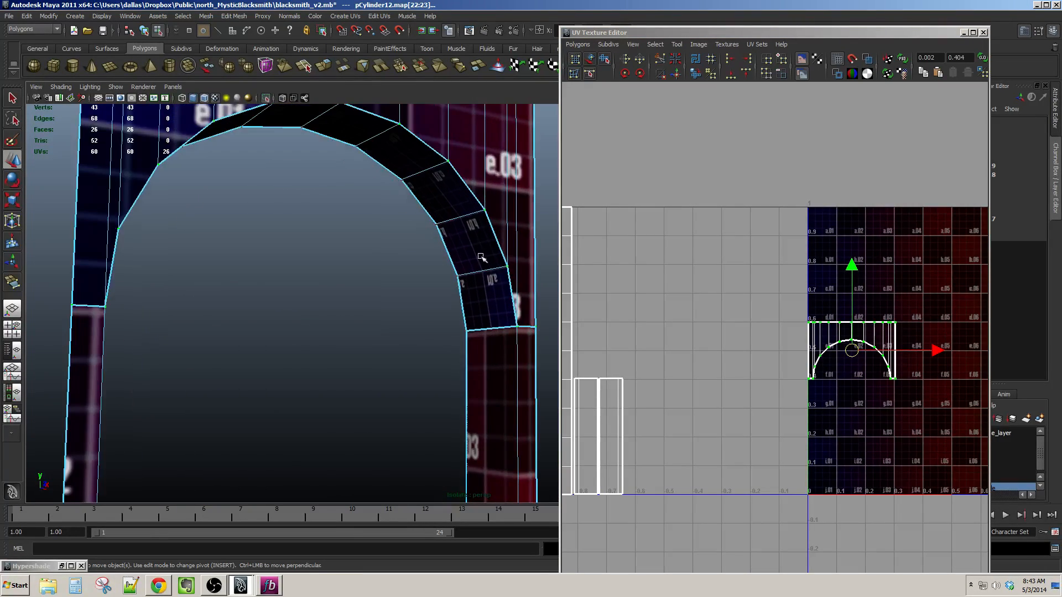
pyautogui.keyDown('alt'); pyautogui.moveTo(492, 299); pyautogui.dragTo(485, 311, button='right'); pyautogui.keyUp('alt')
pyautogui.keyDown('alt'); pyautogui.moveTo(484, 311); pyautogui.dragTo(495, 312); pyautogui.keyUp('alt')
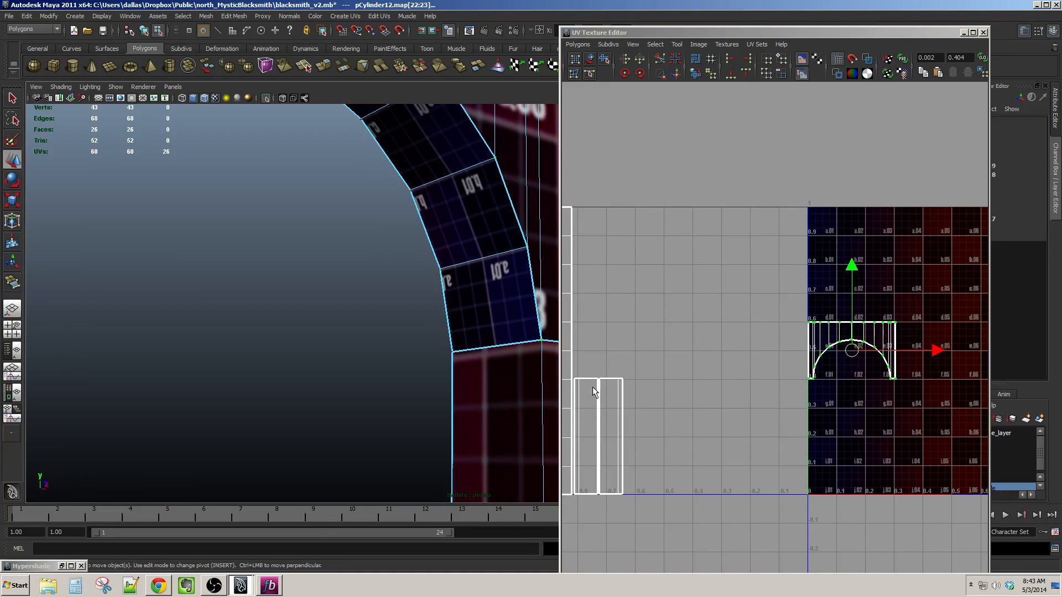
# Scale down the arch underside's UV strip to match the posts' checker size and place it directly beside the two post shells.
pyautogui.keyDown('alt'); pyautogui.moveTo(578, 243); pyautogui.dragTo(652, 265, button='middle'); pyautogui.keyUp('alt')
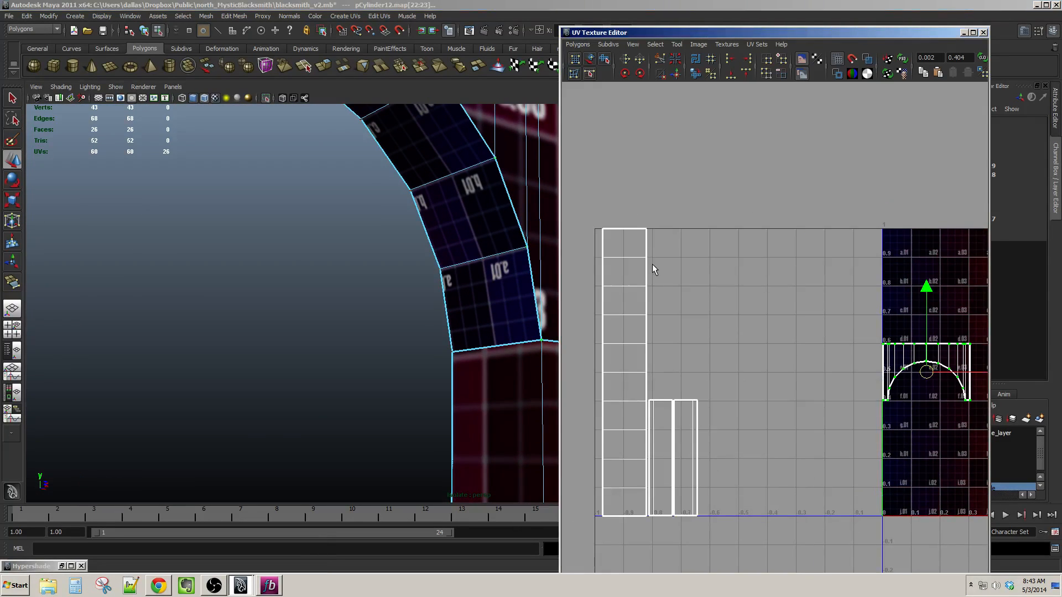
pyautogui.moveTo(635, 217); pyautogui.dragTo(655, 236)
pyautogui.keyDown('ctrl'); pyautogui.moveTo(655, 236); pyautogui.dragTo(694, 205, button='right'); pyautogui.keyUp('ctrl')
pyautogui.scroll(3, 658, 276)
pyautogui.keyDown('alt'); pyautogui.moveTo(631, 334); pyautogui.dragTo(717, 233, button='middle'); pyautogui.keyUp('alt')
pyautogui.moveTo(645, 291); pyautogui.dragTo(603, 310)
pyautogui.press('w')
pyautogui.moveTo(733, 287); pyautogui.dragTo(737, 288)
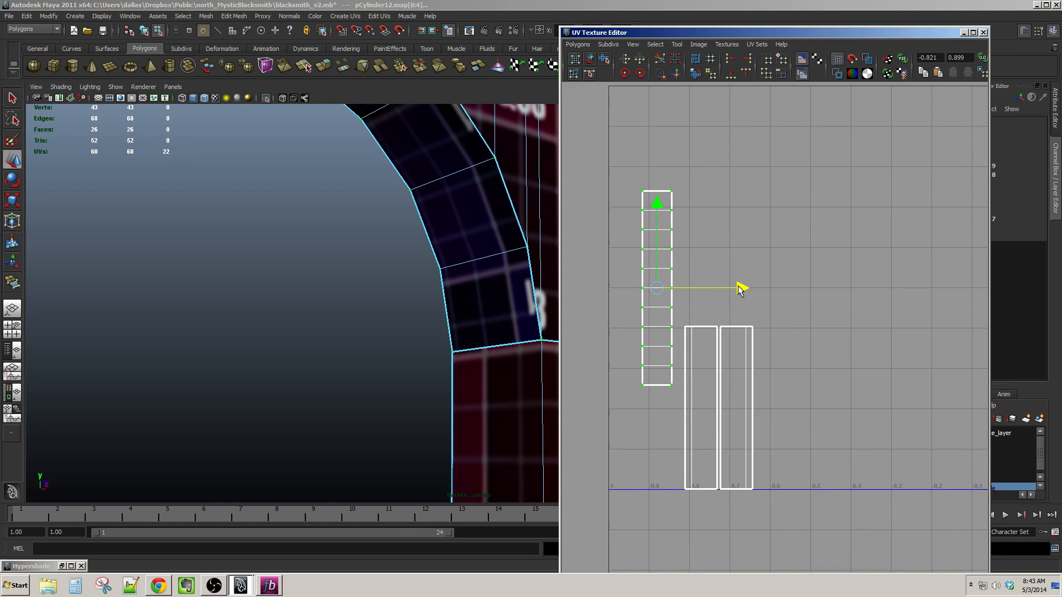
pyautogui.moveTo(658, 374); pyautogui.dragTo(667, 393)
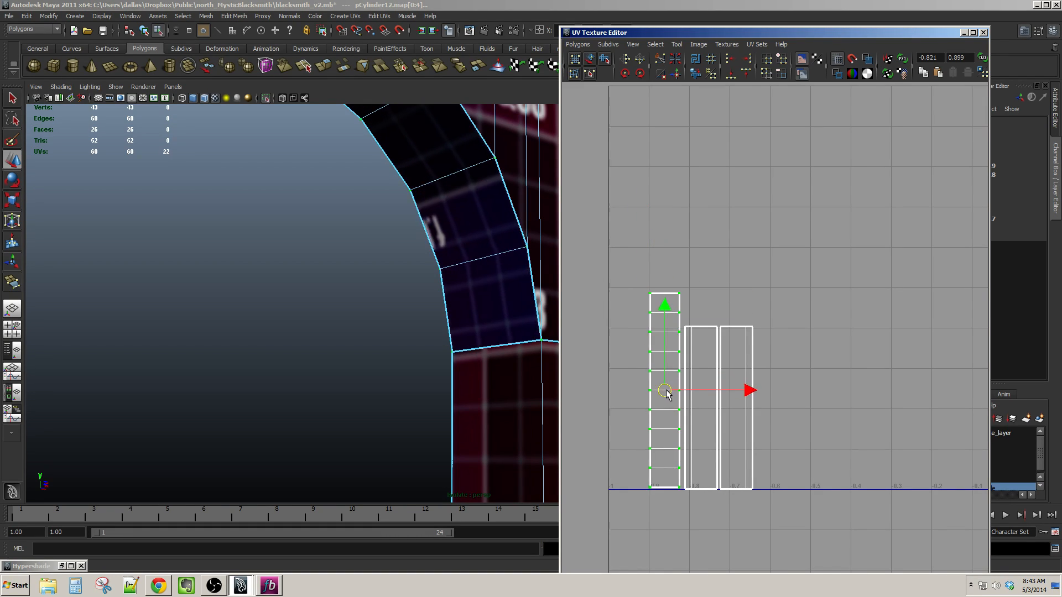
# Select the whole UV shell of the arch's front face and move it off the texture square beside the other doorframe shells.
pyautogui.scroll(-7, 782, 307)
pyautogui.keyDown('alt'); pyautogui.moveTo(826, 276); pyautogui.dragTo(794, 281, button='middle'); pyautogui.keyUp('alt')
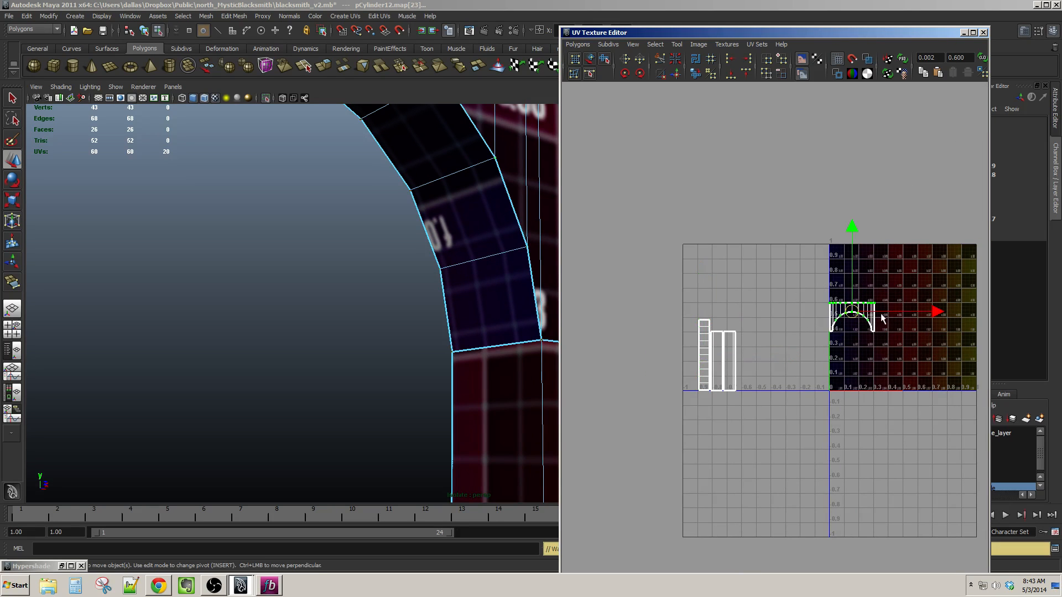
pyautogui.keyDown('ctrl'); pyautogui.moveTo(880, 313); pyautogui.dragTo(900, 301, button='right'); pyautogui.keyUp('ctrl')
pyautogui.scroll(3, 898, 302)
pyautogui.moveTo(883, 310); pyautogui.dragTo(718, 325)
pyautogui.scroll(3, 718, 325)
pyautogui.keyDown('alt'); pyautogui.moveTo(719, 325); pyautogui.dragTo(721, 345, button='middle'); pyautogui.keyUp('alt')
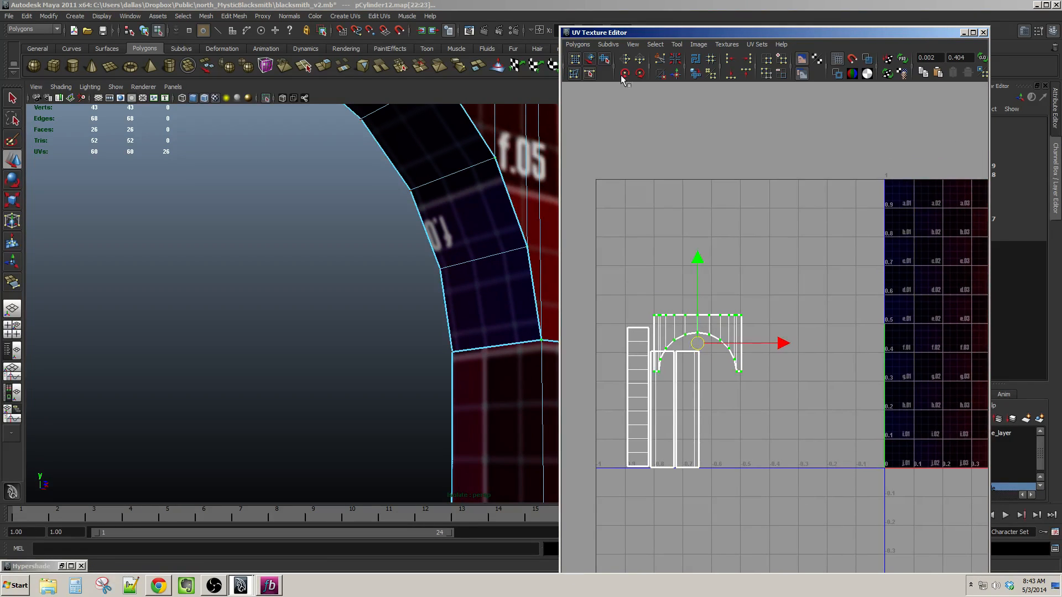
# Rotate the arch front face's UV shell 90 degrees counterclockwise and place it directly above the underside strip.
pyautogui.click(619, 73)
pyautogui.click(618, 73)
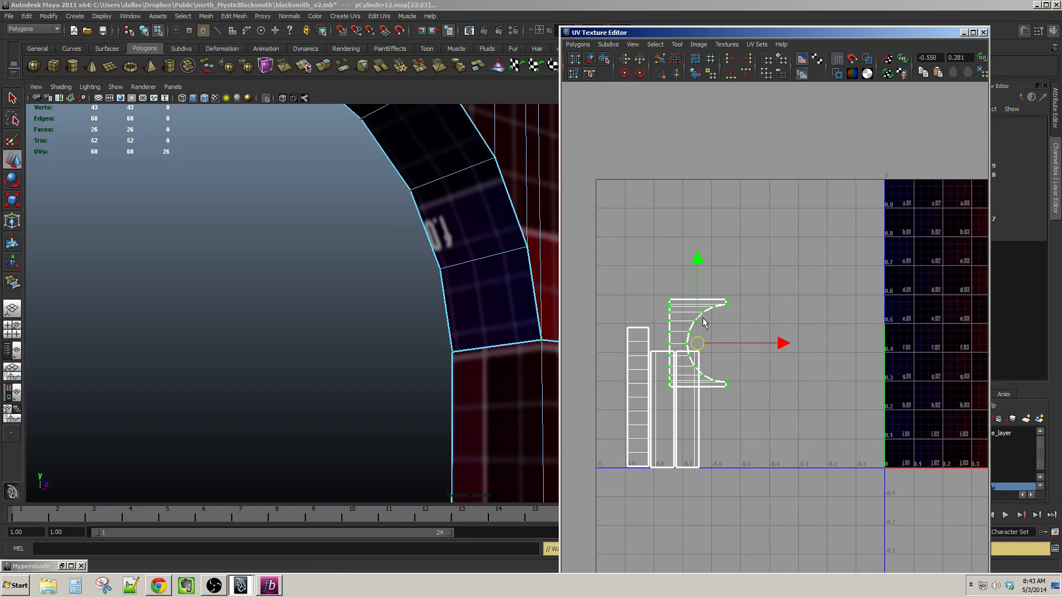
pyautogui.moveTo(699, 346); pyautogui.dragTo(659, 280)
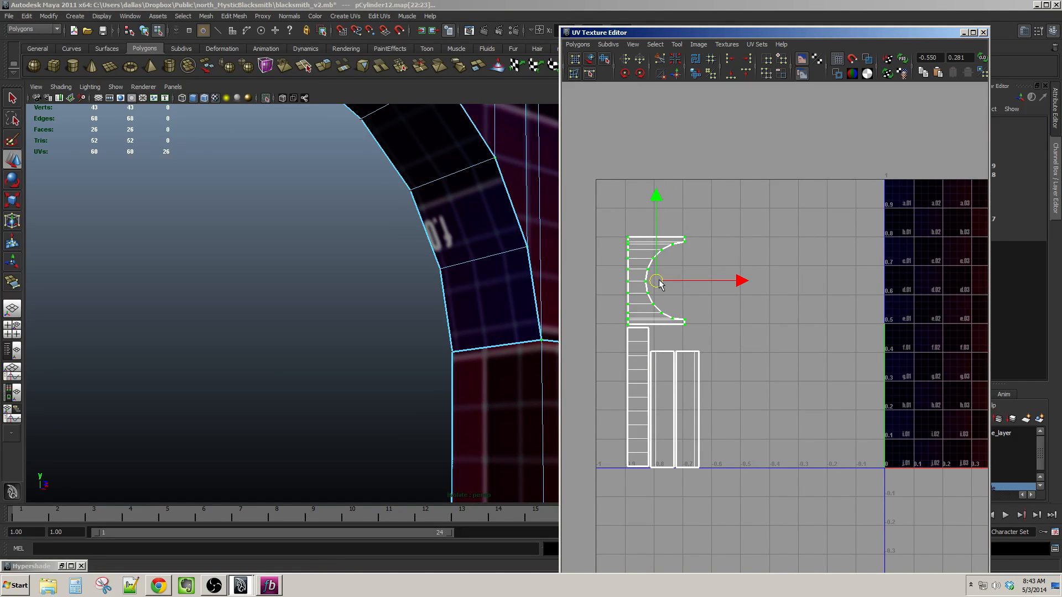
# Return the doorframe to object mode and turn off the isolated view to show the whole scene.
pyautogui.moveTo(612, 221); pyautogui.dragTo(723, 480)
pyautogui.scroll(-3, 660, 349)
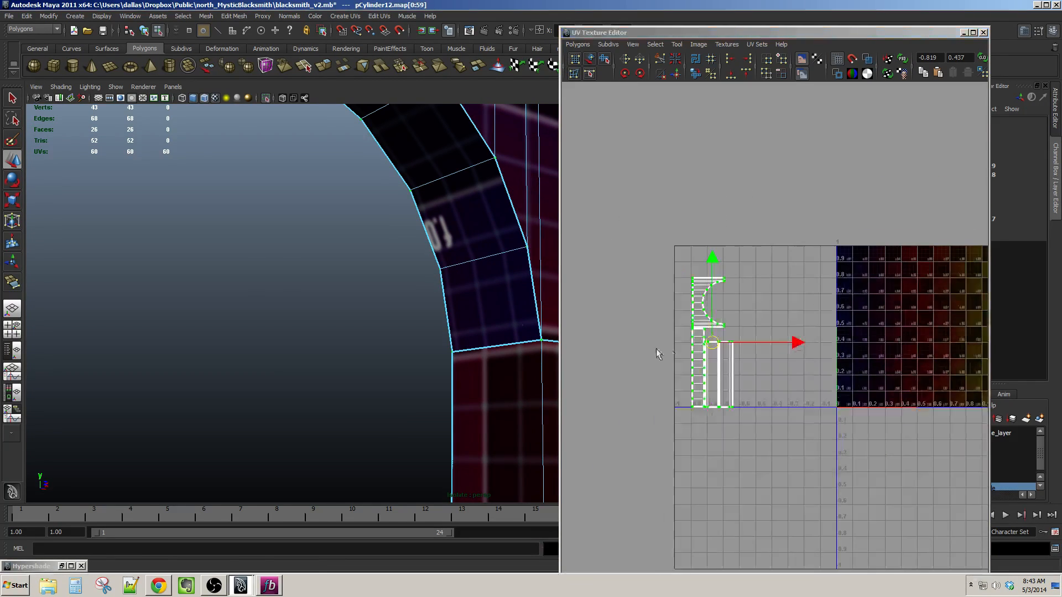
pyautogui.scroll(-4, 379, 224)
pyautogui.press('F8')
pyautogui.scroll(-4, 374, 288)
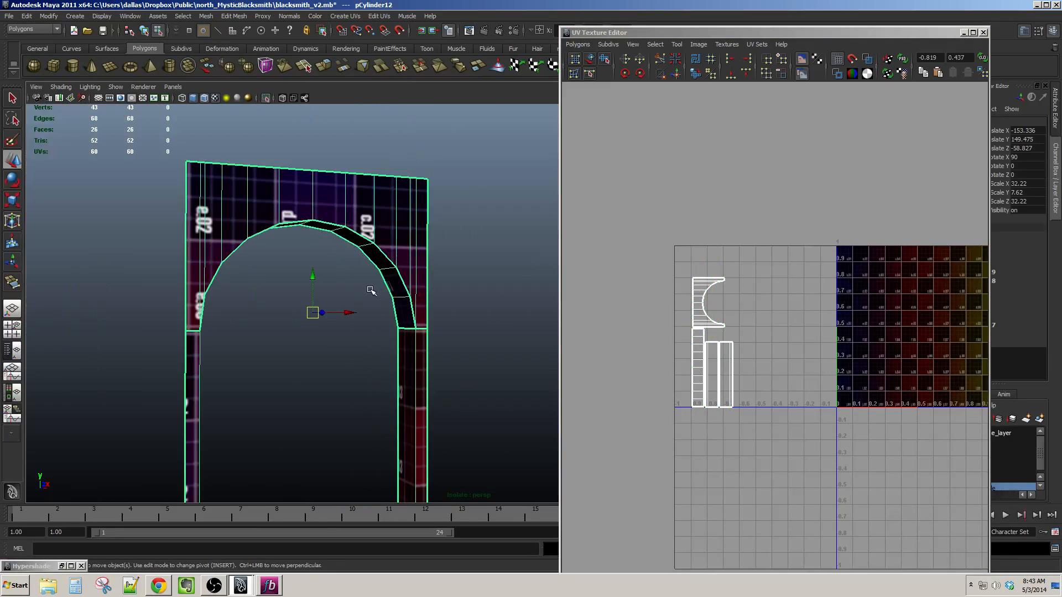
pyautogui.keyDown('alt'); pyautogui.moveTo(372, 289); pyautogui.dragTo(367, 260, button='middle'); pyautogui.keyUp('alt')
pyautogui.keyDown('alt'); pyautogui.moveTo(367, 260); pyautogui.dragTo(361, 260); pyautogui.keyUp('alt')
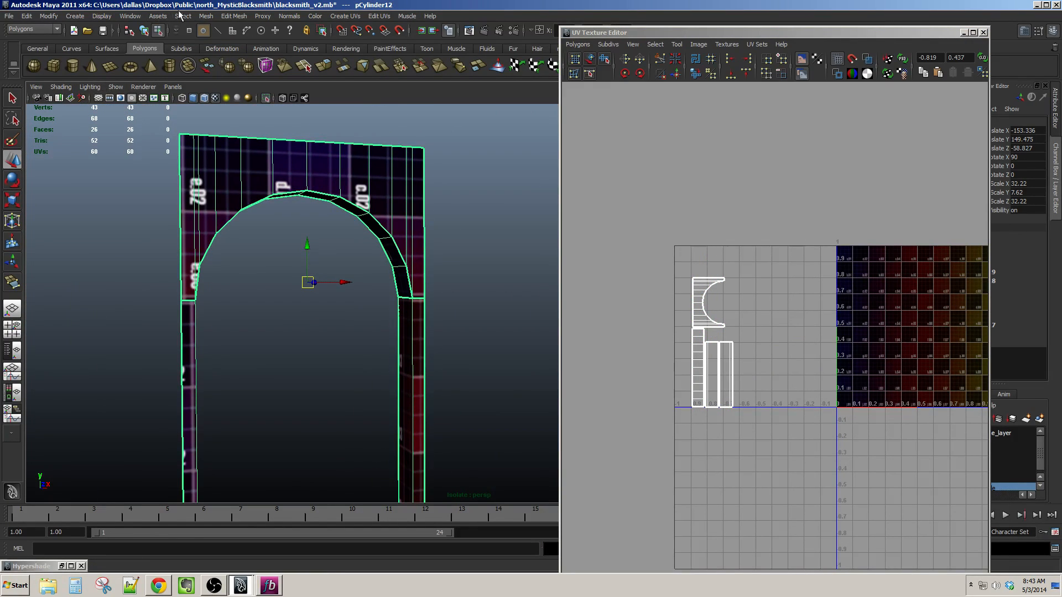
pyautogui.moveTo(117, 90)
pyautogui.moveTo(178, 104)
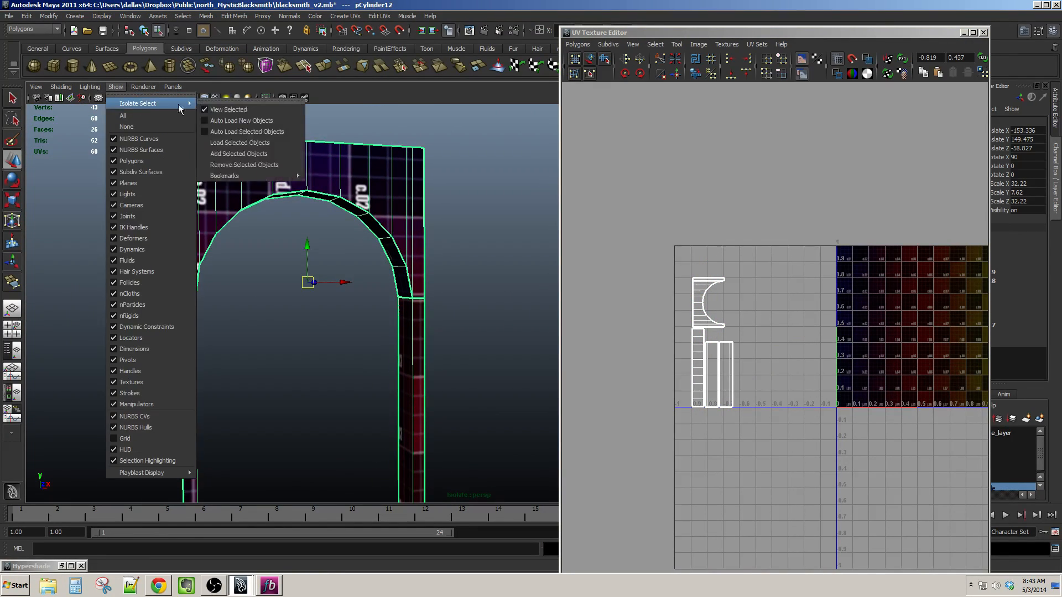
pyautogui.click(236, 110)
# Select the large wall next to the arched doorframe and add the doorframe to the selection.
pyautogui.scroll(-4, 417, 282)
pyautogui.keyDown('alt'); pyautogui.moveTo(423, 281); pyautogui.dragTo(454, 274); pyautogui.keyUp('alt')
pyautogui.scroll(3, 454, 274)
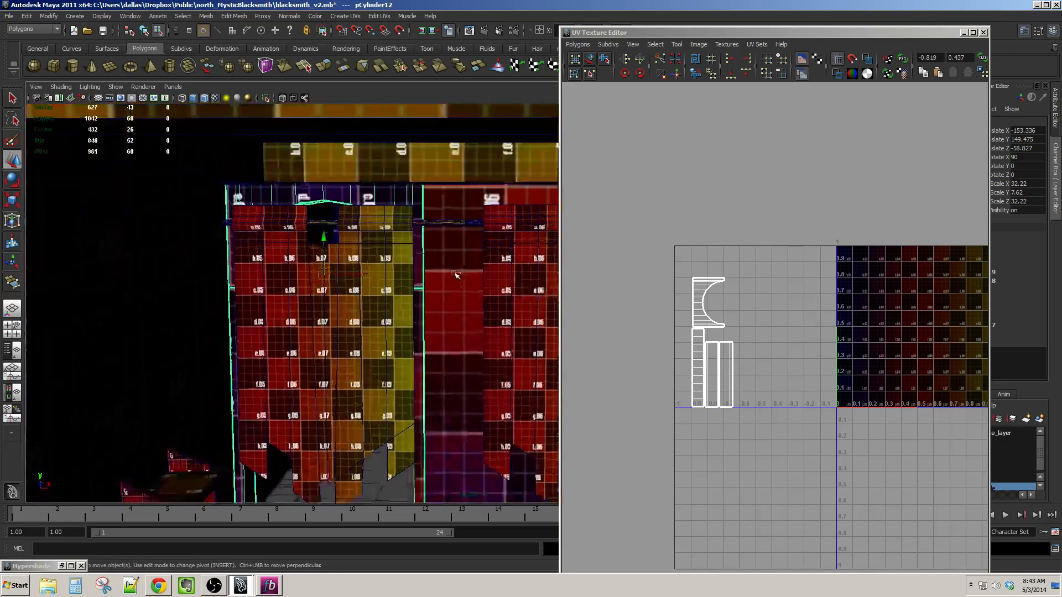
pyautogui.scroll(2, 454, 275)
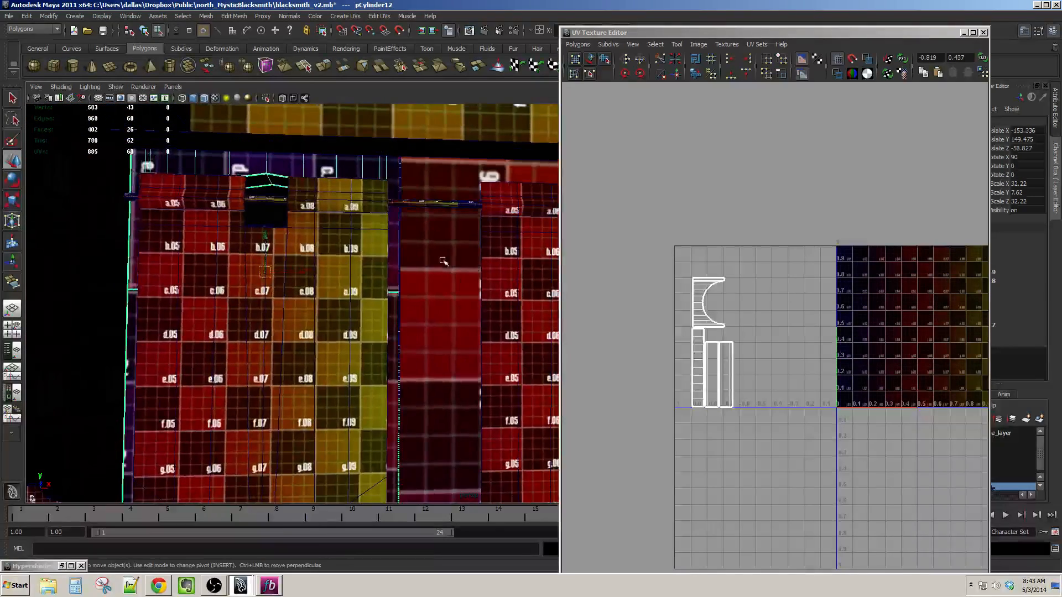
pyautogui.keyDown('alt'); pyautogui.moveTo(462, 279); pyautogui.dragTo(438, 237, button='middle'); pyautogui.keyUp('alt')
pyautogui.click(432, 234)
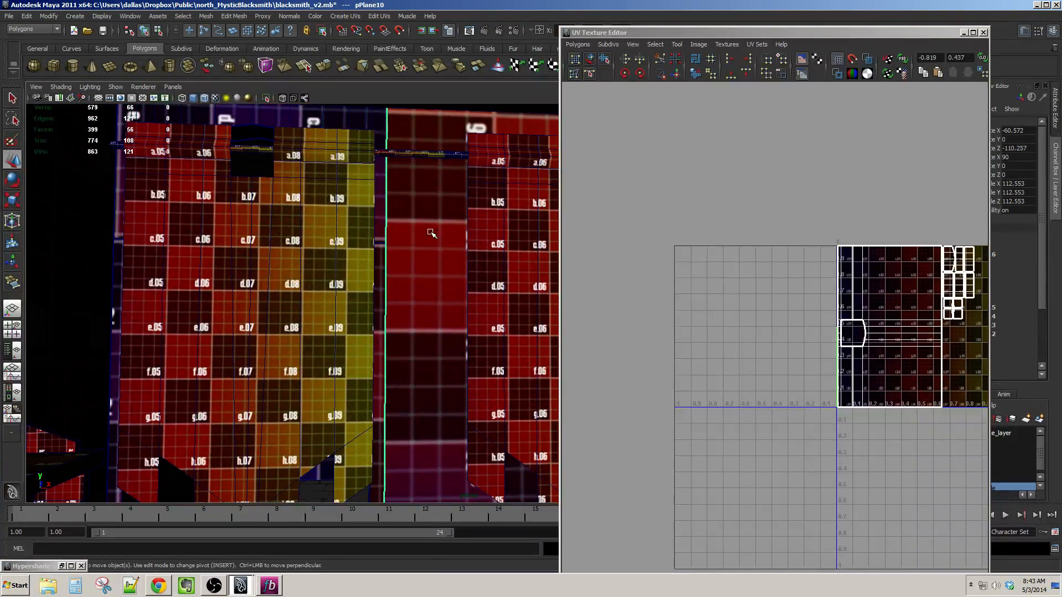
pyautogui.click(382, 130)
pyautogui.keyDown('alt'); pyautogui.moveTo(398, 232); pyautogui.dragTo(486, 259); pyautogui.keyUp('alt')
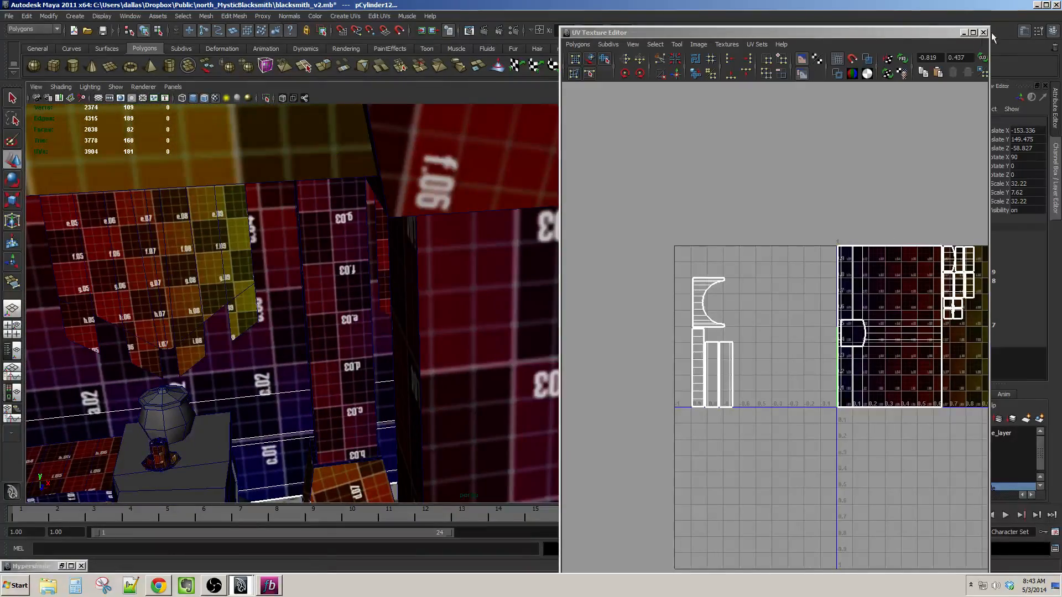
# Minimize the UV Texture Editor and isolate the selected wall and doorframe in the viewport.
pyautogui.click(963, 34)
pyautogui.keyDown('alt'); pyautogui.moveTo(575, 221); pyautogui.dragTo(455, 206); pyautogui.keyUp('alt')
pyautogui.keyDown('alt'); pyautogui.moveTo(455, 206); pyautogui.dragTo(546, 216, button='middle'); pyautogui.keyUp('alt')
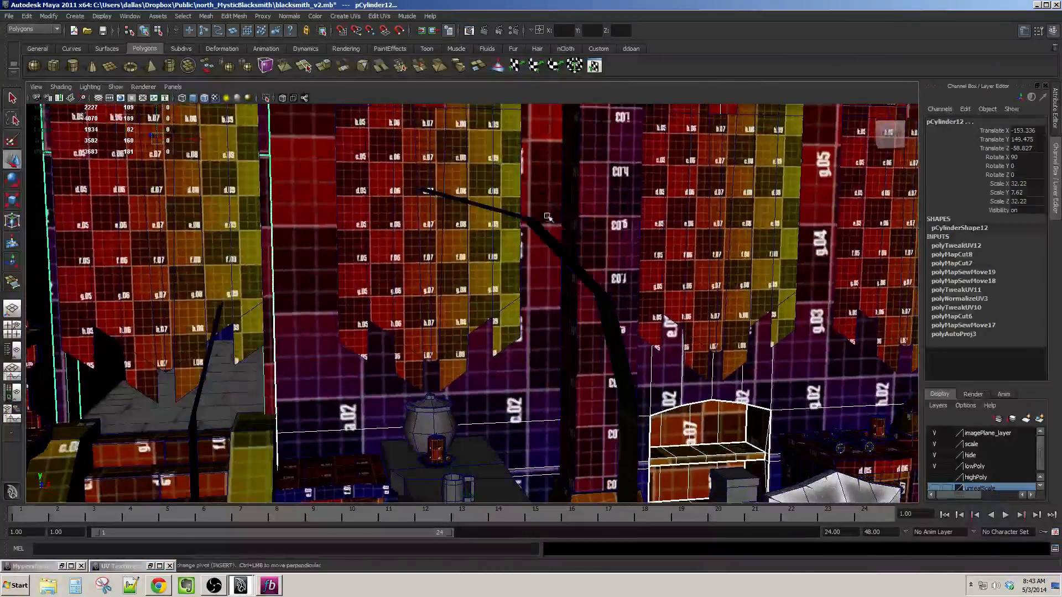
pyautogui.click(117, 87)
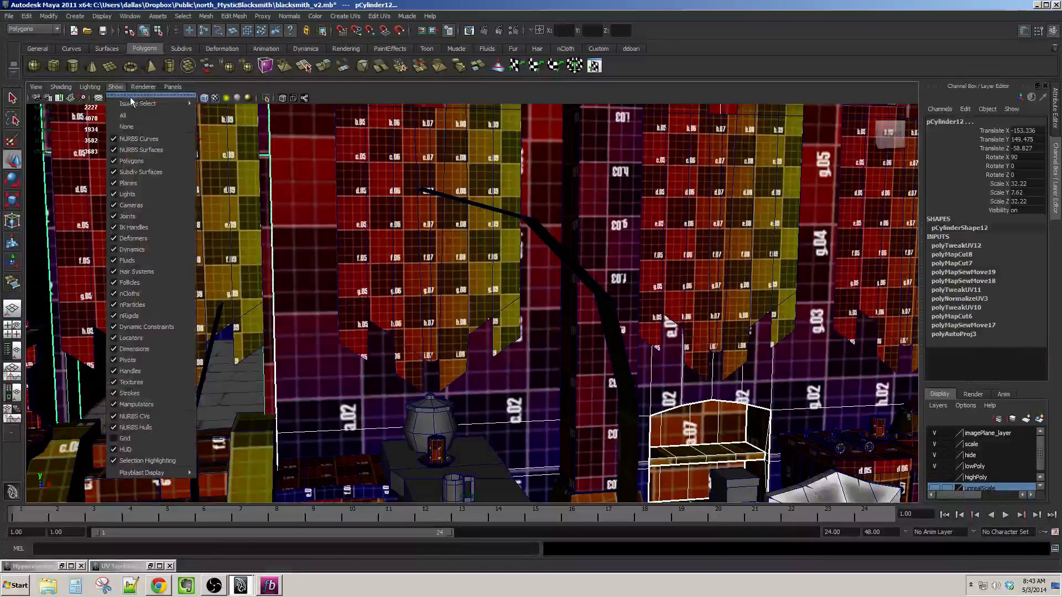
pyautogui.moveTo(131, 103)
pyautogui.click(202, 109)
# Combine the arched doorframe and the wall into a single mesh.
pyautogui.keyDown('alt'); pyautogui.moveTo(350, 191); pyautogui.dragTo(567, 220, button='middle'); pyautogui.keyUp('alt')
pyautogui.scroll(-10, 568, 221)
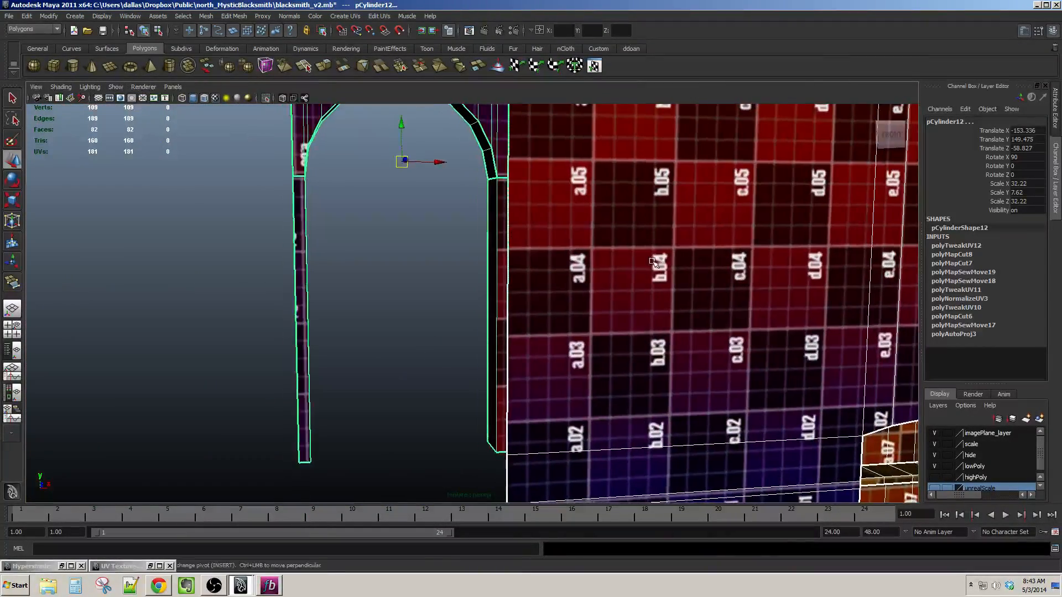
pyautogui.keyDown('alt'); pyautogui.moveTo(596, 265); pyautogui.dragTo(606, 279, button='middle'); pyautogui.keyUp('alt')
pyautogui.keyDown('alt'); pyautogui.moveTo(606, 280); pyautogui.dragTo(551, 236); pyautogui.keyUp('alt')
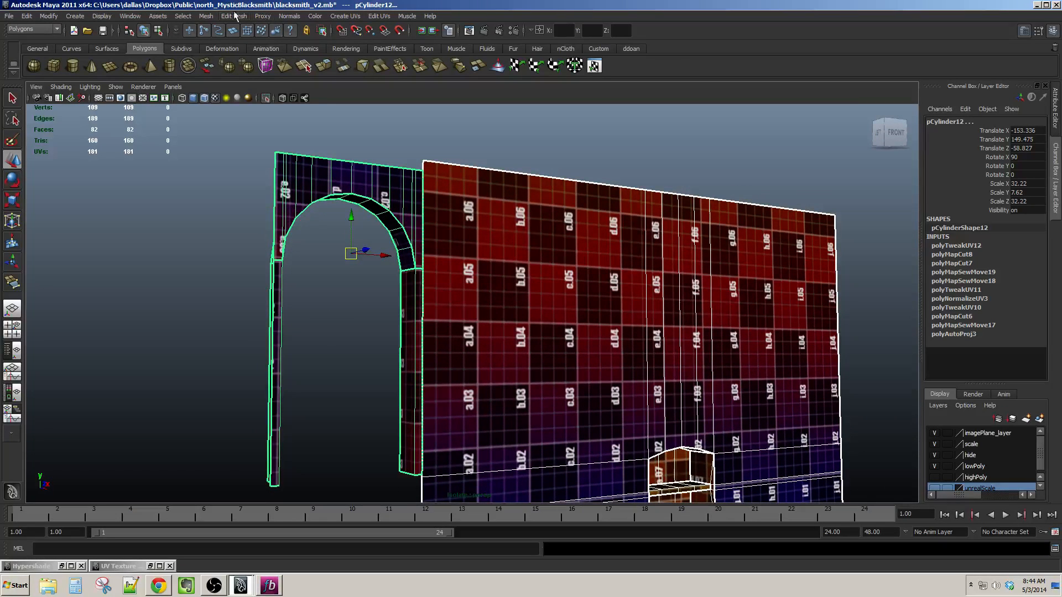
pyautogui.click(205, 15)
pyautogui.click(216, 26)
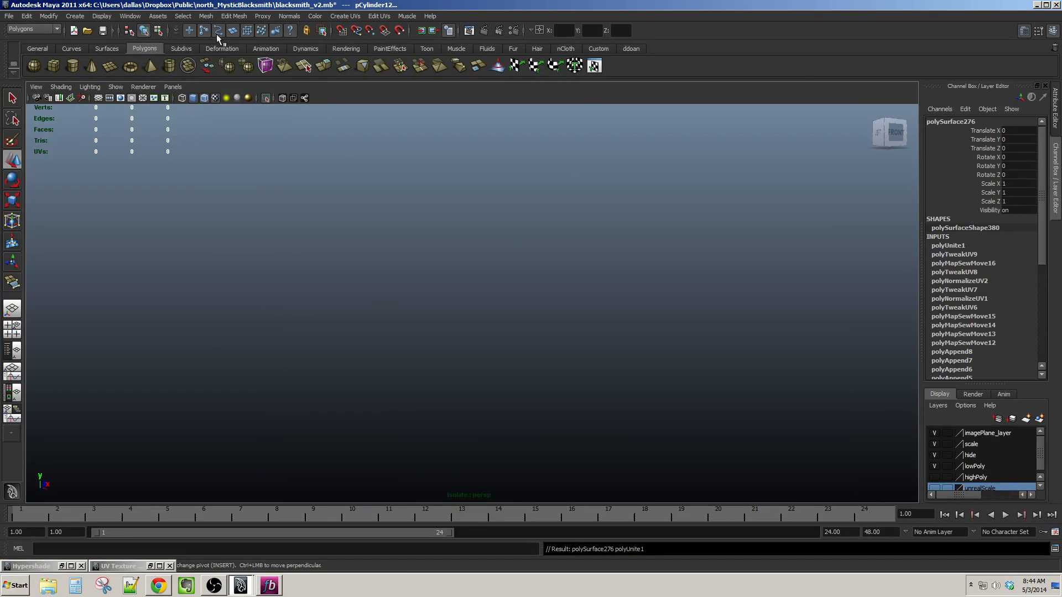
# Turn off the empty isolated view and isolate the newly combined wall and doorframe mesh.
pyautogui.click(116, 87)
pyautogui.click(236, 111)
pyautogui.scroll(5, 241, 114)
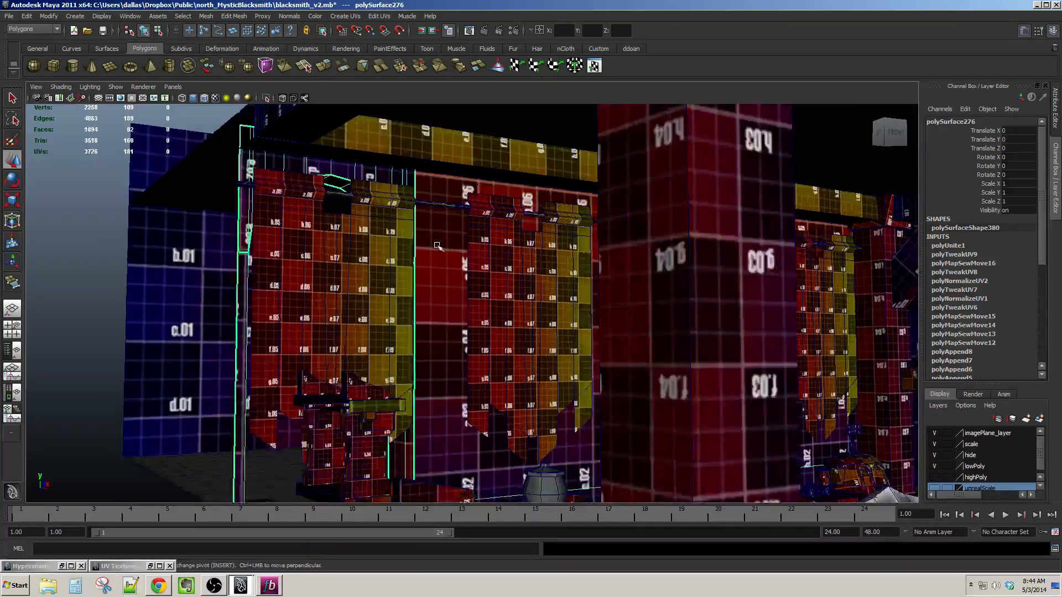
pyautogui.click(125, 85)
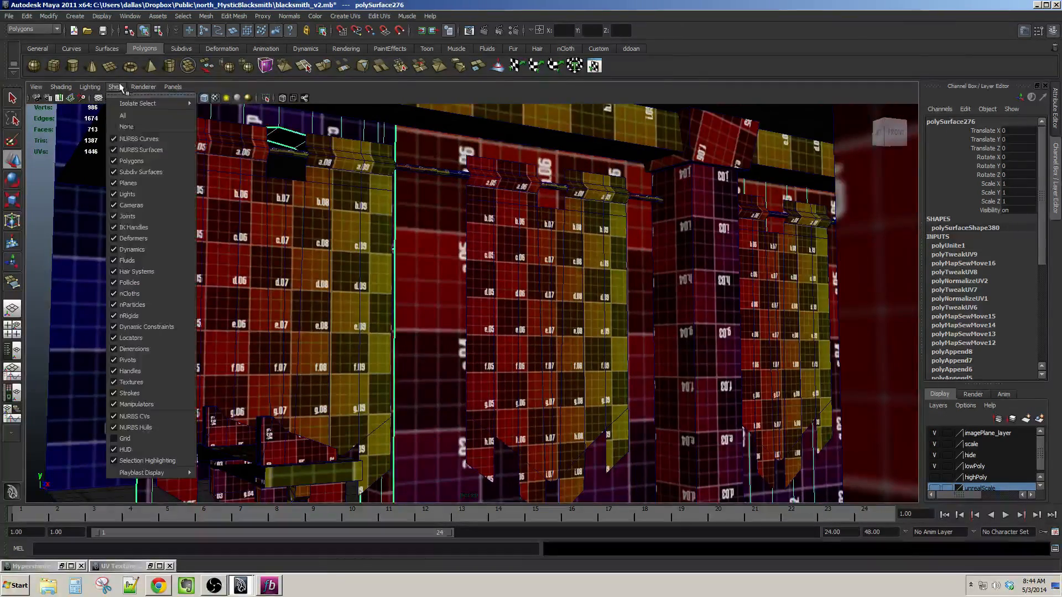
pyautogui.moveTo(147, 104)
pyautogui.click(228, 109)
pyautogui.scroll(-3, 429, 218)
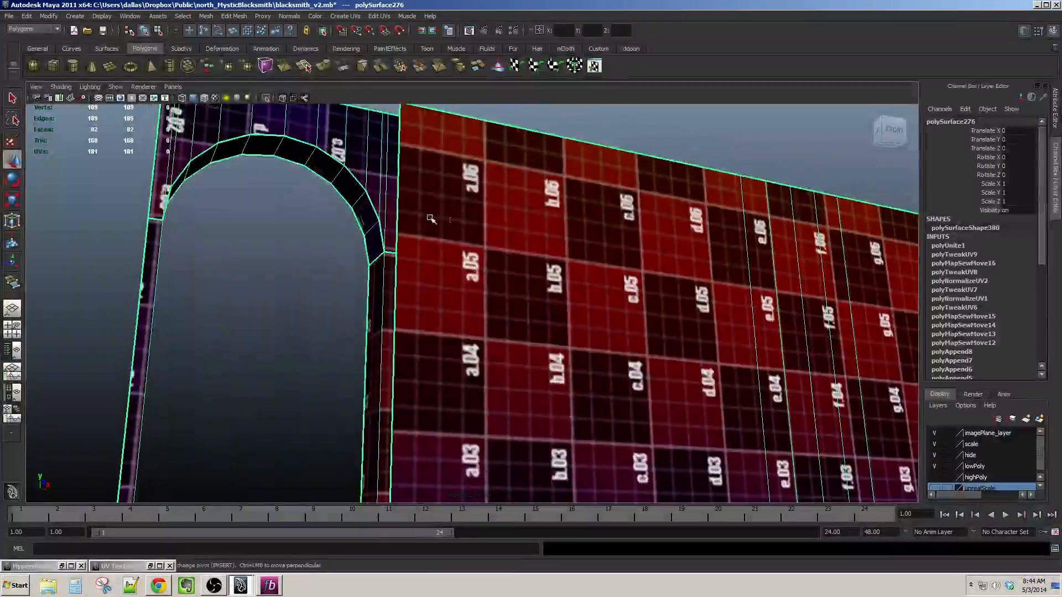
pyautogui.keyDown('alt'); pyautogui.moveTo(481, 230); pyautogui.dragTo(470, 150, button='middle'); pyautogui.keyUp('alt')
pyautogui.keyDown('alt'); pyautogui.moveTo(470, 149); pyautogui.dragTo(523, 200); pyautogui.keyUp('alt')
# Restore the UV Texture Editor to show the combined mesh's wall, shelf and doorframe shells together.
pyautogui.click(459, 233)
pyautogui.click(414, 153)
pyautogui.click(378, 16)
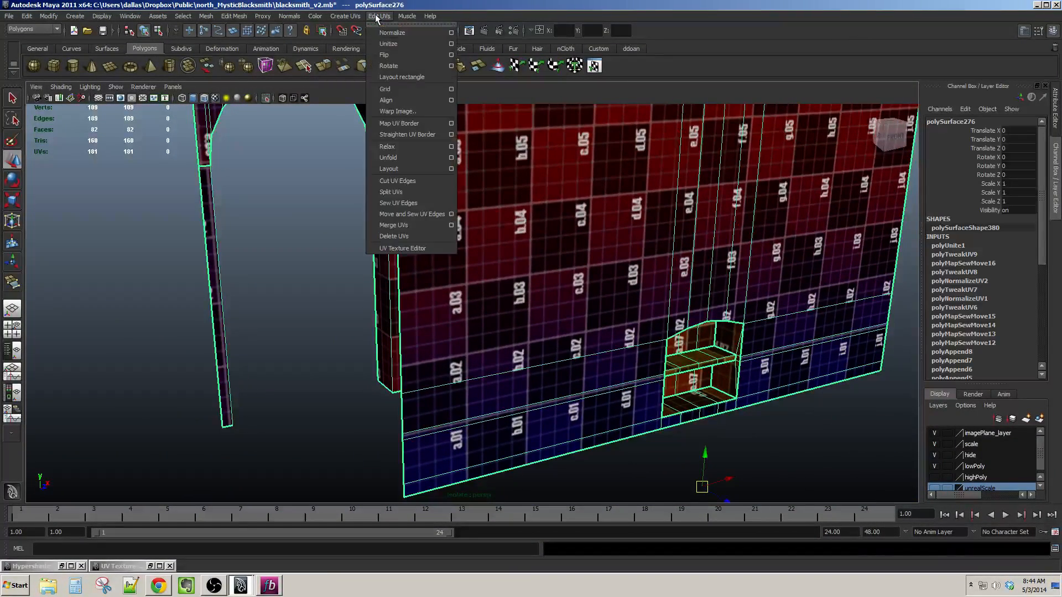
pyautogui.rightClick(134, 567)
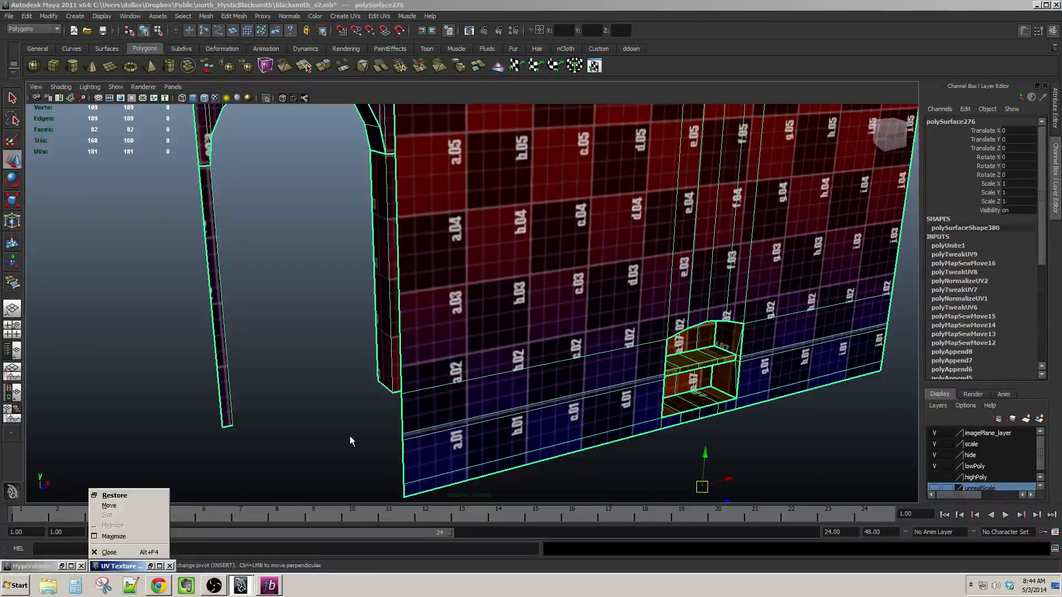
pyautogui.doubleClick(120, 569)
pyautogui.keyDown('alt'); pyautogui.moveTo(684, 332); pyautogui.dragTo(867, 349, button='right'); pyautogui.keyUp('alt')
pyautogui.keyDown('alt'); pyautogui.moveTo(867, 349); pyautogui.dragTo(754, 360, button='middle'); pyautogui.keyUp('alt')
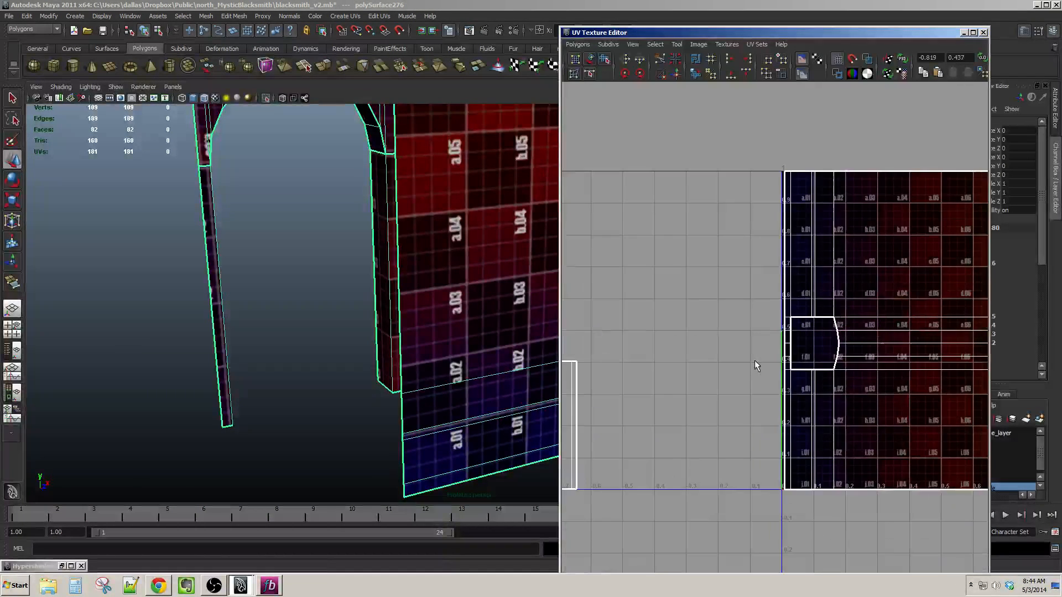
pyautogui.keyDown('alt'); pyautogui.moveTo(754, 360); pyautogui.dragTo(677, 358, button='right'); pyautogui.keyUp('alt')
pyautogui.keyDown('alt'); pyautogui.moveTo(677, 358); pyautogui.dragTo(626, 369, button='middle'); pyautogui.keyUp('alt')
pyautogui.keyDown('alt'); pyautogui.moveTo(762, 319); pyautogui.dragTo(862, 324, button='middle'); pyautogui.keyUp('alt')
pyautogui.keyDown('alt'); pyautogui.moveTo(862, 324); pyautogui.dragTo(824, 326, button='right'); pyautogui.keyUp('alt')
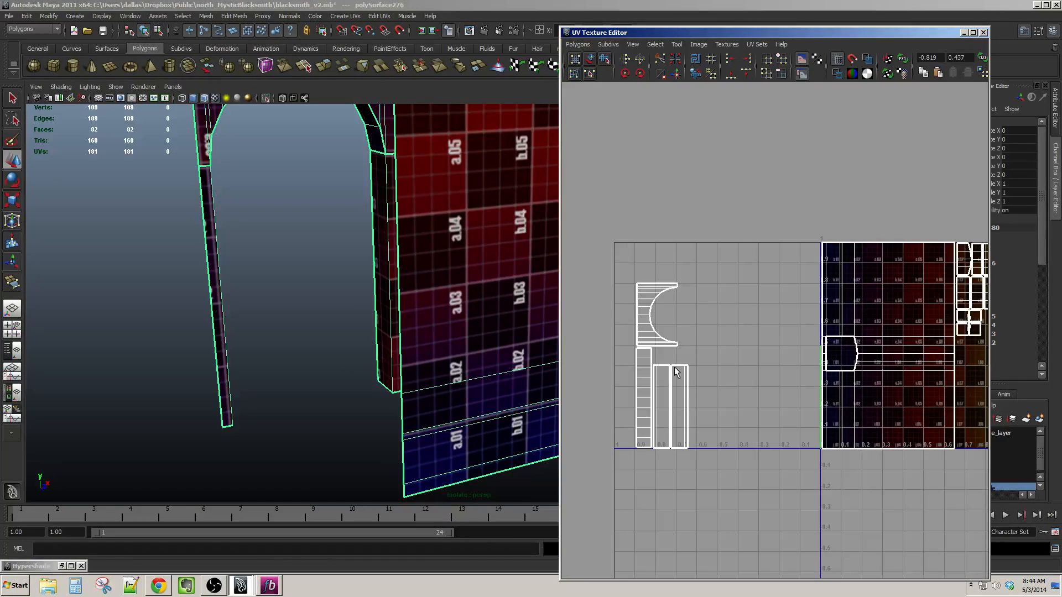
# Move the arch front face's UV shell into the free space below the small shelf shells on the texture square.
pyautogui.moveTo(676, 372); pyautogui.dragTo(710, 371, button='right')
pyautogui.moveTo(631, 280); pyautogui.dragTo(674, 297)
pyautogui.keyDown('alt'); pyautogui.moveTo(738, 316); pyautogui.dragTo(730, 317, button='middle'); pyautogui.keyUp('alt')
pyautogui.keyDown('alt'); pyautogui.moveTo(662, 341); pyautogui.dragTo(750, 348, button='middle'); pyautogui.keyUp('alt')
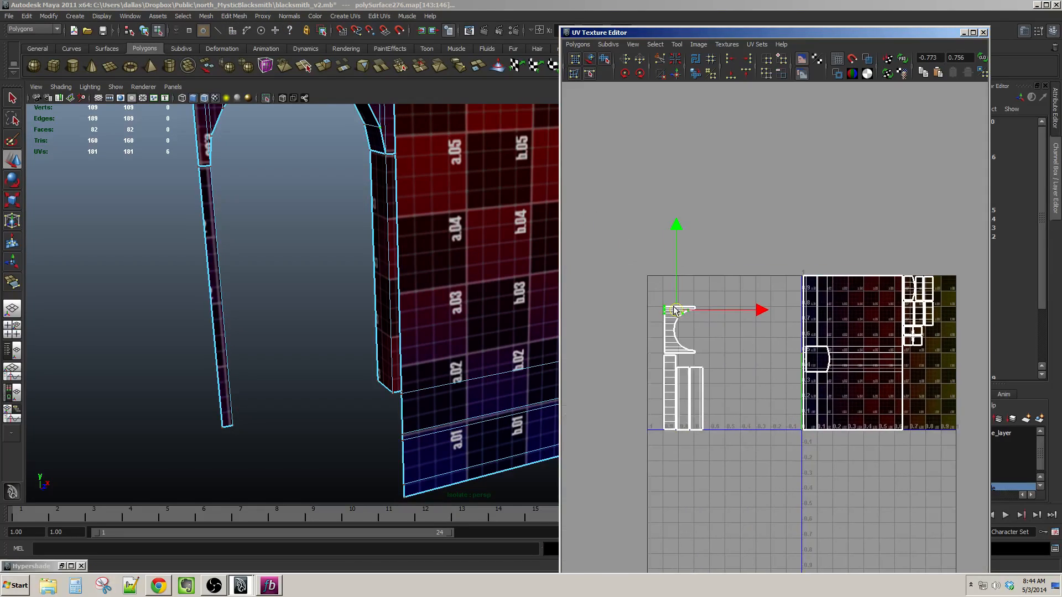
pyautogui.keyDown('ctrl'); pyautogui.moveTo(673, 307); pyautogui.dragTo(717, 347, button='right'); pyautogui.keyUp('ctrl')
pyautogui.scroll(3, 723, 356)
pyautogui.moveTo(728, 363)
pyautogui.keyDown('alt'); pyautogui.mouseDown(button='middle')
pyautogui.moveTo(672, 328)
pyautogui.moveTo(729, 365)
pyautogui.mouseUp(button='middle'); pyautogui.keyUp('alt')
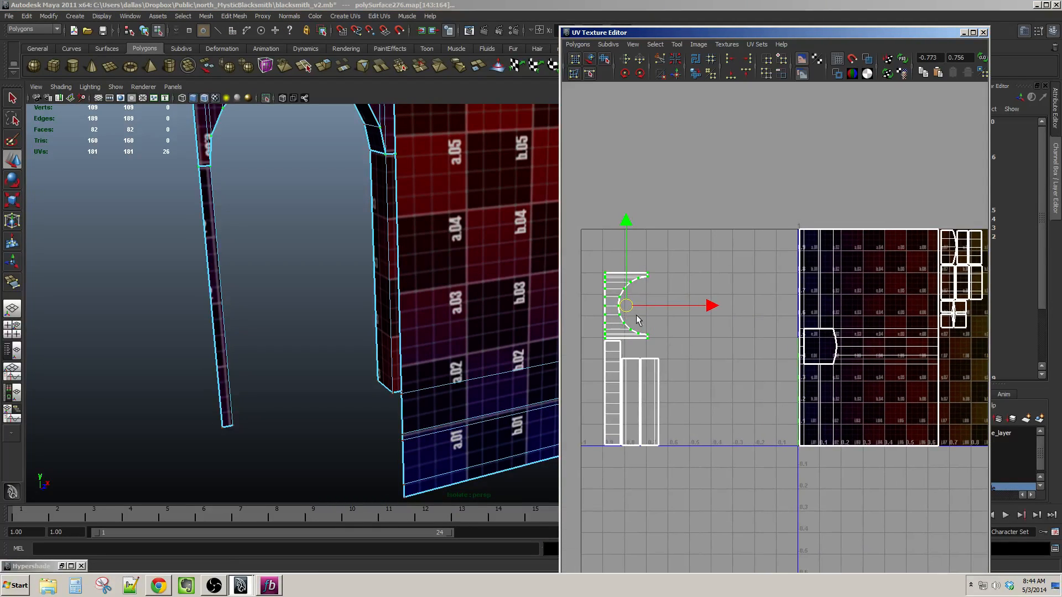
pyautogui.keyDown('alt'); pyautogui.moveTo(664, 292); pyautogui.dragTo(637, 296, button='middle'); pyautogui.keyUp('alt')
pyautogui.moveTo(597, 317); pyautogui.dragTo(926, 371)
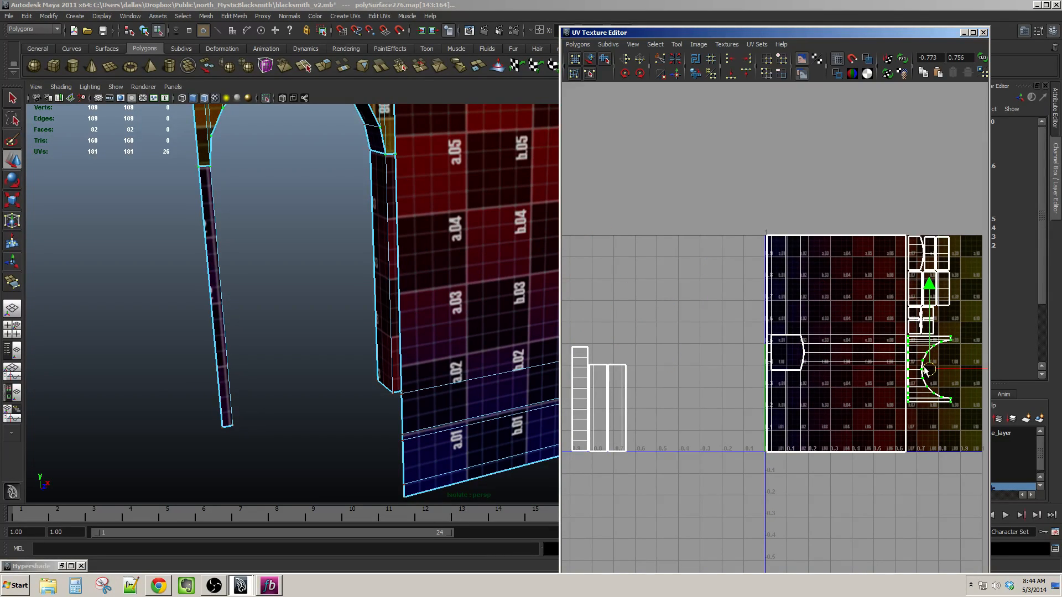
# Select the underside strip and both post shells and move them across to the far side of the texture square.
pyautogui.scroll(-1, 673, 390)
pyautogui.keyDown('alt'); pyautogui.moveTo(672, 390); pyautogui.dragTo(689, 389, button='middle'); pyautogui.keyUp('alt')
pyautogui.moveTo(595, 316); pyautogui.dragTo(686, 384)
pyautogui.keyDown('ctrl'); pyautogui.moveTo(686, 384); pyautogui.dragTo(699, 385, button='right'); pyautogui.keyUp('ctrl')
pyautogui.keyDown('alt'); pyautogui.moveTo(698, 384); pyautogui.dragTo(632, 383, button='middle'); pyautogui.keyUp('alt')
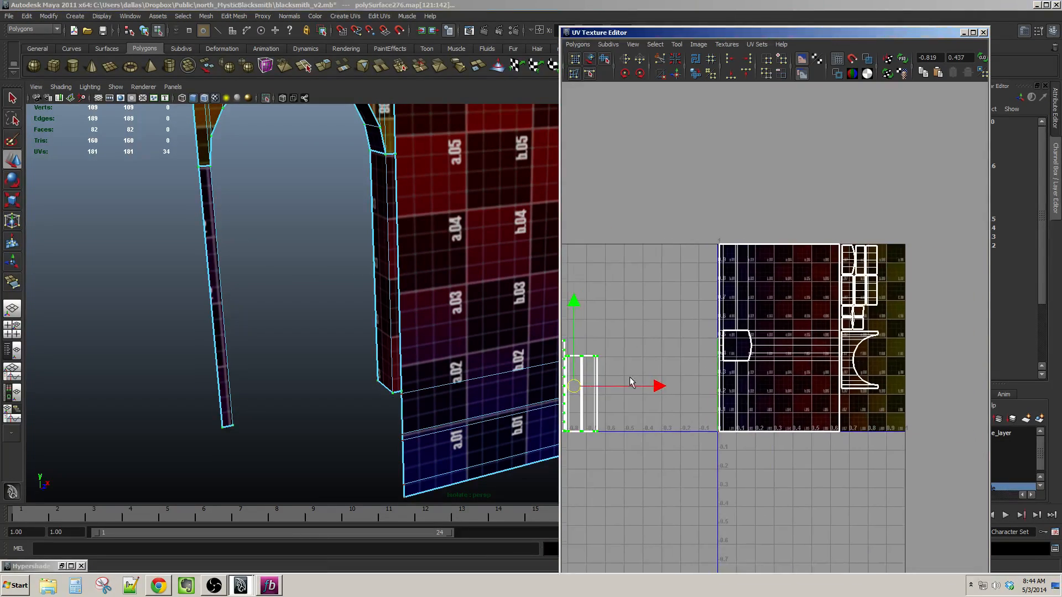
pyautogui.moveTo(574, 386); pyautogui.dragTo(906, 320)
# Fit the strip and post shells tightly beside the small shelf shells, with the strip's upper end near the texture square's upper edge.
pyautogui.scroll(3, 918, 319)
pyautogui.keyDown('alt'); pyautogui.moveTo(928, 318); pyautogui.dragTo(761, 366, button='middle'); pyautogui.keyUp('alt')
pyautogui.scroll(2, 829, 362)
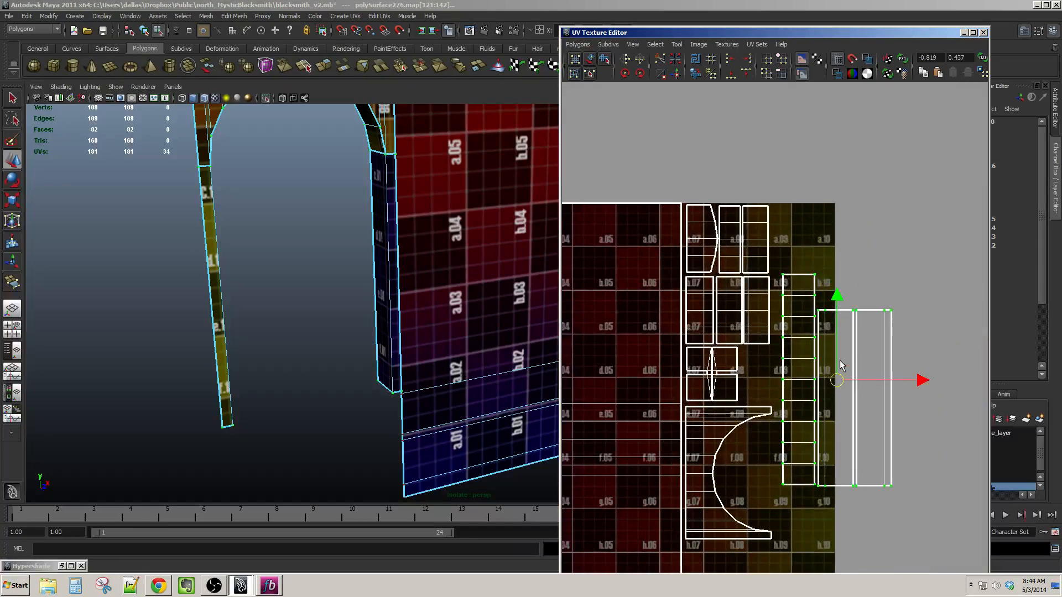
pyautogui.keyDown('alt'); pyautogui.moveTo(840, 365); pyautogui.dragTo(823, 377, button='middle'); pyautogui.keyUp('alt')
pyautogui.moveTo(828, 394); pyautogui.dragTo(839, 428)
pyautogui.keyDown('alt'); pyautogui.moveTo(836, 437); pyautogui.dragTo(831, 337, button='middle'); pyautogui.keyUp('alt')
pyautogui.moveTo(829, 331); pyautogui.dragTo(808, 226)
pyautogui.keyDown('alt'); pyautogui.moveTo(385, 330); pyautogui.dragTo(382, 354); pyautogui.keyUp('alt')
pyautogui.keyDown('alt'); pyautogui.moveTo(835, 250); pyautogui.dragTo(835, 270, button='middle'); pyautogui.keyUp('alt')
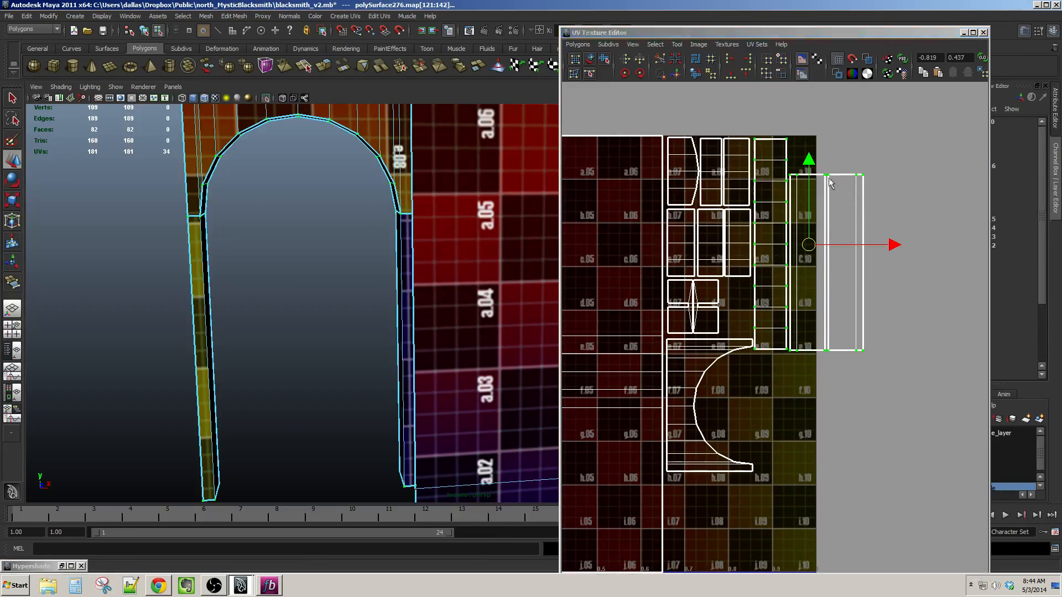
# Select both post UV shells and move them from beside the underside strip to the texture square's lower outer corner.
pyautogui.moveTo(824, 169); pyautogui.dragTo(841, 178)
pyautogui.keyDown('ctrl'); pyautogui.moveTo(843, 180); pyautogui.dragTo(876, 205, button='right'); pyautogui.keyUp('ctrl')
pyautogui.keyDown('alt'); pyautogui.moveTo(877, 205); pyautogui.dragTo(872, 219, button='middle'); pyautogui.keyUp('alt')
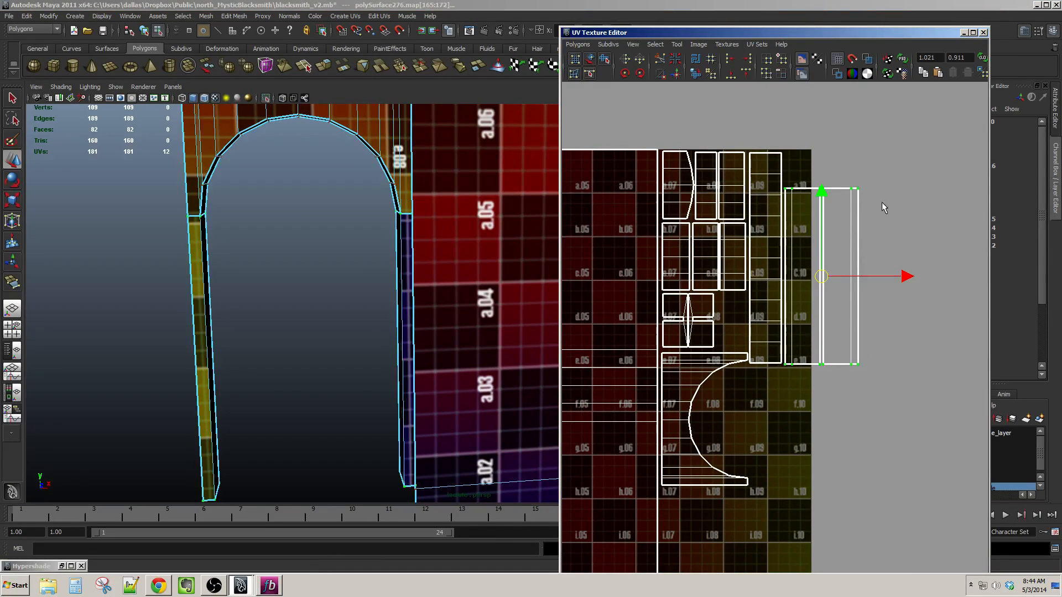
pyautogui.moveTo(821, 172); pyautogui.dragTo(876, 207)
pyautogui.keyDown('ctrl'); pyautogui.moveTo(877, 208); pyautogui.dragTo(895, 208, button='right'); pyautogui.keyUp('ctrl')
pyautogui.keyDown('alt'); pyautogui.moveTo(854, 295); pyautogui.dragTo(851, 265, button='middle'); pyautogui.keyUp('alt')
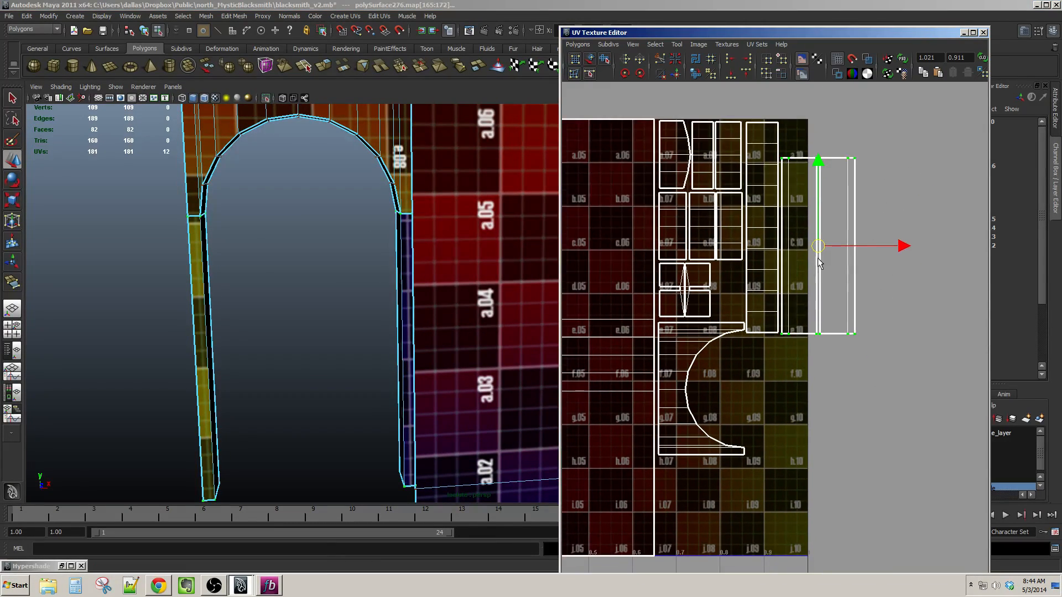
pyautogui.moveTo(818, 247); pyautogui.dragTo(792, 433)
pyautogui.keyDown('alt'); pyautogui.moveTo(792, 432); pyautogui.dragTo(793, 373, button='middle'); pyautogui.keyUp('alt')
pyautogui.moveTo(793, 373); pyautogui.dragTo(781, 404)
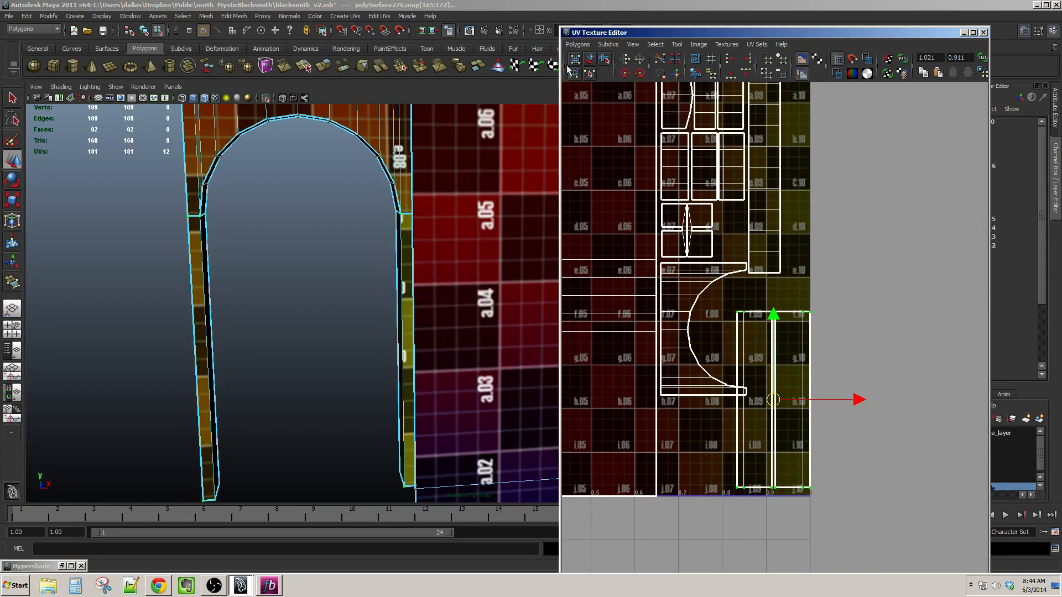
# Rotate both post shells to lie horizontally and park them outside the texture square.
pyautogui.click(636, 72)
pyautogui.keyDown('alt'); pyautogui.moveTo(772, 397); pyautogui.dragTo(770, 362, button='middle'); pyautogui.keyUp('alt')
pyautogui.moveTo(770, 361); pyautogui.dragTo(903, 288)
# Rotate the arch front face's UV shell 90 degrees counterclockwise and place it along the texture square's lower edge, beside the wall shell.
pyautogui.click(699, 329)
pyautogui.keyDown('ctrl'); pyautogui.moveTo(699, 327); pyautogui.dragTo(702, 309, button='right'); pyautogui.keyUp('ctrl')
pyautogui.keyDown('alt'); pyautogui.moveTo(702, 309); pyautogui.dragTo(699, 289, button='middle'); pyautogui.keyUp('alt')
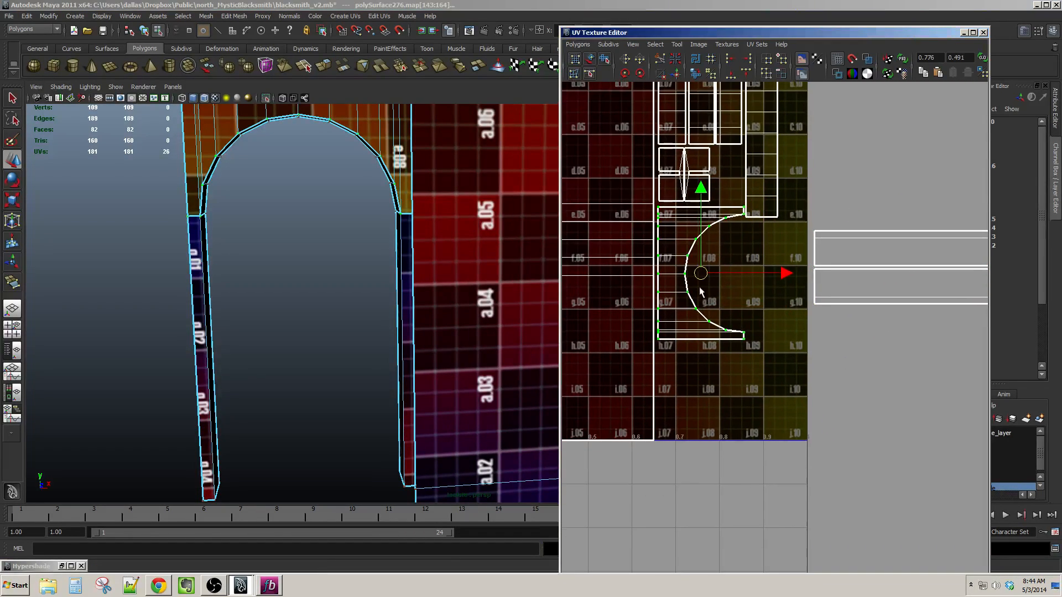
pyautogui.moveTo(700, 291); pyautogui.dragTo(712, 358)
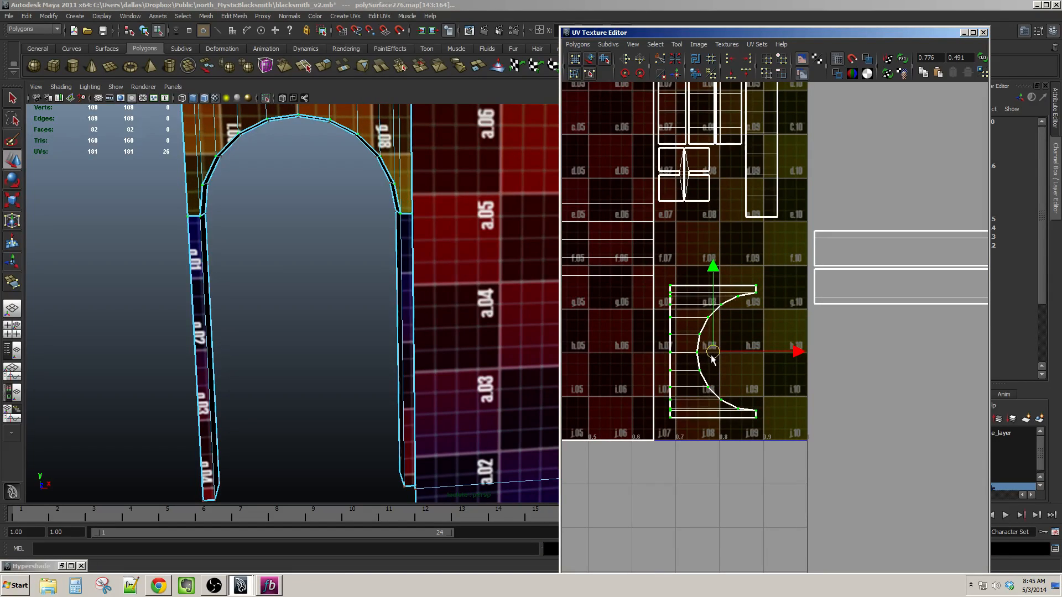
pyautogui.click(624, 74)
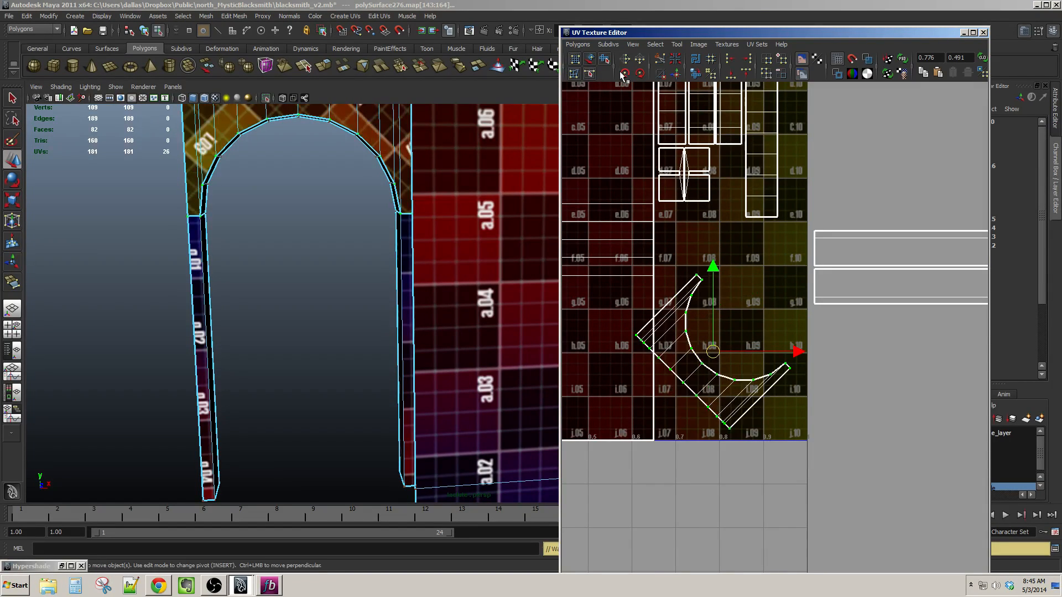
pyautogui.click(623, 74)
pyautogui.moveTo(714, 359); pyautogui.dragTo(725, 403)
# Rotate both post shells upright and place them side by side inside the arch shell's curve.
pyautogui.keyDown('alt'); pyautogui.moveTo(832, 288); pyautogui.dragTo(814, 307, button='middle'); pyautogui.keyUp('alt')
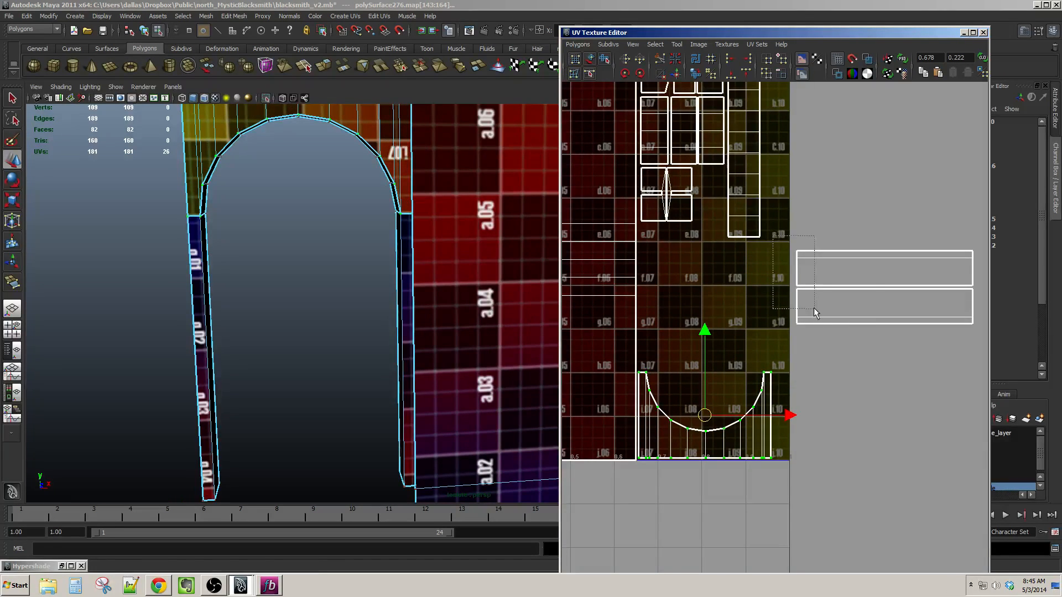
pyautogui.moveTo(815, 308); pyautogui.dragTo(783, 243)
pyautogui.keyDown('alt'); pyautogui.moveTo(821, 267); pyautogui.dragTo(807, 238, button='middle'); pyautogui.keyUp('alt')
pyautogui.keyDown('ctrl'); pyautogui.moveTo(807, 237); pyautogui.dragTo(838, 236, button='right'); pyautogui.keyUp('ctrl')
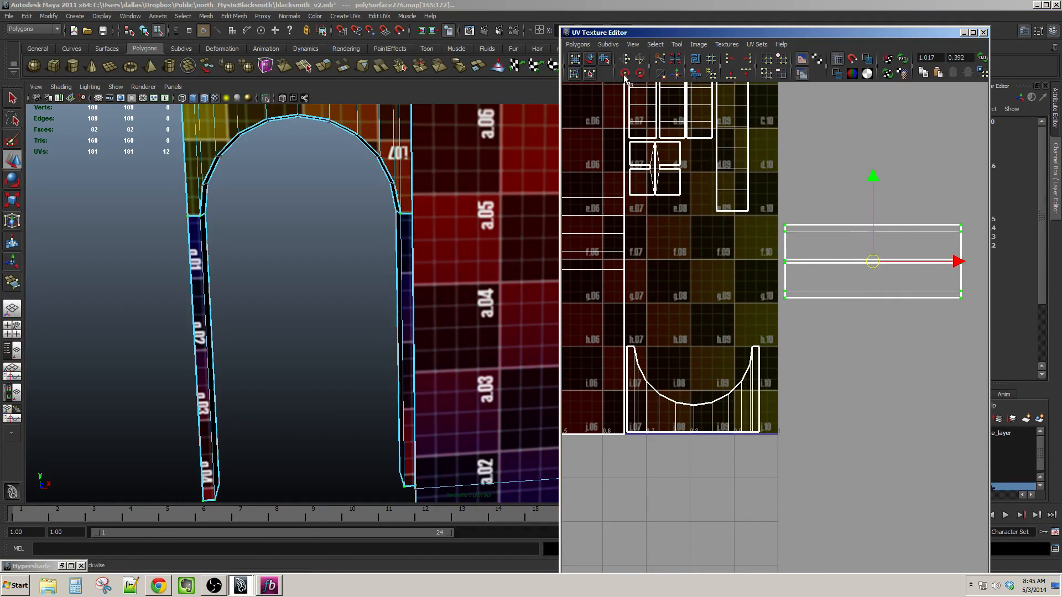
pyautogui.click(625, 76)
pyautogui.click(624, 75)
pyautogui.moveTo(867, 270); pyautogui.dragTo(694, 307)
# Nudge the underside strip's UV shell up level with the tops of the small shelf shells, then deselect it.
pyautogui.scroll(2, 691, 304)
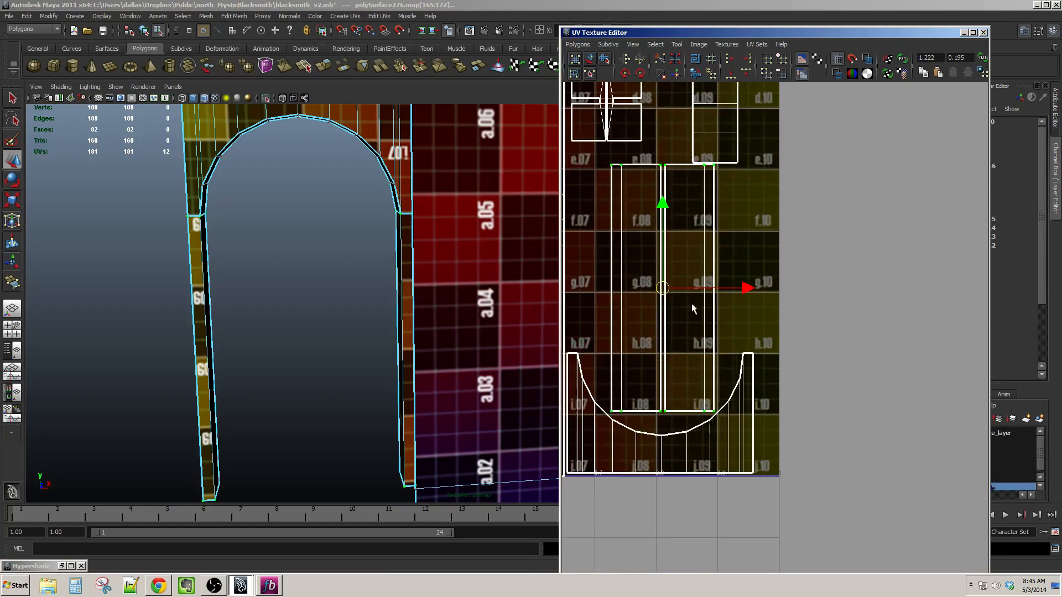
pyautogui.keyDown('alt'); pyautogui.moveTo(693, 307); pyautogui.dragTo(701, 496, button='middle'); pyautogui.keyUp('alt')
pyautogui.scroll(1, 716, 182)
pyautogui.keyDown('alt'); pyautogui.moveTo(716, 174); pyautogui.dragTo(747, 422, button='middle'); pyautogui.keyUp('alt')
pyautogui.moveTo(726, 241); pyautogui.dragTo(773, 273)
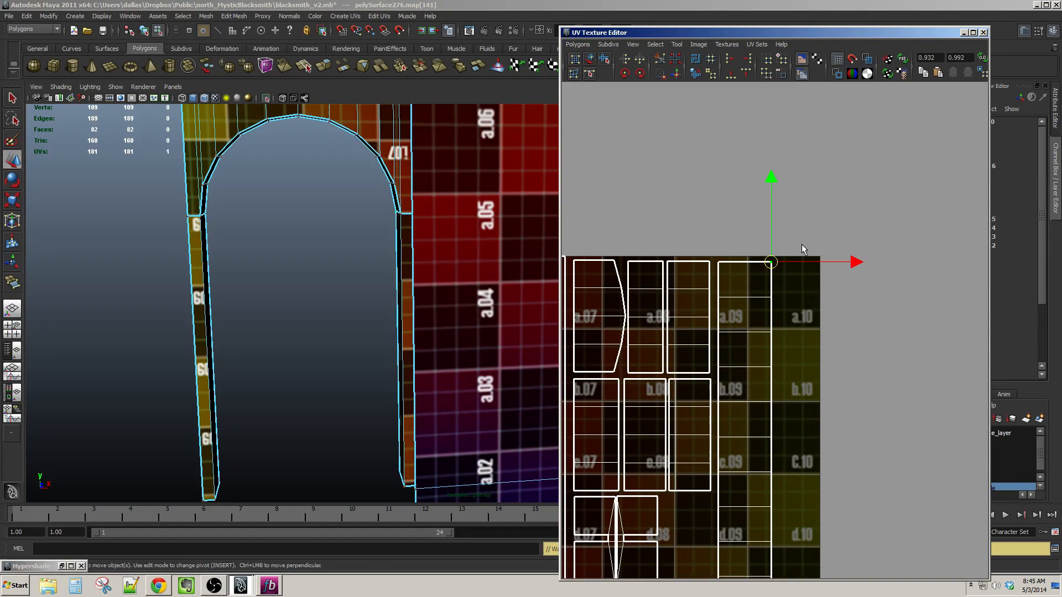
pyautogui.keyDown('ctrl'); pyautogui.moveTo(801, 243); pyautogui.dragTo(795, 211, button='right'); pyautogui.keyUp('ctrl')
pyautogui.keyDown('alt'); pyautogui.moveTo(795, 212); pyautogui.dragTo(780, 167, button='middle'); pyautogui.keyUp('alt')
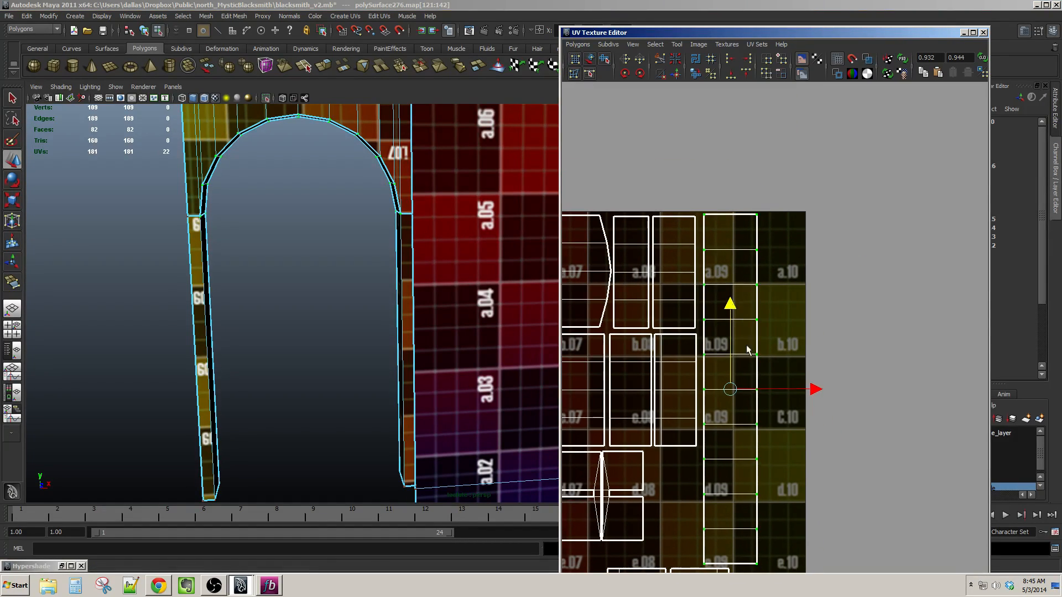
pyautogui.keyDown('alt'); pyautogui.moveTo(747, 349); pyautogui.dragTo(750, 271, button='middle'); pyautogui.keyUp('alt')
pyautogui.scroll(-3, 772, 266)
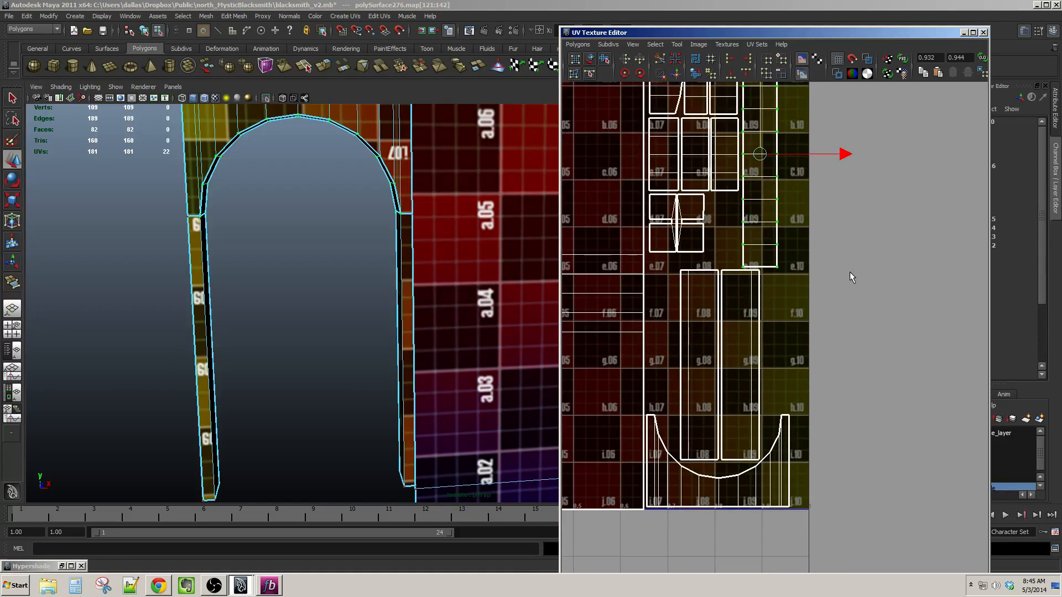
pyautogui.click(849, 271)
# Examine the packed UV shells' spacing and the checker pattern on the doorframe in the model view.
pyautogui.scroll(-2, 835, 274)
pyautogui.keyDown('alt'); pyautogui.moveTo(817, 281); pyautogui.dragTo(818, 334, button='middle'); pyautogui.keyUp('alt')
pyautogui.scroll(1, 801, 312)
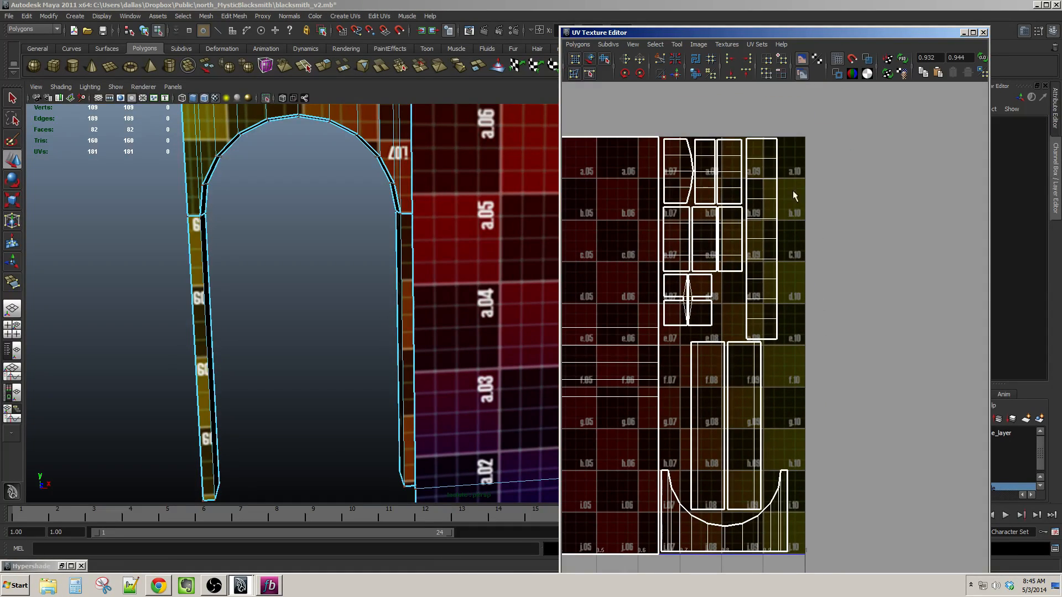
pyautogui.scroll(2, 726, 377)
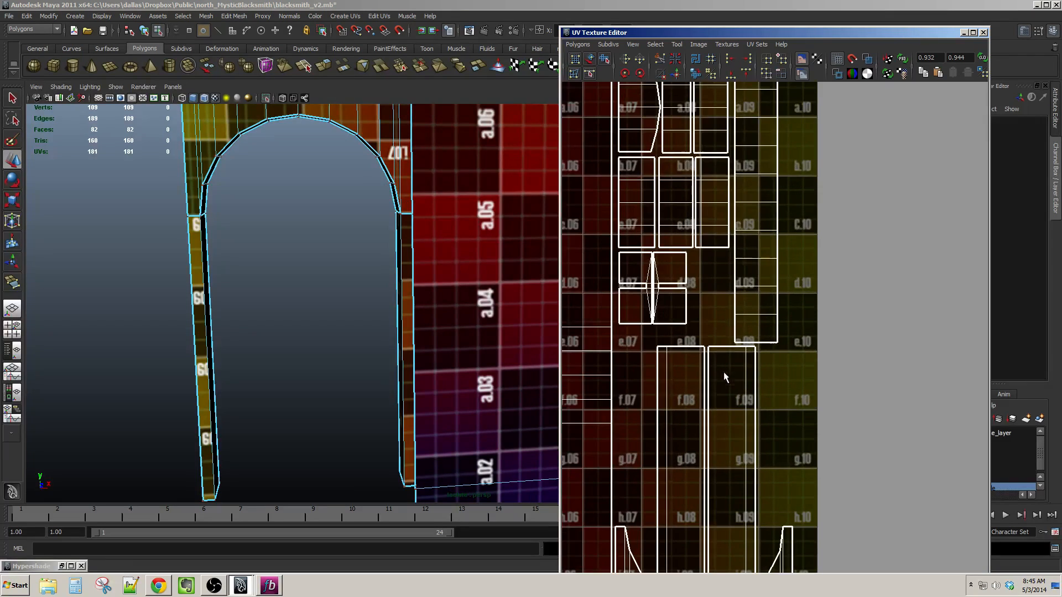
pyautogui.keyDown('alt'); pyautogui.moveTo(673, 308); pyautogui.dragTo(685, 314, button='middle'); pyautogui.keyUp('alt')
pyautogui.scroll(-3, 389, 339)
pyautogui.keyDown('alt'); pyautogui.moveTo(388, 339); pyautogui.dragTo(412, 299); pyautogui.keyUp('alt')
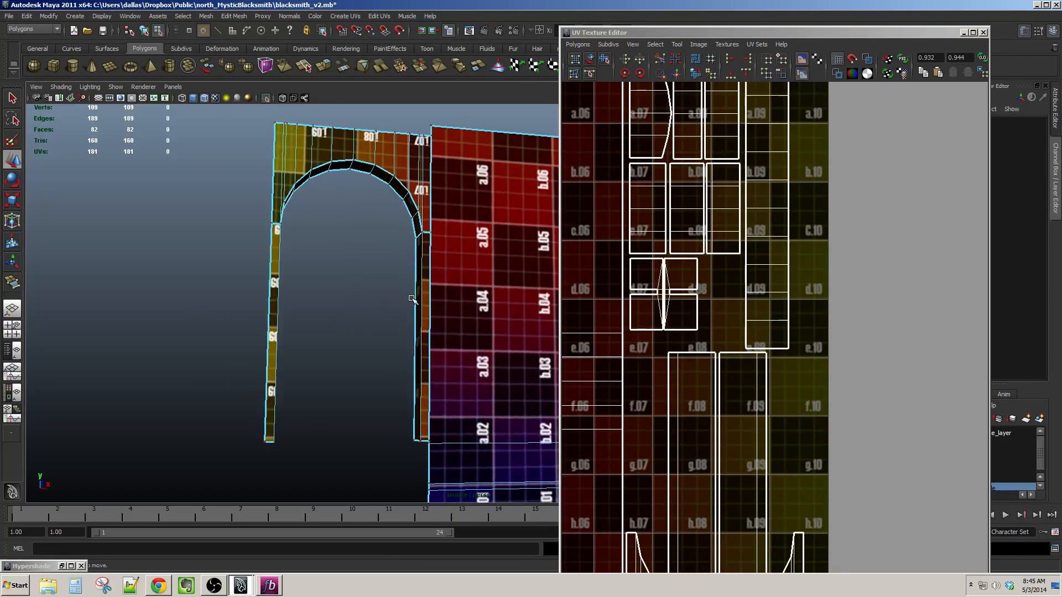
pyautogui.scroll(2, 466, 327)
pyautogui.keyDown('alt'); pyautogui.moveTo(427, 157); pyautogui.dragTo(460, 258, button='middle'); pyautogui.keyUp('alt')
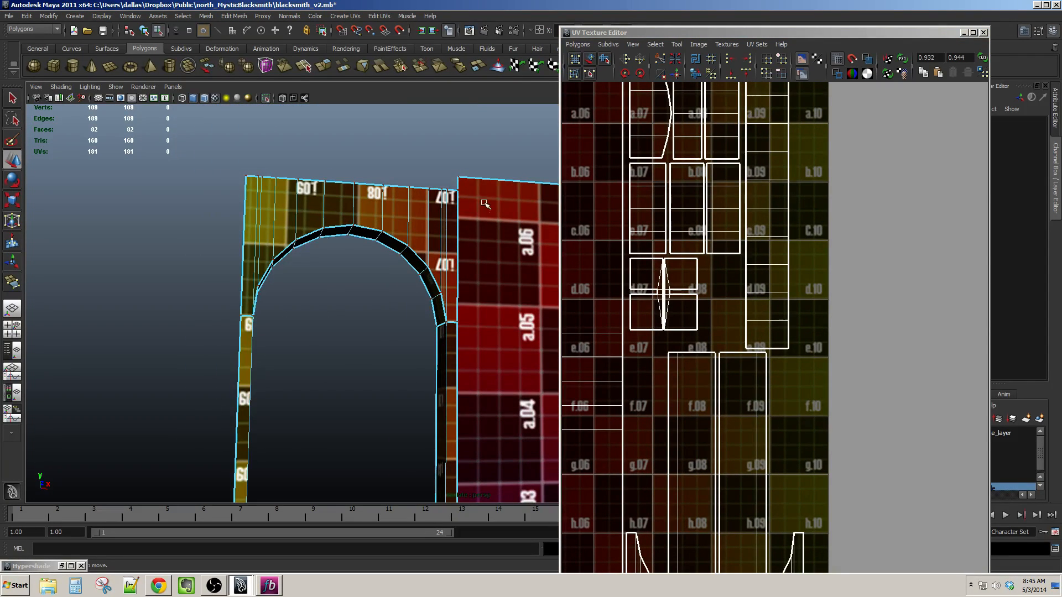
pyautogui.keyDown('alt'); pyautogui.moveTo(792, 491); pyautogui.dragTo(773, 395, button='middle'); pyautogui.keyUp('alt')
pyautogui.scroll(-2, 773, 395)
pyautogui.scroll(-3, 740, 350)
pyautogui.scroll(5, 738, 332)
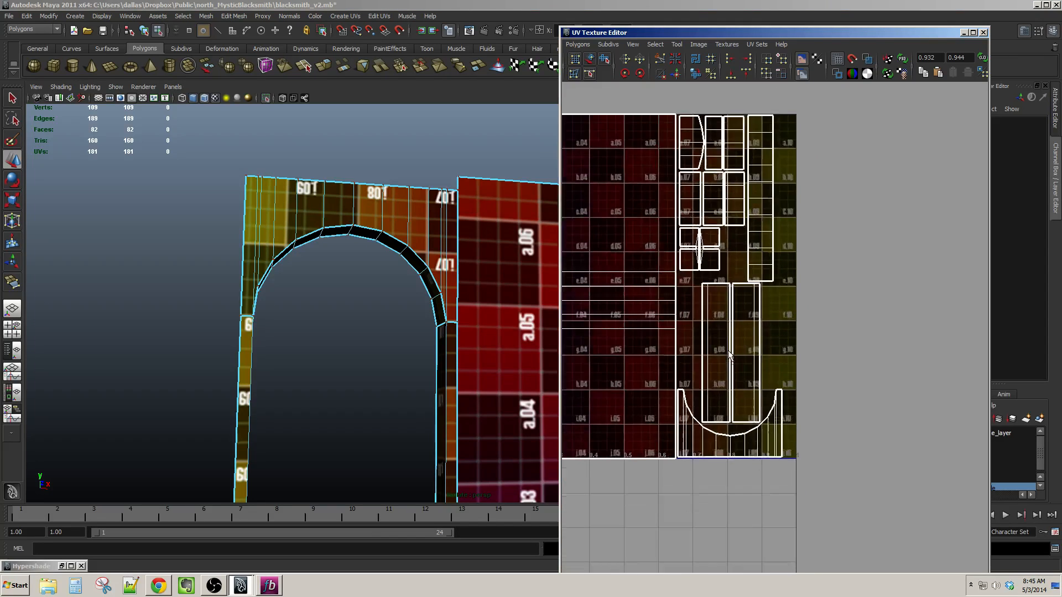
# Select the underside strip, both posts and the arch front shells and scale them down together slightly.
pyautogui.keyDown('alt'); pyautogui.moveTo(738, 299); pyautogui.dragTo(750, 559, button='middle'); pyautogui.keyUp('alt')
pyautogui.moveTo(780, 217); pyautogui.dragTo(795, 246)
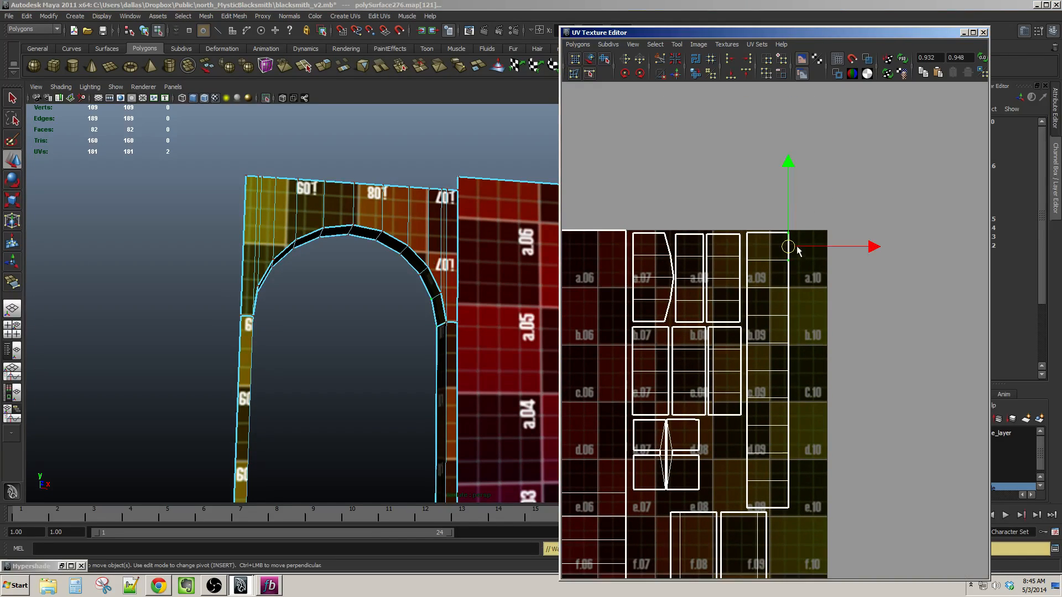
pyautogui.keyDown('alt'); pyautogui.moveTo(807, 441); pyautogui.dragTo(802, 288, button='middle'); pyautogui.keyUp('alt')
pyautogui.moveTo(761, 372); pyautogui.dragTo(775, 371, button='right')
pyautogui.moveTo(734, 324); pyautogui.dragTo(820, 399)
pyautogui.keyDown('alt'); pyautogui.moveTo(768, 568); pyautogui.dragTo(732, 396, button='middle'); pyautogui.keyUp('alt')
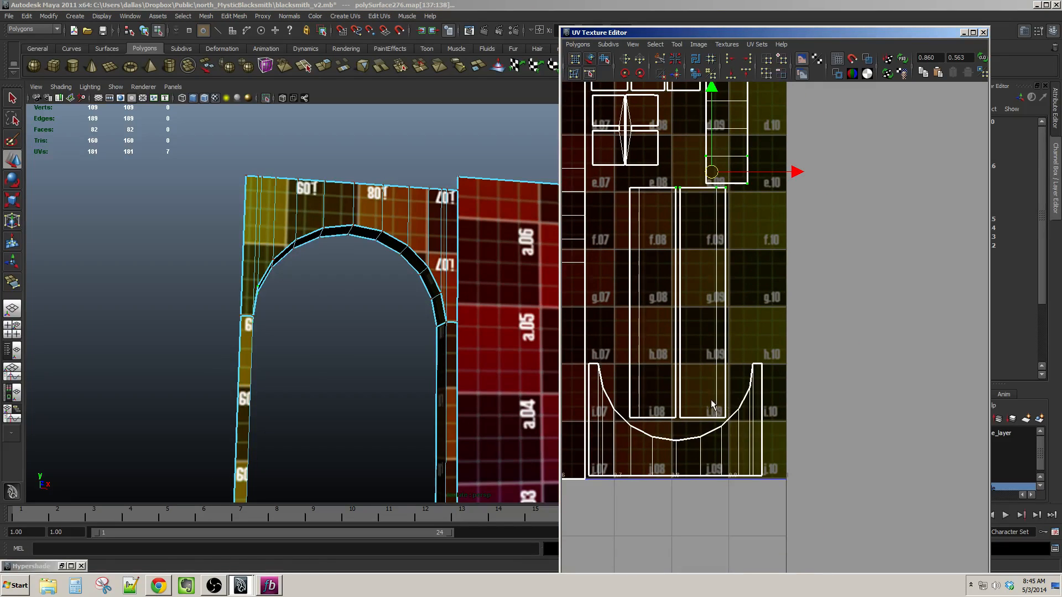
pyautogui.keyDown('shift'); pyautogui.moveTo(711, 405); pyautogui.dragTo(731, 433); pyautogui.keyUp('shift')
pyautogui.keyDown('shift'); pyautogui.moveTo(651, 404); pyautogui.dragTo(693, 464); pyautogui.keyUp('shift')
pyautogui.keyDown('ctrl'); pyautogui.moveTo(691, 415); pyautogui.dragTo(698, 363, button='right'); pyautogui.keyUp('ctrl')
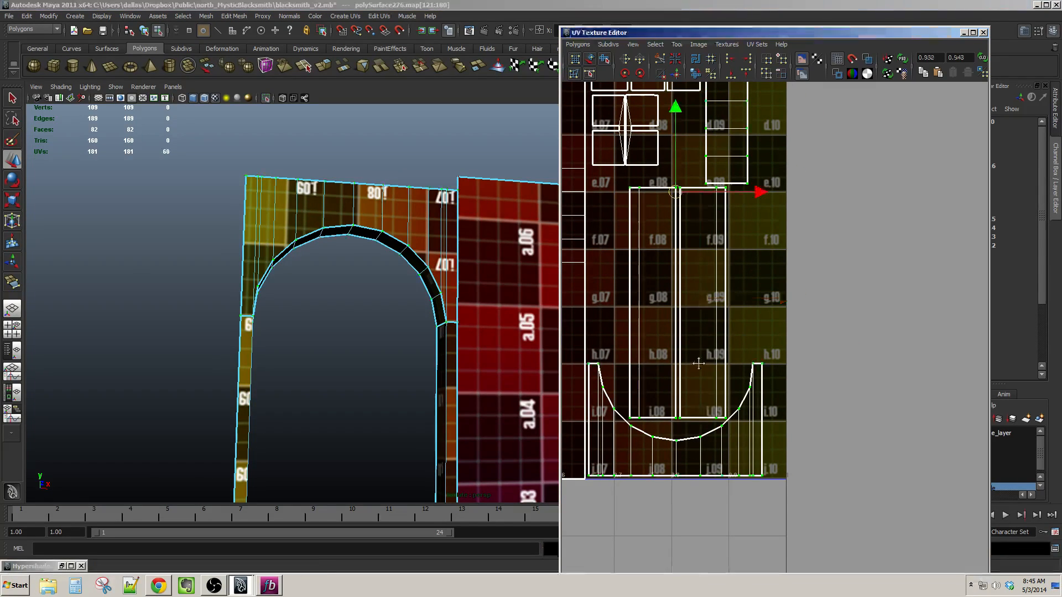
pyautogui.keyDown('alt'); pyautogui.moveTo(666, 198); pyautogui.dragTo(716, 402, button='middle'); pyautogui.keyUp('alt')
pyautogui.moveTo(728, 400); pyautogui.dragTo(717, 396)
pyautogui.moveTo(726, 325); pyautogui.dragTo(728, 322)
pyautogui.keyDown('alt'); pyautogui.moveTo(730, 329); pyautogui.dragTo(721, 248, button='middle'); pyautogui.keyUp('alt')
# Move the arch front and both post shells together into the texture square's lower area, close to the wall shell.
pyautogui.keyDown('alt'); pyautogui.moveTo(751, 444); pyautogui.dragTo(763, 345, button='middle'); pyautogui.keyUp('alt')
pyautogui.moveTo(679, 379); pyautogui.dragTo(841, 487)
pyautogui.keyDown('ctrl'); pyautogui.moveTo(791, 446); pyautogui.dragTo(805, 432, button='right'); pyautogui.keyUp('ctrl')
pyautogui.keyDown('alt'); pyautogui.moveTo(805, 418); pyautogui.dragTo(797, 357, button='middle'); pyautogui.keyUp('alt')
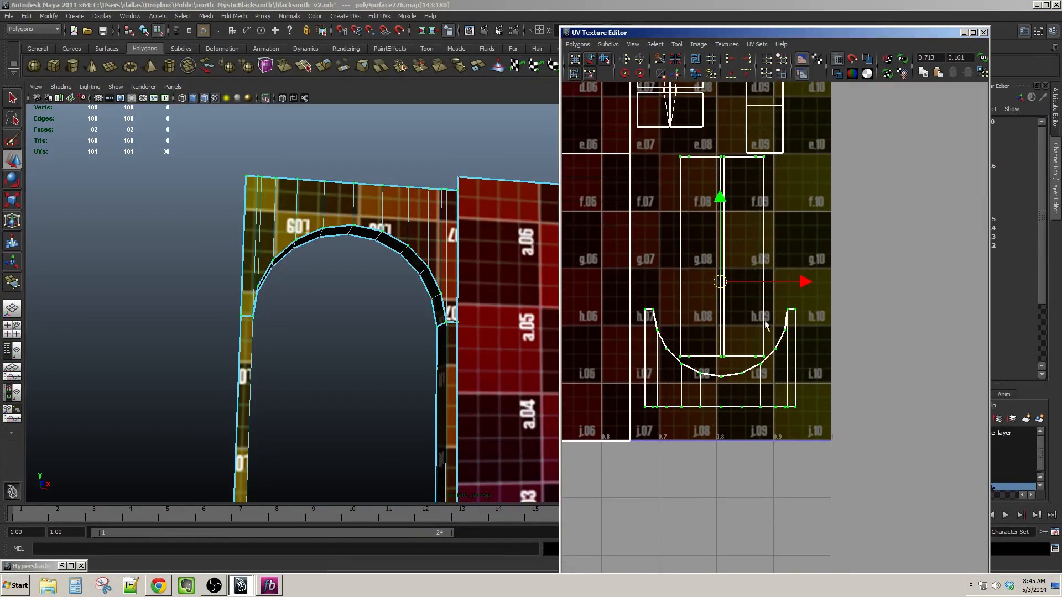
pyautogui.moveTo(724, 290); pyautogui.dragTo(711, 317)
# Move the underside strip shell up beside the small shelf shells, with its end near the texture square's upper edge.
pyautogui.keyDown('alt'); pyautogui.moveTo(719, 303); pyautogui.dragTo(736, 442, button='middle'); pyautogui.keyUp('alt')
pyautogui.keyDown('alt'); pyautogui.moveTo(742, 274); pyautogui.dragTo(733, 351, button='middle'); pyautogui.keyUp('alt')
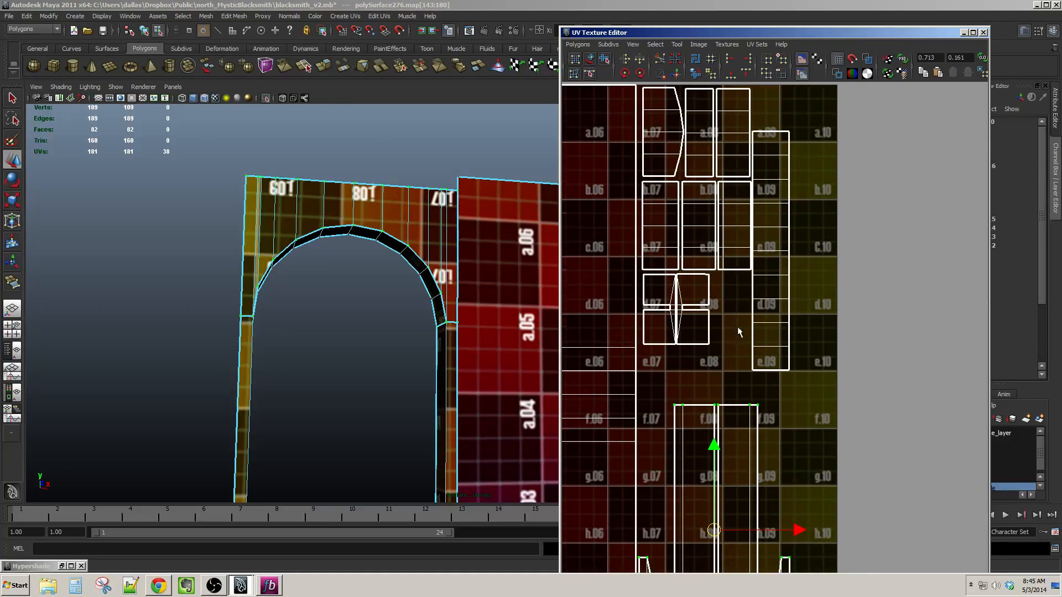
pyautogui.moveTo(802, 146); pyautogui.dragTo(803, 147)
pyautogui.keyDown('ctrl'); pyautogui.moveTo(803, 146); pyautogui.dragTo(815, 130, button='right'); pyautogui.keyUp('ctrl')
pyautogui.keyDown('alt'); pyautogui.moveTo(777, 165); pyautogui.dragTo(773, 195, button='middle'); pyautogui.keyUp('alt')
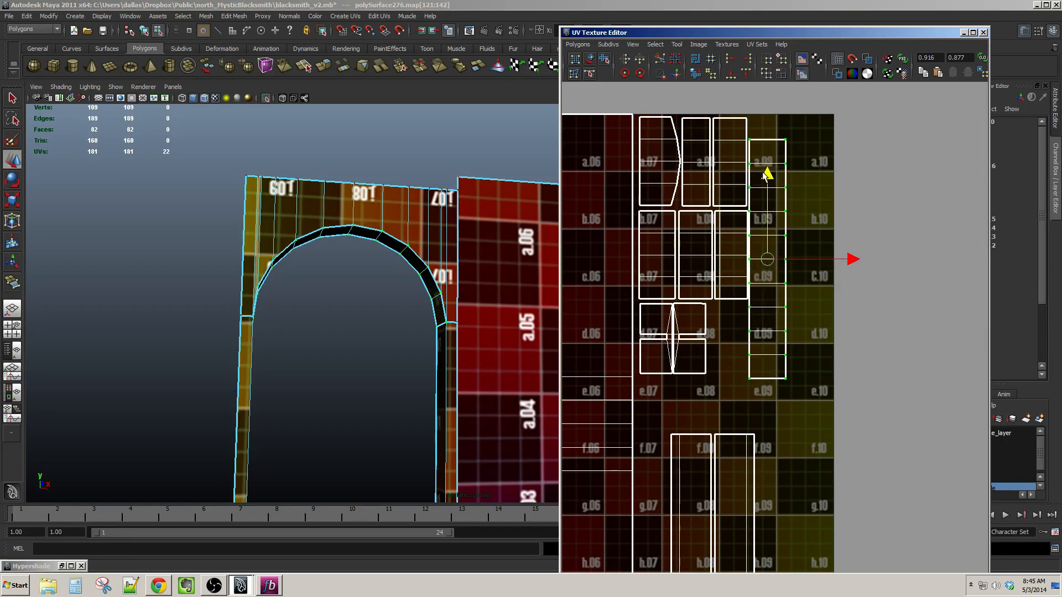
# Move one post shell into the free space beside the underside strip at the texture square's upper outer corner.
pyautogui.keyDown('alt'); pyautogui.moveTo(749, 388); pyautogui.dragTo(745, 346, button='middle'); pyautogui.keyUp('alt')
pyautogui.moveTo(743, 358); pyautogui.dragTo(767, 414)
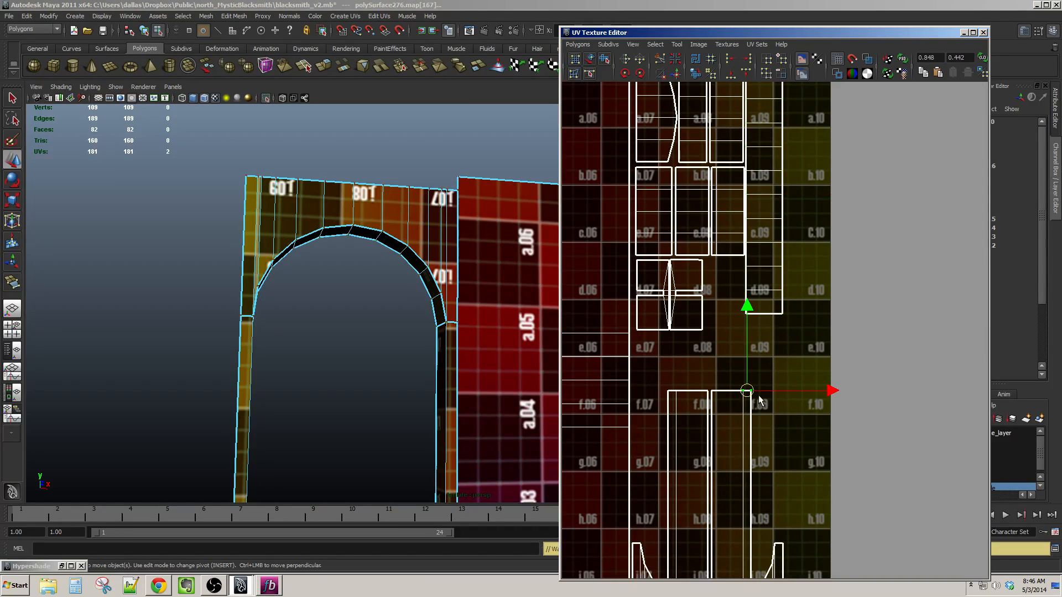
pyautogui.keyDown('ctrl'); pyautogui.moveTo(760, 397); pyautogui.dragTo(774, 382, button='right'); pyautogui.keyUp('ctrl')
pyautogui.keyDown('alt'); pyautogui.moveTo(787, 390); pyautogui.dragTo(788, 418, button='middle'); pyautogui.keyUp('alt')
pyautogui.moveTo(731, 506); pyautogui.dragTo(806, 268)
pyautogui.hotkey('ctrl', 'z')
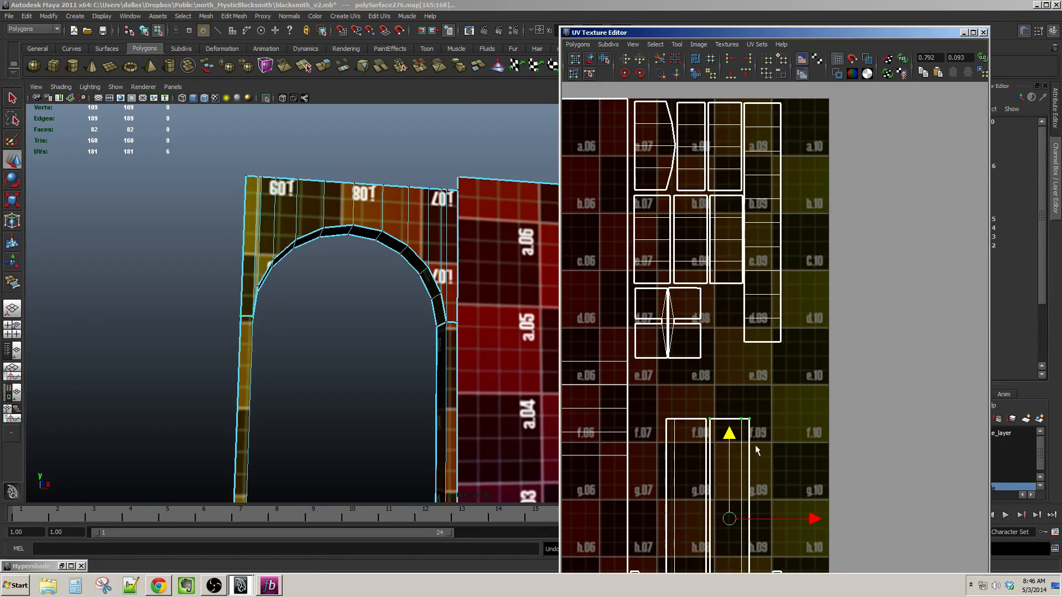
pyautogui.moveTo(732, 517); pyautogui.dragTo(807, 212)
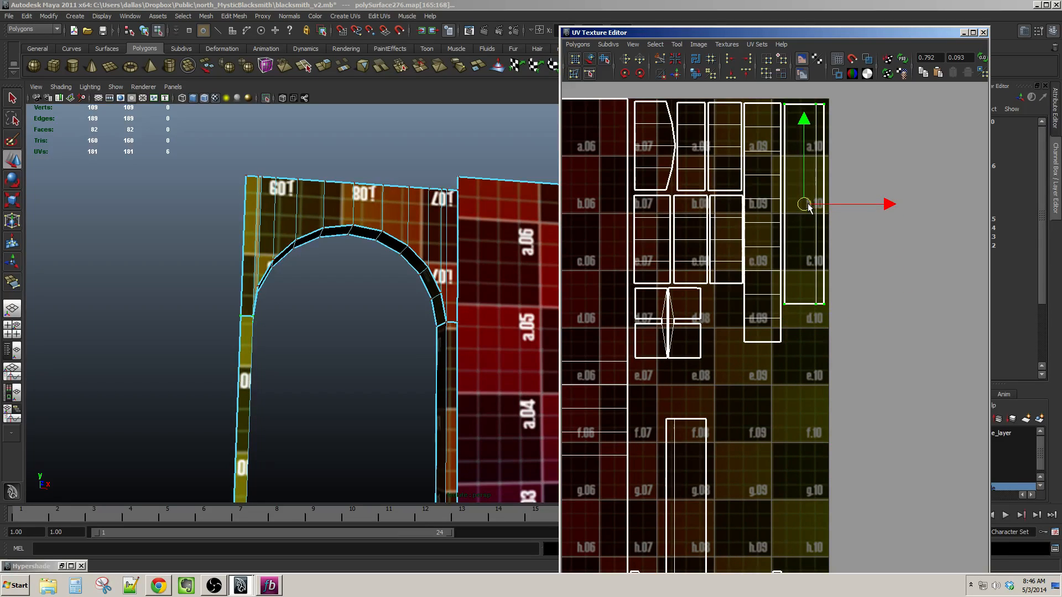
# Move the remaining post shell beside the arch front shell at the texture square's lower outer corner.
pyautogui.keyDown('alt'); pyautogui.moveTo(784, 479); pyautogui.dragTo(776, 359, button='middle'); pyautogui.keyUp('alt')
pyautogui.moveTo(678, 281); pyautogui.dragTo(710, 310)
pyautogui.keyDown('ctrl'); pyautogui.moveTo(710, 310); pyautogui.dragTo(710, 361, button='right'); pyautogui.keyUp('ctrl')
pyautogui.keyDown('alt'); pyautogui.moveTo(710, 361); pyautogui.dragTo(712, 385, button='middle'); pyautogui.keyUp('alt')
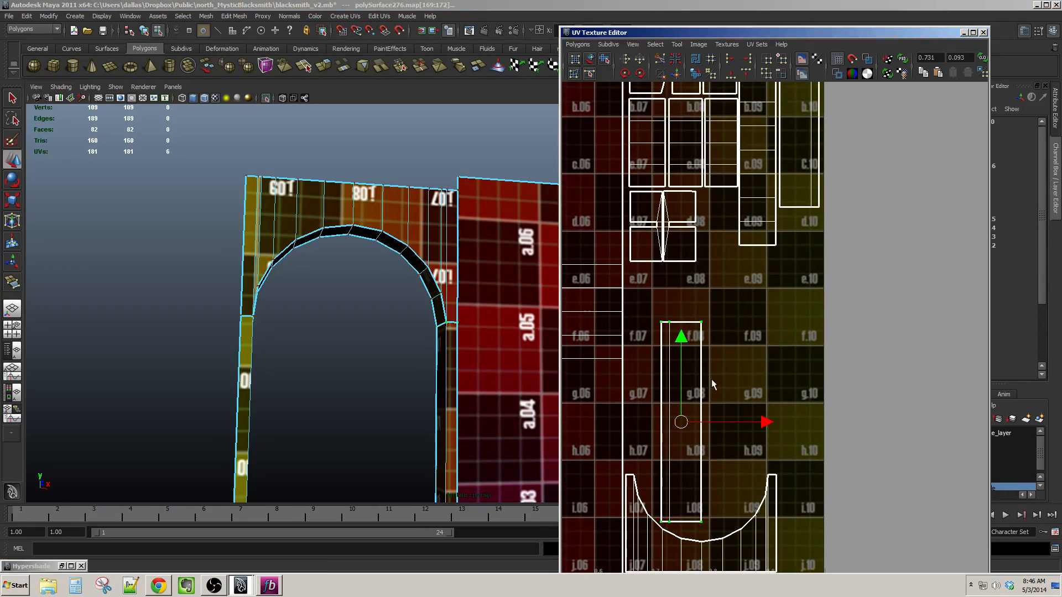
pyautogui.moveTo(683, 412); pyautogui.dragTo(812, 468)
pyautogui.keyDown('alt'); pyautogui.moveTo(813, 468); pyautogui.dragTo(775, 362, button='middle'); pyautogui.keyUp('alt')
pyautogui.moveTo(768, 366); pyautogui.dragTo(768, 371)
pyautogui.keyDown('alt'); pyautogui.moveTo(752, 315); pyautogui.dragTo(770, 372, button='middle'); pyautogui.keyUp('alt')
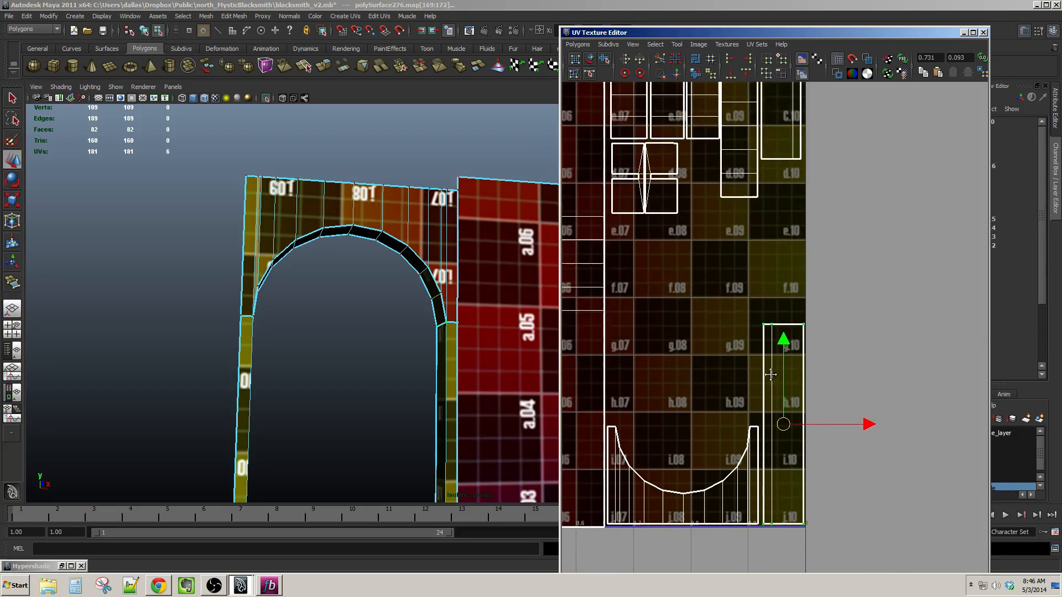
pyautogui.keyDown('alt'); pyautogui.moveTo(770, 372); pyautogui.dragTo(776, 302, button='right'); pyautogui.keyUp('alt')
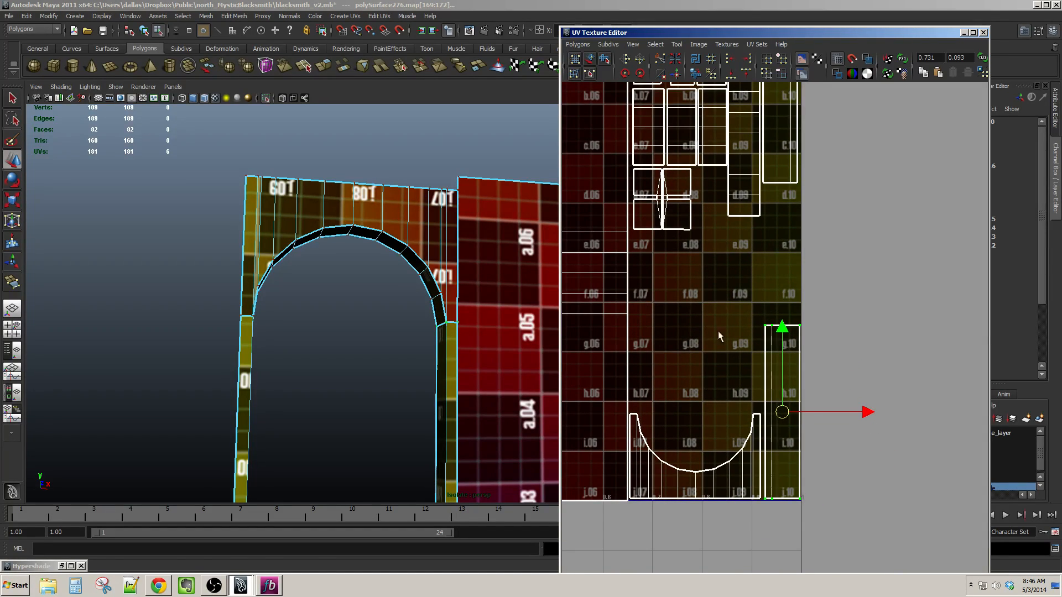
# Return the combined mesh to object mode and inspect the checker pattern across the doorframe, wall and shelf.
pyautogui.keyDown('alt'); pyautogui.moveTo(464, 316); pyautogui.dragTo(457, 332); pyautogui.keyUp('alt')
pyautogui.keyDown('alt'); pyautogui.moveTo(458, 332); pyautogui.dragTo(440, 254, button='right'); pyautogui.keyUp('alt')
pyautogui.press('F8')
pyautogui.keyDown('alt'); pyautogui.moveTo(437, 310); pyautogui.dragTo(325, 308, button='right'); pyautogui.keyUp('alt')
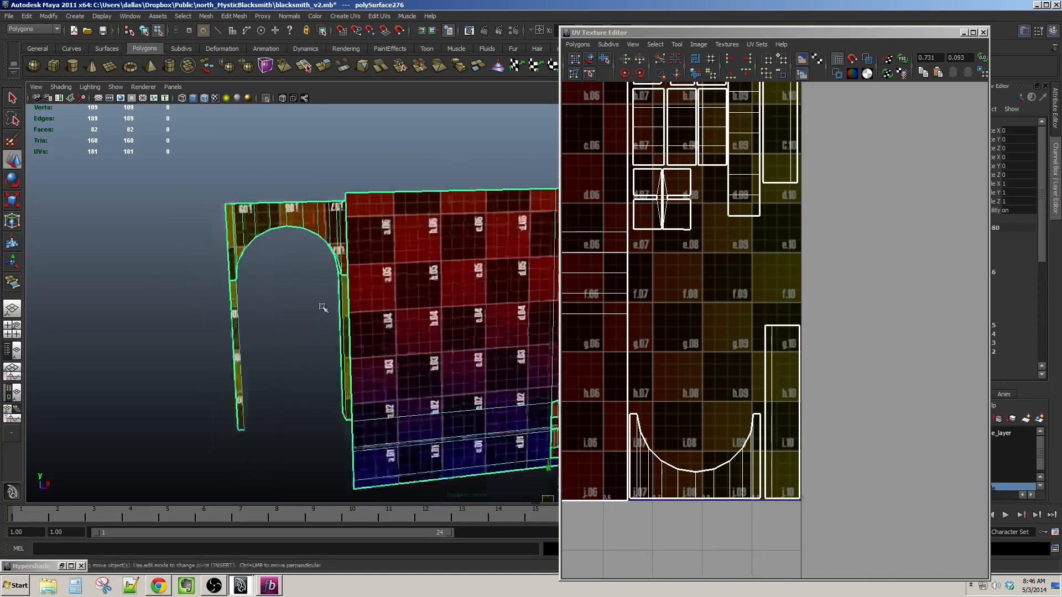
pyautogui.keyDown('alt'); pyautogui.moveTo(409, 342); pyautogui.dragTo(304, 319, button='middle'); pyautogui.keyUp('alt')
pyautogui.keyDown('alt'); pyautogui.moveTo(407, 334); pyautogui.dragTo(440, 350); pyautogui.keyUp('alt')
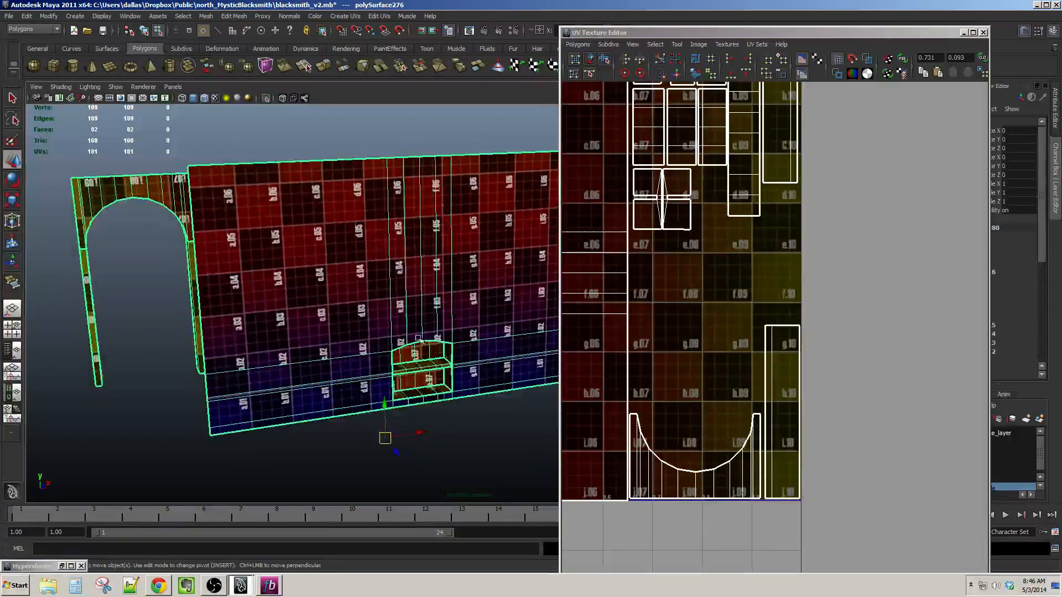
# Turn off isolation of the wall piece to bring back the whole blacksmith shop, and look around its interior.
pyautogui.keyDown('alt'); pyautogui.moveTo(213, 333); pyautogui.dragTo(215, 339, button='middle'); pyautogui.keyUp('alt')
pyautogui.click(115, 87)
pyautogui.moveTo(133, 105)
pyautogui.click(209, 110)
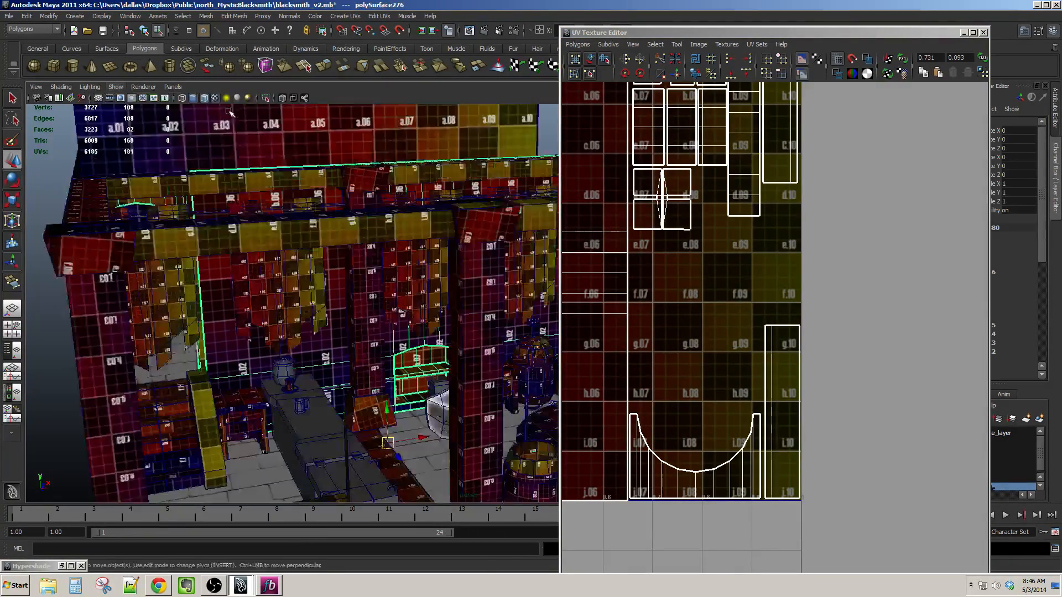
pyautogui.moveTo(425, 283)
pyautogui.keyDown('alt'); pyautogui.mouseDown()
pyautogui.moveTo(429, 306)
pyautogui.moveTo(420, 294)
pyautogui.mouseUp(); pyautogui.keyUp('alt')
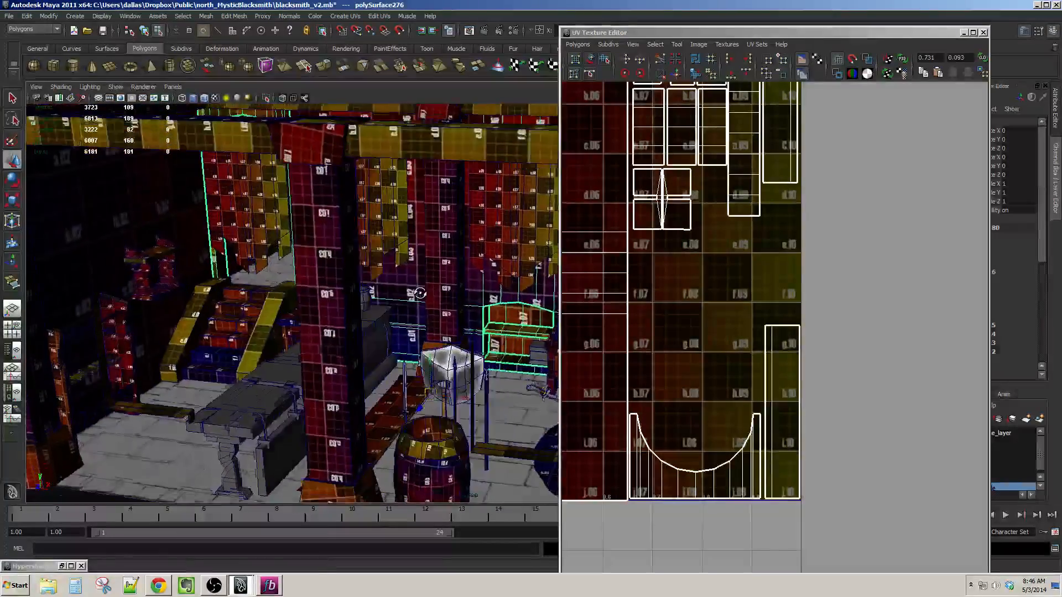
pyautogui.keyDown('alt'); pyautogui.moveTo(419, 293); pyautogui.dragTo(466, 284, button='right'); pyautogui.keyUp('alt')
pyautogui.keyDown('alt'); pyautogui.moveTo(466, 284); pyautogui.dragTo(414, 276); pyautogui.keyUp('alt')
pyautogui.hotkey('ctrl', 'z')
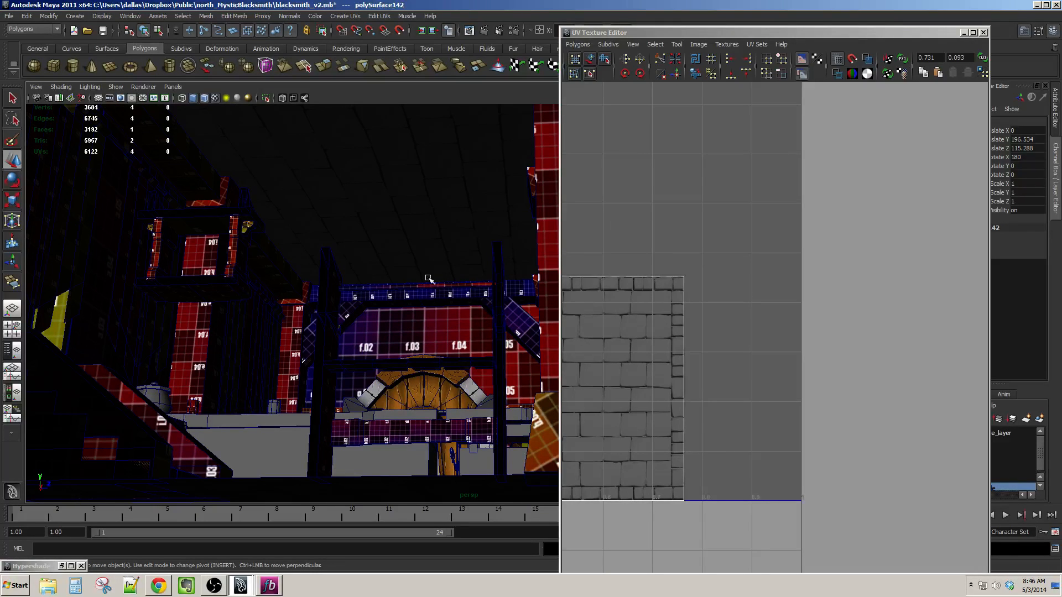
# View the Gnomish Blacksmith Shop reference image from the ref folder in Picasa Photo Viewer and return to Maya.
pyautogui.click(54, 591)
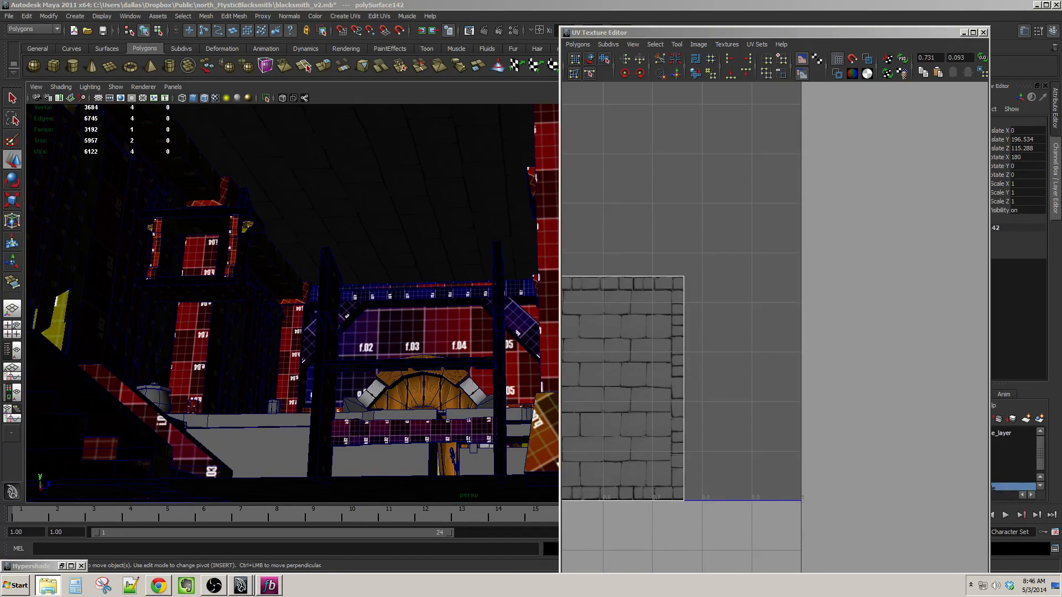
pyautogui.moveTo(586, 596); pyautogui.dragTo(588, 100)
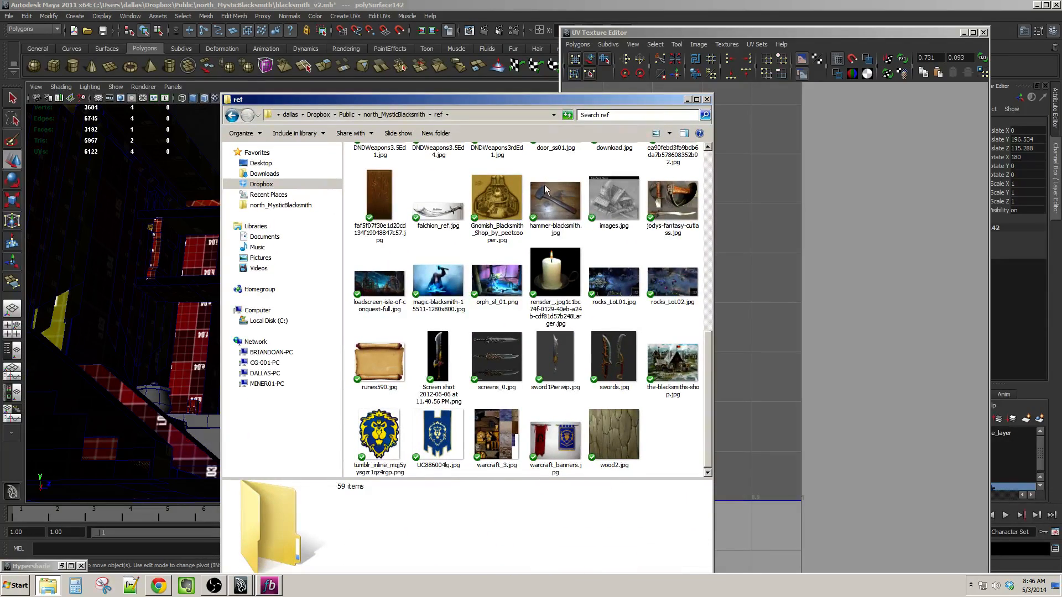
pyautogui.doubleClick(496, 199)
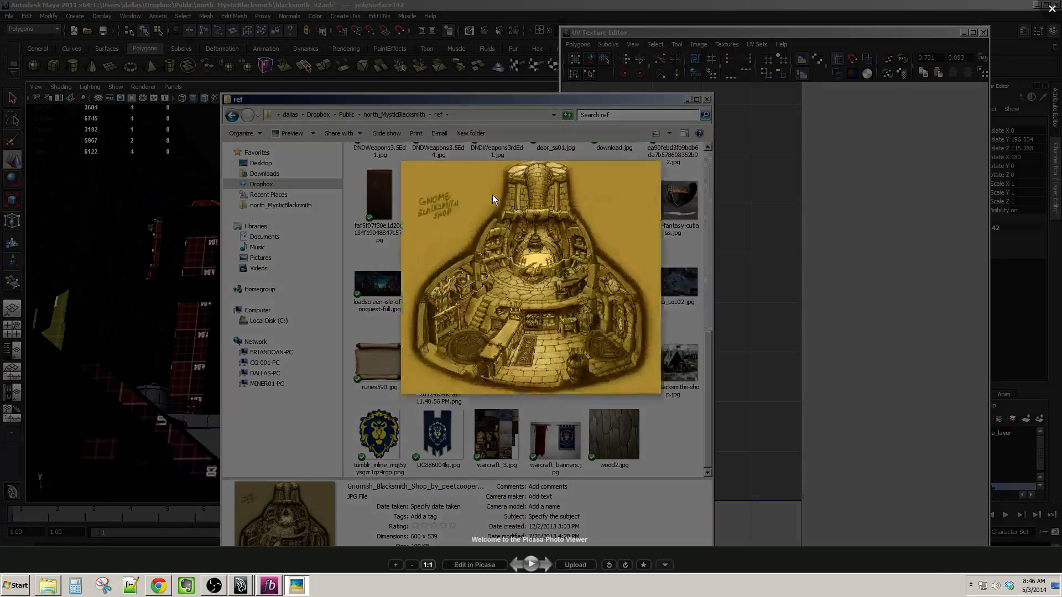
pyautogui.click(632, 95)
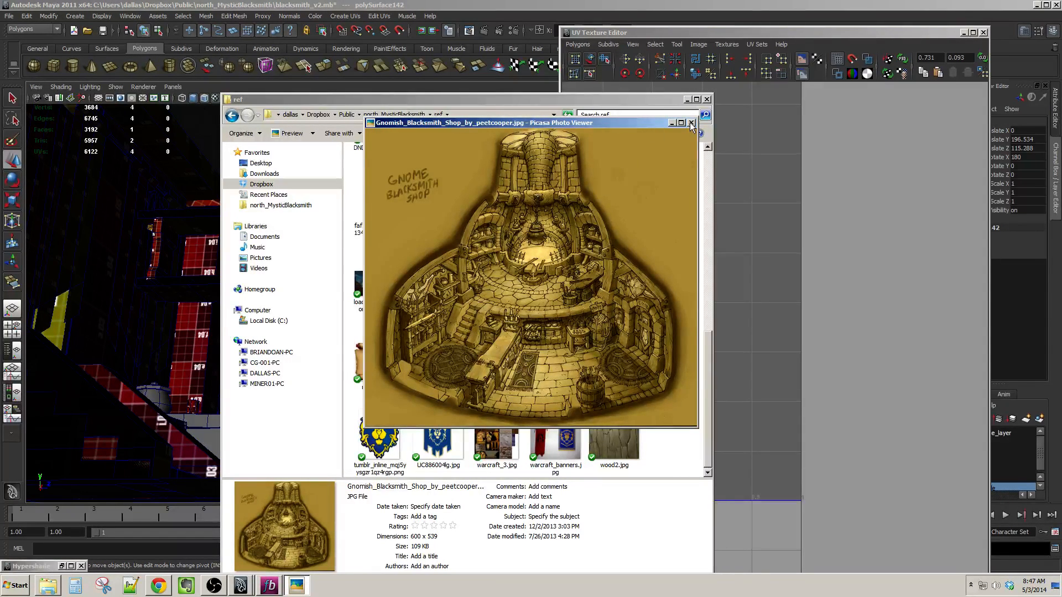
pyautogui.click(613, 22)
# Examine the shop's curtains, beams, walls and door area from inside and above, leaving nothing selected.
pyautogui.keyDown('alt'); pyautogui.moveTo(483, 276); pyautogui.dragTo(469, 349); pyautogui.keyUp('alt')
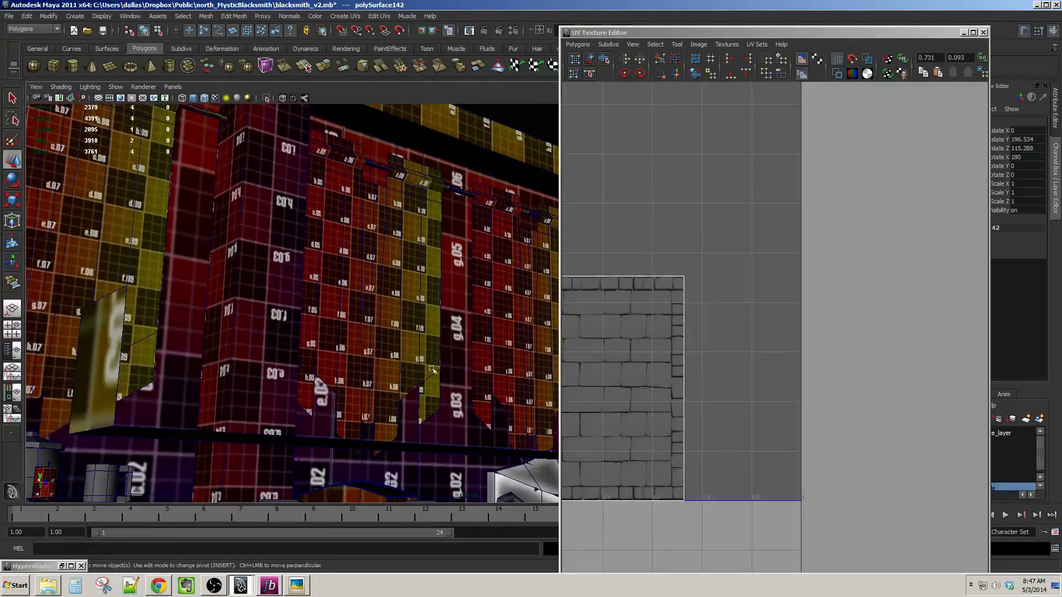
pyautogui.keyDown('alt'); pyautogui.moveTo(431, 369); pyautogui.dragTo(406, 351, button='right'); pyautogui.keyUp('alt')
pyautogui.keyDown('alt'); pyautogui.moveTo(406, 351); pyautogui.dragTo(399, 355); pyautogui.keyUp('alt')
pyautogui.keyDown('alt'); pyautogui.moveTo(400, 355); pyautogui.dragTo(421, 337, button='right'); pyautogui.keyUp('alt')
pyautogui.press('Delete')
pyautogui.keyDown('alt'); pyautogui.moveTo(467, 140); pyautogui.dragTo(386, 267); pyautogui.keyUp('alt')
pyautogui.click(536, 193)
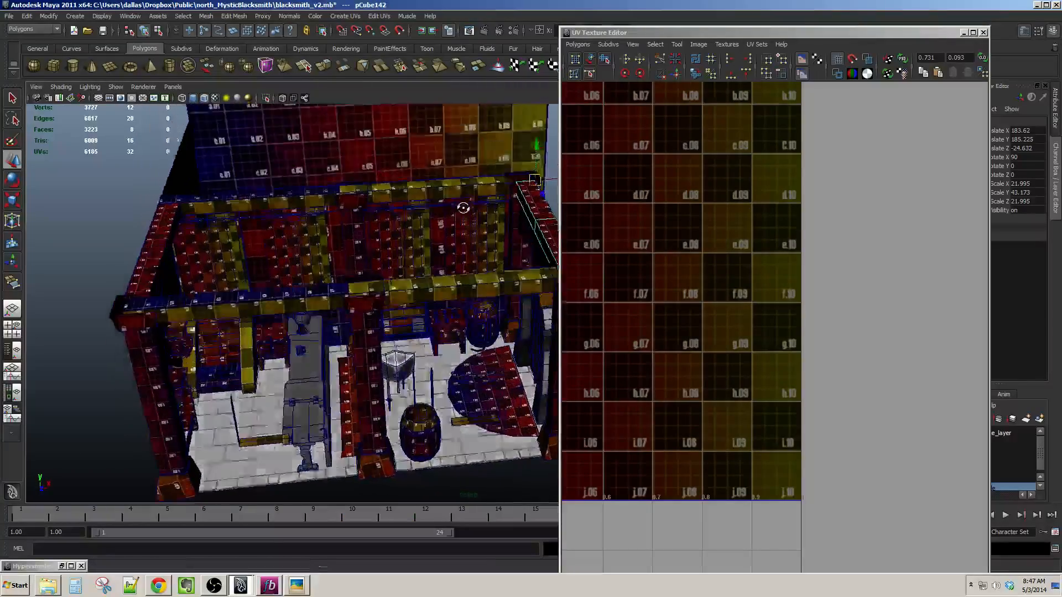
pyautogui.keyDown('alt'); pyautogui.moveTo(456, 222); pyautogui.dragTo(444, 265); pyautogui.keyUp('alt')
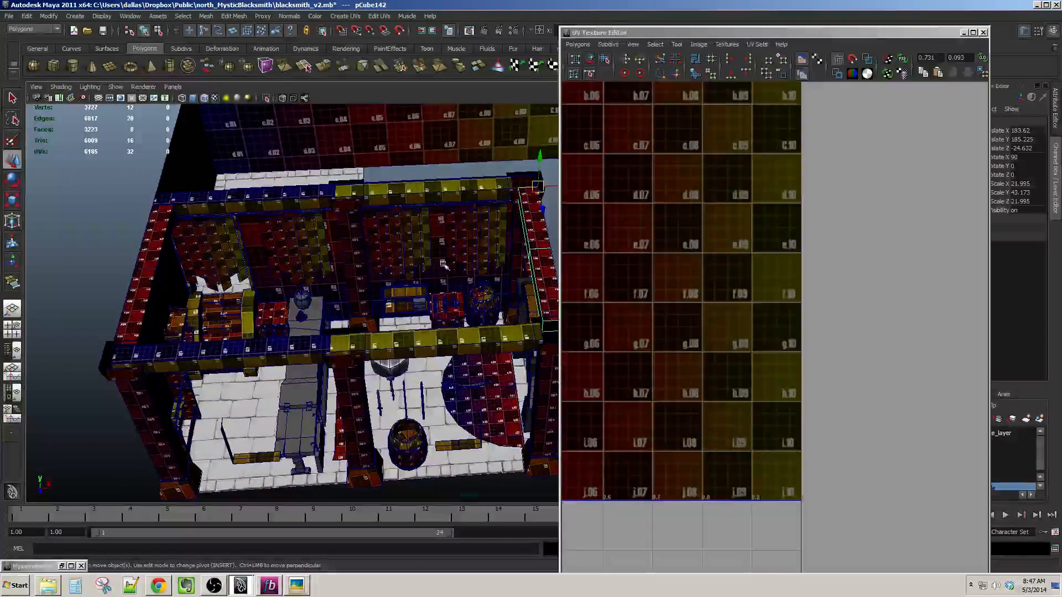
pyautogui.keyDown('alt'); pyautogui.moveTo(400, 304); pyautogui.dragTo(442, 215); pyautogui.keyUp('alt')
pyautogui.keyDown('alt'); pyautogui.moveTo(347, 211); pyautogui.dragTo(471, 225); pyautogui.keyUp('alt')
pyautogui.click(472, 226)
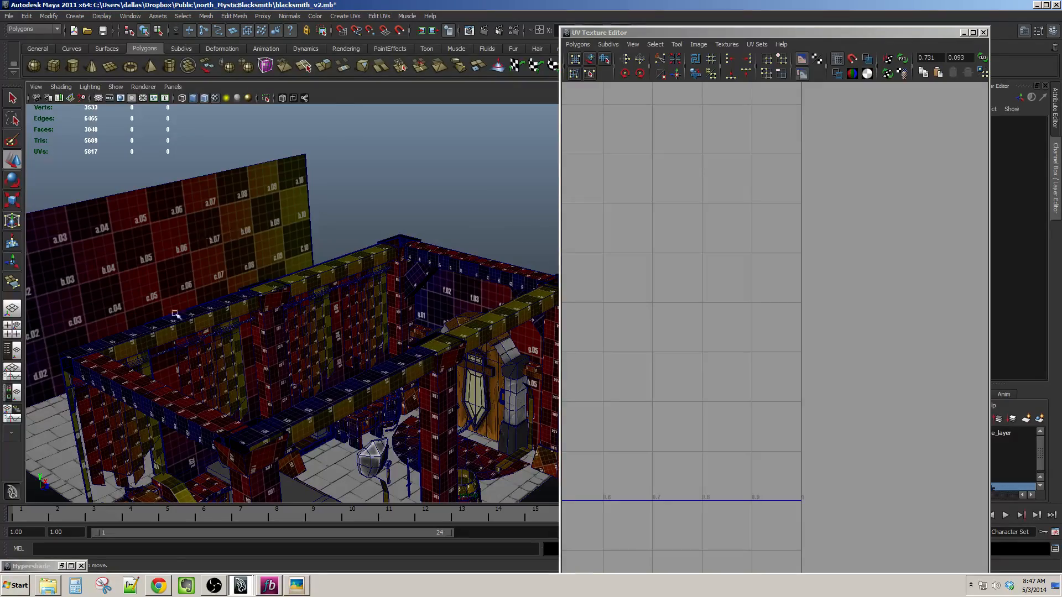
pyautogui.keyDown('alt'); pyautogui.moveTo(174, 313); pyautogui.dragTo(303, 268); pyautogui.keyUp('alt')
pyautogui.keyDown('alt'); pyautogui.moveTo(303, 268); pyautogui.dragTo(317, 298, button='right'); pyautogui.keyUp('alt')
pyautogui.keyDown('alt'); pyautogui.moveTo(317, 299); pyautogui.dragTo(355, 298); pyautogui.keyUp('alt')
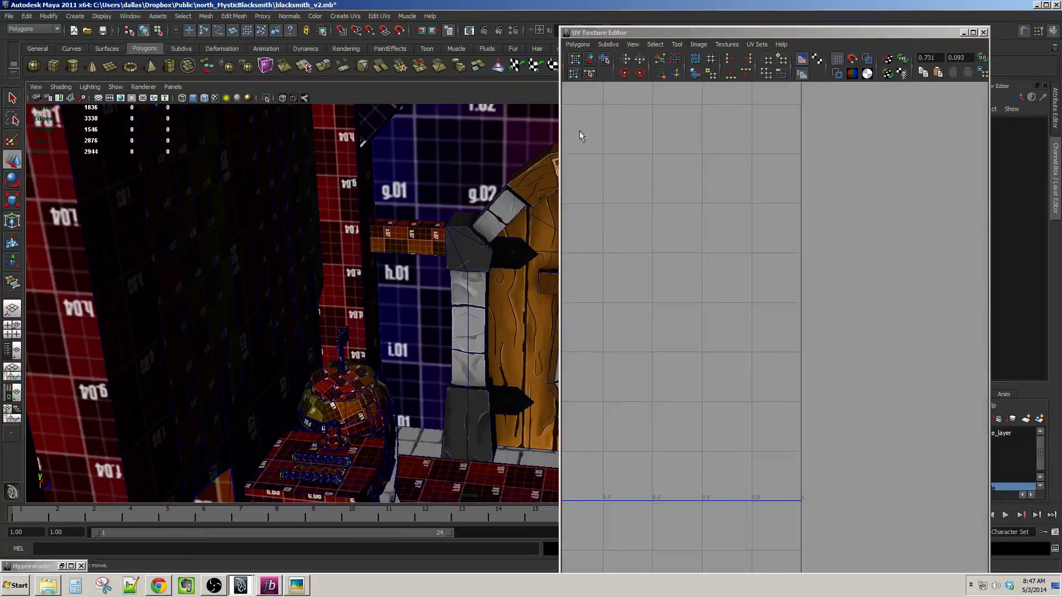
# Minimize the UV Texture Editor to free the full-width viewport and look over the door and the room.
pyautogui.click(972, 33)
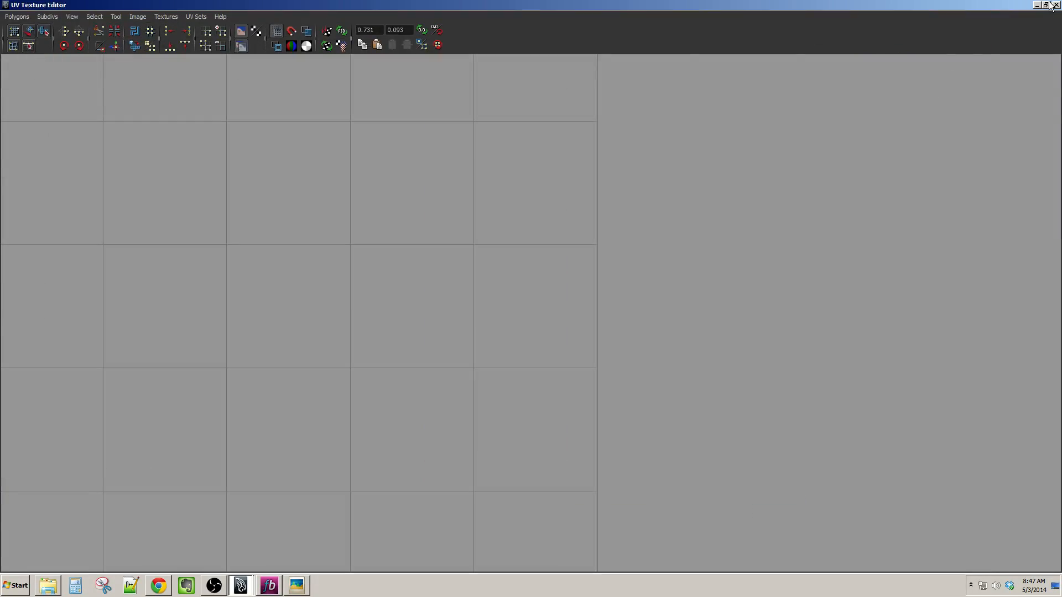
pyautogui.click(1046, 5)
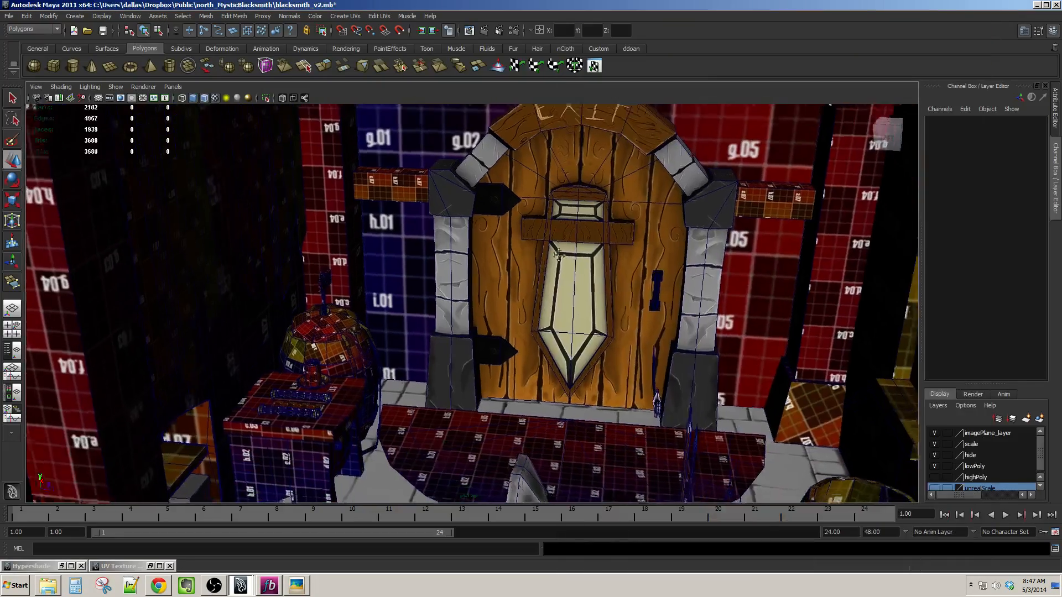
pyautogui.keyDown('alt'); pyautogui.moveTo(558, 254); pyautogui.dragTo(554, 271); pyautogui.keyUp('alt')
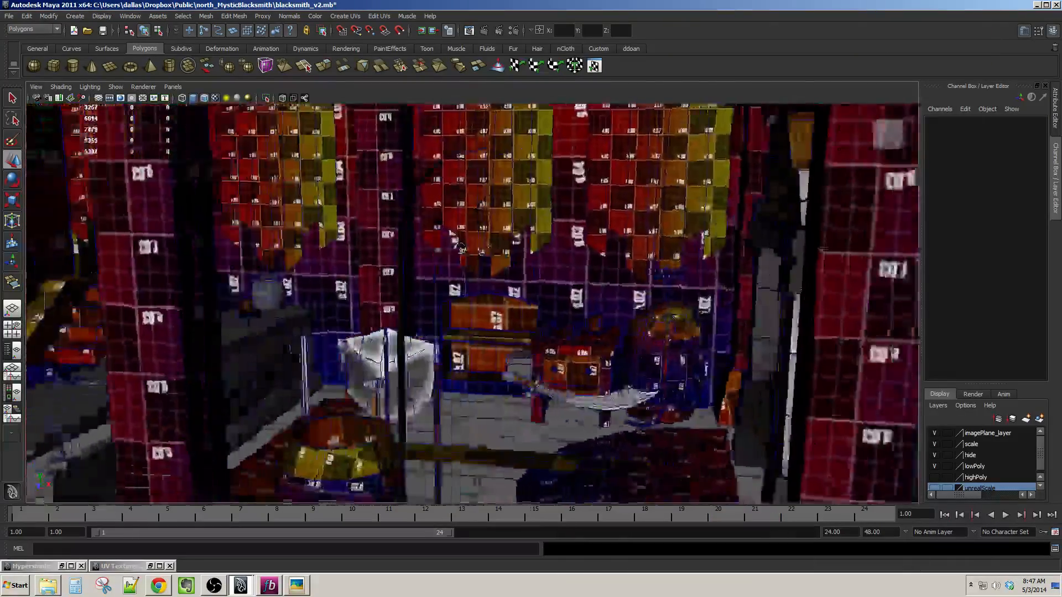
pyautogui.keyDown('alt'); pyautogui.moveTo(460, 247); pyautogui.dragTo(430, 254); pyautogui.keyUp('alt')
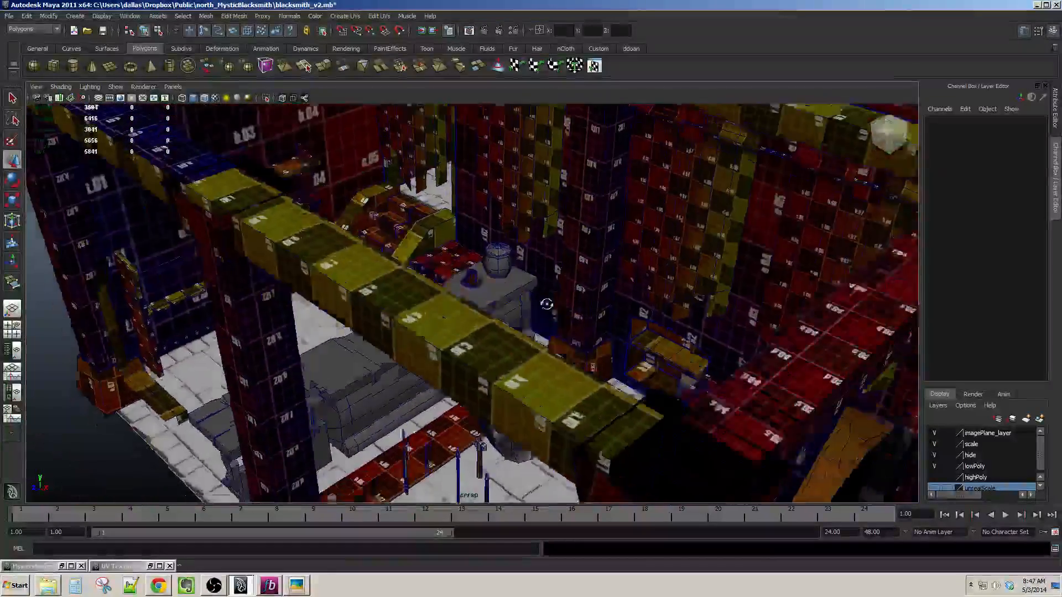
# Select the blacksmith counter and examine it from above, from the front and from its sides.
pyautogui.click(481, 294)
pyautogui.keyDown('alt'); pyautogui.moveTo(546, 304); pyautogui.dragTo(549, 282); pyautogui.keyUp('alt')
pyautogui.scroll(-4, 481, 294)
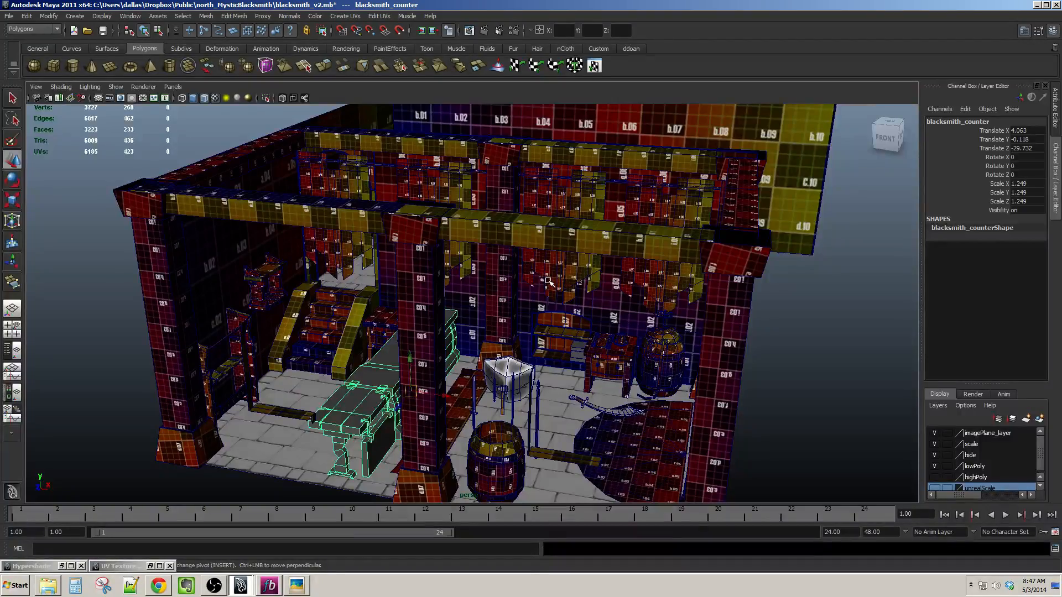
pyautogui.keyDown('alt'); pyautogui.moveTo(451, 248); pyautogui.dragTo(474, 310); pyautogui.keyUp('alt')
pyautogui.scroll(4, 453, 266)
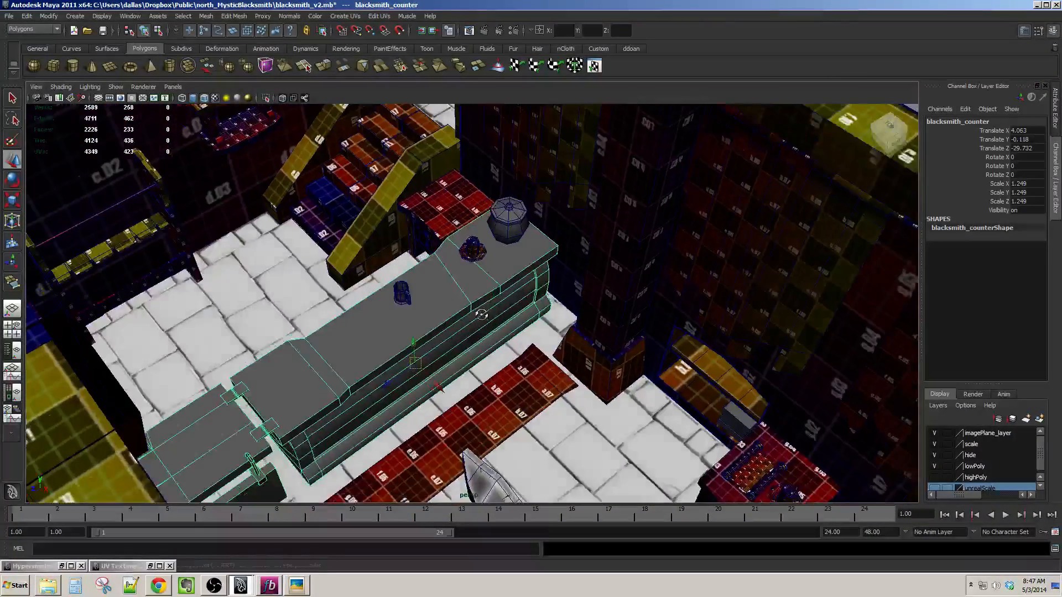
pyautogui.scroll(3, 458, 296)
pyautogui.keyDown('alt'); pyautogui.moveTo(577, 306); pyautogui.dragTo(467, 266); pyautogui.keyUp('alt')
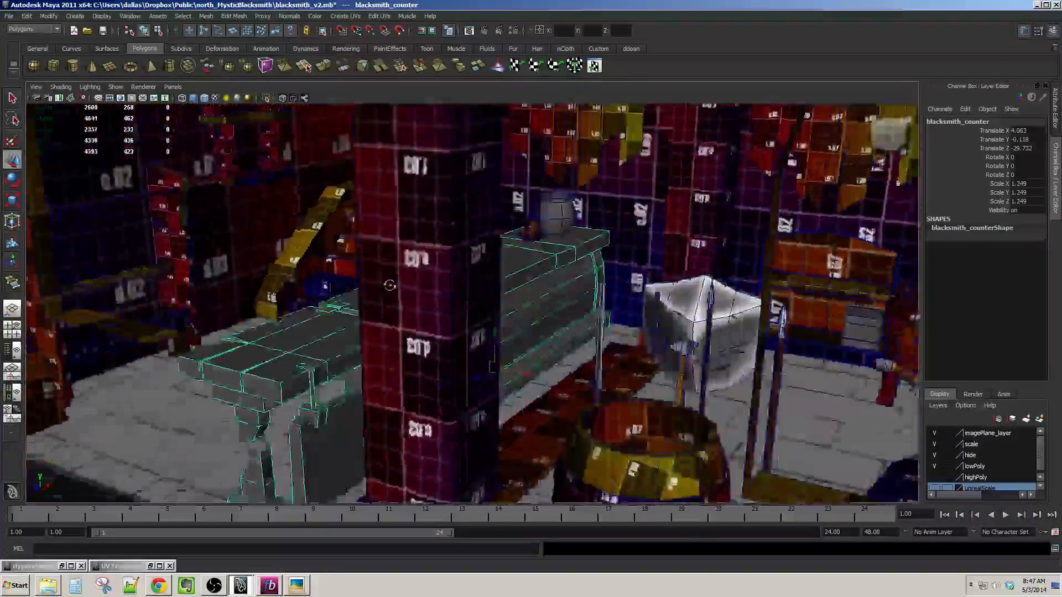
pyautogui.keyDown('alt'); pyautogui.moveTo(390, 286); pyautogui.dragTo(349, 291); pyautogui.keyUp('alt')
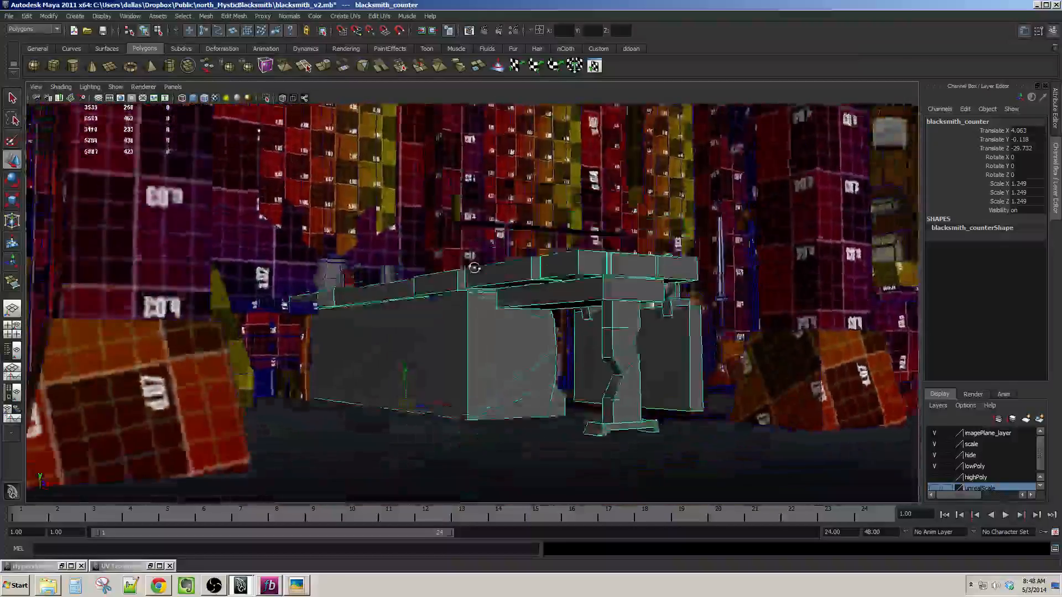
pyautogui.keyDown('alt'); pyautogui.moveTo(473, 268); pyautogui.dragTo(412, 320); pyautogui.keyUp('alt')
pyautogui.keyDown('alt'); pyautogui.moveTo(412, 321); pyautogui.dragTo(436, 354, button='right'); pyautogui.keyUp('alt')
# Inspect the mug and lidded jar on the counter, and check the counter against the surrounding shop.
pyautogui.click(451, 333)
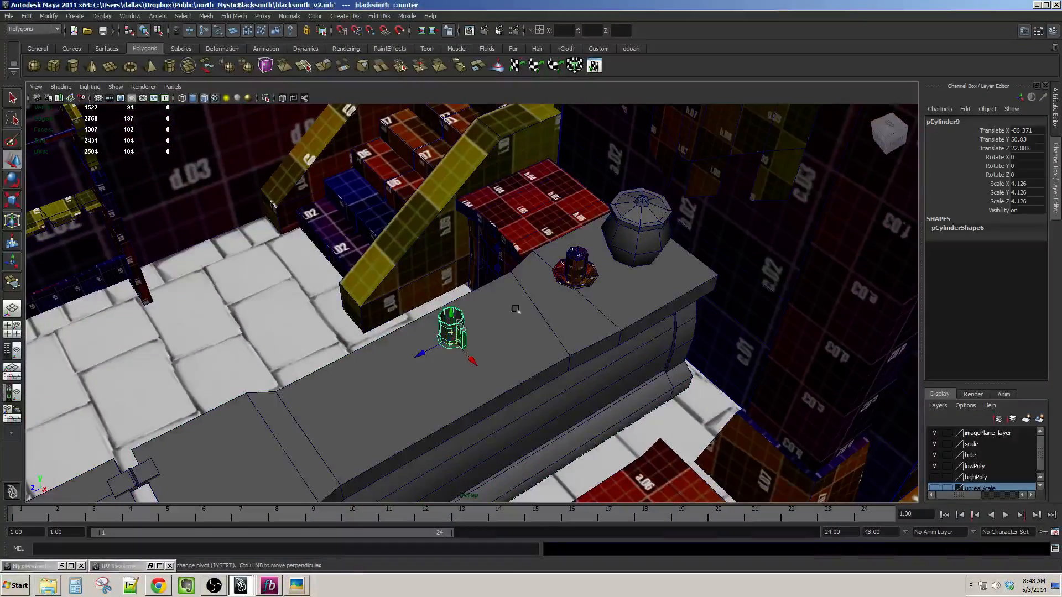
pyautogui.keyDown('shift'); pyautogui.click(626, 240); pyautogui.keyUp('shift')
pyautogui.keyDown('alt'); pyautogui.moveTo(516, 313); pyautogui.dragTo(518, 305); pyautogui.keyUp('alt')
pyautogui.scroll(4, 518, 305)
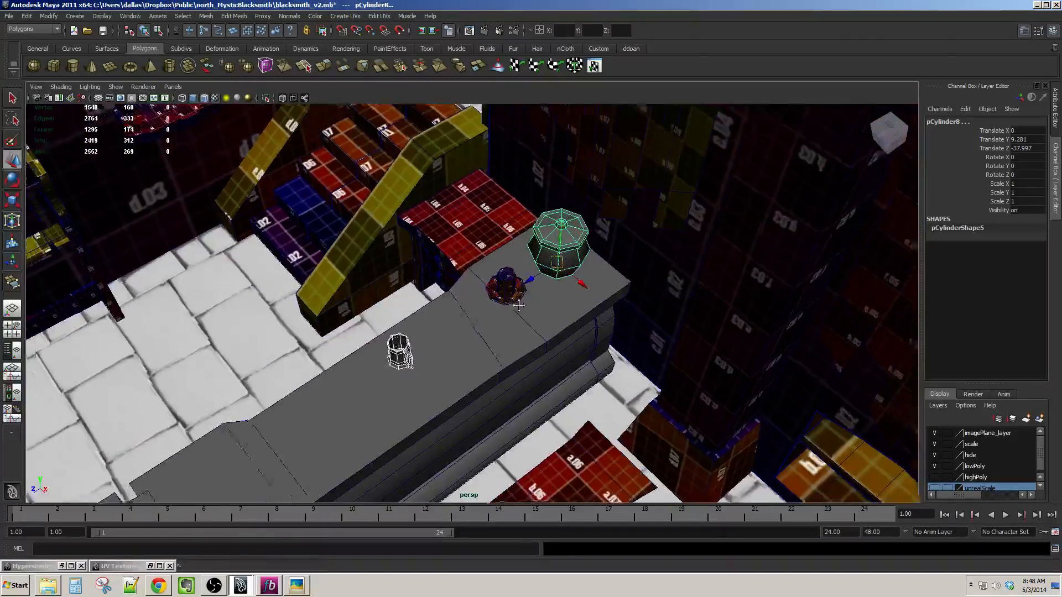
pyautogui.keyDown('alt'); pyautogui.moveTo(536, 283); pyautogui.dragTo(513, 223, button='middle'); pyautogui.keyUp('alt')
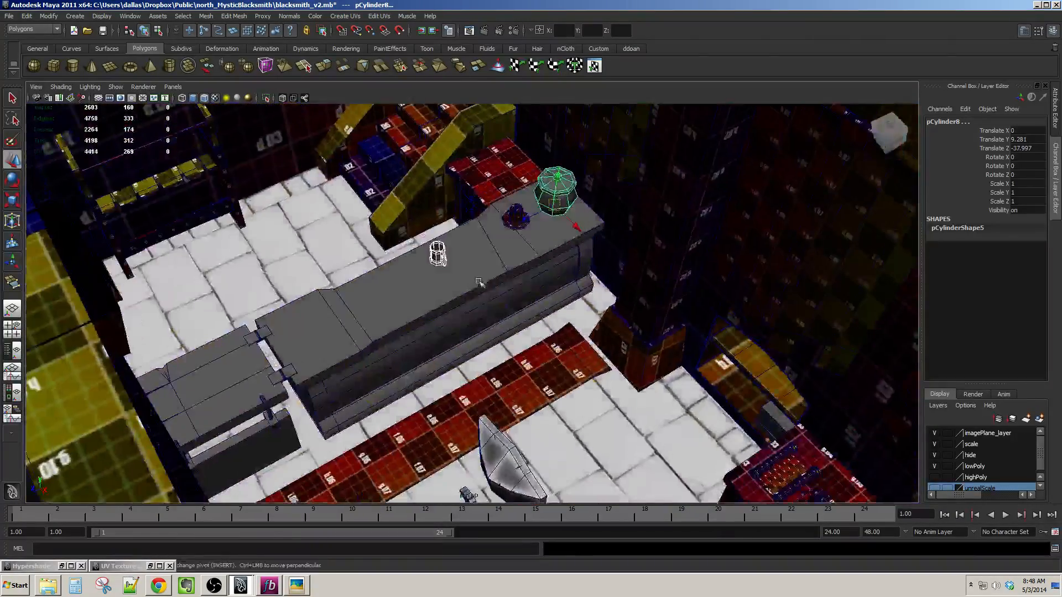
pyautogui.click(498, 282)
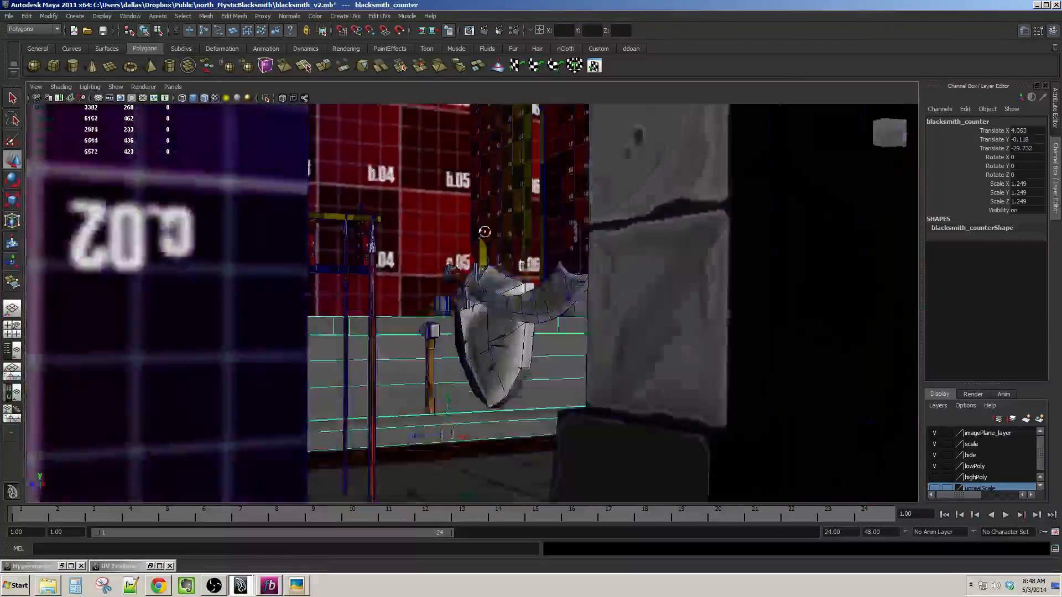
pyautogui.keyDown('alt'); pyautogui.moveTo(485, 232); pyautogui.dragTo(510, 237); pyautogui.keyUp('alt')
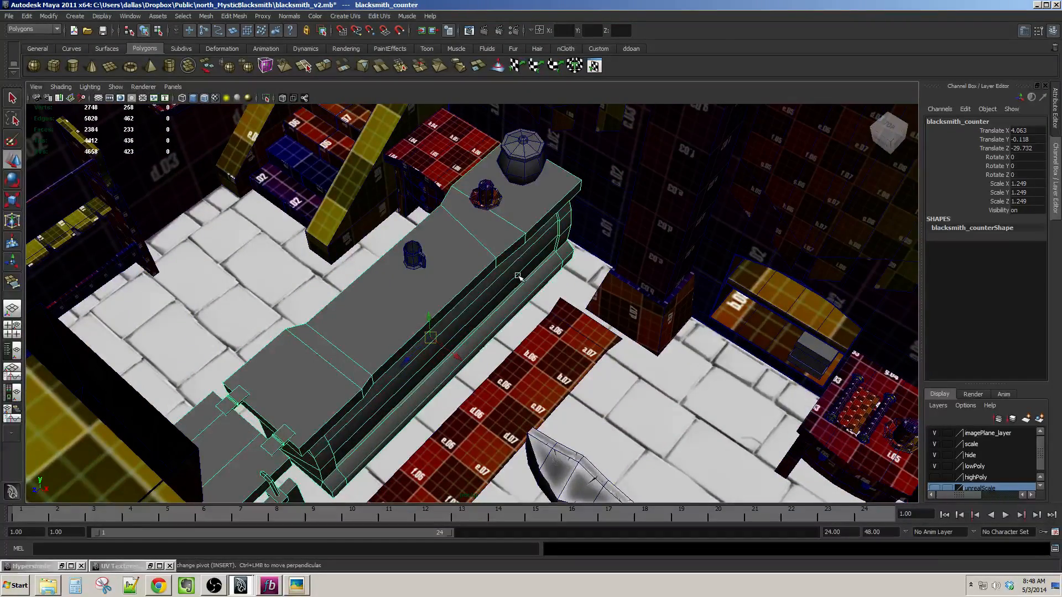
pyautogui.keyDown('alt'); pyautogui.moveTo(518, 276); pyautogui.dragTo(480, 330); pyautogui.keyUp('alt')
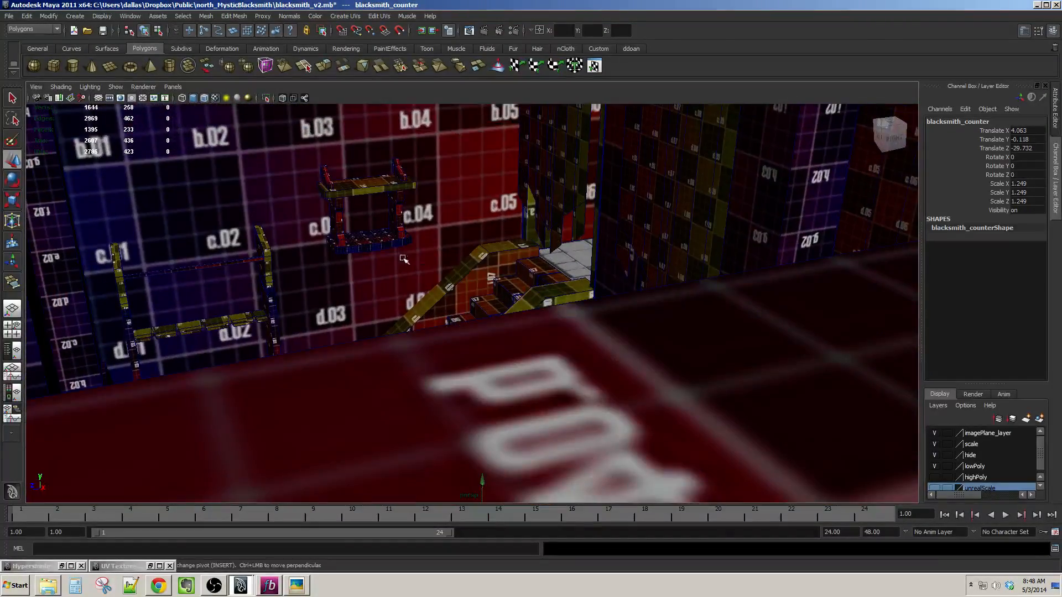
pyautogui.keyDown('alt'); pyautogui.moveTo(403, 259); pyautogui.dragTo(396, 291); pyautogui.keyUp('alt')
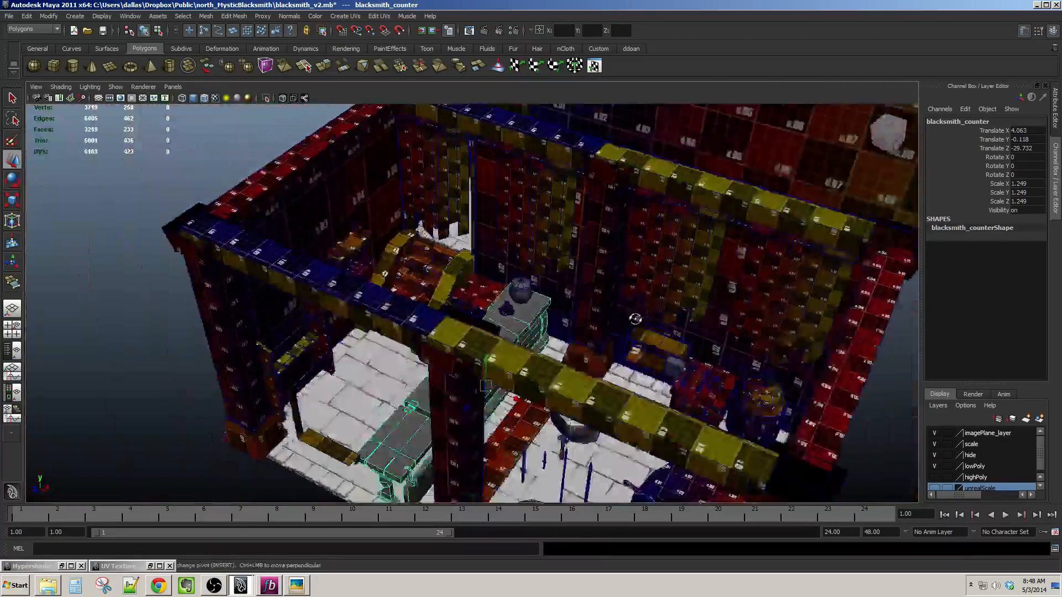
pyautogui.scroll(4, 635, 319)
pyautogui.keyDown('alt'); pyautogui.moveTo(635, 319); pyautogui.dragTo(542, 290); pyautogui.keyUp('alt')
# Apply the checker texture to the lidded jar on the counter and isolate the jar in the viewport.
pyautogui.click(563, 281)
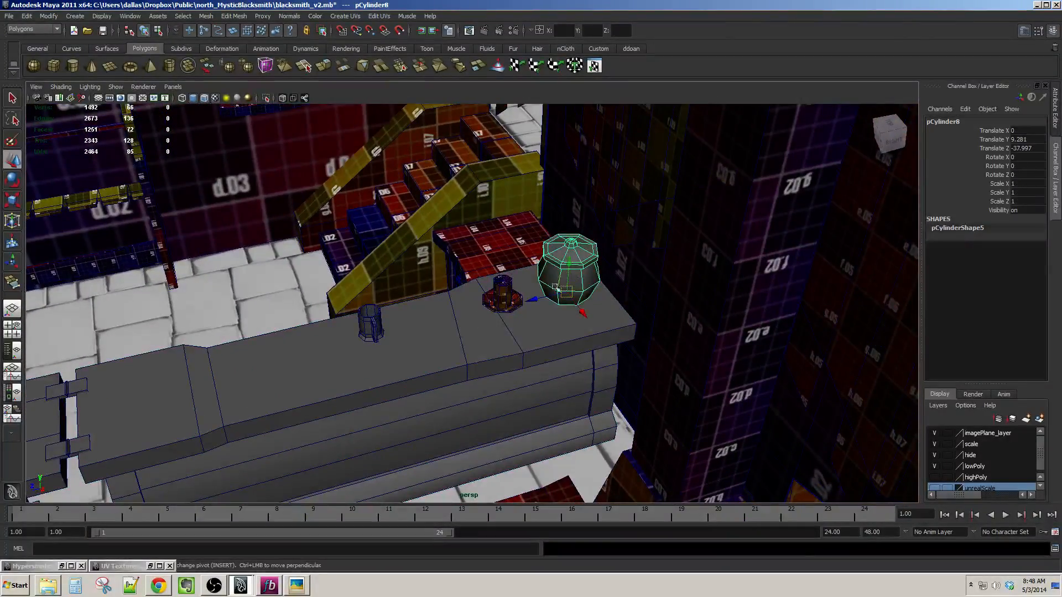
pyautogui.press('f')
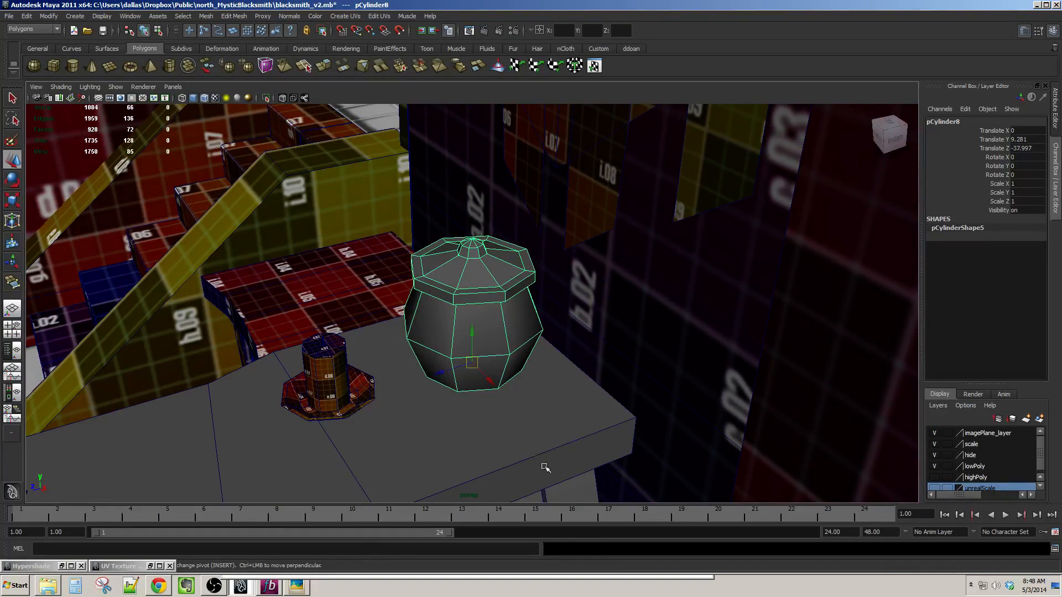
pyautogui.keyDown('alt'); pyautogui.moveTo(492, 373); pyautogui.dragTo(551, 388); pyautogui.keyUp('alt')
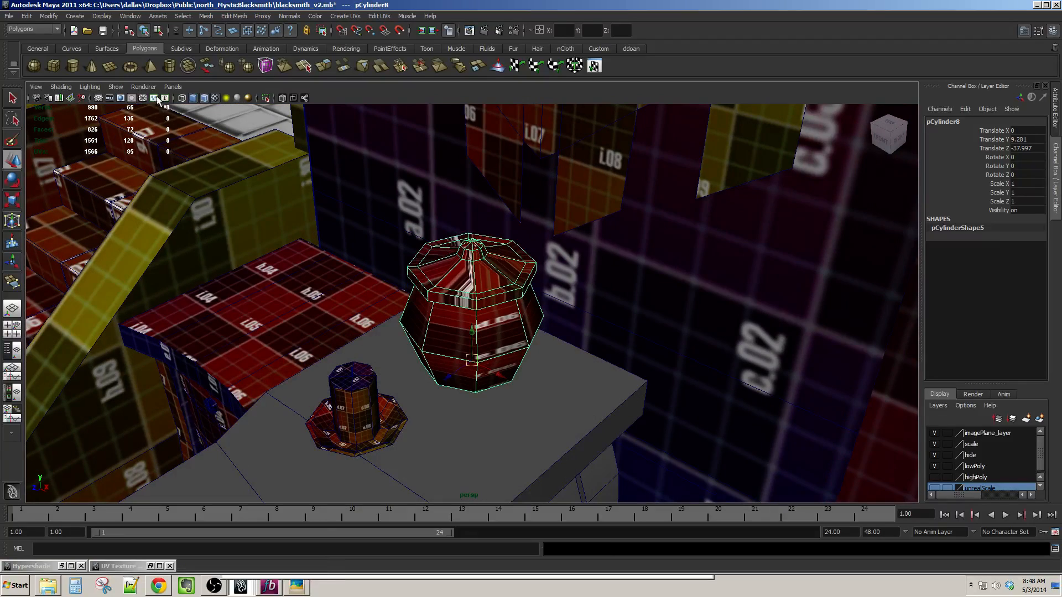
pyautogui.click(115, 87)
pyautogui.moveTo(145, 109)
pyautogui.click(227, 110)
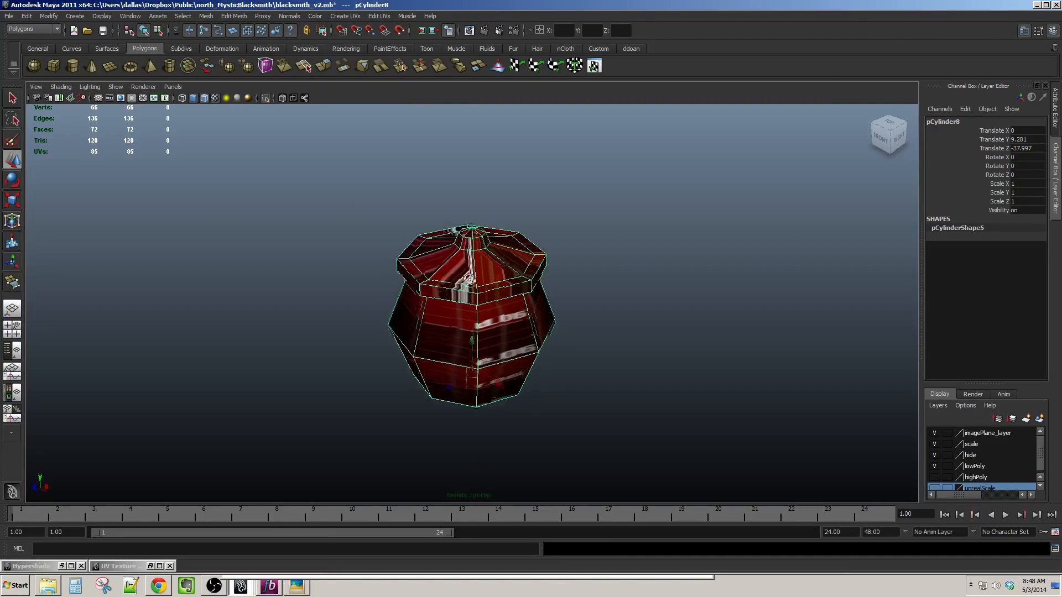
# Open the UV Texture Editor for the jar and frame its complete UV layout beside the model.
pyautogui.keyDown('alt'); pyautogui.moveTo(458, 145); pyautogui.dragTo(476, 290); pyautogui.keyUp('alt')
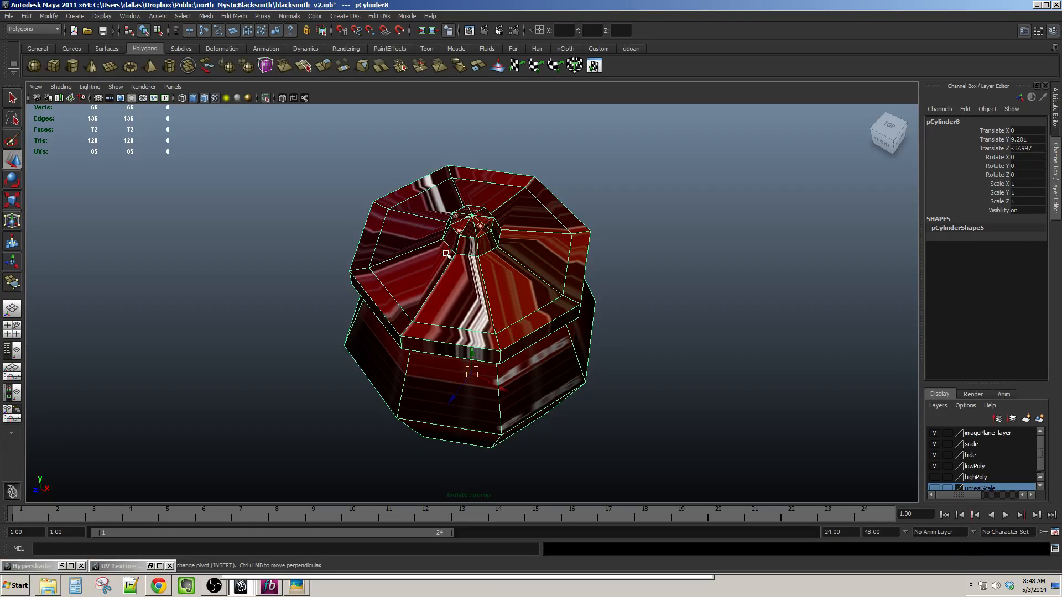
pyautogui.click(380, 16)
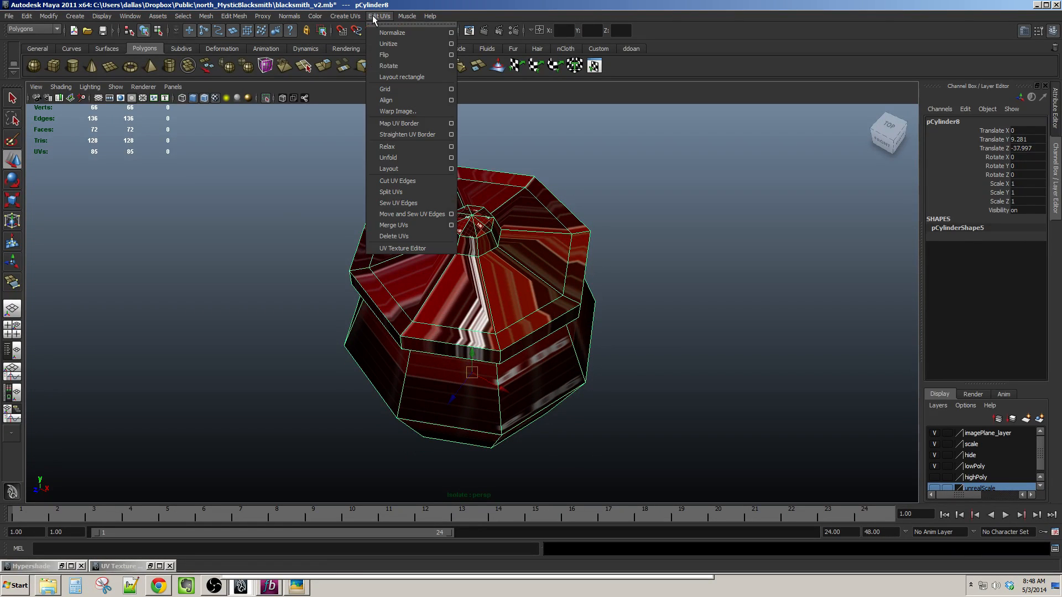
pyautogui.click(399, 250)
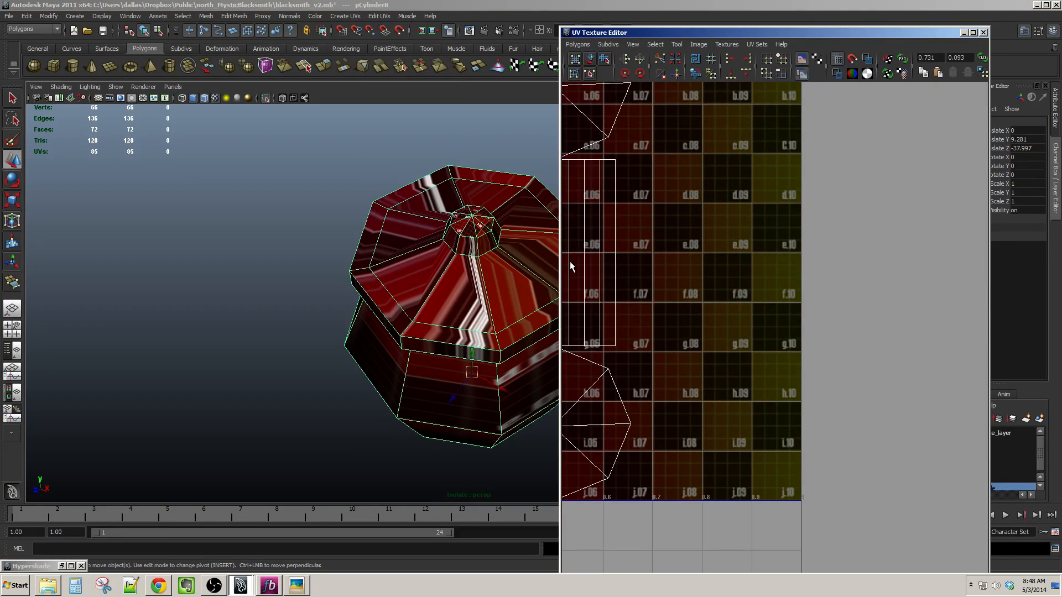
pyautogui.keyDown('alt'); pyautogui.moveTo(618, 279); pyautogui.dragTo(774, 353, button='middle'); pyautogui.keyUp('alt')
pyautogui.scroll(-3, 708, 339)
pyautogui.scroll(1, 774, 353)
pyautogui.keyDown('alt'); pyautogui.moveTo(480, 320); pyautogui.dragTo(408, 308, button='middle'); pyautogui.keyUp('alt')
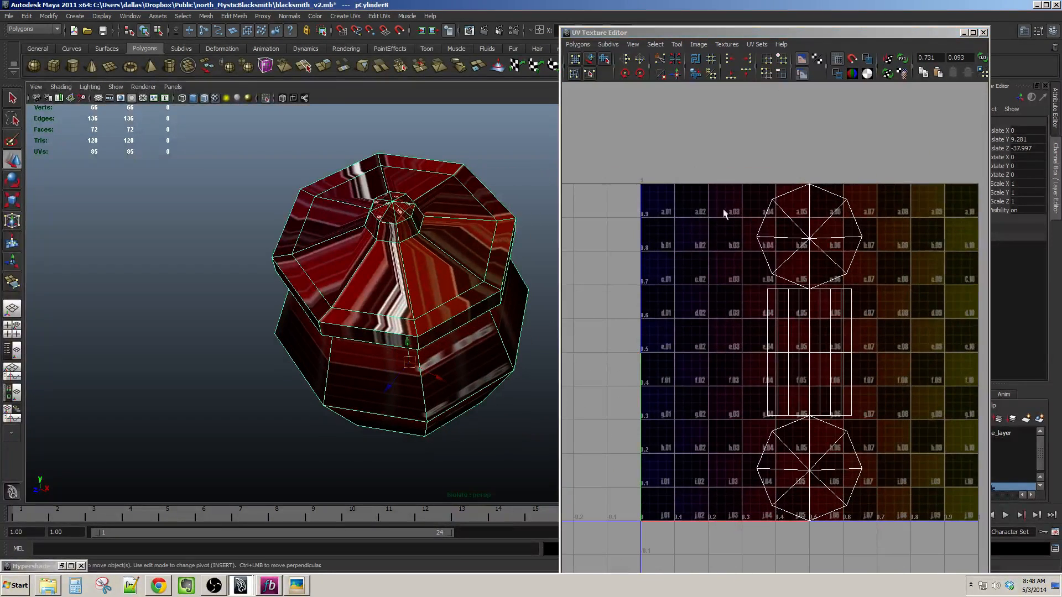
# Apply automatic mapping to the lidded jar and view the projected checker texture from the side.
pyautogui.click(362, 17)
pyautogui.click(365, 67)
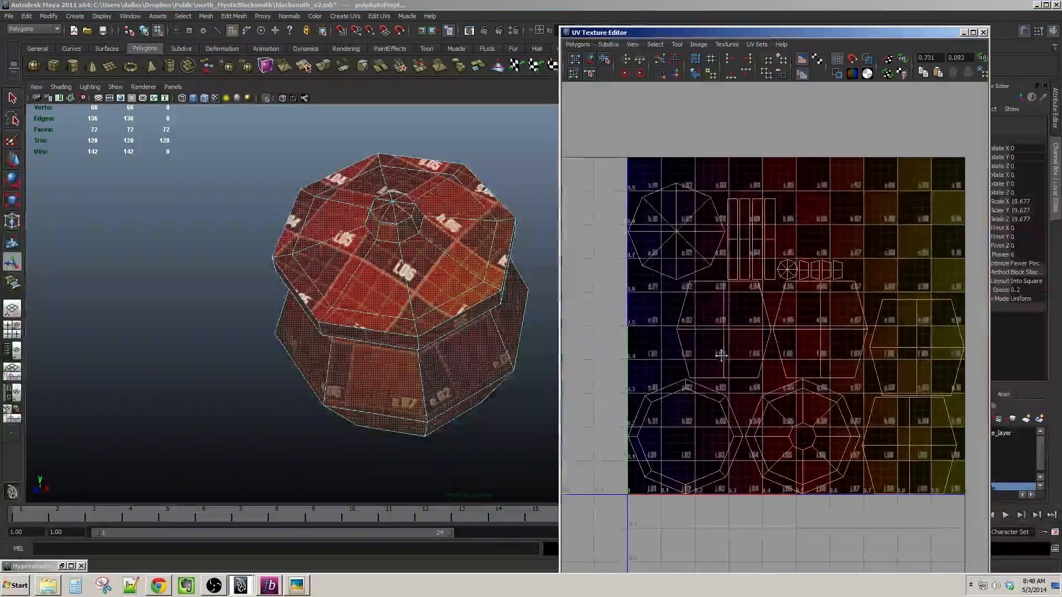
pyautogui.keyDown('alt'); pyautogui.moveTo(721, 356); pyautogui.dragTo(719, 350, button='middle'); pyautogui.keyUp('alt')
pyautogui.keyDown('alt'); pyautogui.moveTo(413, 406); pyautogui.dragTo(396, 336); pyautogui.keyUp('alt')
pyautogui.scroll(3, 396, 336)
pyautogui.scroll(-3, 396, 336)
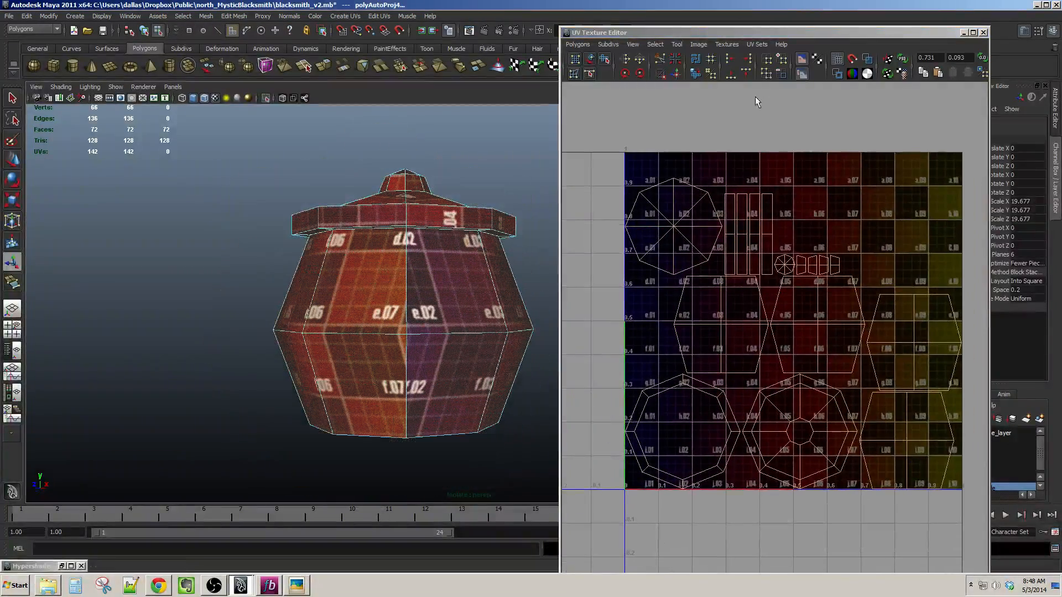
# Turn on the texture border display so the jar's UV seams are drawn with thick lines.
pyautogui.click(835, 74)
pyautogui.keyDown('alt'); pyautogui.moveTo(779, 280); pyautogui.dragTo(759, 278, button='middle'); pyautogui.keyUp('alt')
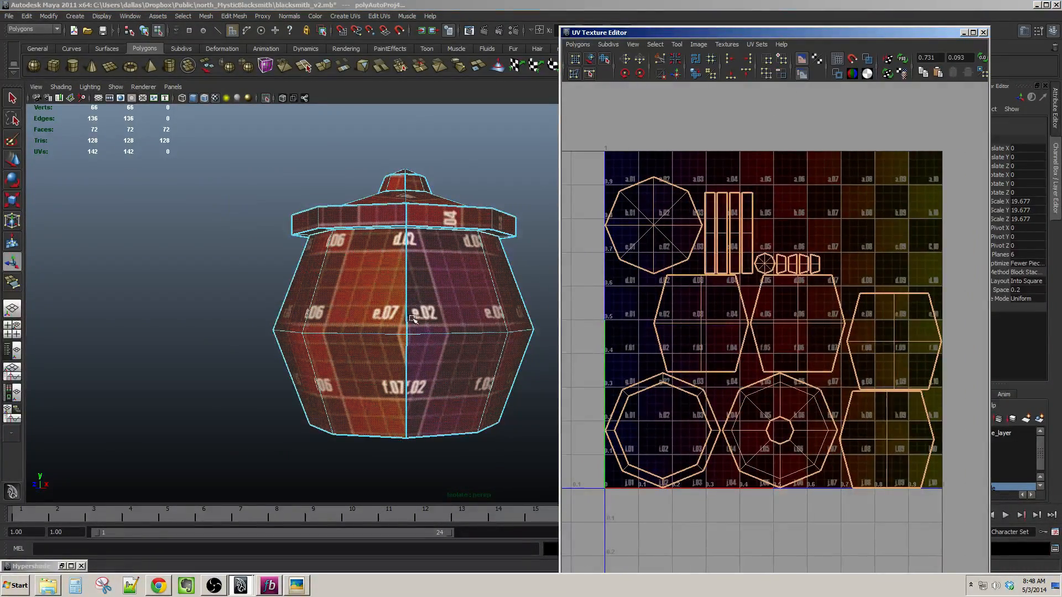
pyautogui.keyDown('alt'); pyautogui.moveTo(412, 319); pyautogui.dragTo(312, 307); pyautogui.keyUp('alt')
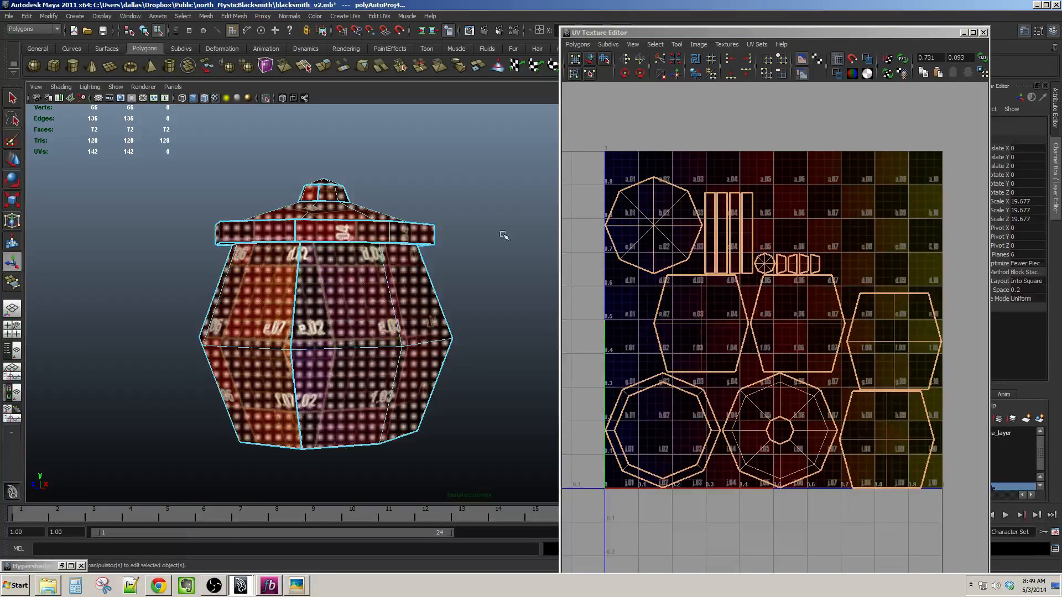
# Close the floating UV Texture Editor and switch the workspace to the saved Persp/UV Texture Editor layout.
pyautogui.click(984, 32)
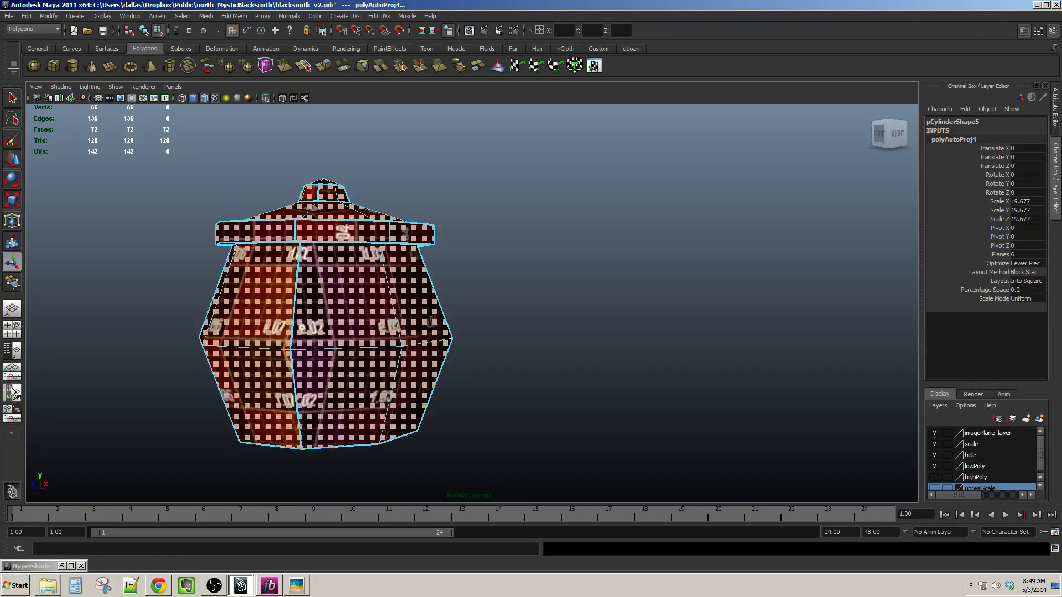
pyautogui.click(15, 356)
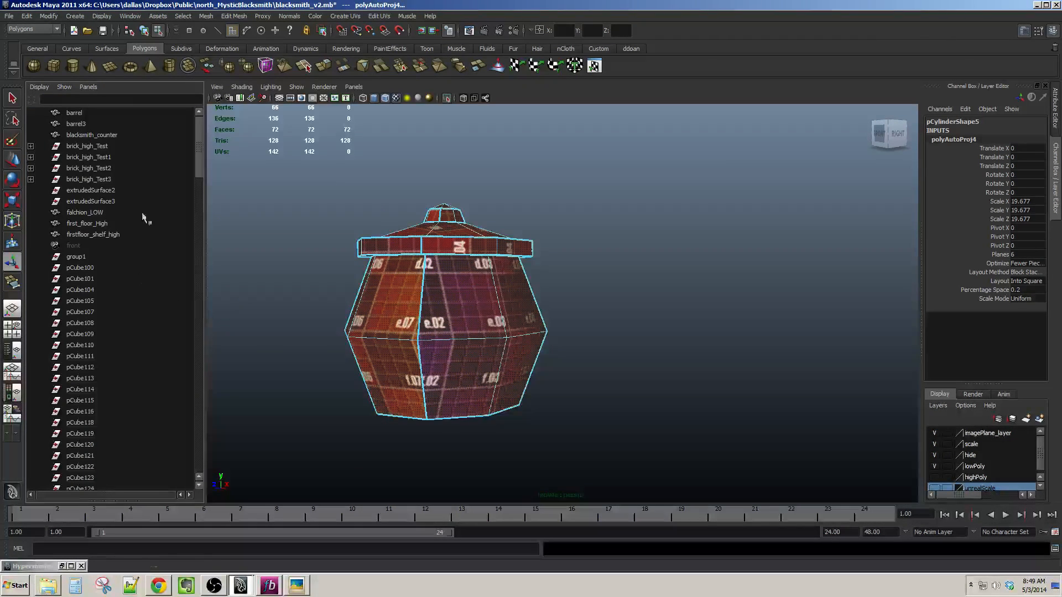
pyautogui.click(15, 401)
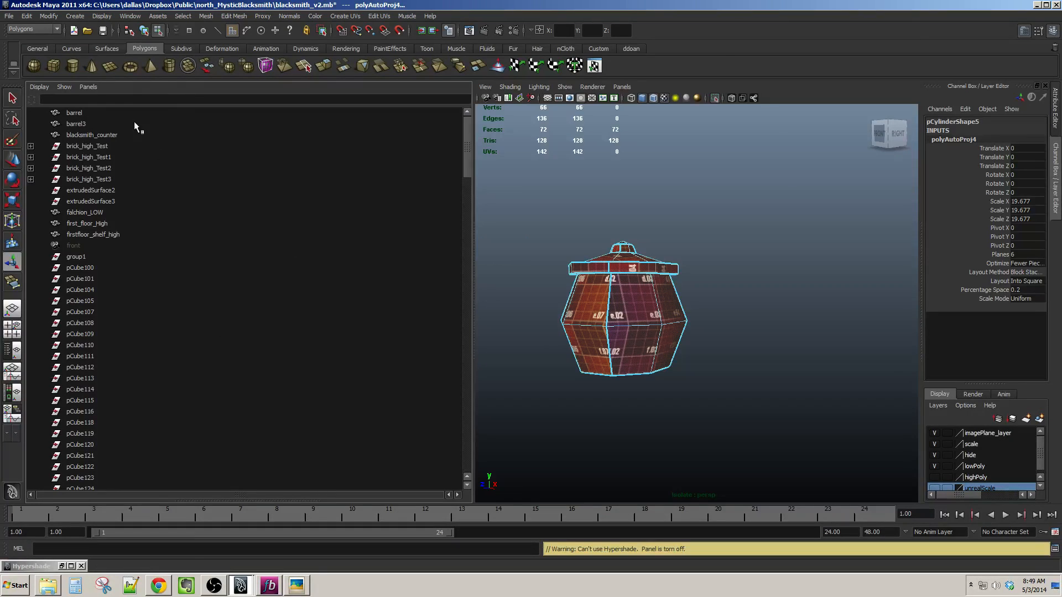
pyautogui.click(82, 87)
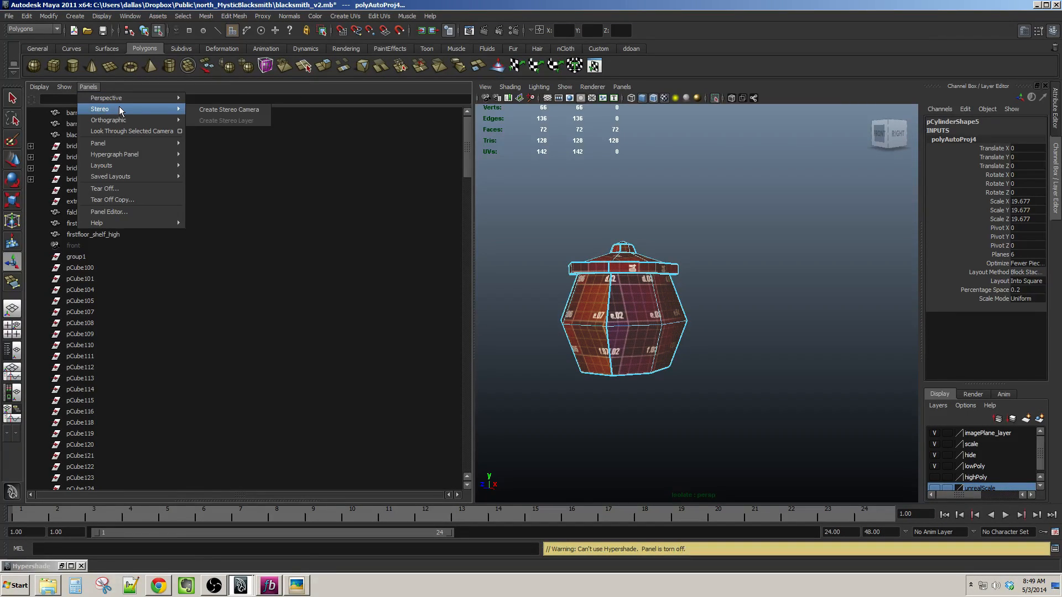
pyautogui.moveTo(124, 120)
pyautogui.moveTo(143, 178)
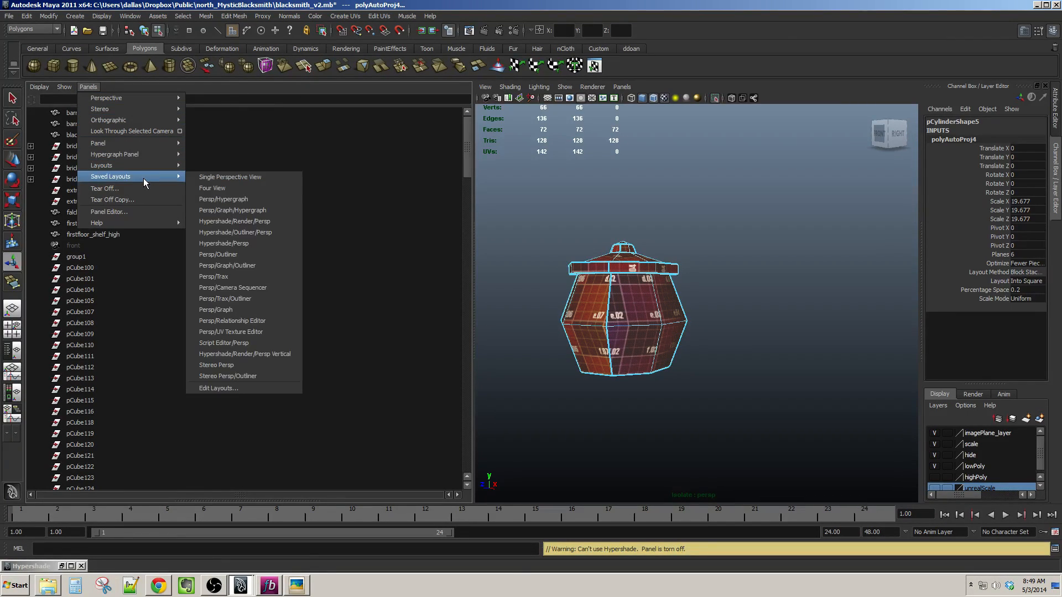
pyautogui.click(241, 333)
pyautogui.keyDown('alt'); pyautogui.moveTo(226, 302); pyautogui.dragTo(273, 308, button='right'); pyautogui.keyUp('alt')
pyautogui.keyDown('alt'); pyautogui.moveTo(273, 308); pyautogui.dragTo(325, 321, button='middle'); pyautogui.keyUp('alt')
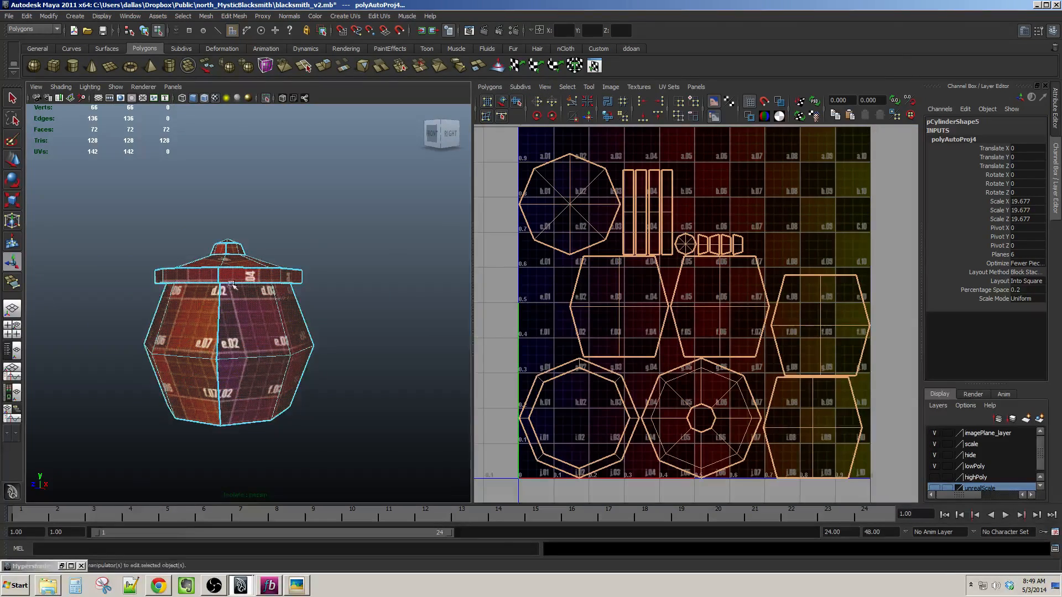
# Close the minimized Hypershade window.
pyautogui.keyDown('alt'); pyautogui.moveTo(243, 276); pyautogui.dragTo(293, 282, button='right'); pyautogui.keyUp('alt')
pyautogui.keyDown('alt'); pyautogui.moveTo(293, 260); pyautogui.dragTo(276, 282); pyautogui.keyUp('alt')
pyautogui.keyDown('alt'); pyautogui.moveTo(227, 268); pyautogui.dragTo(270, 273, button='right'); pyautogui.keyUp('alt')
pyautogui.keyDown('alt'); pyautogui.moveTo(271, 272); pyautogui.dragTo(261, 253); pyautogui.keyUp('alt')
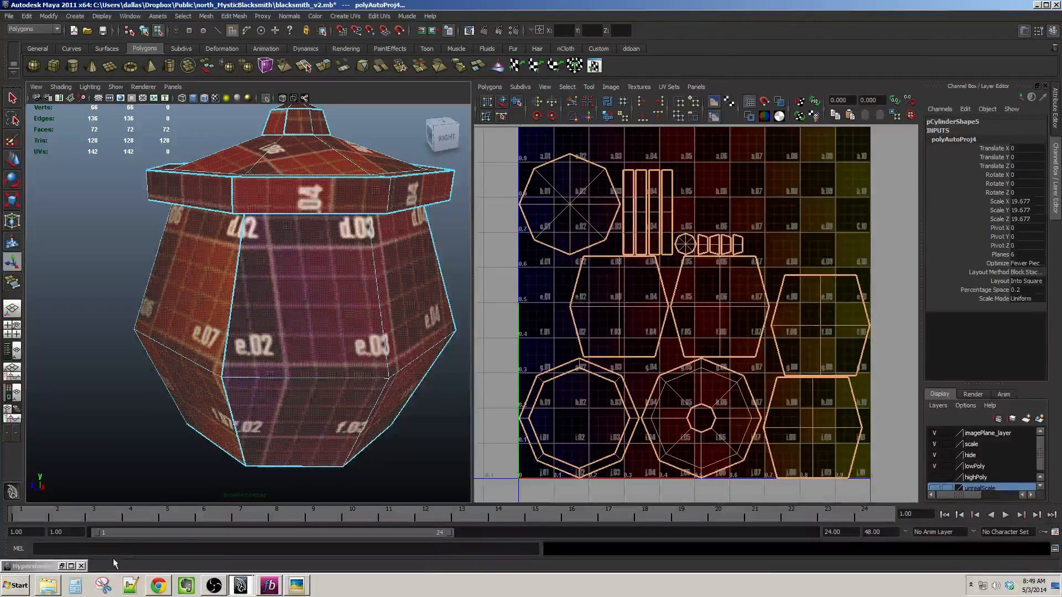
pyautogui.click(83, 566)
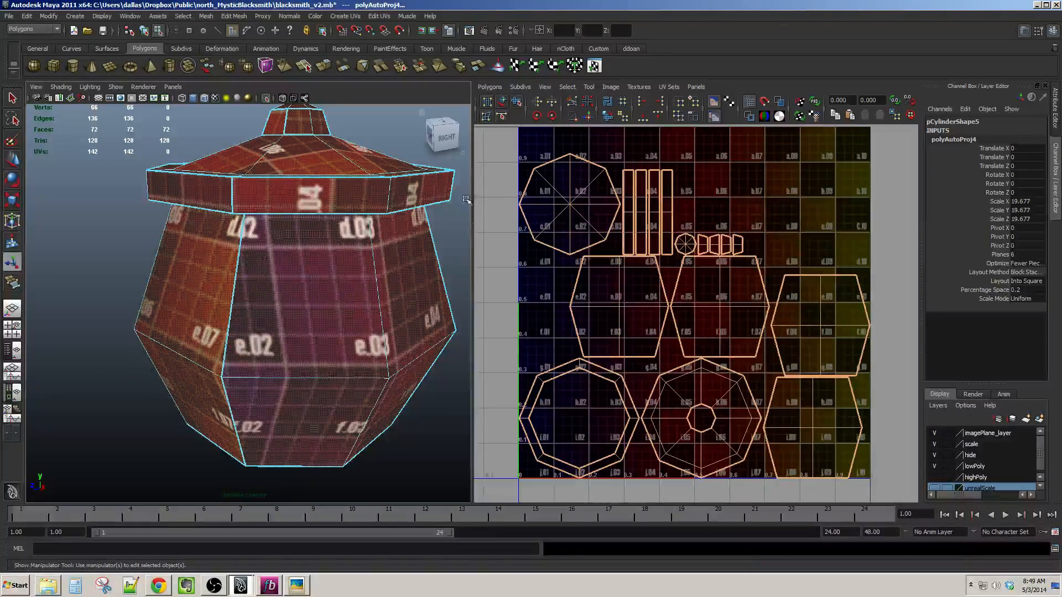
pyautogui.moveTo(633, 290)
pyautogui.keyDown('alt'); pyautogui.mouseDown(button='middle')
pyautogui.moveTo(624, 268)
pyautogui.moveTo(625, 288)
pyautogui.mouseUp(button='middle'); pyautogui.keyUp('alt')
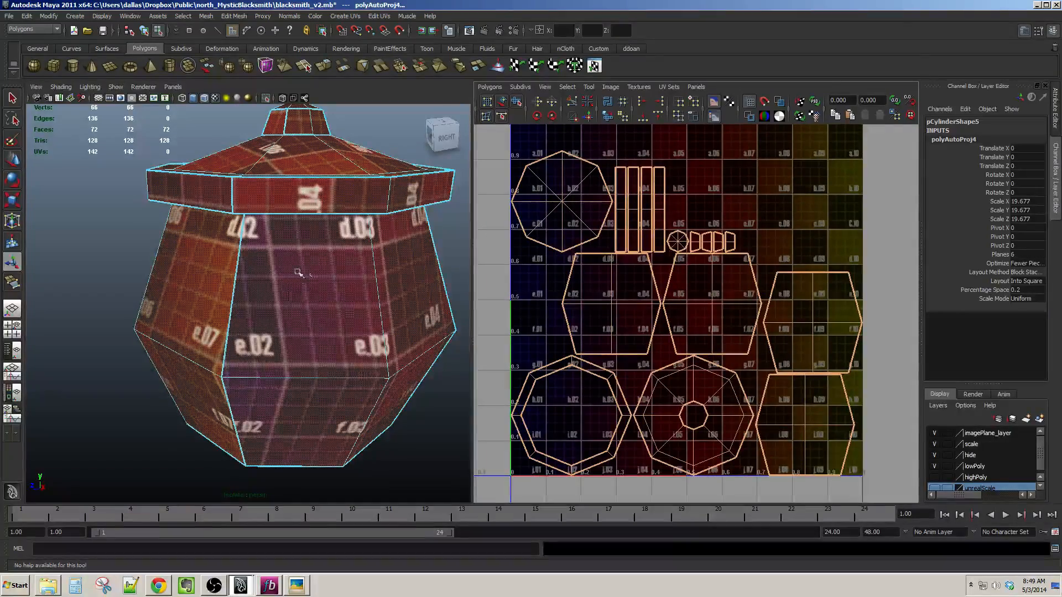
# Examine the jar's checker pattern and UV seams from all sides.
pyautogui.keyDown('alt'); pyautogui.moveTo(326, 275); pyautogui.dragTo(289, 309); pyautogui.keyUp('alt')
pyautogui.click(288, 309)
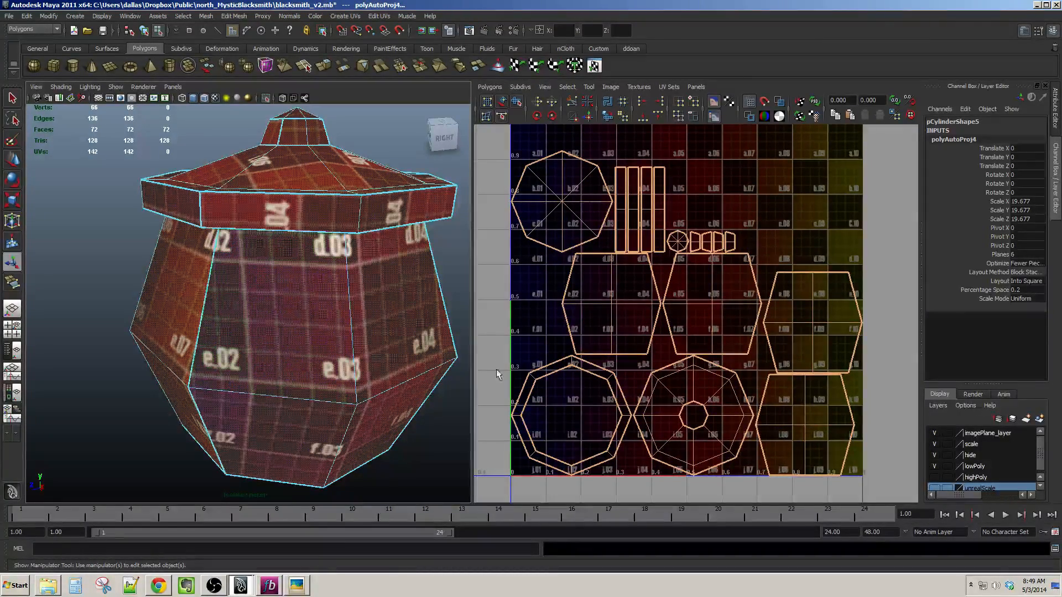
pyautogui.keyDown('alt'); pyautogui.moveTo(337, 360); pyautogui.dragTo(173, 334); pyautogui.keyUp('alt')
pyautogui.scroll(-5, 276, 343)
pyautogui.scroll(6, 249, 349)
pyautogui.scroll(-10, 265, 350)
pyautogui.keyDown('alt'); pyautogui.moveTo(280, 351); pyautogui.dragTo(230, 324); pyautogui.keyUp('alt')
pyautogui.scroll(8, 260, 353)
pyautogui.scroll(-4, 353, 357)
pyautogui.scroll(8, 176, 364)
pyautogui.scroll(-8, 232, 360)
pyautogui.scroll(4, 244, 352)
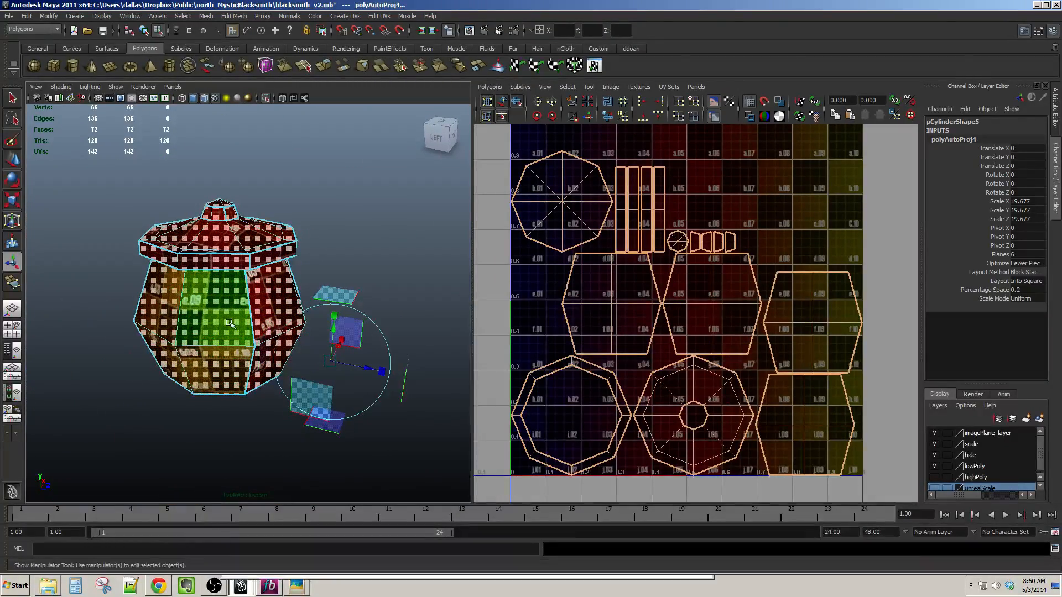
# Select the vertical seam edges around the jar's body and move and sew their UVs into one strip.
pyautogui.press('F10')
pyautogui.click(250, 311)
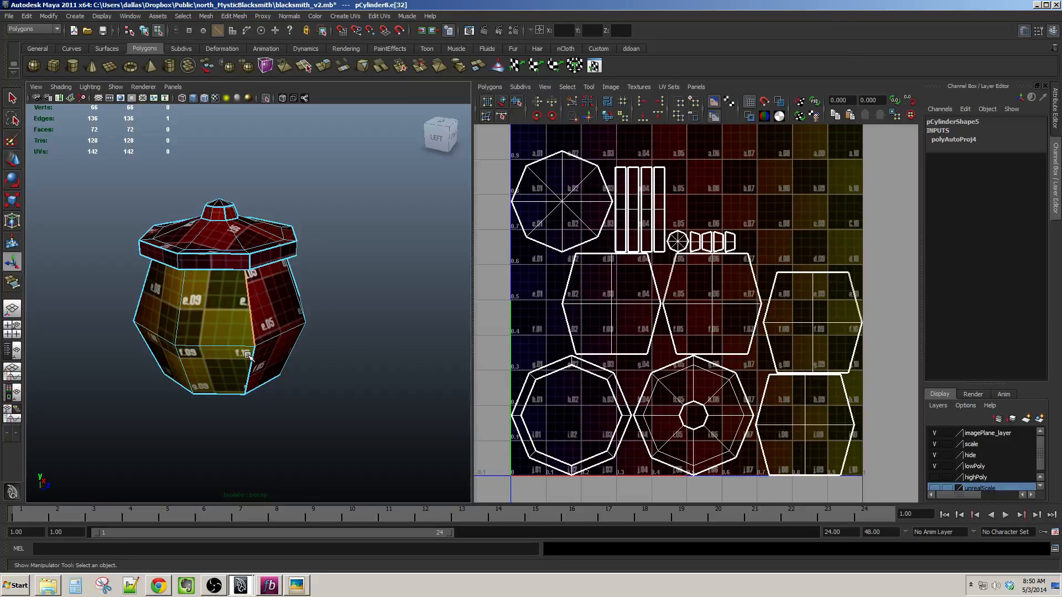
pyautogui.keyDown('alt'); pyautogui.moveTo(272, 371); pyautogui.dragTo(236, 332); pyautogui.keyUp('alt')
pyautogui.click(273, 313)
pyautogui.keyDown('shift'); pyautogui.click(276, 345); pyautogui.keyUp('shift')
pyautogui.keyDown('shift'); pyautogui.click(269, 325); pyautogui.keyUp('shift')
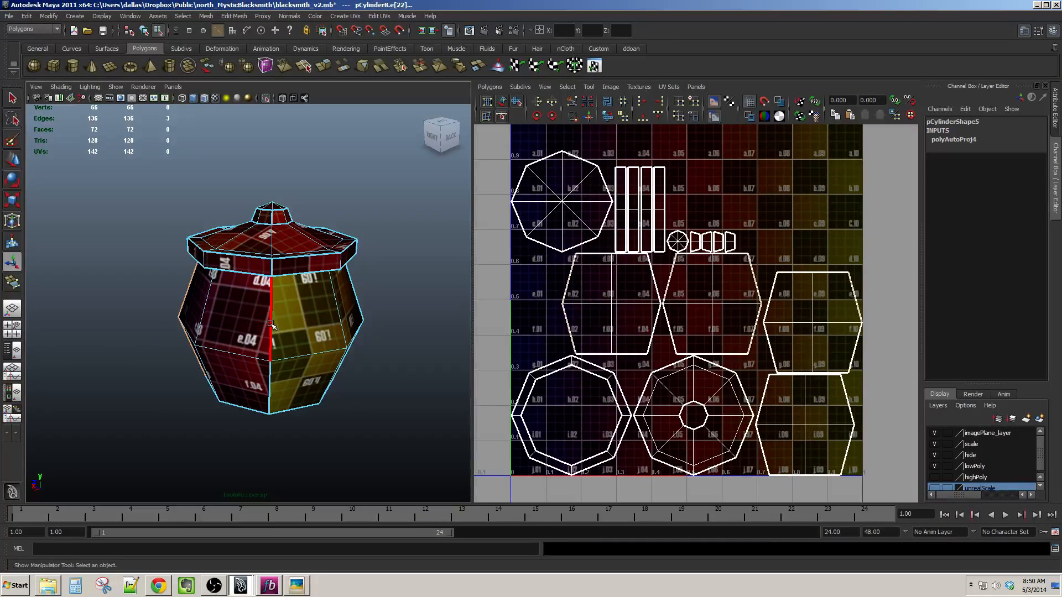
pyautogui.keyDown('shift'); pyautogui.click(271, 375); pyautogui.keyUp('shift')
pyautogui.keyDown('alt'); pyautogui.moveTo(271, 375); pyautogui.dragTo(272, 308); pyautogui.keyUp('alt')
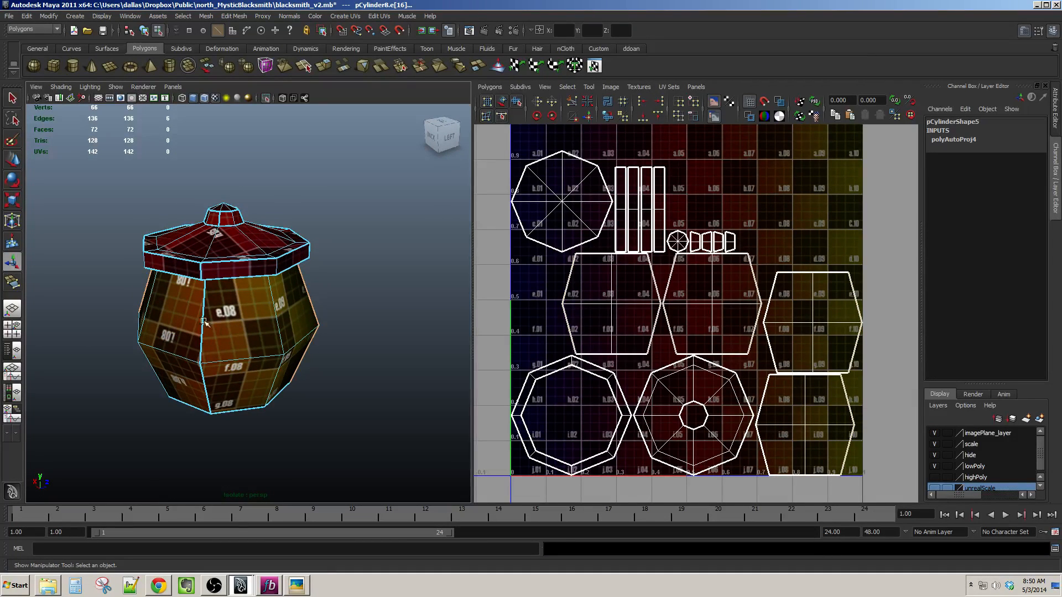
pyautogui.keyDown('alt'); pyautogui.moveTo(221, 410); pyautogui.dragTo(338, 403); pyautogui.keyUp('alt')
pyautogui.scroll(-5, 327, 422)
pyautogui.scroll(5, 317, 383)
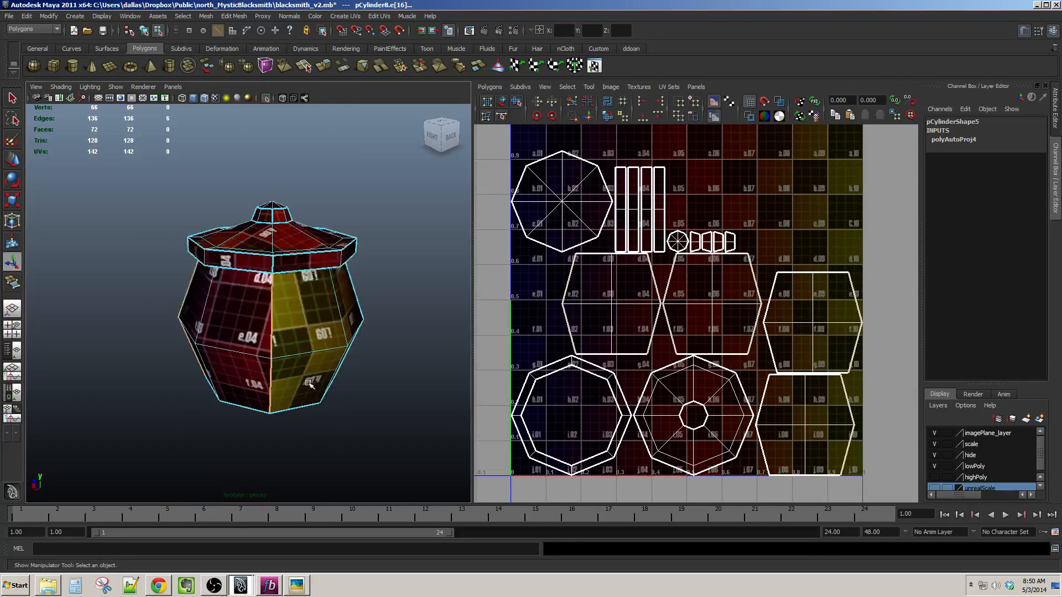
pyautogui.click(590, 118)
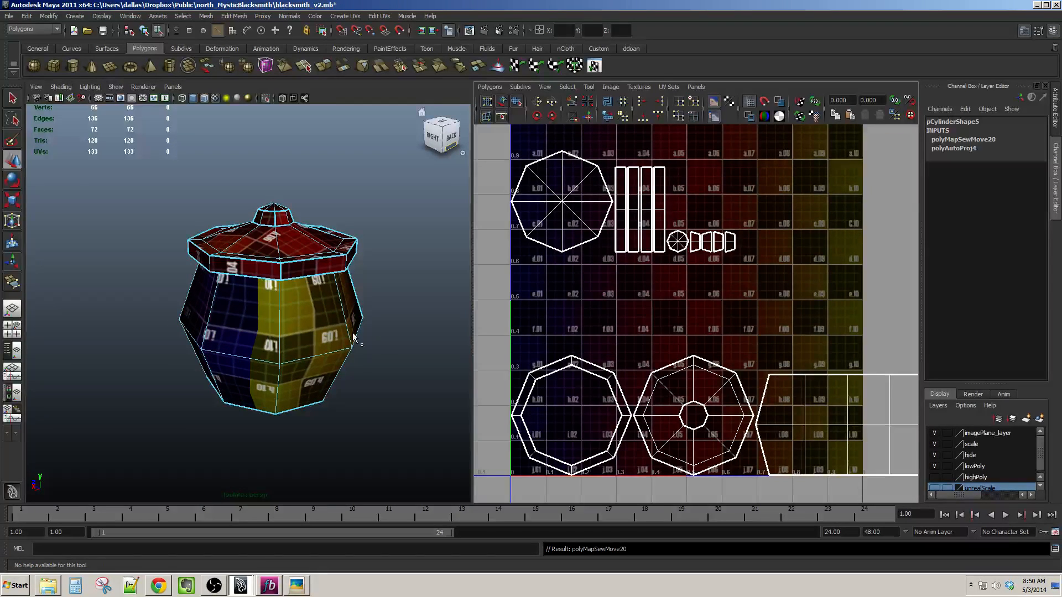
# Select the whole UV shell of the jar's body strip and unfold it.
pyautogui.keyDown('alt'); pyautogui.moveTo(353, 335); pyautogui.dragTo(316, 332); pyautogui.keyUp('alt')
pyautogui.press('w')
pyautogui.keyDown('alt'); pyautogui.moveTo(822, 404); pyautogui.dragTo(699, 314, button='middle'); pyautogui.keyUp('alt')
pyautogui.scroll(-3, 699, 314)
pyautogui.keyDown('alt'); pyautogui.moveTo(818, 307); pyautogui.dragTo(714, 341, button='middle'); pyautogui.keyUp('alt')
pyautogui.moveTo(715, 341); pyautogui.dragTo(744, 341, button='right')
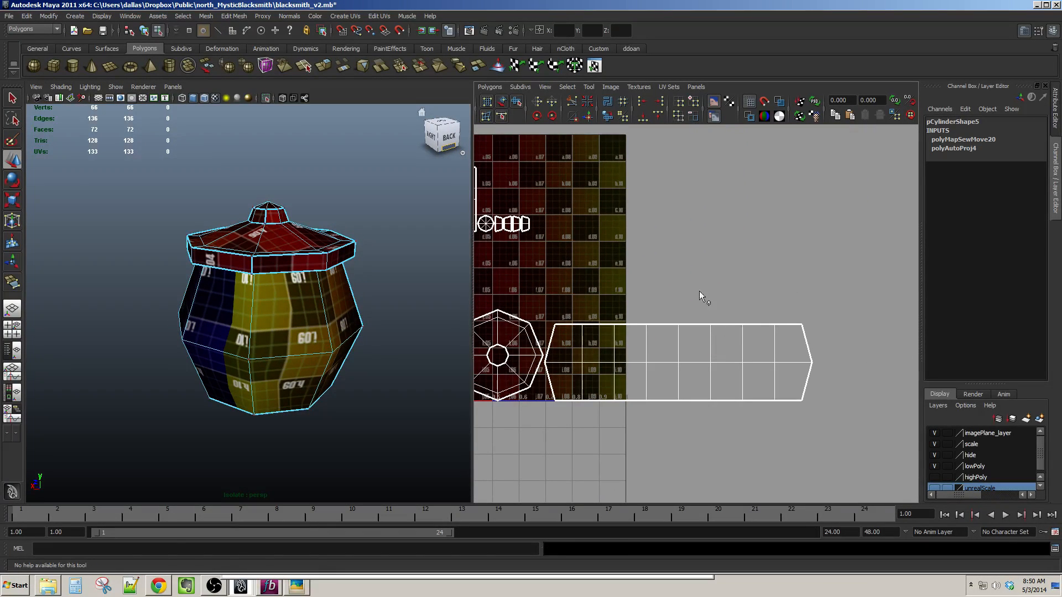
pyautogui.moveTo(699, 291); pyautogui.dragTo(755, 332)
pyautogui.keyDown('ctrl'); pyautogui.moveTo(783, 319); pyautogui.dragTo(774, 293, button='right'); pyautogui.keyUp('ctrl')
pyautogui.keyDown('alt'); pyautogui.moveTo(766, 293); pyautogui.dragTo(791, 315, button='middle'); pyautogui.keyUp('alt')
pyautogui.click(607, 117)
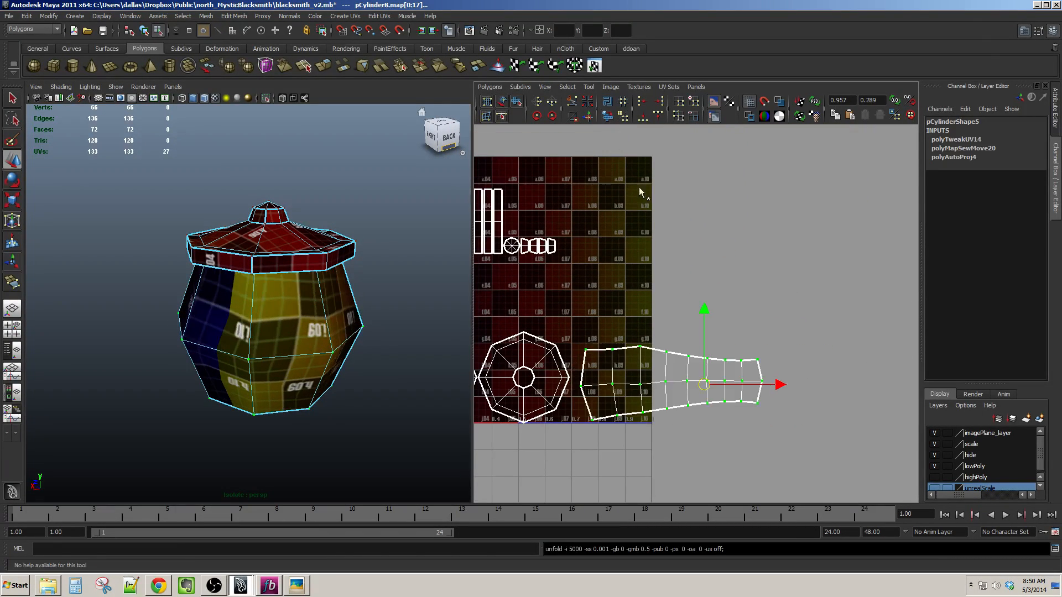
# Check the unfolded body's checker pattern for distortion around the jar.
pyautogui.scroll(2, 700, 353)
pyautogui.keyDown('alt'); pyautogui.moveTo(354, 310); pyautogui.dragTo(112, 333); pyautogui.keyUp('alt')
pyautogui.keyDown('alt'); pyautogui.moveTo(272, 319); pyautogui.dragTo(170, 327); pyautogui.keyUp('alt')
pyautogui.scroll(4, 221, 335)
pyautogui.keyDown('alt'); pyautogui.moveTo(265, 346); pyautogui.dragTo(333, 347, button='middle'); pyautogui.keyUp('alt')
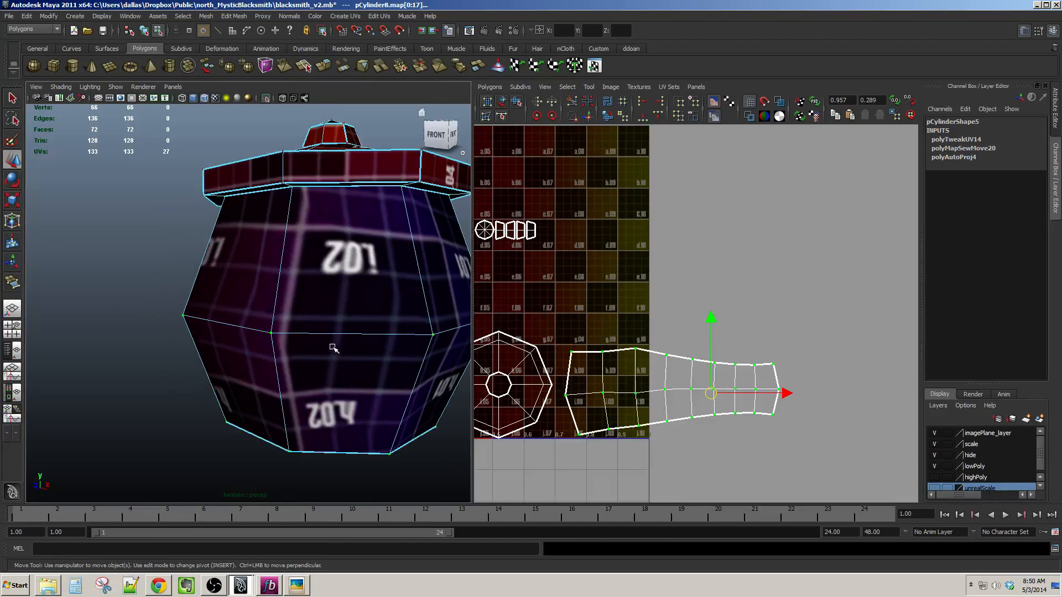
pyautogui.keyDown('alt'); pyautogui.moveTo(329, 352); pyautogui.dragTo(406, 363); pyautogui.keyUp('alt')
pyautogui.scroll(-4, 403, 354)
pyautogui.scroll(4, 406, 364)
pyautogui.keyDown('alt'); pyautogui.moveTo(287, 371); pyautogui.dragTo(408, 379, button='middle'); pyautogui.keyUp('alt')
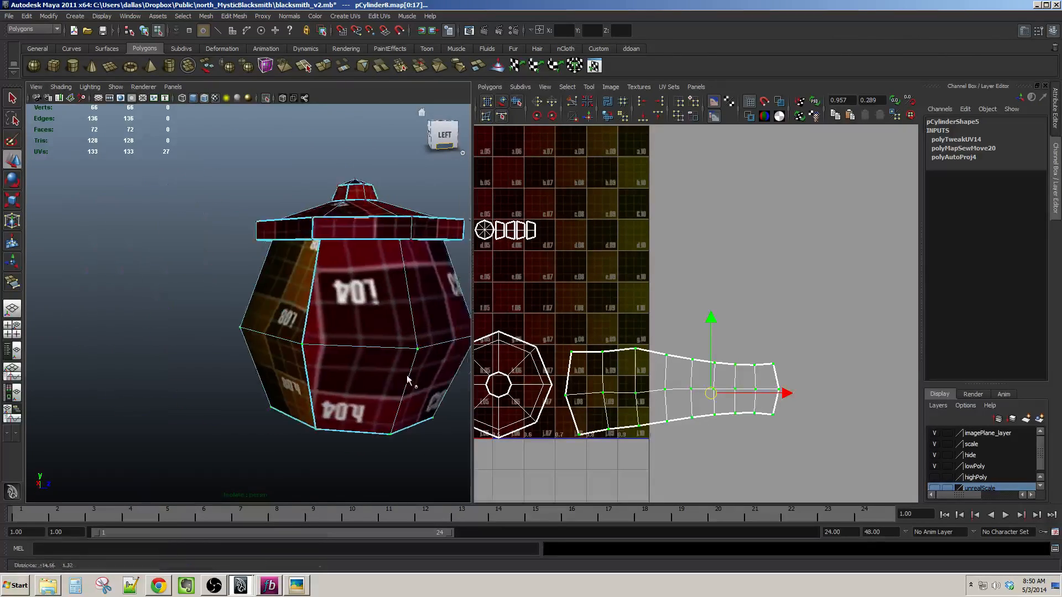
# Examine the jar's base and the underside of its lid against the complete UV layout.
pyautogui.keyDown('alt'); pyautogui.moveTo(323, 365); pyautogui.dragTo(326, 322); pyautogui.keyUp('alt')
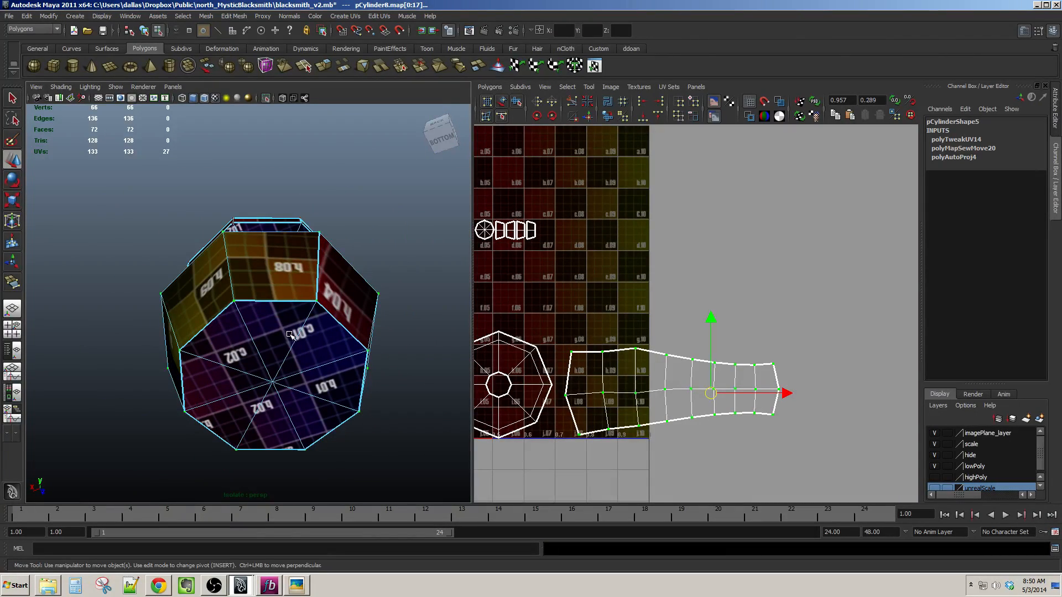
pyautogui.keyDown('alt'); pyautogui.moveTo(632, 384); pyautogui.dragTo(838, 419, button='middle'); pyautogui.keyUp('alt')
pyautogui.keyDown('alt'); pyautogui.moveTo(273, 338); pyautogui.dragTo(237, 351); pyautogui.keyUp('alt')
pyautogui.scroll(5, 256, 351)
pyautogui.scroll(-2, 263, 332)
pyautogui.keyDown('alt'); pyautogui.moveTo(284, 310); pyautogui.dragTo(268, 281); pyautogui.keyUp('alt')
pyautogui.keyDown('alt'); pyautogui.moveTo(268, 281); pyautogui.dragTo(264, 334, button='middle'); pyautogui.keyUp('alt')
pyautogui.scroll(5, 337, 312)
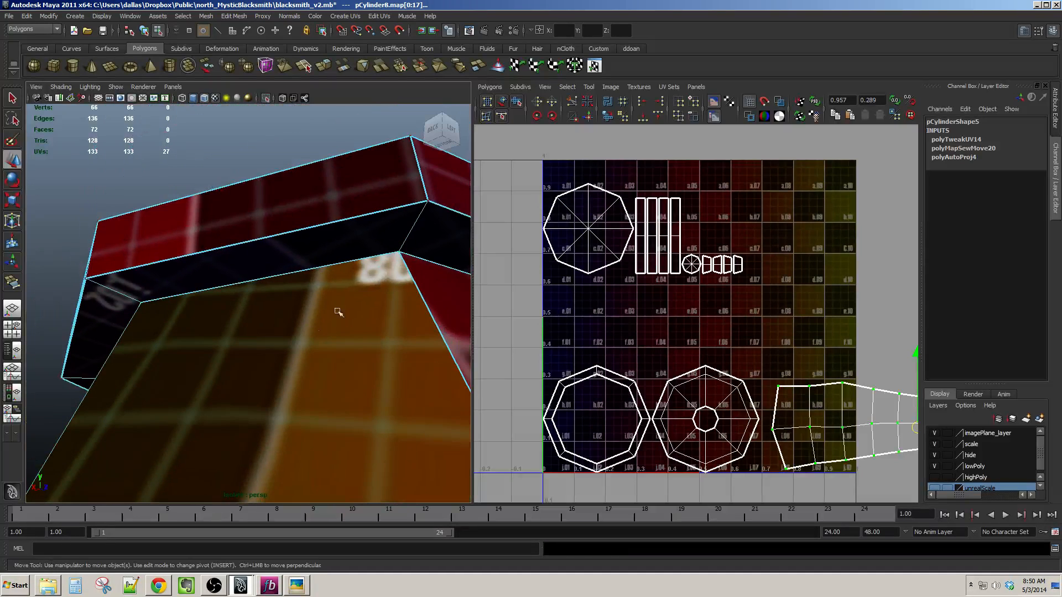
# Try a UV cut along one short corner edge under the lid's rim, and sew that edge back together.
pyautogui.click(415, 224)
pyautogui.keyDown('alt'); pyautogui.moveTo(381, 332); pyautogui.dragTo(612, 141); pyautogui.keyUp('alt')
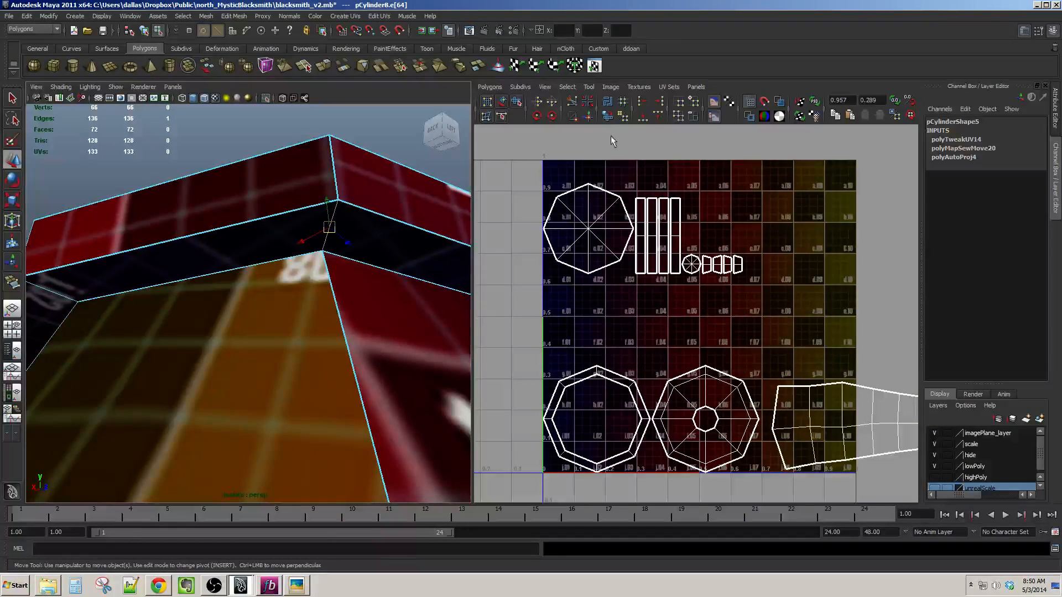
pyautogui.click(573, 102)
pyautogui.scroll(-4, 311, 312)
pyautogui.moveTo(310, 312)
pyautogui.keyDown('alt'); pyautogui.mouseDown()
pyautogui.moveTo(308, 389)
pyautogui.moveTo(317, 326)
pyautogui.moveTo(320, 379)
pyautogui.moveTo(324, 326)
pyautogui.moveTo(325, 391)
pyautogui.moveTo(331, 313)
pyautogui.mouseUp(); pyautogui.keyUp('alt')
pyautogui.keyDown('alt'); pyautogui.moveTo(331, 312); pyautogui.dragTo(350, 332); pyautogui.keyUp('alt')
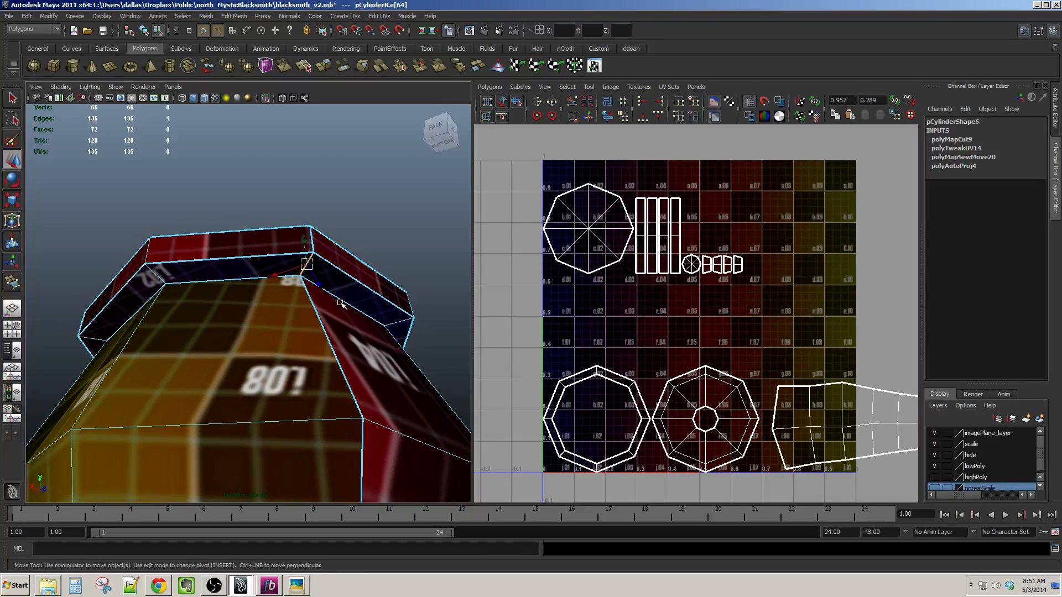
pyautogui.click(587, 115)
pyautogui.keyDown('alt'); pyautogui.moveTo(332, 265); pyautogui.dragTo(342, 271); pyautogui.keyUp('alt')
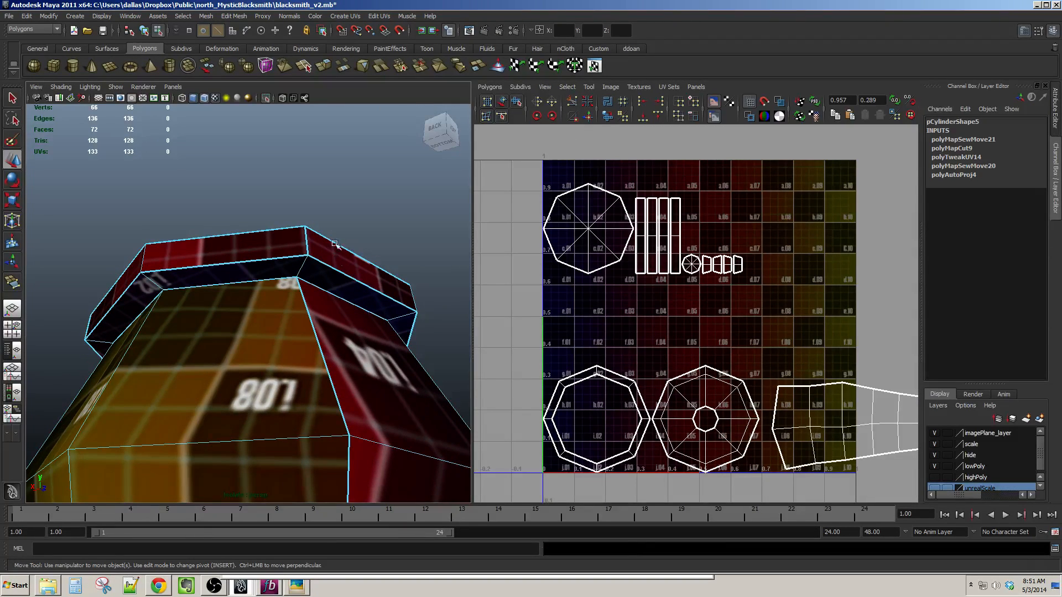
# Select the lower outer edges around the lid's rim and move and sew the rim sides onto the underside ring.
pyautogui.click(266, 258)
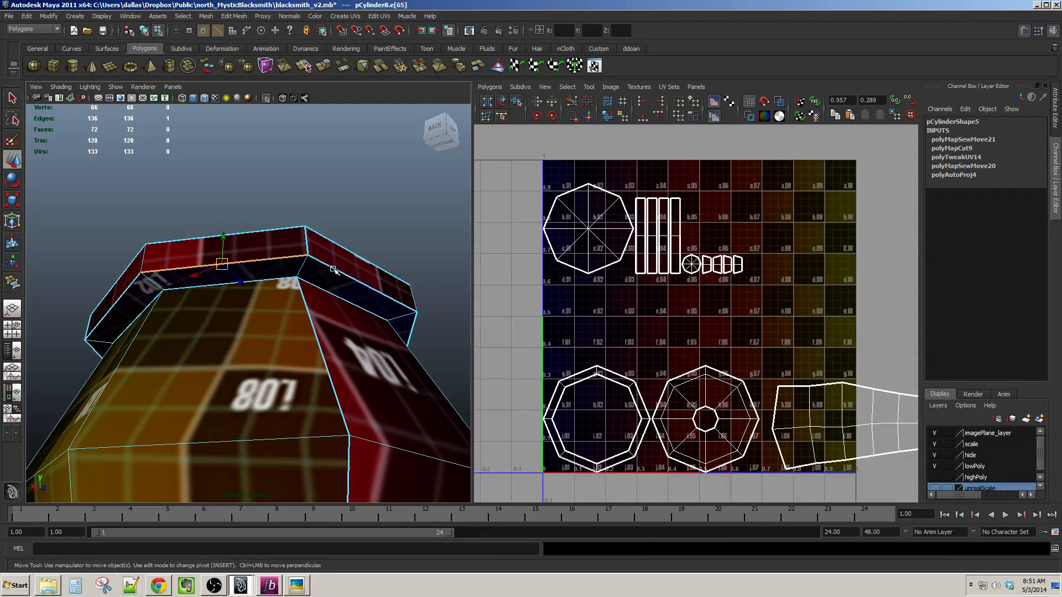
pyautogui.keyDown('alt'); pyautogui.moveTo(342, 283); pyautogui.dragTo(224, 297); pyautogui.keyUp('alt')
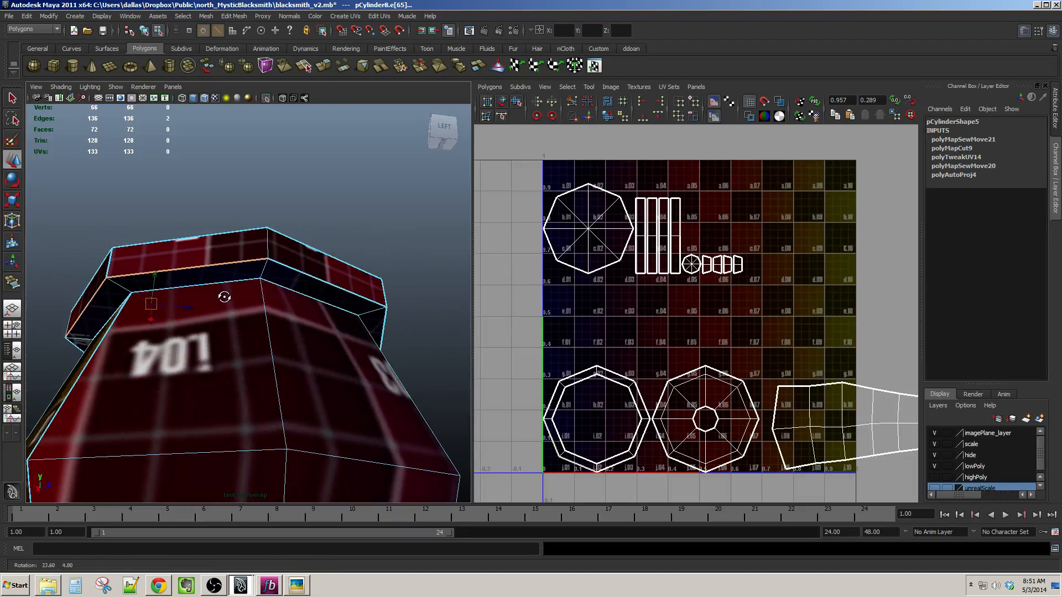
pyautogui.keyDown('shift'); pyautogui.click(308, 274); pyautogui.keyUp('shift')
pyautogui.keyDown('alt'); pyautogui.moveTo(419, 292); pyautogui.dragTo(257, 272); pyautogui.keyUp('alt')
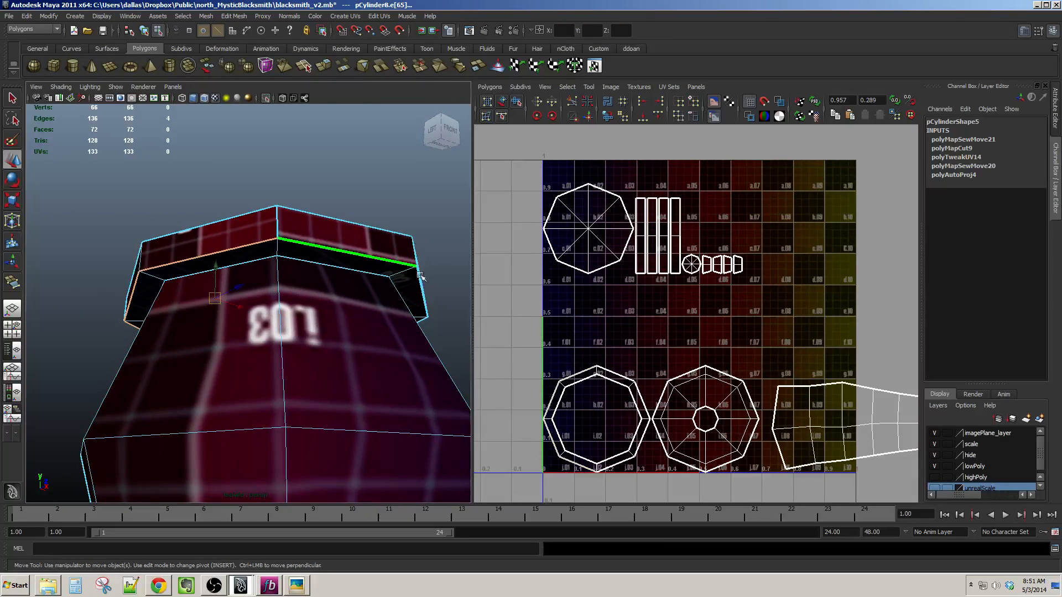
pyautogui.keyDown('alt'); pyautogui.moveTo(420, 276); pyautogui.dragTo(290, 262); pyautogui.keyUp('alt')
pyautogui.keyDown('shift'); pyautogui.click(333, 236); pyautogui.keyUp('shift')
pyautogui.keyDown('alt'); pyautogui.moveTo(332, 236); pyautogui.dragTo(335, 258, button='middle'); pyautogui.keyUp('alt')
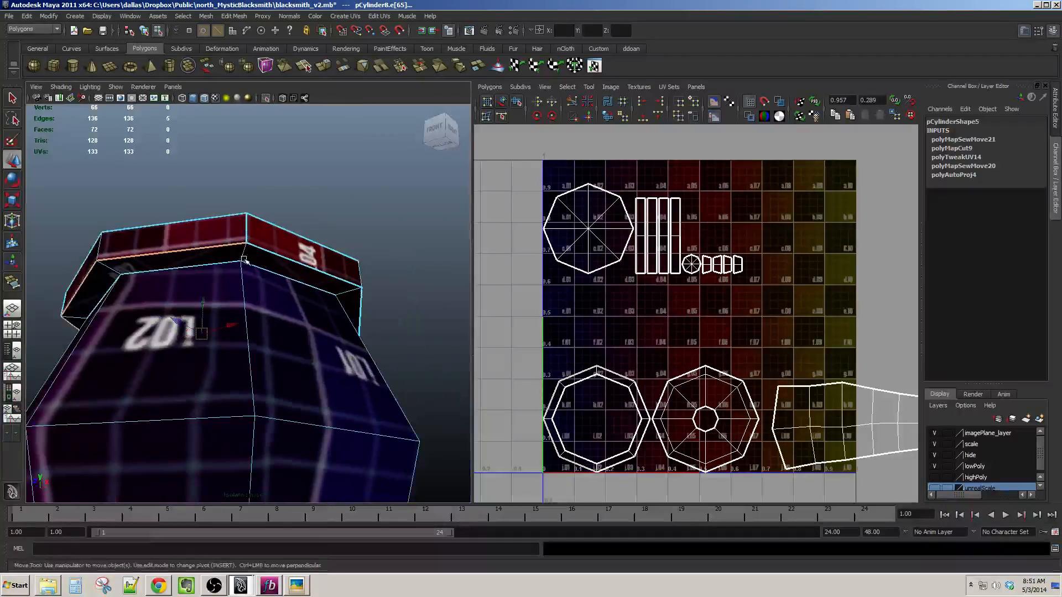
pyautogui.keyDown('shift'); pyautogui.click(286, 256); pyautogui.keyUp('shift')
pyautogui.keyDown('alt'); pyautogui.moveTo(434, 281); pyautogui.dragTo(522, 164); pyautogui.keyUp('alt')
pyautogui.keyDown('shift'); pyautogui.click(308, 283); pyautogui.keyUp('shift')
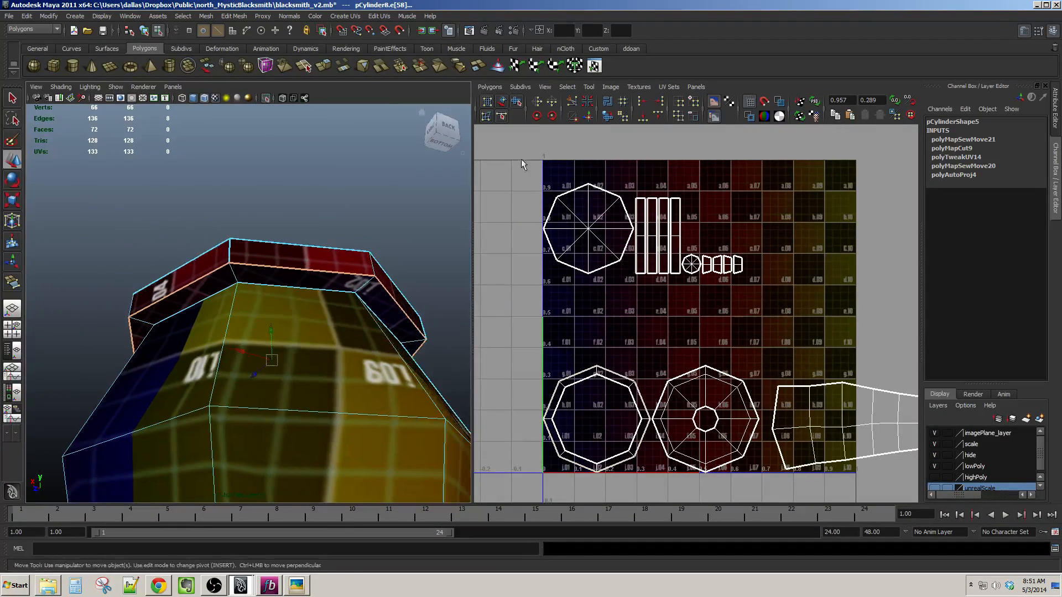
pyautogui.click(587, 116)
pyautogui.keyDown('alt'); pyautogui.moveTo(254, 210); pyautogui.dragTo(352, 274); pyautogui.keyUp('alt')
pyautogui.click(607, 116)
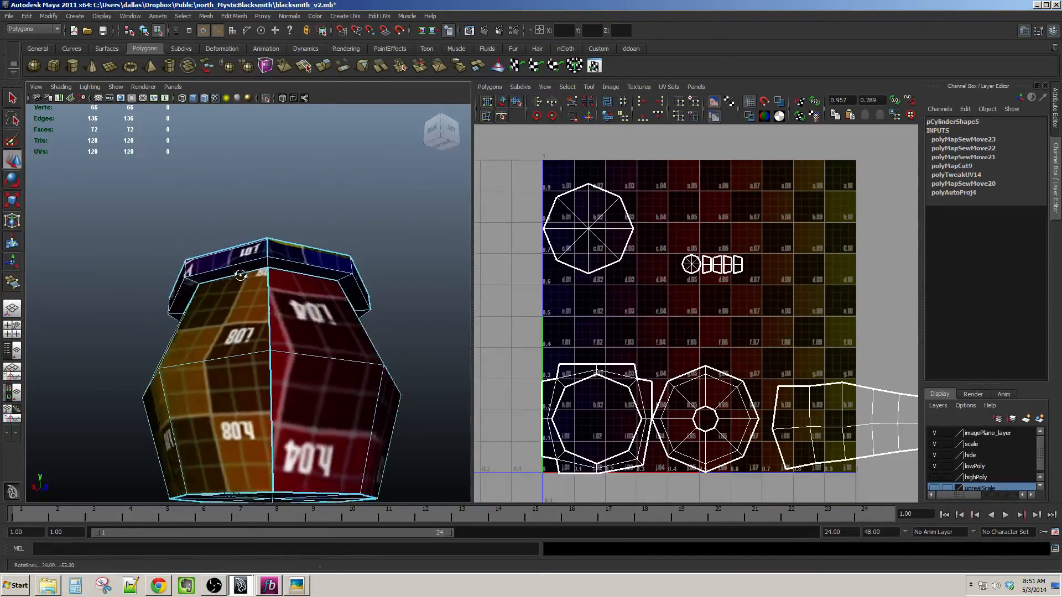
# Move and sew the UVs along two vertical corner edges of the lid's rim.
pyautogui.keyDown('alt'); pyautogui.moveTo(240, 274); pyautogui.dragTo(279, 286, button='right'); pyautogui.keyUp('alt')
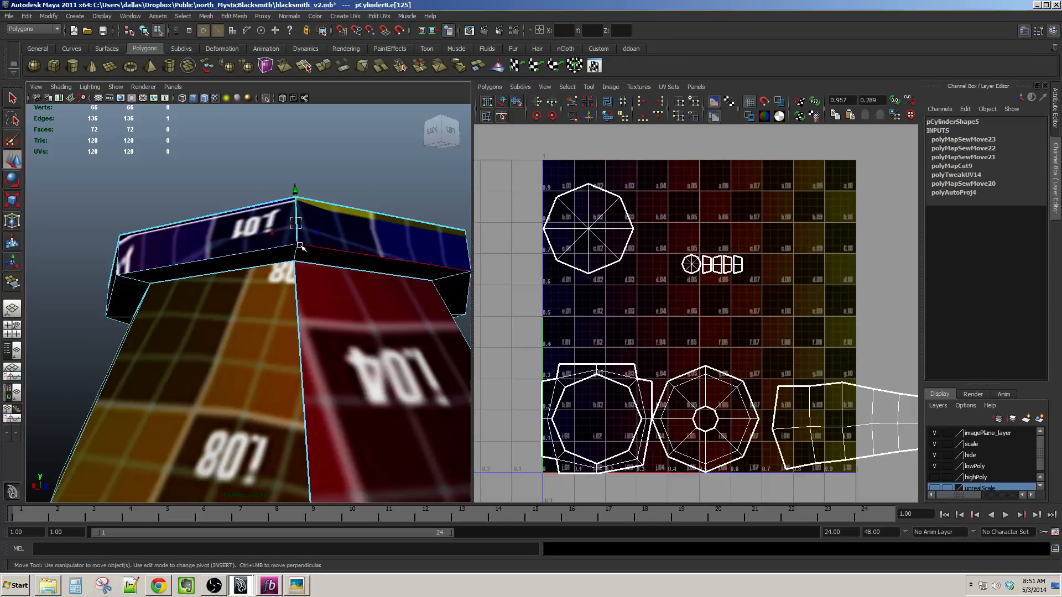
pyautogui.click(316, 178)
pyautogui.click(295, 214)
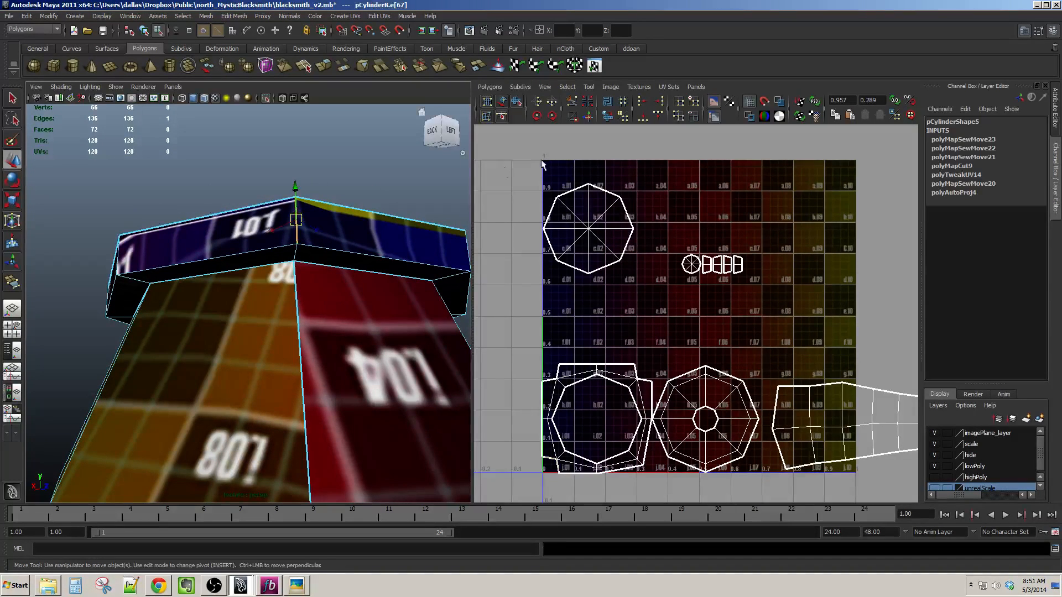
pyautogui.click(587, 116)
pyautogui.keyDown('alt'); pyautogui.moveTo(255, 298); pyautogui.dragTo(241, 268); pyautogui.keyUp('alt')
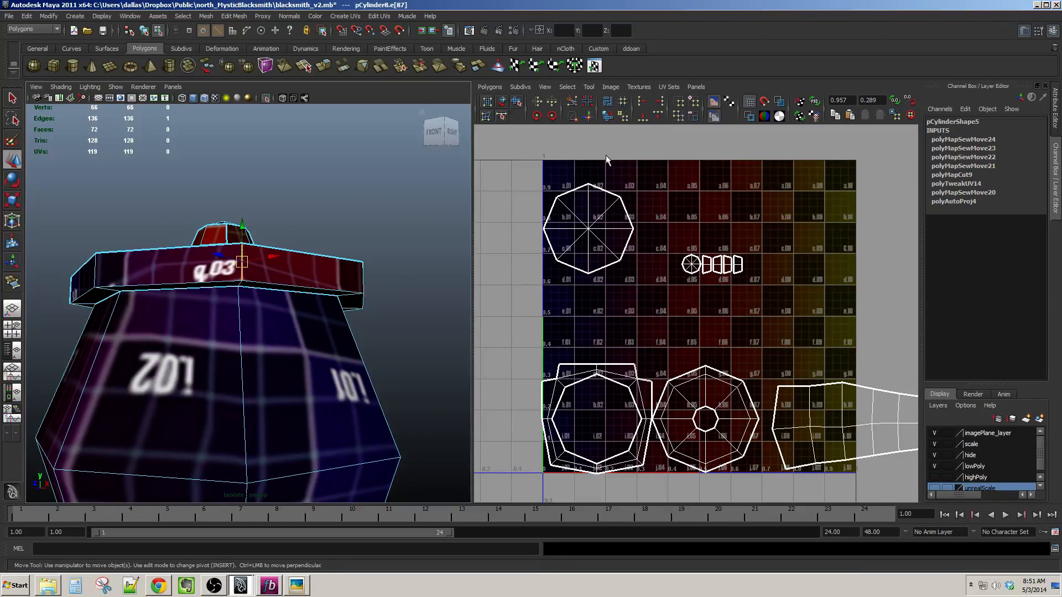
pyautogui.click(592, 116)
# Select the lid rim's whole UV shell, starting from one rim side face, move it clear of the neighbouring shell and unfold it.
pyautogui.keyDown('alt'); pyautogui.moveTo(403, 230); pyautogui.dragTo(324, 332); pyautogui.keyUp('alt')
pyautogui.press('F11')
pyautogui.click(299, 300)
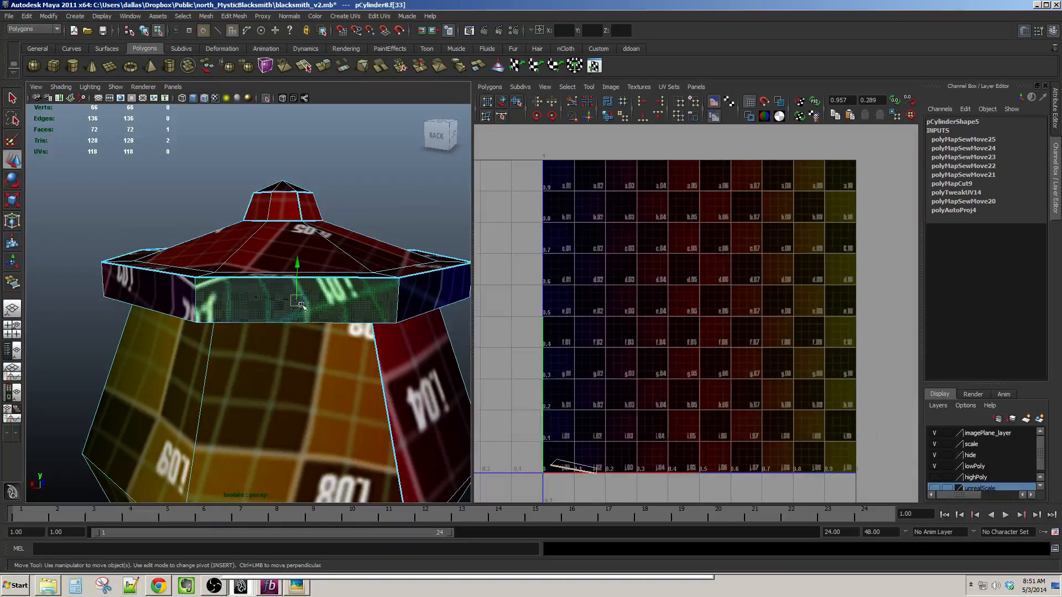
pyautogui.keyDown('alt'); pyautogui.moveTo(712, 341); pyautogui.dragTo(712, 287, button='middle'); pyautogui.keyUp('alt')
pyautogui.scroll(-2, 712, 286)
pyautogui.hotkey('ctrl', 'F12')
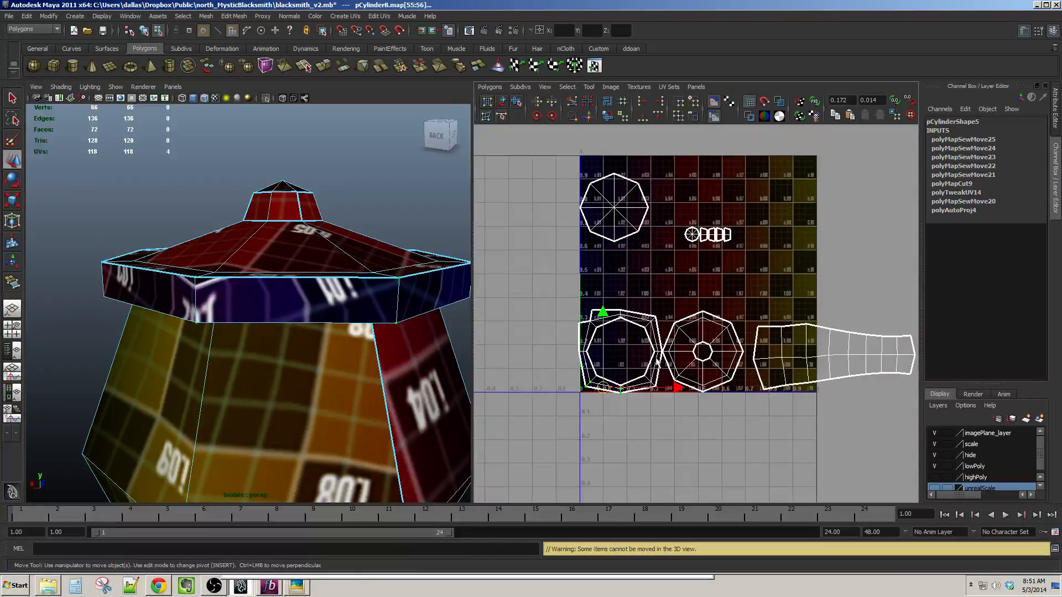
pyautogui.keyDown('ctrl'); pyautogui.moveTo(658, 362); pyautogui.dragTo(682, 361, button='right'); pyautogui.keyUp('ctrl')
pyautogui.scroll(1, 681, 362)
pyautogui.keyDown('alt'); pyautogui.moveTo(681, 362); pyautogui.dragTo(693, 366, button='middle'); pyautogui.keyUp('alt')
pyautogui.moveTo(624, 365); pyautogui.dragTo(625, 340)
pyautogui.keyDown('alt'); pyautogui.moveTo(625, 341); pyautogui.dragTo(682, 345, button='middle'); pyautogui.keyUp('alt')
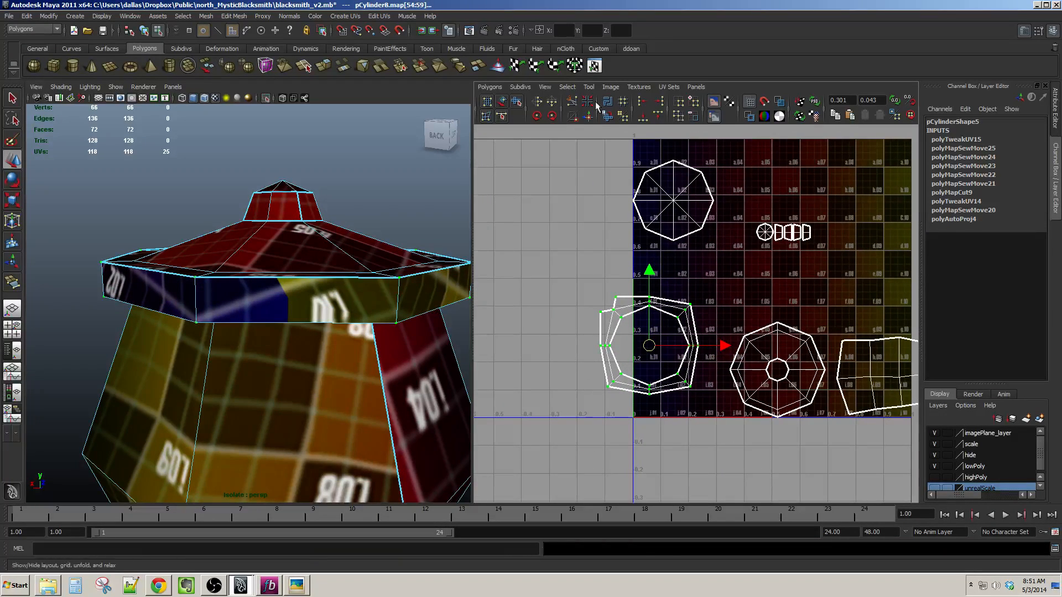
pyautogui.click(608, 115)
# Cut the underside ring's short corner edge at the rim shell's open seam and unfold the shell into a strip.
pyautogui.scroll(5, 639, 316)
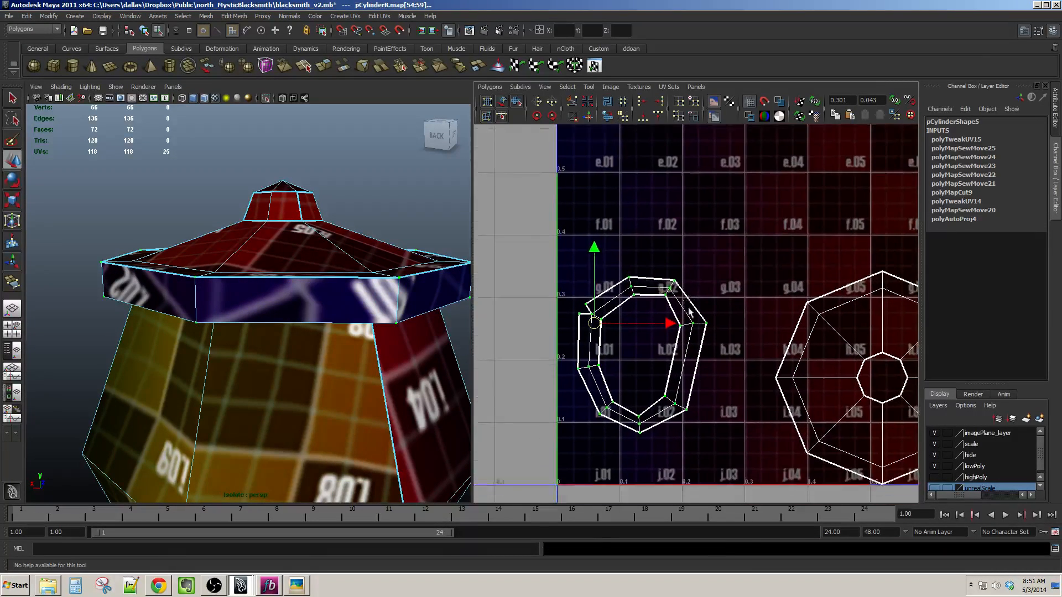
pyautogui.scroll(2, 639, 316)
pyautogui.keyDown('alt'); pyautogui.moveTo(639, 316); pyautogui.dragTo(683, 300, button='middle'); pyautogui.keyUp('alt')
pyautogui.keyDown('alt'); pyautogui.moveTo(344, 301); pyautogui.dragTo(354, 299); pyautogui.keyUp('alt')
pyautogui.moveTo(609, 302); pyautogui.dragTo(606, 286, button='right')
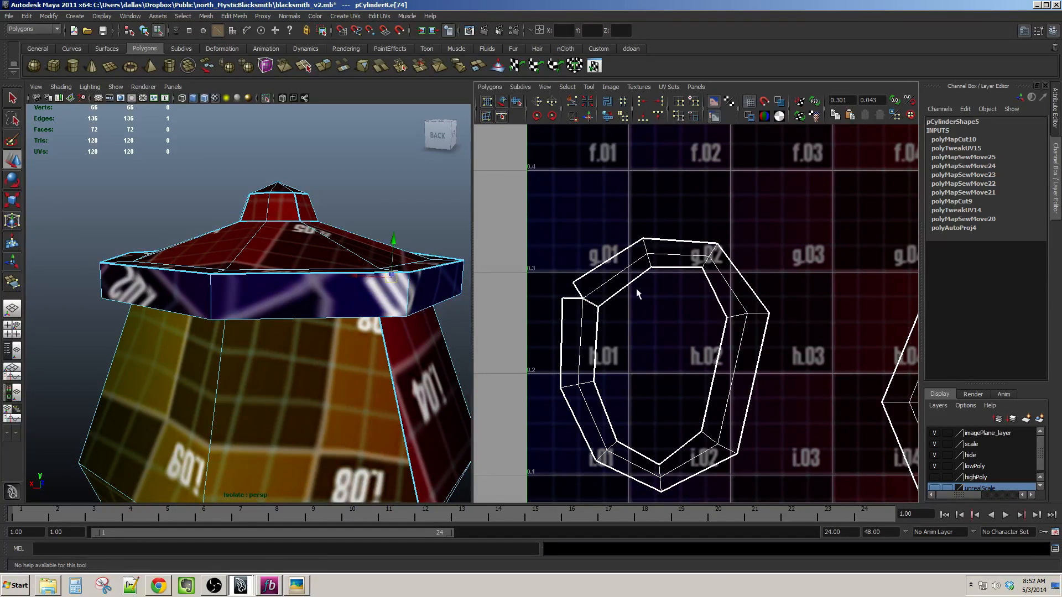
pyautogui.moveTo(643, 238); pyautogui.dragTo(660, 255)
pyautogui.keyDown('alt'); pyautogui.moveTo(684, 254); pyautogui.dragTo(691, 267, button='middle'); pyautogui.keyUp('alt')
pyautogui.keyDown('ctrl'); pyautogui.moveTo(692, 267); pyautogui.dragTo(657, 227, button='right'); pyautogui.keyUp('ctrl')
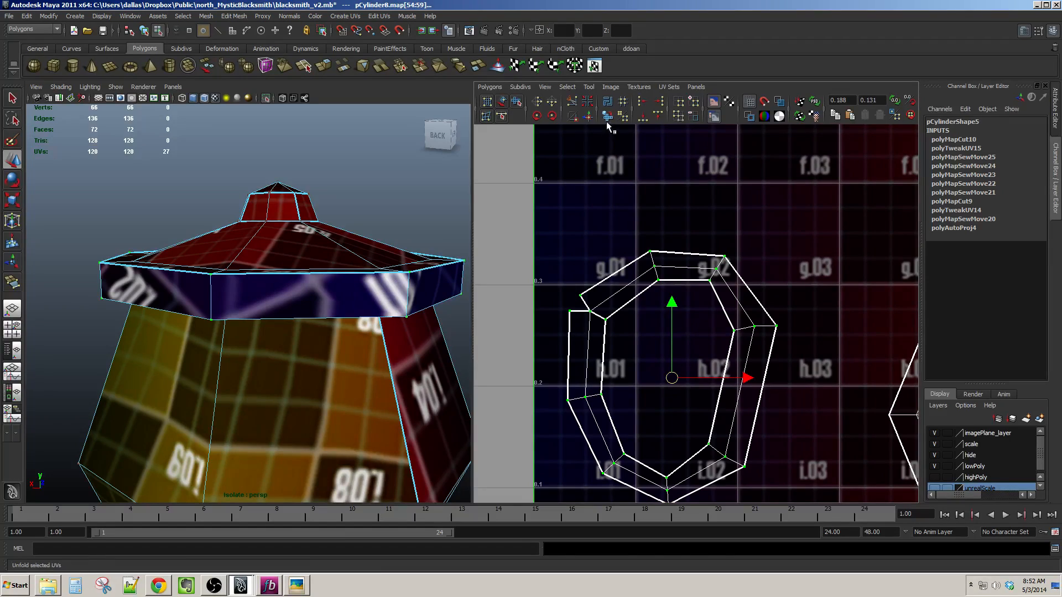
pyautogui.click(607, 120)
pyautogui.scroll(-3, 655, 241)
pyautogui.scroll(3, 655, 242)
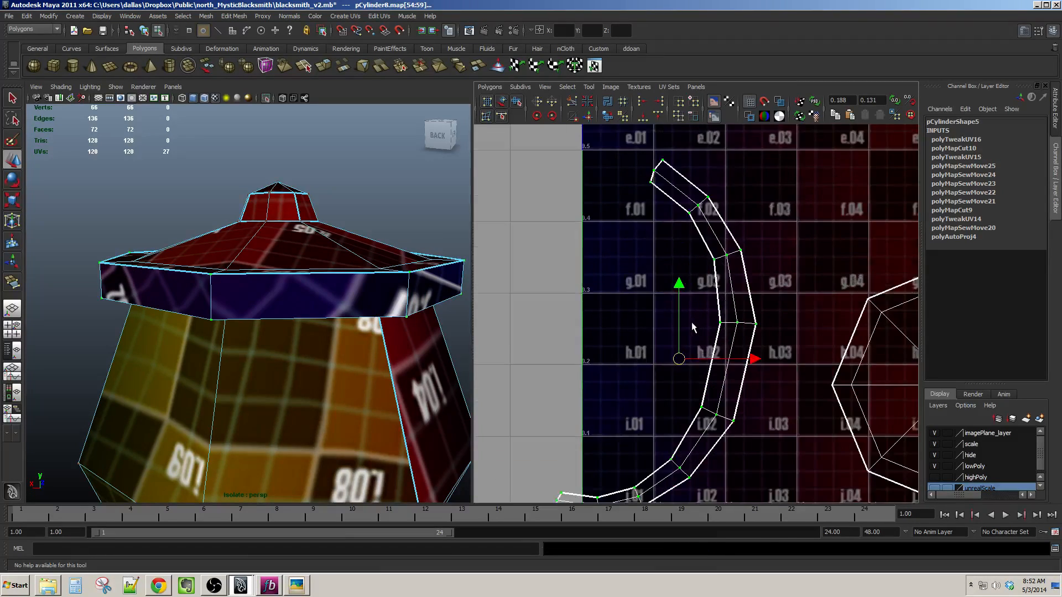
# Select the lower edge loop around the lid's rim and cut its UVs to separate the rim sides from the underside ring.
pyautogui.keyDown('alt'); pyautogui.moveTo(376, 359); pyautogui.dragTo(337, 319); pyautogui.keyUp('alt')
pyautogui.scroll(-5, 330, 370)
pyautogui.scroll(5, 350, 384)
pyautogui.scroll(-4, 776, 339)
pyautogui.scroll(2, 771, 325)
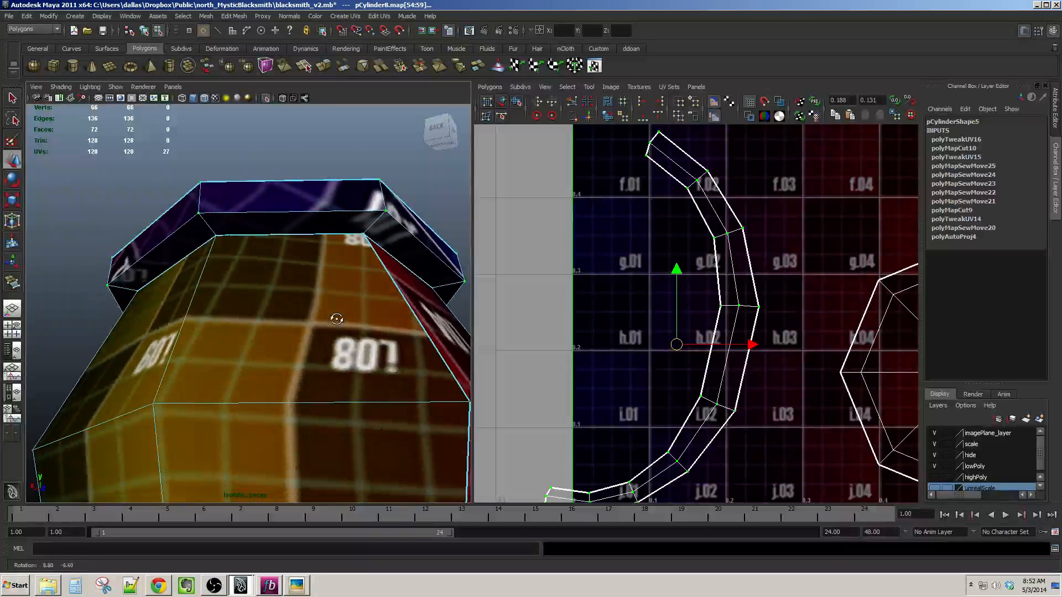
pyautogui.click(308, 211)
pyautogui.keyDown('alt'); pyautogui.moveTo(309, 211); pyautogui.dragTo(243, 253); pyautogui.keyUp('alt')
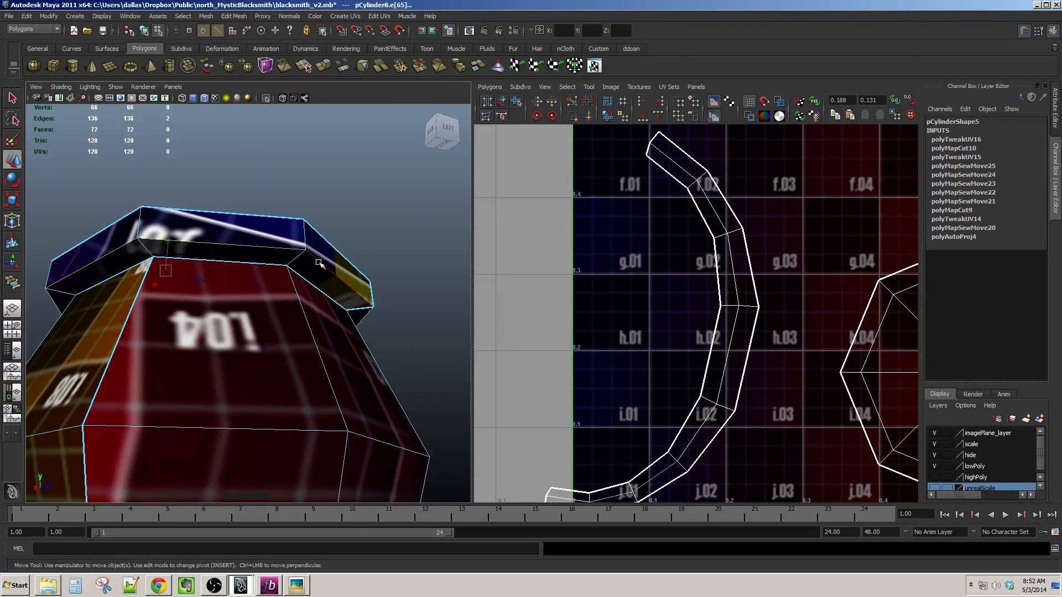
pyautogui.keyDown('alt'); pyautogui.moveTo(392, 293); pyautogui.dragTo(242, 313); pyautogui.keyUp('alt')
pyautogui.keyDown('shift'); pyautogui.click(370, 260); pyautogui.keyUp('shift')
pyautogui.keyDown('alt'); pyautogui.moveTo(370, 261); pyautogui.dragTo(247, 314); pyautogui.keyUp('alt')
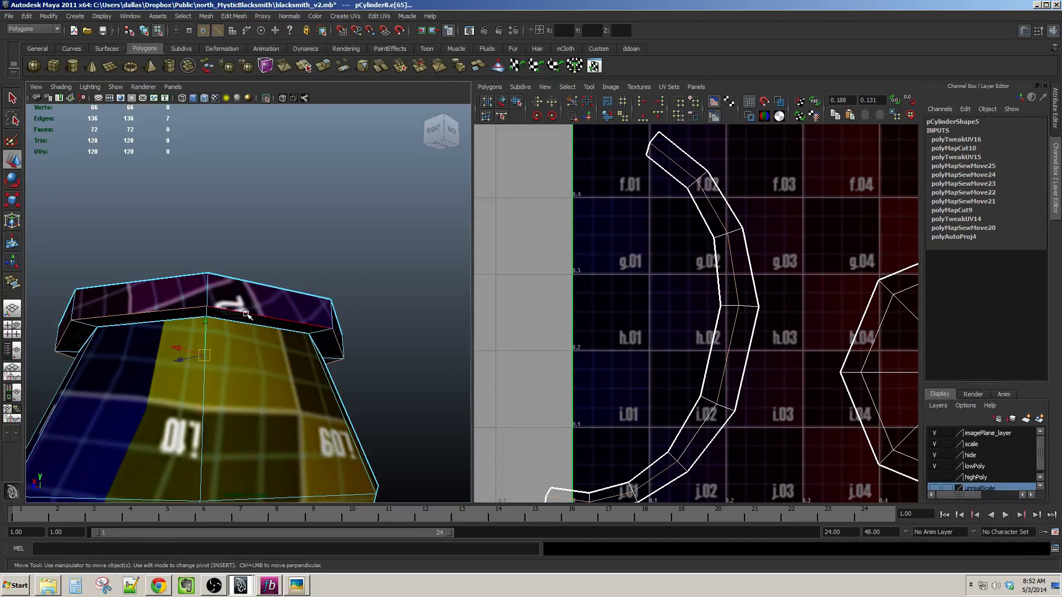
pyautogui.keyDown('alt'); pyautogui.moveTo(687, 335); pyautogui.dragTo(713, 279, button='middle'); pyautogui.keyUp('alt')
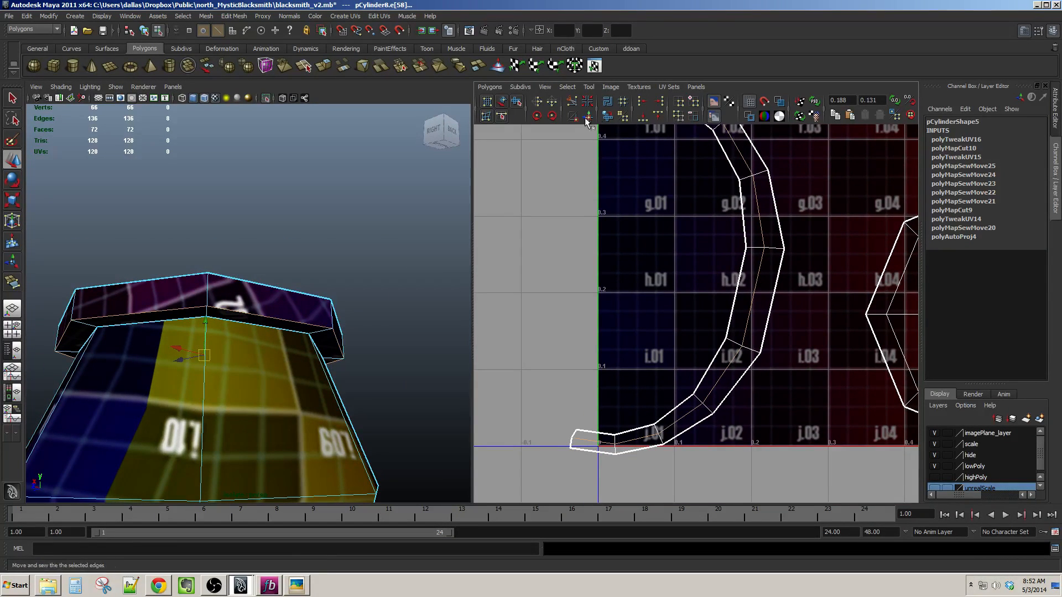
pyautogui.keyDown('alt'); pyautogui.moveTo(692, 135); pyautogui.dragTo(685, 174, button='middle'); pyautogui.keyUp('alt')
# Select the underside ring's UV shell and unfold it into an octagonal ring.
pyautogui.moveTo(698, 163); pyautogui.dragTo(710, 175)
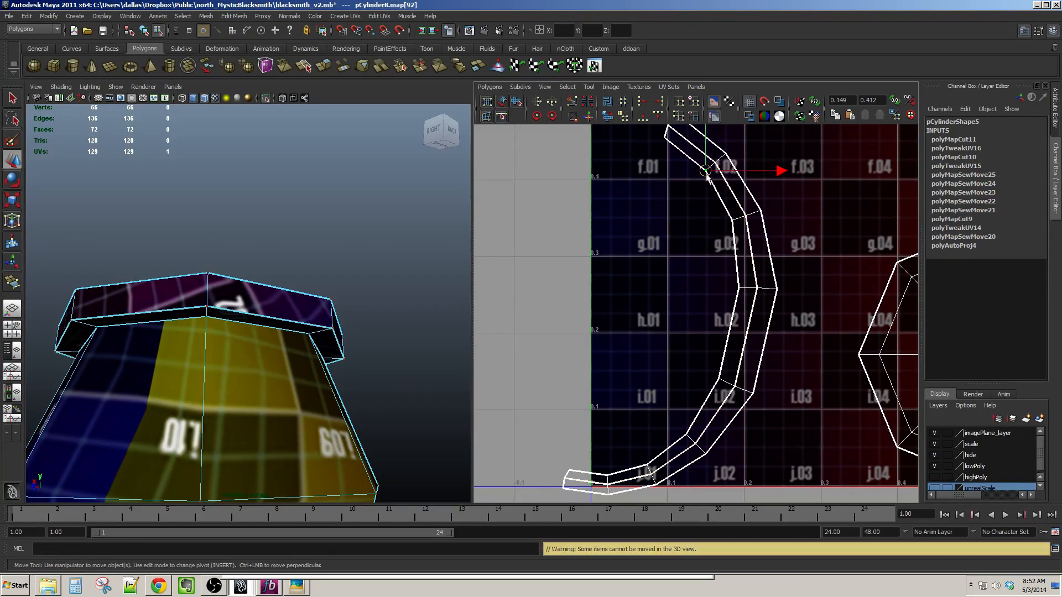
pyautogui.keyDown('ctrl'); pyautogui.moveTo(706, 172); pyautogui.dragTo(741, 164, button='right'); pyautogui.keyUp('ctrl')
pyautogui.keyDown('alt'); pyautogui.moveTo(742, 161); pyautogui.dragTo(730, 185, button='middle'); pyautogui.keyUp('alt')
pyautogui.click(607, 116)
# Move the underside ring clear of the curved rim strip and rotate it until its sides align with the grid.
pyautogui.keyDown('alt'); pyautogui.moveTo(684, 266); pyautogui.dragTo(686, 180, button='middle'); pyautogui.keyUp('alt')
pyautogui.keyDown('alt'); pyautogui.moveTo(686, 180); pyautogui.dragTo(650, 263, button='right'); pyautogui.keyUp('alt')
pyautogui.press('w')
pyautogui.moveTo(609, 345); pyautogui.dragTo(626, 261)
pyautogui.press('e')
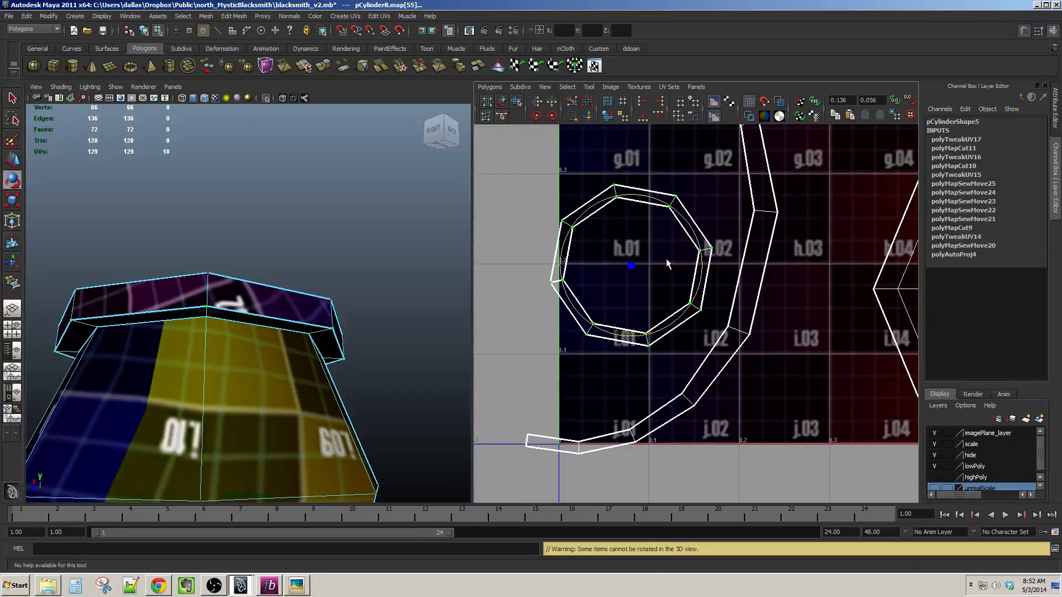
pyautogui.moveTo(689, 235); pyautogui.dragTo(686, 226)
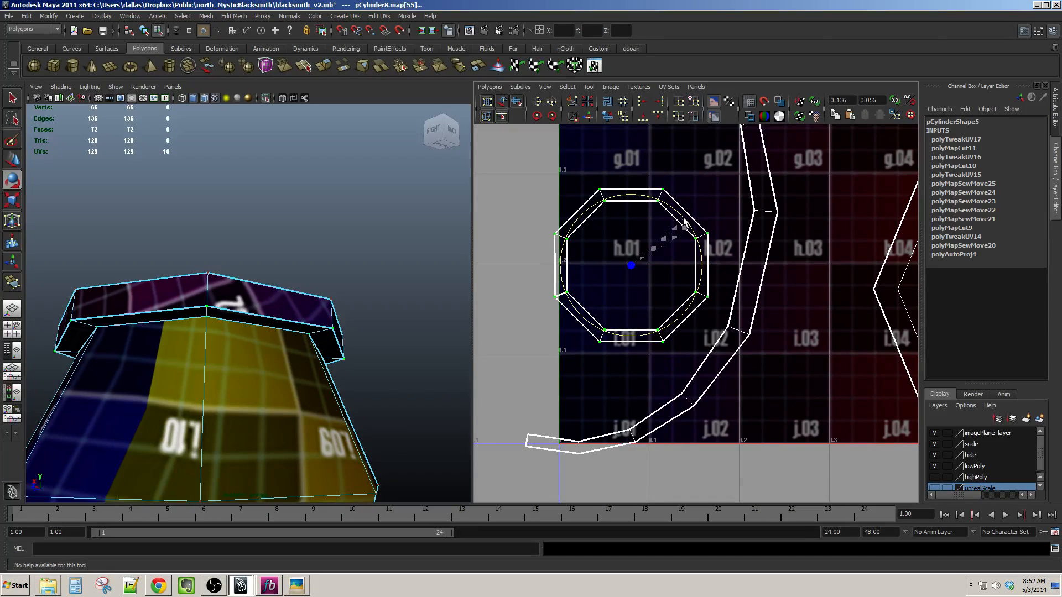
pyautogui.press('w')
# Select the curved UV shell of the rim sides and unfold it into a straight strip.
pyautogui.keyDown('alt'); pyautogui.moveTo(763, 243); pyautogui.dragTo(729, 271, button='right'); pyautogui.keyUp('alt')
pyautogui.keyDown('alt'); pyautogui.moveTo(728, 271); pyautogui.dragTo(695, 291, button='middle'); pyautogui.keyUp('alt')
pyautogui.keyDown('alt'); pyautogui.moveTo(309, 358); pyautogui.dragTo(329, 405); pyautogui.keyUp('alt')
pyautogui.keyDown('alt'); pyautogui.moveTo(716, 277); pyautogui.dragTo(694, 349, button='middle'); pyautogui.keyUp('alt')
pyautogui.moveTo(651, 222); pyautogui.dragTo(700, 269)
pyautogui.keyDown('ctrl'); pyautogui.moveTo(725, 254); pyautogui.dragTo(744, 248, button='right'); pyautogui.keyUp('ctrl')
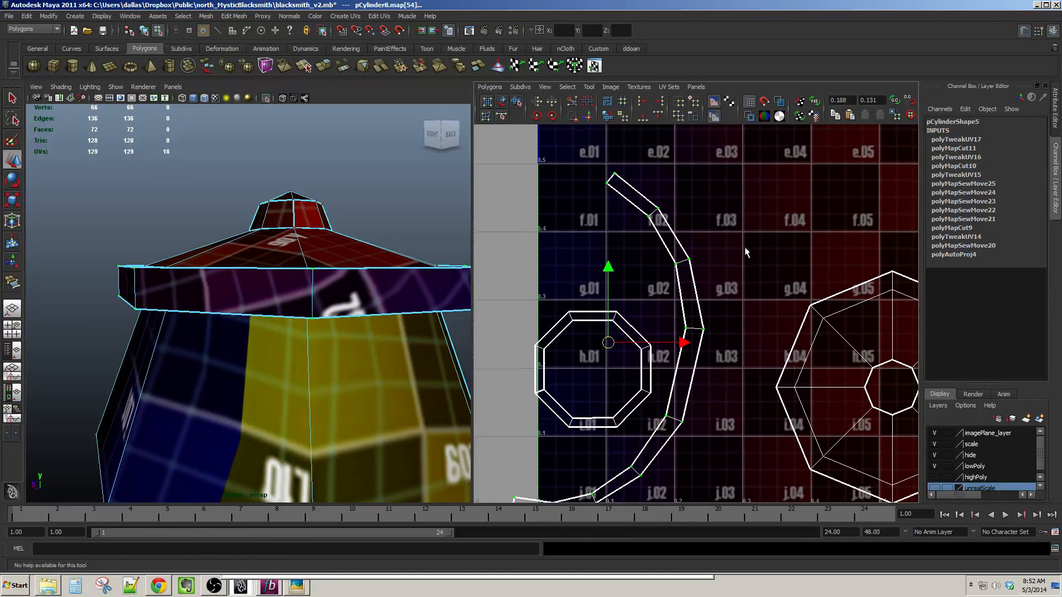
pyautogui.click(604, 113)
# Rotate the rim side strip to horizontal and place it just above the lower edge of the UV tile.
pyautogui.keyDown('alt'); pyautogui.moveTo(776, 304); pyautogui.dragTo(752, 338, button='right'); pyautogui.keyUp('alt')
pyautogui.keyDown('alt'); pyautogui.moveTo(752, 338); pyautogui.dragTo(744, 296, button='middle'); pyautogui.keyUp('alt')
pyautogui.press('w')
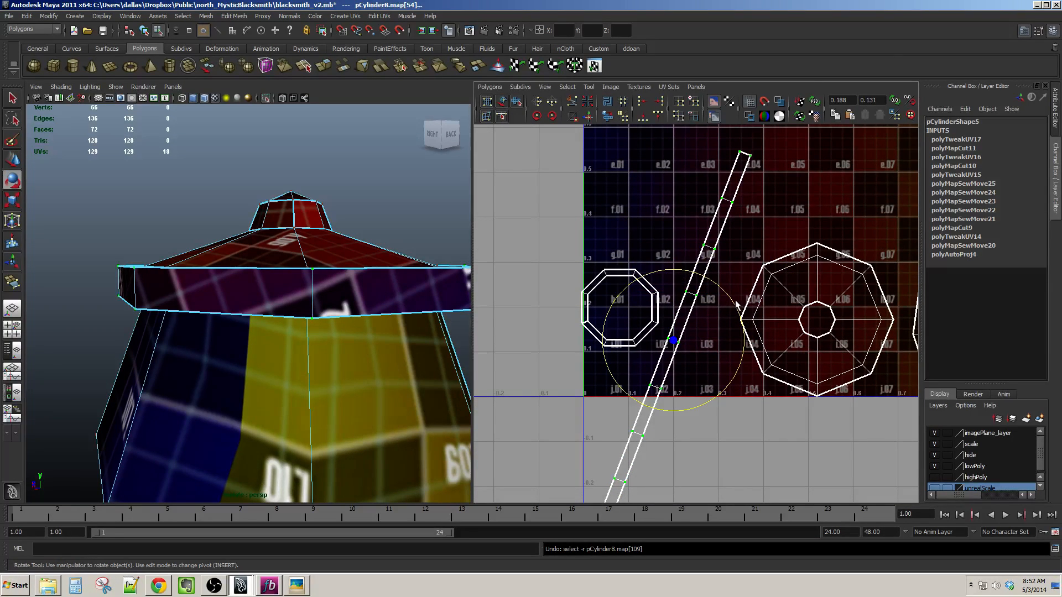
pyautogui.moveTo(738, 305); pyautogui.dragTo(767, 413)
pyautogui.press('w')
pyautogui.scroll(1, 719, 378)
pyautogui.scroll(-2, 711, 376)
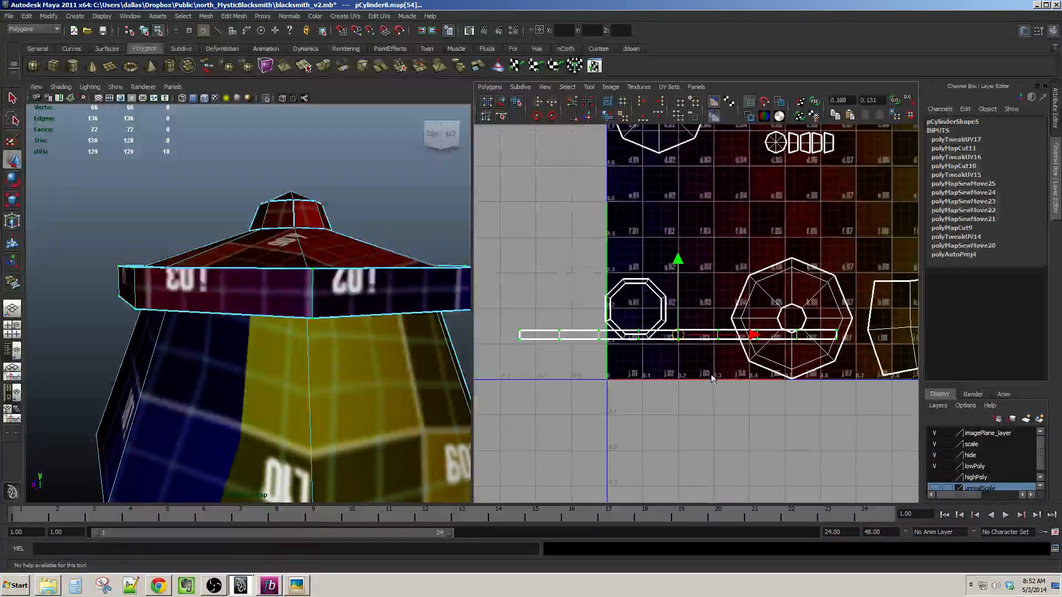
pyautogui.moveTo(684, 337); pyautogui.dragTo(677, 364)
pyautogui.scroll(-4, 238, 346)
# Sew the rim strip's open corner seam and cut the strip at the rim corner in line with the jar body's seam.
pyautogui.keyDown('alt'); pyautogui.moveTo(238, 346); pyautogui.dragTo(224, 320); pyautogui.keyUp('alt')
pyautogui.scroll(3, 238, 319)
pyautogui.keyDown('alt'); pyautogui.moveTo(332, 303); pyautogui.dragTo(292, 270); pyautogui.keyUp('alt')
pyautogui.scroll(1, 310, 288)
pyautogui.click(360, 340)
pyautogui.click(577, 119)
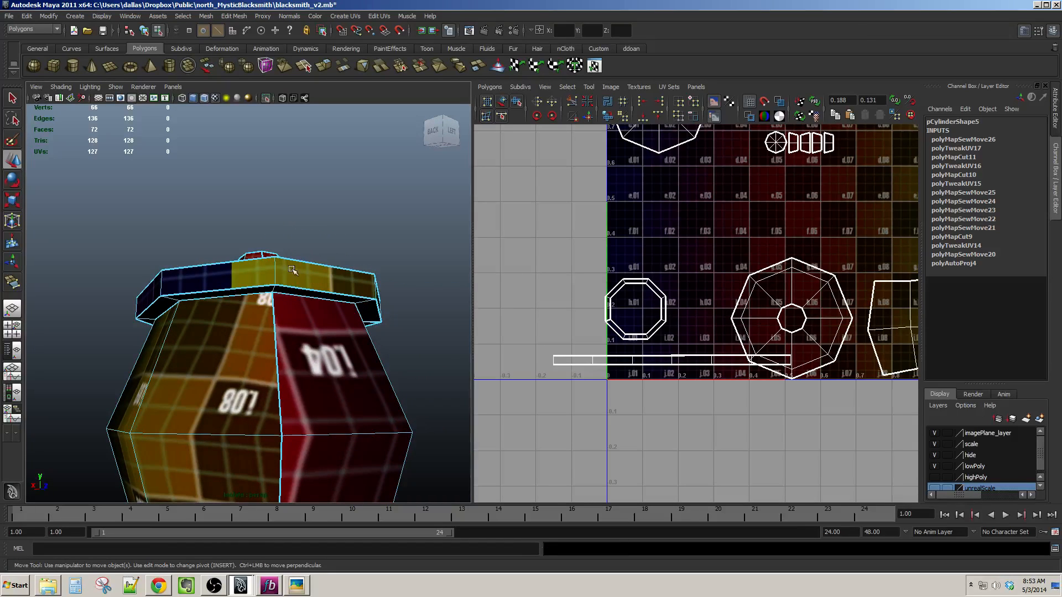
pyautogui.click(604, 117)
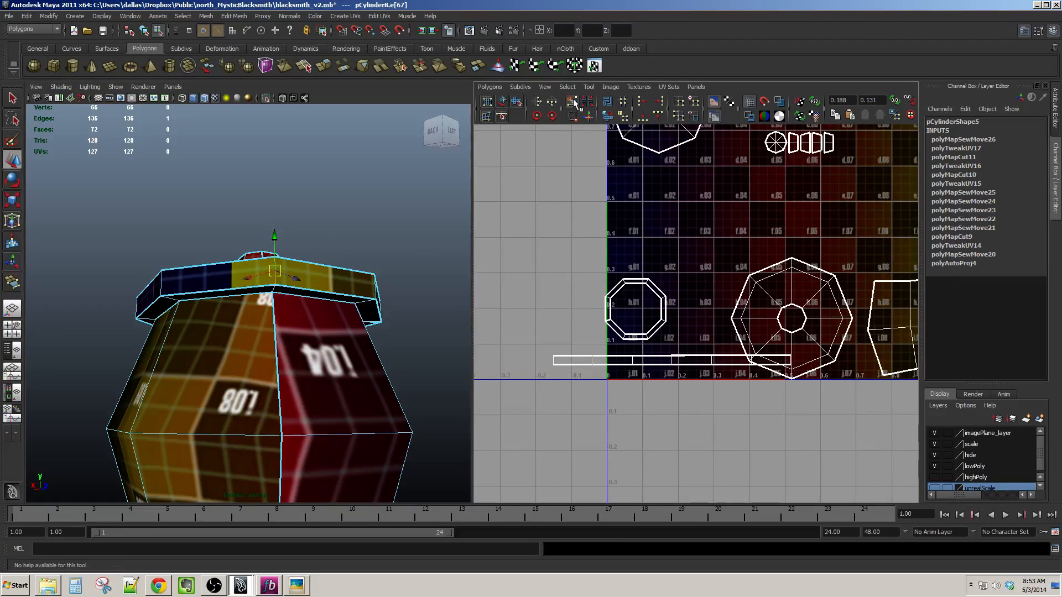
# Select the recut rim side strip's full shell and unfold it.
pyautogui.scroll(1, 618, 362)
pyautogui.click(620, 363)
pyautogui.keyDown('ctrl'); pyautogui.moveTo(620, 363); pyautogui.dragTo(625, 332, button='right'); pyautogui.keyUp('ctrl')
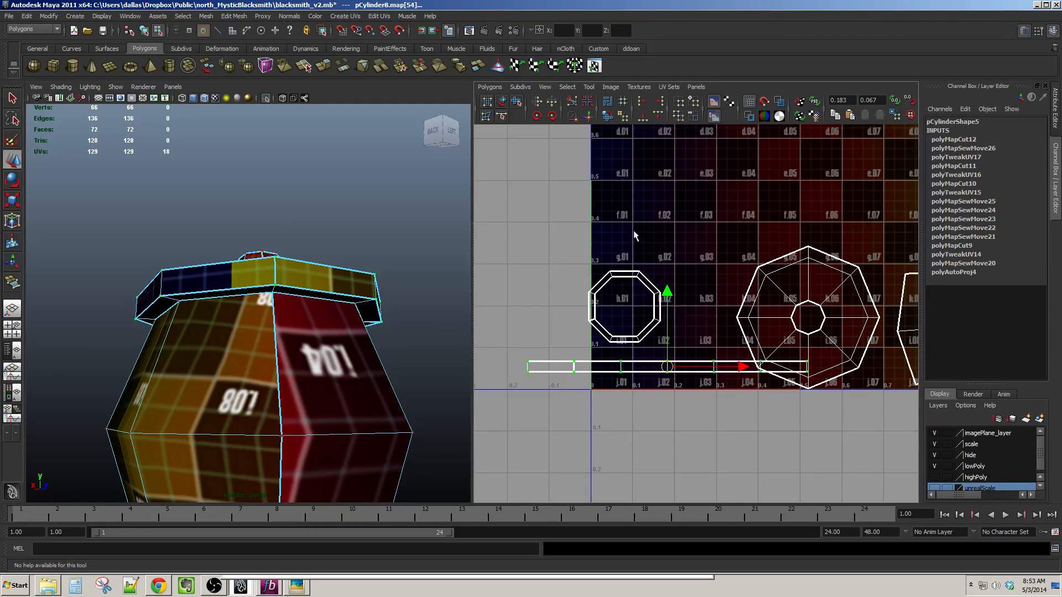
pyautogui.click(607, 117)
pyautogui.scroll(-4, 685, 333)
pyautogui.keyDown('alt'); pyautogui.moveTo(680, 345); pyautogui.dragTo(662, 360, button='middle'); pyautogui.keyUp('alt')
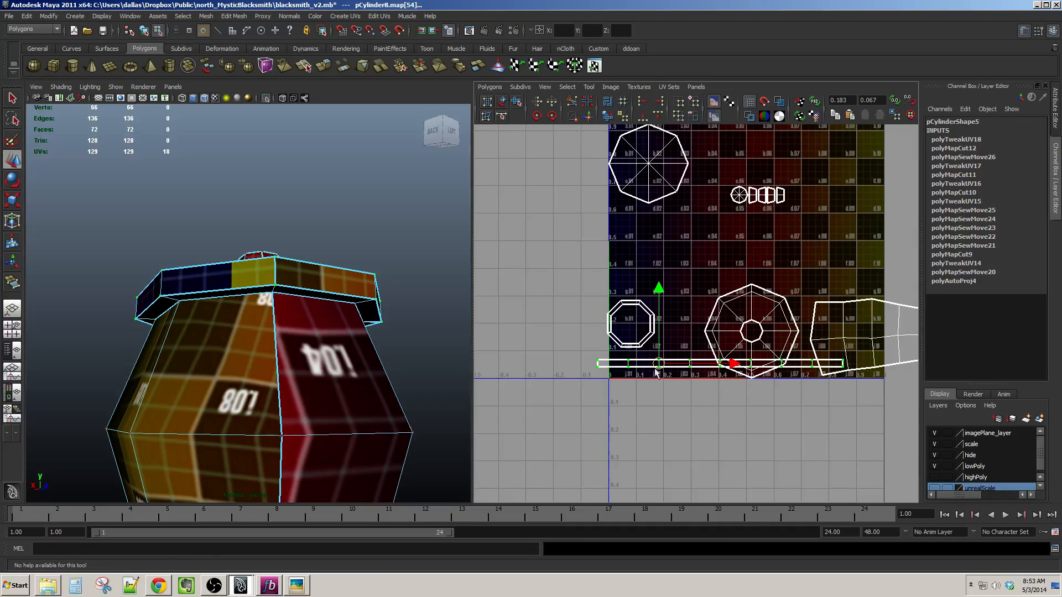
# Scale the rim side strip down uniformly to about 0.7 of the UV tile's width.
pyautogui.keyDown('alt'); pyautogui.moveTo(357, 330); pyautogui.dragTo(355, 350); pyautogui.keyUp('alt')
pyautogui.scroll(3, 680, 371)
pyautogui.press('r')
pyautogui.moveTo(729, 384); pyautogui.dragTo(564, 426)
pyautogui.press('w')
pyautogui.scroll(2, 702, 390)
pyautogui.keyDown('alt'); pyautogui.moveTo(565, 424); pyautogui.dragTo(771, 365, button='middle'); pyautogui.keyUp('alt')
pyautogui.scroll(-3, 879, 325)
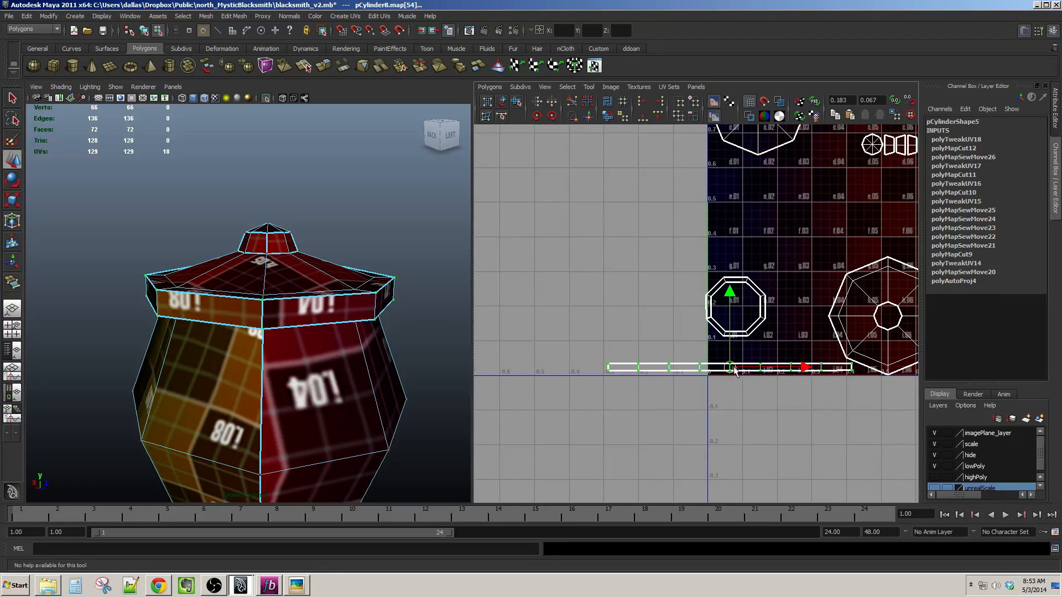
# Move the rim side strip and the underside ring outside the UV tile, with the ring above the strip's end.
pyautogui.moveTo(733, 370); pyautogui.dragTo(584, 371)
pyautogui.keyDown('alt'); pyautogui.moveTo(640, 354); pyautogui.dragTo(678, 354, button='middle'); pyautogui.keyUp('alt')
pyautogui.scroll(1, 678, 353)
pyautogui.moveTo(719, 256); pyautogui.dragTo(806, 291)
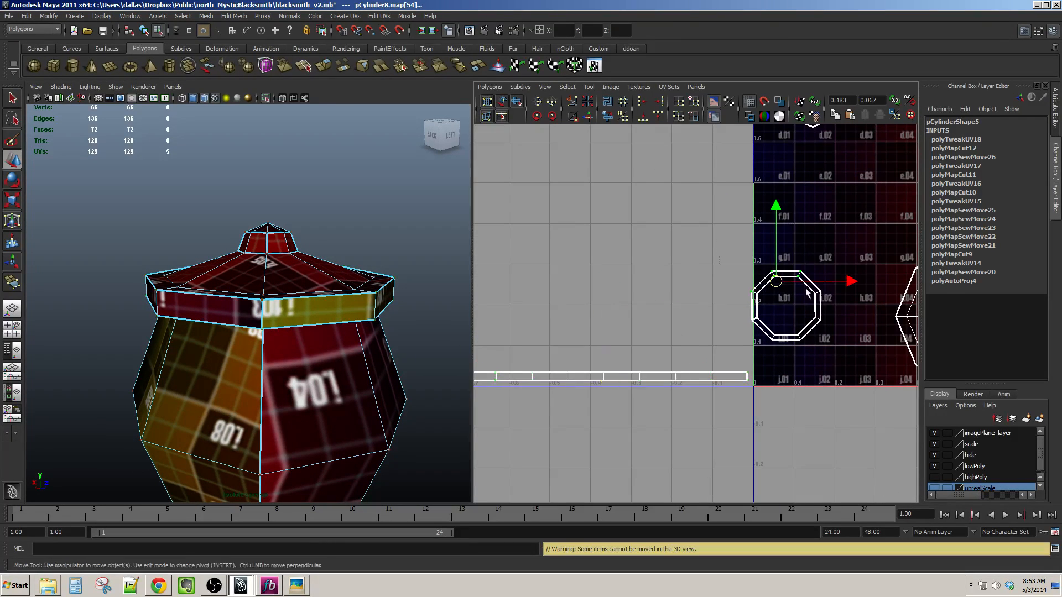
pyautogui.keyDown('ctrl'); pyautogui.moveTo(806, 291); pyautogui.dragTo(834, 251, button='right'); pyautogui.keyUp('ctrl')
pyautogui.moveTo(787, 305); pyautogui.dragTo(715, 332)
pyautogui.keyDown('alt'); pyautogui.moveTo(889, 314); pyautogui.dragTo(735, 317, button='middle'); pyautogui.keyUp('alt')
pyautogui.scroll(-1, 695, 309)
# Select the jar body's full UV shell and move it outside the UV tile, above the rim side strip.
pyautogui.moveTo(739, 277); pyautogui.dragTo(778, 309)
pyautogui.keyDown('ctrl'); pyautogui.moveTo(778, 310); pyautogui.dragTo(806, 272, button='right'); pyautogui.keyUp('ctrl')
pyautogui.keyDown('alt'); pyautogui.moveTo(807, 297); pyautogui.dragTo(807, 283, button='middle'); pyautogui.keyUp('alt')
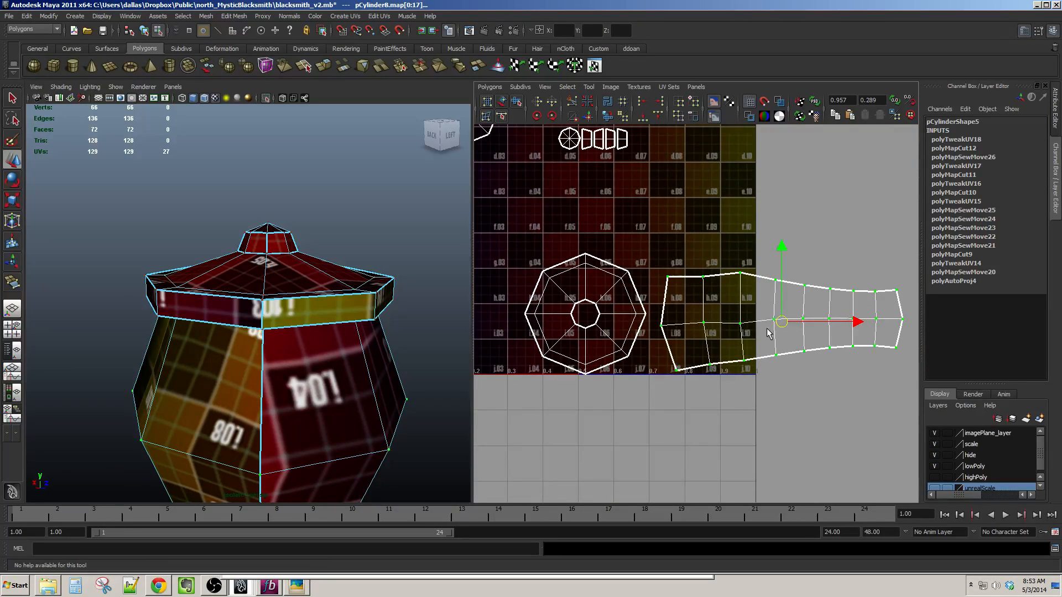
pyautogui.moveTo(783, 321); pyautogui.dragTo(596, 323)
pyautogui.keyDown('alt'); pyautogui.moveTo(565, 329); pyautogui.dragTo(813, 303, button='middle'); pyautogui.keyUp('alt')
pyautogui.moveTo(820, 289); pyautogui.dragTo(599, 246)
pyautogui.hotkey('ctrl', 'z')
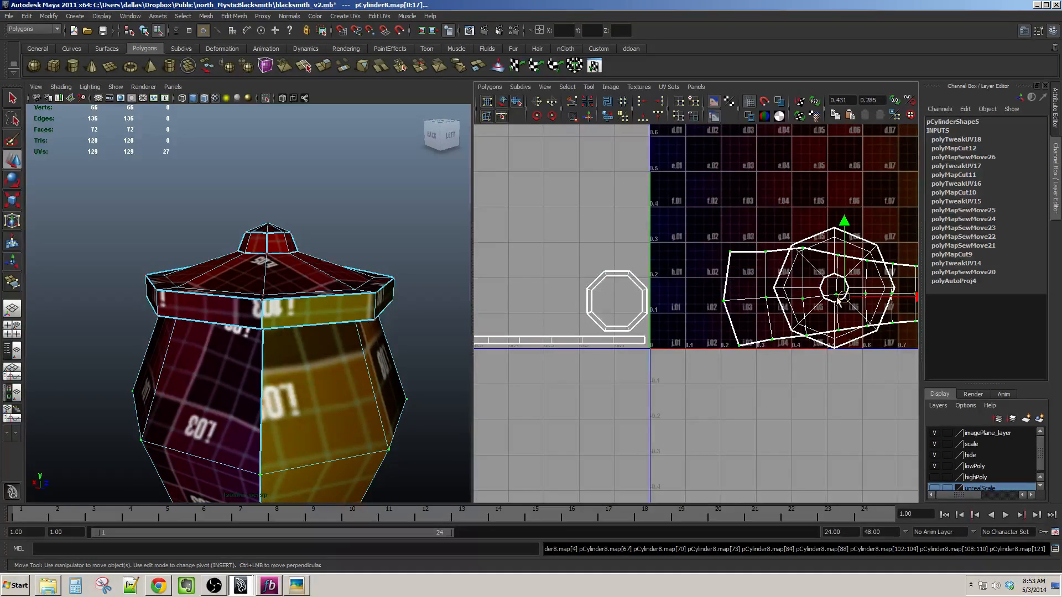
pyautogui.moveTo(837, 298); pyautogui.dragTo(511, 240)
pyautogui.keyDown('alt'); pyautogui.moveTo(524, 212); pyautogui.dragTo(687, 265, button='middle'); pyautogui.keyUp('alt')
pyautogui.keyDown('alt'); pyautogui.moveTo(586, 172); pyautogui.dragTo(649, 206, button='middle'); pyautogui.keyUp('alt')
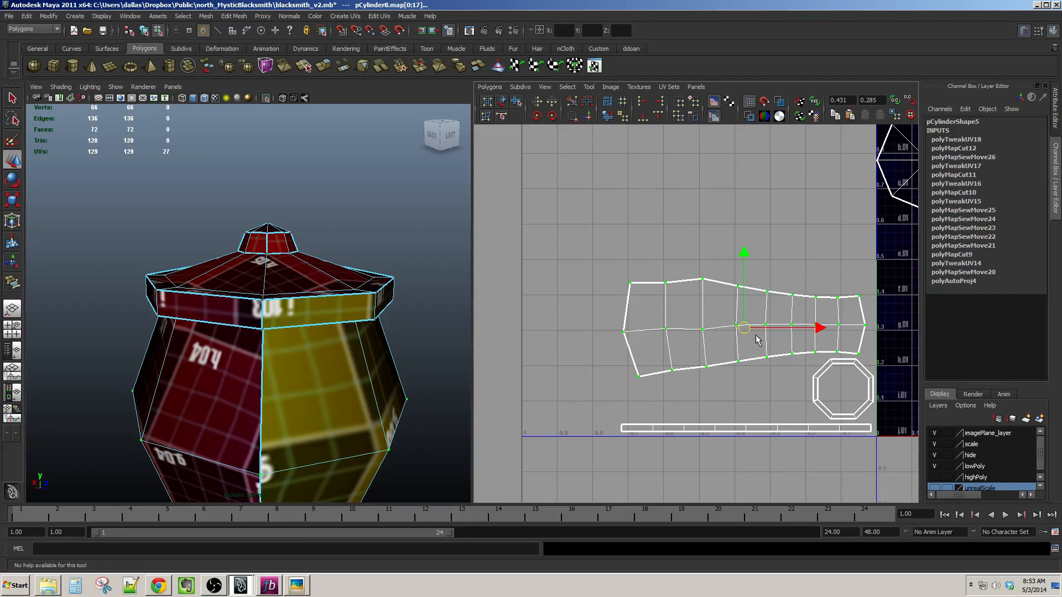
pyautogui.moveTo(757, 340); pyautogui.dragTo(735, 330, button='middle')
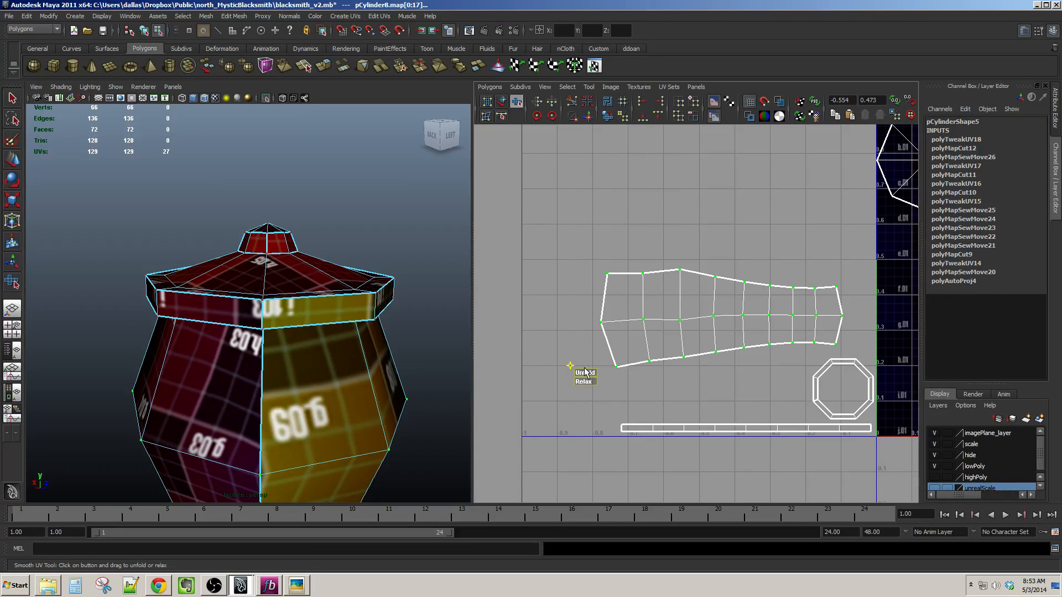
# Unfold the jar body's shell with the Smooth UV tool until its rows are even, checking the checker pattern on the jar.
pyautogui.moveTo(562, 371); pyautogui.dragTo(784, 370)
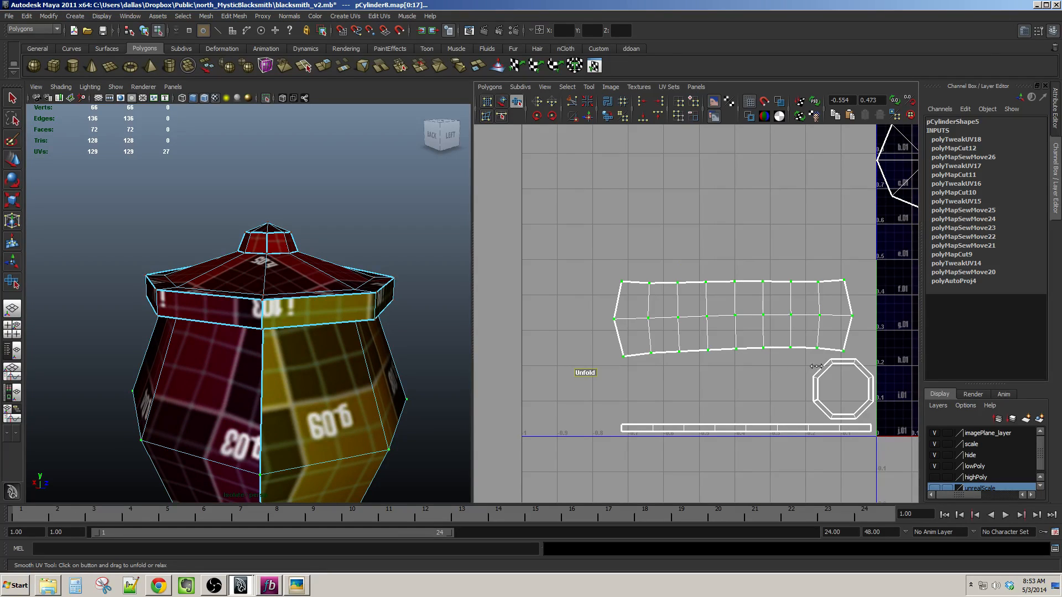
pyautogui.keyDown('alt'); pyautogui.moveTo(113, 359); pyautogui.dragTo(152, 352); pyautogui.keyUp('alt')
pyautogui.keyDown('alt'); pyautogui.moveTo(559, 362); pyautogui.dragTo(539, 309, button='middle'); pyautogui.keyUp('alt')
pyautogui.keyDown('alt'); pyautogui.moveTo(236, 349); pyautogui.dragTo(257, 288, button='middle'); pyautogui.keyUp('alt')
pyautogui.moveTo(259, 308)
pyautogui.keyDown('alt'); pyautogui.mouseDown()
pyautogui.moveTo(267, 304)
pyautogui.moveTo(254, 278)
pyautogui.moveTo(256, 290)
pyautogui.mouseUp(); pyautogui.keyUp('alt')
# Move the body shell down beside the underside ring and rotate it slightly to level its middle row.
pyautogui.press('w')
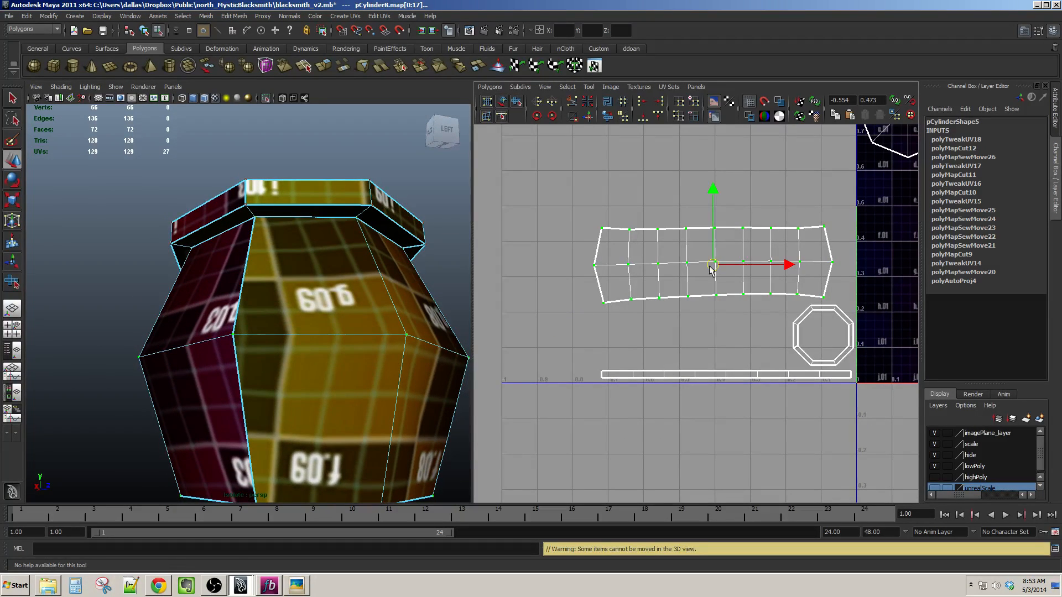
pyautogui.moveTo(712, 269); pyautogui.dragTo(652, 336)
pyautogui.press('e')
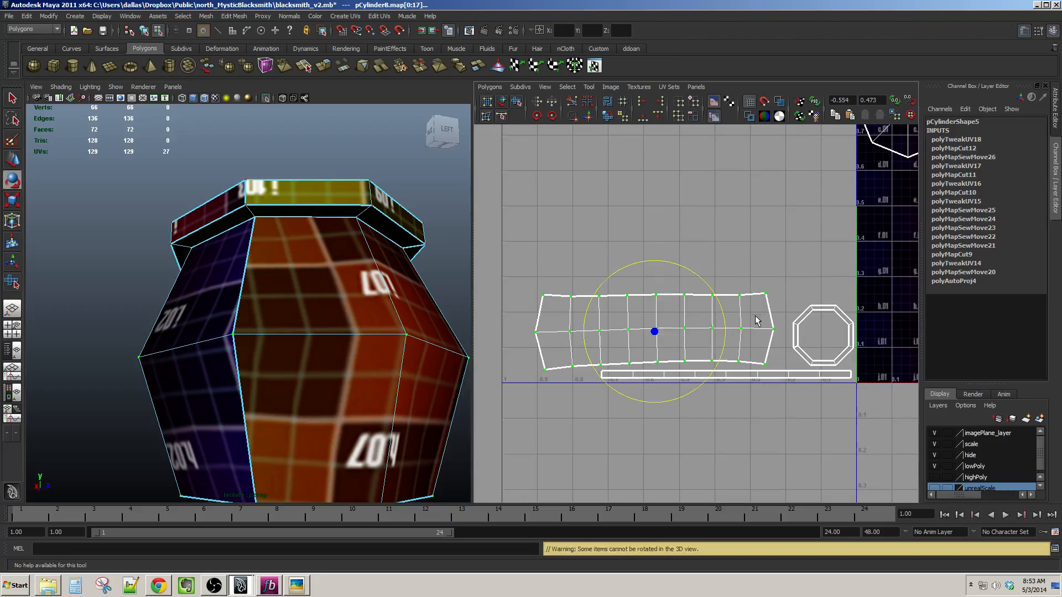
pyautogui.moveTo(717, 304); pyautogui.dragTo(720, 307)
pyautogui.press('w')
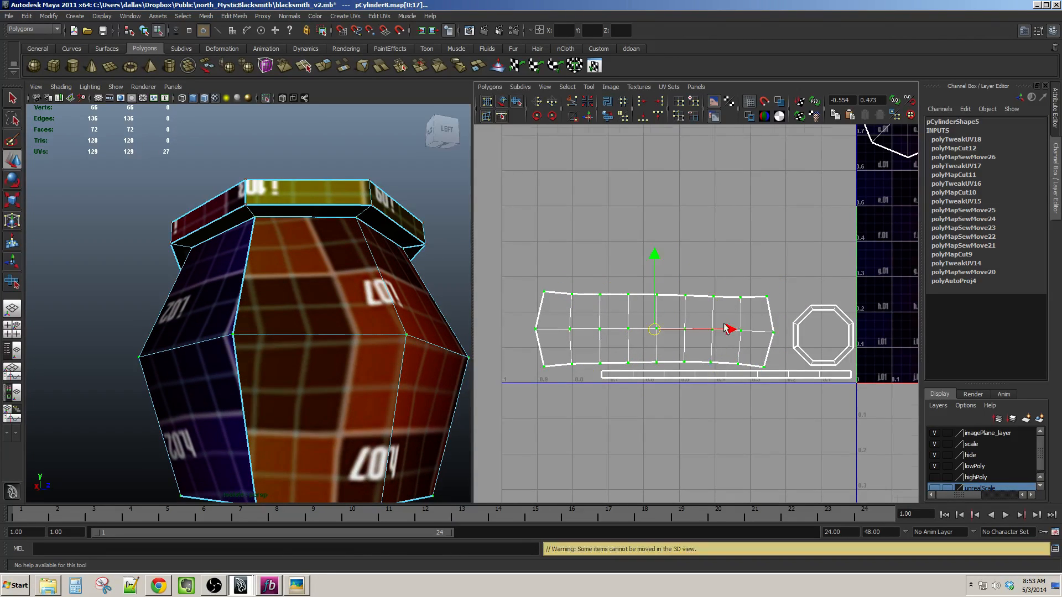
# Examine the checker pattern on the whole jar against the rearranged UV shells.
pyautogui.keyDown('alt'); pyautogui.moveTo(575, 349); pyautogui.dragTo(509, 362, button='right'); pyautogui.keyUp('alt')
pyautogui.keyDown('alt'); pyautogui.moveTo(509, 362); pyautogui.dragTo(468, 365, button='middle'); pyautogui.keyUp('alt')
pyautogui.keyDown('alt'); pyautogui.moveTo(307, 338); pyautogui.dragTo(297, 355); pyautogui.keyUp('alt')
pyautogui.keyDown('alt'); pyautogui.moveTo(296, 355); pyautogui.dragTo(248, 362, button='right'); pyautogui.keyUp('alt')
pyautogui.keyDown('alt'); pyautogui.moveTo(301, 362); pyautogui.dragTo(277, 369); pyautogui.keyUp('alt')
pyautogui.keyDown('alt'); pyautogui.moveTo(277, 370); pyautogui.dragTo(293, 363, button='right'); pyautogui.keyUp('alt')
pyautogui.keyDown('alt'); pyautogui.moveTo(293, 362); pyautogui.dragTo(275, 358); pyautogui.keyUp('alt')
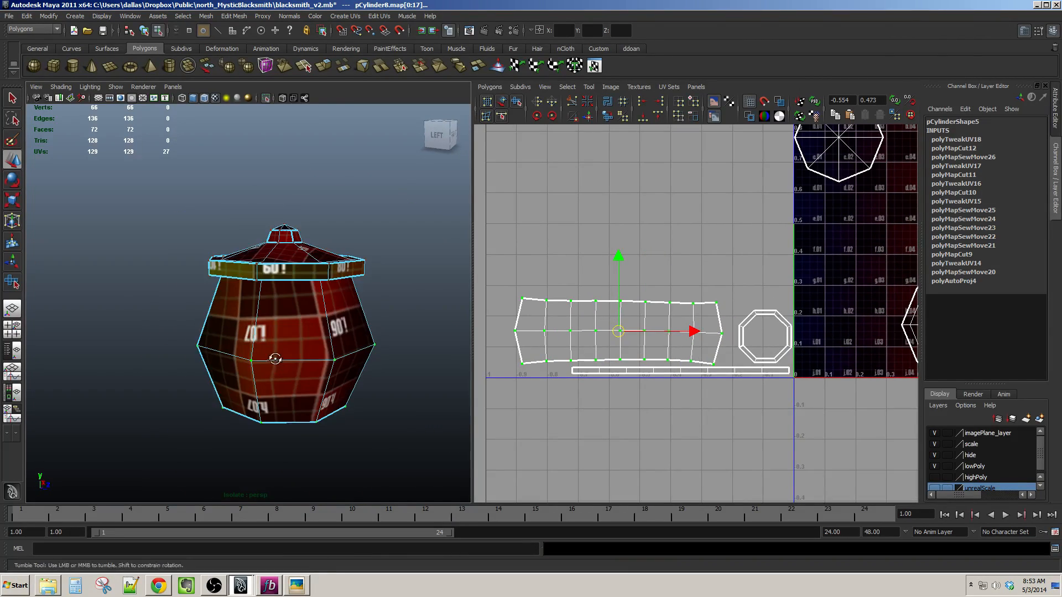
# Try an automatic unfold of the jar body's UV shell and check the checker pattern.
pyautogui.keyDown('alt'); pyautogui.moveTo(677, 326); pyautogui.dragTo(734, 320, button='middle'); pyautogui.keyUp('alt')
pyautogui.scroll(3, 734, 320)
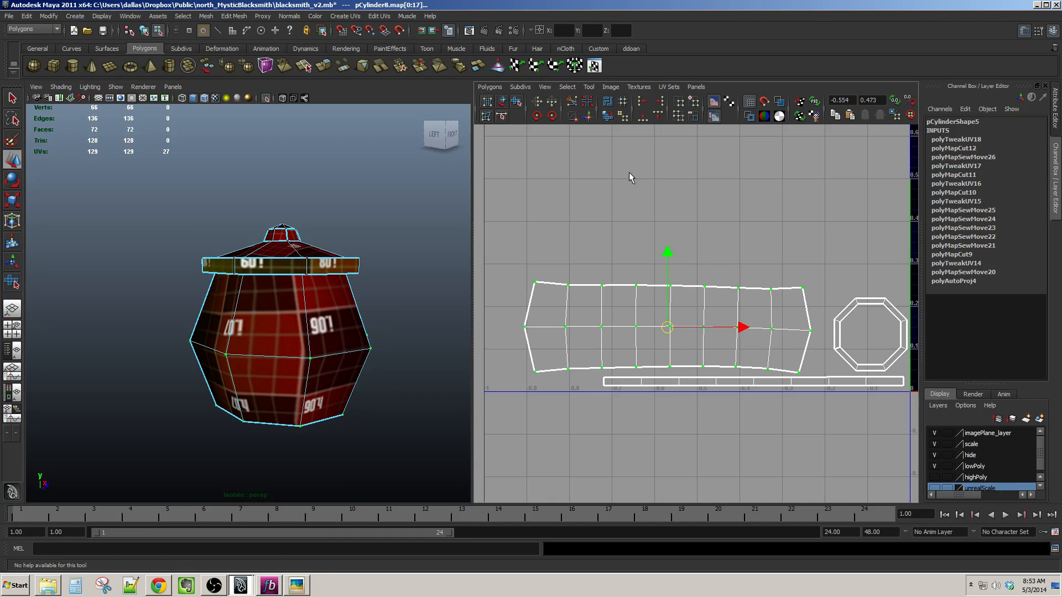
pyautogui.click(607, 117)
pyautogui.keyDown('alt'); pyautogui.moveTo(261, 340); pyautogui.dragTo(218, 331); pyautogui.keyUp('alt')
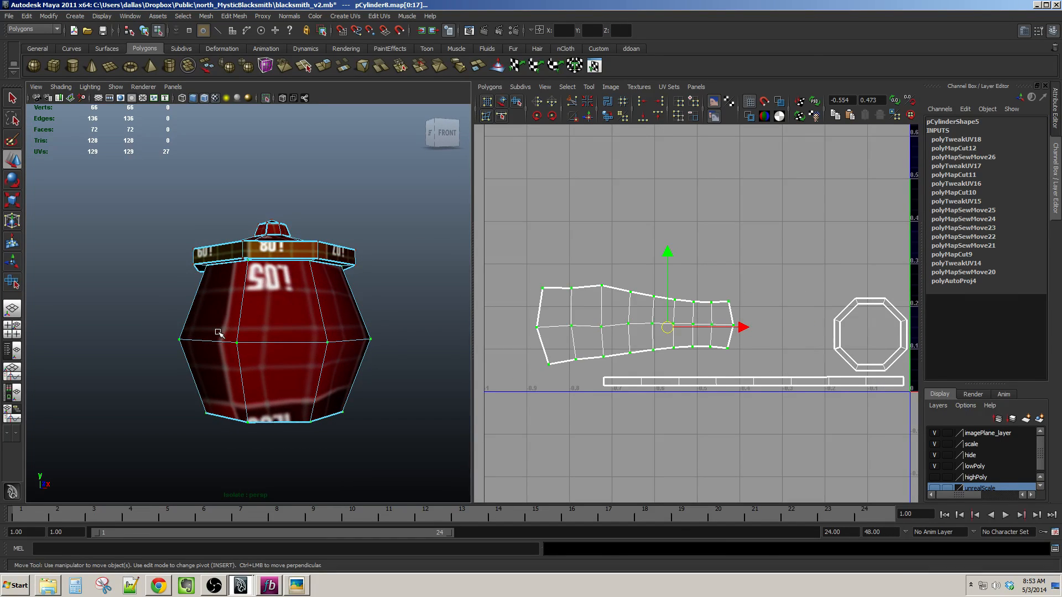
pyautogui.hotkey('ctrl', 'z')
pyautogui.scroll(-1, 569, 386)
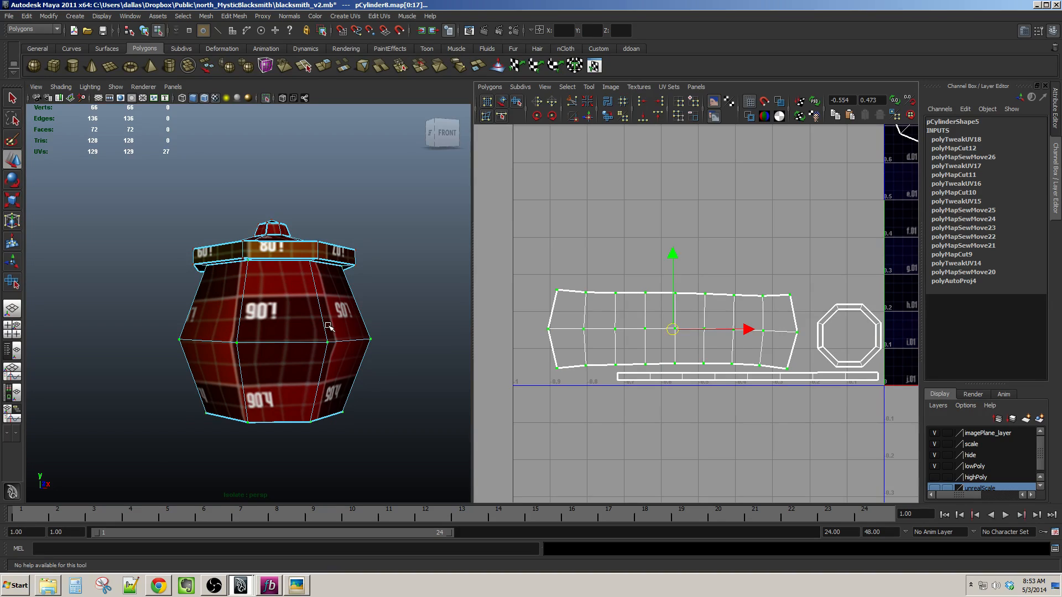
# Check the lid's checker pattern from above and select the lid top's full UV shell.
pyautogui.scroll(5, 341, 328)
pyautogui.keyDown('alt'); pyautogui.moveTo(342, 328); pyautogui.dragTo(263, 364, button='middle'); pyautogui.keyUp('alt')
pyautogui.scroll(-4, 266, 367)
pyautogui.keyDown('alt'); pyautogui.moveTo(273, 373); pyautogui.dragTo(277, 398); pyautogui.keyUp('alt')
pyautogui.scroll(5, 279, 397)
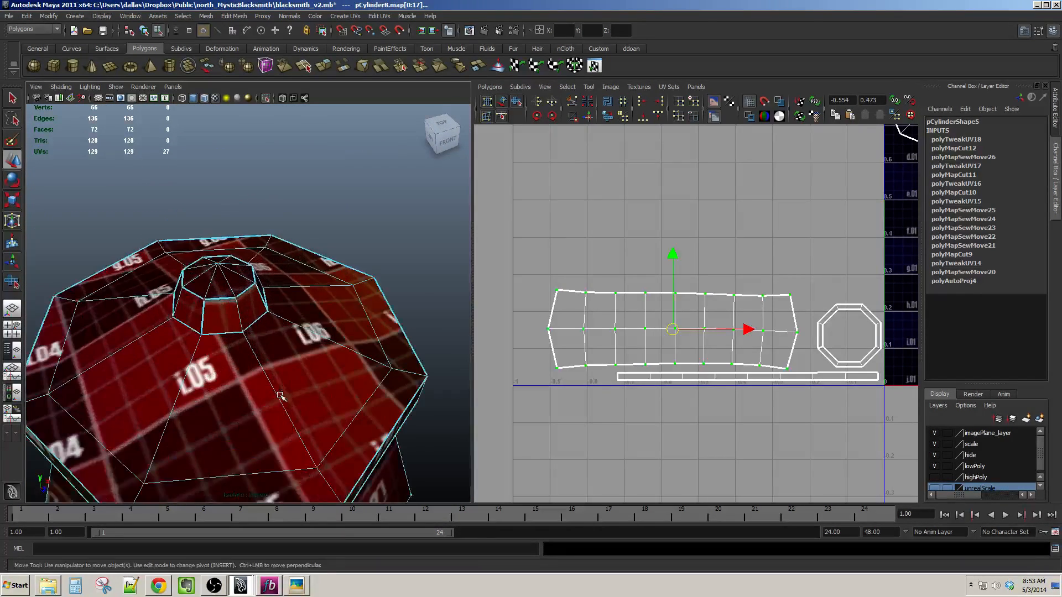
pyautogui.keyDown('alt'); pyautogui.moveTo(280, 396); pyautogui.dragTo(299, 365, button='middle'); pyautogui.keyUp('alt')
pyautogui.moveTo(311, 348)
pyautogui.keyDown('alt'); pyautogui.mouseDown()
pyautogui.moveTo(312, 307)
pyautogui.moveTo(301, 331)
pyautogui.mouseUp(); pyautogui.keyUp('alt')
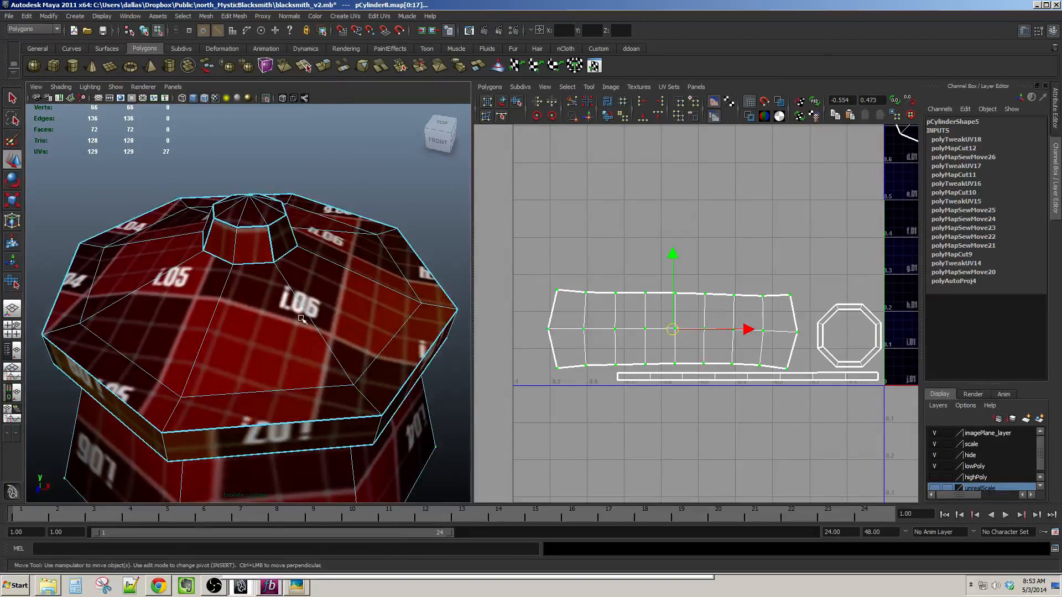
pyautogui.click(299, 336)
pyautogui.scroll(-3, 765, 351)
pyautogui.keyDown('alt'); pyautogui.moveTo(765, 351); pyautogui.dragTo(856, 331, button='middle'); pyautogui.keyUp('alt')
pyautogui.scroll(1, 663, 383)
pyautogui.hotkey('ctrl', 'z')
pyautogui.scroll(2, 713, 345)
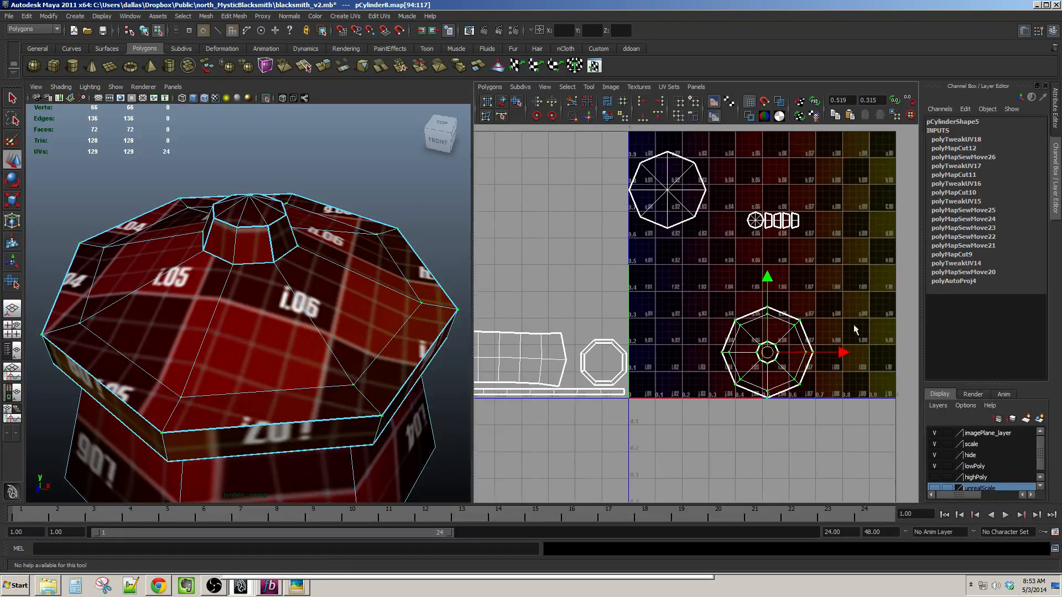
# Move the lid top's shell outside the UV tile, above the jar body's shell.
pyautogui.click(620, 117)
pyautogui.moveTo(768, 354); pyautogui.dragTo(493, 279)
pyautogui.keyDown('alt'); pyautogui.moveTo(530, 283); pyautogui.dragTo(719, 295, button='middle'); pyautogui.keyUp('alt')
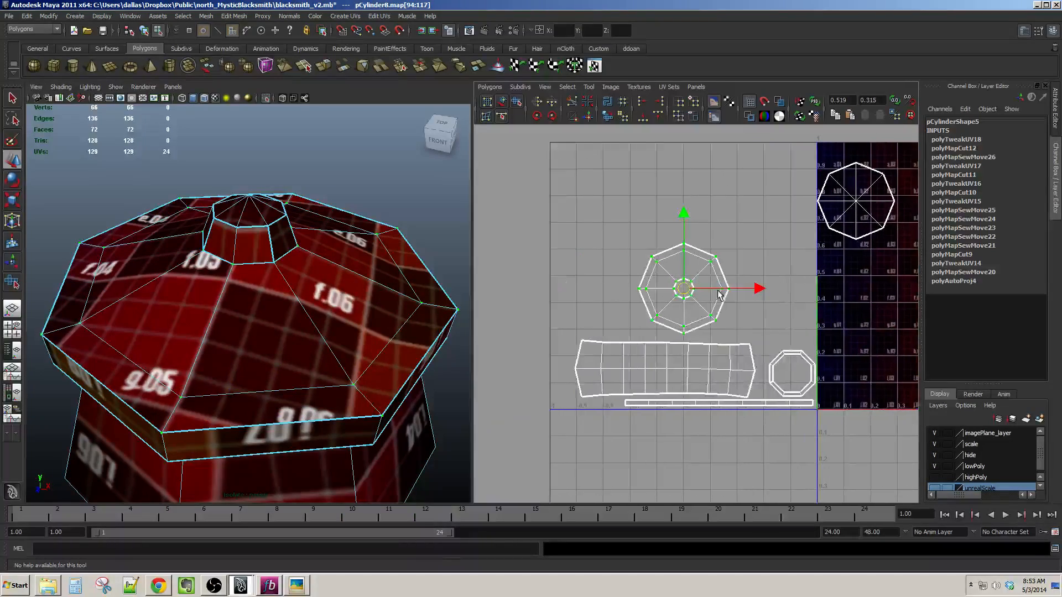
pyautogui.moveTo(685, 297); pyautogui.dragTo(712, 302)
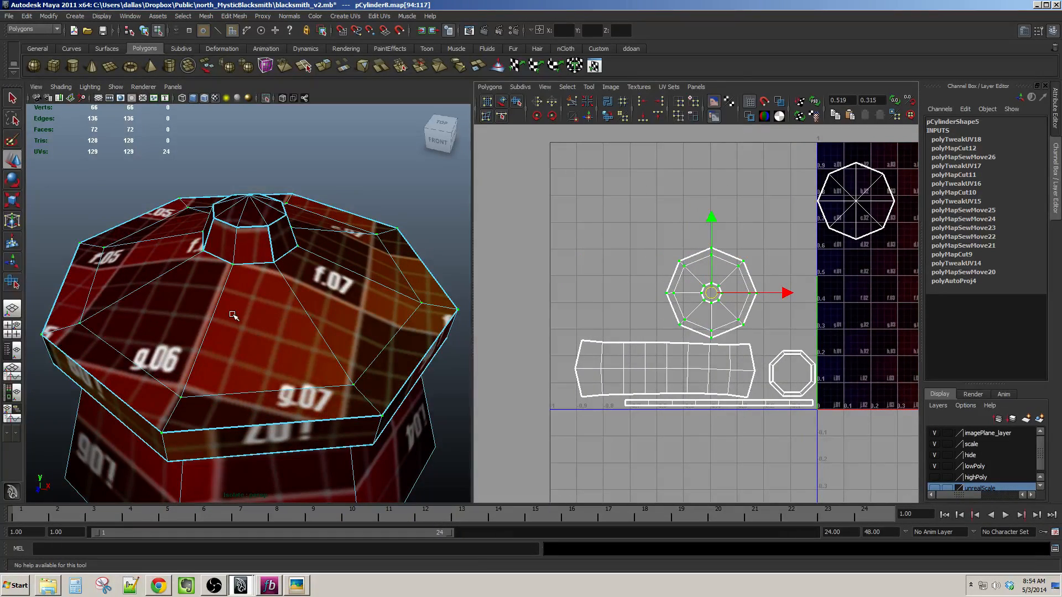
pyautogui.keyDown('alt'); pyautogui.moveTo(666, 299); pyautogui.dragTo(591, 331, button='middle'); pyautogui.keyUp('alt')
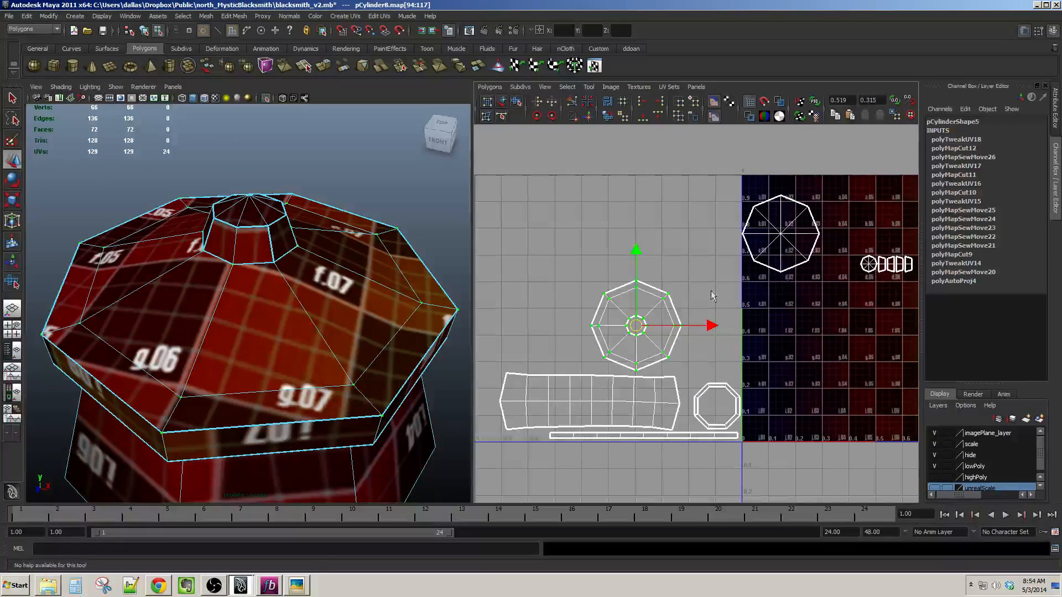
# Examine the lid knob from all sides to find the UV seams along its side edges.
pyautogui.keyDown('alt'); pyautogui.moveTo(188, 353); pyautogui.dragTo(254, 389, button='right'); pyautogui.keyUp('alt')
pyautogui.keyDown('alt'); pyautogui.moveTo(254, 388); pyautogui.dragTo(137, 329, button='middle'); pyautogui.keyUp('alt')
pyautogui.keyDown('alt'); pyautogui.moveTo(212, 337); pyautogui.dragTo(240, 264); pyautogui.keyUp('alt')
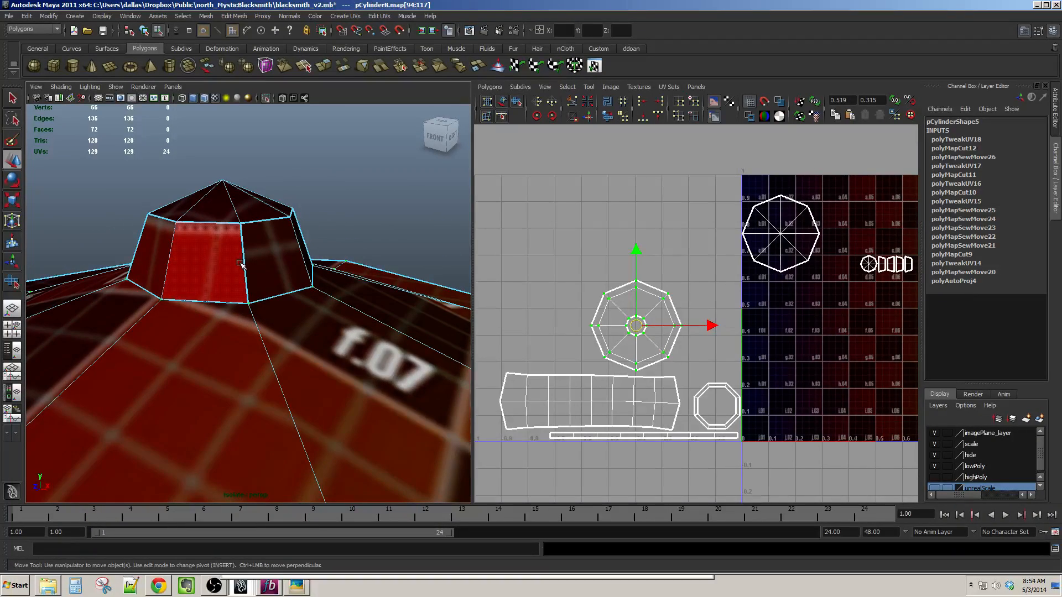
pyautogui.click(242, 252)
pyautogui.keyDown('alt'); pyautogui.moveTo(301, 299); pyautogui.dragTo(254, 352); pyautogui.keyUp('alt')
pyautogui.keyDown('alt'); pyautogui.moveTo(254, 353); pyautogui.dragTo(172, 362, button='right'); pyautogui.keyUp('alt')
pyautogui.keyDown('alt'); pyautogui.moveTo(172, 362); pyautogui.dragTo(149, 330, button='middle'); pyautogui.keyUp('alt')
pyautogui.keyDown('alt'); pyautogui.moveTo(326, 343); pyautogui.dragTo(165, 326); pyautogui.keyUp('alt')
pyautogui.keyDown('alt'); pyautogui.moveTo(248, 322); pyautogui.dragTo(255, 362); pyautogui.keyUp('alt')
pyautogui.keyDown('alt'); pyautogui.moveTo(238, 310); pyautogui.dragTo(260, 376, button='middle'); pyautogui.keyUp('alt')
pyautogui.keyDown('alt'); pyautogui.moveTo(260, 376); pyautogui.dragTo(360, 368, button='right'); pyautogui.keyUp('alt')
pyautogui.keyDown('alt'); pyautogui.moveTo(359, 368); pyautogui.dragTo(299, 347, button='middle'); pyautogui.keyUp('alt')
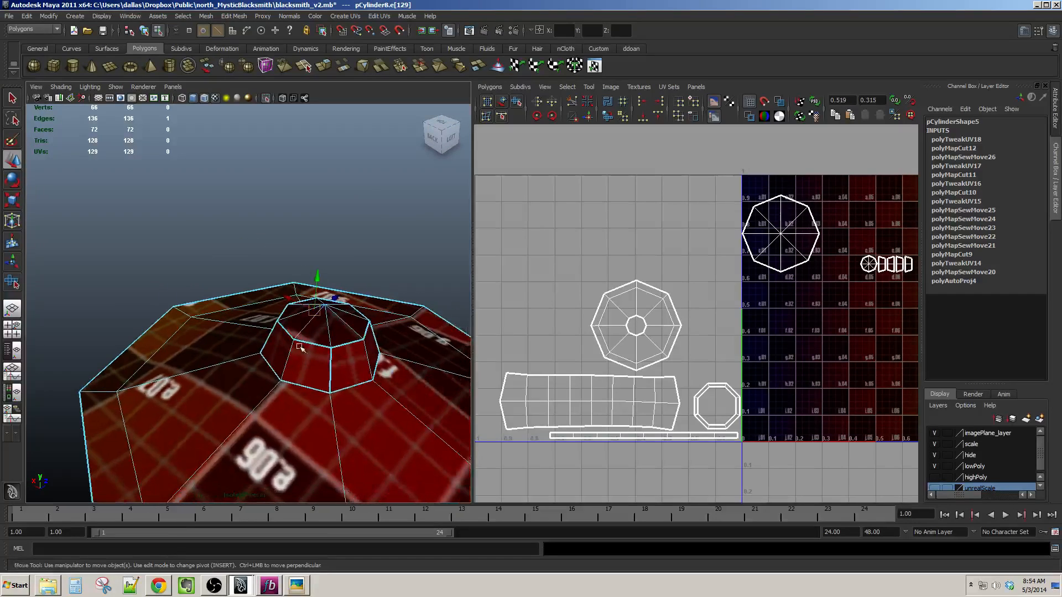
pyautogui.keyDown('alt'); pyautogui.moveTo(405, 387); pyautogui.dragTo(315, 332); pyautogui.keyUp('alt')
pyautogui.keyDown('alt'); pyautogui.moveTo(315, 332); pyautogui.dragTo(431, 348, button='right'); pyautogui.keyUp('alt')
pyautogui.keyDown('alt'); pyautogui.moveTo(431, 349); pyautogui.dragTo(382, 370, button='middle'); pyautogui.keyUp('alt')
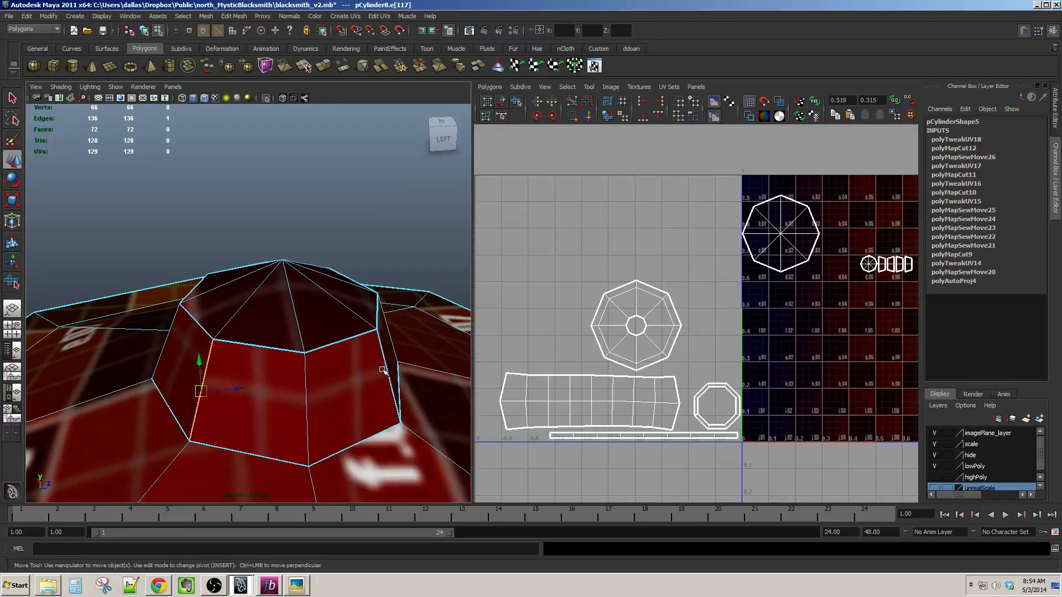
pyautogui.keyDown('alt'); pyautogui.moveTo(385, 374); pyautogui.dragTo(397, 399); pyautogui.keyUp('alt')
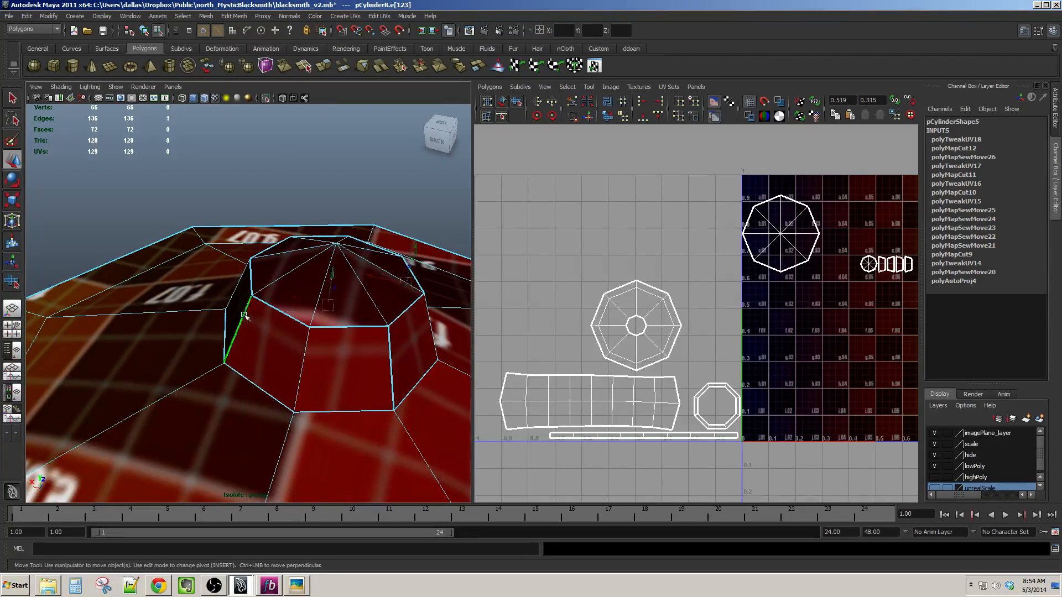
# Select the knob's vertical side seams around its circumference and join its UV pieces with Move and Sew.
pyautogui.keyDown('shift'); pyautogui.click(243, 315); pyautogui.keyUp('shift')
pyautogui.keyDown('alt'); pyautogui.moveTo(244, 317); pyautogui.dragTo(340, 357); pyautogui.keyUp('alt')
pyautogui.keyDown('alt'); pyautogui.moveTo(247, 343); pyautogui.dragTo(267, 388, button='middle'); pyautogui.keyUp('alt')
pyautogui.keyDown('alt'); pyautogui.moveTo(268, 389); pyautogui.dragTo(344, 382); pyautogui.keyUp('alt')
pyautogui.keyDown('shift'); pyautogui.click(218, 353); pyautogui.keyUp('shift')
pyautogui.keyDown('alt'); pyautogui.moveTo(191, 370); pyautogui.dragTo(376, 360); pyautogui.keyUp('alt')
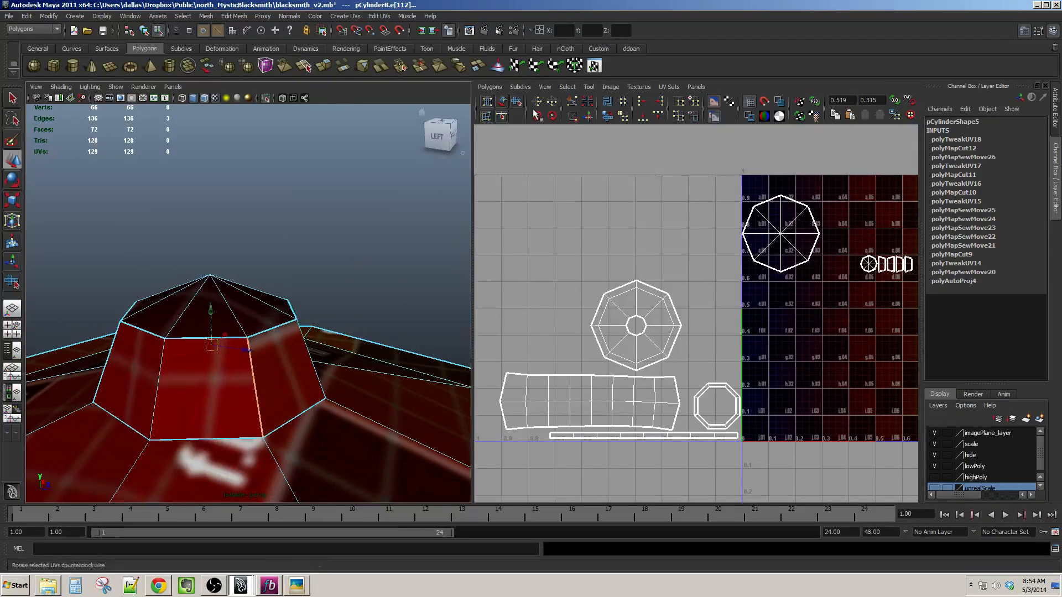
pyautogui.keyDown('alt'); pyautogui.moveTo(282, 361); pyautogui.dragTo(355, 341); pyautogui.keyUp('alt')
pyautogui.scroll(4, 230, 350)
pyautogui.scroll(-3, 230, 349)
pyautogui.scroll(3, 232, 350)
pyautogui.scroll(-4, 275, 345)
pyautogui.scroll(3, 235, 353)
pyautogui.scroll(-3, 310, 289)
pyautogui.keyDown('alt'); pyautogui.moveTo(417, 319); pyautogui.dragTo(272, 309); pyautogui.keyUp('alt')
pyautogui.keyDown('alt'); pyautogui.moveTo(341, 330); pyautogui.dragTo(260, 343); pyautogui.keyUp('alt')
pyautogui.keyDown('shift'); pyautogui.click(374, 358); pyautogui.keyUp('shift')
pyautogui.click(589, 118)
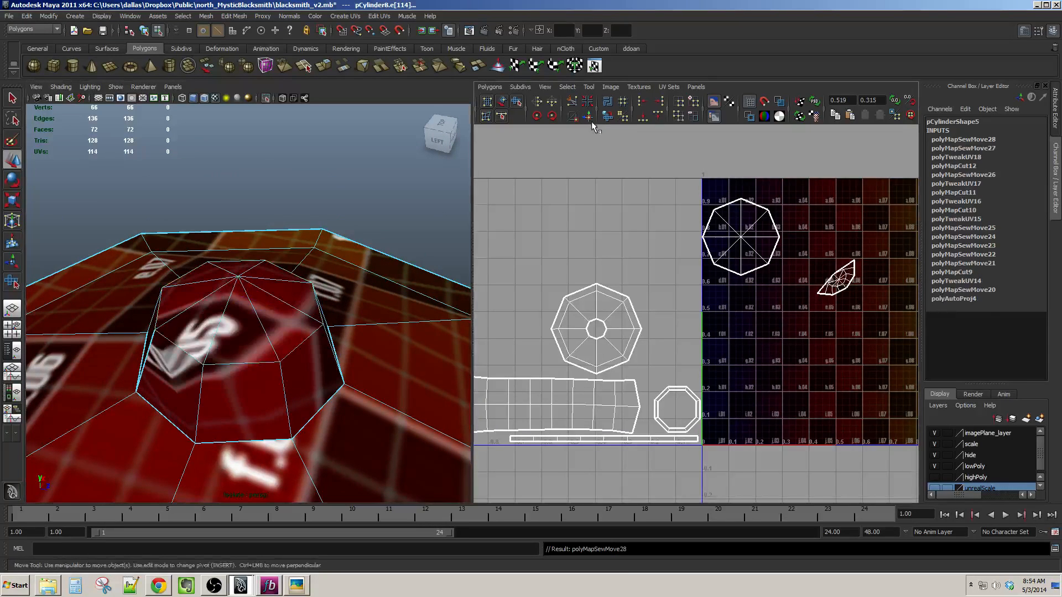
# Select the knob's sewn UV shell and unfold it into a round shape.
pyautogui.keyDown('alt'); pyautogui.moveTo(834, 332); pyautogui.dragTo(722, 353, button='middle'); pyautogui.keyUp('alt')
pyautogui.scroll(3, 754, 320)
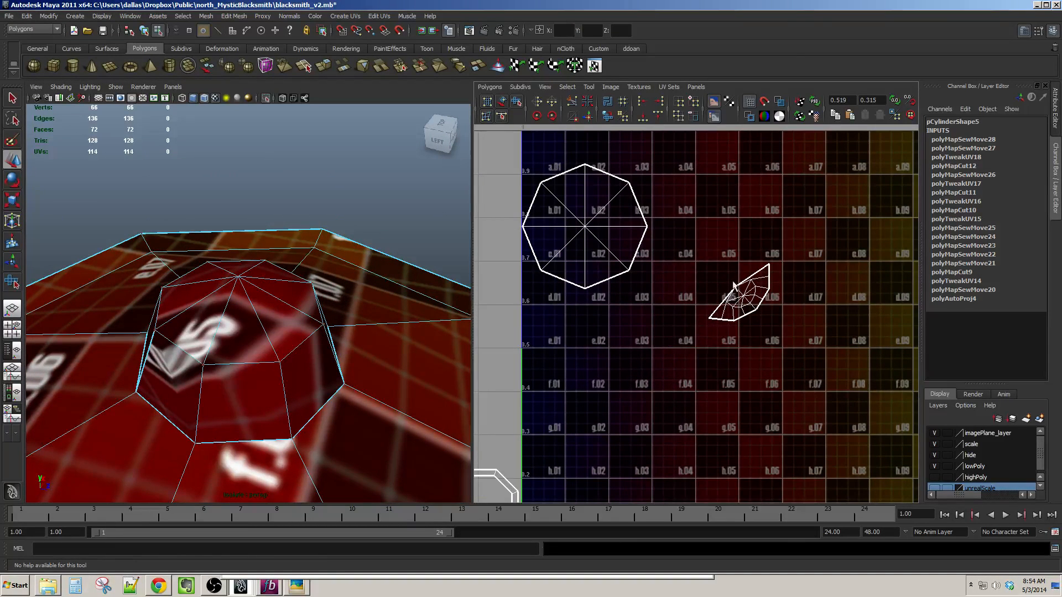
pyautogui.click(734, 286)
pyautogui.keyDown('alt'); pyautogui.moveTo(746, 293); pyautogui.dragTo(717, 303, button='middle'); pyautogui.keyUp('alt')
pyautogui.click(607, 116)
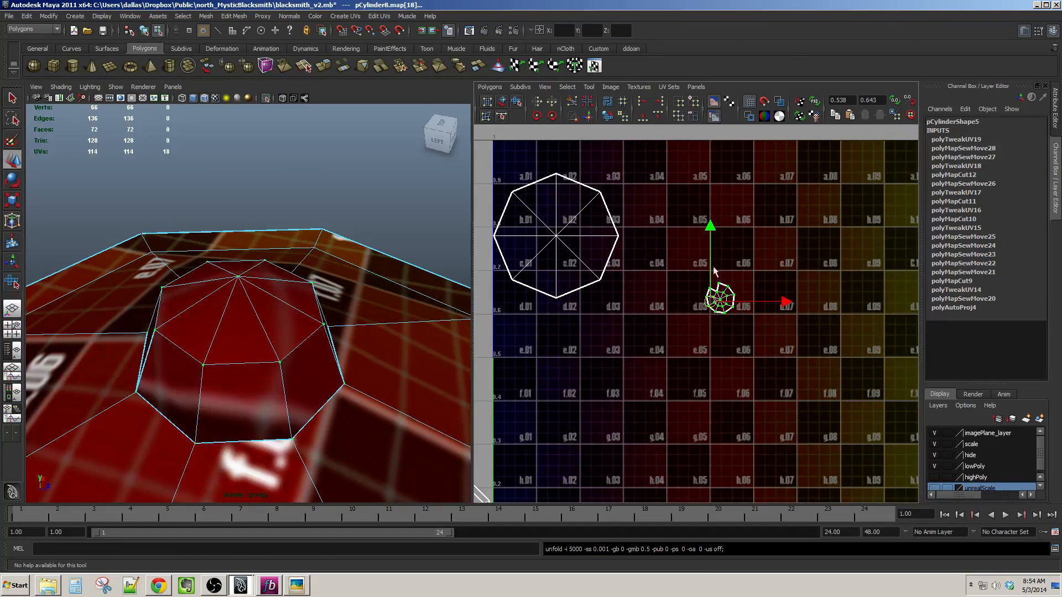
pyautogui.scroll(5, 732, 316)
pyautogui.keyDown('alt'); pyautogui.moveTo(263, 343); pyautogui.dragTo(249, 301); pyautogui.keyUp('alt')
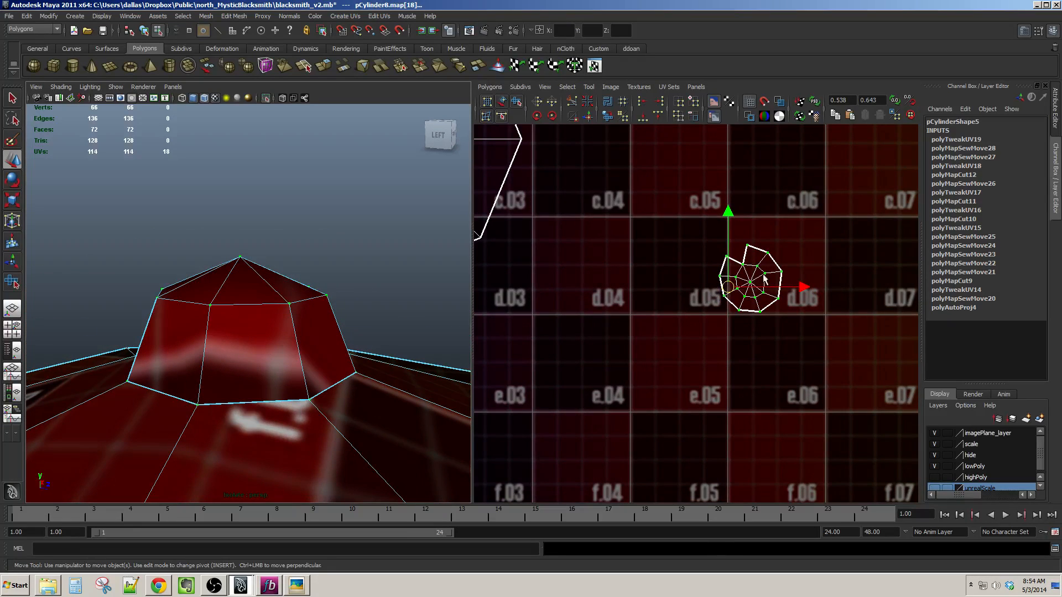
# Move the knob shell outside the UV tile, above the underside ring.
pyautogui.press('w')
pyautogui.moveTo(751, 283); pyautogui.dragTo(452, 337)
pyautogui.keyDown('alt'); pyautogui.moveTo(584, 326); pyautogui.dragTo(741, 317, button='middle'); pyautogui.keyUp('alt')
pyautogui.keyDown('alt'); pyautogui.moveTo(741, 317); pyautogui.dragTo(571, 320, button='right'); pyautogui.keyUp('alt')
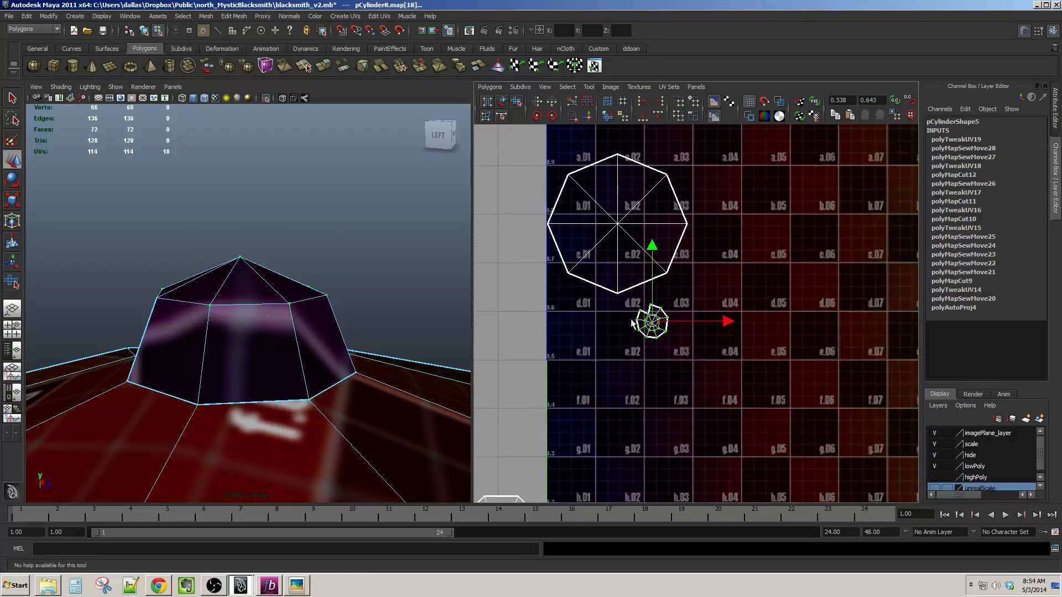
pyautogui.keyDown('alt'); pyautogui.moveTo(571, 320); pyautogui.dragTo(720, 306, button='middle'); pyautogui.keyUp('alt')
pyautogui.moveTo(803, 306); pyautogui.dragTo(667, 389)
pyautogui.scroll(10, 667, 390)
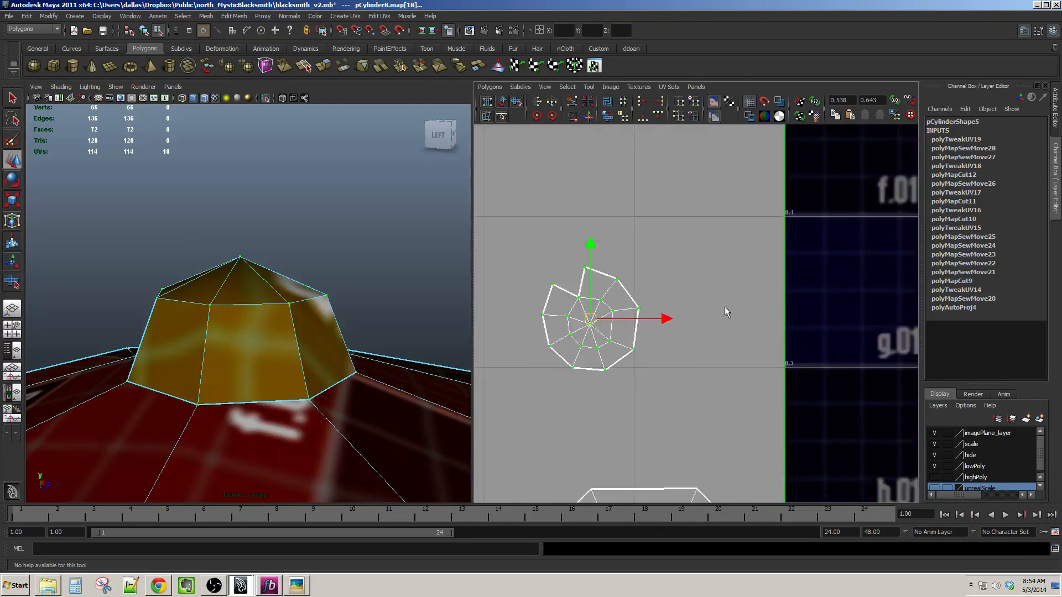
# Sew the knob shell's remaining open seam closed and unfold the whole shell again.
pyautogui.moveTo(678, 268); pyautogui.dragTo(667, 244, button='right')
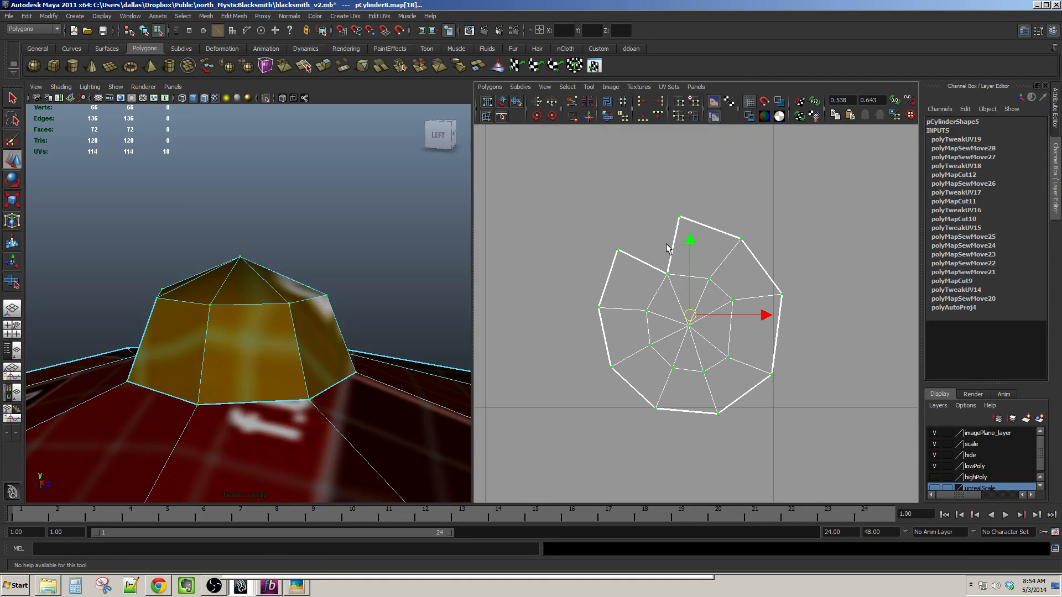
pyautogui.click(588, 115)
pyautogui.moveTo(682, 292); pyautogui.dragTo(710, 290, button='right')
pyautogui.moveTo(624, 221); pyautogui.dragTo(758, 318)
pyautogui.keyDown('alt'); pyautogui.moveTo(657, 163); pyautogui.dragTo(642, 193, button='middle'); pyautogui.keyUp('alt')
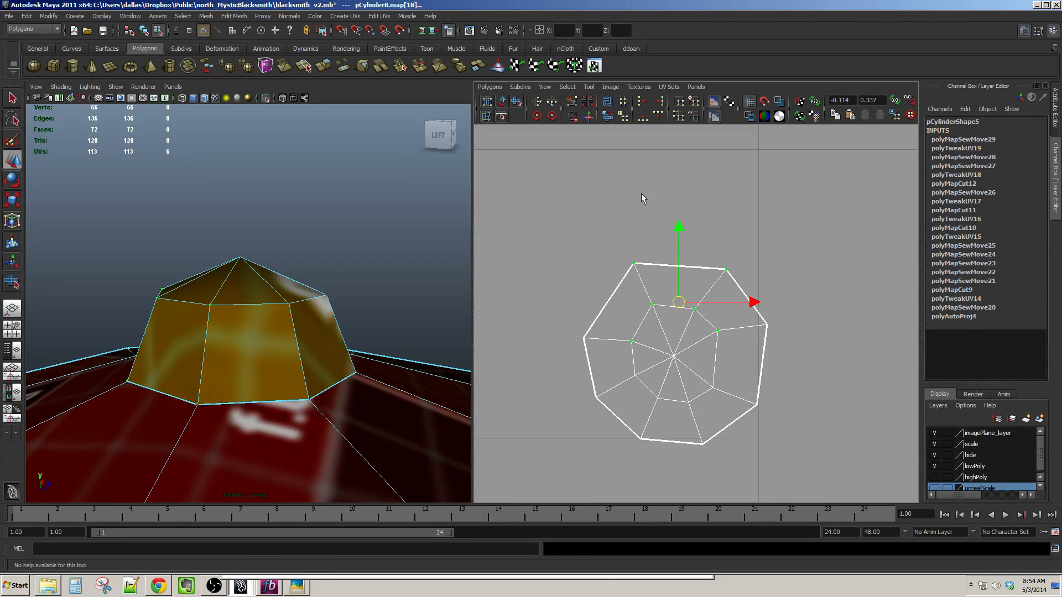
pyautogui.keyDown('ctrl'); pyautogui.moveTo(686, 286); pyautogui.dragTo(720, 270, button='right'); pyautogui.keyUp('ctrl')
pyautogui.keyDown('alt'); pyautogui.moveTo(726, 283); pyautogui.dragTo(728, 261, button='middle'); pyautogui.keyUp('alt')
pyautogui.click(604, 117)
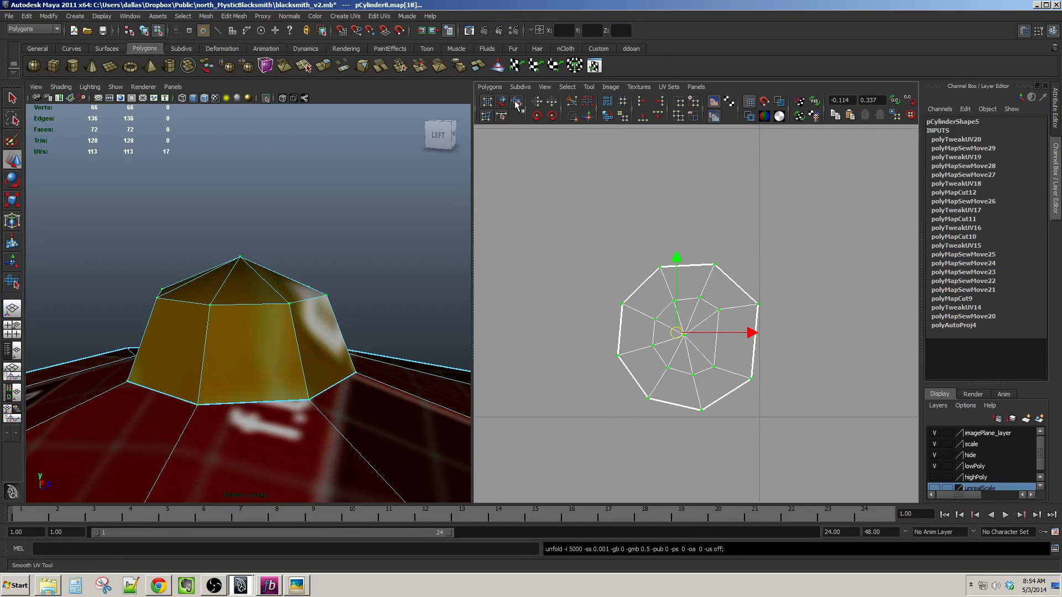
# Even out the knob shell's rings with the Smooth UV tool's Unfold and check the pattern on the lid.
pyautogui.moveTo(578, 441); pyautogui.dragTo(633, 432)
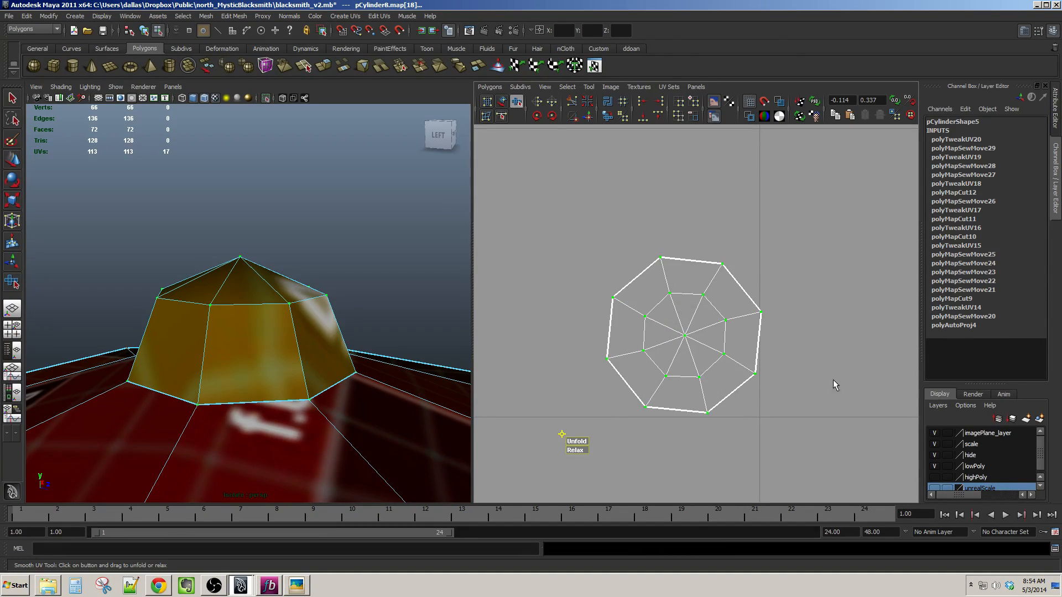
pyautogui.scroll(-4, 350, 364)
pyautogui.keyDown('alt'); pyautogui.moveTo(249, 354); pyautogui.dragTo(243, 392); pyautogui.keyUp('alt')
pyautogui.press('w')
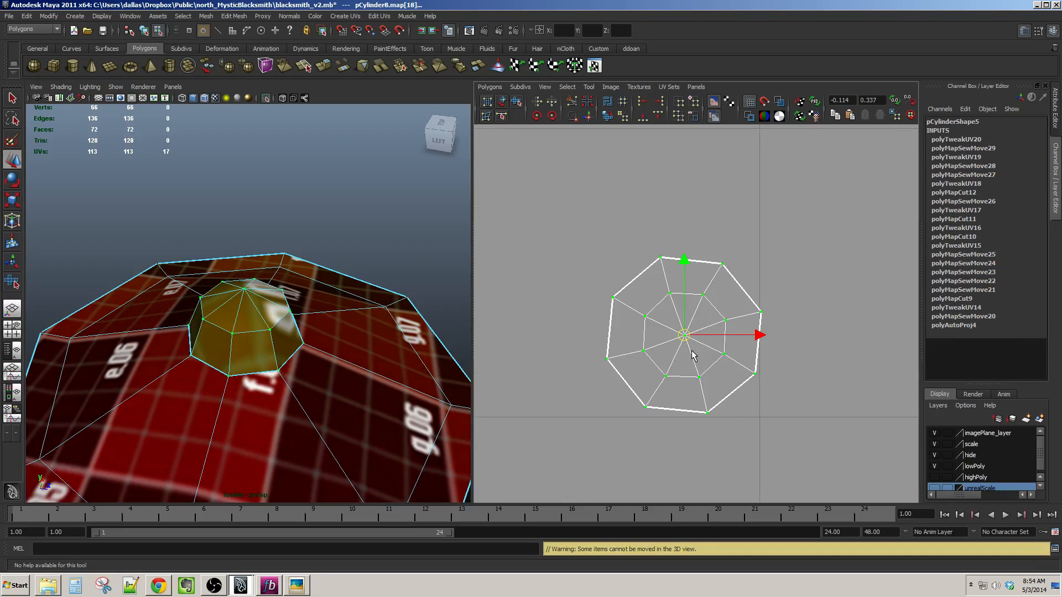
# Scale the knob shell up and move it onto the lid top's shell.
pyautogui.scroll(-8, 686, 361)
pyautogui.keyDown('alt'); pyautogui.moveTo(685, 361); pyautogui.dragTo(814, 344, button='middle'); pyautogui.keyUp('alt')
pyautogui.press('r')
pyautogui.moveTo(828, 330); pyautogui.dragTo(966, 228)
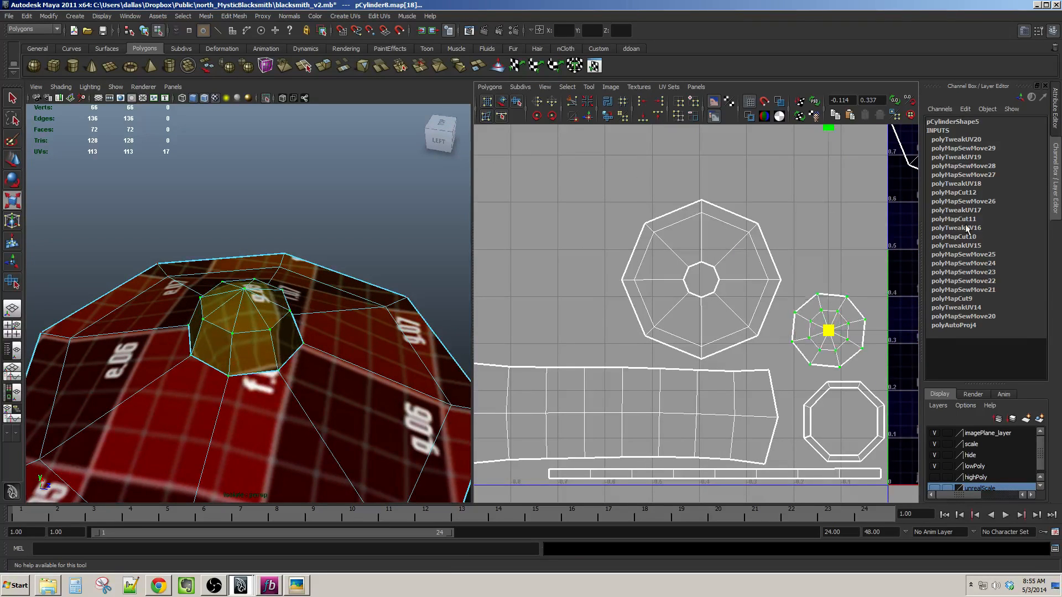
pyautogui.press('w')
pyautogui.scroll(1, 889, 379)
pyautogui.moveTo(848, 329); pyautogui.dragTo(552, 314)
pyautogui.keyDown('alt'); pyautogui.moveTo(552, 314); pyautogui.dragTo(628, 293, button='middle'); pyautogui.keyUp('alt')
pyautogui.scroll(-2, 628, 293)
pyautogui.scroll(-1, 656, 301)
pyautogui.keyDown('alt'); pyautogui.moveTo(659, 327); pyautogui.dragTo(558, 322, button='middle'); pyautogui.keyUp('alt')
pyautogui.scroll(2, 558, 322)
pyautogui.moveTo(497, 299); pyautogui.dragTo(649, 281)
pyautogui.scroll(2, 649, 280)
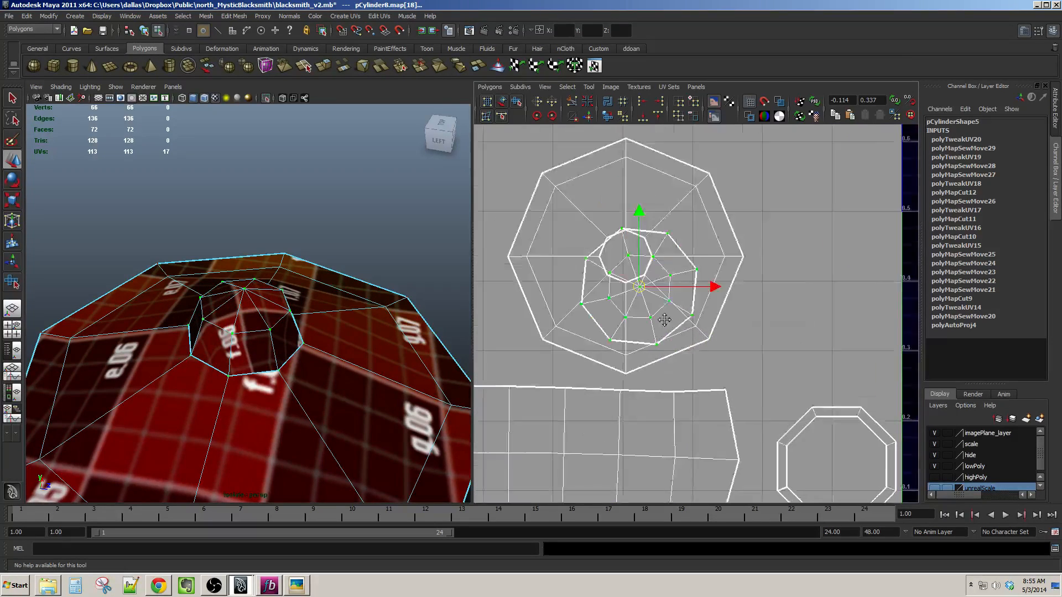
# Scale the knob shell down and centre it inside the opening of the lid top's shell.
pyautogui.moveTo(294, 375)
pyautogui.keyDown('alt'); pyautogui.mouseDown()
pyautogui.moveTo(298, 381)
pyautogui.moveTo(303, 360)
pyautogui.mouseUp(); pyautogui.keyUp('alt')
pyautogui.press('r')
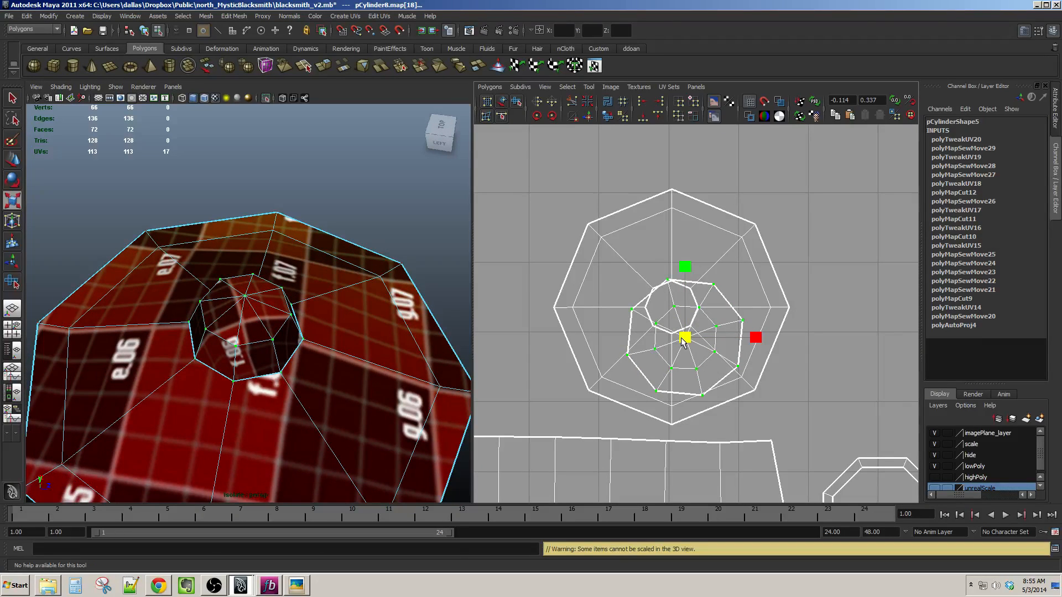
pyautogui.moveTo(684, 338); pyautogui.dragTo(672, 313)
pyautogui.press('w')
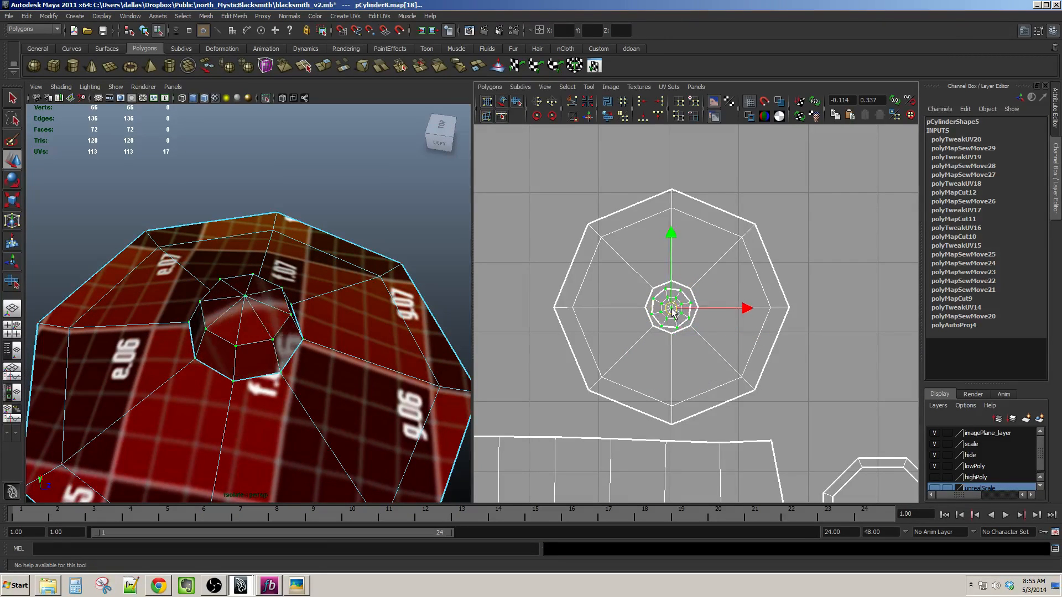
pyautogui.scroll(6, 672, 312)
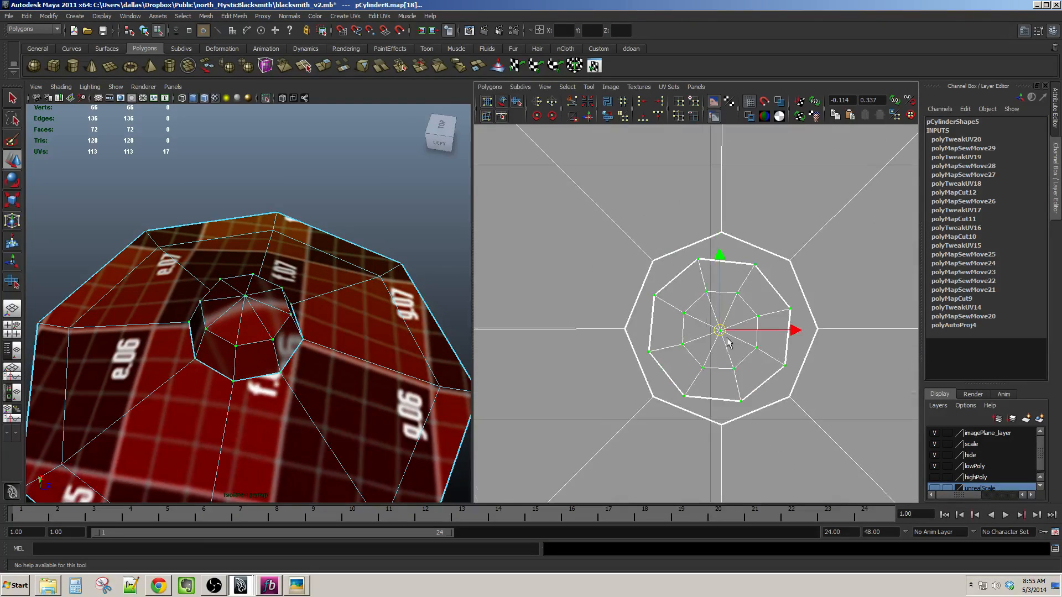
# Rotate the knob shell to line up with the octagonal opening and enlarge it to nearly fill the opening.
pyautogui.press('e')
pyautogui.moveTo(752, 306); pyautogui.dragTo(762, 324)
pyautogui.press('r')
pyautogui.moveTo(700, 354); pyautogui.dragTo(716, 353)
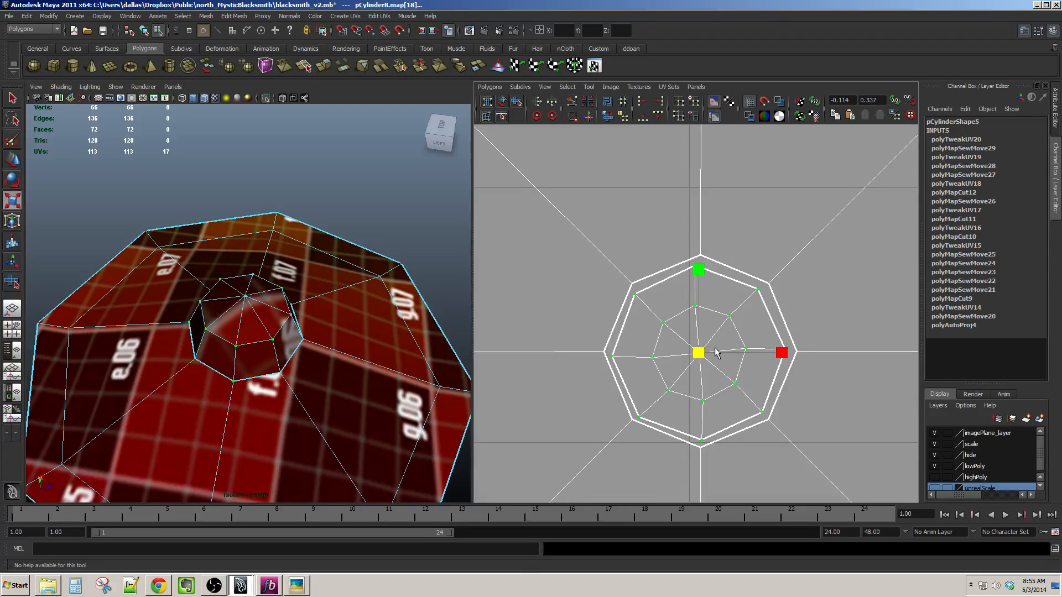
pyautogui.press('w')
pyautogui.scroll(-5, 335, 361)
pyautogui.keyDown('alt'); pyautogui.moveTo(335, 361); pyautogui.dragTo(369, 338); pyautogui.keyUp('alt')
pyautogui.scroll(-6, 665, 272)
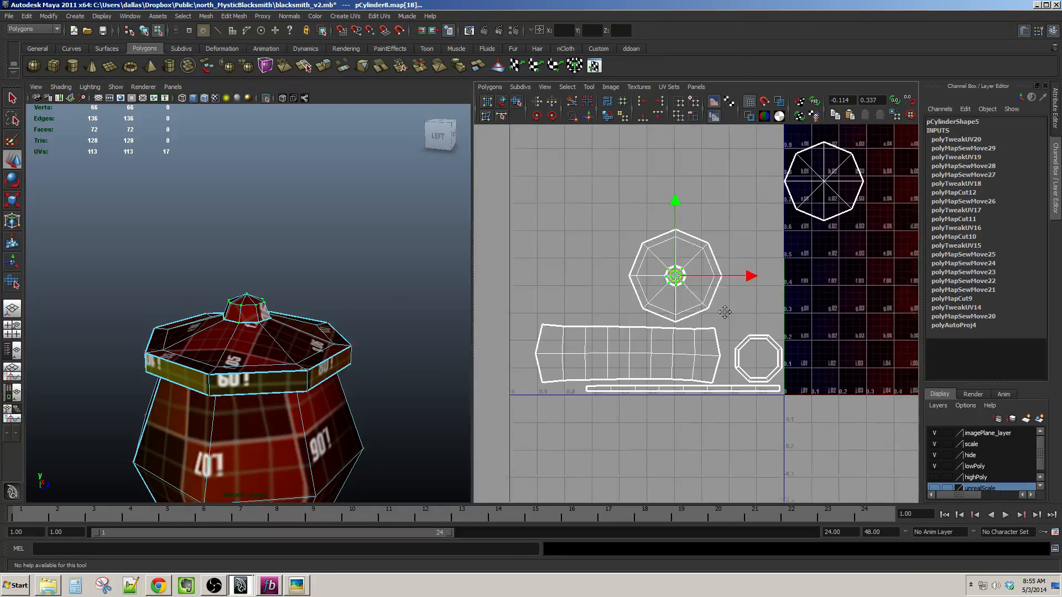
# Select the jar bottom's full UV shell and move it out of the tile, above the underside ring.
pyautogui.moveTo(704, 193); pyautogui.dragTo(763, 270)
pyautogui.keyDown('ctrl'); pyautogui.moveTo(754, 237); pyautogui.dragTo(744, 212, button='right'); pyautogui.keyUp('ctrl')
pyautogui.scroll(3, 742, 208)
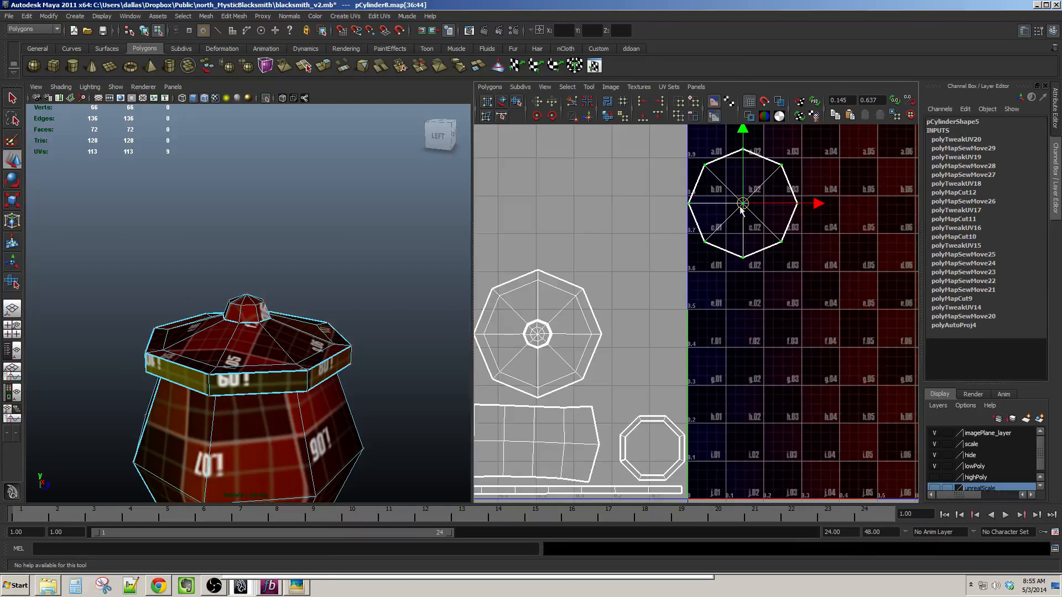
pyautogui.moveTo(742, 205); pyautogui.dragTo(644, 374)
pyautogui.keyDown('alt'); pyautogui.moveTo(257, 398); pyautogui.dragTo(270, 231); pyautogui.keyUp('alt')
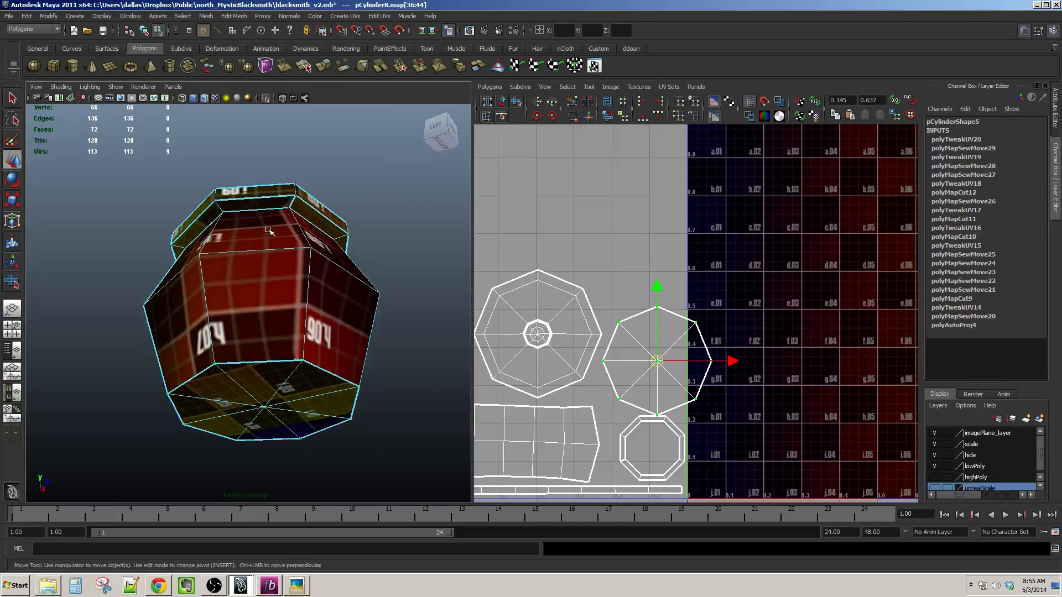
# Scale the jar bottom's shell down and place it centred inside the underside ring.
pyautogui.press('r')
pyautogui.moveTo(658, 364); pyautogui.dragTo(655, 455)
pyautogui.press('w')
pyautogui.scroll(5, 655, 454)
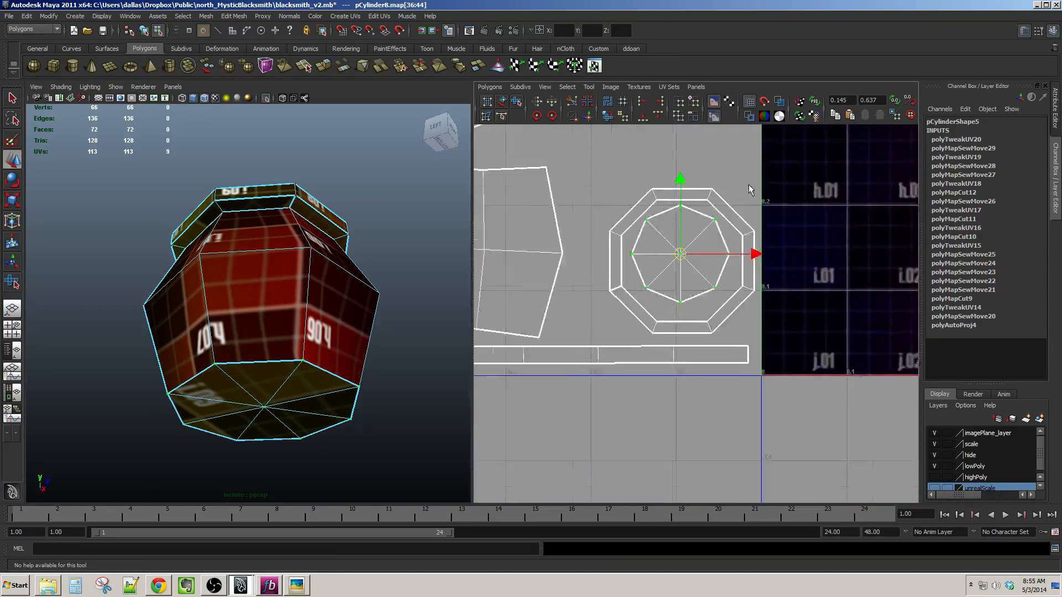
# Rotate the jar bottom's shell to line up with the octagonal underside ring and enlarge it to nearly fill the opening.
pyautogui.press('e')
pyautogui.moveTo(706, 321); pyautogui.dragTo(687, 303)
pyautogui.press('r')
pyautogui.moveTo(658, 366); pyautogui.dragTo(660, 375)
pyautogui.press('w')
pyautogui.press('r')
pyautogui.press('w')
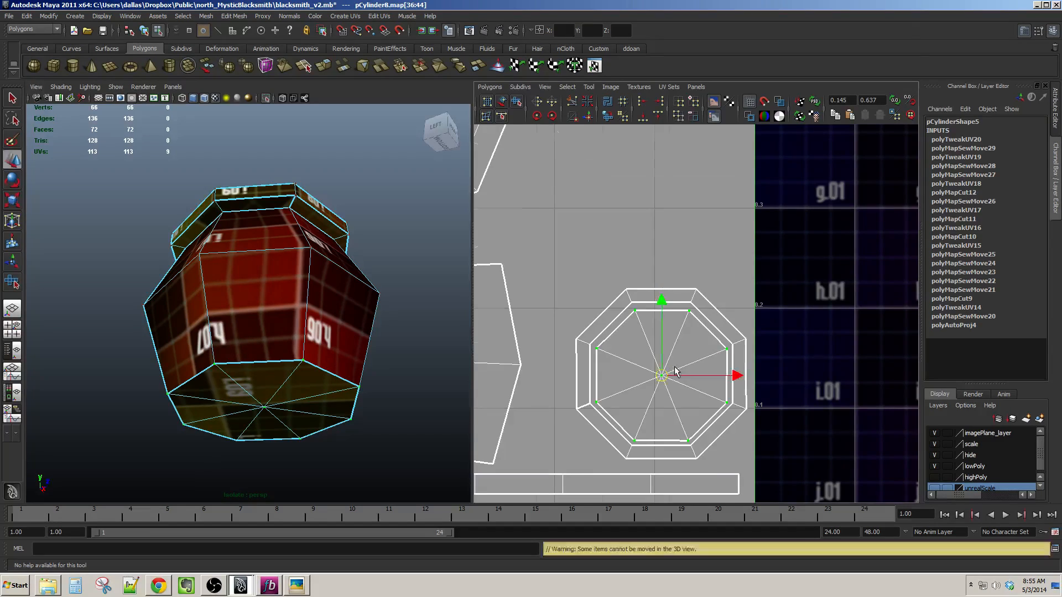
# Return the jar to object selection and delete its construction history.
pyautogui.scroll(-6, 672, 371)
pyautogui.keyDown('alt'); pyautogui.moveTo(327, 329); pyautogui.dragTo(293, 273); pyautogui.keyUp('alt')
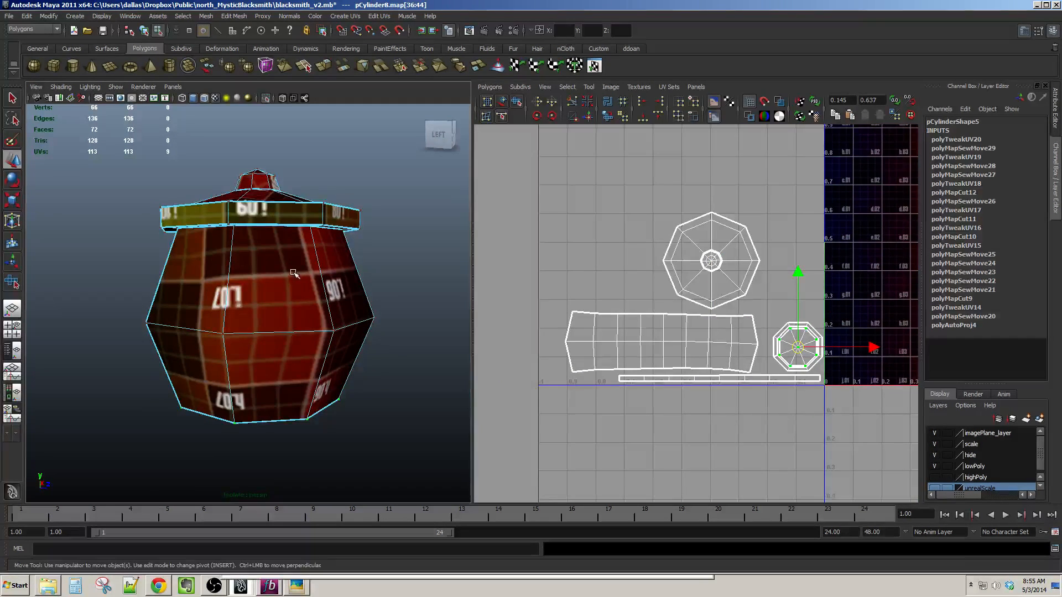
pyautogui.moveTo(292, 337); pyautogui.dragTo(337, 303, button='right')
pyautogui.keyDown('alt'); pyautogui.moveTo(230, 298); pyautogui.dragTo(280, 296); pyautogui.keyUp('alt')
pyautogui.scroll(-4, 287, 277)
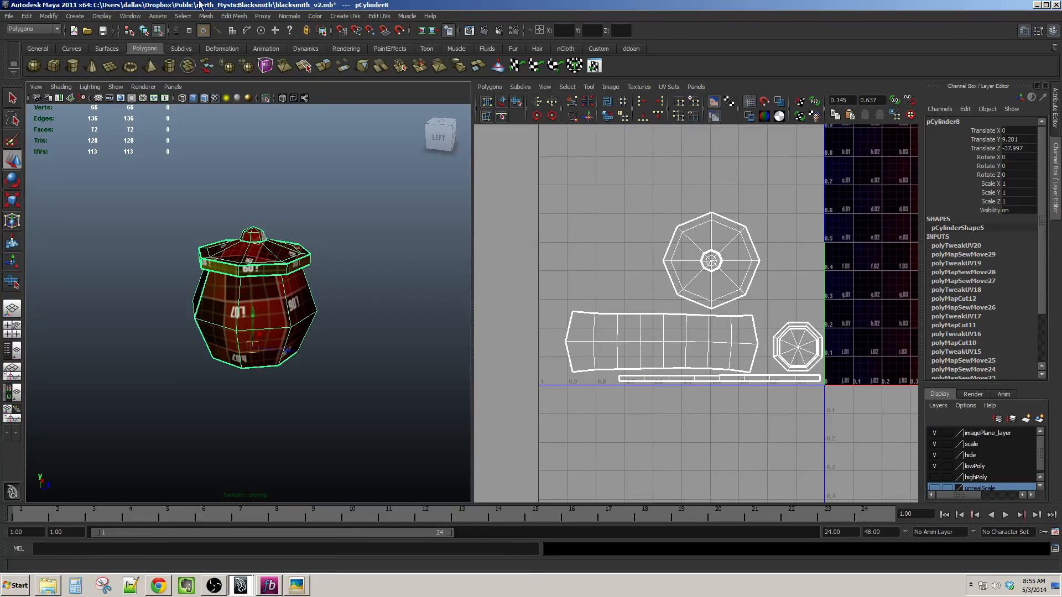
pyautogui.click(50, 16)
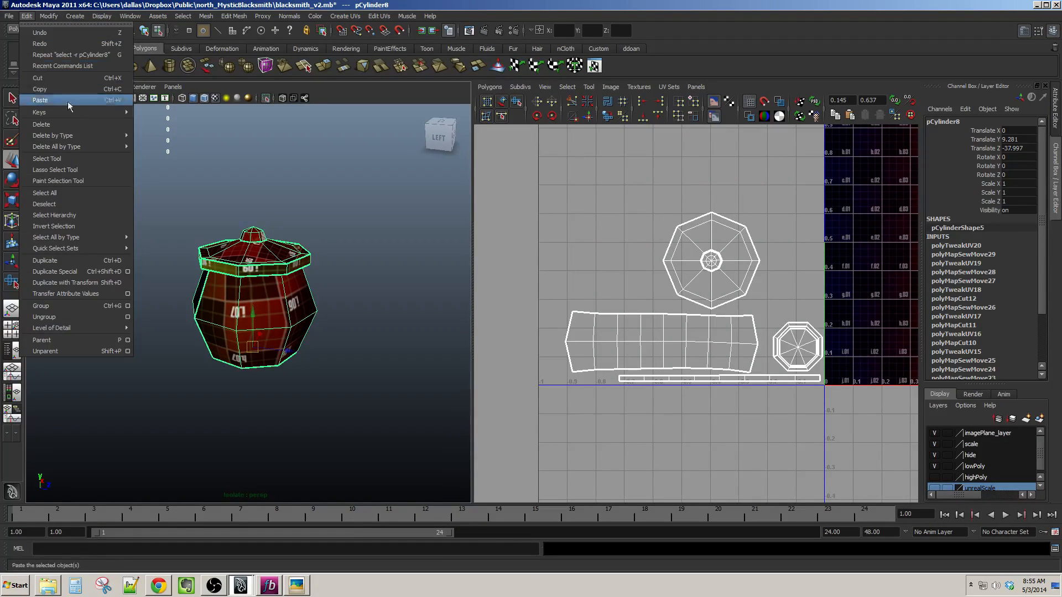
pyautogui.moveTo(80, 147)
pyautogui.click(148, 164)
# Freeze the jar's transformations.
pyautogui.keyDown('alt'); pyautogui.moveTo(221, 249); pyautogui.dragTo(301, 290, button='middle'); pyautogui.keyUp('alt')
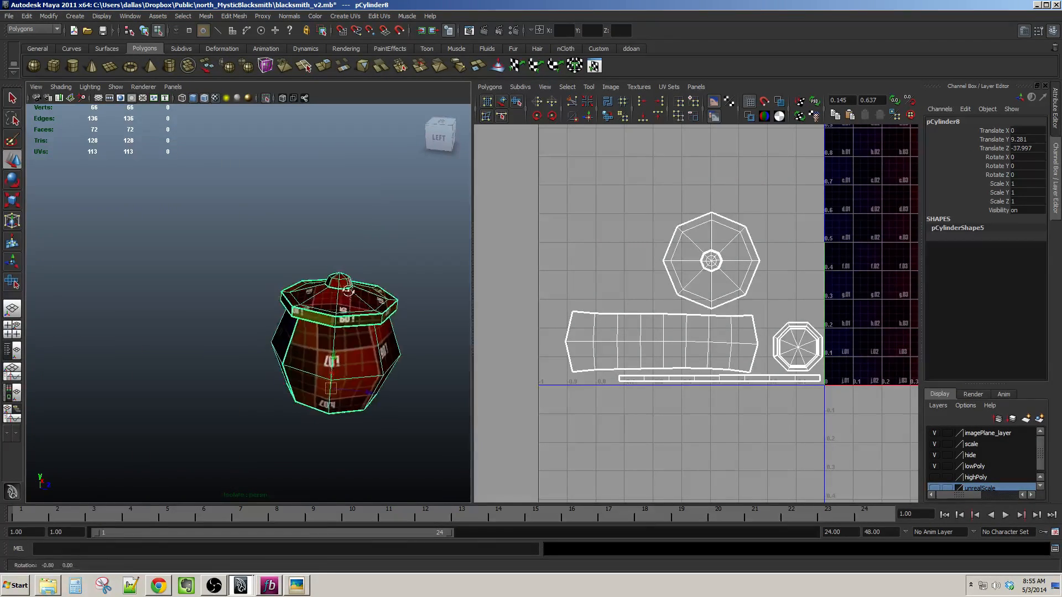
pyautogui.keyDown('alt'); pyautogui.moveTo(301, 290); pyautogui.dragTo(324, 281); pyautogui.keyUp('alt')
pyautogui.click(49, 16)
pyautogui.click(73, 55)
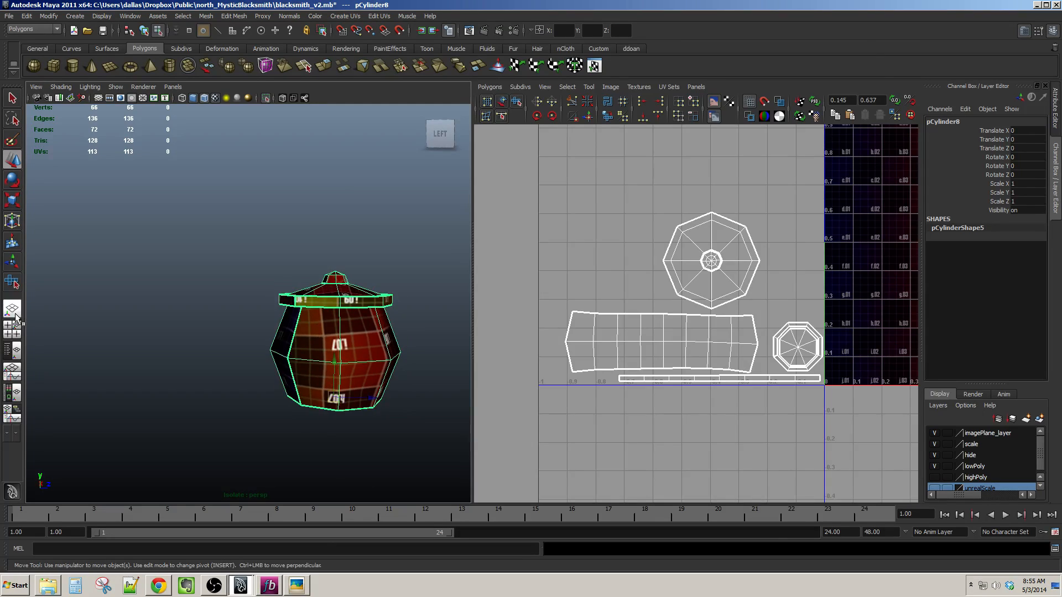
# Switch to the single perspective view and turn off the jar's isolation to show the whole scene.
pyautogui.click(16, 318)
pyautogui.keyDown('alt'); pyautogui.moveTo(606, 334); pyautogui.dragTo(544, 293, button='middle'); pyautogui.keyUp('alt')
pyautogui.scroll(-4, 549, 303)
pyautogui.keyDown('alt'); pyautogui.moveTo(549, 302); pyautogui.dragTo(528, 380); pyautogui.keyUp('alt')
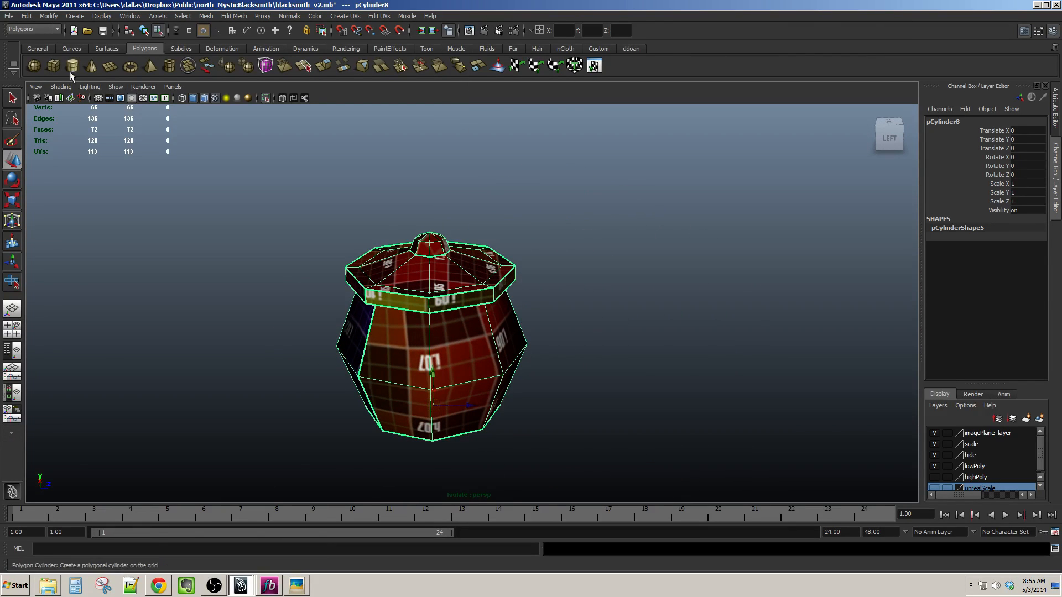
pyautogui.click(116, 87)
pyautogui.moveTo(127, 104)
pyautogui.moveTo(91, 88)
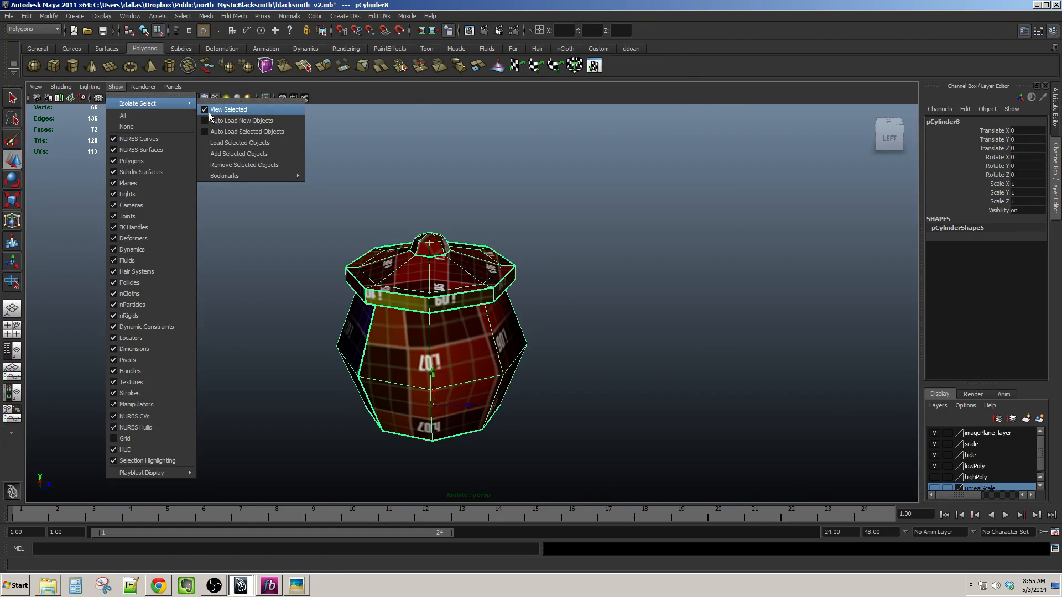
pyautogui.click(208, 112)
# Select the untextured mug on the counter and assign the UV checker material to it.
pyautogui.scroll(-6, 621, 348)
pyautogui.keyDown('alt'); pyautogui.moveTo(652, 343); pyautogui.dragTo(583, 289, button='middle'); pyautogui.keyUp('alt')
pyautogui.keyDown('alt'); pyautogui.moveTo(583, 289); pyautogui.dragTo(387, 323); pyautogui.keyUp('alt')
pyautogui.keyDown('alt'); pyautogui.moveTo(387, 323); pyautogui.dragTo(439, 297, button='middle'); pyautogui.keyUp('alt')
pyautogui.keyDown('alt'); pyautogui.moveTo(439, 297); pyautogui.dragTo(408, 277); pyautogui.keyUp('alt')
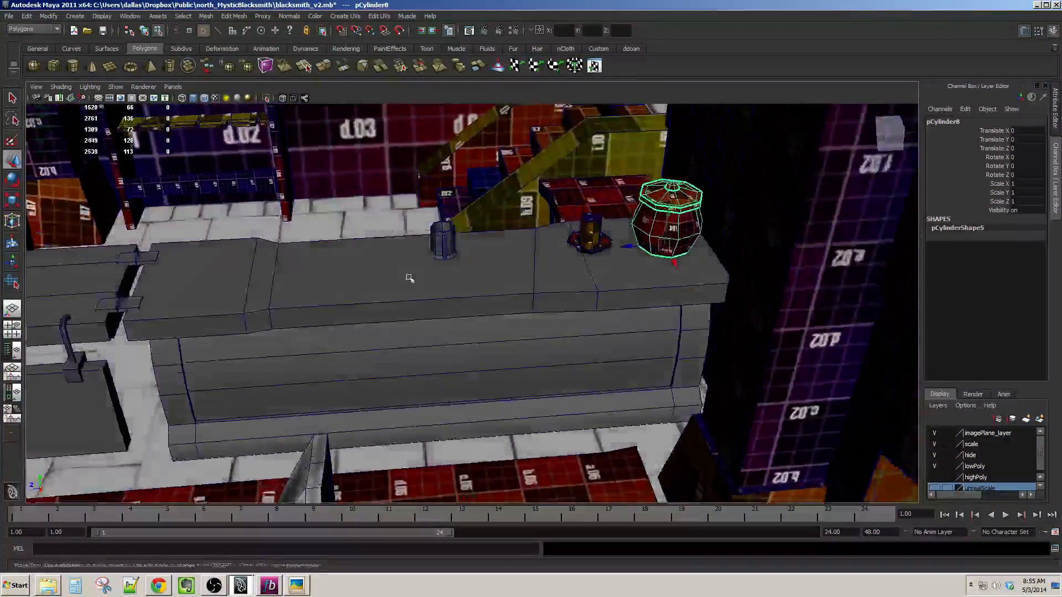
pyautogui.keyDown('alt'); pyautogui.moveTo(407, 277); pyautogui.dragTo(404, 279, button='middle'); pyautogui.keyUp('alt')
pyautogui.keyDown('alt'); pyautogui.moveTo(405, 278); pyautogui.dragTo(536, 327); pyautogui.keyUp('alt')
pyautogui.press('F8')
pyautogui.press('f')
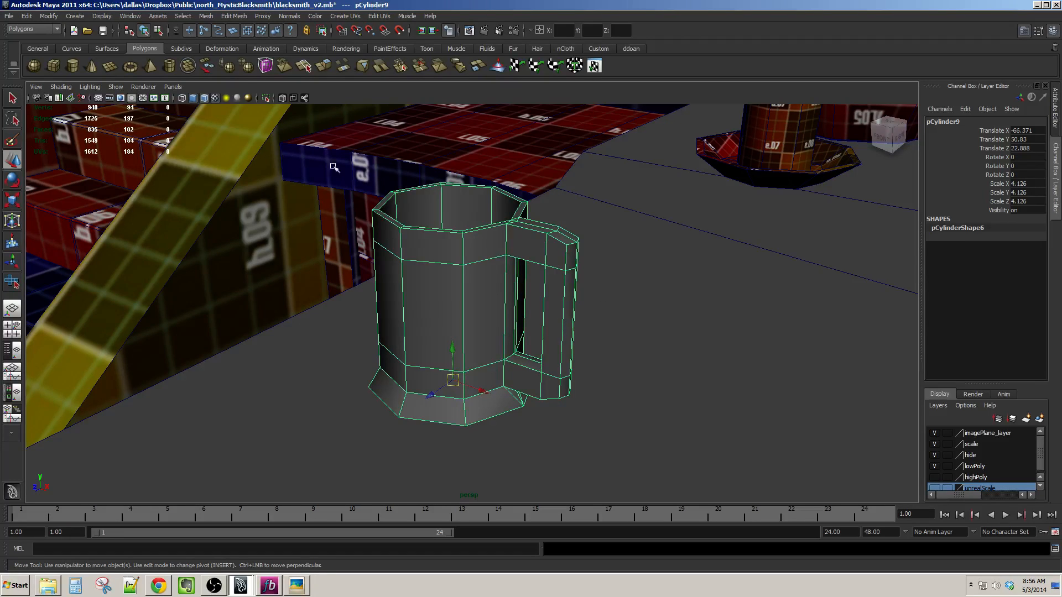
pyautogui.keyDown('alt'); pyautogui.moveTo(462, 219); pyautogui.dragTo(442, 226); pyautogui.keyUp('alt')
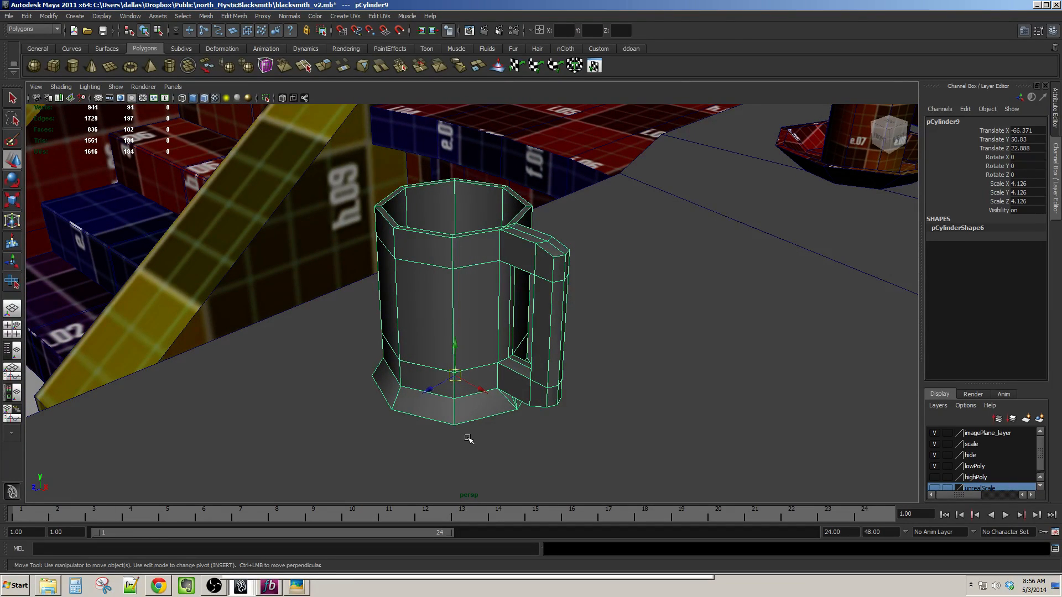
pyautogui.press('g')
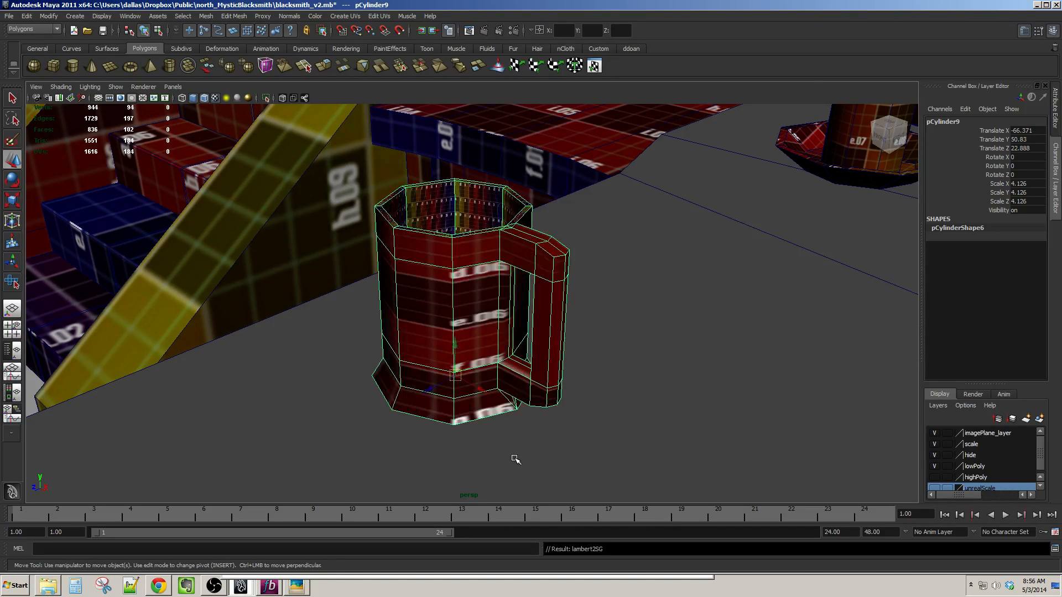
# Isolate the mug in the perspective view.
pyautogui.keyDown('alt'); pyautogui.moveTo(500, 383); pyautogui.dragTo(533, 396); pyautogui.keyUp('alt')
pyautogui.keyDown('alt'); pyautogui.moveTo(550, 352); pyautogui.dragTo(600, 336); pyautogui.keyUp('alt')
pyautogui.click(115, 86)
pyautogui.moveTo(134, 101)
pyautogui.click(232, 108)
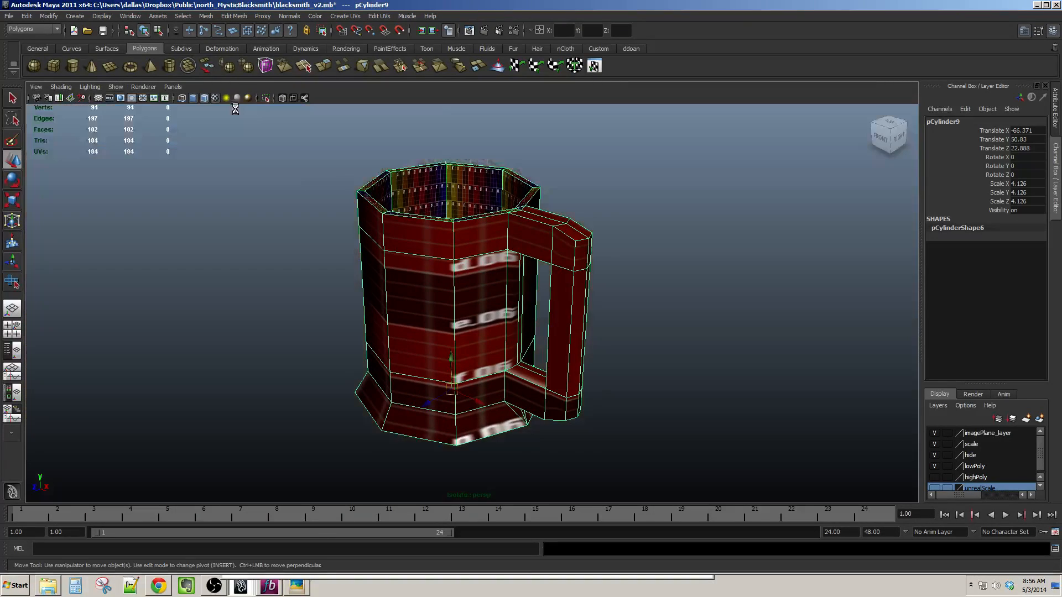
# Switch the workspace to the Persp/UV Texture Editor layout.
pyautogui.scroll(1, 433, 286)
pyautogui.scroll(-4, 435, 288)
pyautogui.keyDown('alt'); pyautogui.moveTo(435, 288); pyautogui.dragTo(436, 297); pyautogui.keyUp('alt')
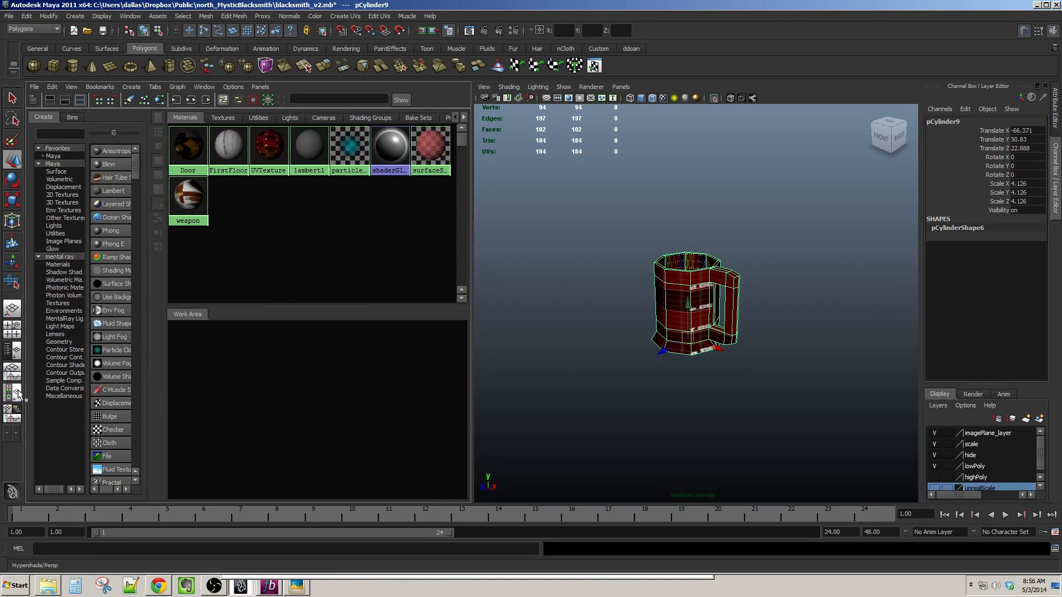
pyautogui.click(261, 87)
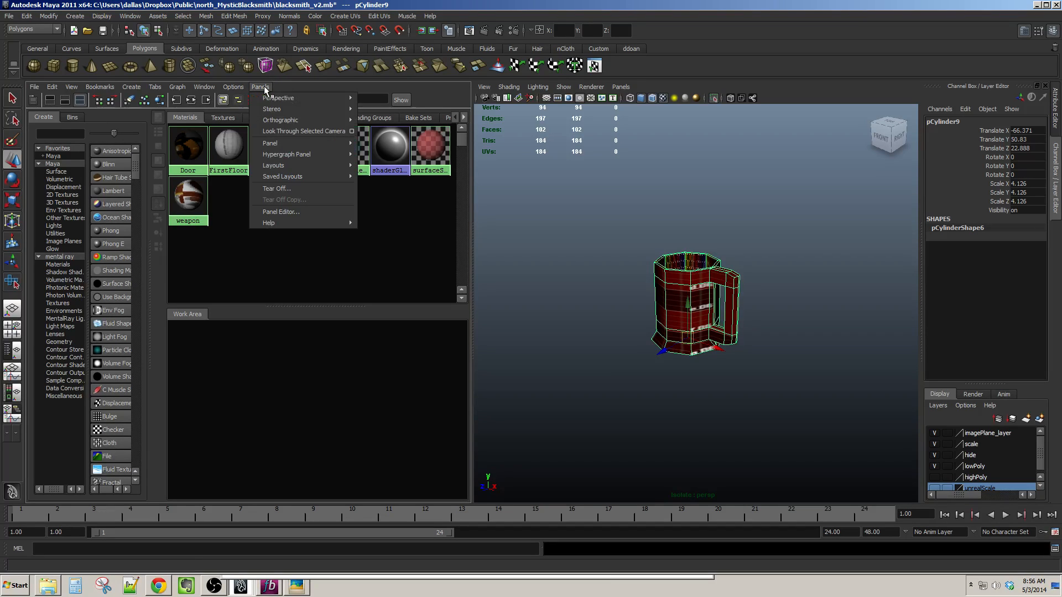
pyautogui.moveTo(316, 176)
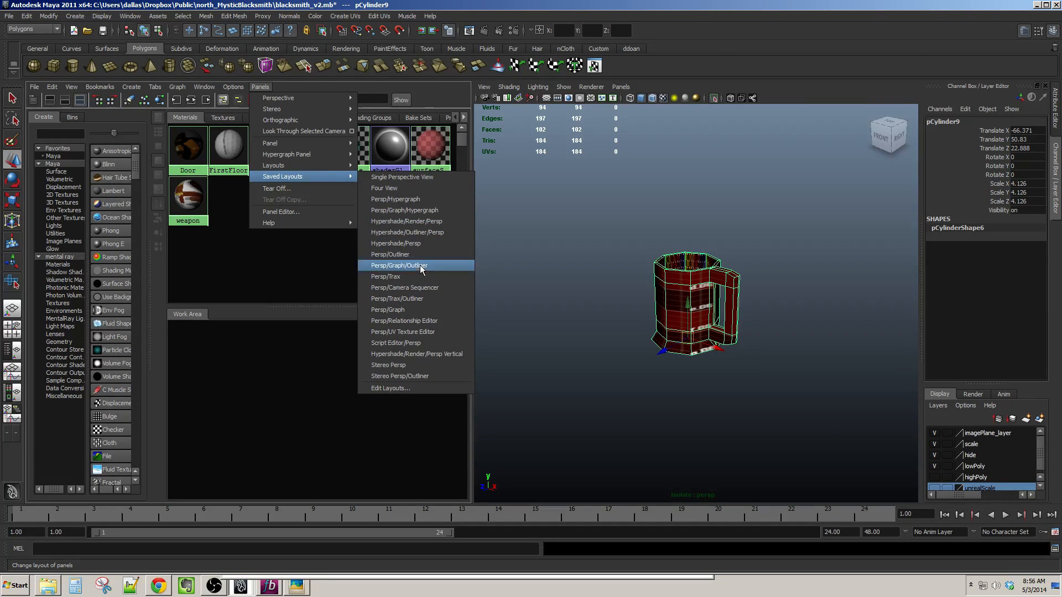
pyautogui.click(416, 332)
pyautogui.press('f')
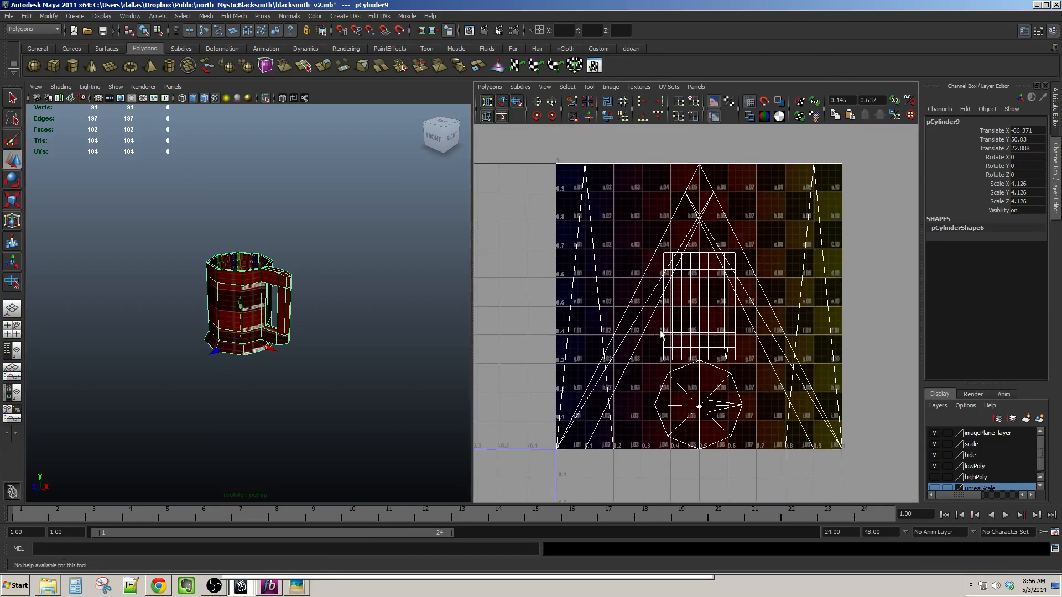
# Frame the mug and its UV layout and turn on the display of texture borders.
pyautogui.press('f')
pyautogui.scroll(3, 306, 358)
pyautogui.keyDown('alt'); pyautogui.moveTo(305, 359); pyautogui.dragTo(283, 341, button='middle'); pyautogui.keyUp('alt')
pyautogui.keyDown('alt'); pyautogui.moveTo(594, 282); pyautogui.dragTo(597, 284, button='middle'); pyautogui.keyUp('alt')
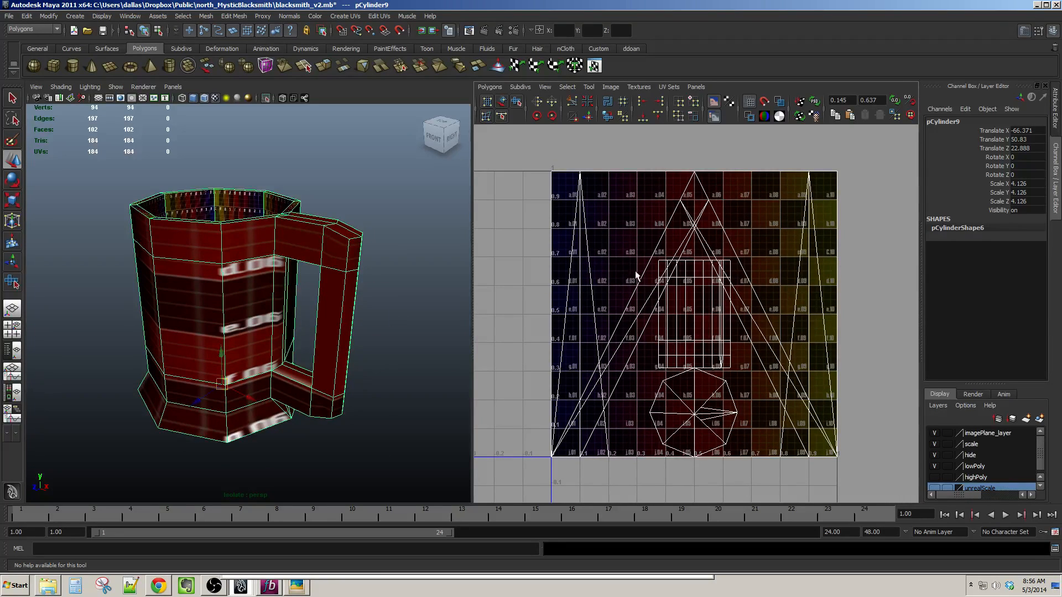
pyautogui.scroll(2, 640, 248)
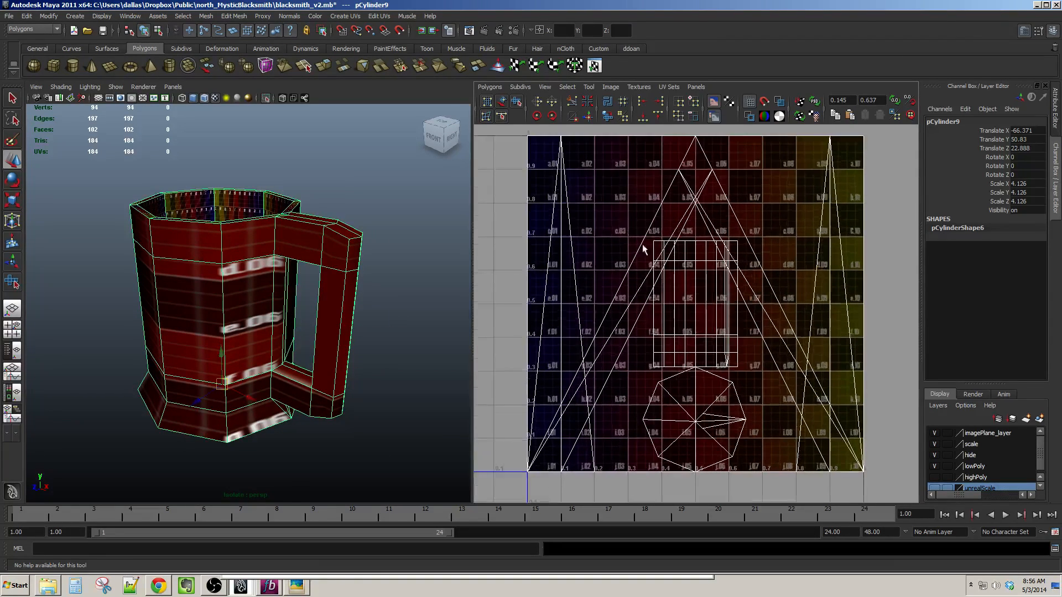
pyautogui.click(744, 118)
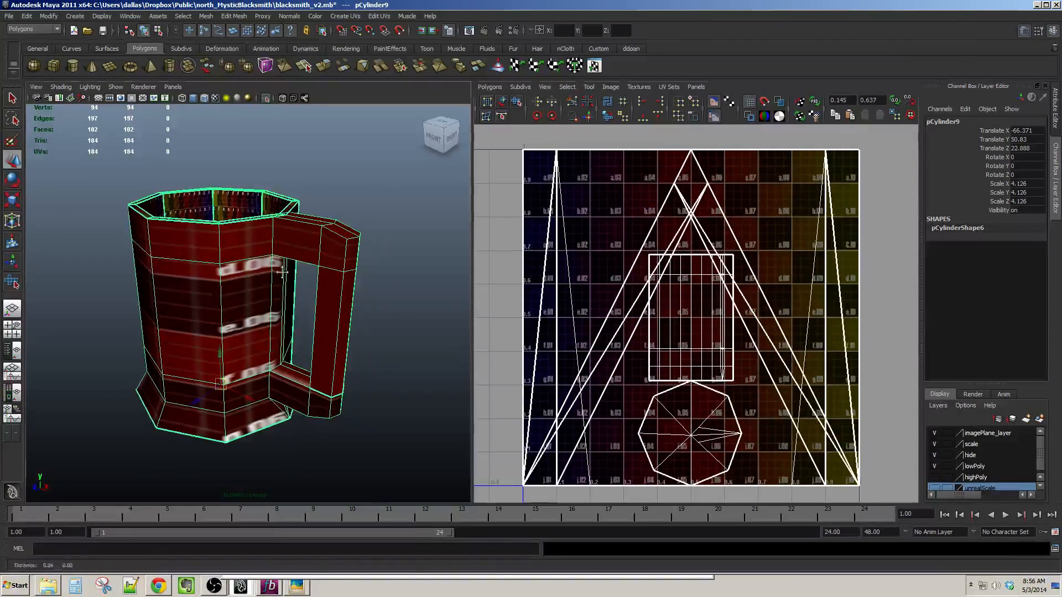
# Apply automatic mapping to the mug.
pyautogui.keyDown('alt'); pyautogui.moveTo(296, 290); pyautogui.dragTo(311, 256, button='middle'); pyautogui.keyUp('alt')
pyautogui.moveTo(311, 256)
pyautogui.keyDown('alt'); pyautogui.mouseDown()
pyautogui.moveTo(332, 289)
pyautogui.moveTo(149, 313)
pyautogui.mouseUp(); pyautogui.keyUp('alt')
pyautogui.click(352, 18)
pyautogui.click(367, 66)
# Cut the mug's UVs along the vertical body edge behind the handle opening.
pyautogui.keyDown('alt'); pyautogui.moveTo(149, 313); pyautogui.dragTo(232, 315, button='right'); pyautogui.keyUp('alt')
pyautogui.keyDown('alt'); pyautogui.moveTo(232, 315); pyautogui.dragTo(254, 279); pyautogui.keyUp('alt')
pyautogui.keyDown('alt'); pyautogui.moveTo(255, 279); pyautogui.dragTo(308, 287, button='right'); pyautogui.keyUp('alt')
pyautogui.keyDown('alt'); pyautogui.moveTo(308, 287); pyautogui.dragTo(290, 345, button='middle'); pyautogui.keyUp('alt')
pyautogui.keyDown('alt'); pyautogui.moveTo(290, 345); pyautogui.dragTo(301, 330); pyautogui.keyUp('alt')
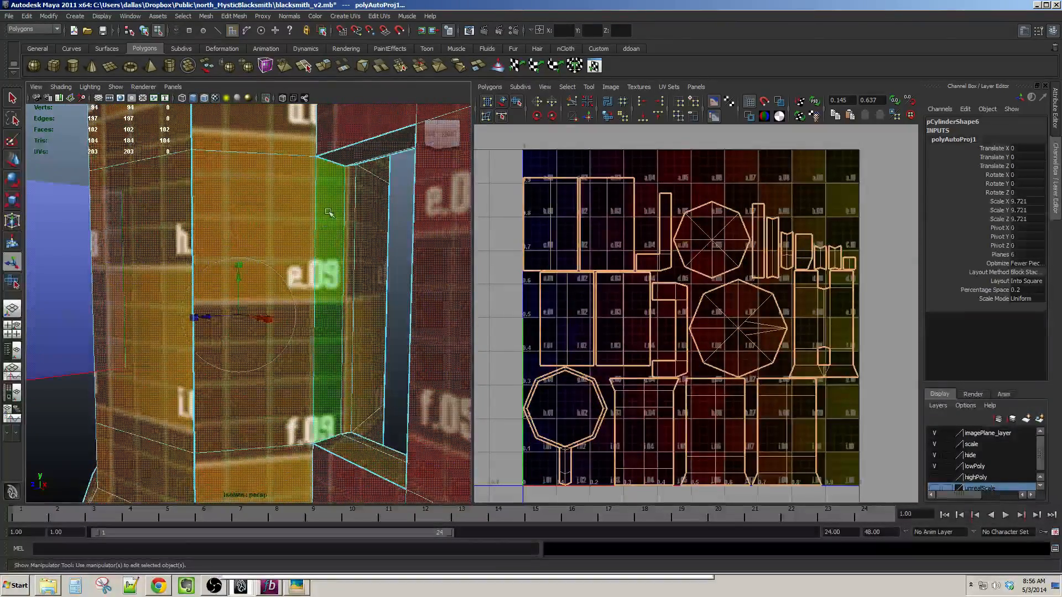
pyautogui.click(345, 204)
pyautogui.press('a')
pyautogui.keyDown('alt'); pyautogui.moveTo(331, 248); pyautogui.dragTo(350, 249); pyautogui.keyUp('alt')
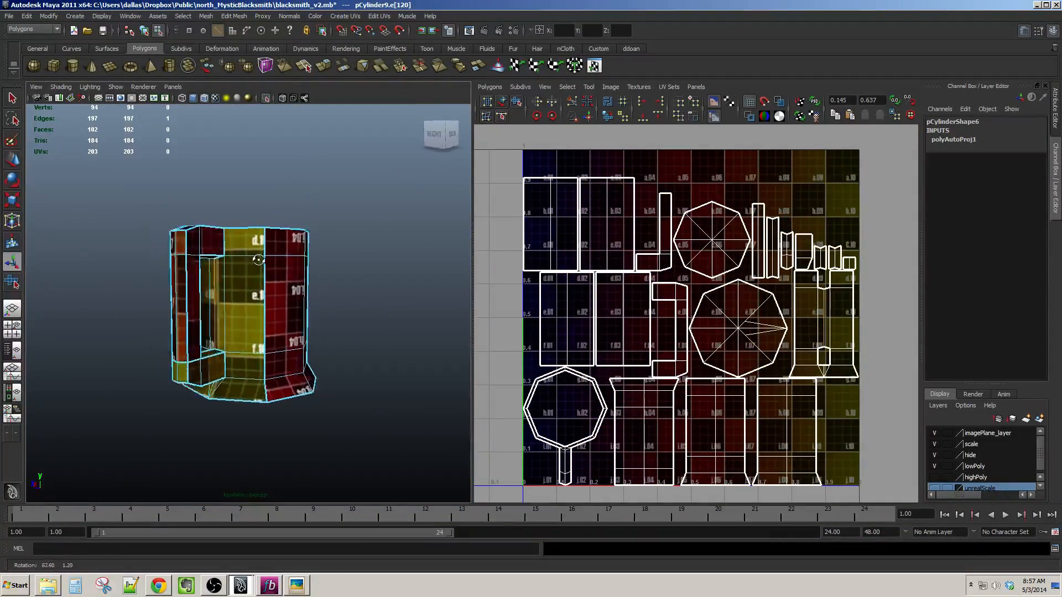
pyautogui.keyDown('alt'); pyautogui.moveTo(362, 273); pyautogui.dragTo(344, 201); pyautogui.keyUp('alt')
pyautogui.click(574, 103)
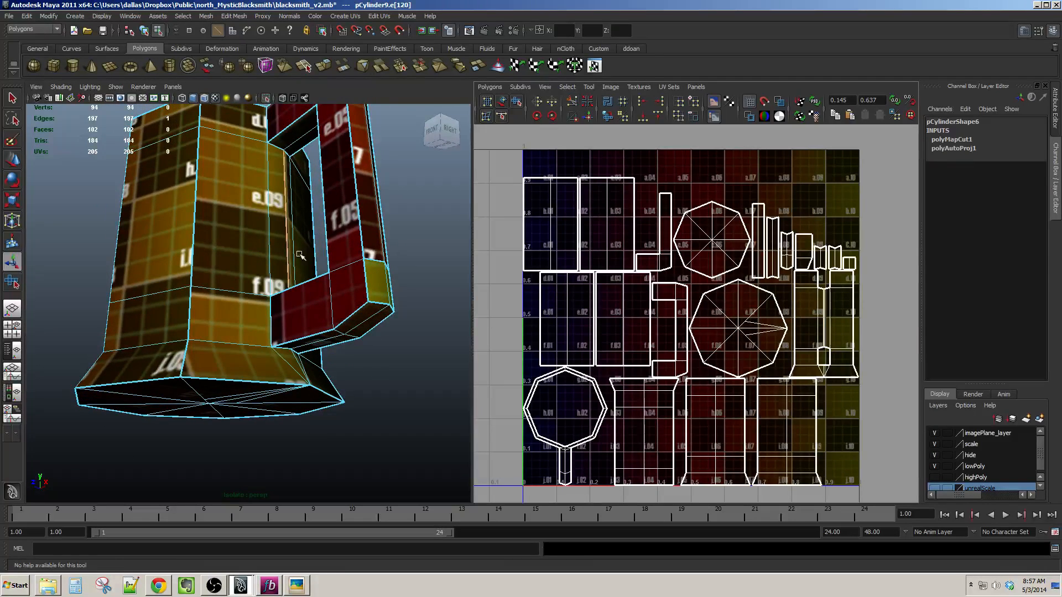
# Cut the mug's UVs along the flared base's edge directly below the handle.
pyautogui.keyDown('alt'); pyautogui.moveTo(301, 256); pyautogui.dragTo(207, 309); pyautogui.keyUp('alt')
pyautogui.keyDown('alt'); pyautogui.moveTo(207, 310); pyautogui.dragTo(283, 343, button='right'); pyautogui.keyUp('alt')
pyautogui.moveTo(282, 343)
pyautogui.keyDown('alt'); pyautogui.mouseDown()
pyautogui.moveTo(289, 273)
pyautogui.moveTo(272, 344)
pyautogui.mouseUp(); pyautogui.keyUp('alt')
pyautogui.keyDown('alt'); pyautogui.moveTo(249, 221); pyautogui.dragTo(247, 365, button='middle'); pyautogui.keyUp('alt')
pyautogui.keyDown('alt'); pyautogui.moveTo(247, 365); pyautogui.dragTo(261, 391); pyautogui.keyUp('alt')
pyautogui.click(265, 378)
pyautogui.click(576, 106)
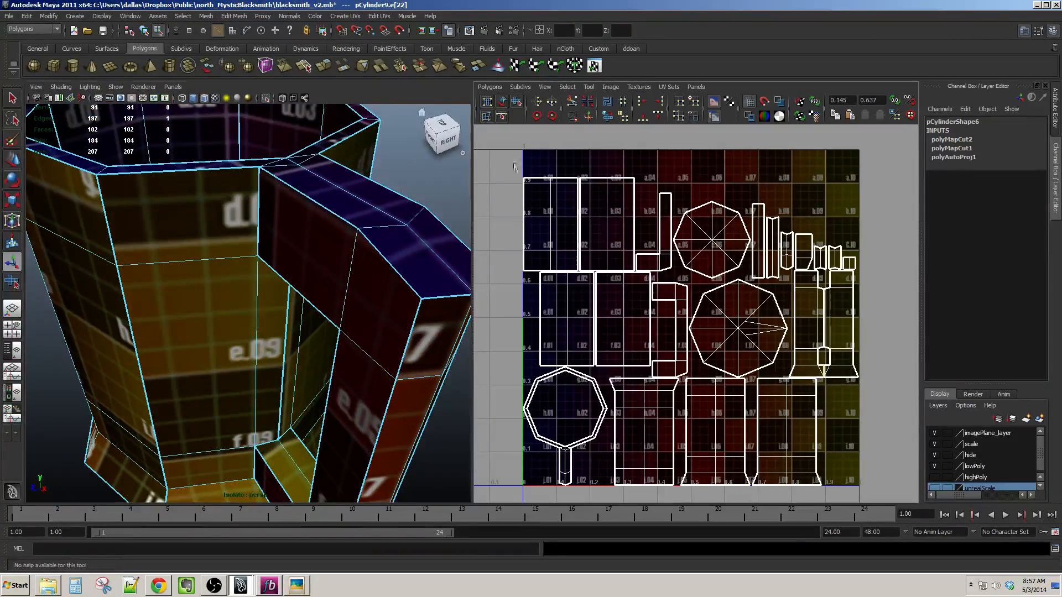
# Select the mug body's vertical seam edges beside the handle from rim to base, and move and sew their UVs.
pyautogui.moveTo(260, 276)
pyautogui.keyDown('alt'); pyautogui.mouseDown()
pyautogui.moveTo(264, 307)
pyautogui.moveTo(229, 293)
pyautogui.moveTo(252, 273)
pyautogui.mouseUp(); pyautogui.keyUp('alt')
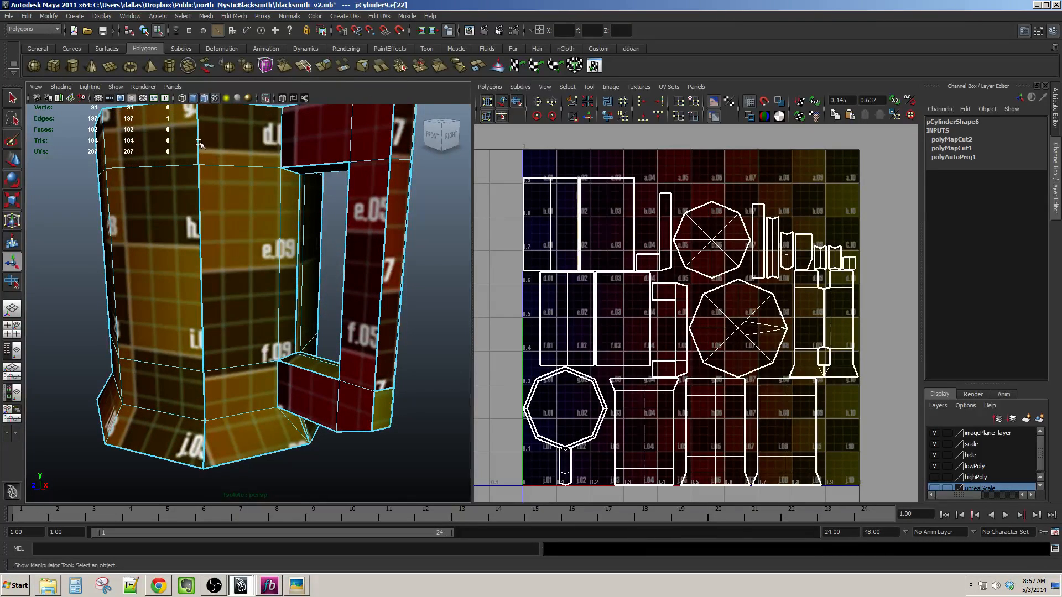
pyautogui.keyDown('alt'); pyautogui.moveTo(199, 144); pyautogui.dragTo(246, 265); pyautogui.keyUp('alt')
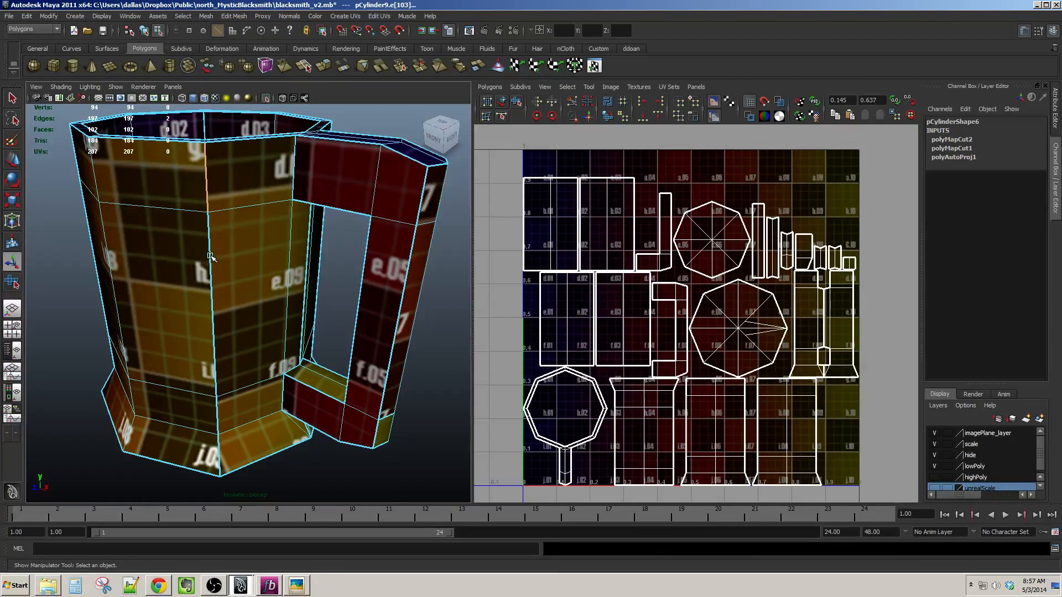
pyautogui.hotkey('ctrl', 'z')
pyautogui.keyDown('alt'); pyautogui.moveTo(239, 319); pyautogui.dragTo(281, 287, button='middle'); pyautogui.keyUp('alt')
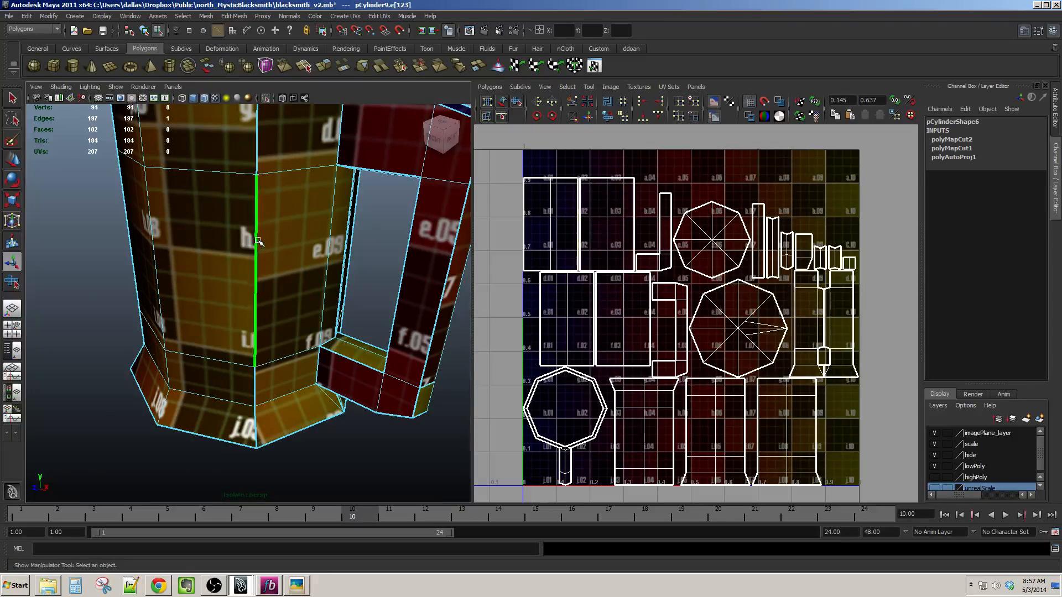
pyautogui.scroll(-5, 260, 239)
pyautogui.scroll(5, 284, 331)
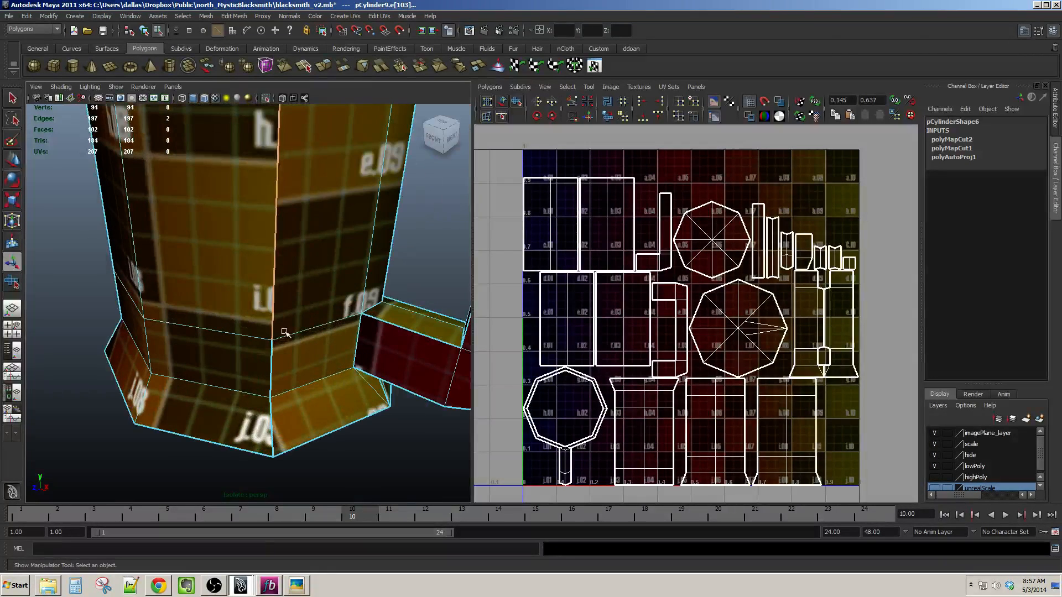
pyautogui.keyDown('shift'); pyautogui.click(273, 416); pyautogui.keyUp('shift')
pyautogui.scroll(-5, 321, 399)
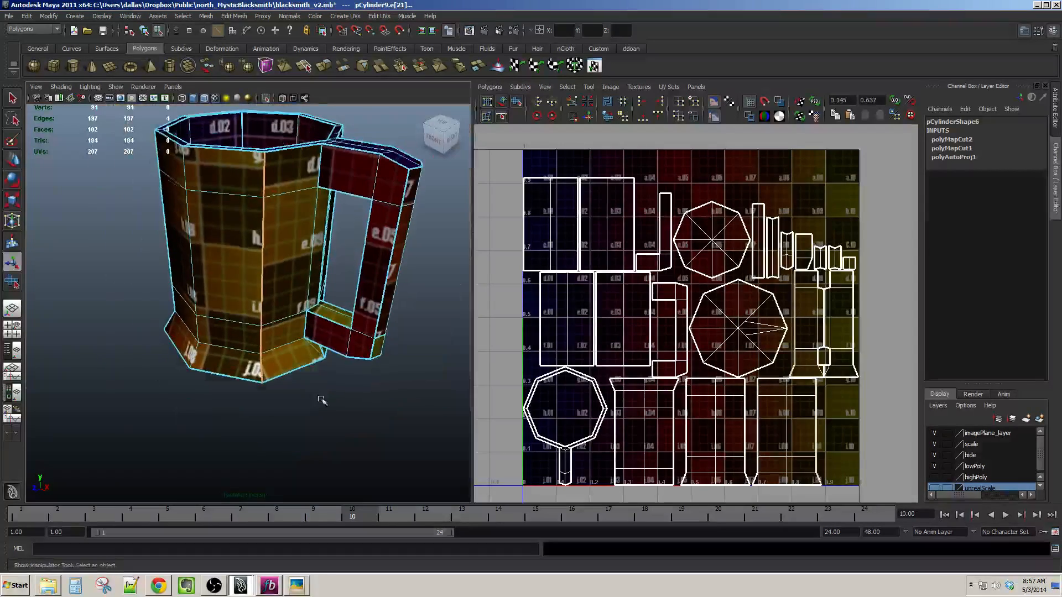
pyautogui.click(589, 118)
# Move and sew the UVs along the next full-height vertical seam around the mug, farther from the handle.
pyautogui.keyDown('alt'); pyautogui.moveTo(133, 260); pyautogui.dragTo(235, 261); pyautogui.keyUp('alt')
pyautogui.press('w')
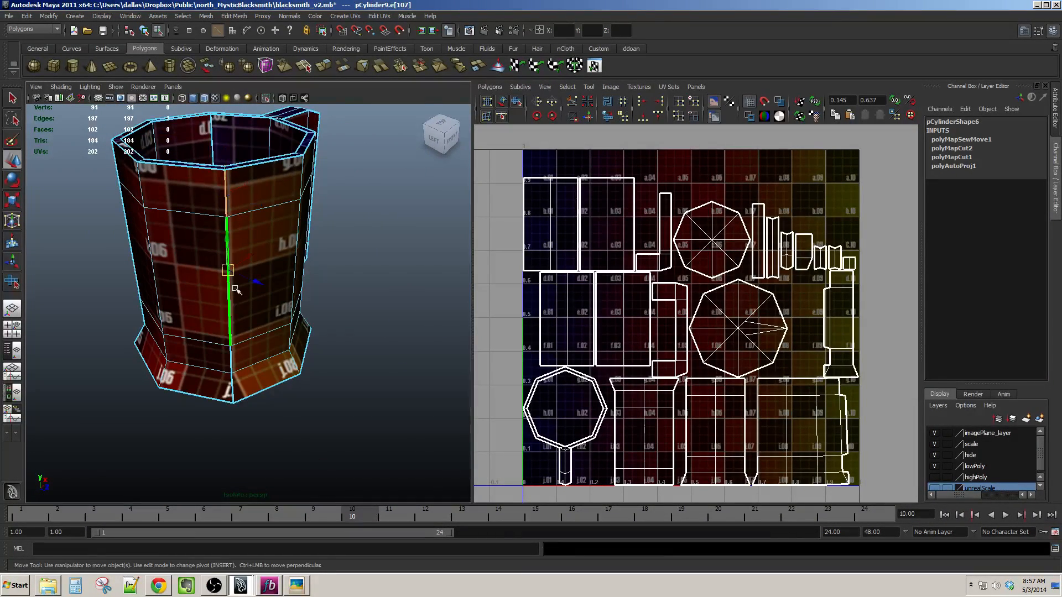
pyautogui.scroll(3, 335, 357)
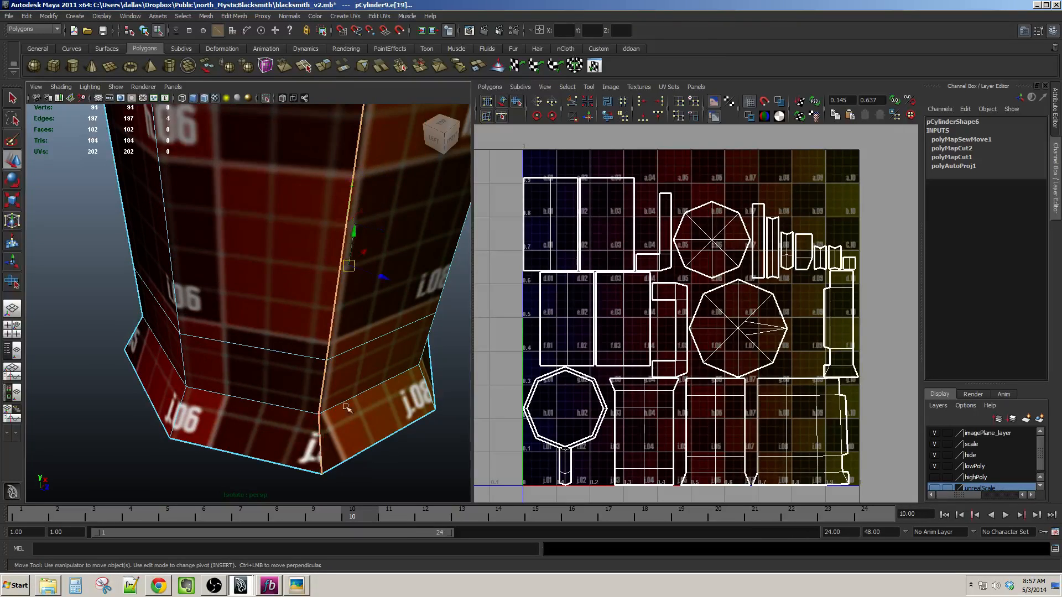
pyautogui.scroll(-2, 346, 408)
pyautogui.click(586, 116)
# Move and sew the UVs along the third full-height vertical seam, on the mug's far side from the handle.
pyautogui.scroll(-5, 263, 260)
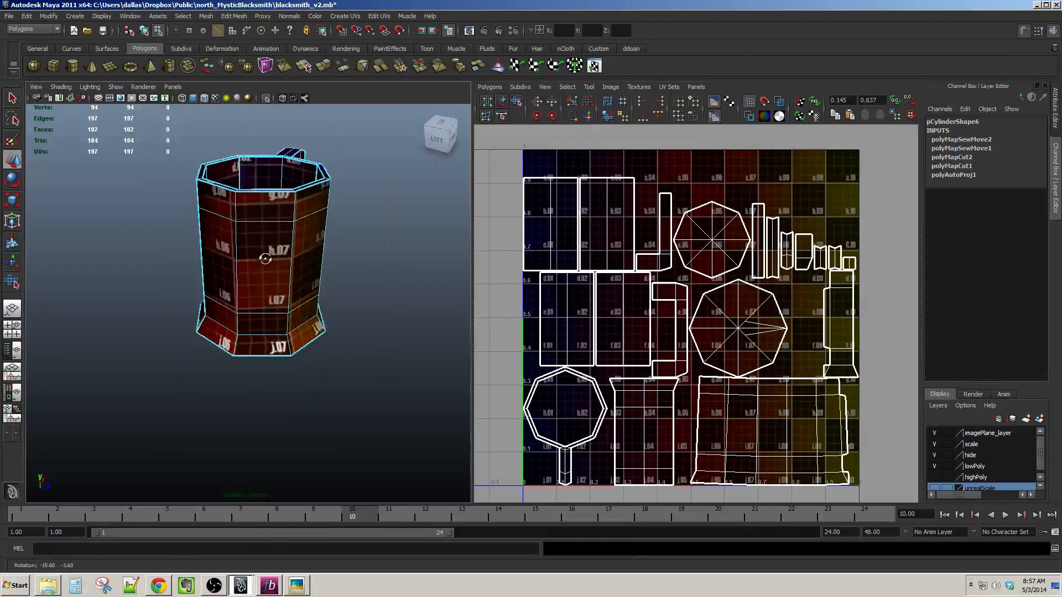
pyautogui.click(241, 270)
pyautogui.scroll(5, 242, 270)
pyautogui.keyDown('alt'); pyautogui.moveTo(241, 269); pyautogui.dragTo(319, 314); pyautogui.keyUp('alt')
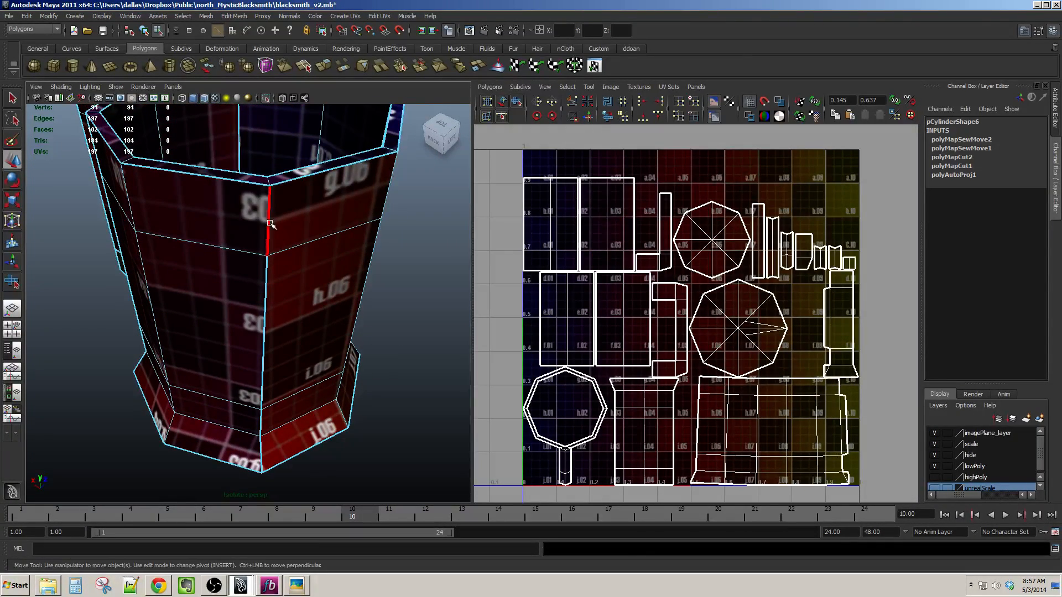
pyautogui.scroll(2, 288, 335)
pyautogui.keyDown('alt'); pyautogui.moveTo(288, 335); pyautogui.dragTo(290, 293, button='middle'); pyautogui.keyUp('alt')
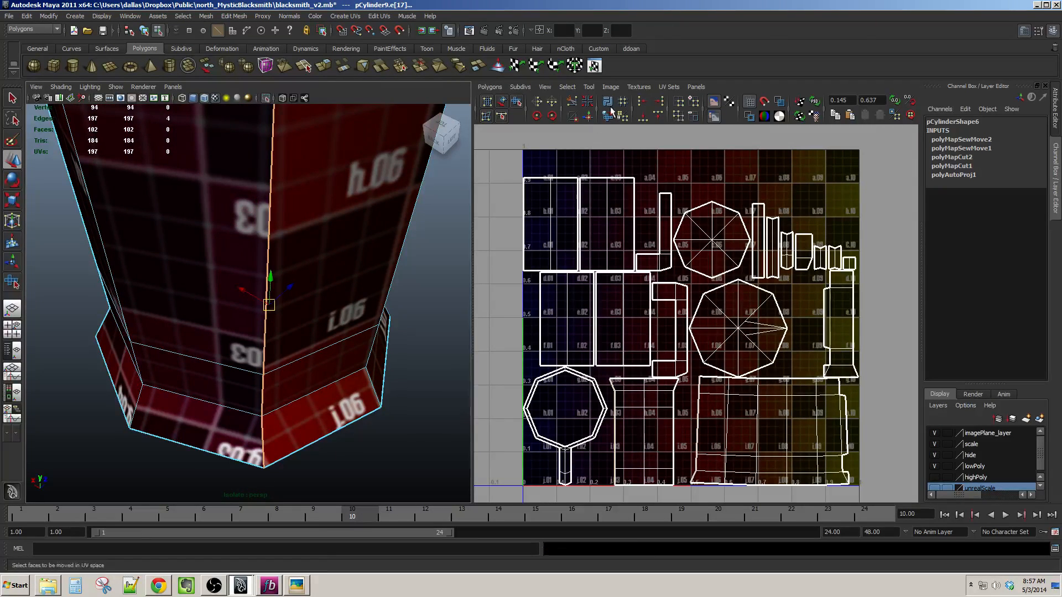
pyautogui.click(586, 117)
# Select the remaining full-height vertical seam around the mug body, from rim to base, and move and sew its UVs.
pyautogui.scroll(3, 279, 266)
pyautogui.keyDown('alt'); pyautogui.moveTo(278, 267); pyautogui.dragTo(269, 276); pyautogui.keyUp('alt')
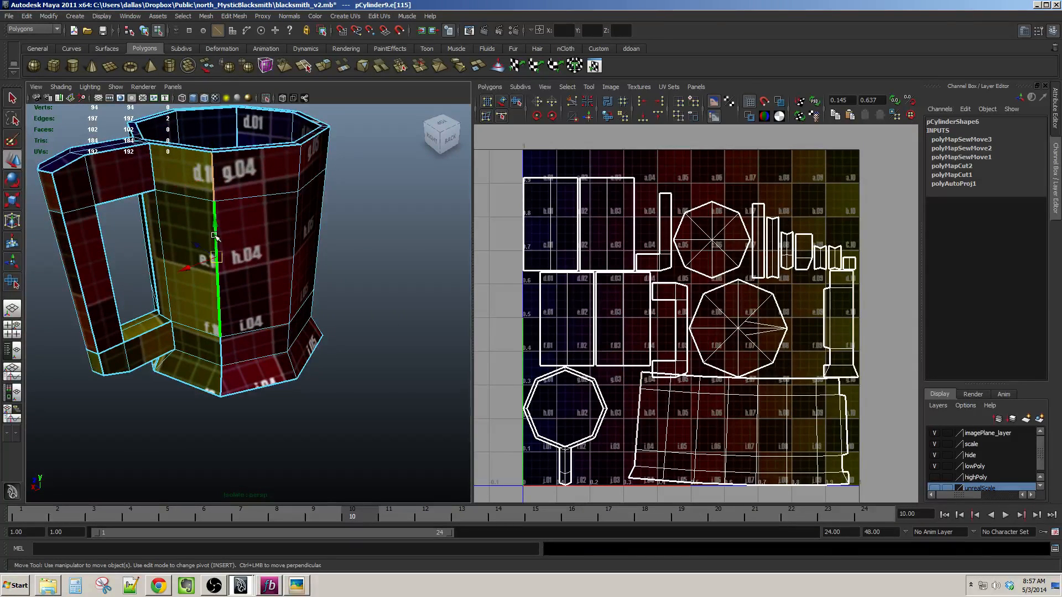
pyautogui.scroll(5, 251, 341)
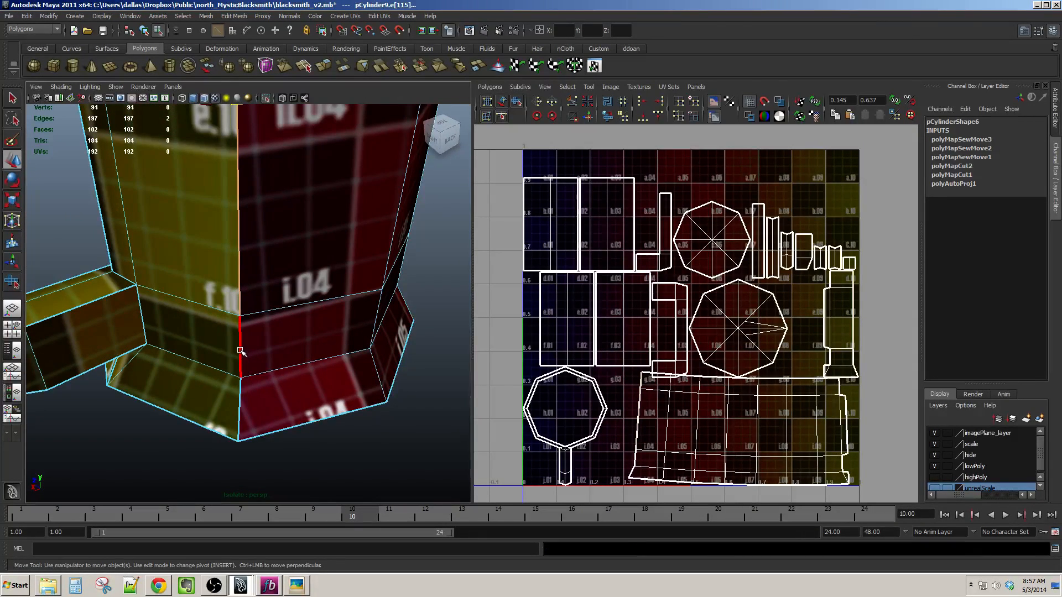
pyautogui.keyDown('shift'); pyautogui.click(238, 389); pyautogui.keyUp('shift')
pyautogui.scroll(-5, 299, 358)
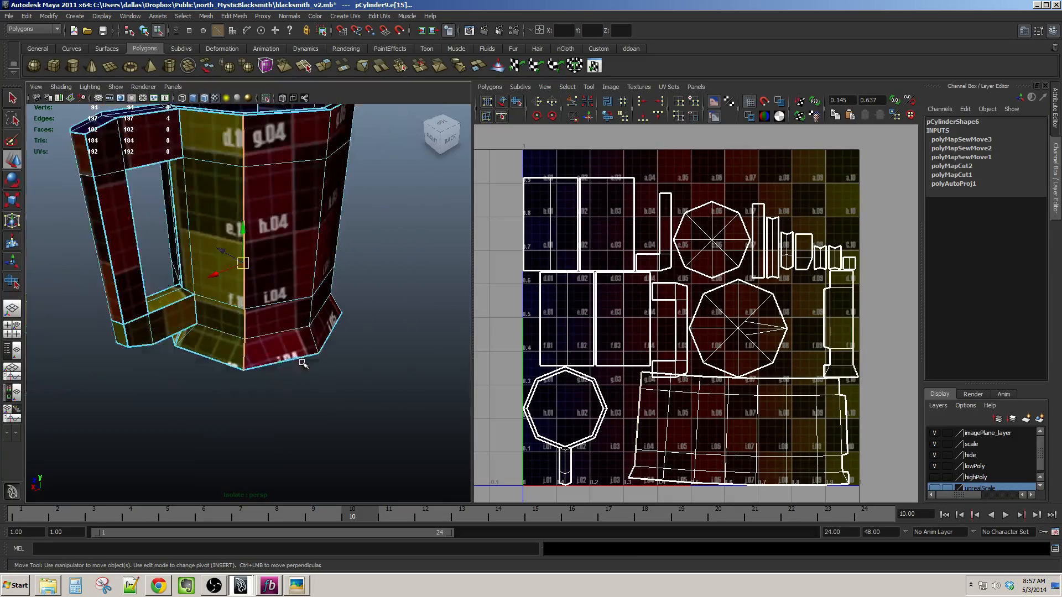
pyautogui.click(589, 117)
# Select the mug body's entire UV shell from one of its faces and move it outside the 0–1 UV square.
pyautogui.keyDown('alt'); pyautogui.moveTo(387, 237); pyautogui.dragTo(260, 238); pyautogui.keyUp('alt')
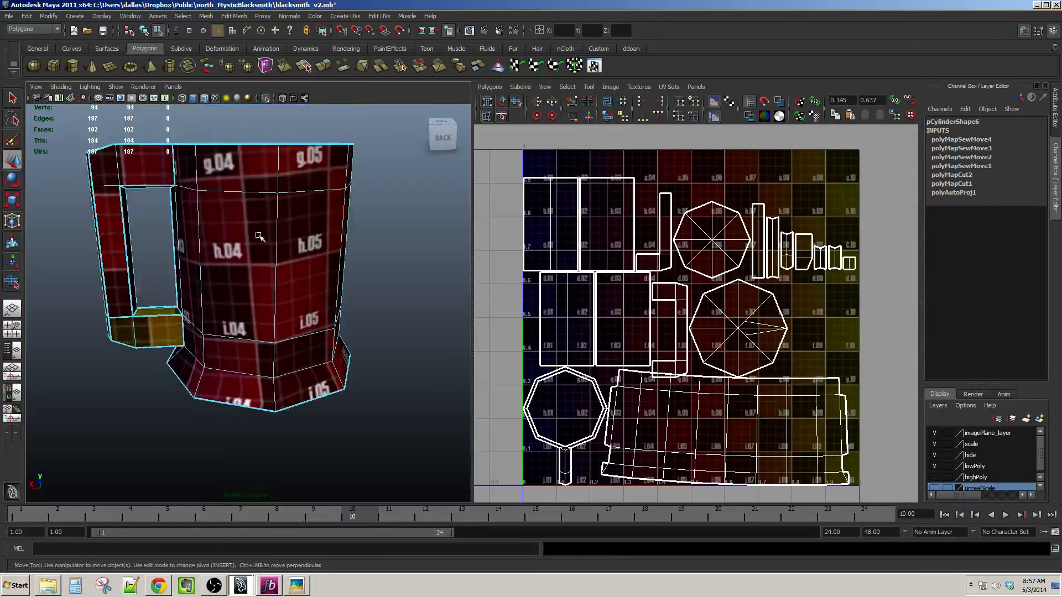
pyautogui.press('F11')
pyautogui.click(263, 230)
pyautogui.keyDown('alt'); pyautogui.moveTo(679, 399); pyautogui.dragTo(682, 402, button='middle'); pyautogui.keyUp('alt')
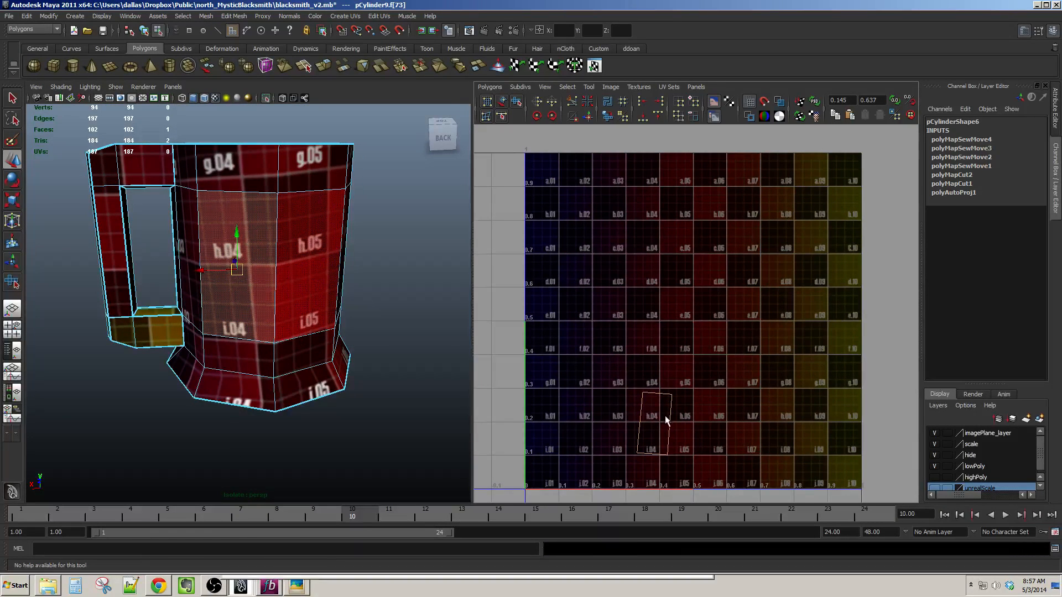
pyautogui.hotkey('ctrl', 'F12')
pyautogui.keyDown('ctrl'); pyautogui.moveTo(691, 405); pyautogui.dragTo(703, 416, button='right'); pyautogui.keyUp('ctrl')
pyautogui.scroll(-1, 705, 418)
pyautogui.keyDown('alt'); pyautogui.moveTo(710, 419); pyautogui.dragTo(725, 391, button='middle'); pyautogui.keyUp('alt')
pyautogui.moveTo(734, 391); pyautogui.dragTo(592, 401)
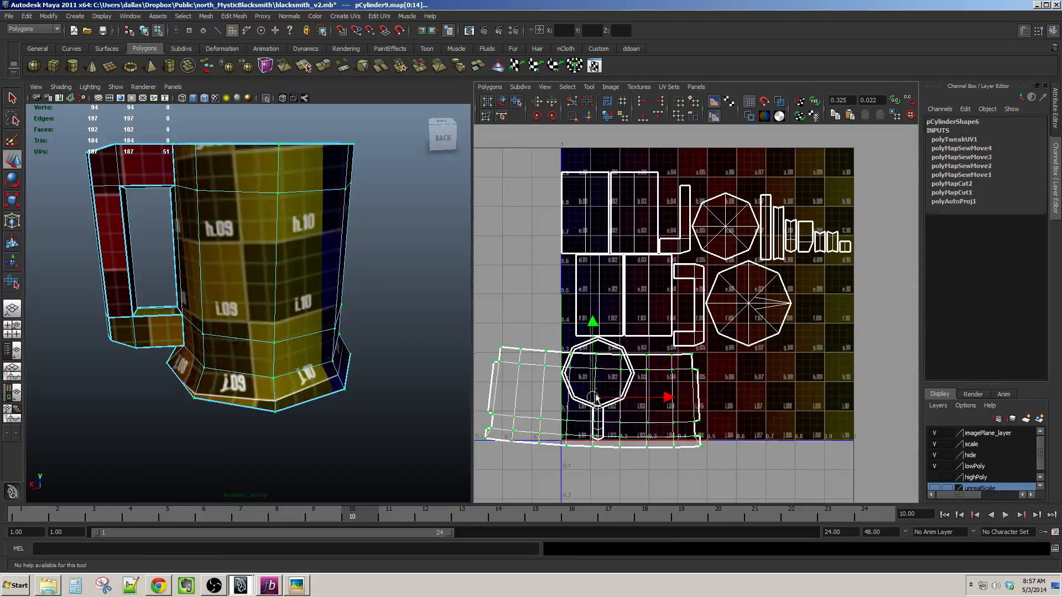
pyautogui.keyDown('alt'); pyautogui.moveTo(593, 393); pyautogui.dragTo(880, 344, button='middle'); pyautogui.keyUp('alt')
pyautogui.moveTo(873, 347); pyautogui.dragTo(714, 306)
pyautogui.keyDown('alt'); pyautogui.moveTo(714, 305); pyautogui.dragTo(662, 337, button='middle'); pyautogui.keyUp('alt')
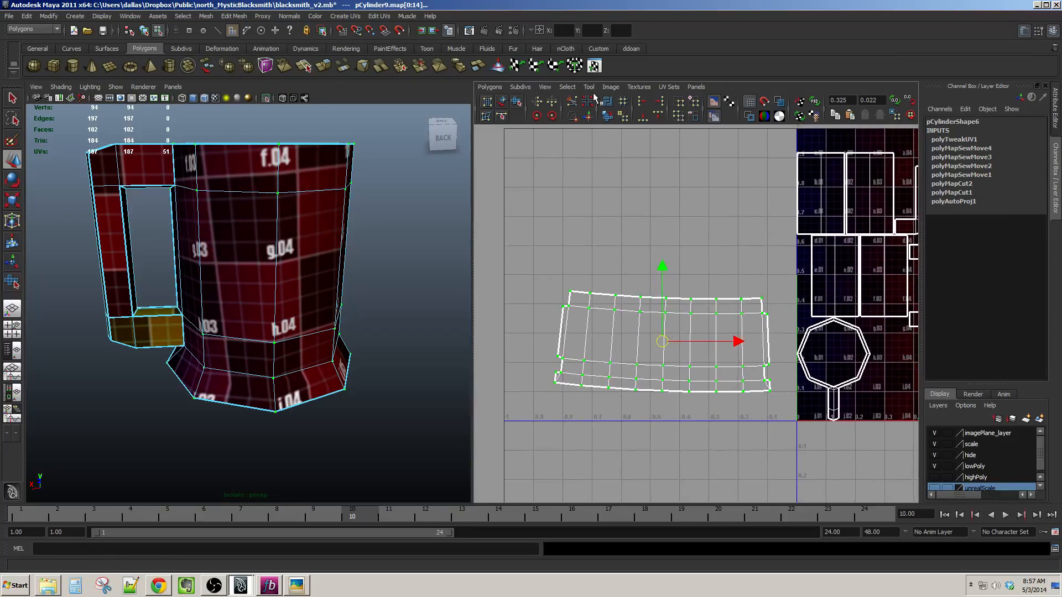
# Unfold the mug body's UV shell and refine it with the Smooth UV Tool's Unfold.
pyautogui.click(609, 119)
pyautogui.scroll(2, 668, 293)
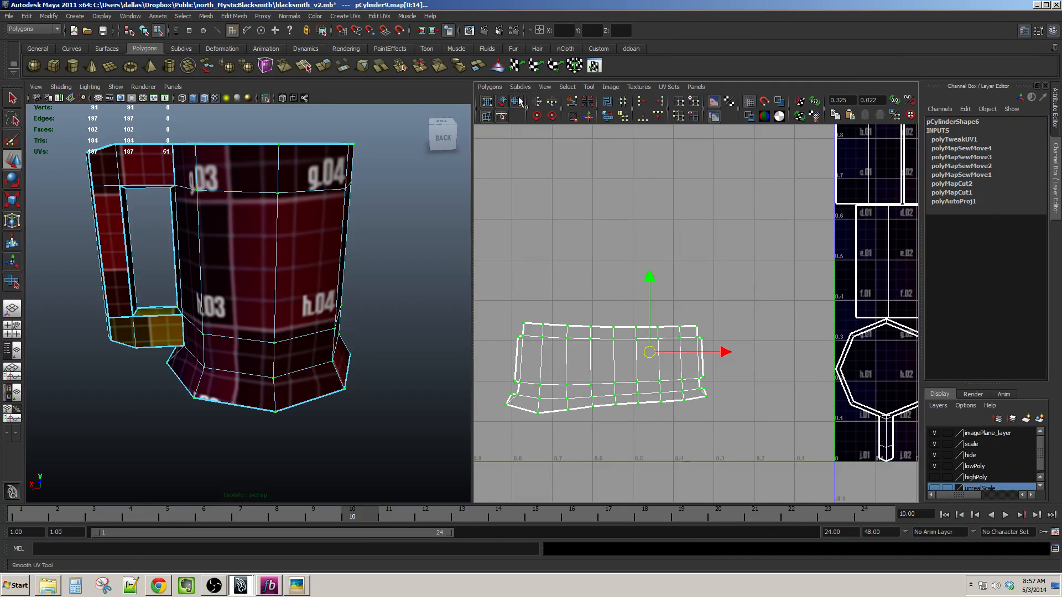
pyautogui.moveTo(500, 420); pyautogui.dragTo(584, 412)
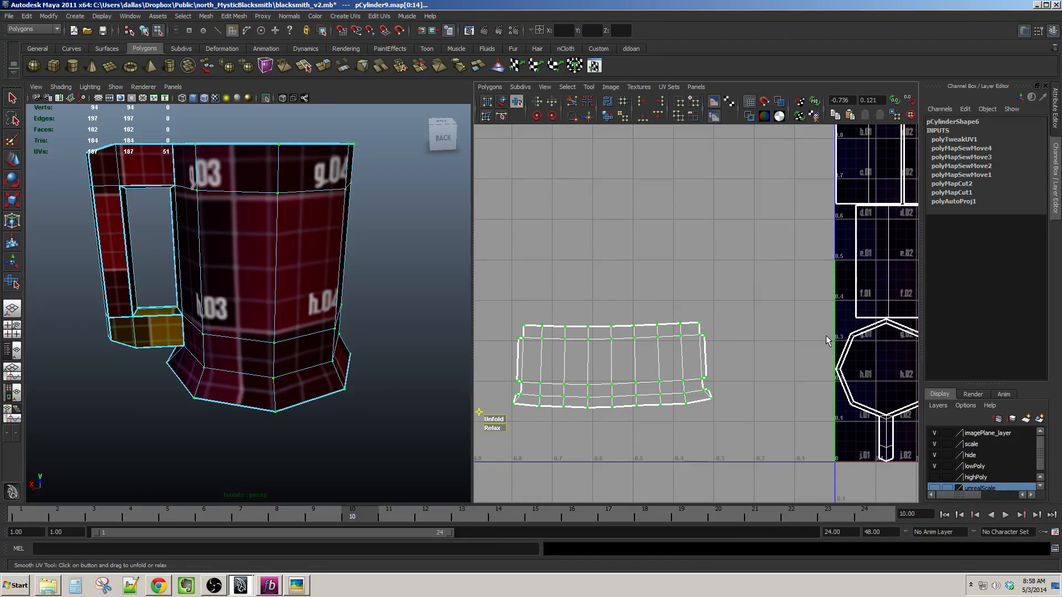
# Rotate the mug body shell slightly to level it and place it on the baseline just beside the 0–1 UV square.
pyautogui.scroll(2, 826, 335)
pyautogui.keyDown('alt'); pyautogui.moveTo(701, 358); pyautogui.dragTo(721, 344, button='middle'); pyautogui.keyUp('alt')
pyautogui.press('e')
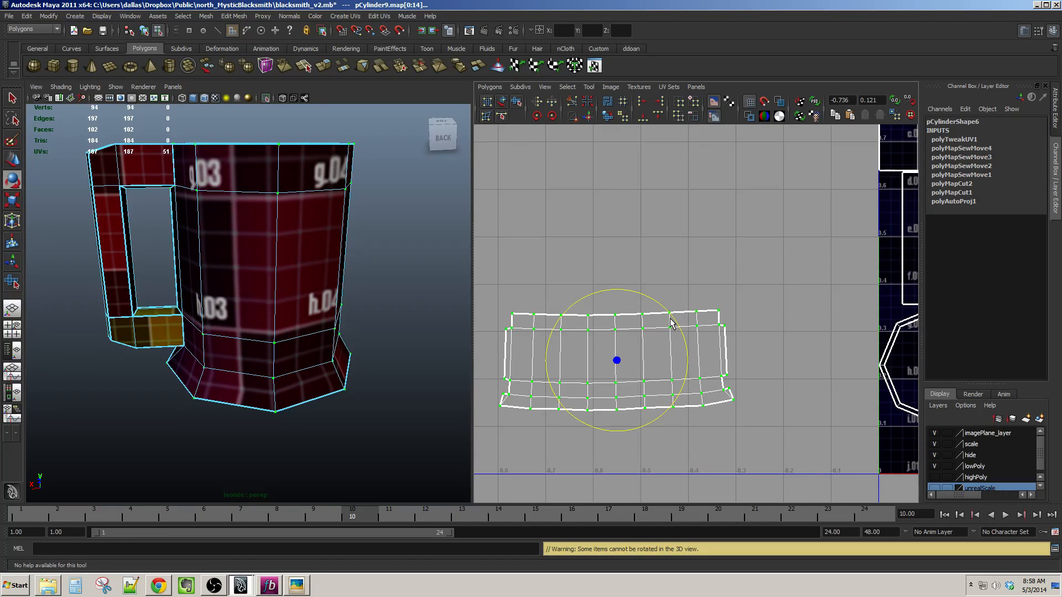
pyautogui.moveTo(671, 322); pyautogui.dragTo(674, 327)
pyautogui.press('w')
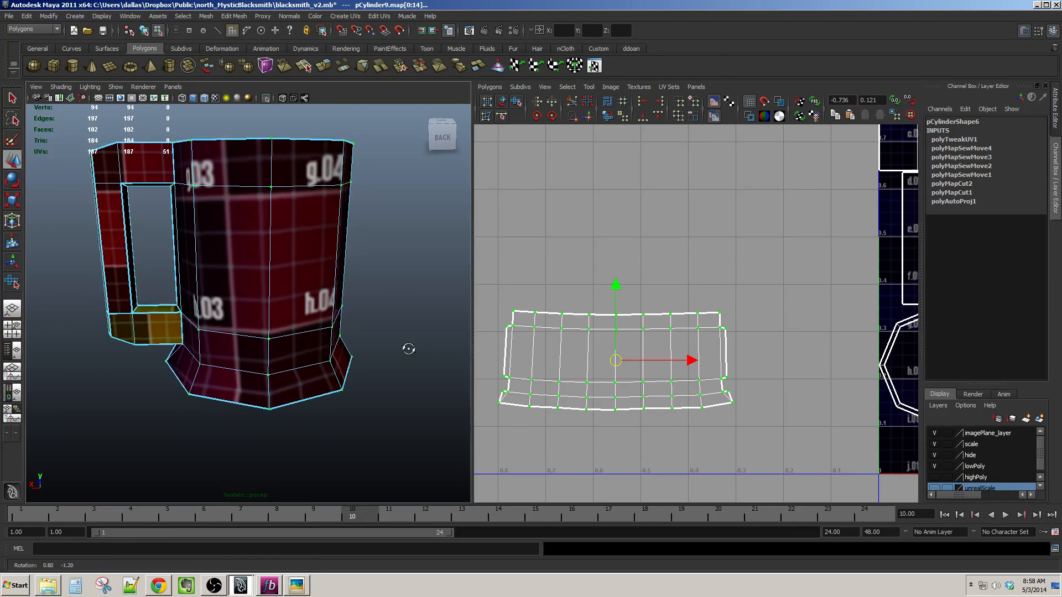
pyautogui.keyDown('alt'); pyautogui.moveTo(408, 348); pyautogui.dragTo(227, 344); pyautogui.keyUp('alt')
pyautogui.keyDown('alt'); pyautogui.moveTo(725, 378); pyautogui.dragTo(681, 346, button='middle'); pyautogui.keyUp('alt')
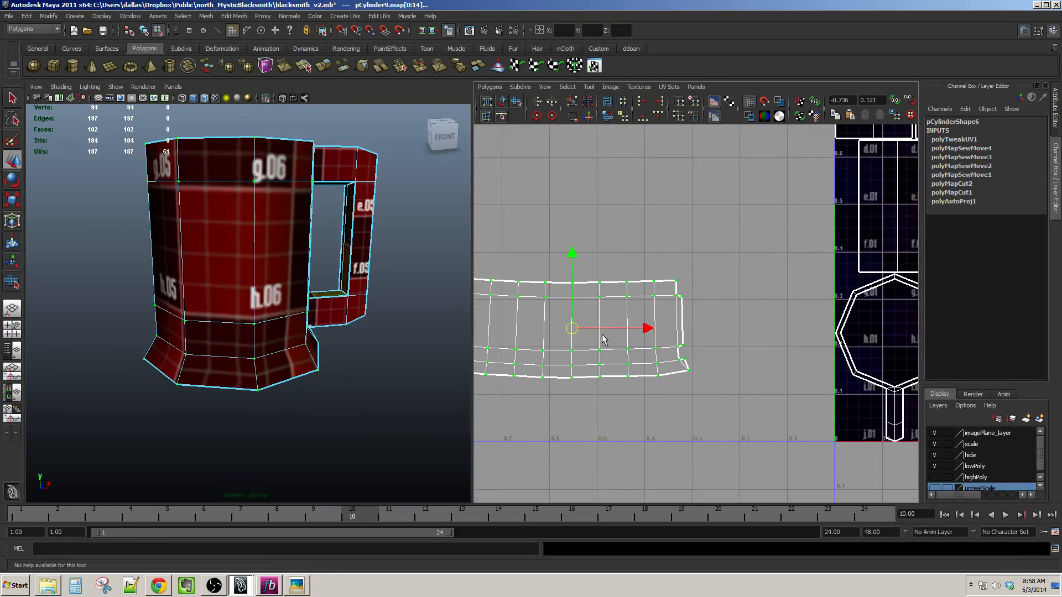
pyautogui.moveTo(572, 332); pyautogui.dragTo(712, 394)
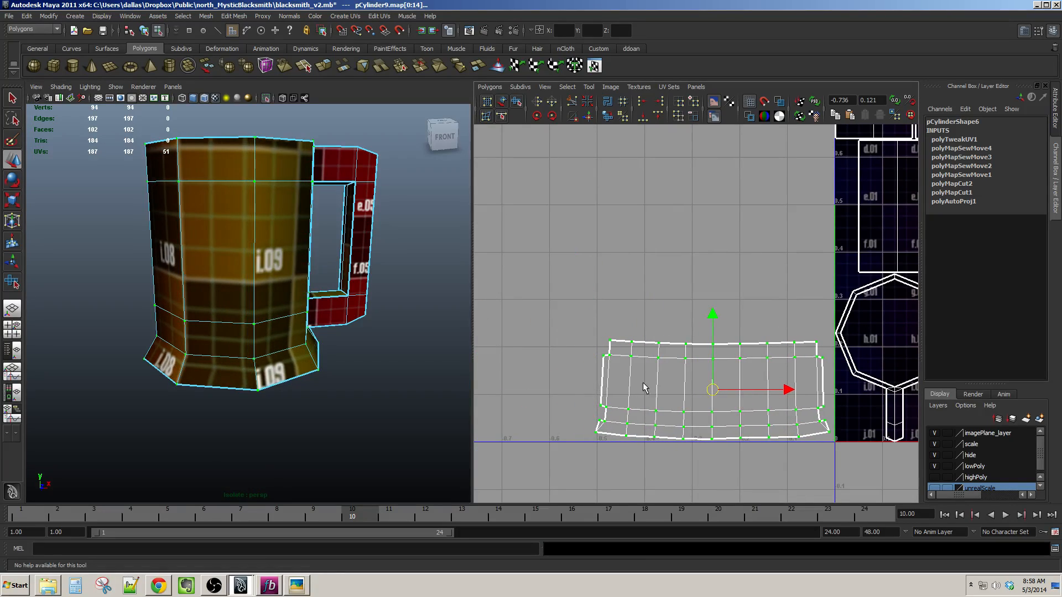
# Select the seam edges on the mug's inner wall and move and sew their UVs.
pyautogui.keyDown('alt'); pyautogui.moveTo(296, 266); pyautogui.dragTo(329, 337); pyautogui.keyUp('alt')
pyautogui.scroll(4, 317, 339)
pyautogui.scroll(-4, 349, 315)
pyautogui.scroll(4, 350, 315)
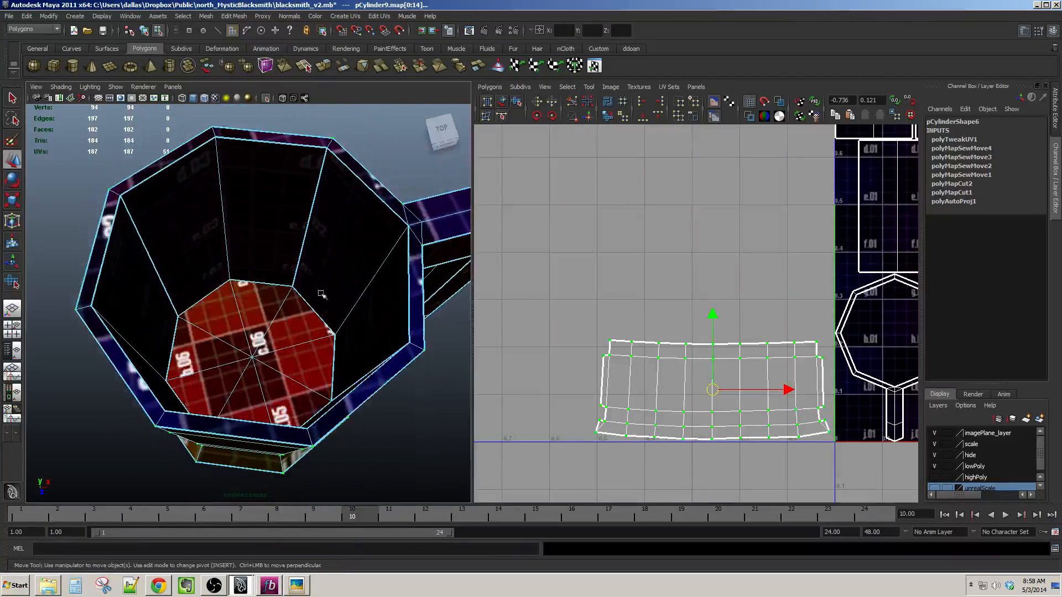
pyautogui.click(306, 229)
pyautogui.keyDown('alt'); pyautogui.moveTo(307, 229); pyautogui.dragTo(230, 327); pyautogui.keyUp('alt')
pyautogui.keyDown('shift'); pyautogui.click(298, 278); pyautogui.keyUp('shift')
pyautogui.click(586, 116)
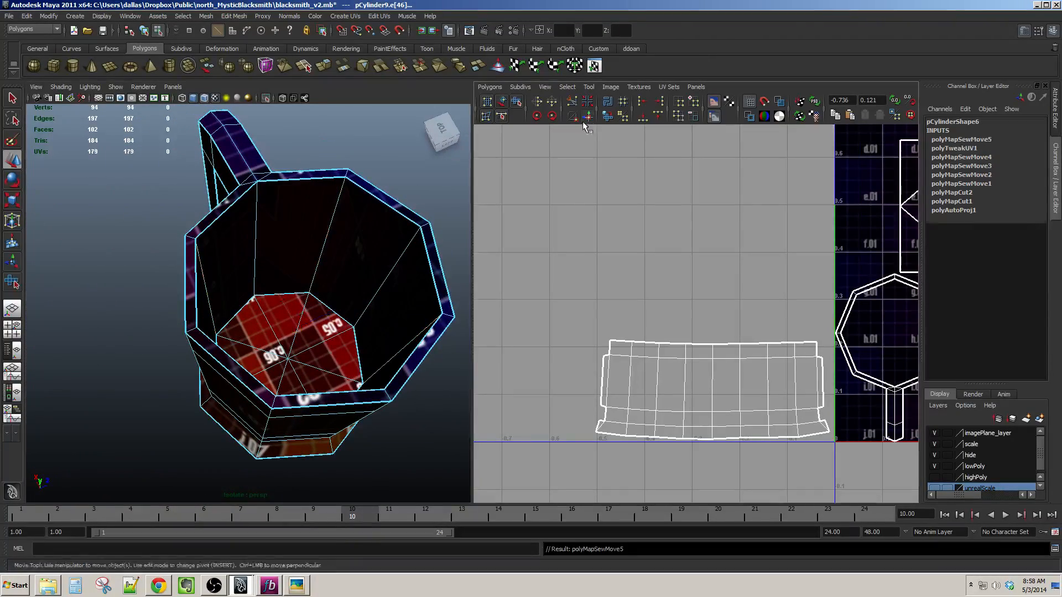
# Cut the UVs along the inner wall's vertical edge beside the handle.
pyautogui.keyDown('alt'); pyautogui.moveTo(316, 267); pyautogui.dragTo(415, 200); pyautogui.keyUp('alt')
pyautogui.click(273, 219)
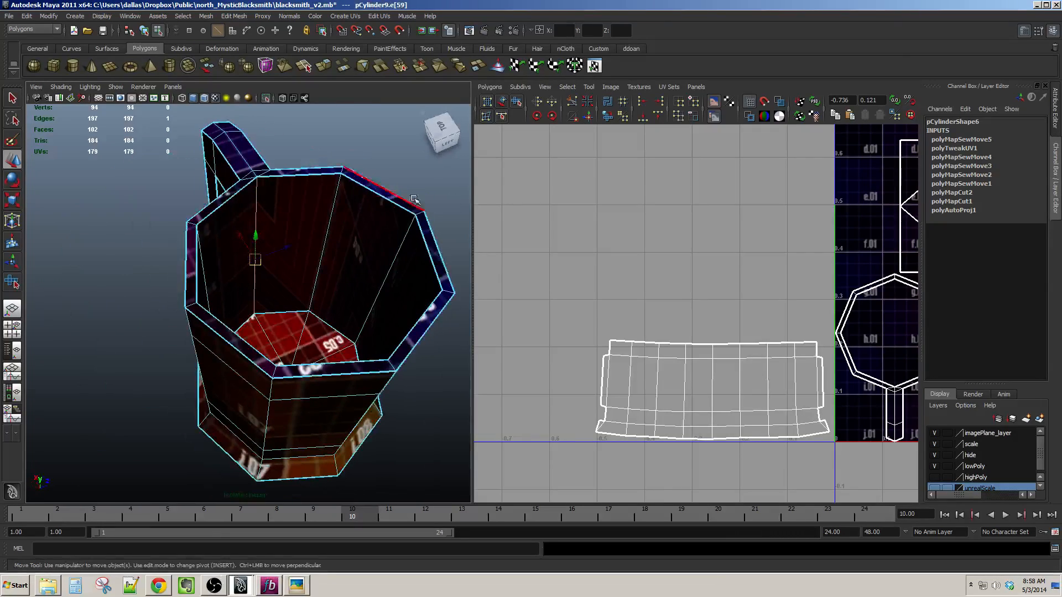
pyautogui.click(573, 105)
# Select the inner wall's entire UV shell from one of its faces and move it away from the other shells.
pyautogui.keyDown('alt'); pyautogui.moveTo(701, 387); pyautogui.dragTo(623, 353, button='middle'); pyautogui.keyUp('alt')
pyautogui.keyDown('alt'); pyautogui.moveTo(896, 216); pyautogui.dragTo(605, 330, button='middle'); pyautogui.keyUp('alt')
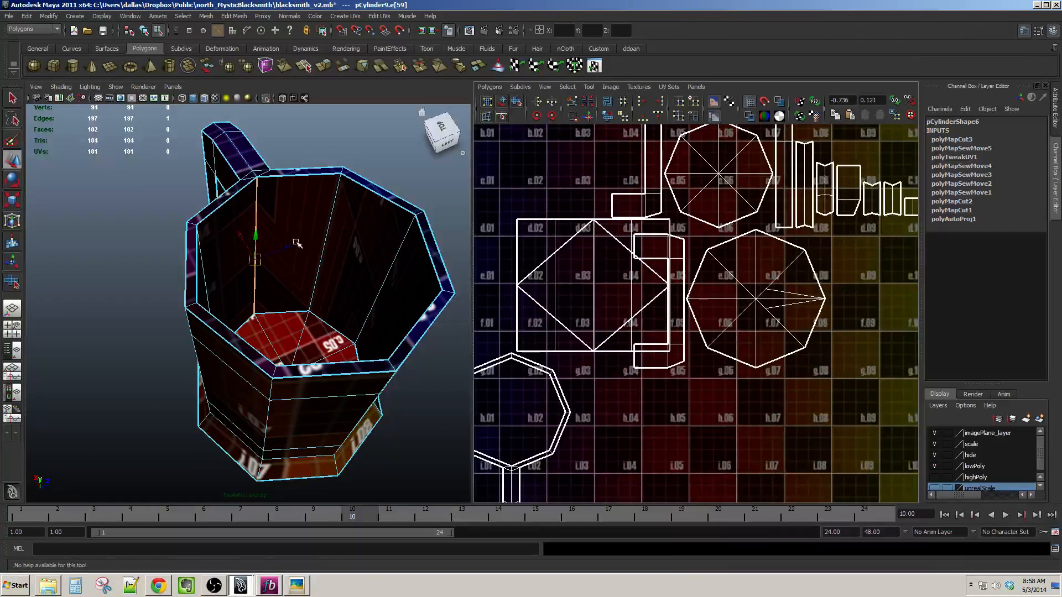
pyautogui.moveTo(296, 242); pyautogui.dragTo(296, 260, button='right')
pyautogui.click(299, 234)
pyautogui.keyDown('alt'); pyautogui.moveTo(789, 227); pyautogui.dragTo(773, 272, button='middle'); pyautogui.keyUp('alt')
pyautogui.keyDown('ctrl'); pyautogui.moveTo(675, 294); pyautogui.dragTo(686, 291, button='right'); pyautogui.keyUp('ctrl')
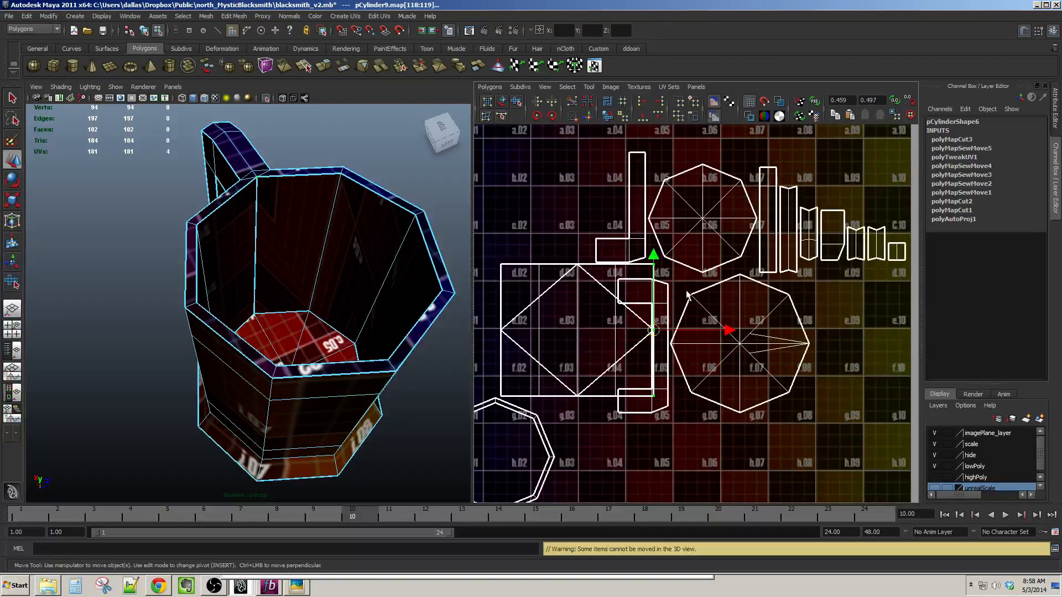
pyautogui.keyDown('alt'); pyautogui.moveTo(657, 306); pyautogui.dragTo(704, 296, button='middle'); pyautogui.keyUp('alt')
pyautogui.moveTo(624, 321); pyautogui.dragTo(507, 291)
pyautogui.keyDown('alt'); pyautogui.moveTo(542, 289); pyautogui.dragTo(719, 291, button='middle'); pyautogui.keyUp('alt')
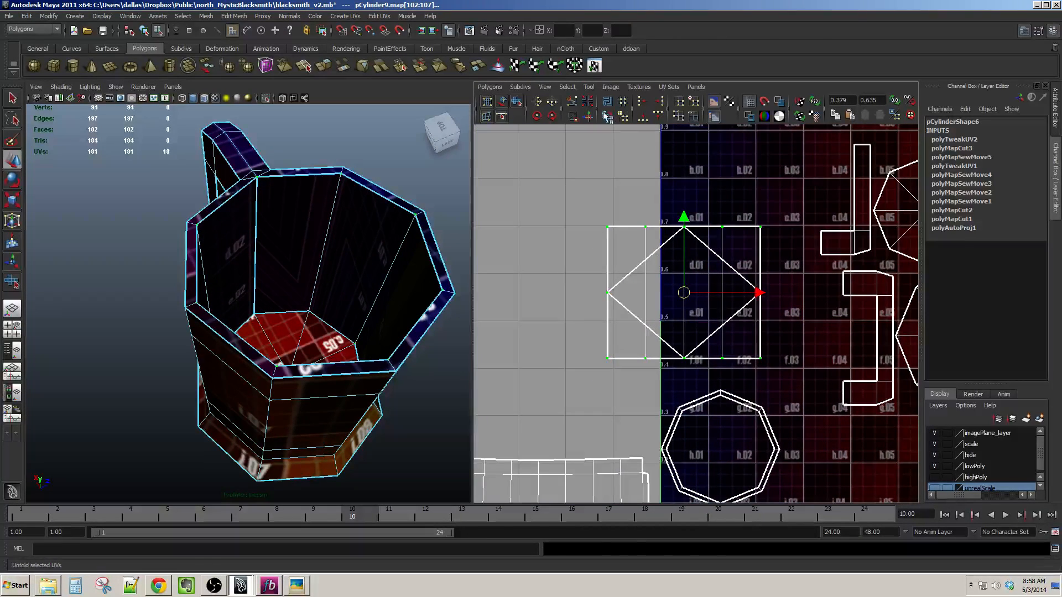
# Unfold the inner-wall shell and scale it down to sit directly above the mug body shell.
pyautogui.keyDown('alt'); pyautogui.moveTo(747, 308); pyautogui.dragTo(725, 302, button='right'); pyautogui.keyUp('alt')
pyautogui.keyDown('alt'); pyautogui.moveTo(726, 303); pyautogui.dragTo(738, 285, button='middle'); pyautogui.keyUp('alt')
pyautogui.moveTo(700, 287); pyautogui.dragTo(646, 327)
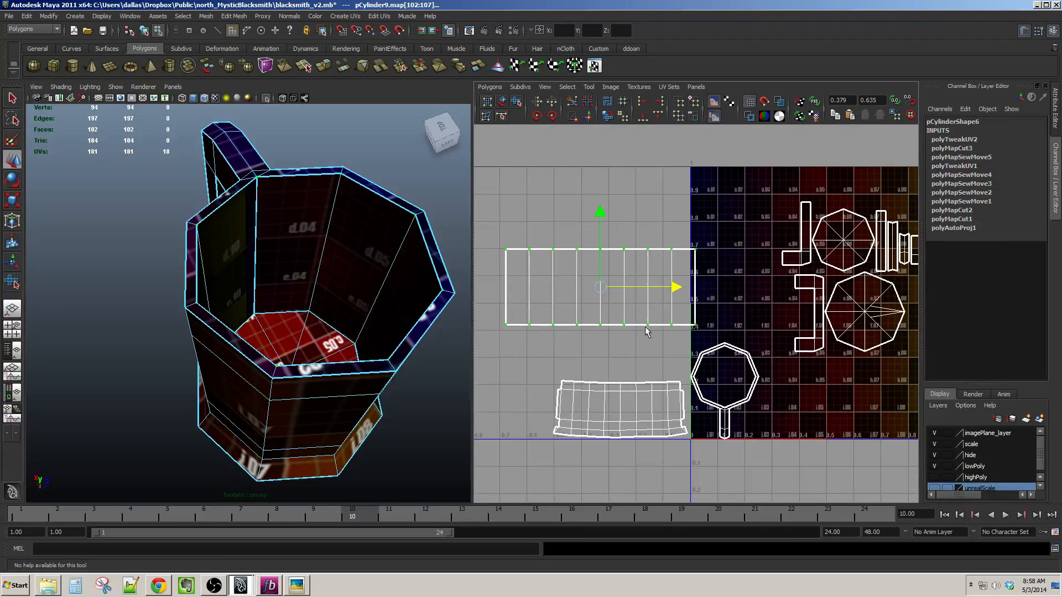
pyautogui.moveTo(598, 293); pyautogui.dragTo(590, 345)
pyautogui.keyDown('alt'); pyautogui.moveTo(597, 352); pyautogui.dragTo(602, 374, button='right'); pyautogui.keyUp('alt')
pyautogui.keyDown('alt'); pyautogui.moveTo(602, 373); pyautogui.dragTo(709, 339, button='middle'); pyautogui.keyUp('alt')
pyautogui.press('r')
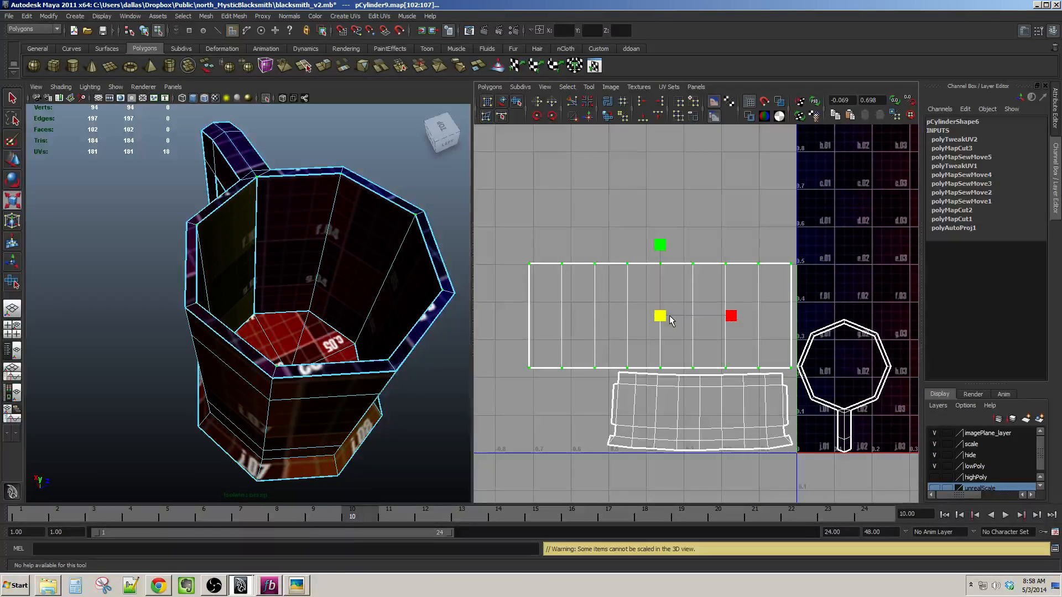
pyautogui.moveTo(662, 317); pyautogui.dragTo(702, 344)
pyautogui.press('w')
# Snap the stray vertices on the mug's underside onto its centre vertex.
pyautogui.keyDown('alt'); pyautogui.moveTo(233, 306); pyautogui.dragTo(387, 318); pyautogui.keyUp('alt')
pyautogui.keyDown('alt'); pyautogui.moveTo(173, 437); pyautogui.dragTo(256, 367, button='right'); pyautogui.keyUp('alt')
pyautogui.keyDown('alt'); pyautogui.moveTo(256, 367); pyautogui.dragTo(276, 337); pyautogui.keyUp('alt')
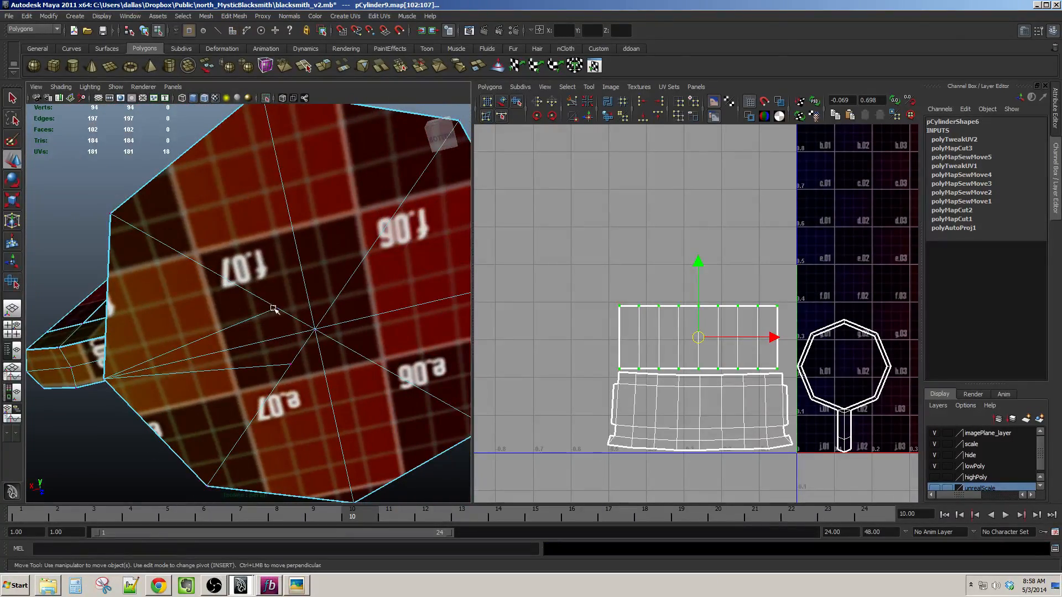
pyautogui.moveTo(277, 308); pyautogui.dragTo(317, 331)
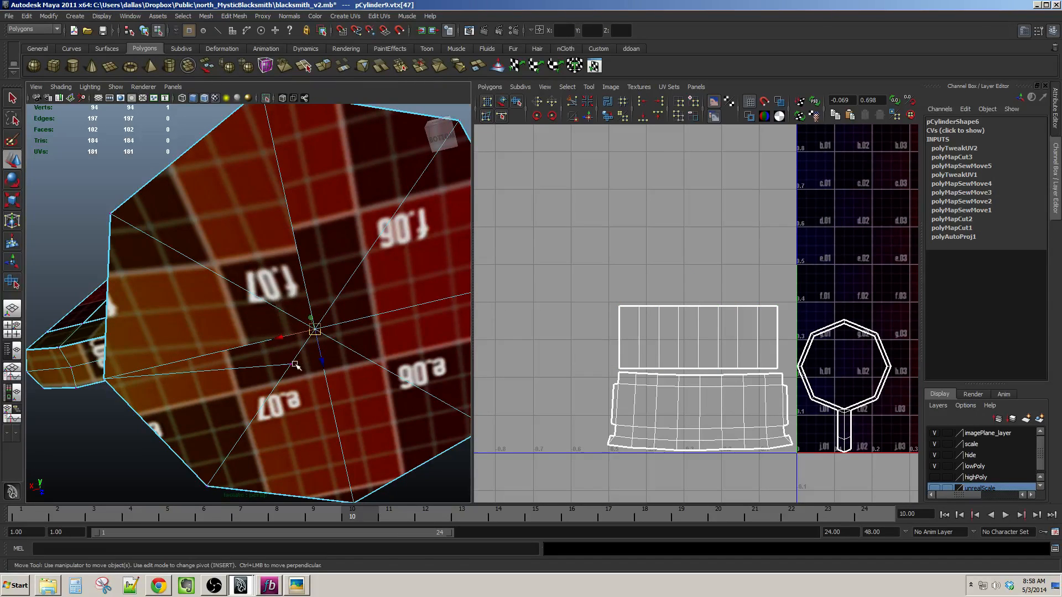
pyautogui.moveTo(292, 365); pyautogui.dragTo(316, 331)
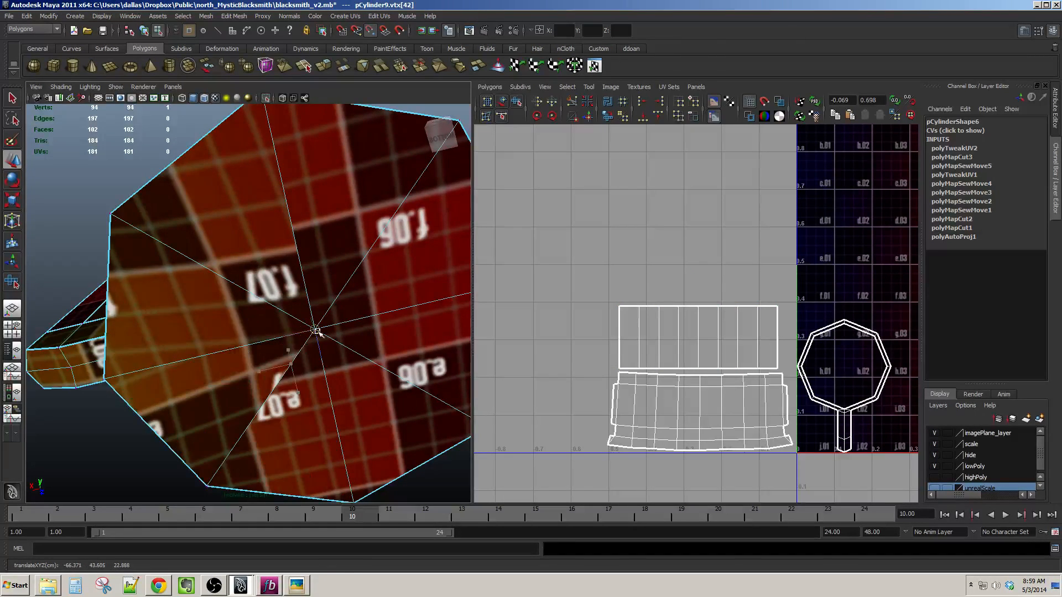
pyautogui.scroll(-5, 280, 369)
pyautogui.keyDown('alt'); pyautogui.moveTo(281, 369); pyautogui.dragTo(350, 362); pyautogui.keyUp('alt')
pyautogui.scroll(5, 351, 362)
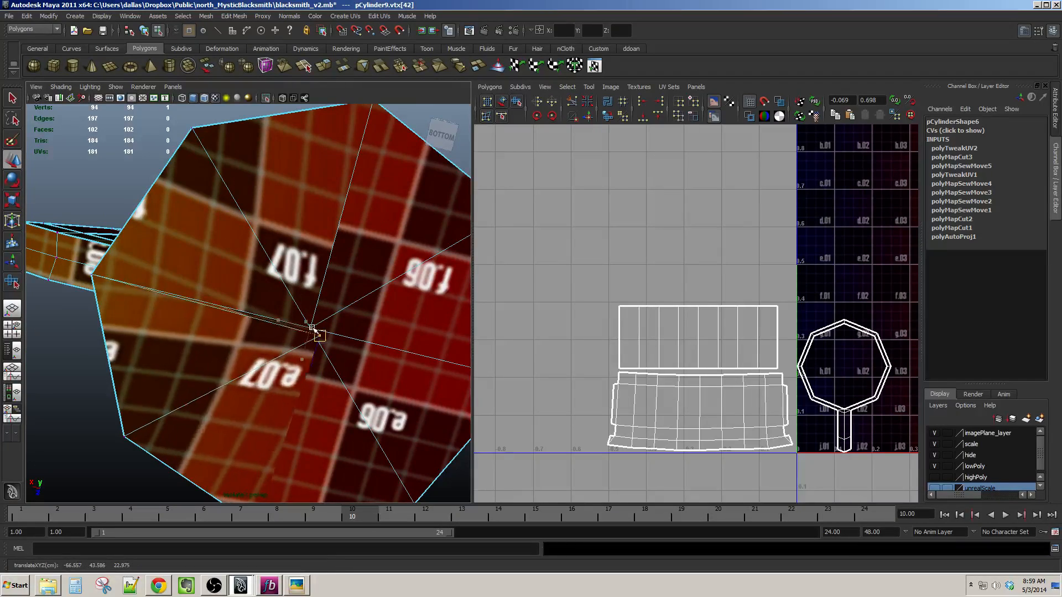
pyautogui.moveTo(288, 312); pyautogui.dragTo(311, 329)
# Select the overlapping vertices at the centre of the mug's underside.
pyautogui.keyDown('alt'); pyautogui.moveTo(357, 299); pyautogui.dragTo(325, 92); pyautogui.keyUp('alt')
pyautogui.keyDown('alt'); pyautogui.moveTo(345, 404); pyautogui.dragTo(308, 248, button='middle'); pyautogui.keyUp('alt')
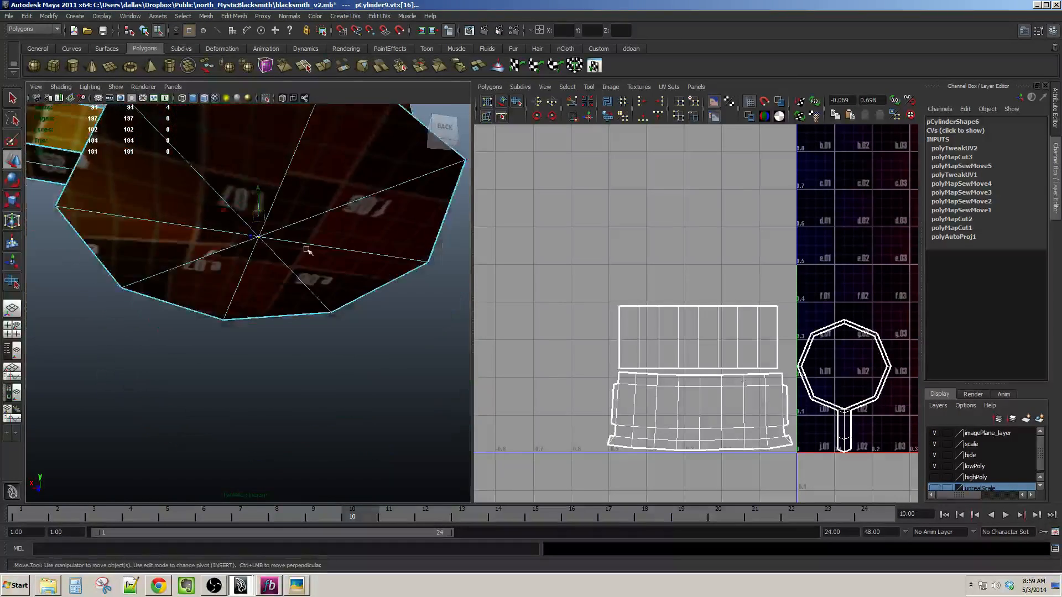
pyautogui.keyDown('alt'); pyautogui.moveTo(307, 248); pyautogui.dragTo(301, 259); pyautogui.keyUp('alt')
pyautogui.click(260, 292)
pyautogui.click(256, 245)
pyautogui.keyDown('alt'); pyautogui.moveTo(329, 293); pyautogui.dragTo(331, 306); pyautogui.keyUp('alt')
# Try to merge the selected vertices at the centre of the underside, and undo the merge.
pyautogui.click(207, 16)
pyautogui.moveTo(227, 18)
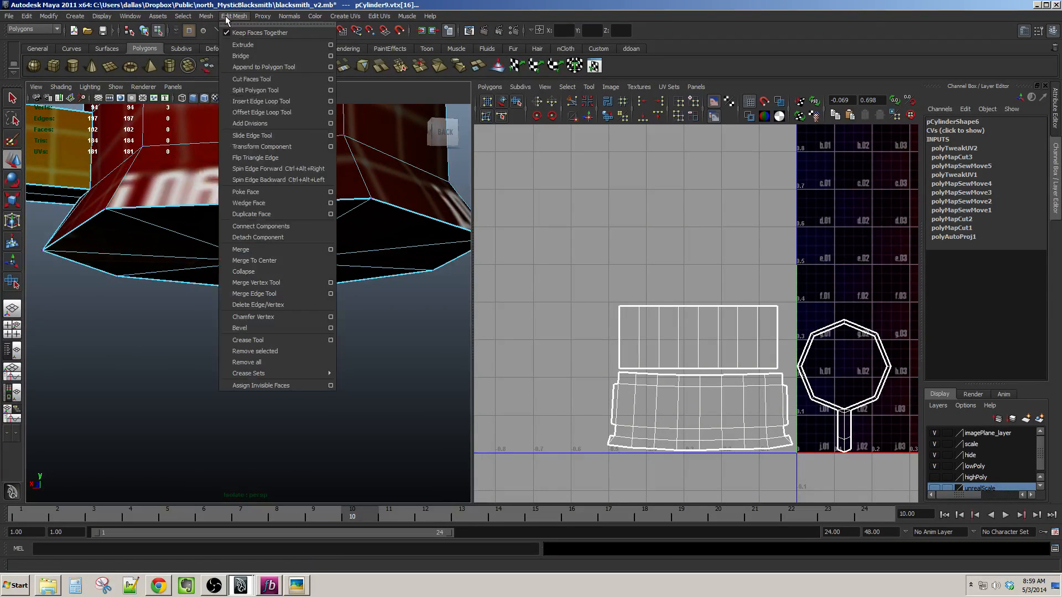
pyautogui.click(286, 253)
pyautogui.keyDown('alt'); pyautogui.moveTo(286, 253); pyautogui.dragTo(308, 285); pyautogui.keyUp('alt')
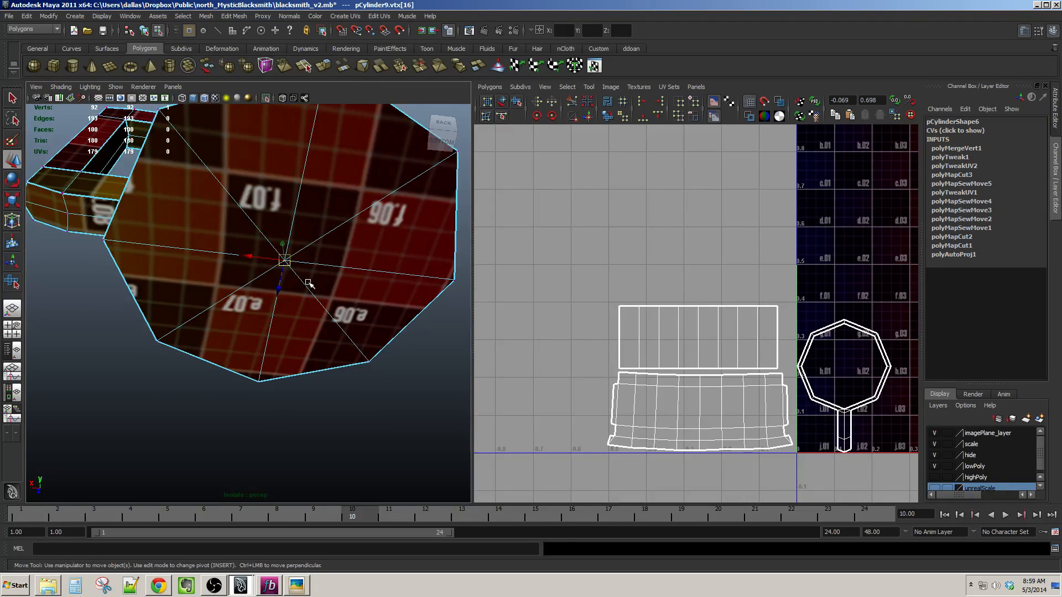
pyautogui.hotkey('ctrl', 'z')
pyautogui.hotkey('ctrl', 'z')
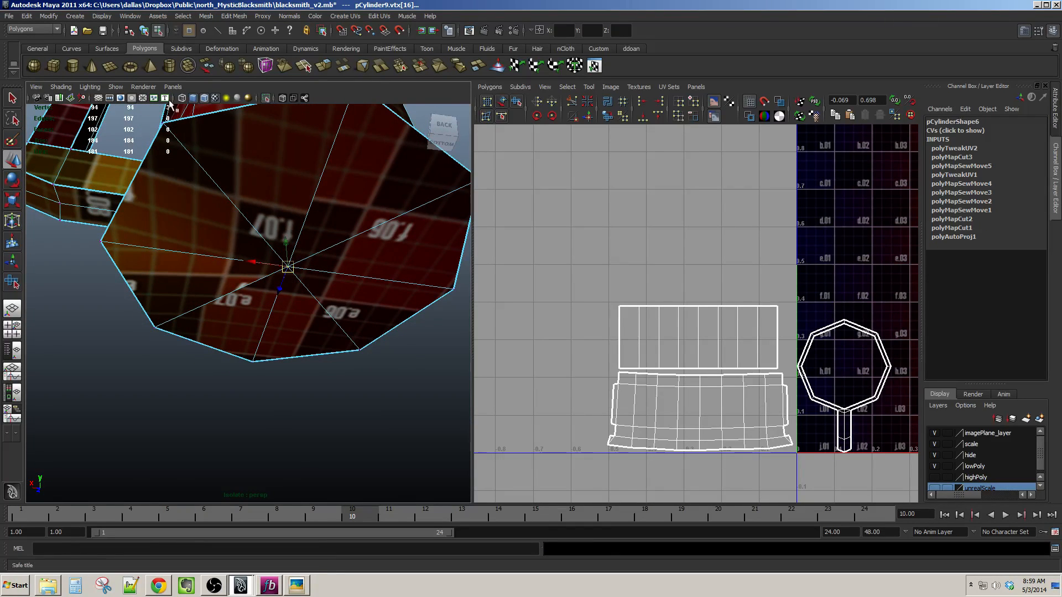
# Merge the overlapping centre vertices of the mug's underside and check the merged point.
pyautogui.click(205, 16)
pyautogui.moveTo(232, 17)
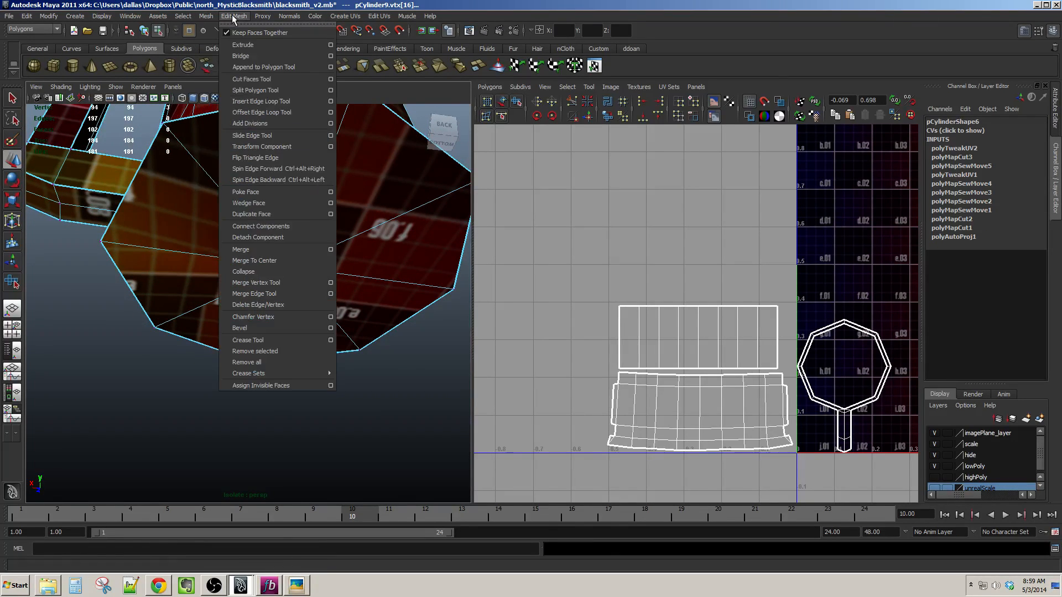
pyautogui.click(287, 249)
pyautogui.keyDown('alt'); pyautogui.moveTo(287, 254); pyautogui.dragTo(250, 223); pyautogui.keyUp('alt')
pyautogui.scroll(5, 250, 380)
pyautogui.scroll(-3, 249, 373)
pyautogui.click(322, 376)
pyautogui.keyDown('alt'); pyautogui.moveTo(322, 376); pyautogui.dragTo(286, 352); pyautogui.keyUp('alt')
pyautogui.click(287, 277)
# Select the underside's octagonal UV shell from one of its faces and move it outside the 0–1 UV square.
pyautogui.keyDown('alt'); pyautogui.moveTo(711, 309); pyautogui.dragTo(658, 340, button='middle'); pyautogui.keyUp('alt')
pyautogui.scroll(-2, 700, 321)
pyautogui.keyDown('alt'); pyautogui.moveTo(345, 428); pyautogui.dragTo(310, 275); pyautogui.keyUp('alt')
pyautogui.moveTo(259, 215); pyautogui.dragTo(262, 240, button='right')
pyautogui.click(273, 228)
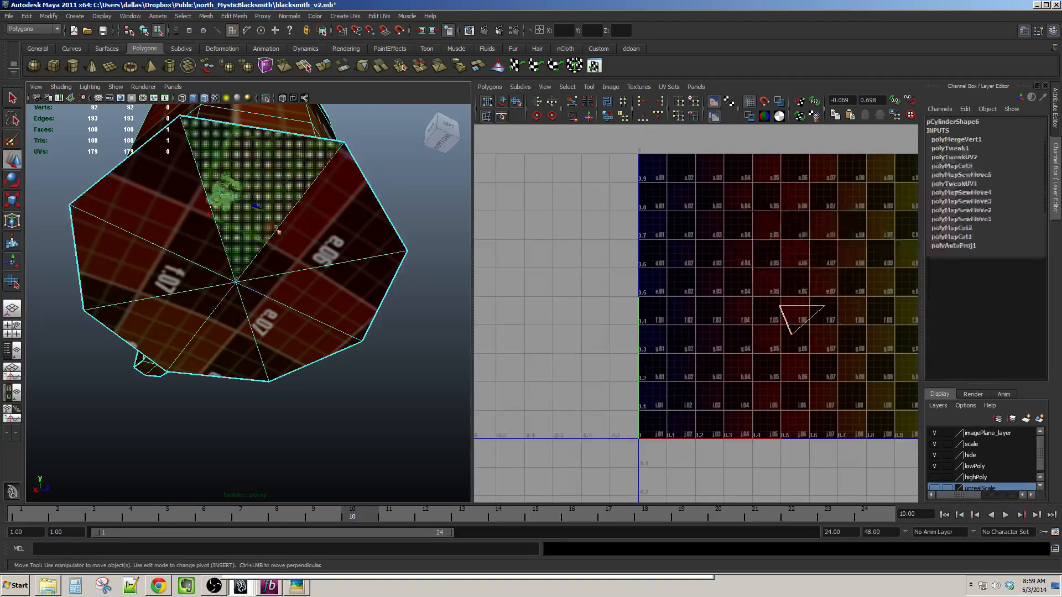
pyautogui.keyDown('ctrl'); pyautogui.moveTo(812, 294); pyautogui.dragTo(831, 295, button='right'); pyautogui.keyUp('ctrl')
pyautogui.moveTo(820, 306); pyautogui.dragTo(553, 273)
pyautogui.keyDown('alt'); pyautogui.moveTo(565, 279); pyautogui.dragTo(623, 304, button='middle'); pyautogui.keyUp('alt')
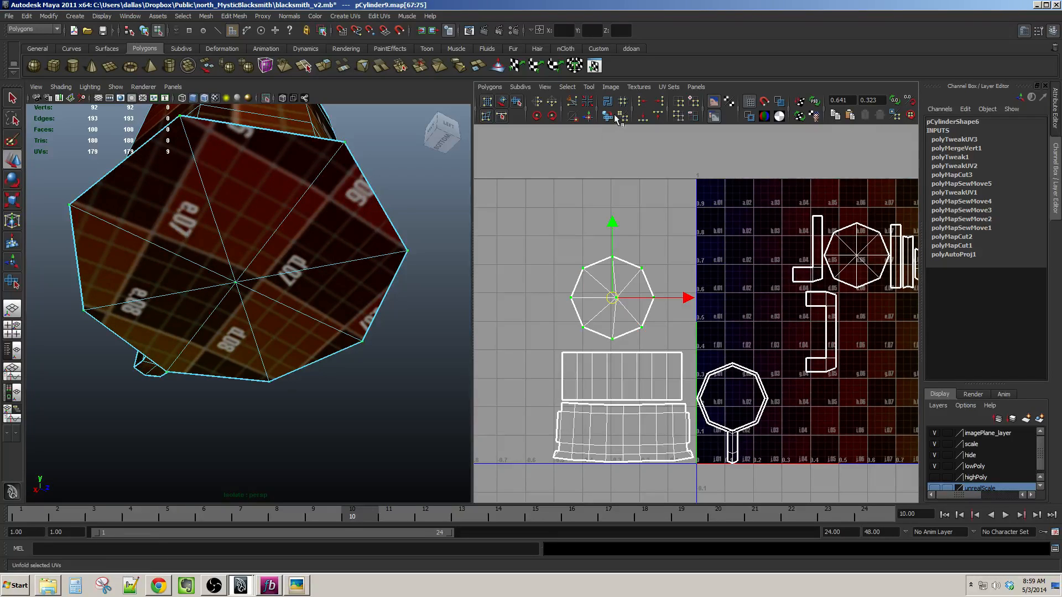
# Unfold and straighten the octagonal underside shell, and place it just above the inner-wall shell.
pyautogui.scroll(2, 658, 316)
pyautogui.press('e')
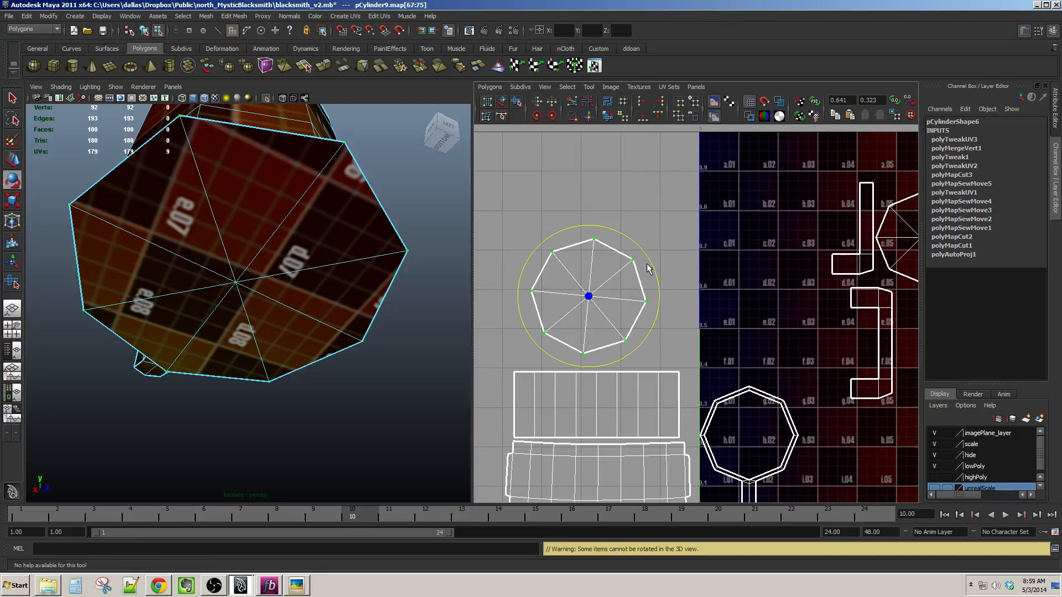
pyautogui.press('w')
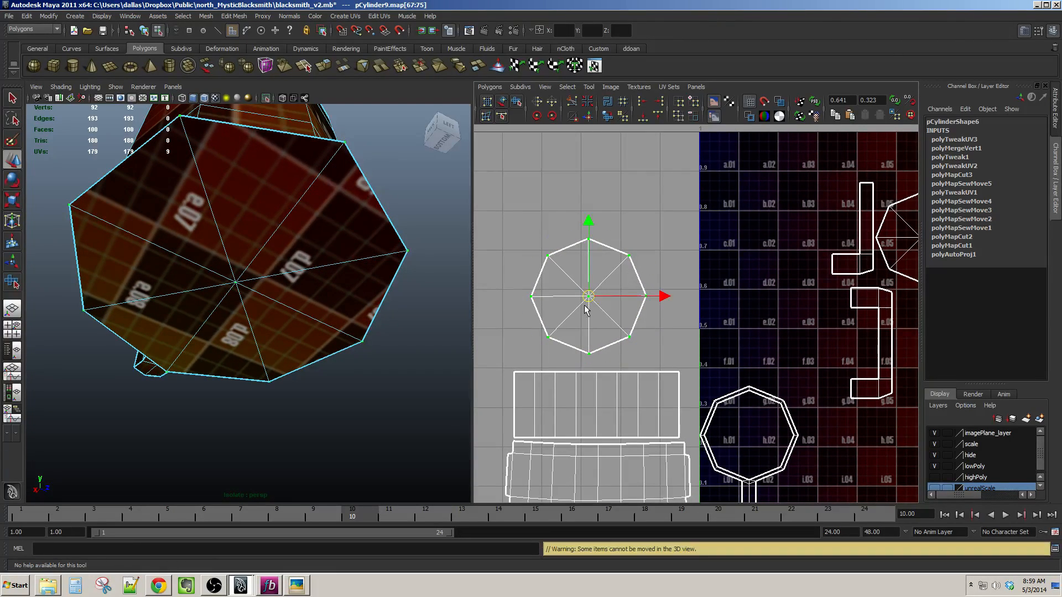
pyautogui.moveTo(584, 303); pyautogui.dragTo(635, 317)
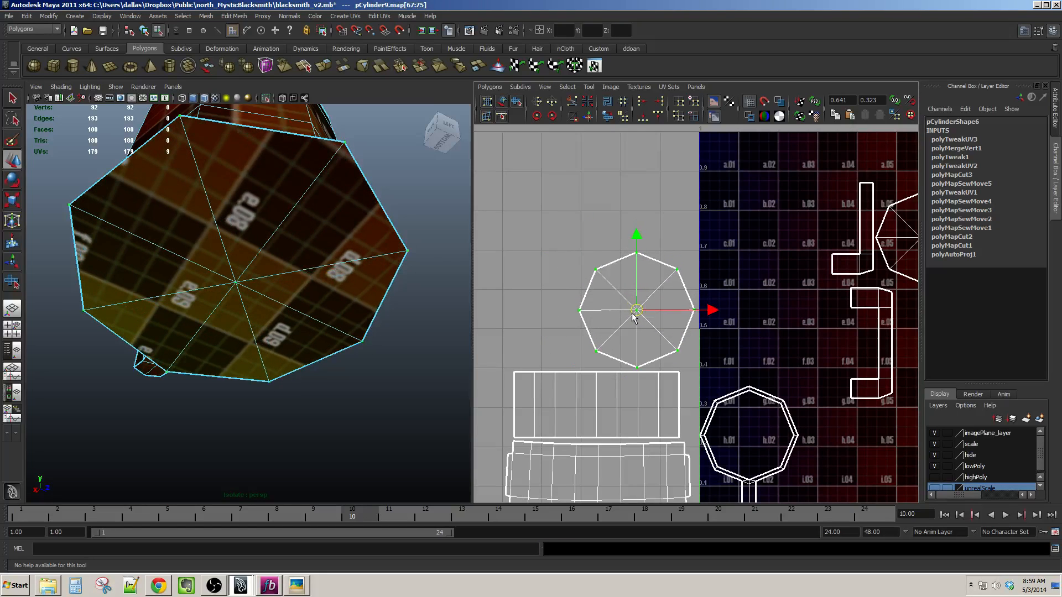
# Sew the UVs of the handle's outer strip across its upper bend, joining the top piece to the long vertical strip.
pyautogui.keyDown('alt'); pyautogui.moveTo(413, 317); pyautogui.dragTo(381, 341); pyautogui.keyUp('alt')
pyautogui.keyDown('alt'); pyautogui.moveTo(764, 333); pyautogui.dragTo(647, 321, button='middle'); pyautogui.keyUp('alt')
pyautogui.keyDown('alt'); pyautogui.moveTo(343, 320); pyautogui.dragTo(304, 308); pyautogui.keyUp('alt')
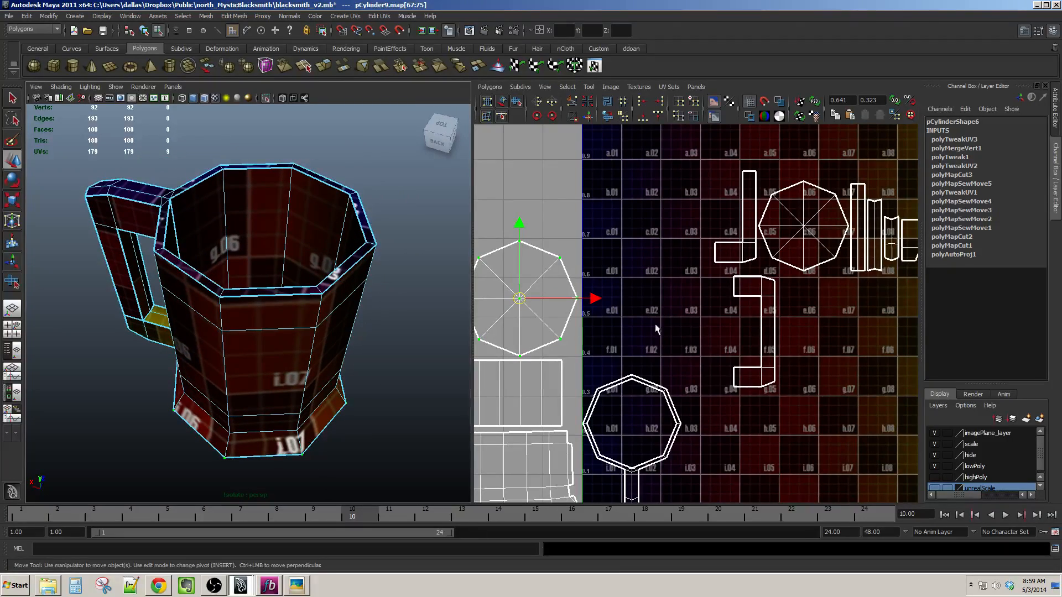
pyautogui.keyDown('alt'); pyautogui.moveTo(645, 331); pyautogui.dragTo(570, 351, button='middle'); pyautogui.keyUp('alt')
pyautogui.keyDown('alt'); pyautogui.moveTo(238, 344); pyautogui.dragTo(331, 347); pyautogui.keyUp('alt')
pyautogui.scroll(3, 351, 309)
pyautogui.click(322, 275)
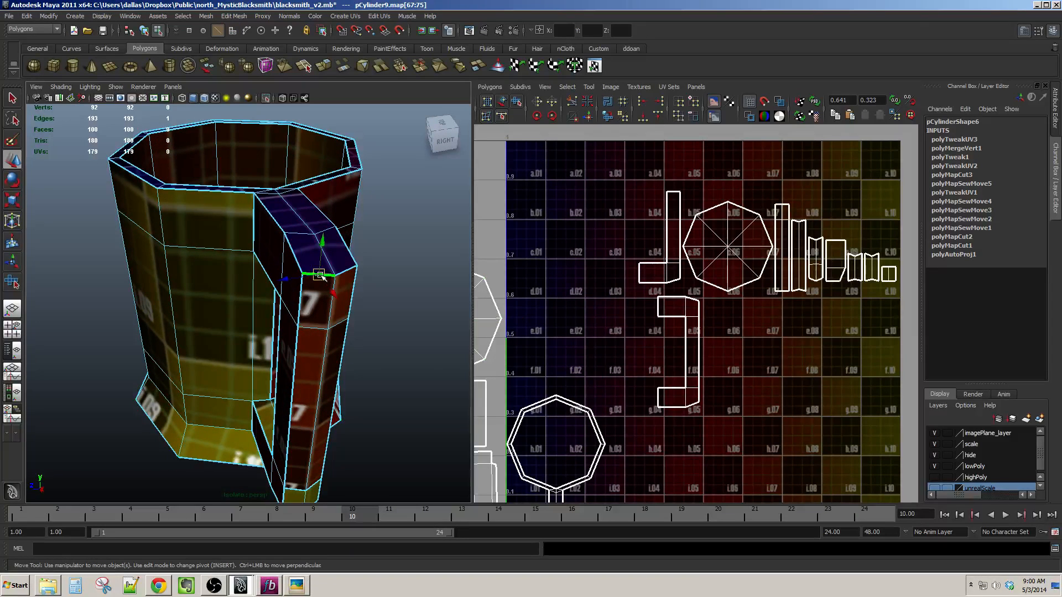
pyautogui.keyDown('alt'); pyautogui.moveTo(346, 271); pyautogui.dragTo(297, 316); pyautogui.keyUp('alt')
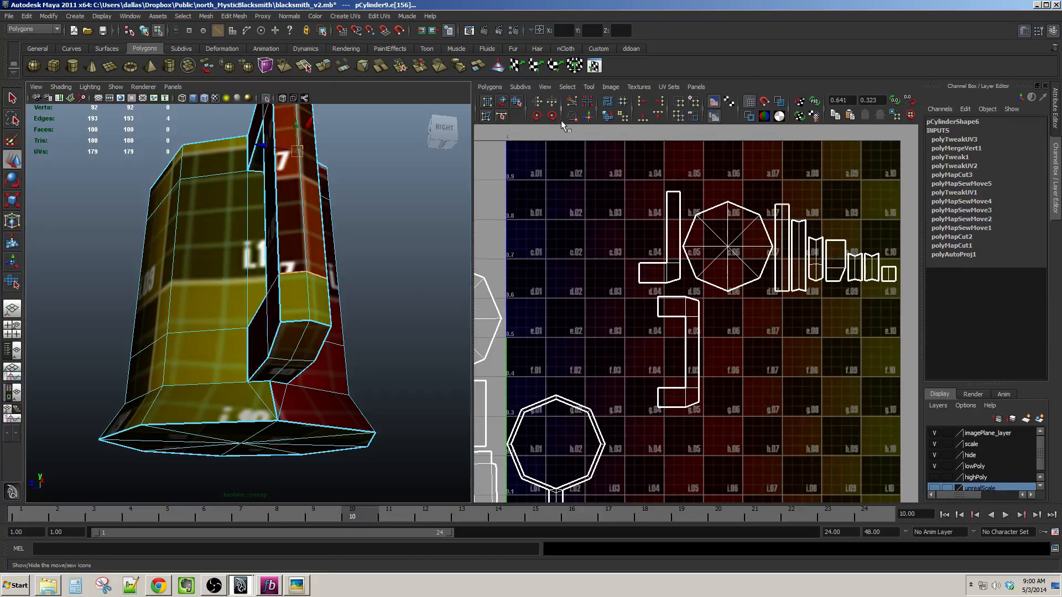
pyautogui.click(580, 117)
# Sew the UVs of the handle's underside piece to the short outer band at its lower bend.
pyautogui.keyDown('alt'); pyautogui.moveTo(360, 351); pyautogui.dragTo(323, 264); pyautogui.keyUp('alt')
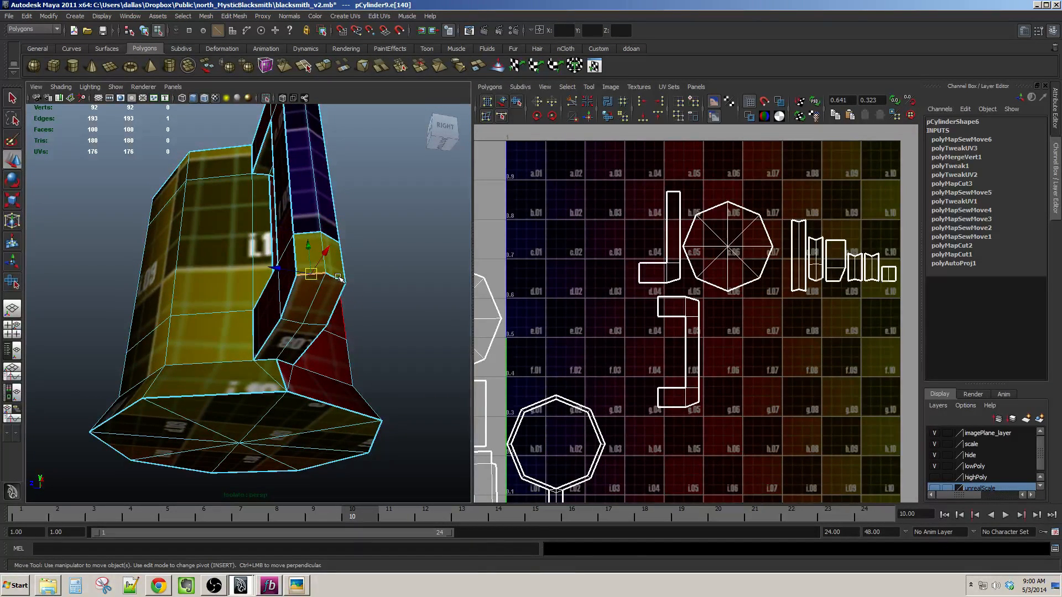
pyautogui.click(359, 277)
pyautogui.click(343, 259)
pyautogui.click(357, 273)
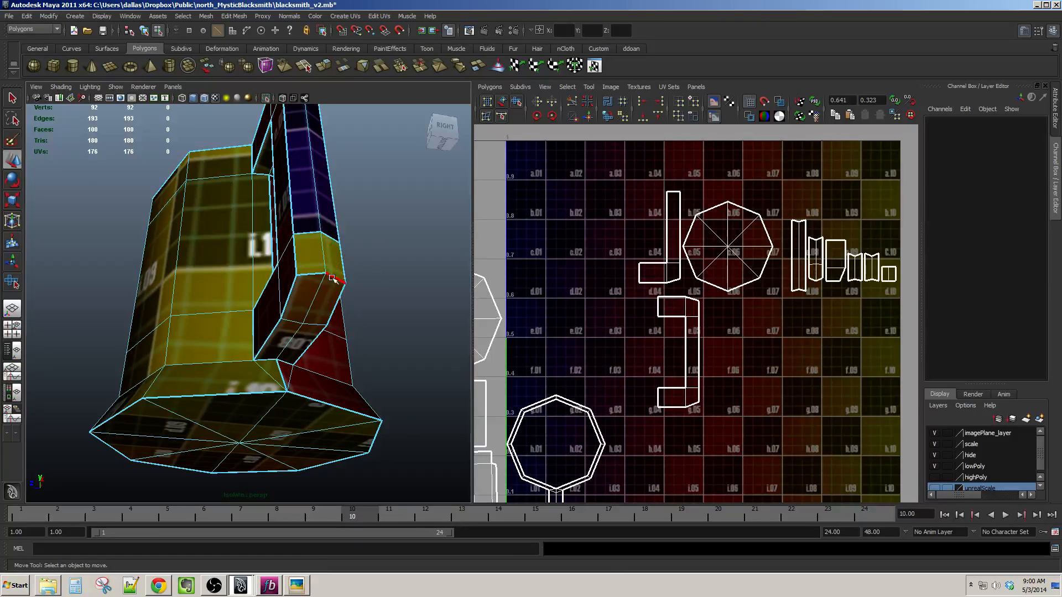
pyautogui.click(312, 275)
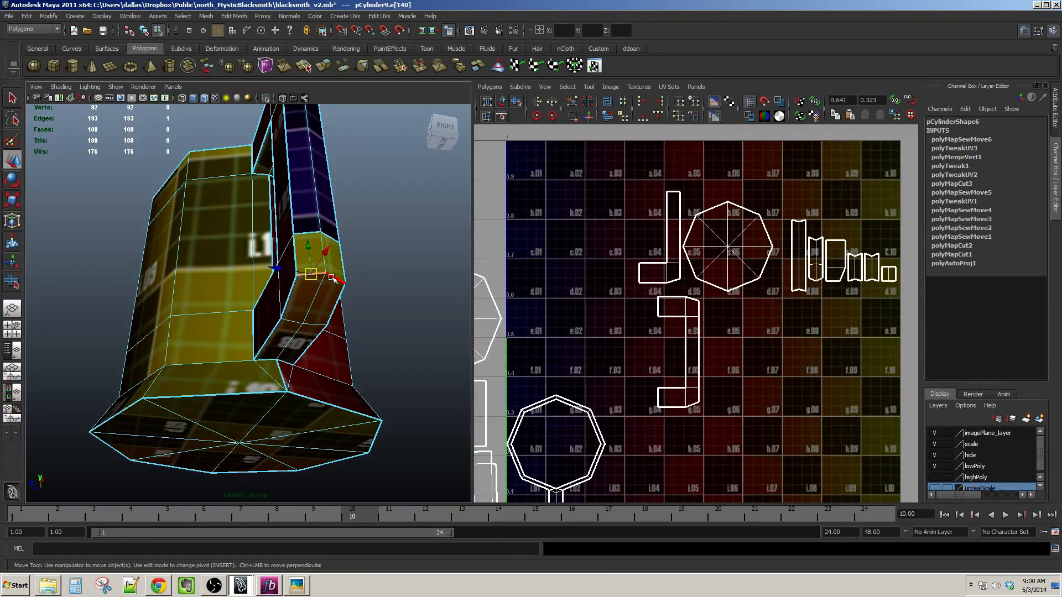
pyautogui.click(588, 118)
# Try to sew the UVs of the handle's long outer strip to the short band below it.
pyautogui.keyDown('alt'); pyautogui.moveTo(420, 244); pyautogui.dragTo(404, 268); pyautogui.keyUp('alt')
pyautogui.keyDown('alt'); pyautogui.moveTo(695, 301); pyautogui.dragTo(688, 324, button='middle'); pyautogui.keyUp('alt')
pyautogui.keyDown('alt'); pyautogui.moveTo(553, 354); pyautogui.dragTo(731, 330, button='middle'); pyautogui.keyUp('alt')
pyautogui.keyDown('alt'); pyautogui.moveTo(730, 330); pyautogui.dragTo(696, 340, button='right'); pyautogui.keyUp('alt')
pyautogui.keyDown('alt'); pyautogui.moveTo(307, 277); pyautogui.dragTo(306, 289); pyautogui.keyUp('alt')
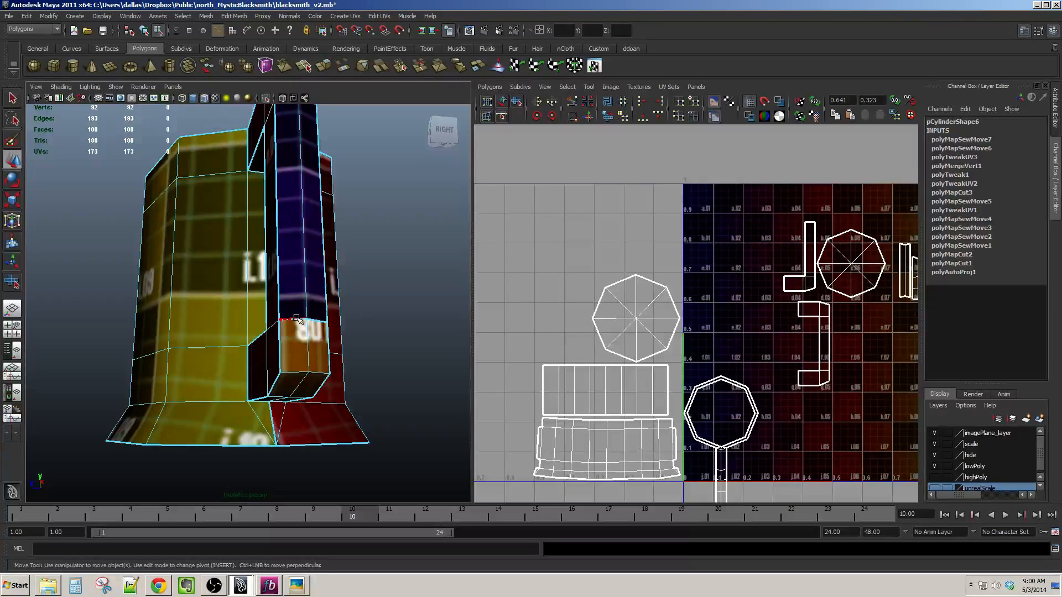
pyautogui.keyDown('alt'); pyautogui.moveTo(322, 324); pyautogui.dragTo(369, 348); pyautogui.keyUp('alt')
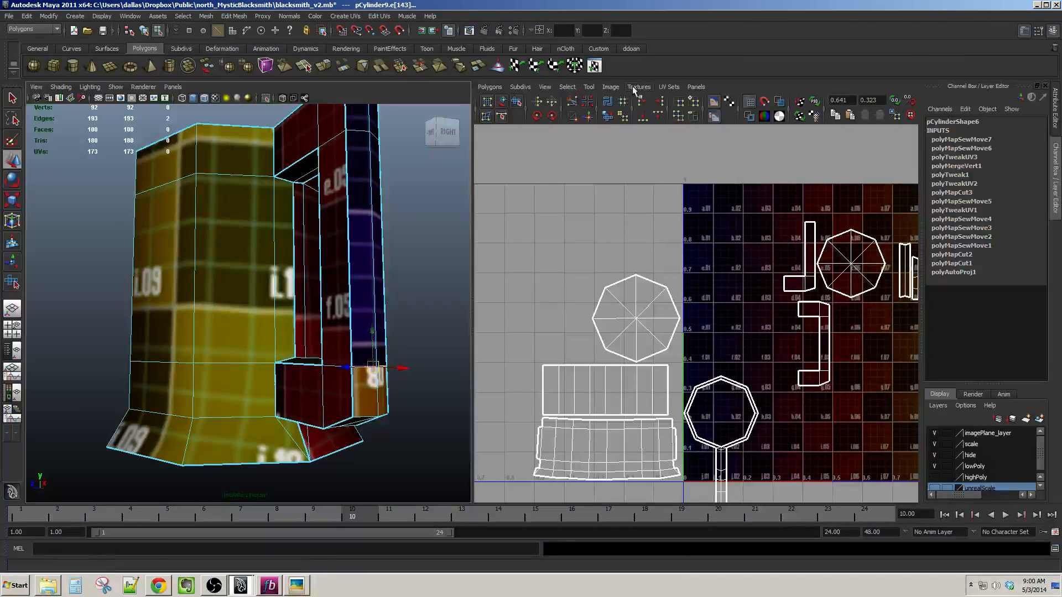
pyautogui.click(589, 117)
# Examine the unsewn seam near the lower end of the handle's outer side from several angles.
pyautogui.keyDown('alt'); pyautogui.moveTo(406, 406); pyautogui.dragTo(301, 308, button='middle'); pyautogui.keyUp('alt')
pyautogui.scroll(4, 301, 308)
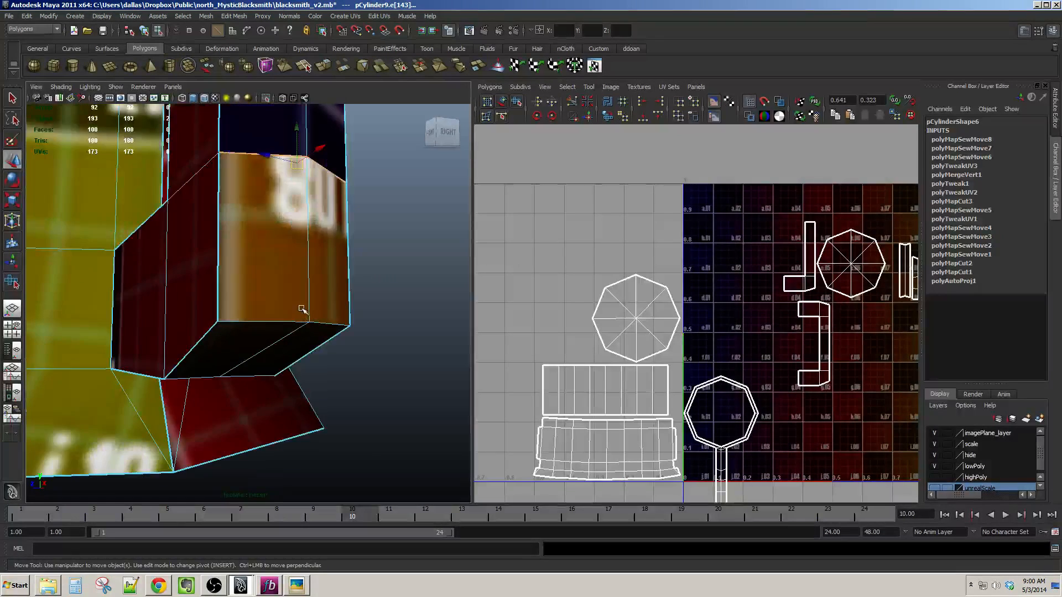
pyautogui.scroll(-2, 301, 308)
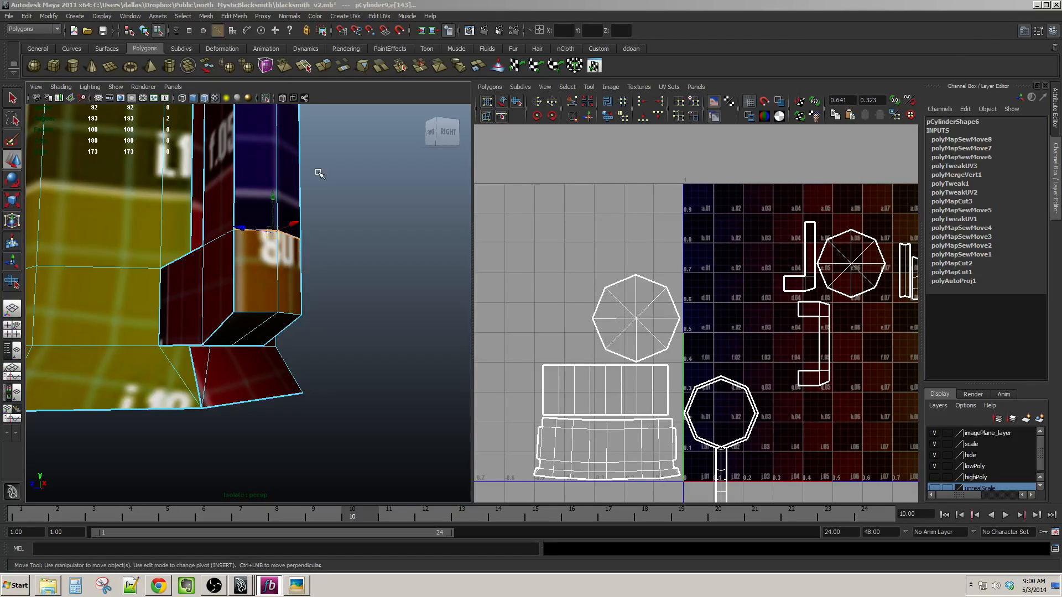
pyautogui.scroll(-5, 296, 188)
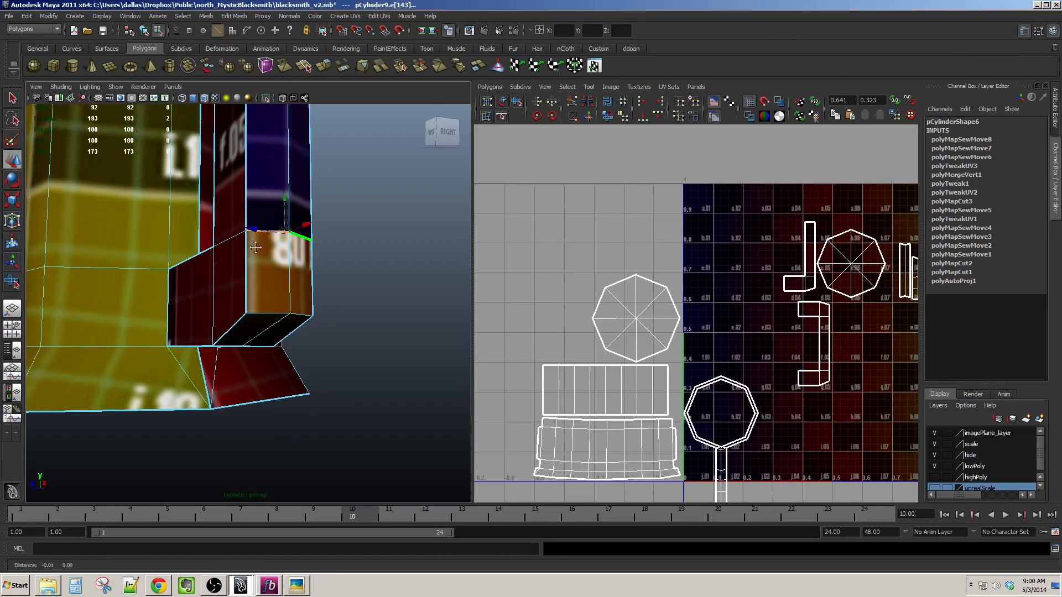
pyautogui.keyDown('alt'); pyautogui.moveTo(296, 188); pyautogui.dragTo(283, 283); pyautogui.keyUp('alt')
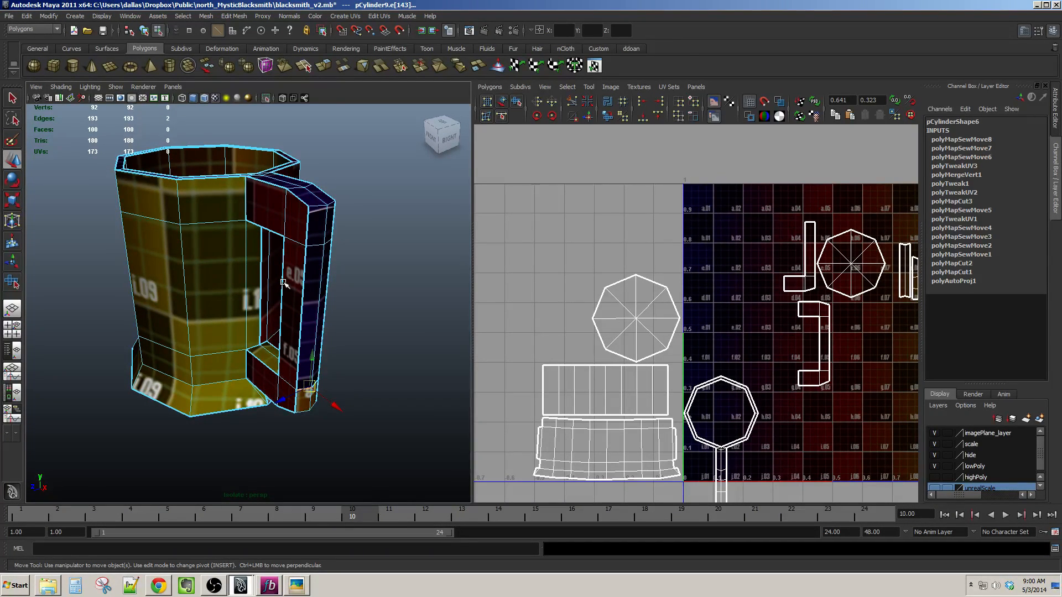
pyautogui.keyDown('alt'); pyautogui.moveTo(341, 290); pyautogui.dragTo(199, 254); pyautogui.keyUp('alt')
pyautogui.scroll(5, 343, 351)
pyautogui.keyDown('alt'); pyautogui.moveTo(199, 254); pyautogui.dragTo(290, 315, button='middle'); pyautogui.keyUp('alt')
pyautogui.keyDown('alt'); pyautogui.moveTo(289, 315); pyautogui.dragTo(340, 328); pyautogui.keyUp('alt')
pyautogui.scroll(4, 324, 306)
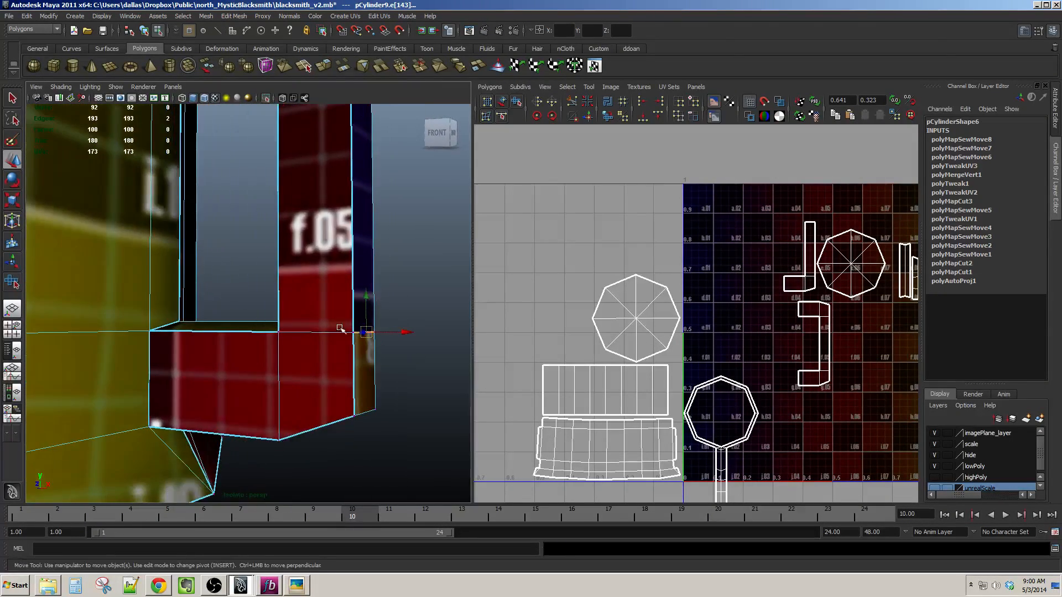
# Merge the overlapping vertices along the seam at the handle's lower end, and sew the UV edges there.
pyautogui.keyDown('alt'); pyautogui.moveTo(425, 347); pyautogui.dragTo(366, 366); pyautogui.keyUp('alt')
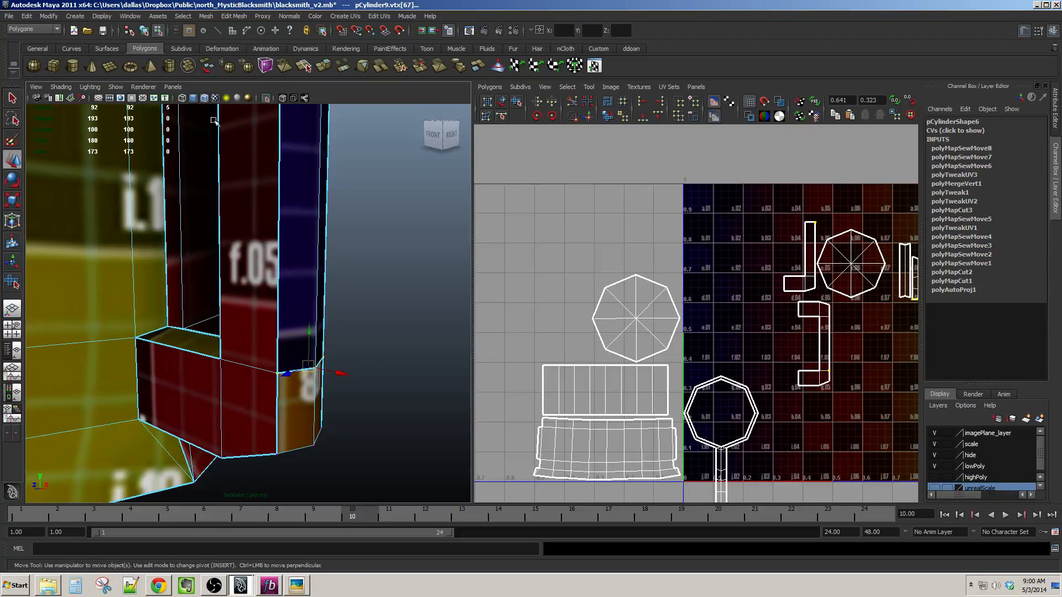
pyautogui.keyDown('alt'); pyautogui.moveTo(340, 293); pyautogui.dragTo(285, 343); pyautogui.keyUp('alt')
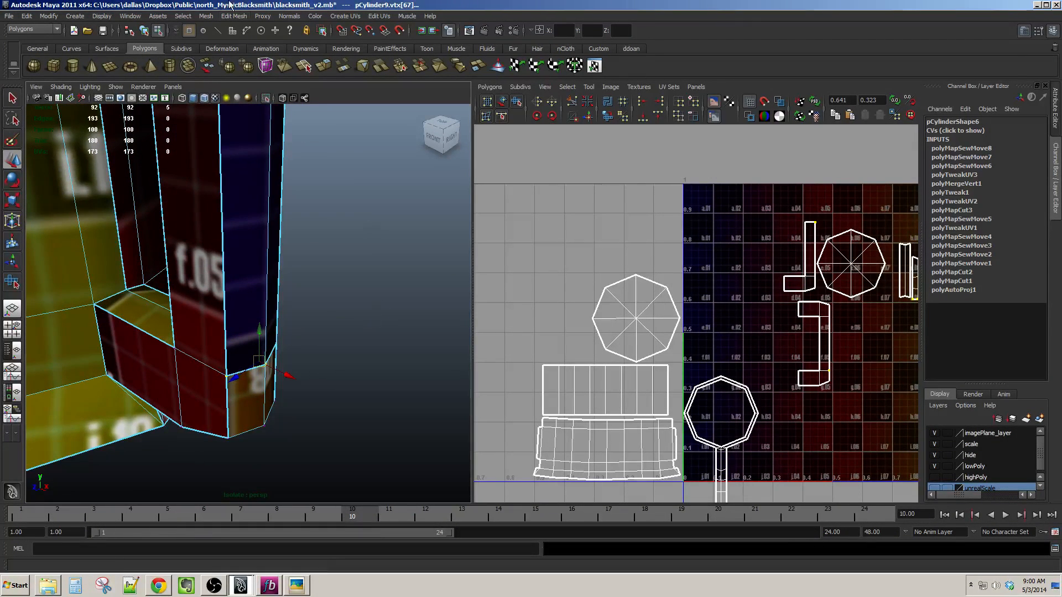
pyautogui.click(205, 16)
pyautogui.moveTo(223, 19)
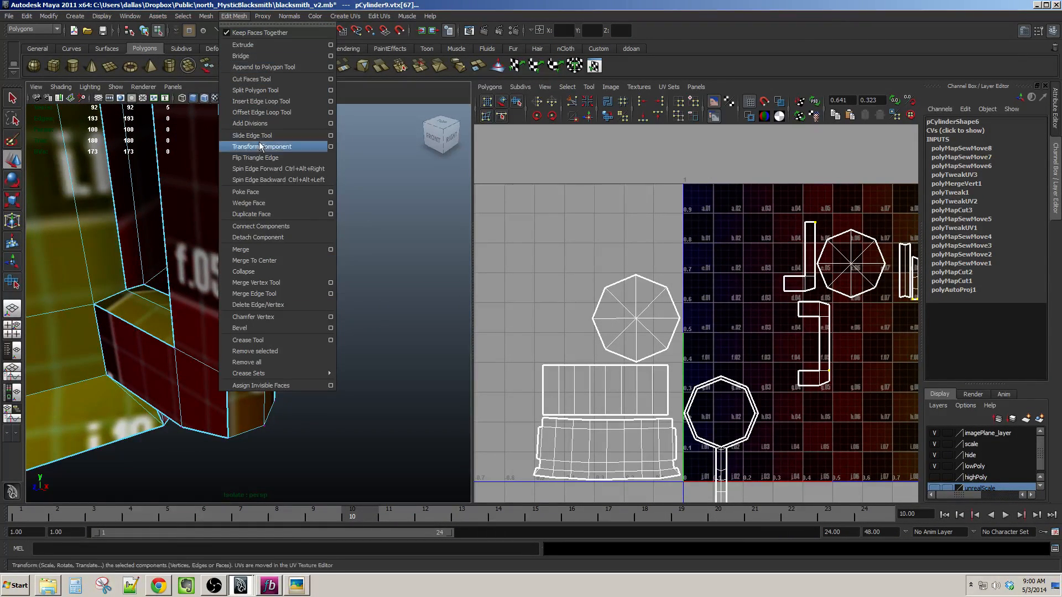
pyautogui.click(267, 249)
pyautogui.keyDown('alt'); pyautogui.moveTo(268, 248); pyautogui.dragTo(294, 269); pyautogui.keyUp('alt')
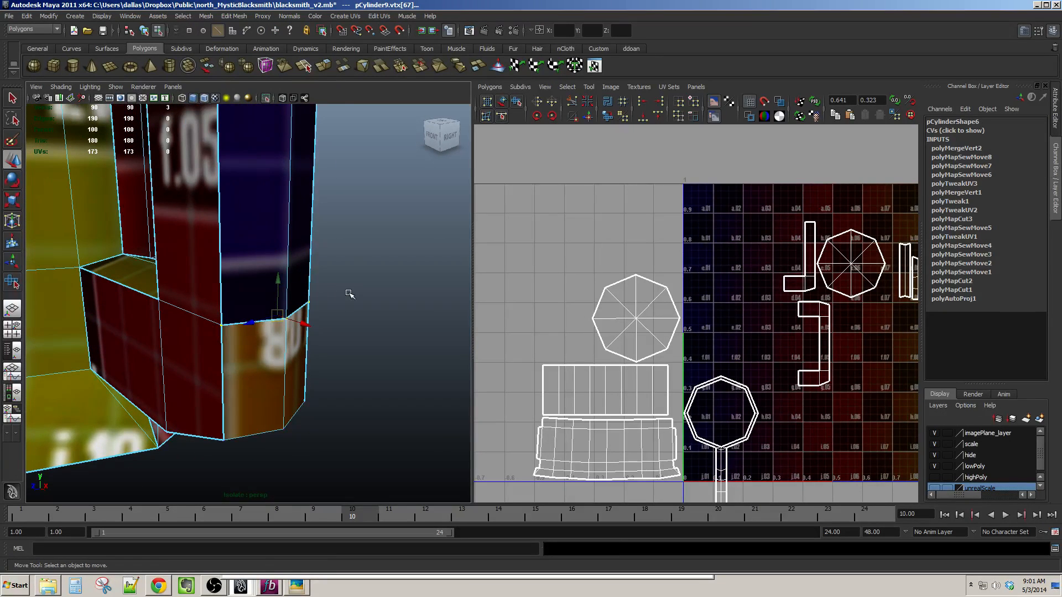
pyautogui.click(299, 310)
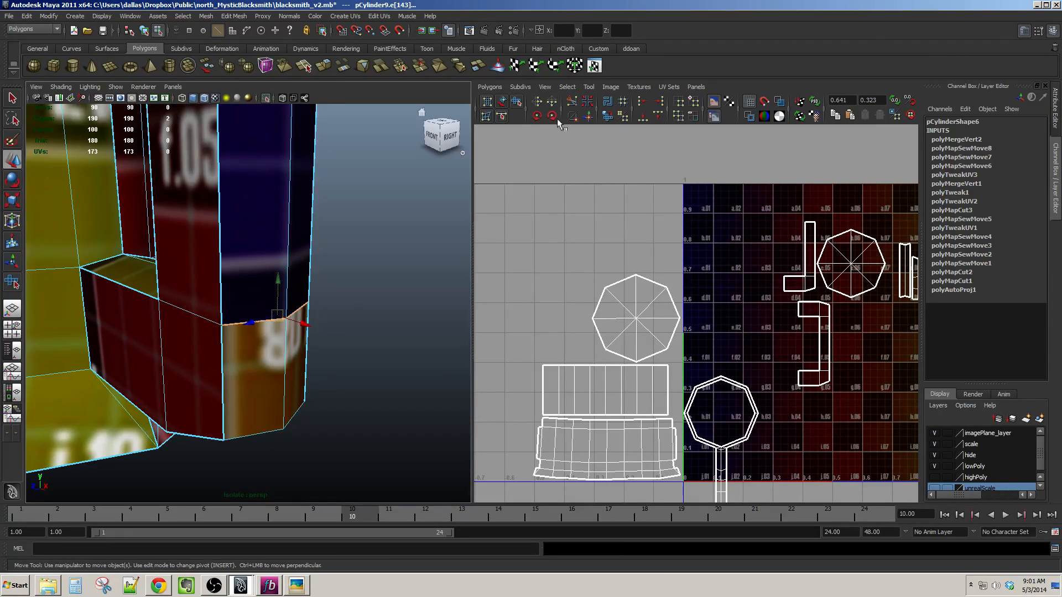
pyautogui.click(589, 114)
# Try to move the connected rim and handle strip shell out of the 0–1 UV square, and undo the move.
pyautogui.keyDown('alt'); pyautogui.moveTo(367, 284); pyautogui.dragTo(282, 222); pyautogui.keyUp('alt')
pyautogui.keyDown('alt'); pyautogui.moveTo(655, 327); pyautogui.dragTo(628, 127, button='middle'); pyautogui.keyUp('alt')
pyautogui.moveTo(628, 278); pyautogui.dragTo(635, 281)
pyautogui.keyDown('ctrl'); pyautogui.moveTo(635, 281); pyautogui.dragTo(641, 267, button='right'); pyautogui.keyUp('ctrl')
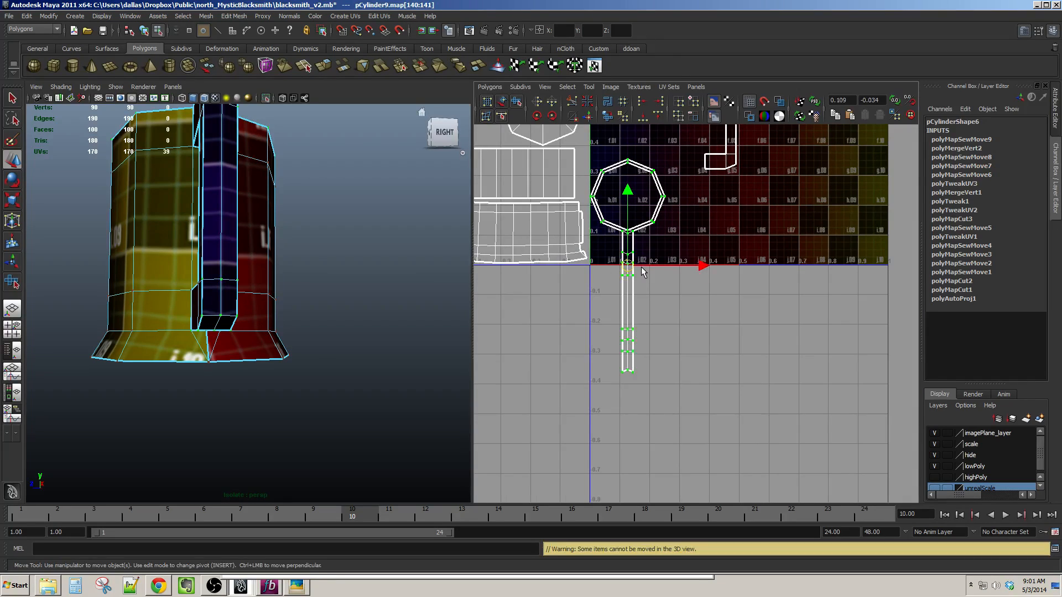
pyautogui.keyDown('alt'); pyautogui.moveTo(641, 268); pyautogui.dragTo(660, 301, button='middle'); pyautogui.keyUp('alt')
pyautogui.moveTo(646, 299); pyautogui.dragTo(578, 238)
pyautogui.keyDown('alt'); pyautogui.moveTo(577, 237); pyautogui.dragTo(641, 327, button='middle'); pyautogui.keyUp('alt')
pyautogui.hotkey('ctrl', 'z')
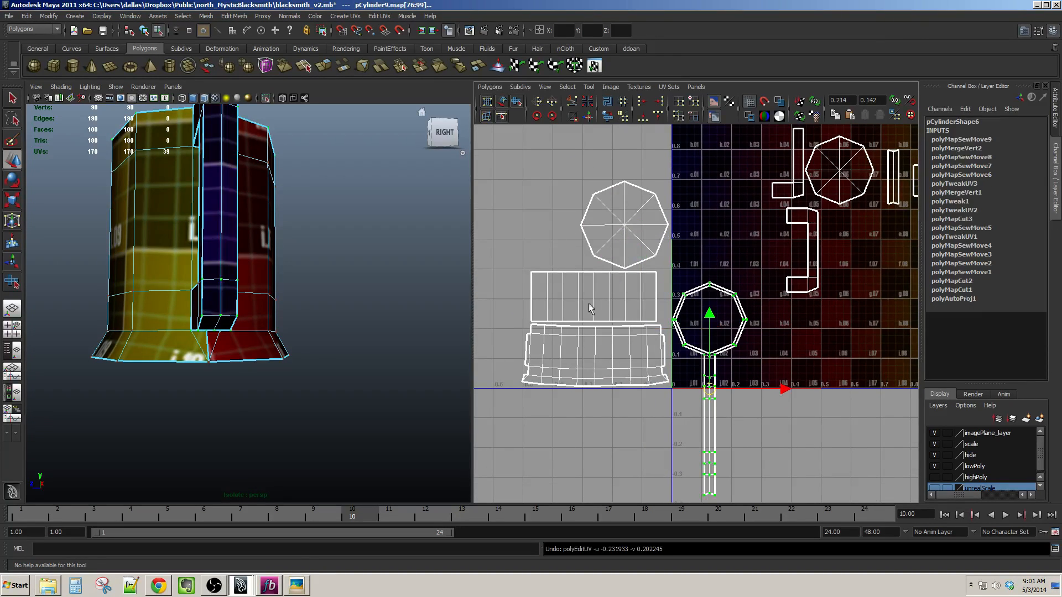
# Cut the UVs along the two edges where the top of the handle meets the mug's rim.
pyautogui.keyDown('alt'); pyautogui.moveTo(363, 285); pyautogui.dragTo(409, 337); pyautogui.keyUp('alt')
pyautogui.keyDown('alt'); pyautogui.moveTo(265, 310); pyautogui.dragTo(327, 318, button='right'); pyautogui.keyUp('alt')
pyautogui.keyDown('alt'); pyautogui.moveTo(326, 318); pyautogui.dragTo(355, 317, button='middle'); pyautogui.keyUp('alt')
pyautogui.keyDown('alt'); pyautogui.moveTo(355, 317); pyautogui.dragTo(298, 237); pyautogui.keyUp('alt')
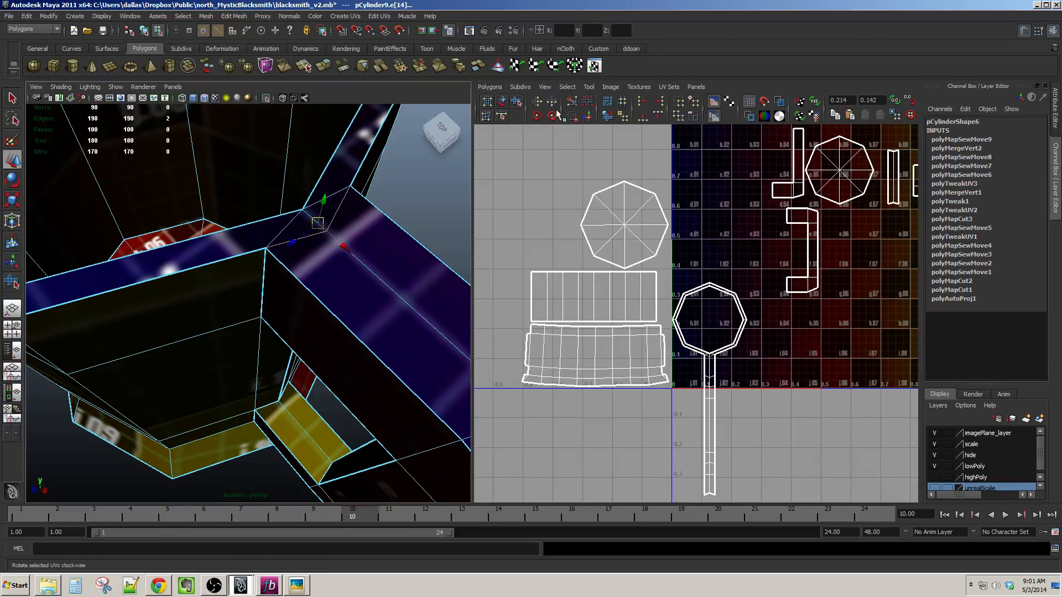
pyautogui.click(572, 103)
# Select the handle's outer strip shell from one of its faces and move it beside the mug's body shells.
pyautogui.keyDown('alt'); pyautogui.moveTo(310, 321); pyautogui.dragTo(192, 336, button='right'); pyautogui.keyUp('alt')
pyautogui.keyDown('alt'); pyautogui.moveTo(192, 336); pyautogui.dragTo(404, 297); pyautogui.keyUp('alt')
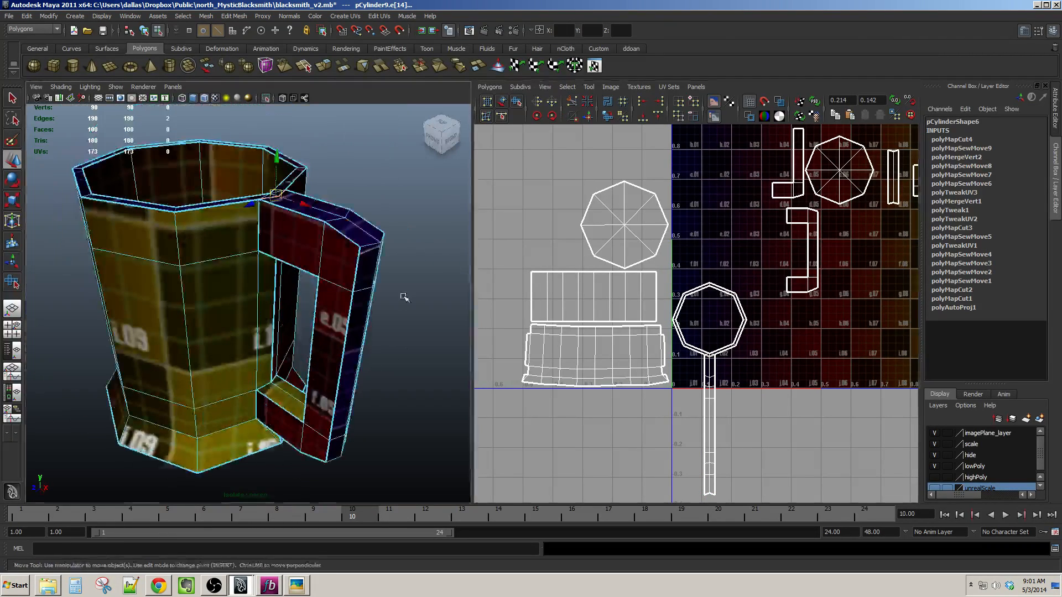
pyautogui.press('F11')
pyautogui.click(368, 245)
pyautogui.keyDown('ctrl'); pyautogui.moveTo(703, 383); pyautogui.dragTo(720, 401, button='right'); pyautogui.keyUp('ctrl')
pyautogui.keyDown('alt'); pyautogui.moveTo(710, 425); pyautogui.dragTo(713, 412, button='middle'); pyautogui.keyUp('alt')
pyautogui.moveTo(711, 412); pyautogui.dragTo(530, 317)
pyautogui.keyDown('alt'); pyautogui.moveTo(531, 318); pyautogui.dragTo(603, 343, button='middle'); pyautogui.keyUp('alt')
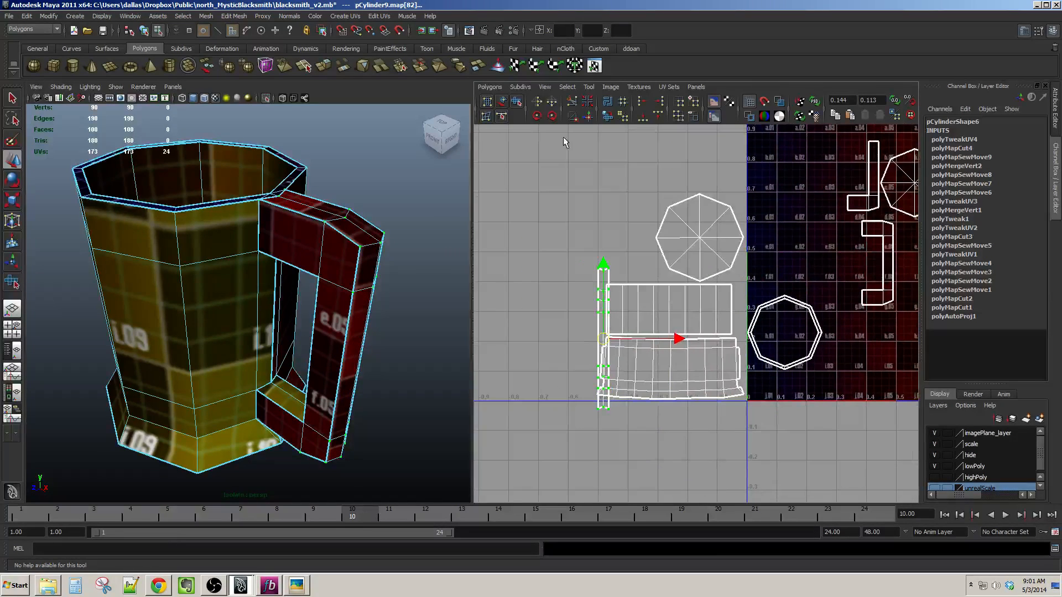
# Unfold the handle's outer strip shell and place it clear of the body and inner-wall shells.
pyautogui.keyDown('alt'); pyautogui.moveTo(602, 268); pyautogui.dragTo(607, 278, button='middle'); pyautogui.keyUp('alt')
pyautogui.keyDown('alt'); pyautogui.moveTo(607, 279); pyautogui.dragTo(618, 307, button='right'); pyautogui.keyUp('alt')
pyautogui.keyDown('alt'); pyautogui.moveTo(401, 347); pyautogui.dragTo(353, 256); pyautogui.keyUp('alt')
pyautogui.keyDown('alt'); pyautogui.moveTo(528, 347); pyautogui.dragTo(562, 345, button='right'); pyautogui.keyUp('alt')
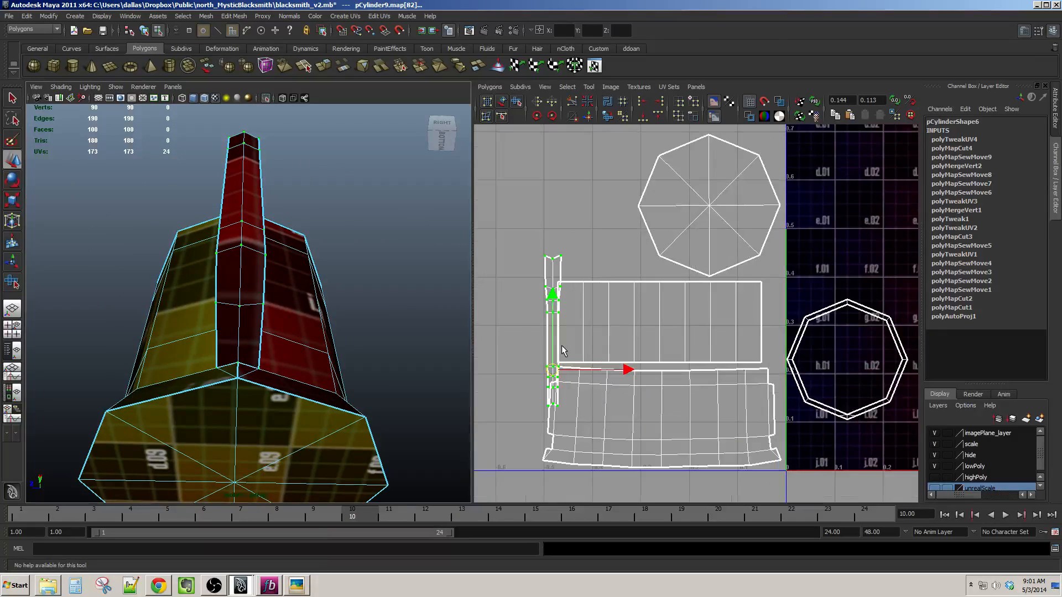
pyautogui.moveTo(553, 338); pyautogui.dragTo(514, 354)
pyautogui.keyDown('alt'); pyautogui.moveTo(513, 354); pyautogui.dragTo(635, 294, button='right'); pyautogui.keyUp('alt')
pyautogui.keyDown('alt'); pyautogui.moveTo(459, 285); pyautogui.dragTo(369, 332); pyautogui.keyUp('alt')
pyautogui.keyDown('alt'); pyautogui.moveTo(575, 285); pyautogui.dragTo(590, 250, button='middle'); pyautogui.keyUp('alt')
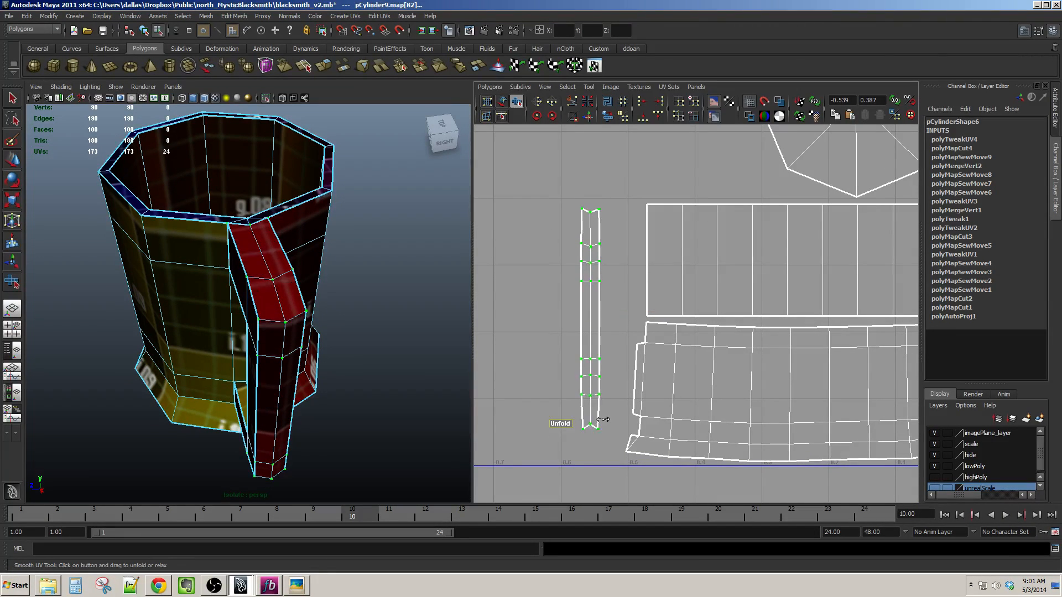
pyautogui.press('w')
pyautogui.moveTo(592, 327); pyautogui.dragTo(606, 341)
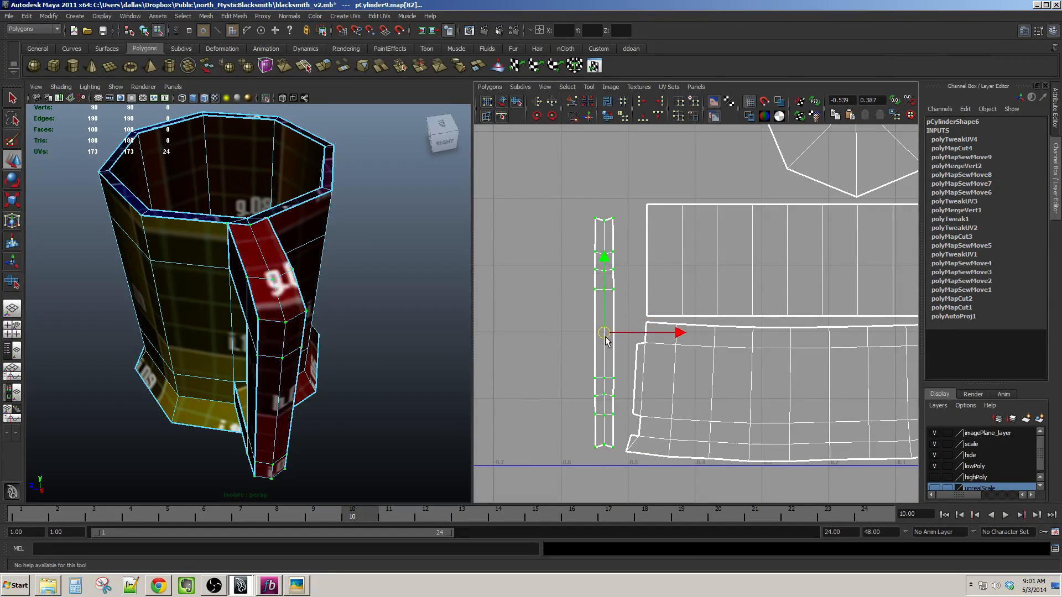
# Sew the UVs of the handle's inner strip across the edges at its upper and lower inside corners.
pyautogui.keyDown('alt'); pyautogui.moveTo(365, 370); pyautogui.dragTo(259, 333); pyautogui.keyUp('alt')
pyautogui.keyDown('alt'); pyautogui.moveTo(259, 333); pyautogui.dragTo(302, 356, button='middle'); pyautogui.keyUp('alt')
pyautogui.keyDown('alt'); pyautogui.moveTo(302, 355); pyautogui.dragTo(245, 315); pyautogui.keyUp('alt')
pyautogui.keyDown('alt'); pyautogui.moveTo(245, 315); pyautogui.dragTo(271, 344, button='middle'); pyautogui.keyUp('alt')
pyautogui.keyDown('alt'); pyautogui.moveTo(271, 344); pyautogui.dragTo(265, 292); pyautogui.keyUp('alt')
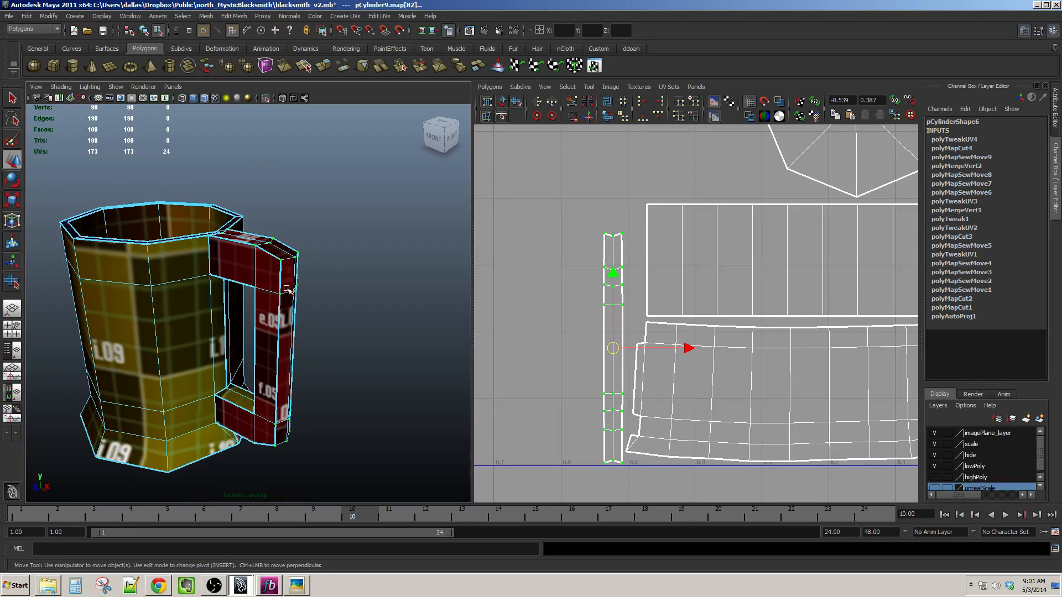
pyautogui.keyDown('alt'); pyautogui.moveTo(231, 426); pyautogui.dragTo(186, 357); pyautogui.keyUp('alt')
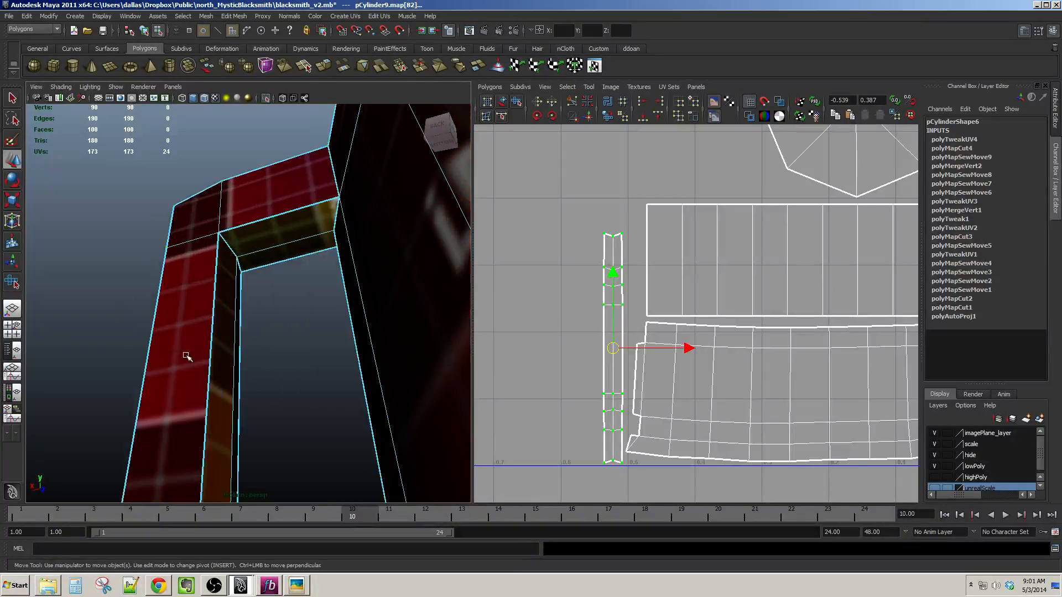
pyautogui.click(244, 250)
pyautogui.scroll(5, 243, 271)
pyautogui.click(210, 191)
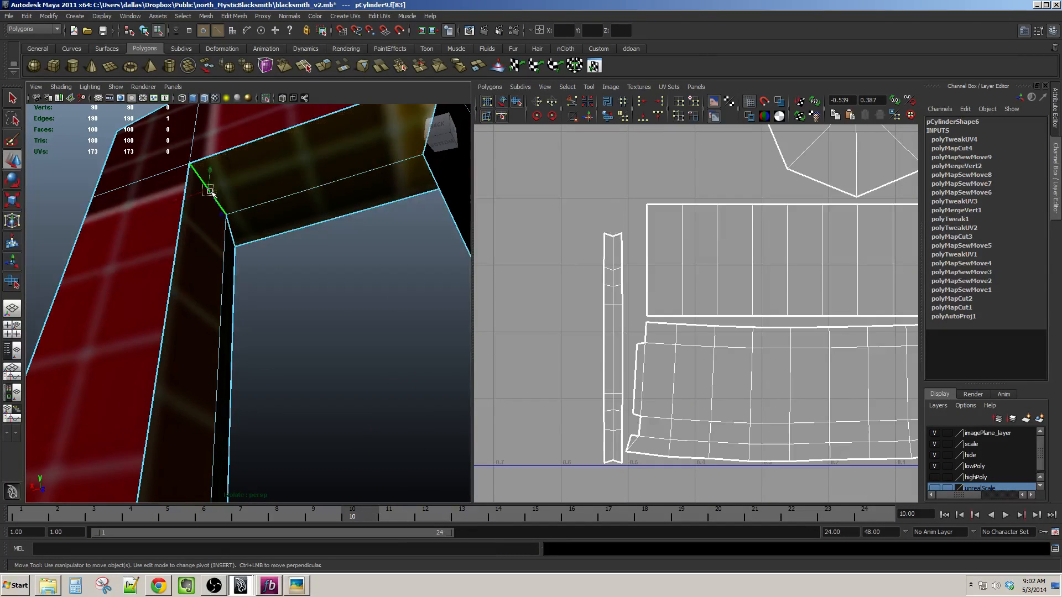
pyautogui.keyDown('shift'); pyautogui.click(228, 223); pyautogui.keyUp('shift')
pyautogui.keyDown('alt'); pyautogui.moveTo(229, 222); pyautogui.dragTo(272, 325); pyautogui.keyUp('alt')
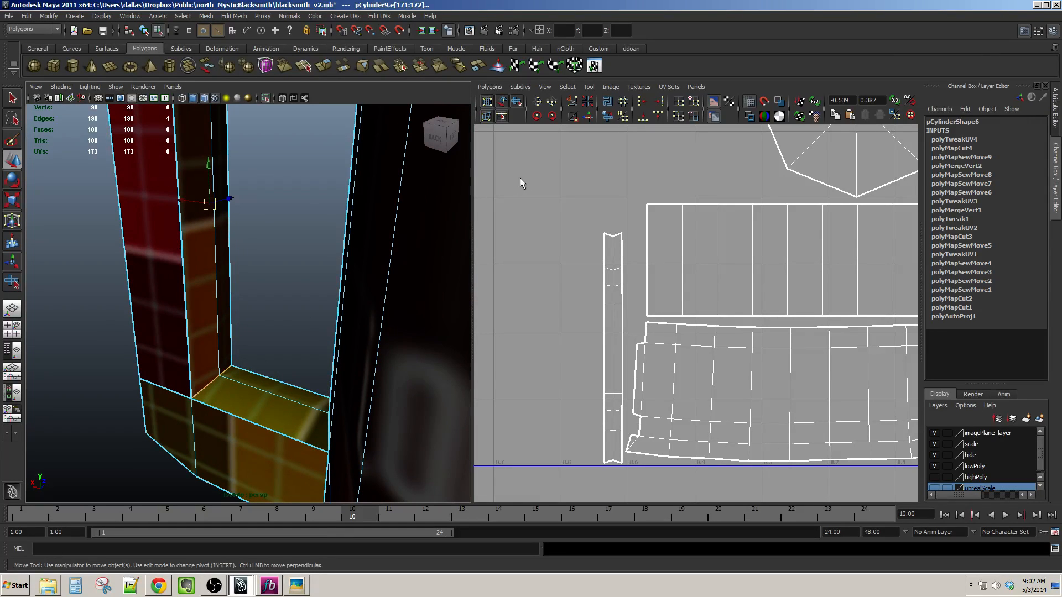
pyautogui.keyDown('alt'); pyautogui.moveTo(259, 321); pyautogui.dragTo(248, 340); pyautogui.keyUp('alt')
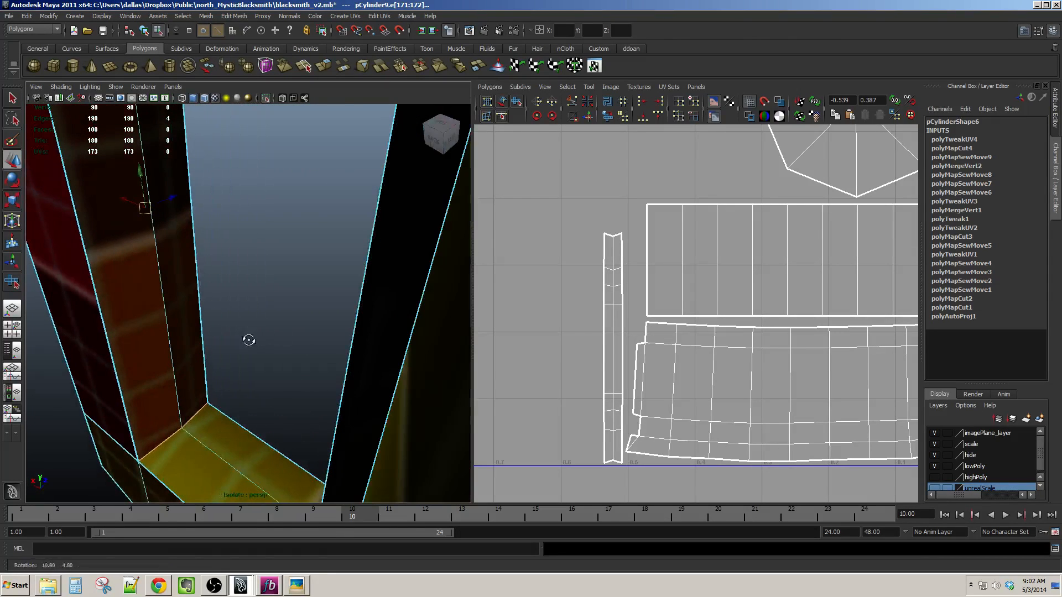
pyautogui.keyDown('alt'); pyautogui.moveTo(771, 310); pyautogui.dragTo(744, 296, button='middle'); pyautogui.keyUp('alt')
pyautogui.scroll(-5, 745, 296)
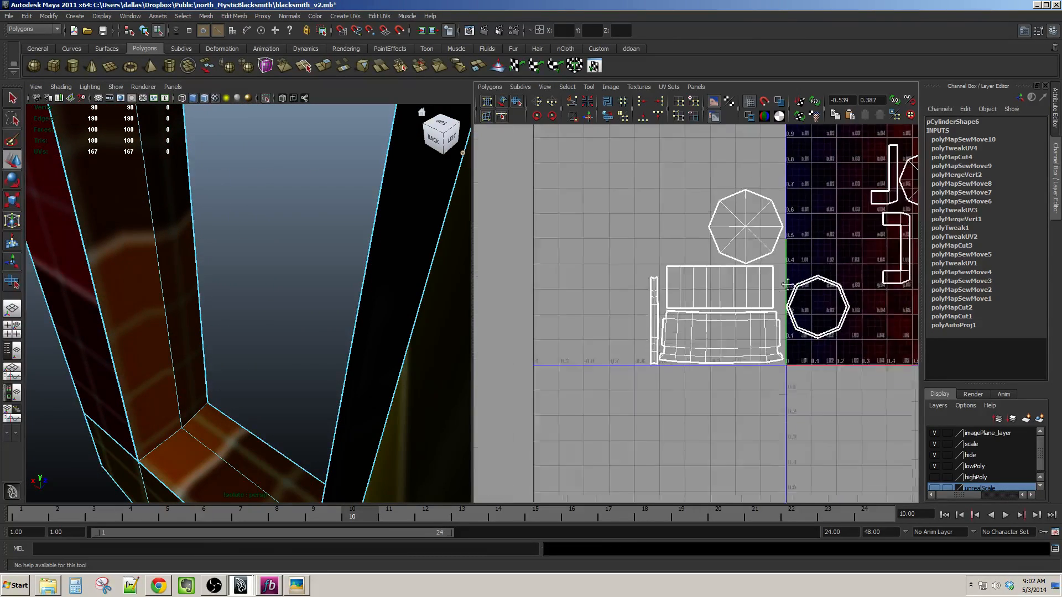
# Select the handle's inner strip shell from one of its faces and move it outside the 0–1 UV square, above the body shells.
pyautogui.keyDown('alt'); pyautogui.moveTo(894, 263); pyautogui.dragTo(623, 304, button='middle'); pyautogui.keyUp('alt')
pyautogui.keyDown('alt'); pyautogui.moveTo(187, 329); pyautogui.dragTo(188, 301); pyautogui.keyUp('alt')
pyautogui.scroll(-4, 200, 279)
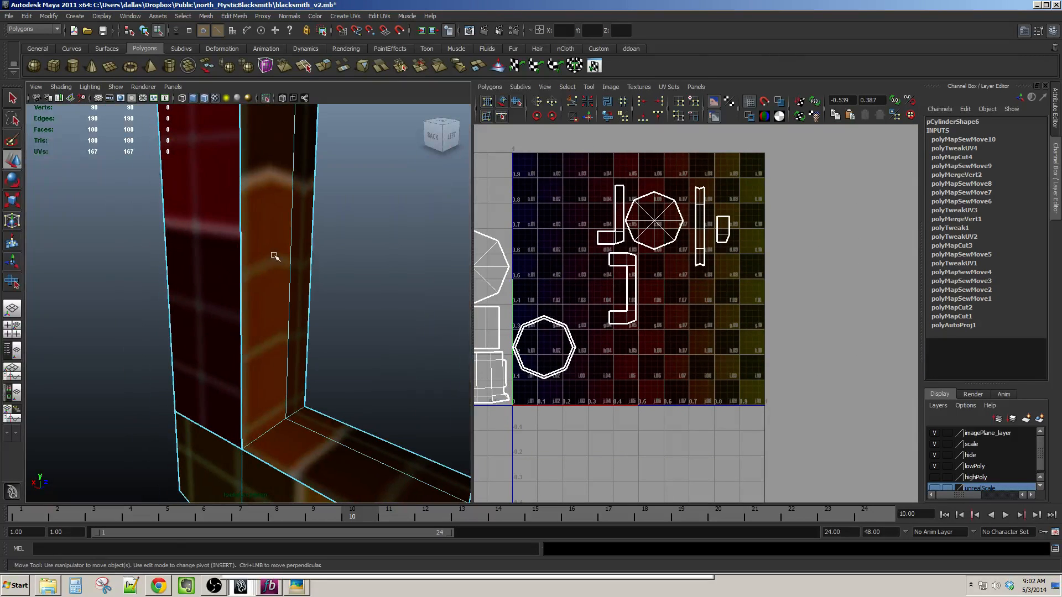
pyautogui.moveTo(275, 257); pyautogui.dragTo(279, 274, button='right')
pyautogui.click(284, 275)
pyautogui.keyDown('ctrl'); pyautogui.moveTo(709, 230); pyautogui.dragTo(736, 231, button='right'); pyautogui.keyUp('ctrl')
pyautogui.keyDown('alt'); pyautogui.moveTo(753, 219); pyautogui.dragTo(768, 237, button='middle'); pyautogui.keyUp('alt')
pyautogui.moveTo(713, 248); pyautogui.dragTo(521, 254)
pyautogui.keyDown('alt'); pyautogui.moveTo(525, 248); pyautogui.dragTo(662, 260, button='middle'); pyautogui.keyUp('alt')
pyautogui.moveTo(654, 266); pyautogui.dragTo(543, 273)
pyautogui.keyDown('alt'); pyautogui.moveTo(543, 272); pyautogui.dragTo(707, 281, button='middle'); pyautogui.keyUp('alt')
# Unfold the handle's inner strip shell, rotate it upright and place it beside the outer strip shell.
pyautogui.click(609, 118)
pyautogui.scroll(3, 636, 268)
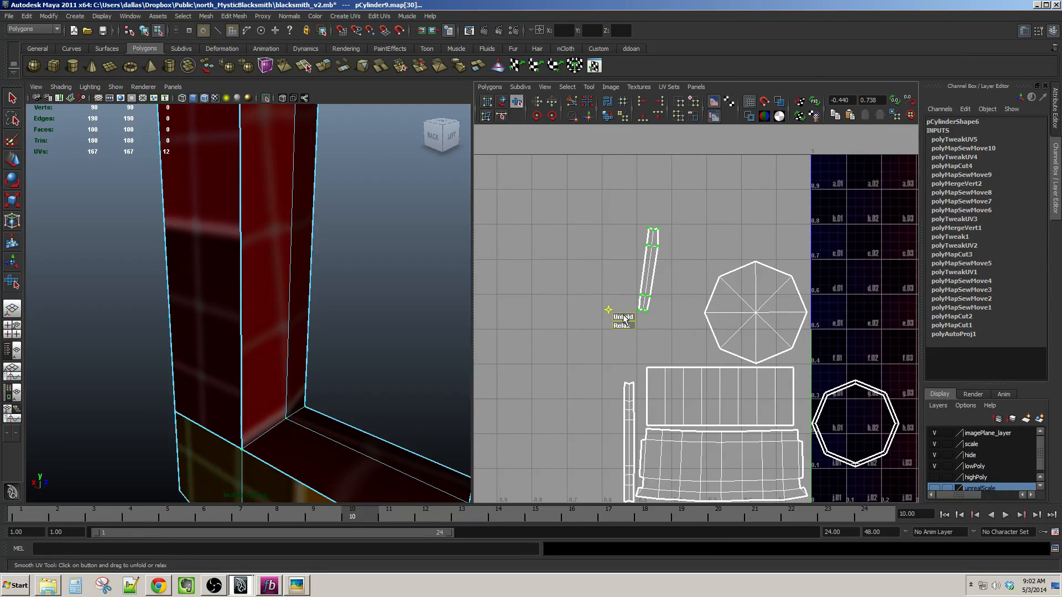
pyautogui.press('w')
pyautogui.press('e')
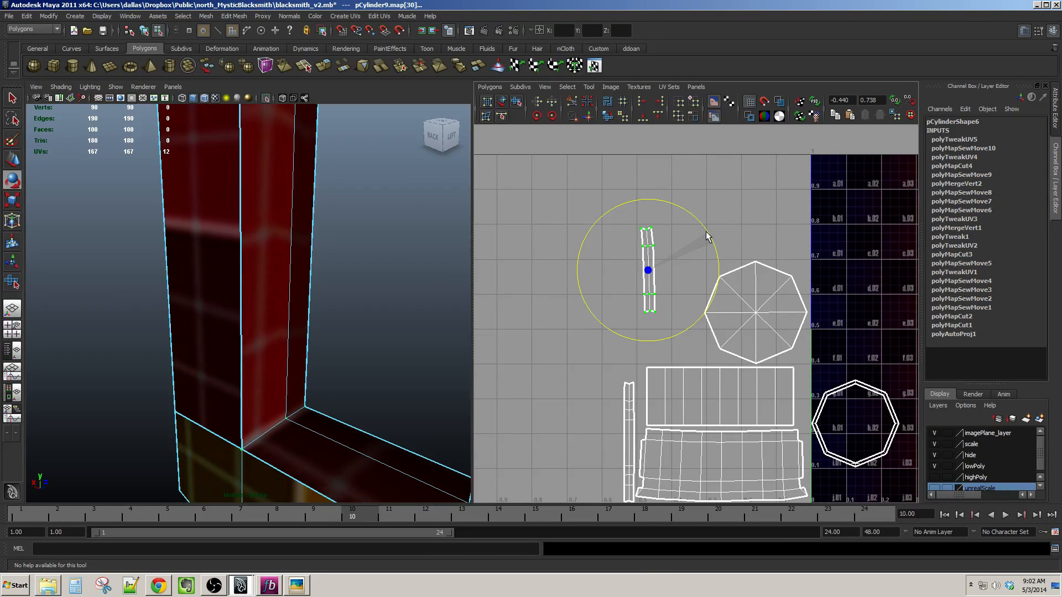
pyautogui.press('w')
pyautogui.moveTo(648, 270); pyautogui.dragTo(589, 427)
pyautogui.keyDown('alt'); pyautogui.moveTo(599, 408); pyautogui.dragTo(610, 312, button='middle'); pyautogui.keyUp('alt')
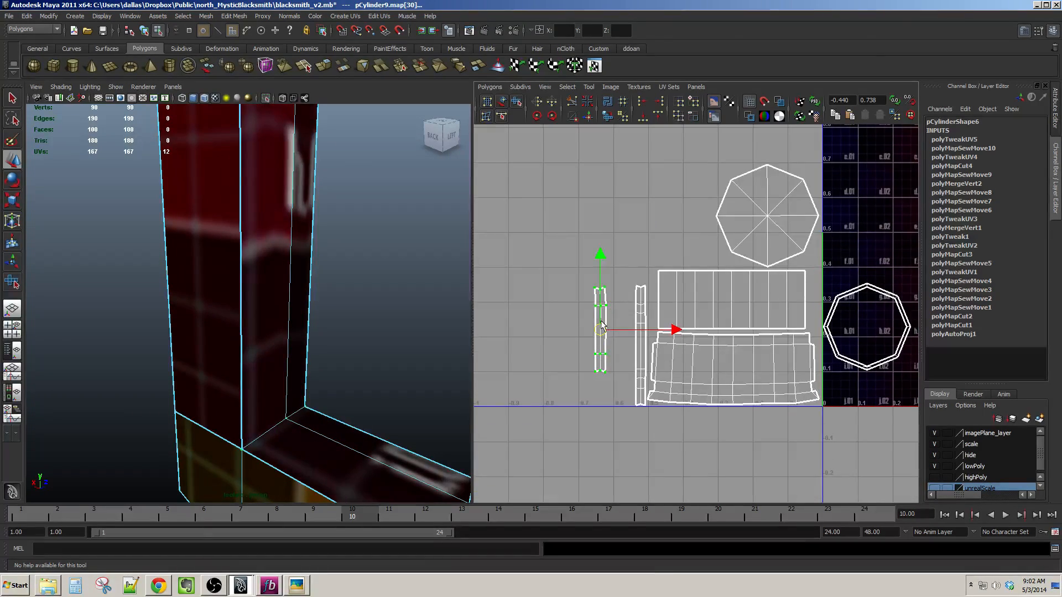
pyautogui.moveTo(600, 325); pyautogui.dragTo(626, 349)
# Sew the split UVs of the handle's side face together along the edge where the upright meets the handle arm.
pyautogui.keyDown('alt'); pyautogui.moveTo(422, 287); pyautogui.dragTo(313, 331); pyautogui.keyUp('alt')
pyautogui.click(235, 289)
pyautogui.click(593, 118)
pyautogui.keyDown('alt'); pyautogui.moveTo(814, 231); pyautogui.dragTo(569, 254, button='middle'); pyautogui.keyUp('alt')
pyautogui.keyDown('alt'); pyautogui.moveTo(346, 468); pyautogui.dragTo(318, 334, button='middle'); pyautogui.keyUp('alt')
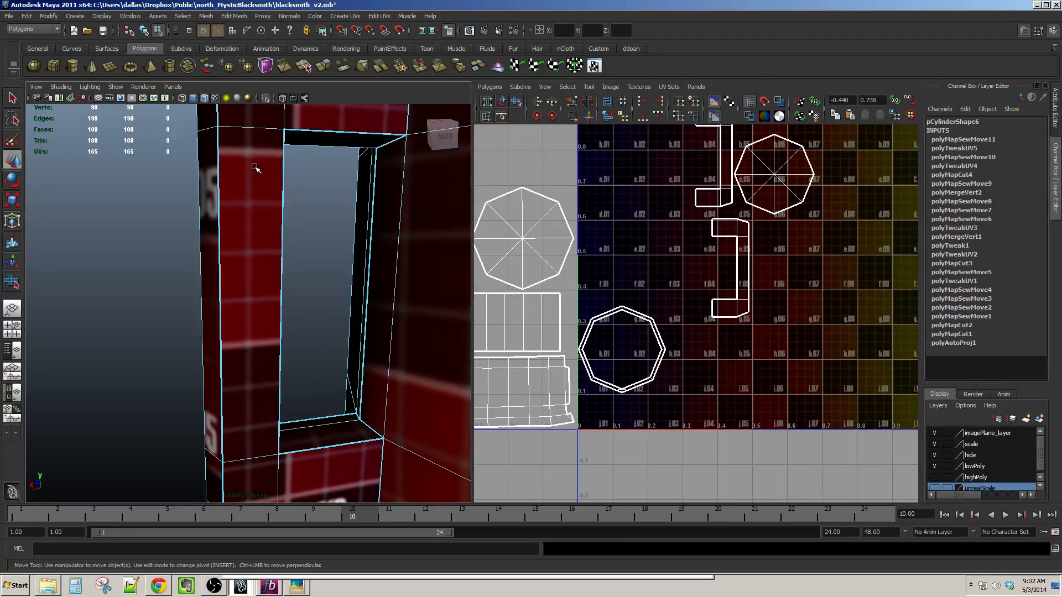
# Select the sewn handle side shell from one of its faces and move it beside the large octagon, above the body shells.
pyautogui.moveTo(256, 168); pyautogui.dragTo(258, 182, button='right')
pyautogui.click(258, 180)
pyautogui.keyDown('alt'); pyautogui.moveTo(678, 231); pyautogui.dragTo(683, 285, button='middle'); pyautogui.keyUp('alt')
pyautogui.moveTo(754, 206)
pyautogui.keyDown('ctrl'); pyautogui.mouseDown(button='right')
pyautogui.moveTo(774, 207)
pyautogui.moveTo(755, 190)
pyautogui.mouseUp(button='right'); pyautogui.keyUp('ctrl')
pyautogui.keyDown('alt'); pyautogui.moveTo(705, 214); pyautogui.dragTo(704, 221, button='middle'); pyautogui.keyUp('alt')
pyautogui.moveTo(719, 218); pyautogui.dragTo(544, 261)
pyautogui.keyDown('alt'); pyautogui.moveTo(587, 246); pyautogui.dragTo(702, 236, button='middle'); pyautogui.keyUp('alt')
pyautogui.moveTo(671, 255); pyautogui.dragTo(575, 294)
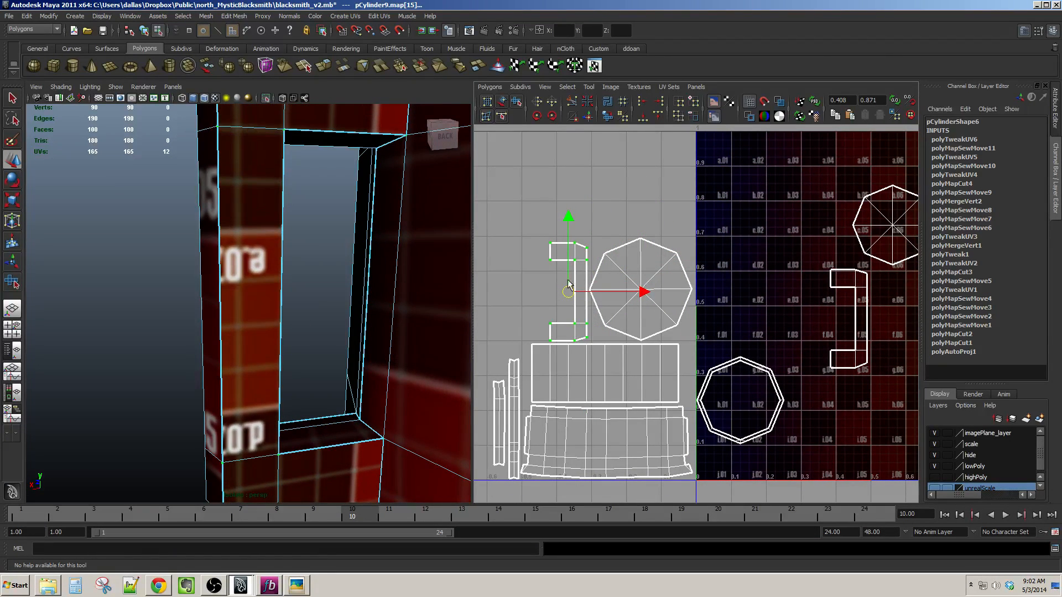
# Select the handle's other side shell and place it next to the matching side shell, outside the 0–1 UV square.
pyautogui.scroll(-4, 313, 299)
pyautogui.keyDown('alt'); pyautogui.moveTo(311, 298); pyautogui.dragTo(454, 273); pyautogui.keyUp('alt')
pyautogui.scroll(3, 223, 259)
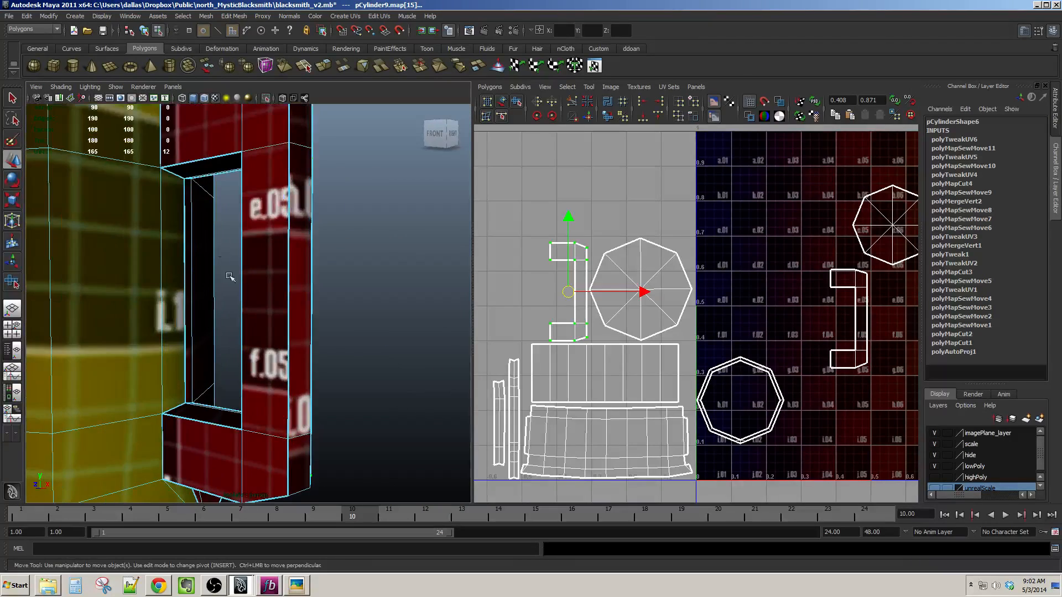
pyautogui.keyDown('alt'); pyautogui.moveTo(260, 322); pyautogui.dragTo(296, 274, button='middle'); pyautogui.keyUp('alt')
pyautogui.keyDown('alt'); pyautogui.moveTo(296, 274); pyautogui.dragTo(329, 285); pyautogui.keyUp('alt')
pyautogui.keyDown('alt'); pyautogui.moveTo(782, 308); pyautogui.dragTo(730, 311, button='middle'); pyautogui.keyUp('alt')
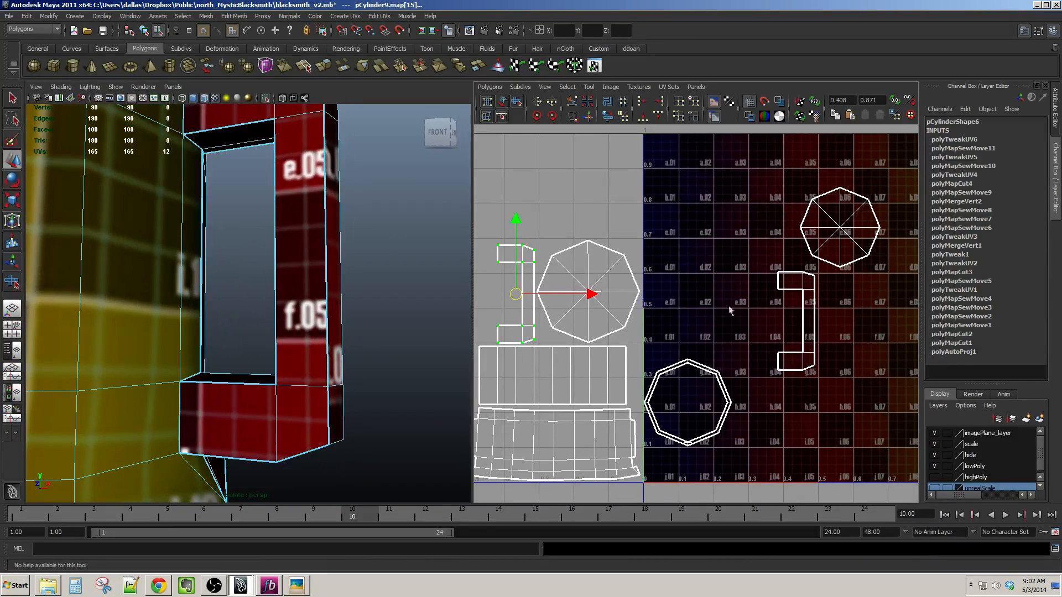
pyautogui.click(811, 278)
pyautogui.keyDown('alt'); pyautogui.moveTo(811, 278); pyautogui.dragTo(846, 279, button='middle'); pyautogui.keyUp('alt')
pyautogui.moveTo(813, 320); pyautogui.dragTo(505, 299)
# Move the mug's inner floor octagon shell inside the rim ring, then center it and scale it down slightly to fit.
pyautogui.scroll(-5, 303, 273)
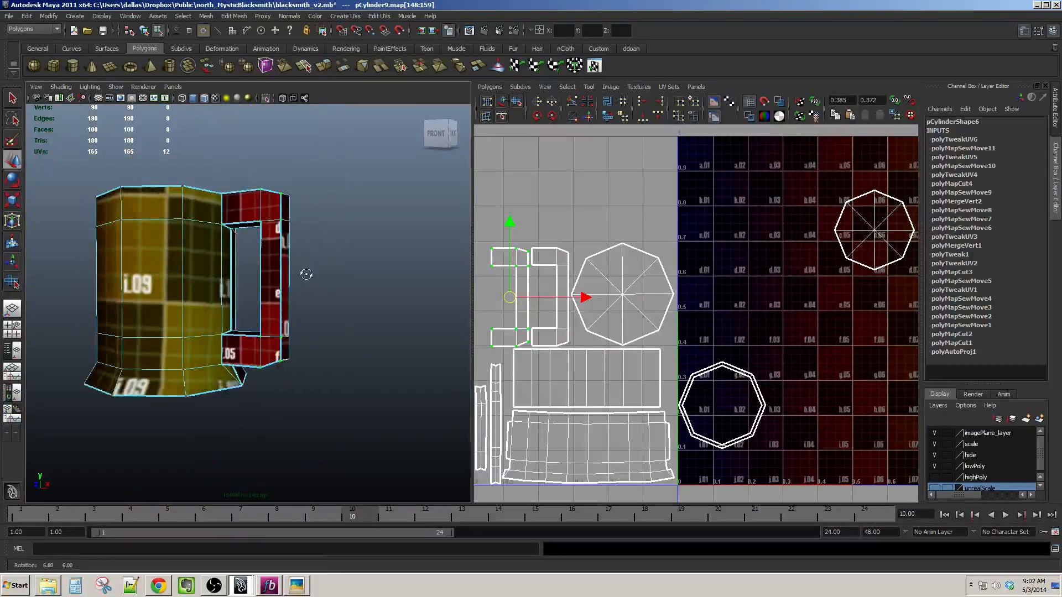
pyautogui.keyDown('alt'); pyautogui.moveTo(303, 272); pyautogui.dragTo(243, 296); pyautogui.keyUp('alt')
pyautogui.keyDown('alt'); pyautogui.moveTo(243, 296); pyautogui.dragTo(257, 325, button='middle'); pyautogui.keyUp('alt')
pyautogui.keyDown('alt'); pyautogui.moveTo(832, 198); pyautogui.dragTo(743, 227, button='middle'); pyautogui.keyUp('alt')
pyautogui.moveTo(729, 204); pyautogui.dragTo(851, 276)
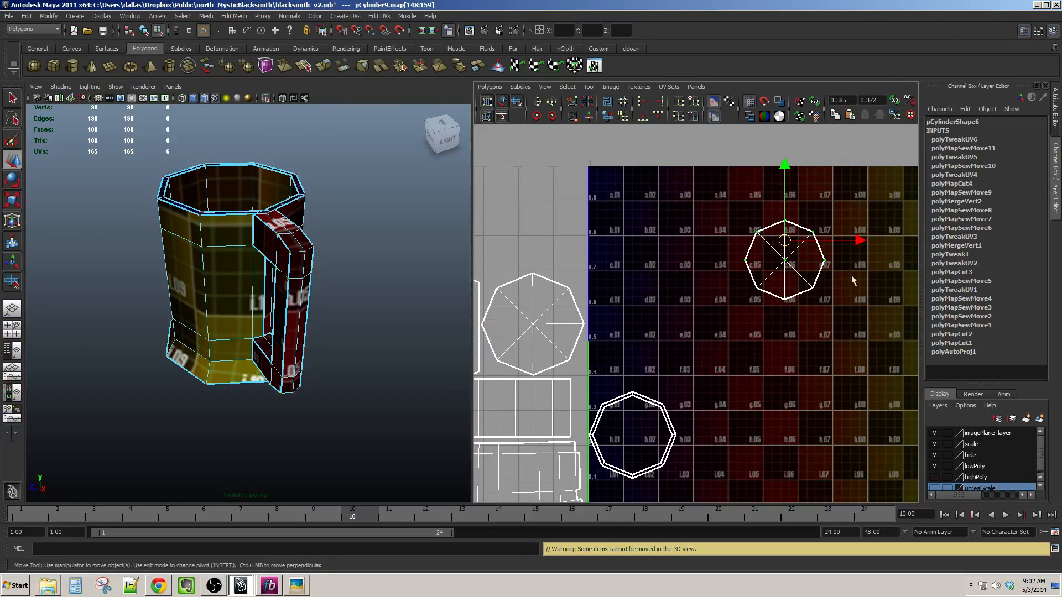
pyautogui.keyDown('alt'); pyautogui.moveTo(852, 246); pyautogui.dragTo(782, 216, button='middle'); pyautogui.keyUp('alt')
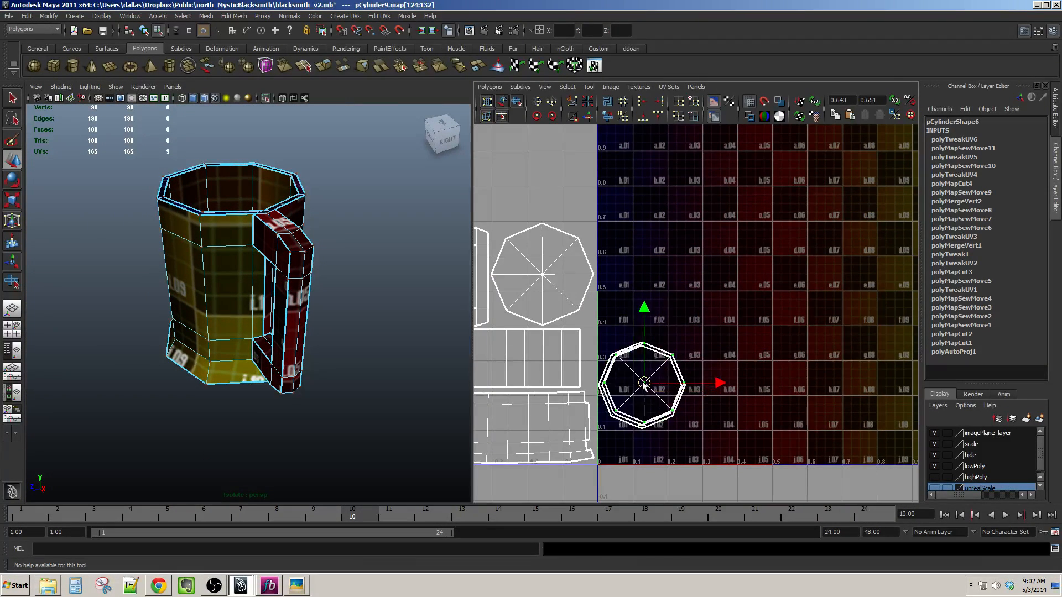
pyautogui.keyDown('alt'); pyautogui.moveTo(447, 377); pyautogui.dragTo(345, 364); pyautogui.keyUp('alt')
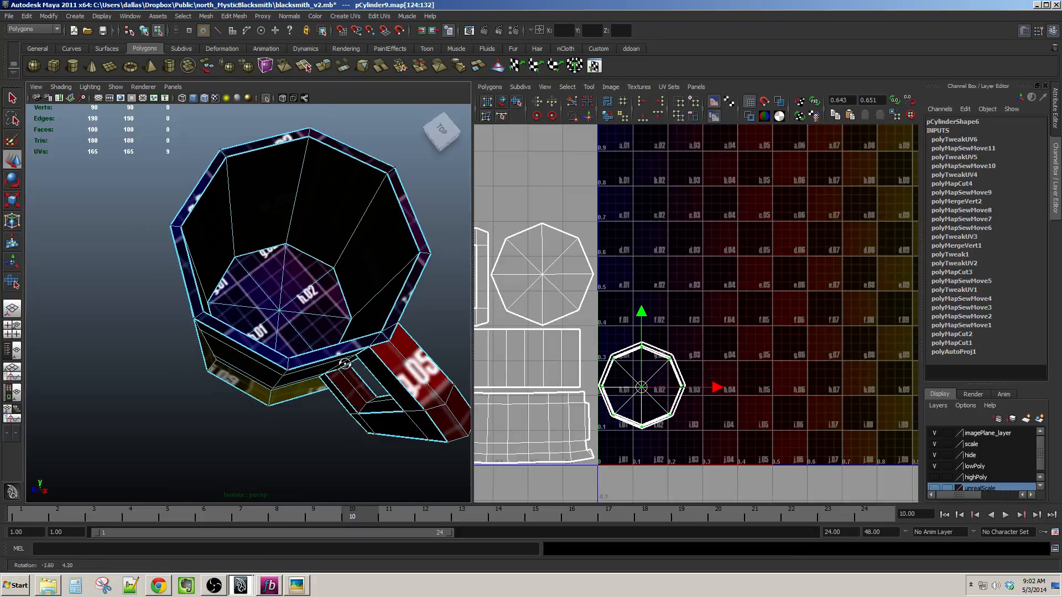
pyautogui.moveTo(639, 387)
pyautogui.mouseDown()
pyautogui.moveTo(650, 372)
pyautogui.moveTo(642, 387)
pyautogui.mouseUp()
pyautogui.keyDown('alt'); pyautogui.moveTo(642, 387); pyautogui.dragTo(673, 405, button='right'); pyautogui.keyUp('alt')
pyautogui.keyDown('alt'); pyautogui.moveTo(673, 406); pyautogui.dragTo(685, 309, button='middle'); pyautogui.keyUp('alt')
pyautogui.keyDown('alt'); pyautogui.moveTo(685, 309); pyautogui.dragTo(651, 320, button='right'); pyautogui.keyUp('alt')
pyautogui.keyDown('alt'); pyautogui.moveTo(650, 320); pyautogui.dragTo(692, 294, button='middle'); pyautogui.keyUp('alt')
pyautogui.press('r')
pyautogui.moveTo(652, 313); pyautogui.dragTo(649, 316)
pyautogui.press('w')
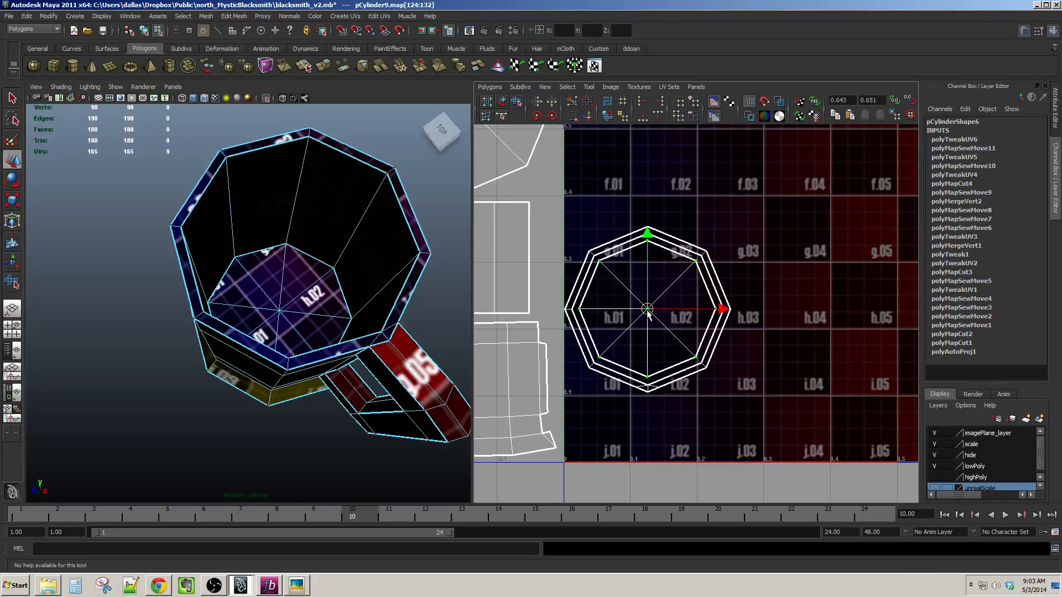
# Select the rim ring together with the nested floor octagon and move both beside the handle's side shells.
pyautogui.keyDown('alt'); pyautogui.moveTo(640, 288); pyautogui.dragTo(681, 323, button='middle'); pyautogui.keyUp('alt')
pyautogui.moveTo(627, 214); pyautogui.dragTo(699, 301)
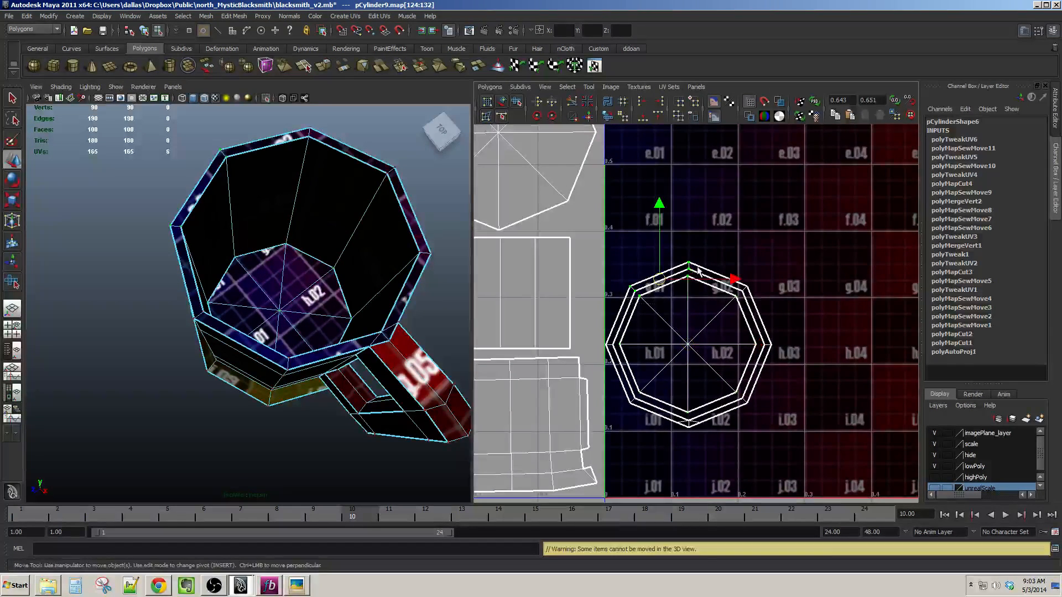
pyautogui.scroll(-5, 758, 257)
pyautogui.moveTo(780, 329); pyautogui.dragTo(534, 228)
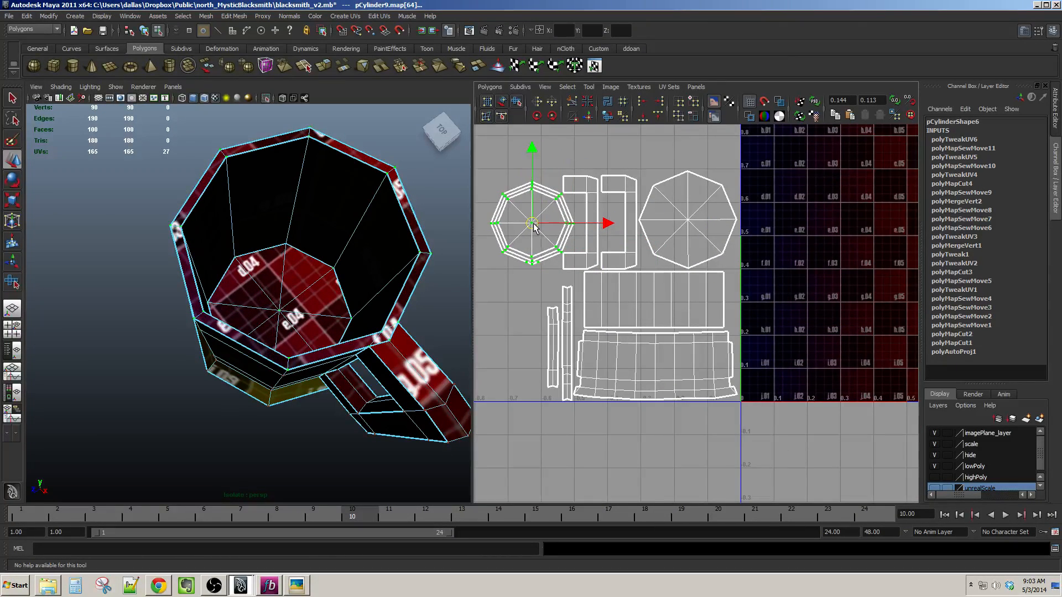
# Return the mug to object mode and switch to a single perspective view to check its checker texture.
pyautogui.keyDown('alt'); pyautogui.moveTo(301, 290); pyautogui.dragTo(280, 206); pyautogui.keyUp('alt')
pyautogui.scroll(-5, 657, 289)
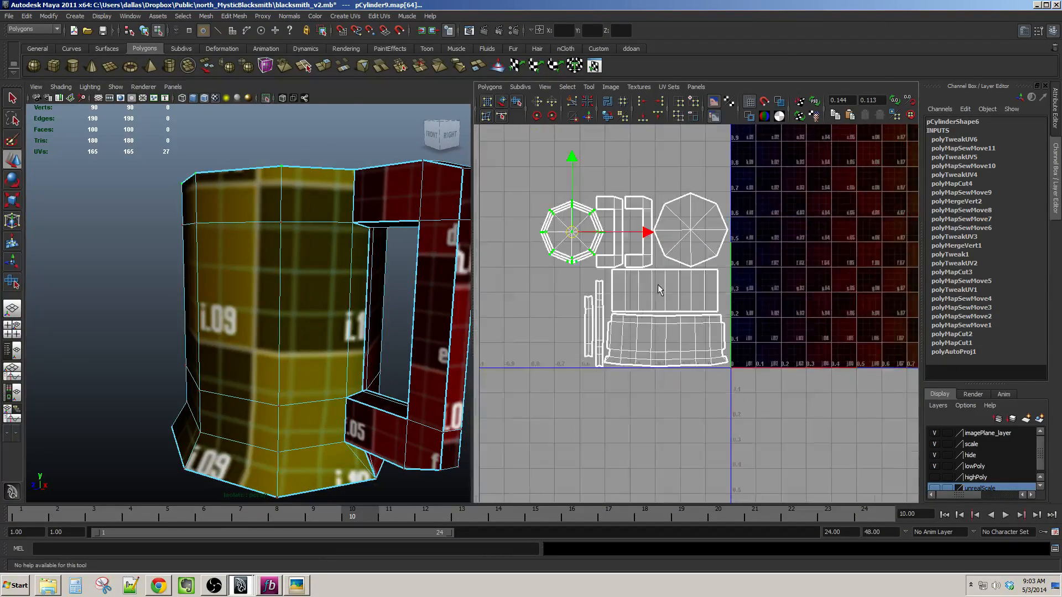
pyautogui.keyDown('alt'); pyautogui.moveTo(359, 237); pyautogui.dragTo(312, 203); pyautogui.keyUp('alt')
pyautogui.press('F8')
pyautogui.scroll(-5, 307, 261)
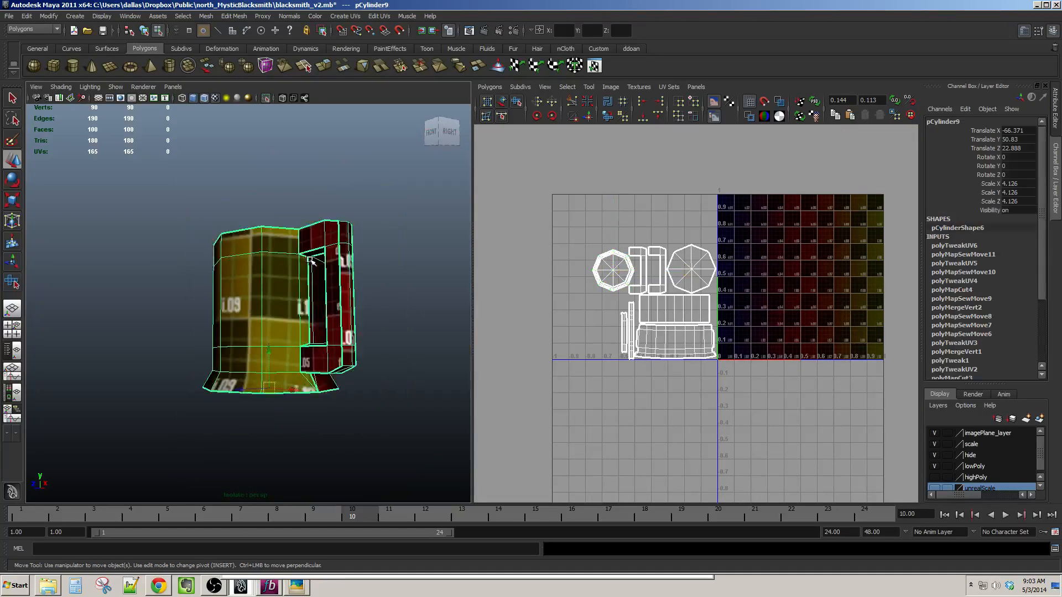
pyautogui.keyDown('alt'); pyautogui.moveTo(307, 261); pyautogui.dragTo(287, 326); pyautogui.keyUp('alt')
pyautogui.scroll(5, 312, 316)
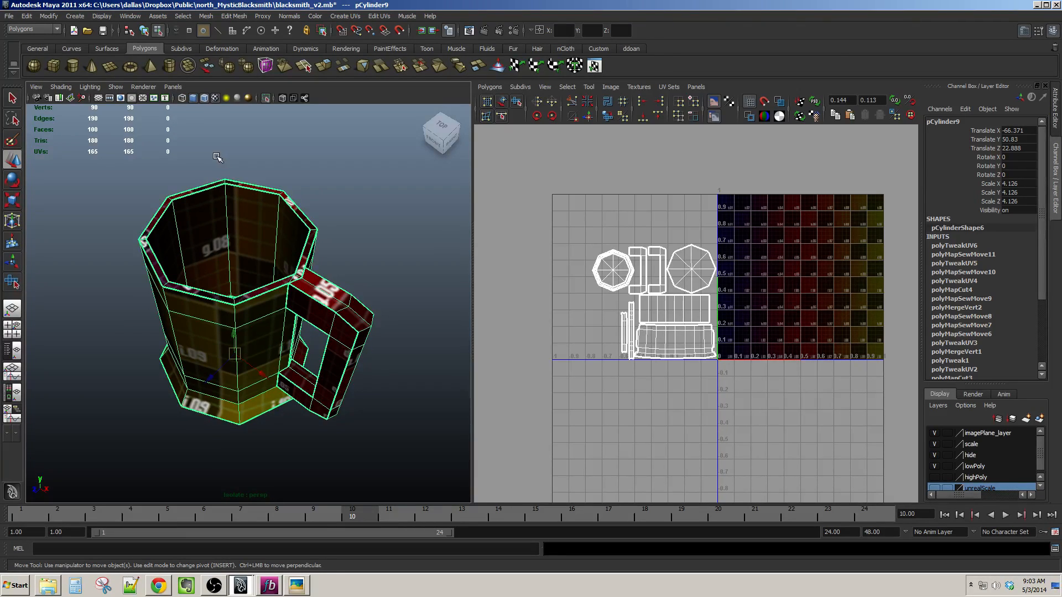
pyautogui.click(12, 312)
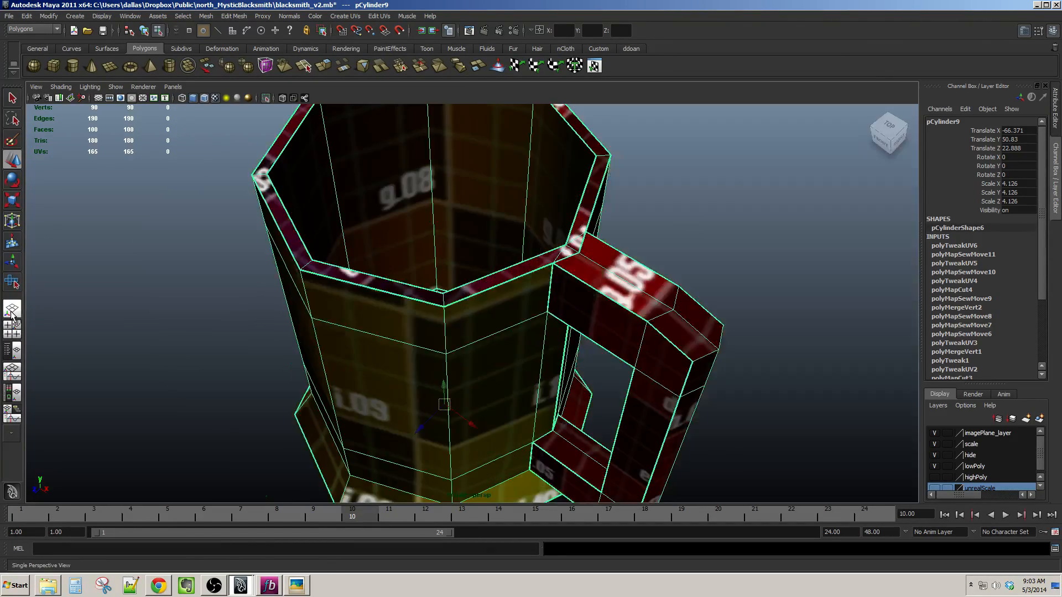
pyautogui.scroll(-3, 409, 265)
pyautogui.moveTo(410, 276)
pyautogui.keyDown('alt'); pyautogui.mouseDown()
pyautogui.moveTo(410, 244)
pyautogui.moveTo(412, 272)
pyautogui.mouseUp(); pyautogui.keyUp('alt')
# Delete the mug's construction history and freeze its transformations.
pyautogui.click(48, 16)
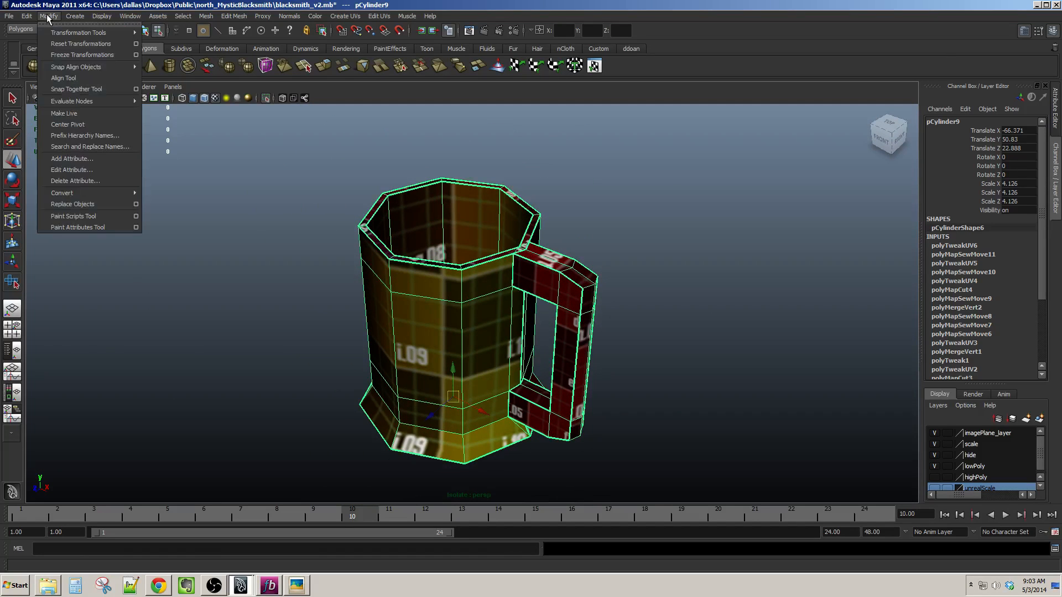
pyautogui.moveTo(30, 20)
pyautogui.moveTo(62, 142)
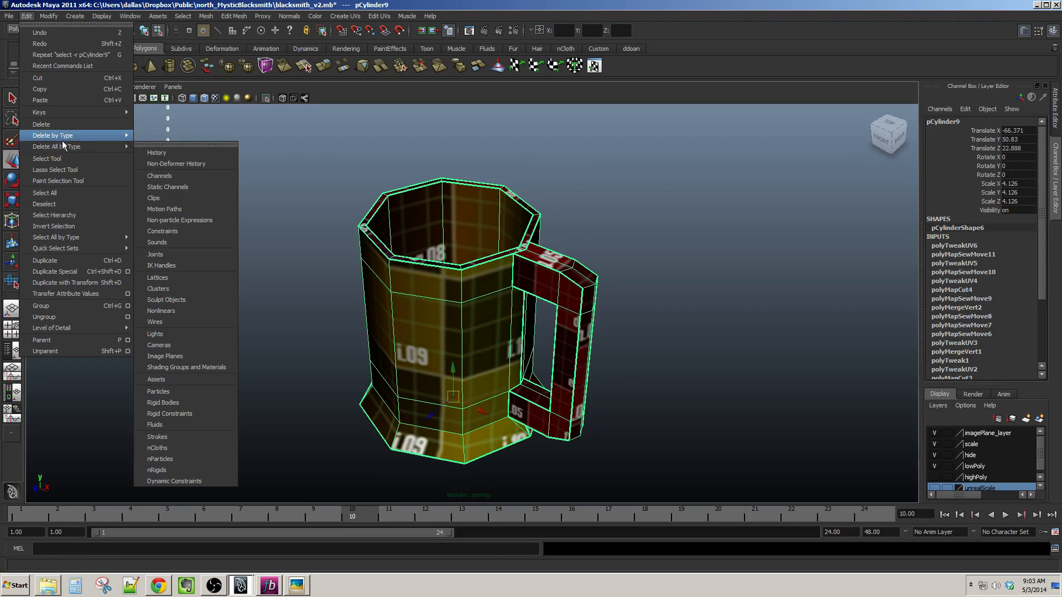
pyautogui.click(155, 165)
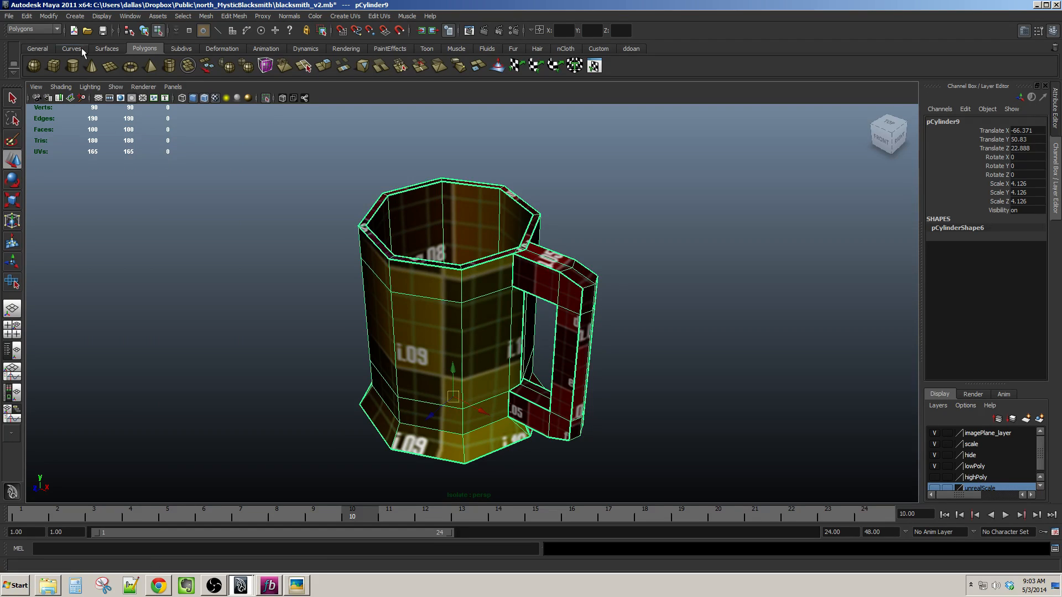
pyautogui.click(50, 15)
pyautogui.click(61, 55)
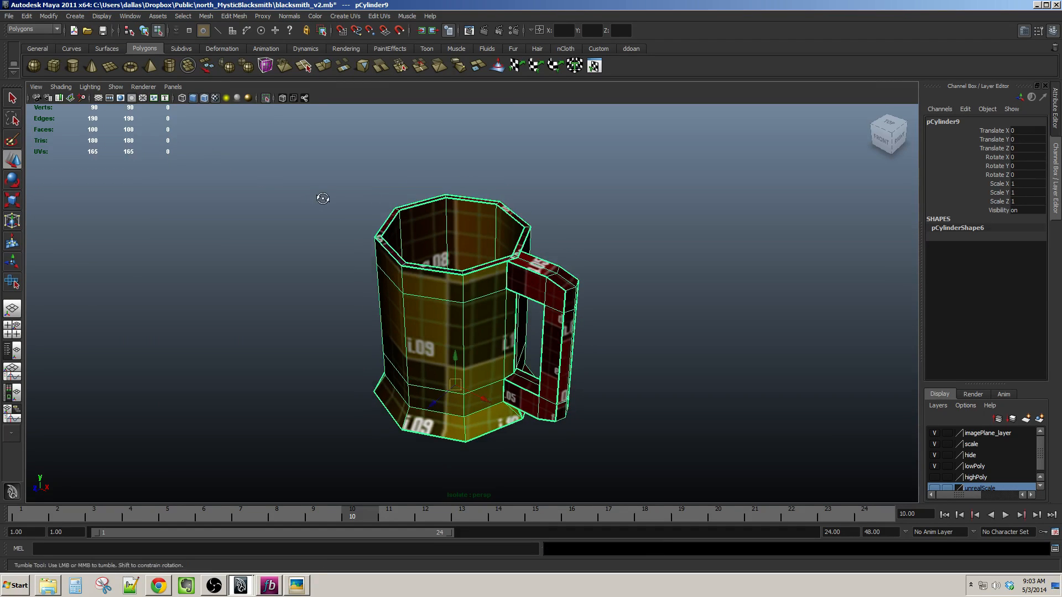
pyautogui.keyDown('alt'); pyautogui.moveTo(425, 268); pyautogui.dragTo(504, 328); pyautogui.keyUp('alt')
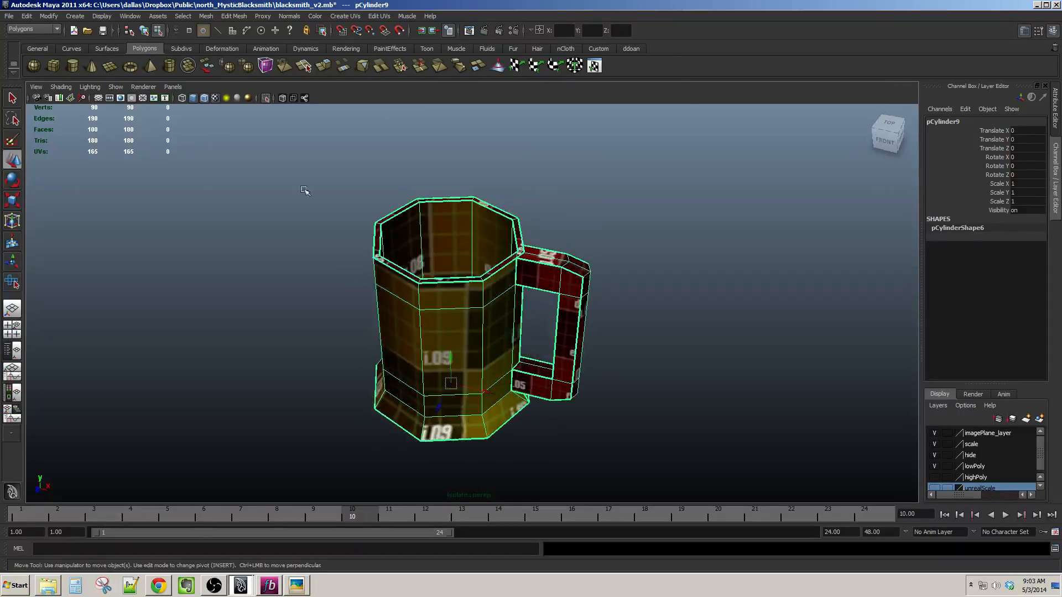
# Turn off the mug's isolation so the whole blacksmith shop scene is displayed.
pyautogui.click(116, 90)
pyautogui.moveTo(161, 107)
pyautogui.click(233, 111)
pyautogui.scroll(-12, 451, 247)
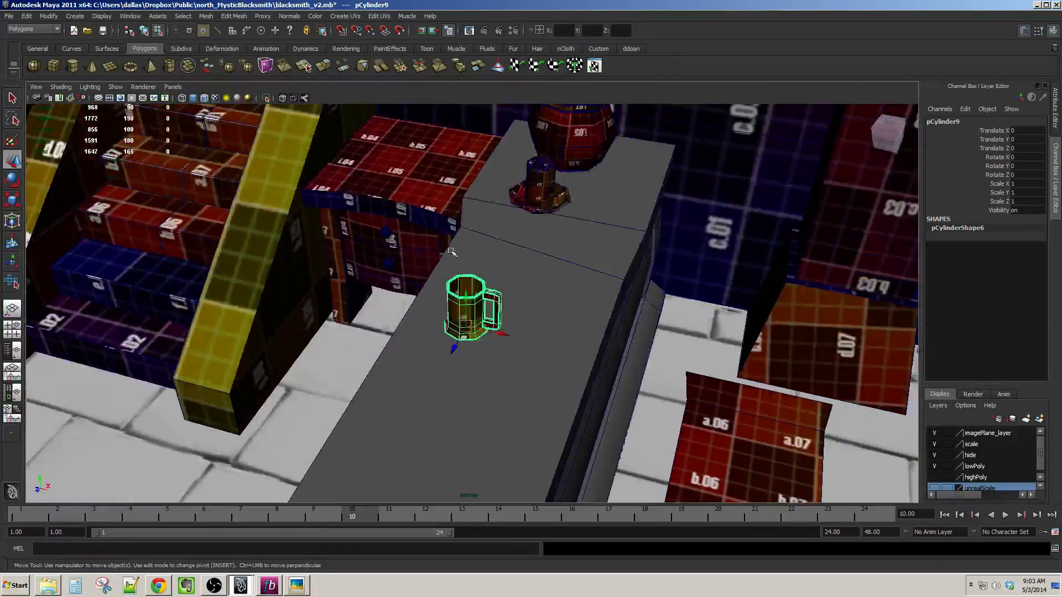
# Select the blacksmith counter that the mug stands on as the next object.
pyautogui.keyDown('alt'); pyautogui.moveTo(672, 303); pyautogui.dragTo(509, 284, button='middle'); pyautogui.keyUp('alt')
pyautogui.scroll(-5, 557, 280)
pyautogui.keyDown('alt'); pyautogui.moveTo(557, 280); pyautogui.dragTo(601, 289); pyautogui.keyUp('alt')
pyautogui.scroll(5, 600, 288)
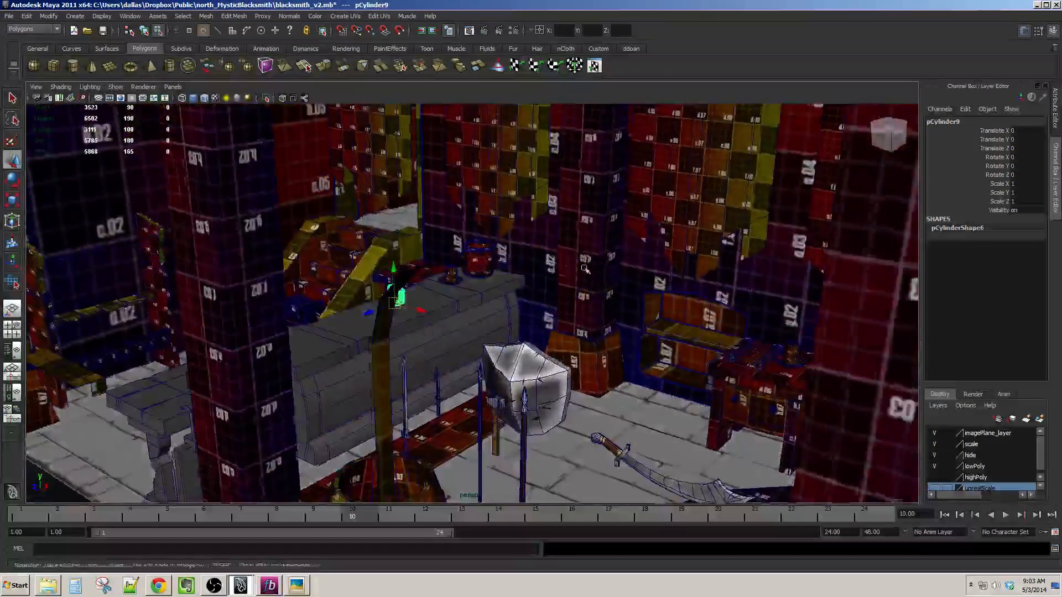
pyautogui.scroll(2, 601, 288)
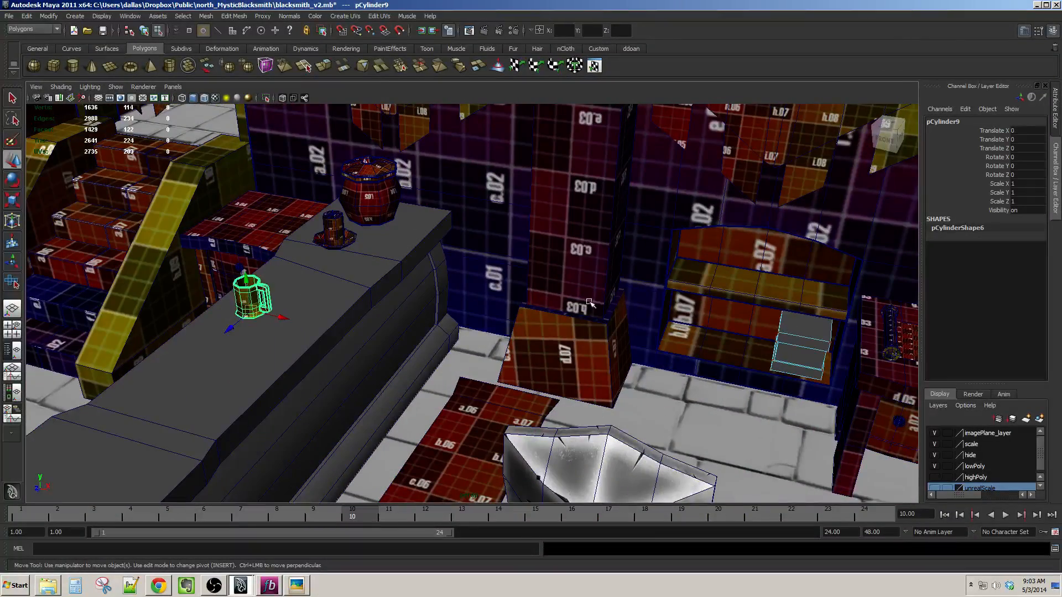
pyautogui.keyDown('alt'); pyautogui.moveTo(465, 369); pyautogui.dragTo(523, 301); pyautogui.keyUp('alt')
pyautogui.click(417, 335)
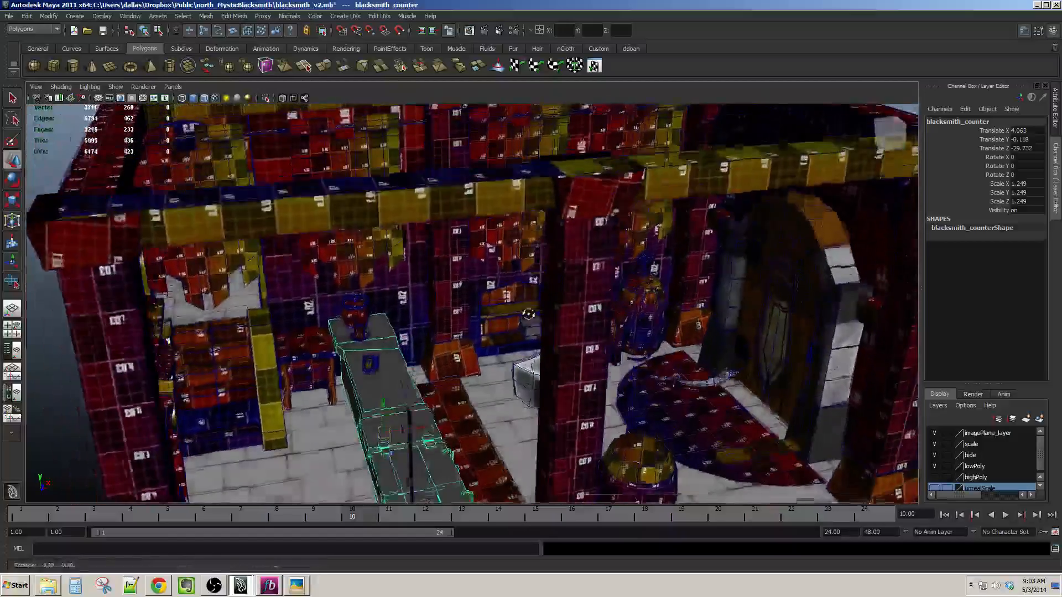